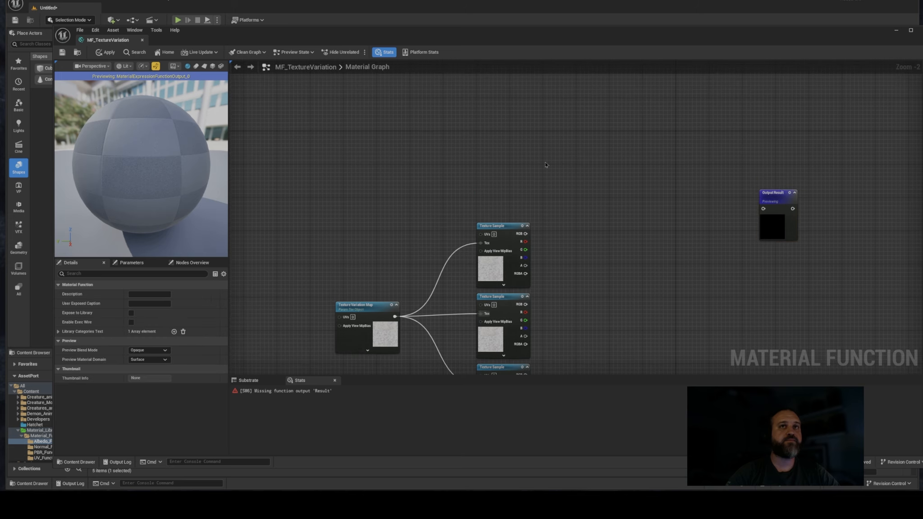
- Add a WorldAlignedTexture node above the three Texture Sample nodes in the material function graph
right_click_drag(512, 180, 488, 103)
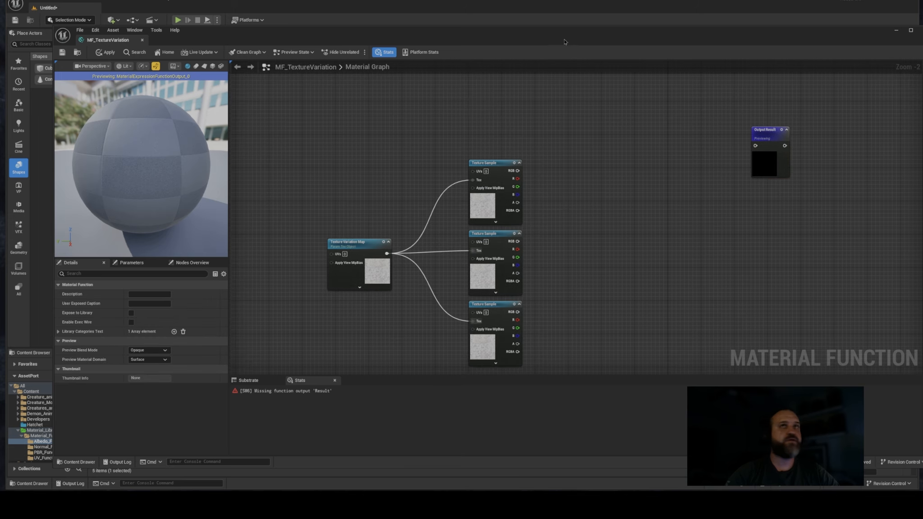
left_click_drag(554, 37, 872, 41)
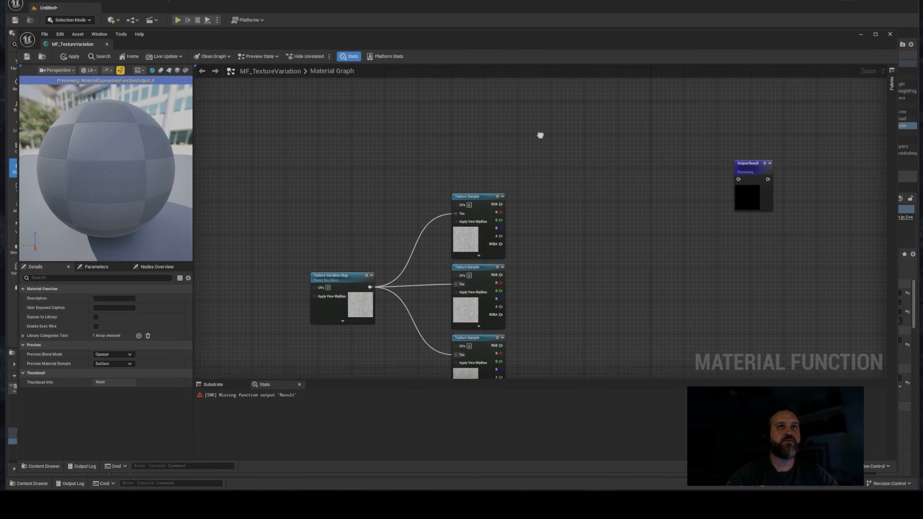
right_click_drag(504, 146, 514, 120)
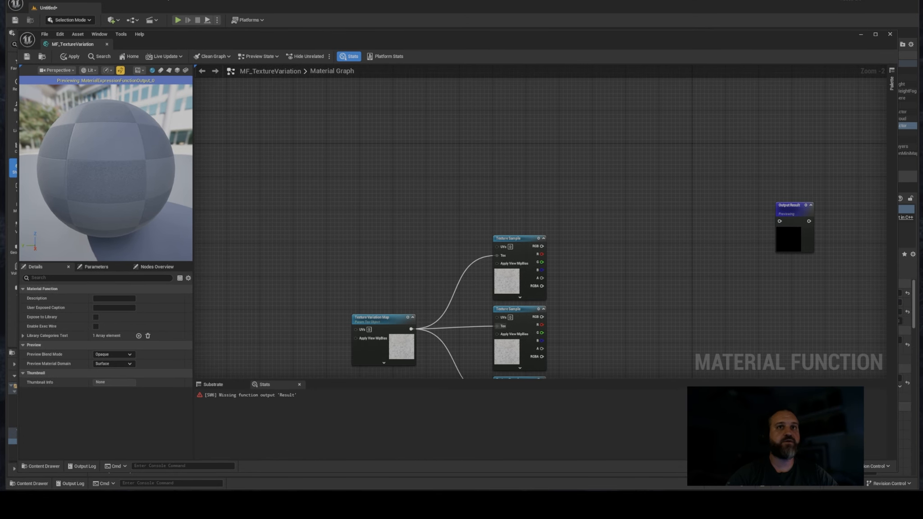
right_click(498, 142)
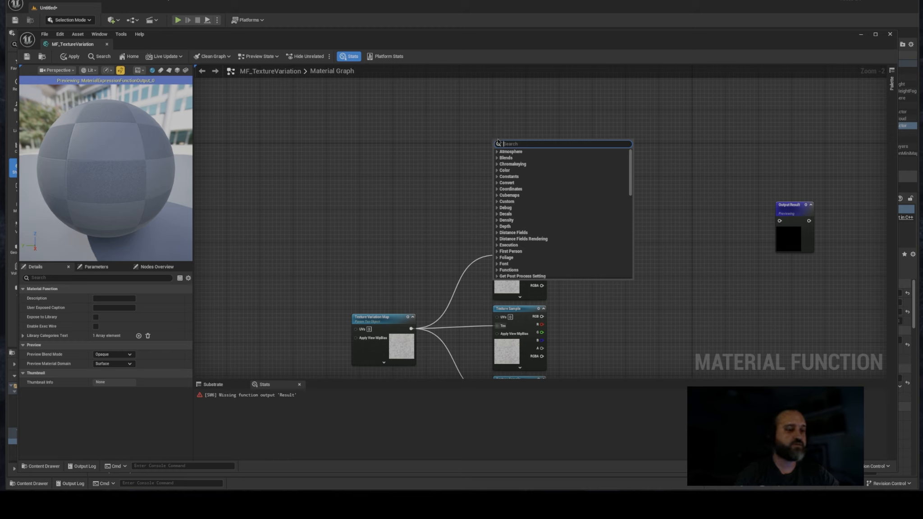
type("world al")
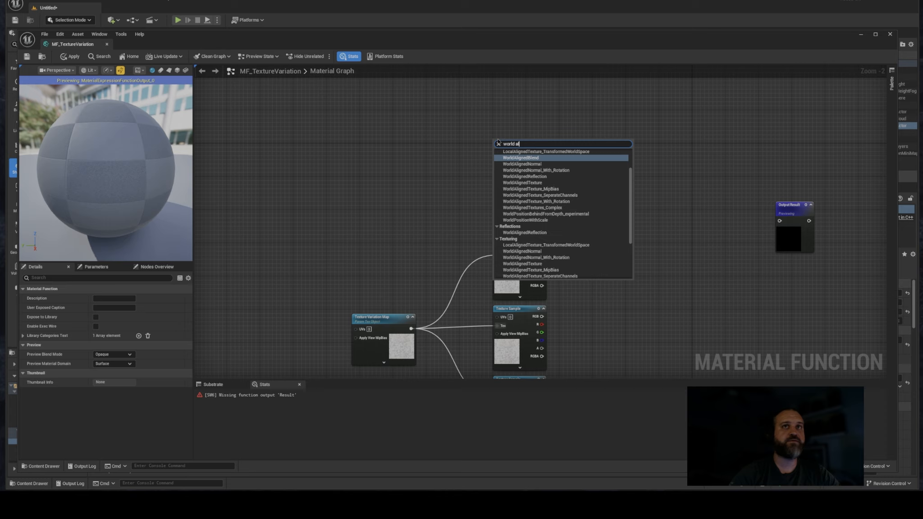
left_click(523, 182)
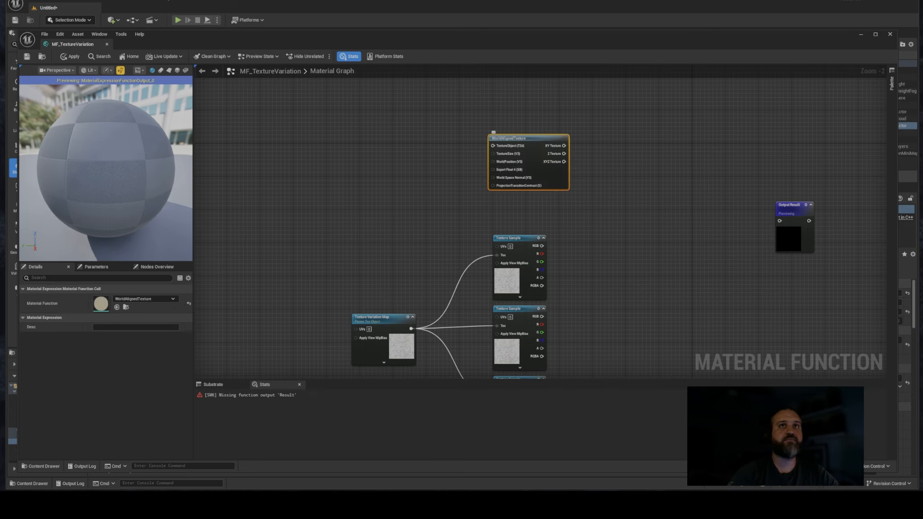
- Duplicate the WorldAlignedTexture node twice and stack the three copies in a spaced column above the Texture Samples
right_click_drag(496, 82, 501, 144)
key("ctrl+d")
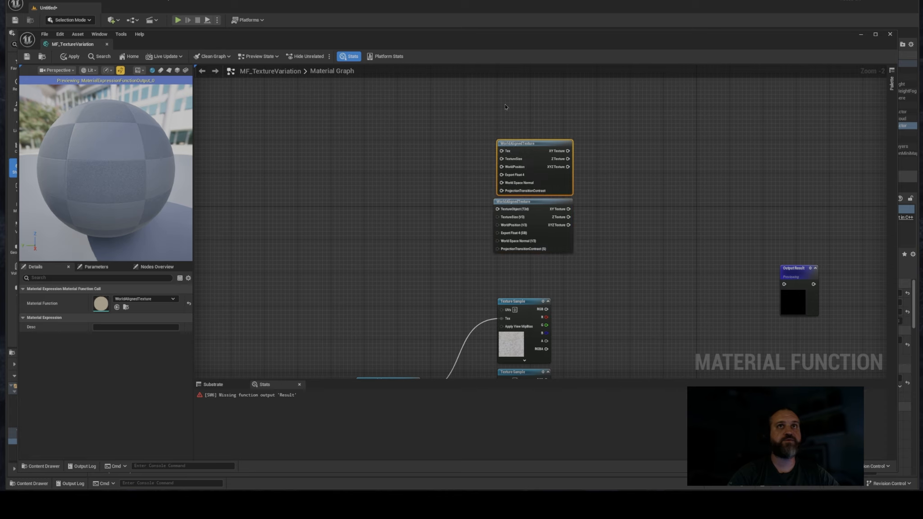
key("ctrl+d")
left_click_drag(529, 97, 525, 86)
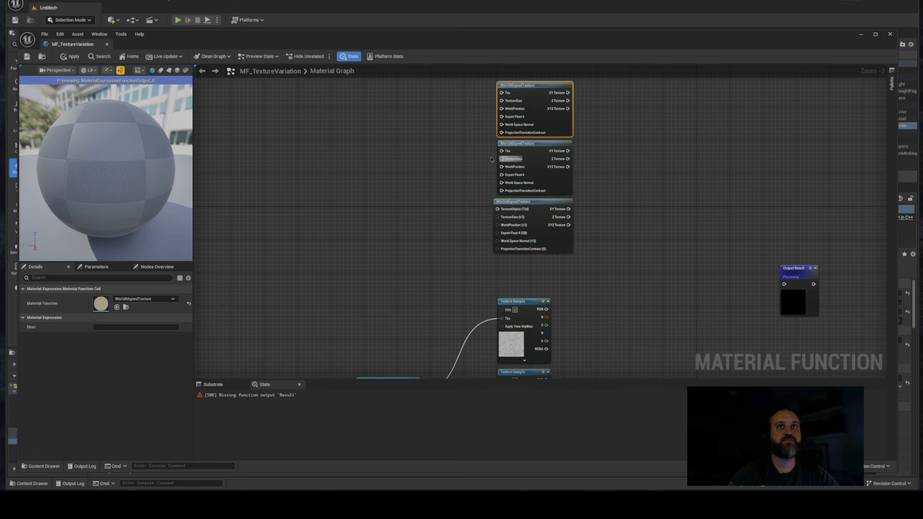
left_click_drag(527, 145, 523, 146)
left_click_drag(526, 96, 523, 93)
right_click_drag(478, 189, 516, 150)
left_click(516, 150)
left_click_drag(558, 163, 558, 167)
- Connect the Texture Variation Map output to the texture input of all three WorldAlignedTexture nodes
left_click(473, 331)
left_click_drag(442, 345, 536, 173)
left_click_drag(437, 336, 536, 165)
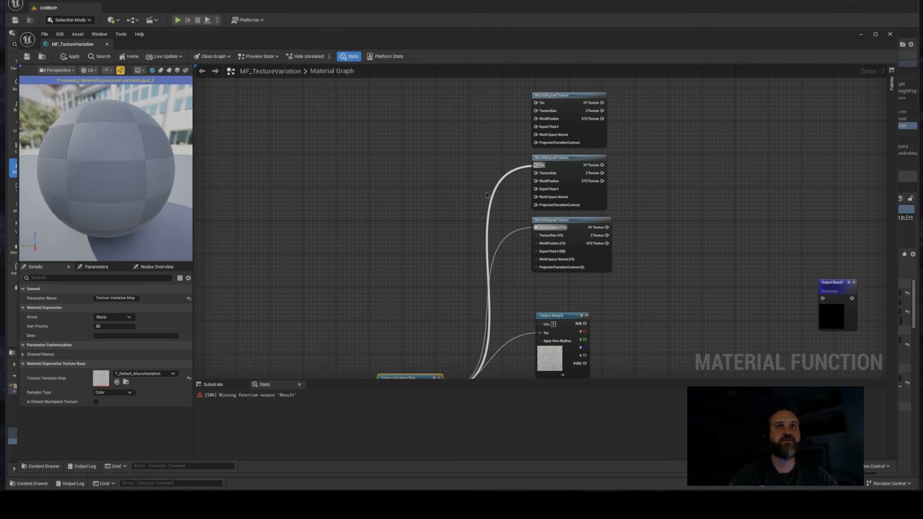
right_click(425, 380)
right_click(450, 326)
right_click_drag(422, 326, 415, 266)
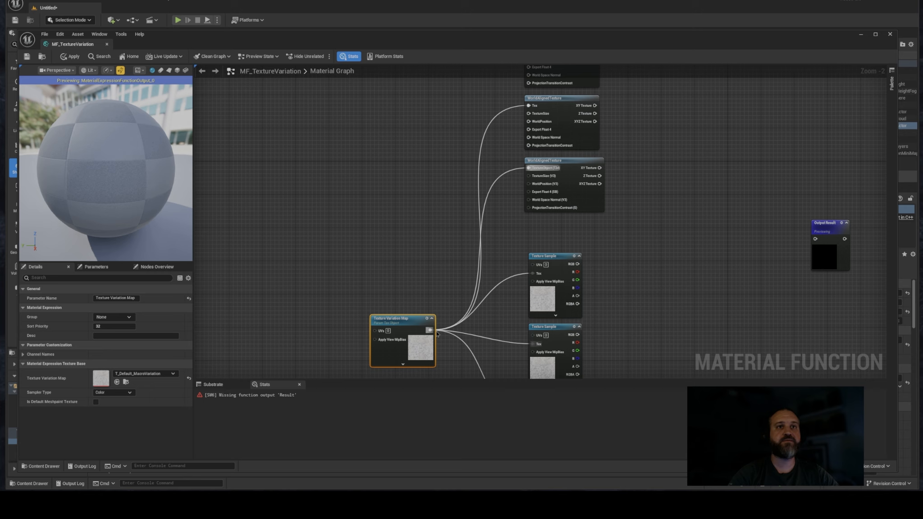
left_click_drag(430, 330, 530, 143)
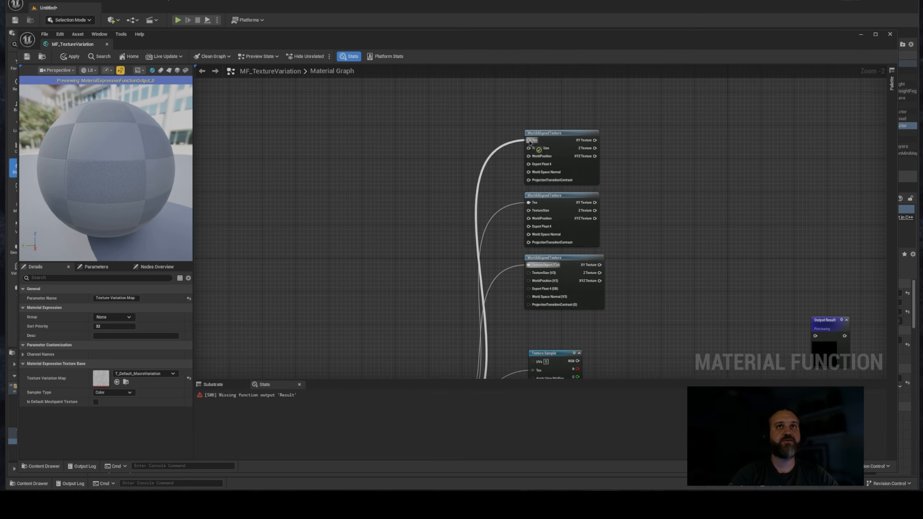
- Move the Texture Variation Map node up and farther away from the WorldAlignedTexture and Texture Sample nodes
right_click_drag(421, 253, 436, 123)
left_click(436, 124)
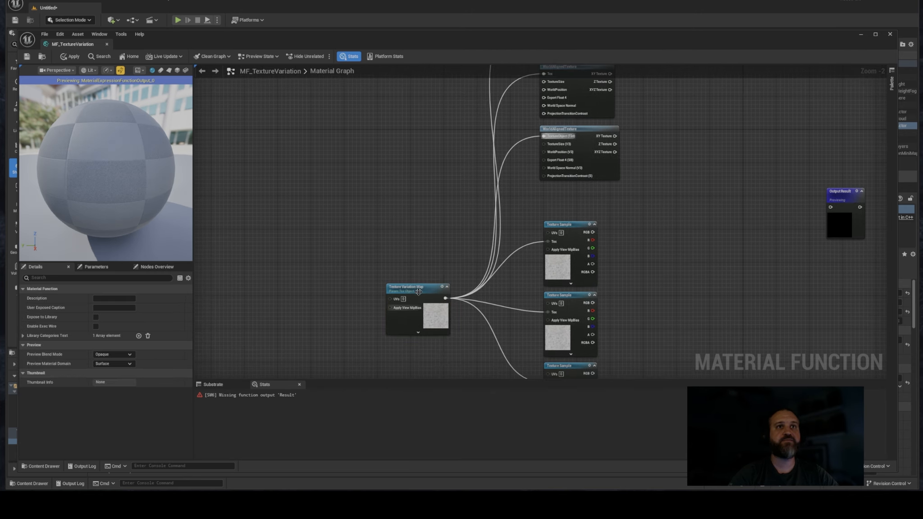
left_click_drag(418, 292, 359, 179)
right_click_drag(402, 182, 284, 280)
left_click(601, 232)
right_click_drag(567, 186, 537, 180)
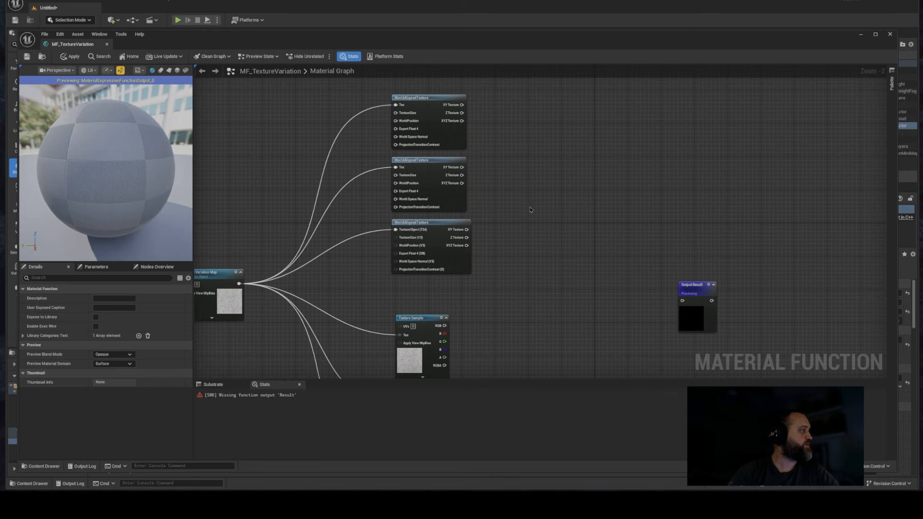
- Add a TextureCoordinate node below the Texture Variation Map node
right_click_drag(529, 216, 652, 17)
right_click_drag(489, 202, 524, 264)
scroll(515, 246, "down", 2)
right_click_drag(484, 225, 505, 237)
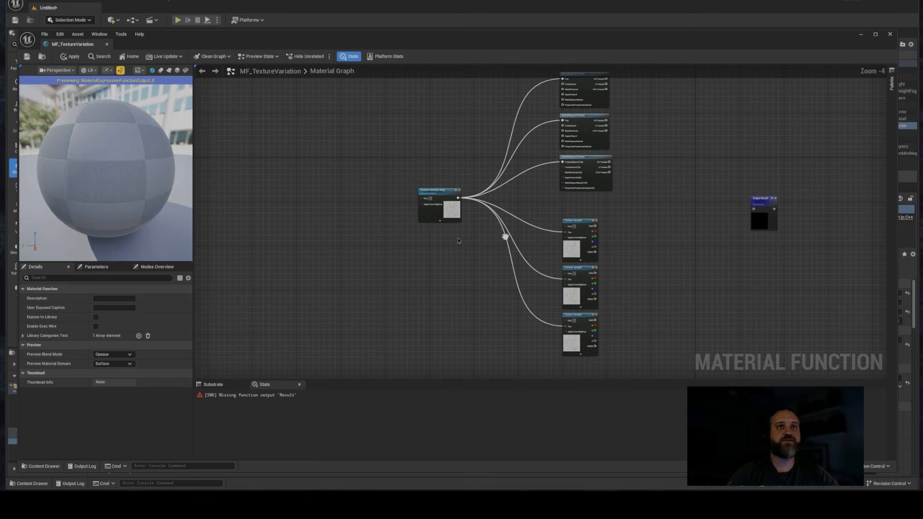
right_click(425, 255)
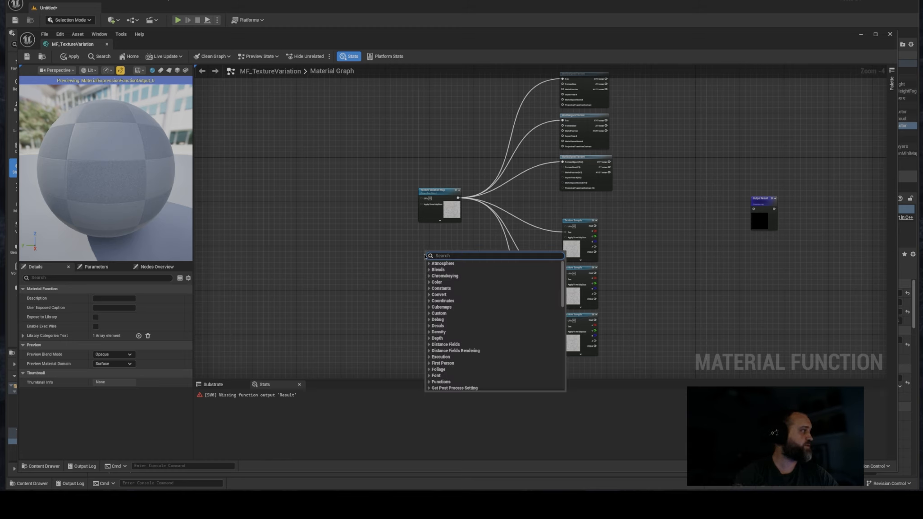
type("c")
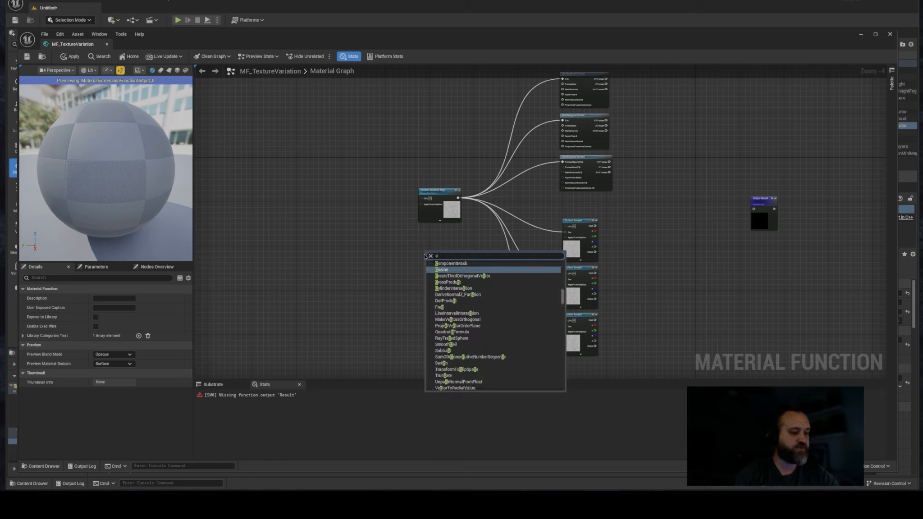
type("oord")
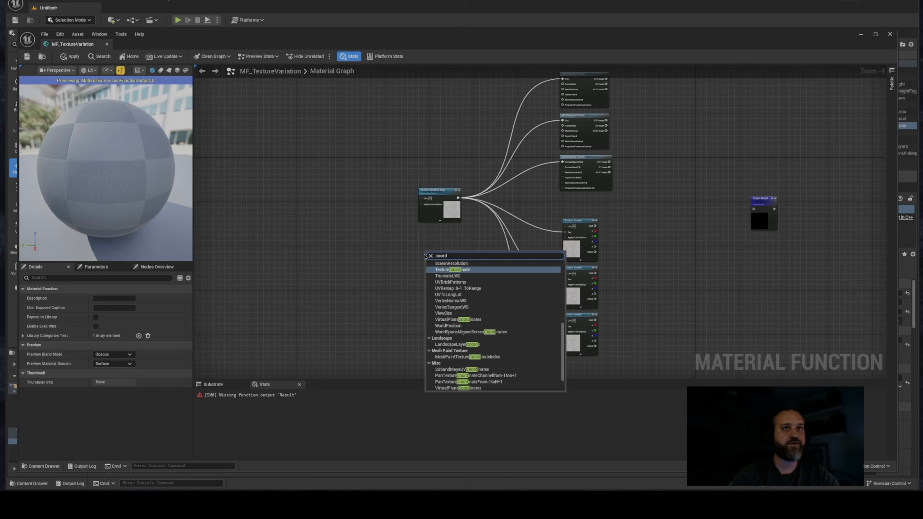
key("Return")
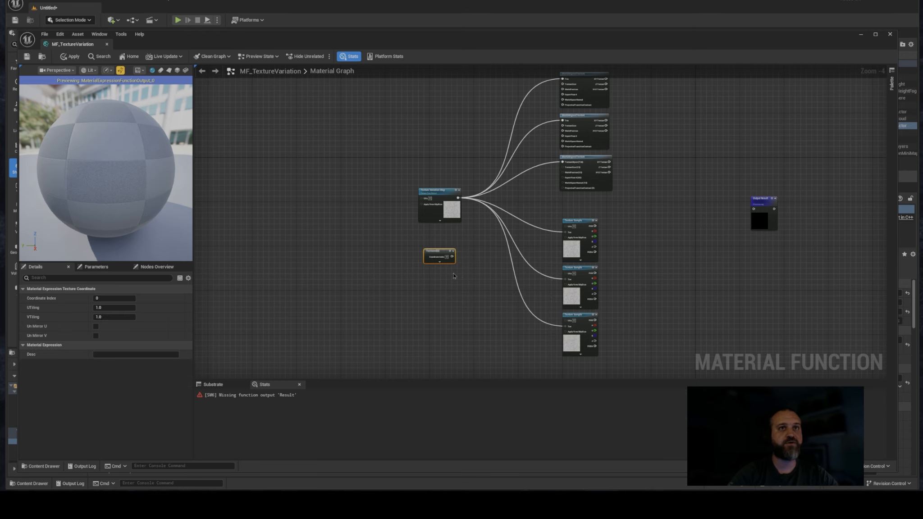
- Place three Multiply nodes between the TexCoord node and the Texture Samples, one for each sample
scroll(454, 275, "up", 2)
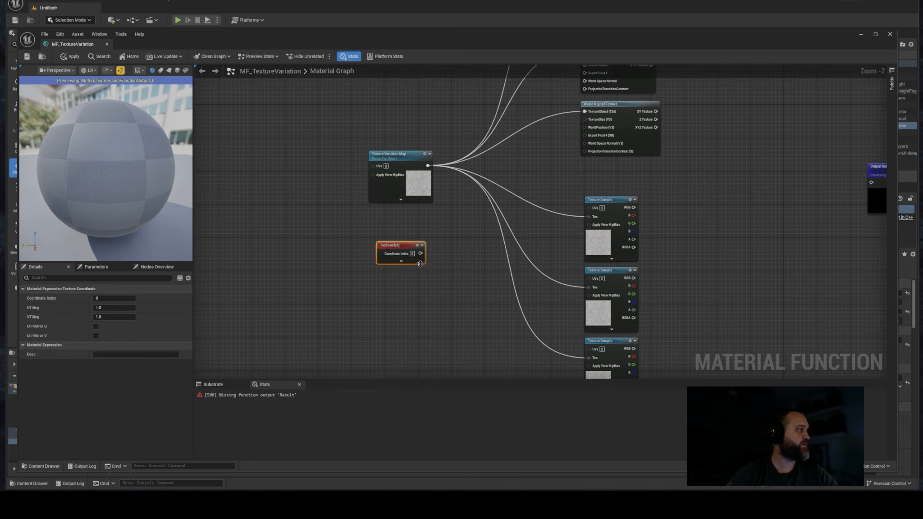
right_click_drag(420, 264, 416, 247)
right_click_drag(451, 309, 432, 260)
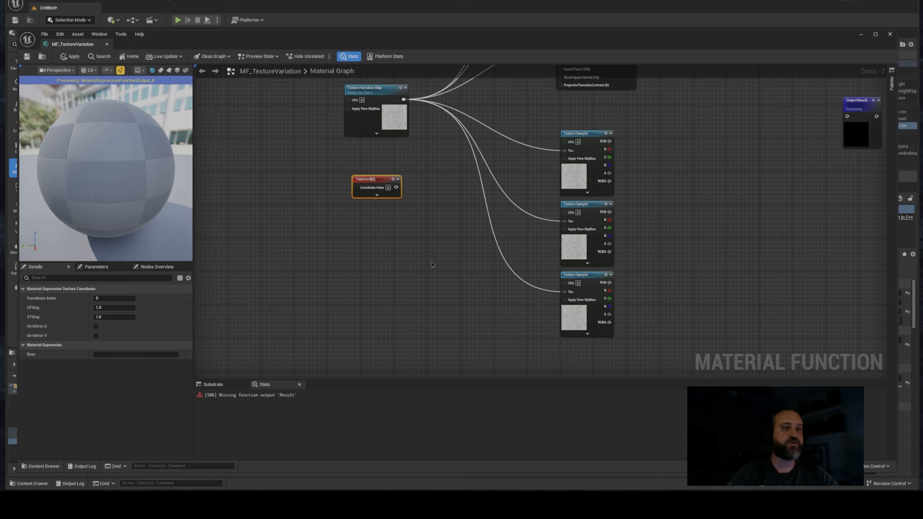
left_click(437, 282)
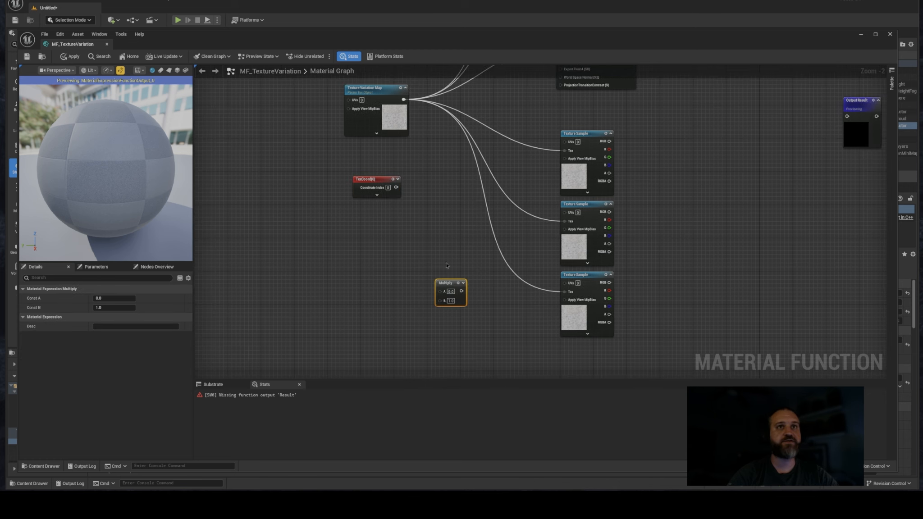
left_click(448, 215)
left_click(452, 127)
right_click_drag(424, 184, 440, 185)
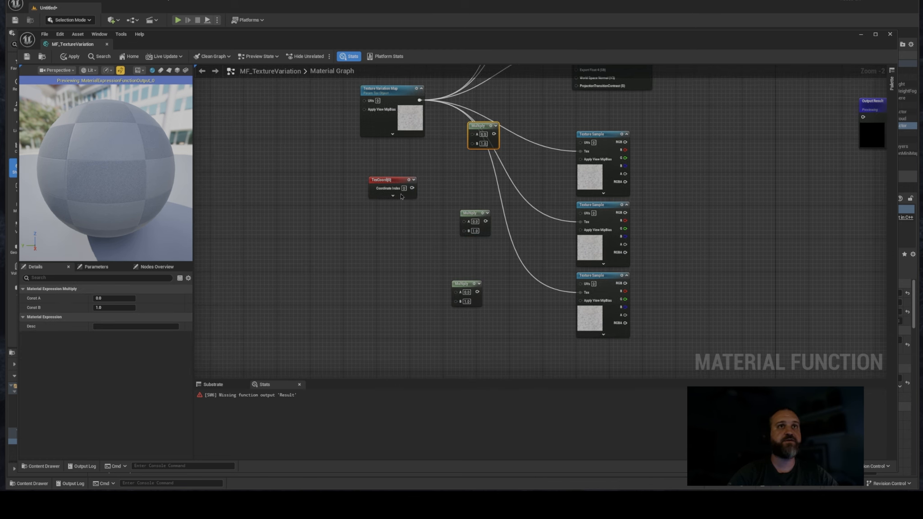
- Connect the TexCoord output to input A of all three Multiply nodes and reposition the TexCoord and upper Multiply nodes
left_click_drag(379, 179, 456, 292)
mouse_move(383, 208)
left_mouse_down()
mouse_move(445, 217)
mouse_move(383, 220)
left_mouse_up()
left_click_drag(463, 223, 474, 149)
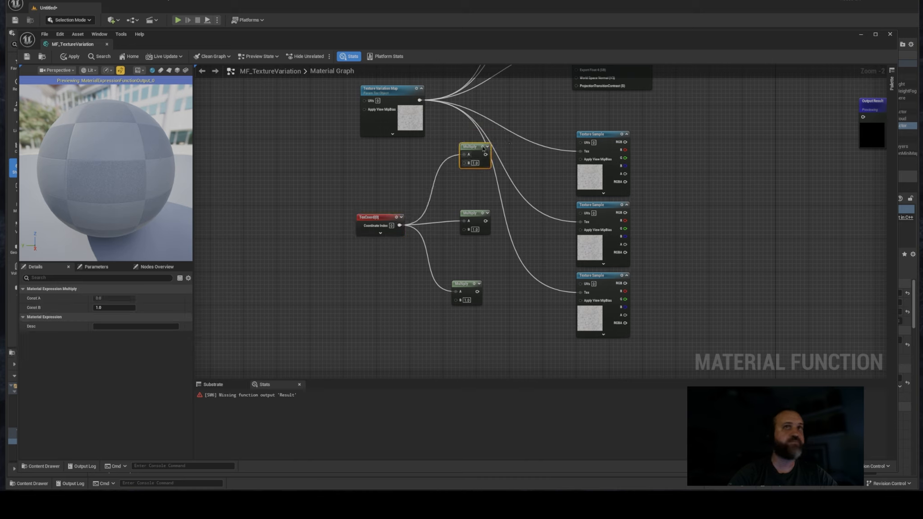
- Connect each Multiply output to the UVs input of its corresponding Texture Sample
left_click_drag(485, 154, 582, 142)
left_click_drag(485, 220, 581, 215)
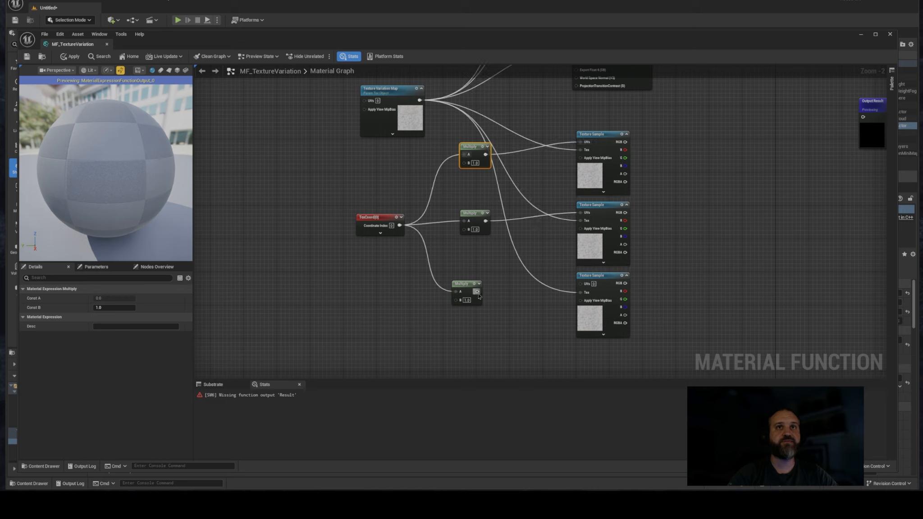
left_click_drag(477, 292, 582, 284)
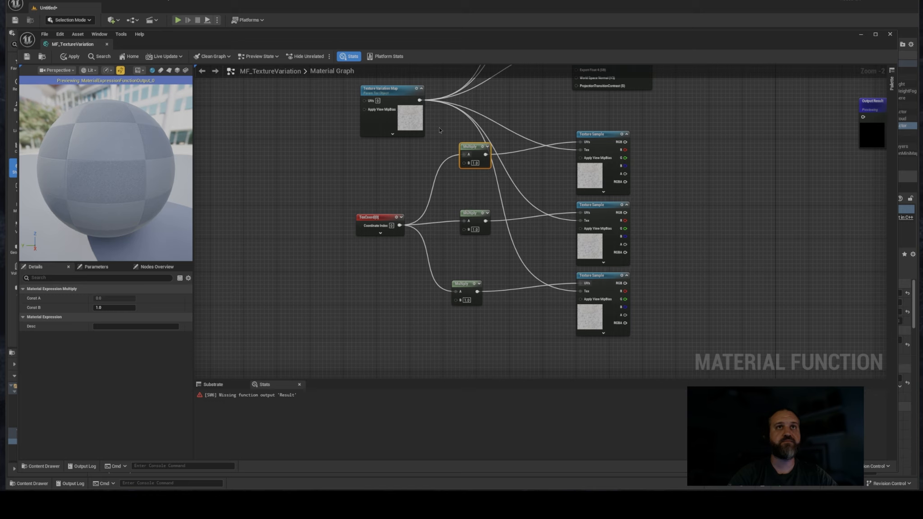
- Straighten the connections between each Multiply and its Texture Sample, including the TexCoord connection through the middle row
left_click_drag(439, 131, 639, 194)
key("q")
left_click_drag(418, 220, 640, 244)
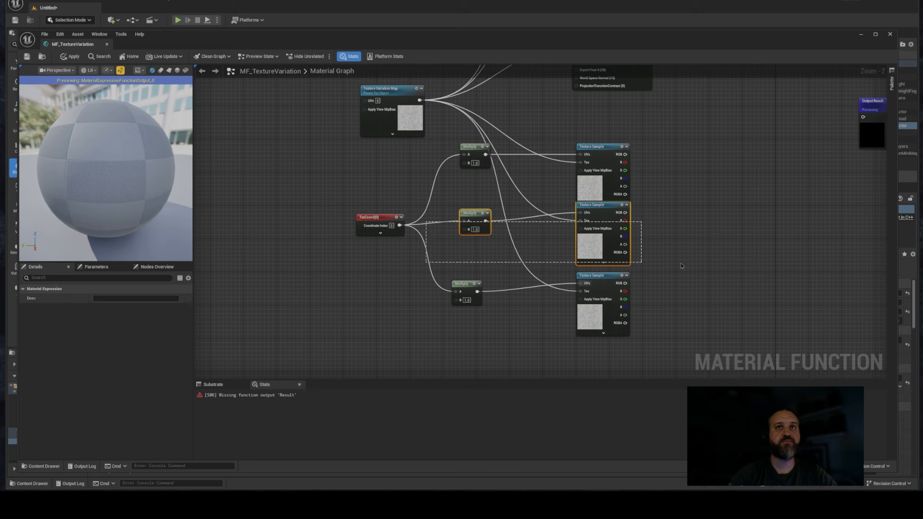
key("q")
left_click_drag(422, 274, 639, 326)
key("q")
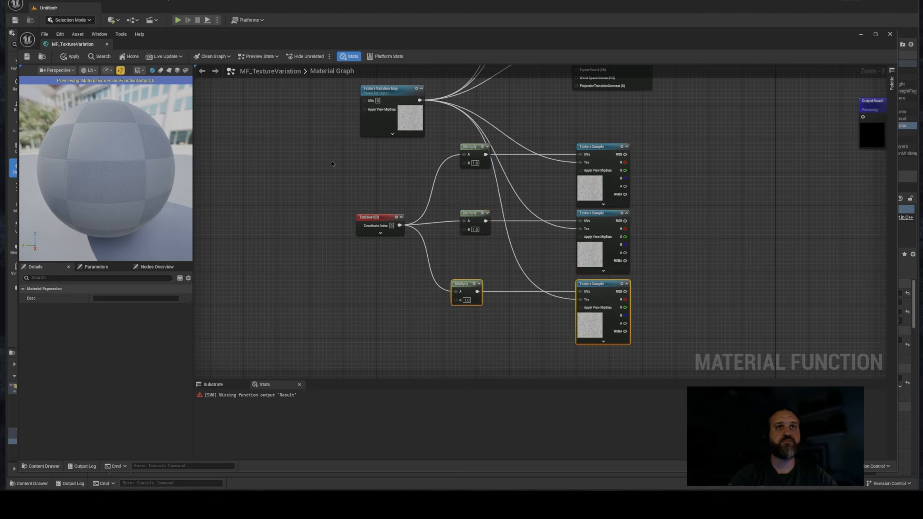
left_click_drag(322, 199, 651, 253)
key("q")
left_click(534, 200)
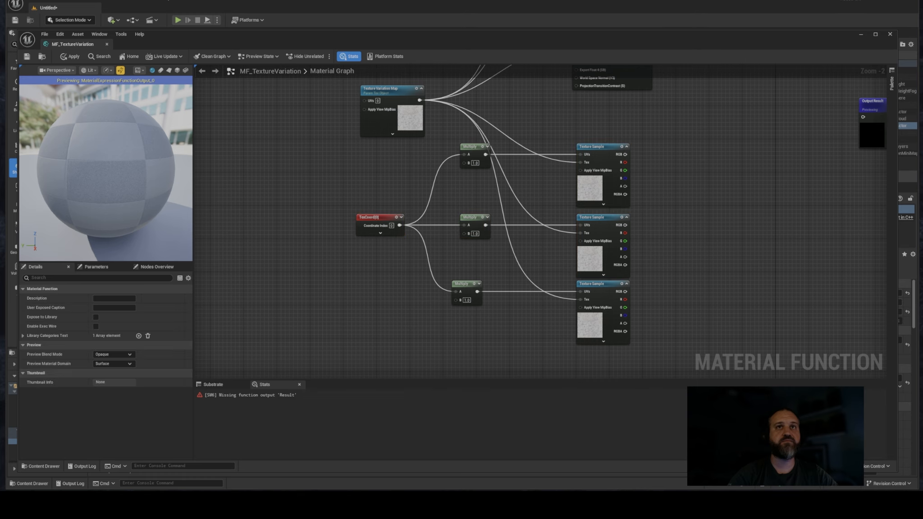
- Align the three Multiply nodes along their left edges
right_click_drag(534, 204, 549, 218)
left_click_drag(449, 163, 507, 330)
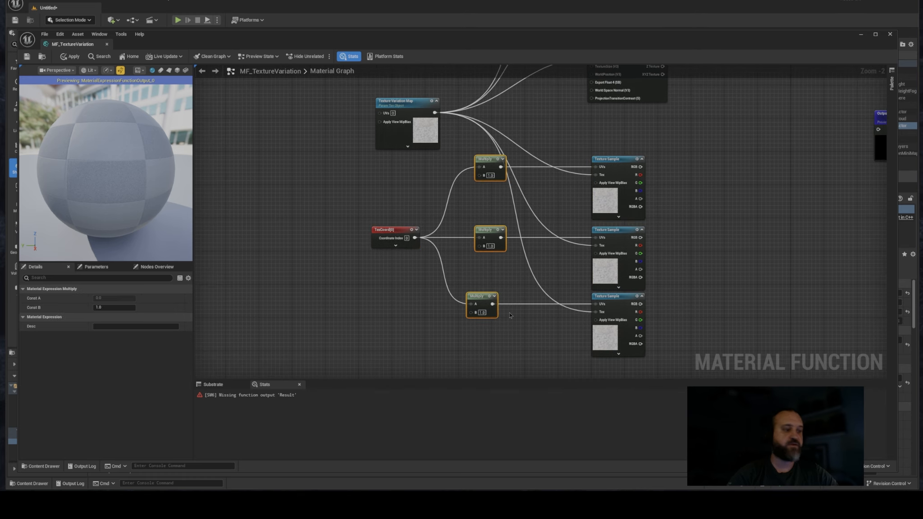
key("shift+a")
left_click(517, 283)
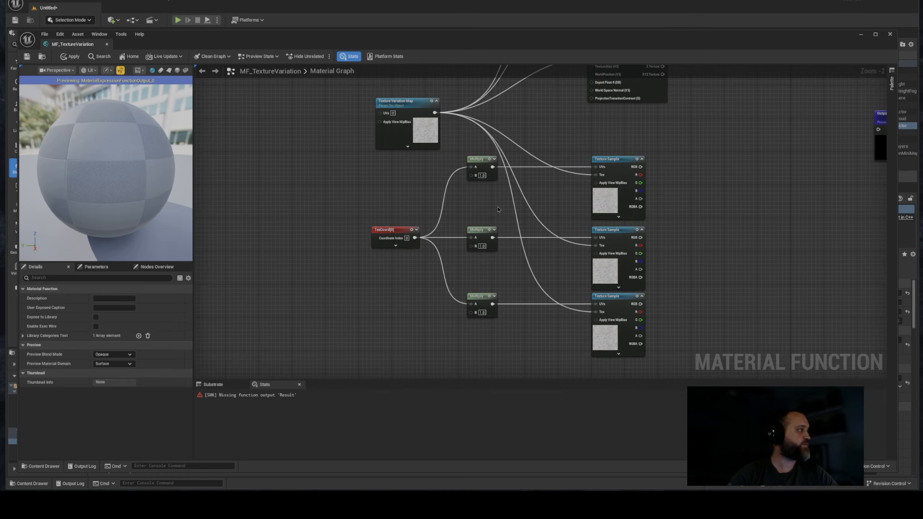
- Set the B value of the upper Multiply node to 0.2134
left_click(482, 175)
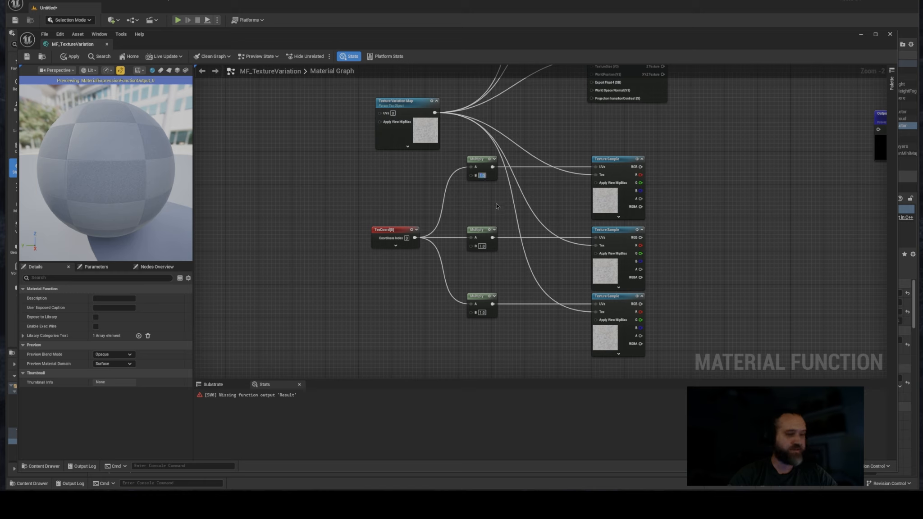
type("2")
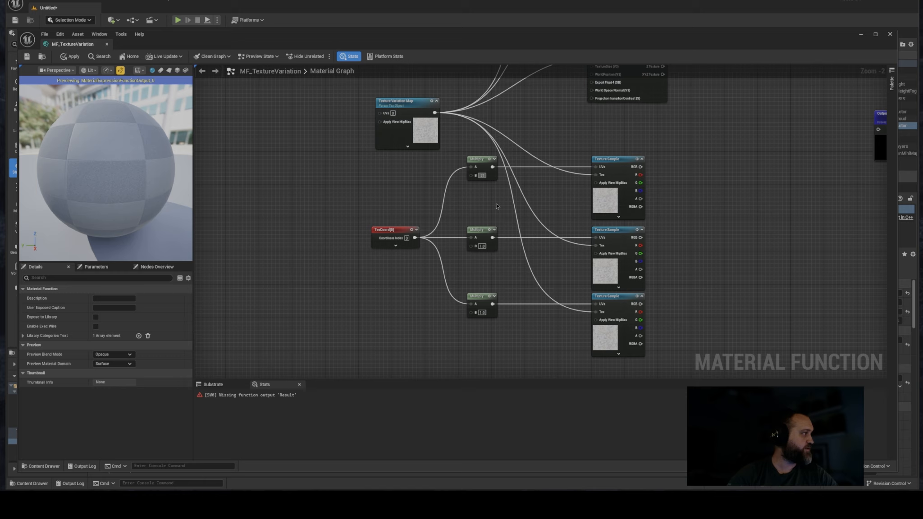
type("1")
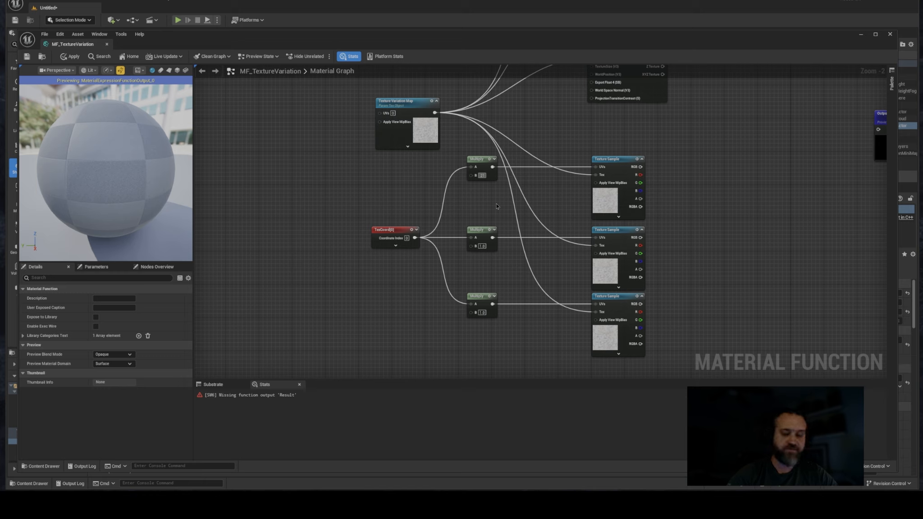
type("36")
key("Return")
- Set the B value of the middle Multiply node to 0.05341 and of the lower Multiply node to 0.003
left_click(482, 246)
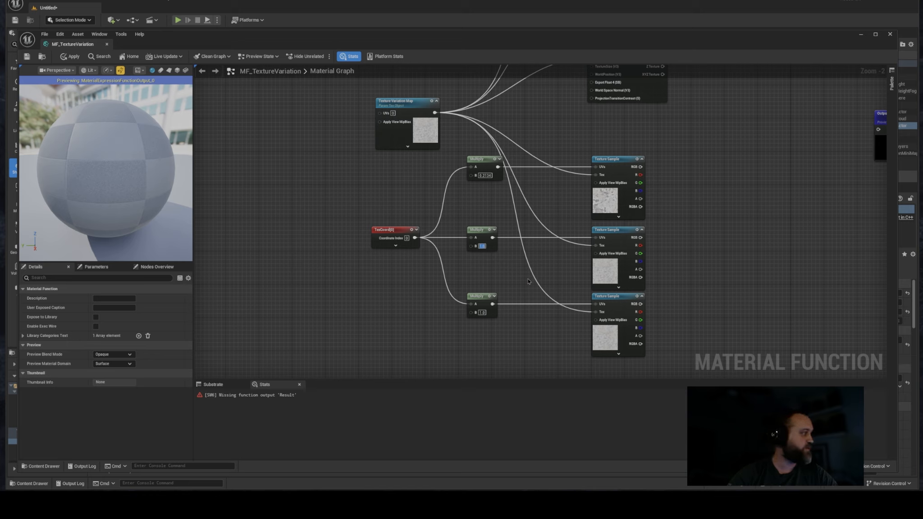
type(".0")
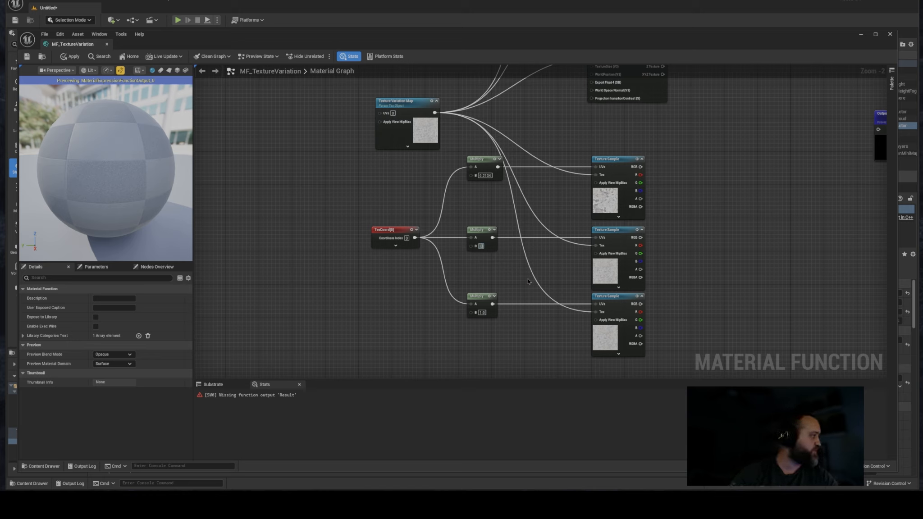
type("53")
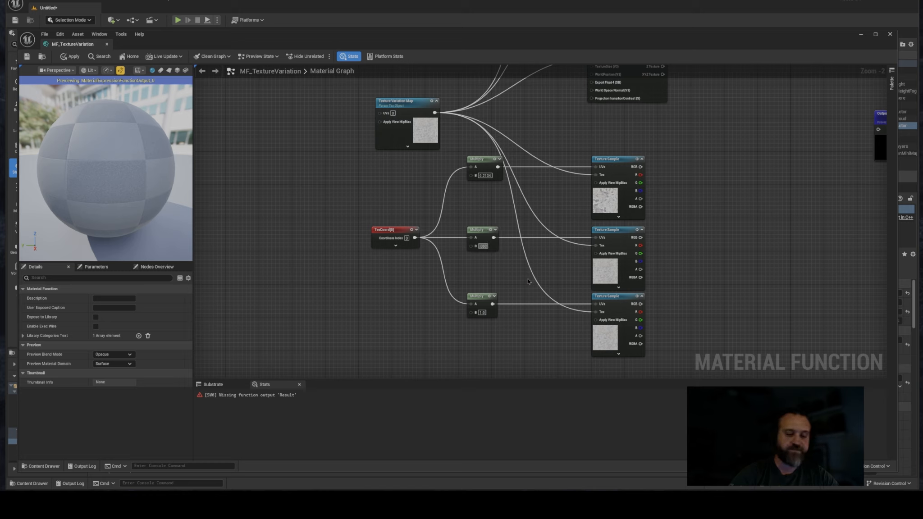
type("41")
key("Return")
left_click(483, 313)
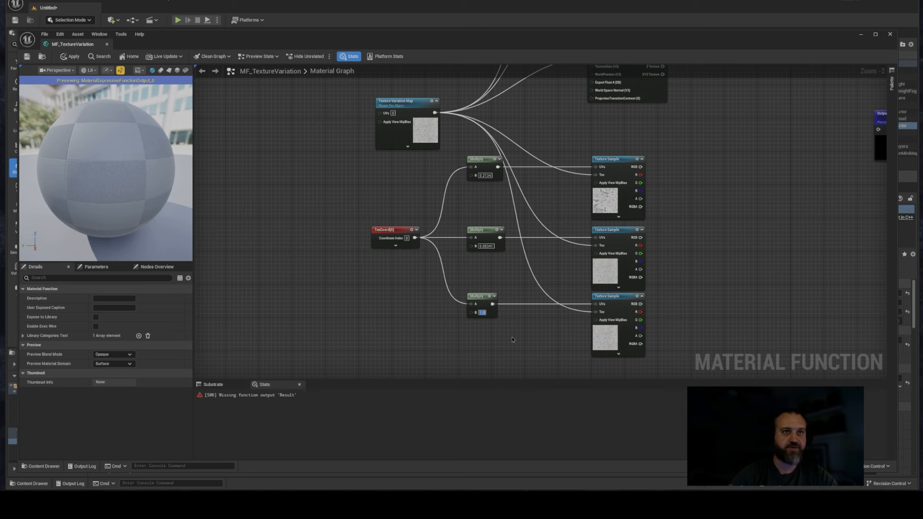
type(".003")
key("Return")
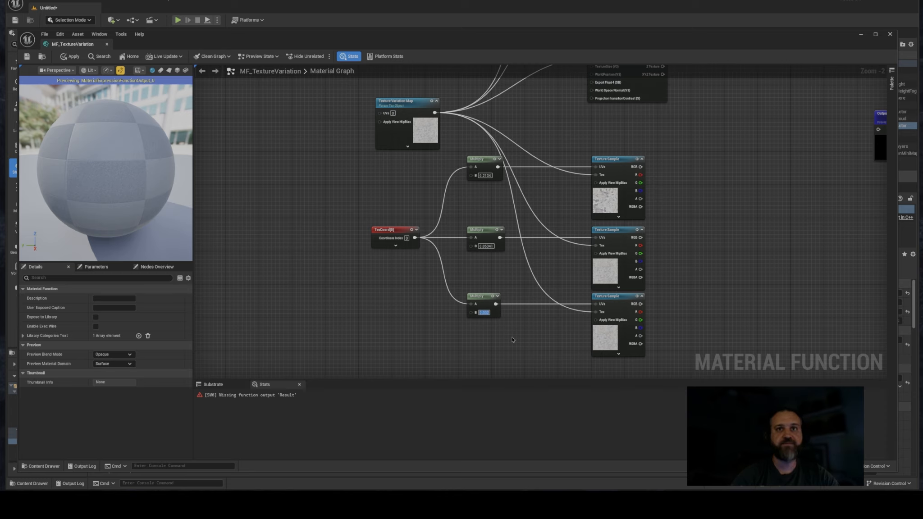
- Add three Constant nodes stacked in a column above the Texture Variation Map node
right_click_drag(533, 210, 468, 238)
right_click_drag(552, 158, 605, 285)
scroll(573, 284, "down", 1)
right_click_drag(522, 332, 528, 244)
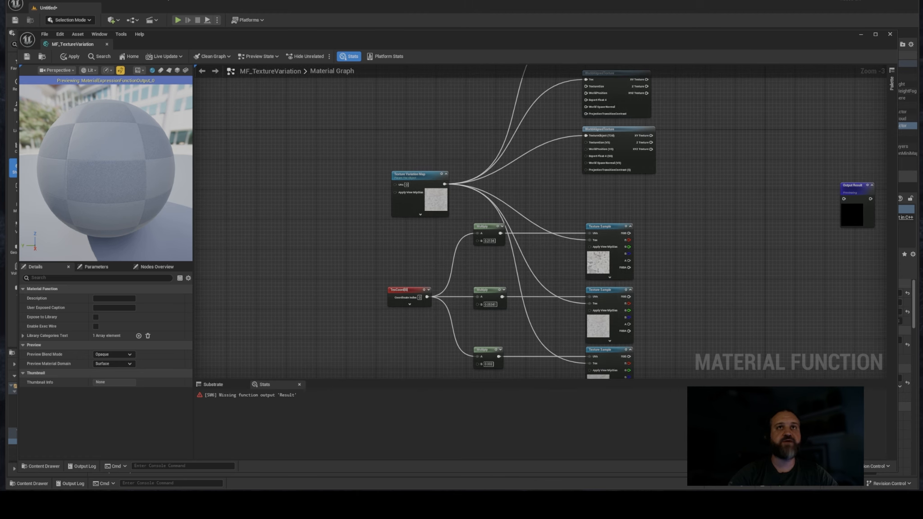
right_click_drag(551, 186, 547, 276)
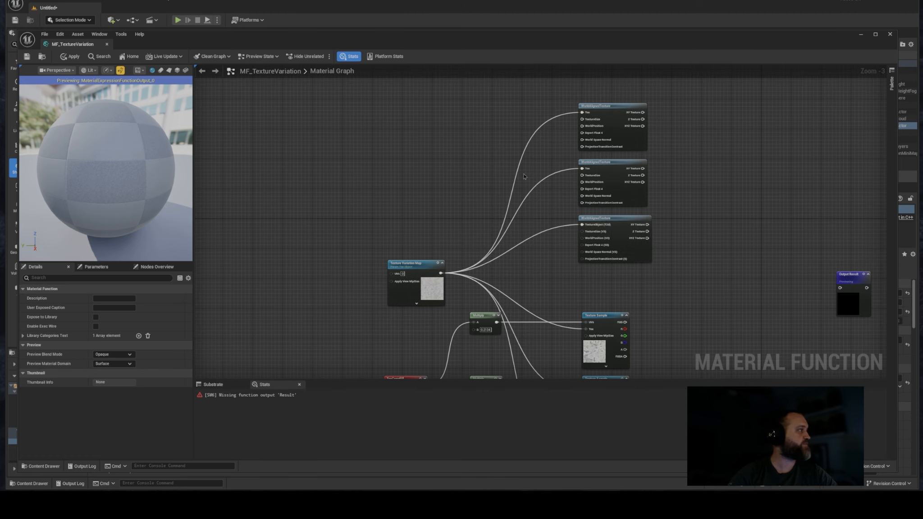
right_click_drag(511, 161, 525, 173)
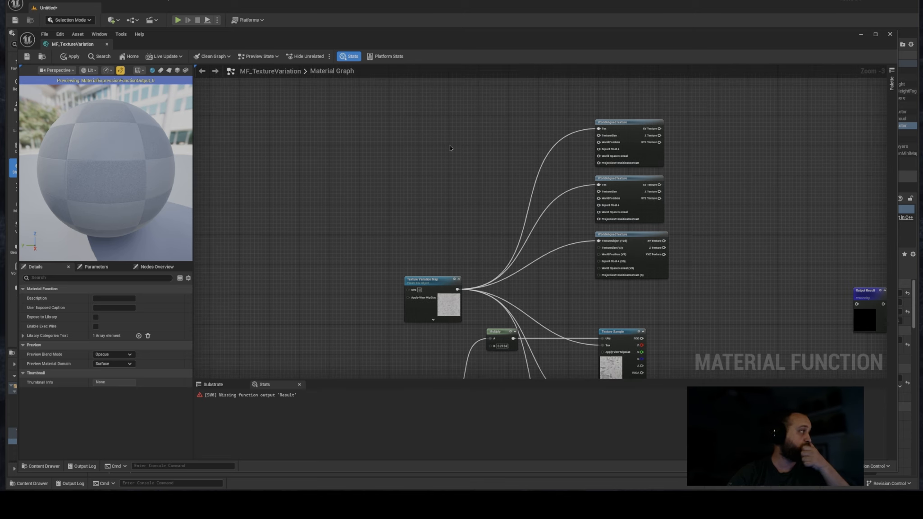
right_click_drag(477, 322, 480, 343)
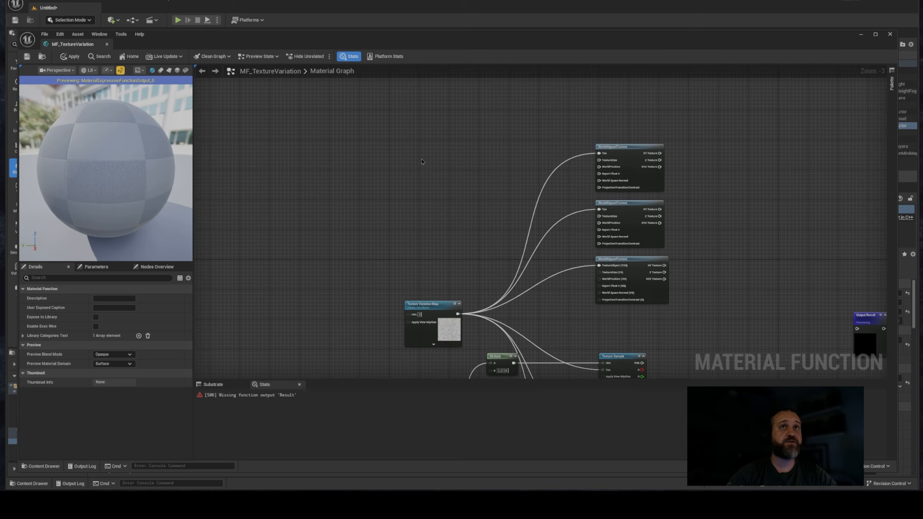
left_click(394, 140)
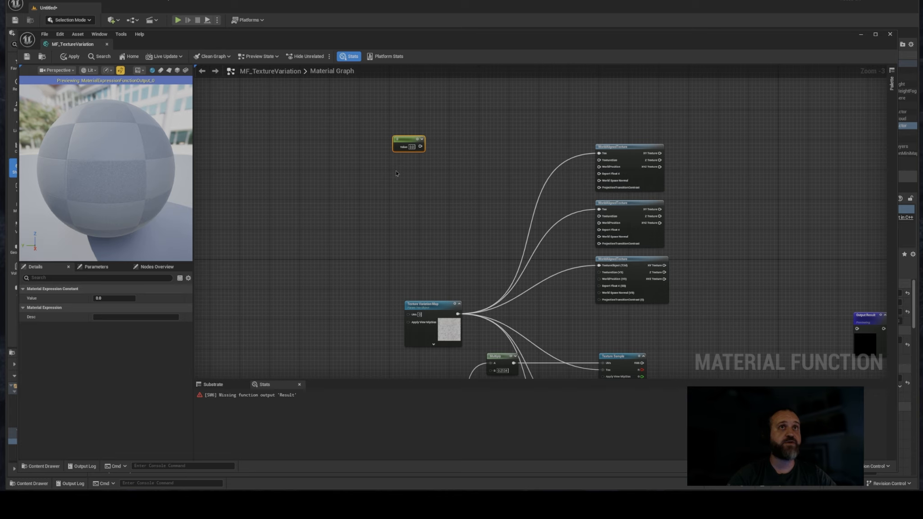
left_click(396, 173)
left_click(398, 206)
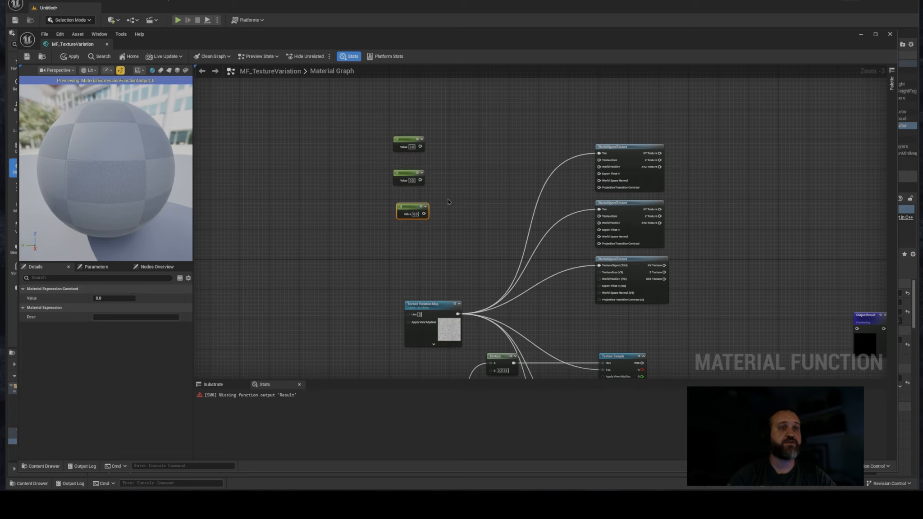
right_click_drag(472, 194, 476, 209)
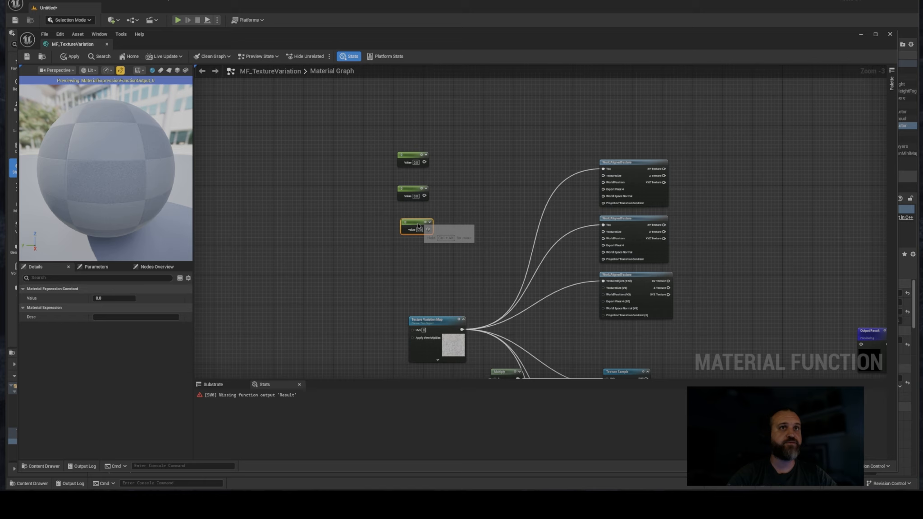
left_click_drag(422, 219, 418, 228)
- Set the upper Constant's value to 0.2134 and the middle Constant's value to 0.05341
left_click(416, 162)
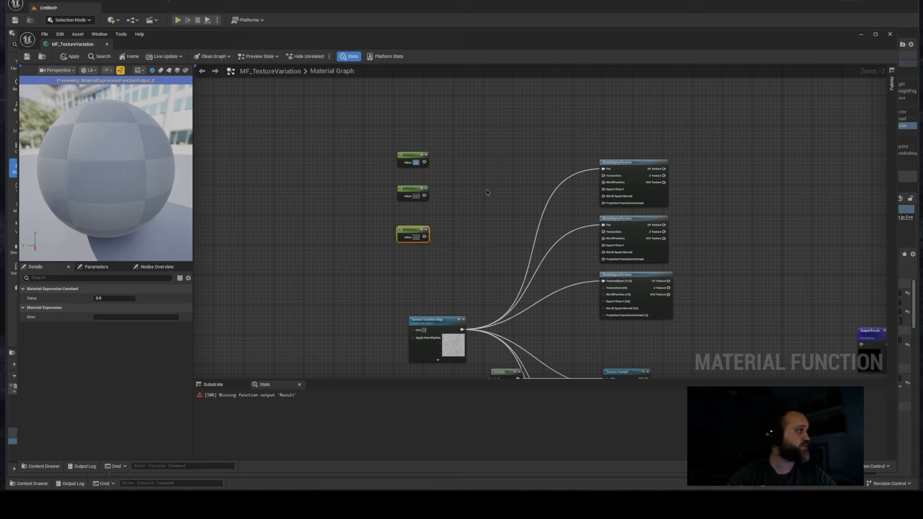
type("121")
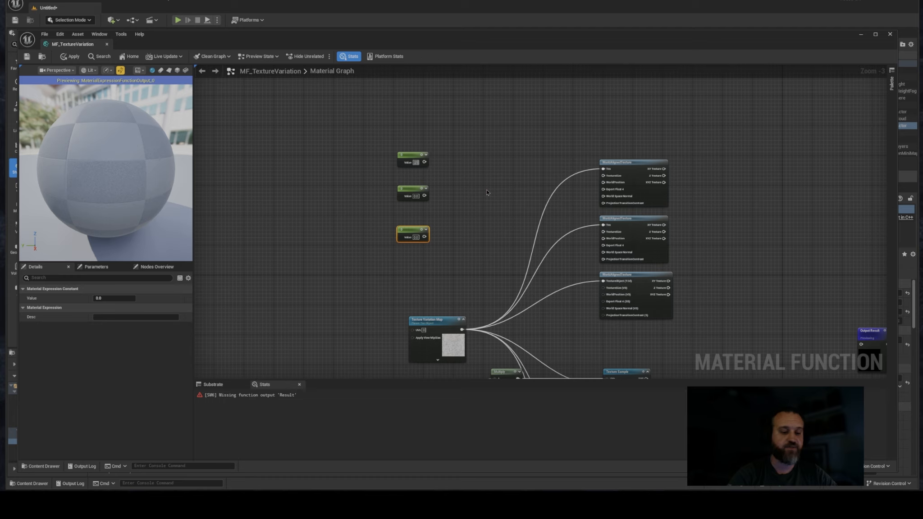
type("34")
key("Return")
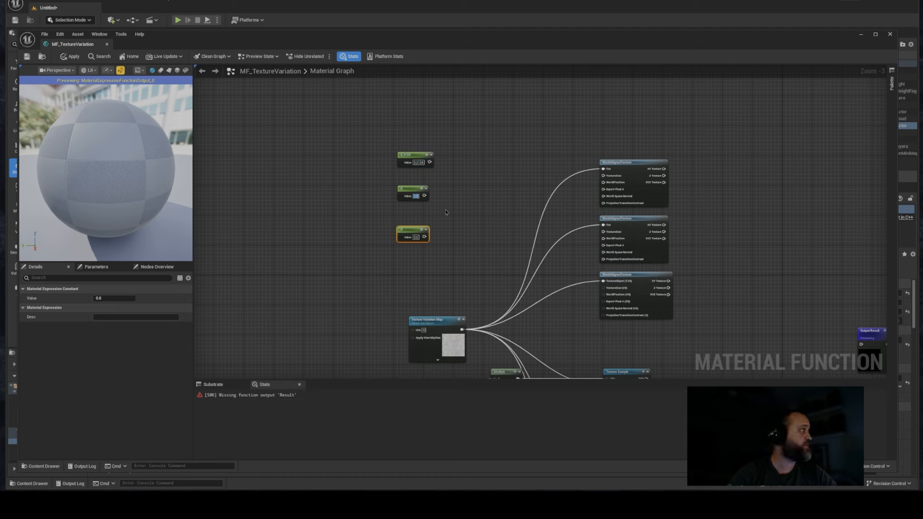
type("5341")
key("Return")
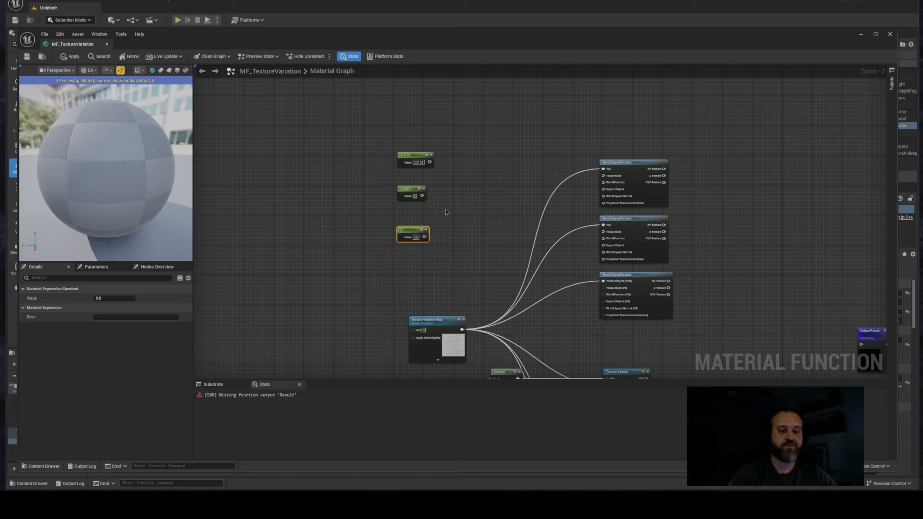
type("41")
key("Return")
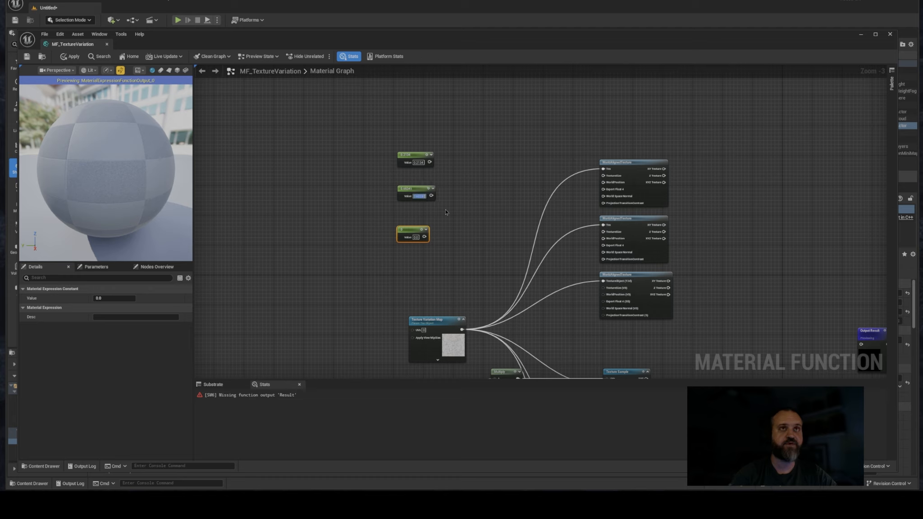
- Set the lowest Constant's value to 0.001
left_click(415, 237)
type(".00")
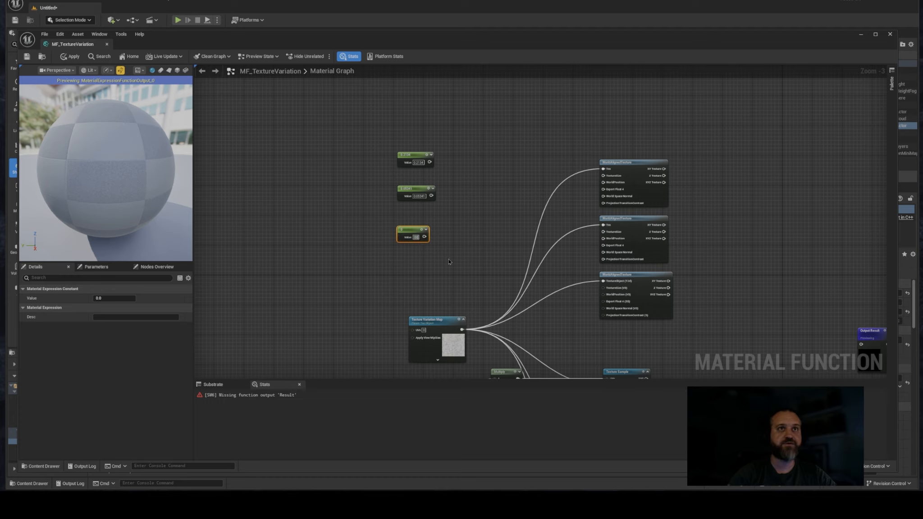
type("1")
key("Return")
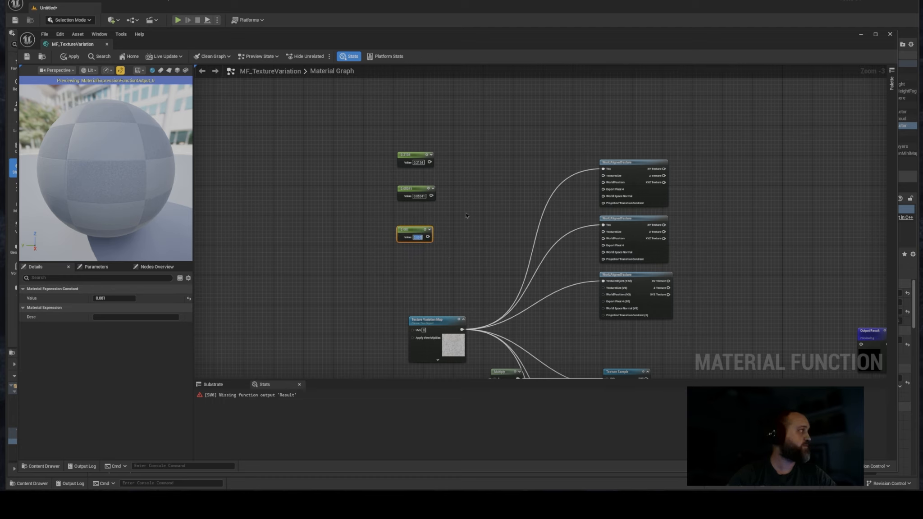
left_click(467, 215)
- Add three Multiply nodes in a column, one beside each Constant node
right_click_drag(465, 212, 496, 219)
right_click_drag(387, 223, 424, 197)
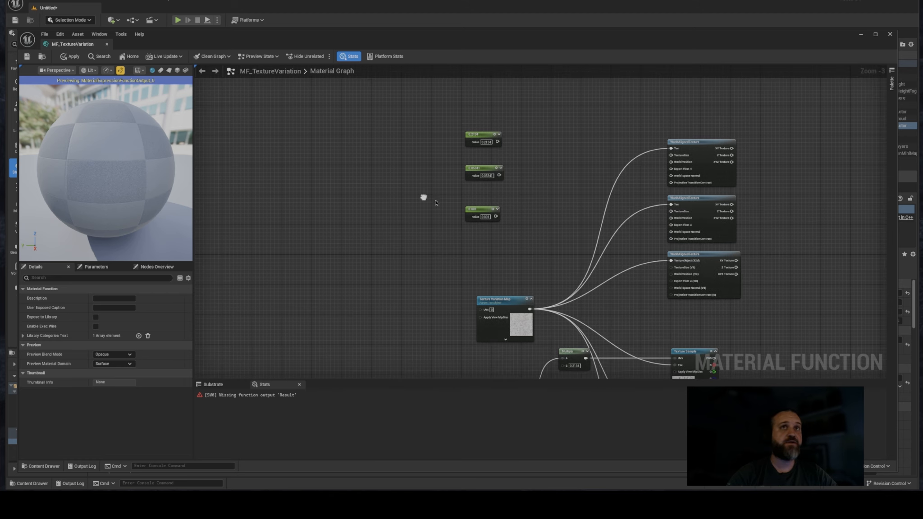
right_click_drag(518, 161, 493, 175)
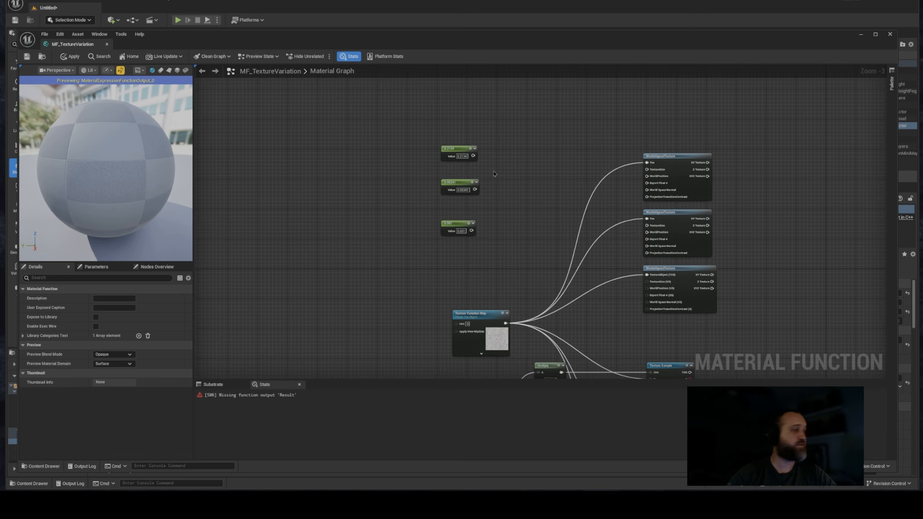
key("m")
left_click(497, 154)
left_click(502, 192)
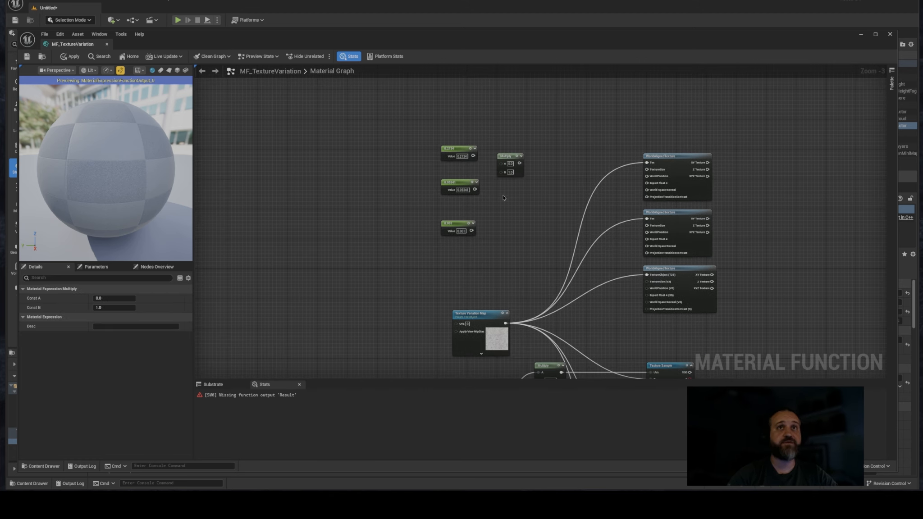
left_click(498, 240)
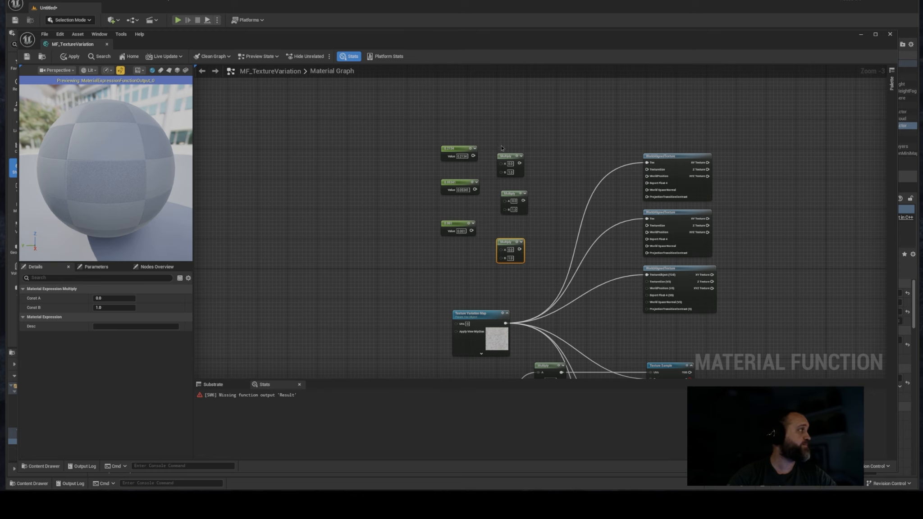
- Connect each Constant's output to the A input of its neighbouring Multiply node
right_click_drag(499, 147, 496, 162)
left_click_drag(468, 173, 503, 218)
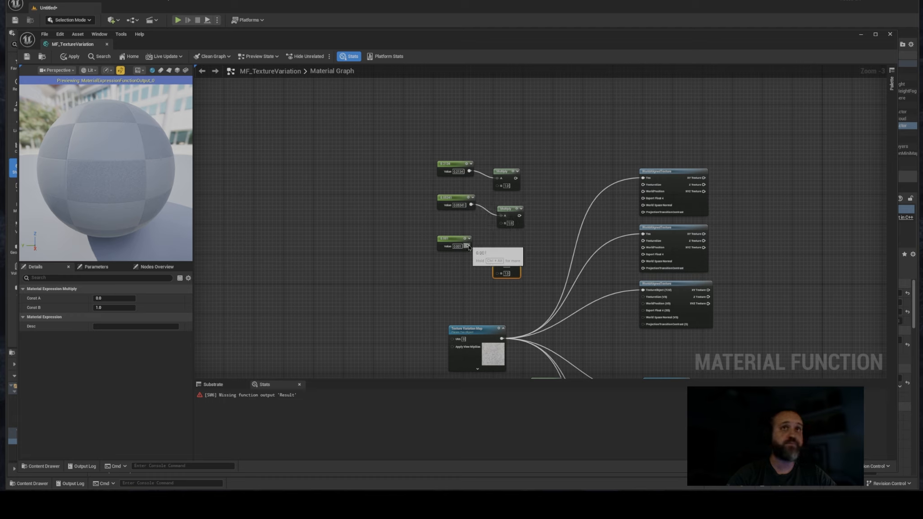
left_click_drag(468, 246, 497, 267)
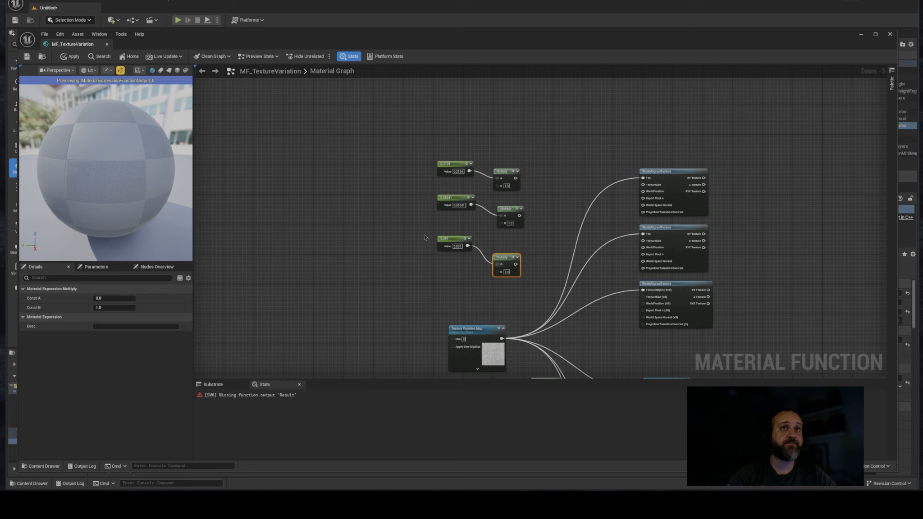
- Straighten the connection between each Constant and its Multiply node, and shift the upper pair slightly towards the WorldAlignedTexture nodes
left_click_drag(425, 237, 521, 279)
key("q")
key("q")
left_click_drag(431, 192, 509, 220)
left_click_drag(543, 157, 434, 201)
key("q")
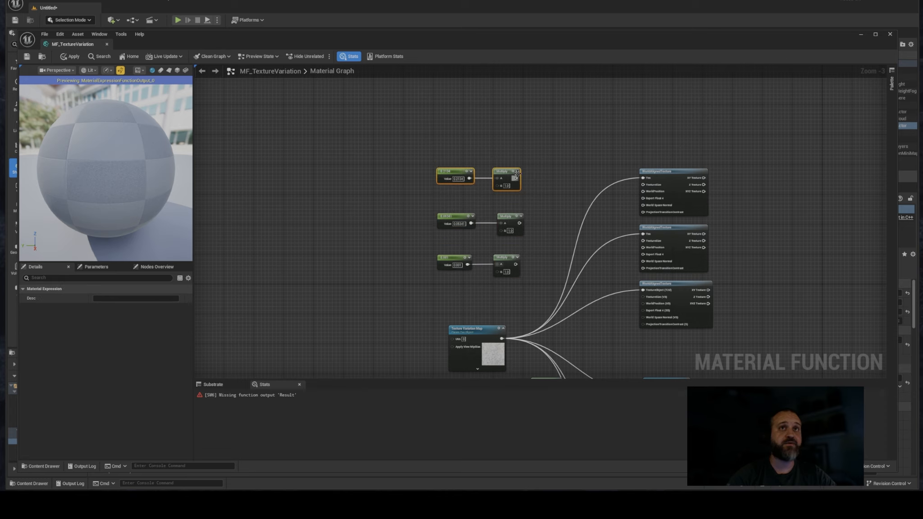
left_click_drag(507, 171, 510, 171)
left_click(568, 170)
right_click_drag(568, 170, 509, 169)
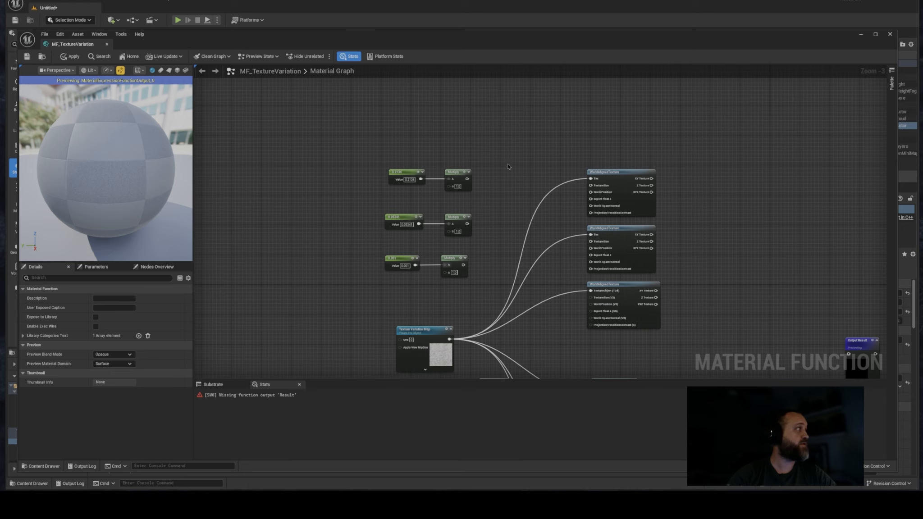
- Add a second column of three Multiply nodes between the first Multiply column and the WorldAlignedTexture nodes, lined up with the rows
right_click_drag(505, 177, 486, 167)
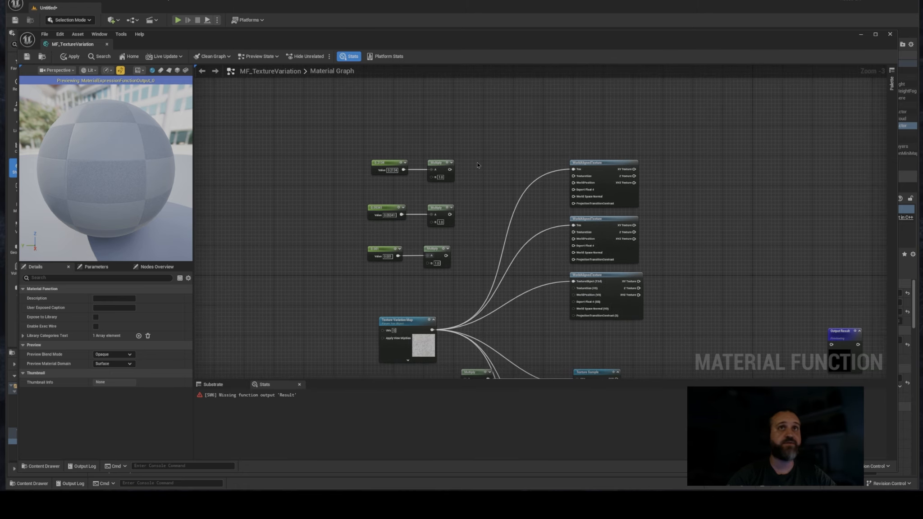
left_click(477, 162)
left_click(480, 203)
left_click(476, 262)
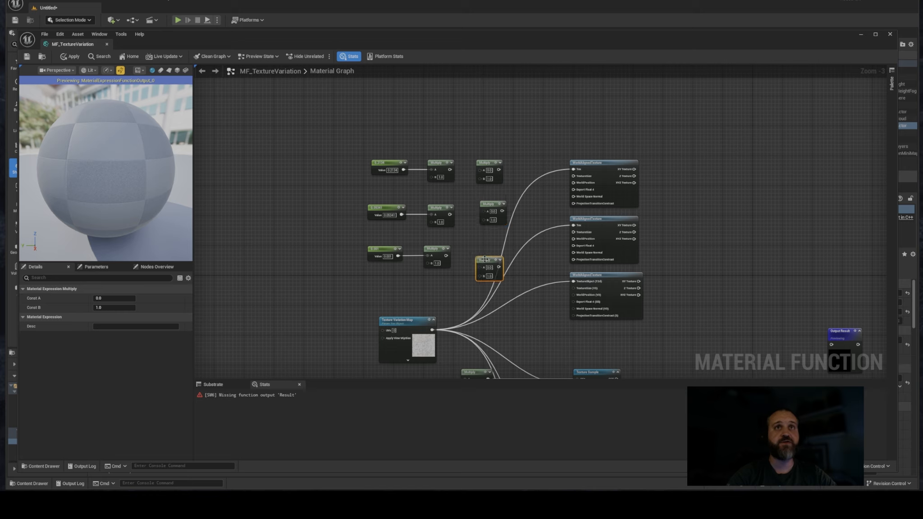
left_click_drag(484, 258, 483, 246)
left_click_drag(490, 206, 490, 210)
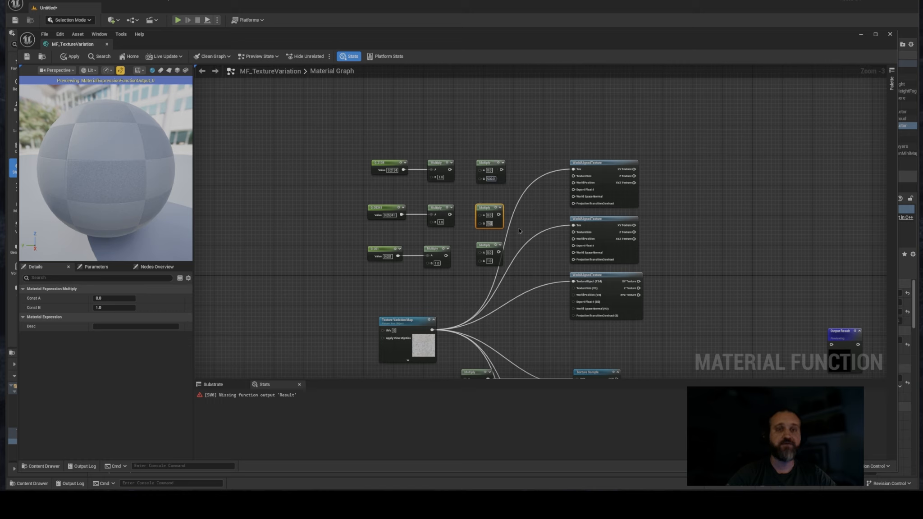
- Set the B value of the three Multiply nodes in the second column to 500
key("BackSpace")
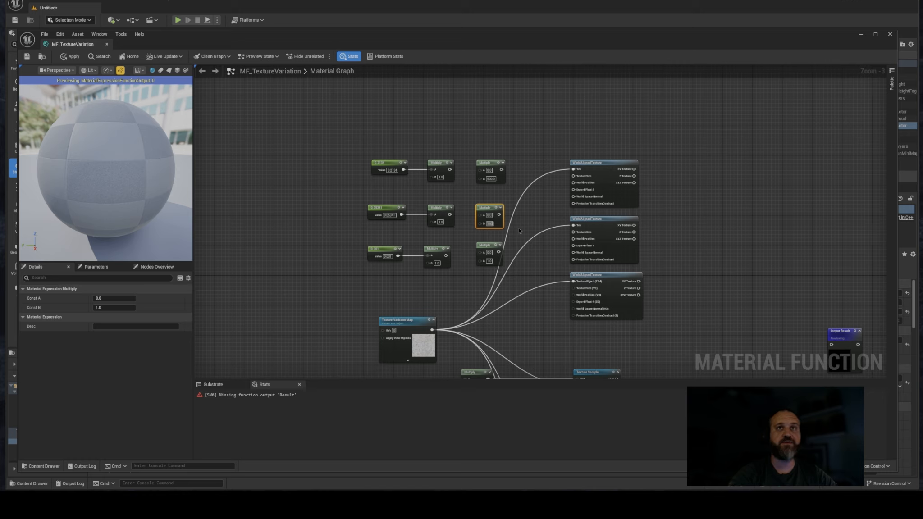
key("Return")
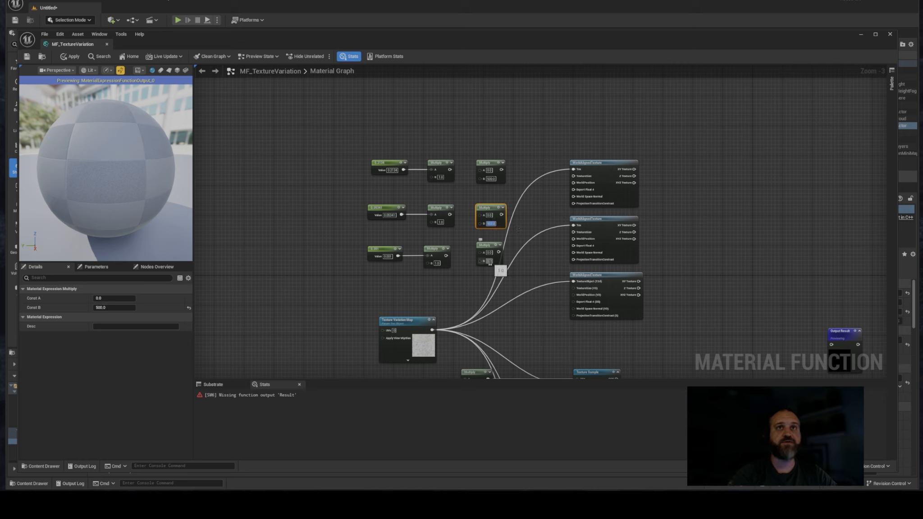
left_click(490, 261)
type("500")
key("Return")
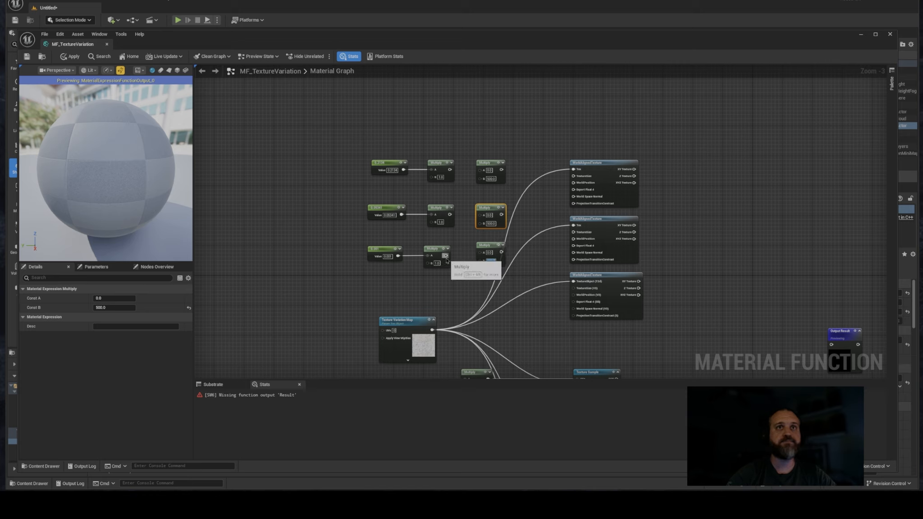
- Connect each first-column Multiply output to the A input of its second-column Multiply, and select the three second-column nodes
left_click_drag(446, 256, 482, 253)
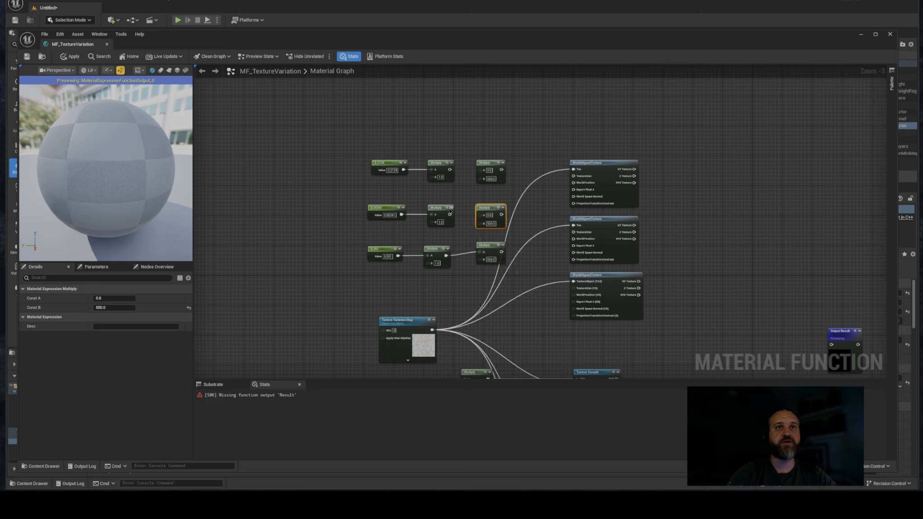
left_click_drag(450, 215, 480, 215)
left_click_drag(449, 169, 508, 280)
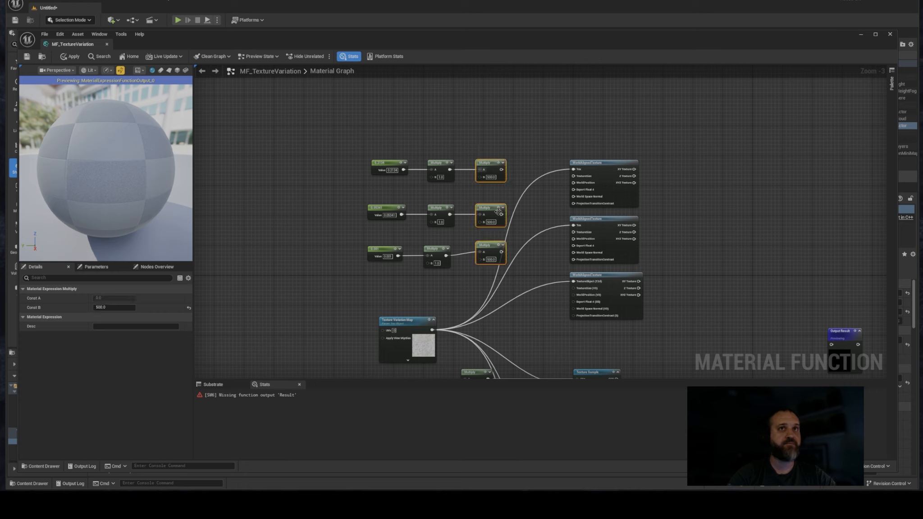
- Straighten the connections between the Constant and the two Multiply nodes in the bottom row
left_click_drag(360, 240, 510, 275)
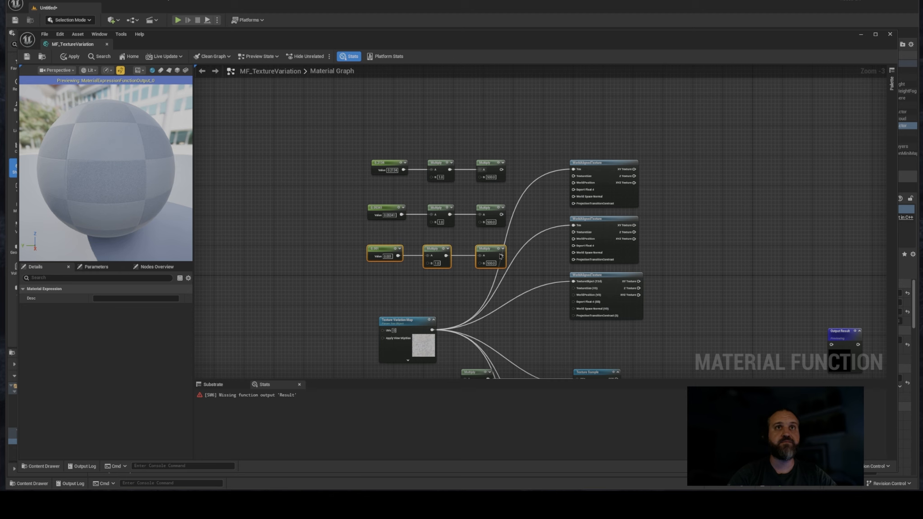
key("q")
right_click_drag(491, 235, 390, 270)
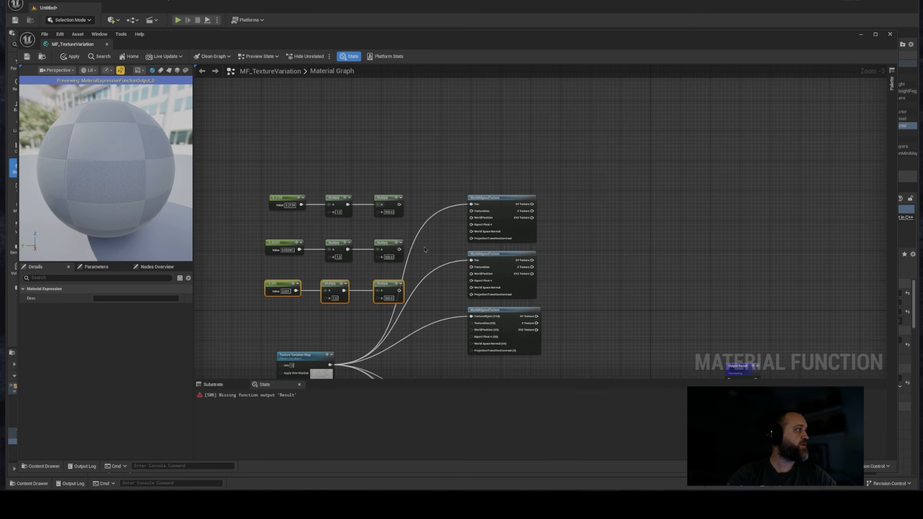
- Connect each second-column Multiply output to the TextureSize input of the WorldAlignedTexture node in the corresponding row
left_click(410, 210)
left_click_drag(399, 204, 471, 212)
left_click_drag(399, 249, 471, 268)
left_click_drag(399, 290, 471, 323)
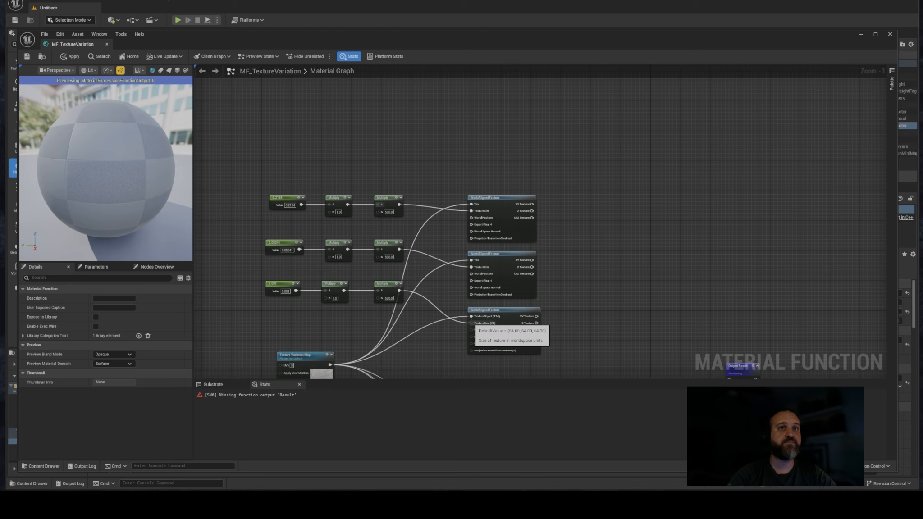
- Add a scalar parameter named "Texture Variation Tiling" in the empty area before the three Constant nodes
right_click_drag(410, 297, 522, 255)
right_click_drag(333, 193, 344, 195)
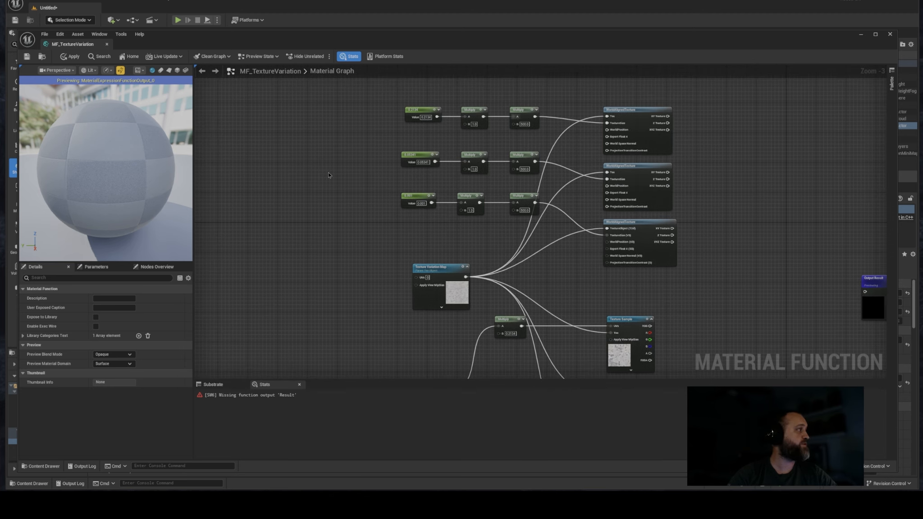
mouse_move(329, 173)
right_mouse_down()
mouse_move(364, 181)
mouse_move(359, 117)
mouse_move(366, 200)
mouse_move(364, 79)
mouse_move(337, 189)
right_mouse_up()
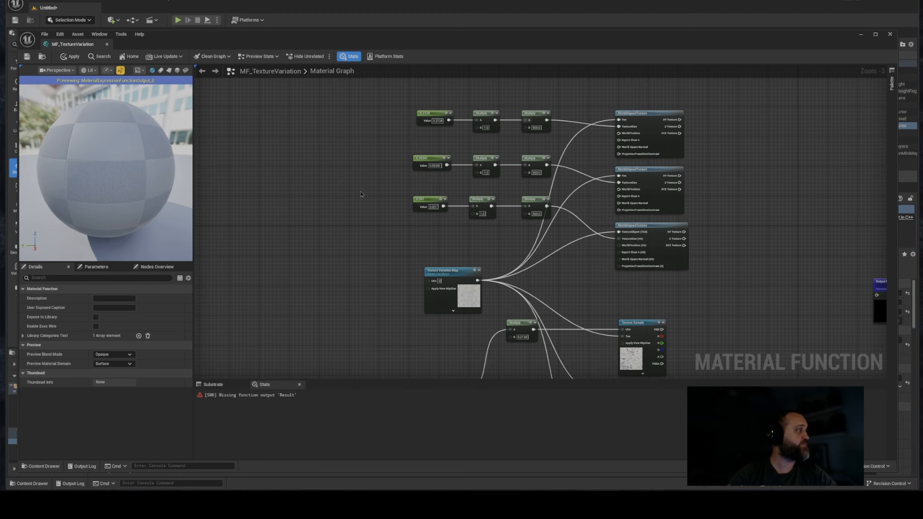
right_click_drag(361, 194, 360, 206)
right_click(348, 195)
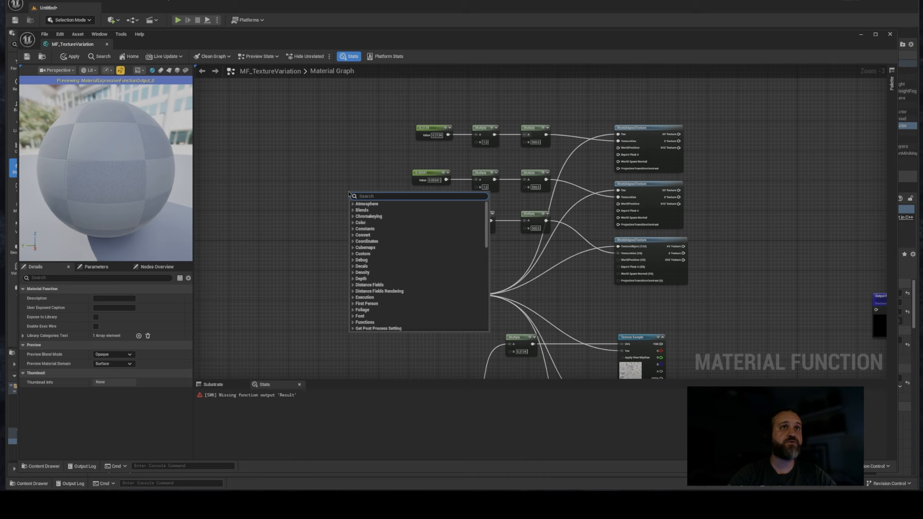
left_click(320, 184)
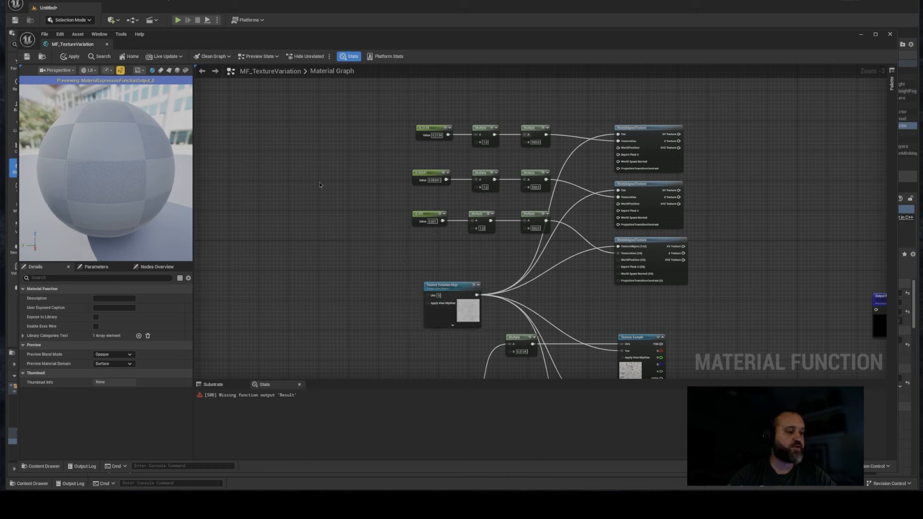
left_click(294, 177)
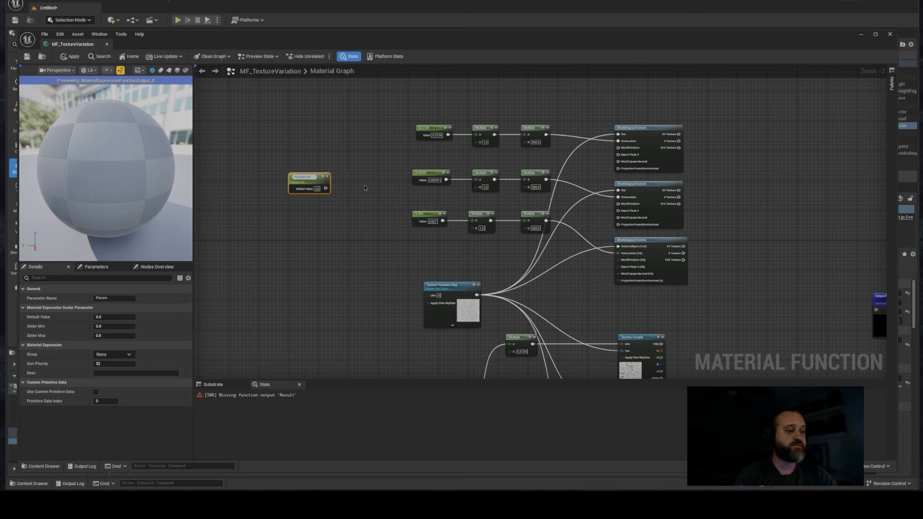
type("Texture Variation Ti")
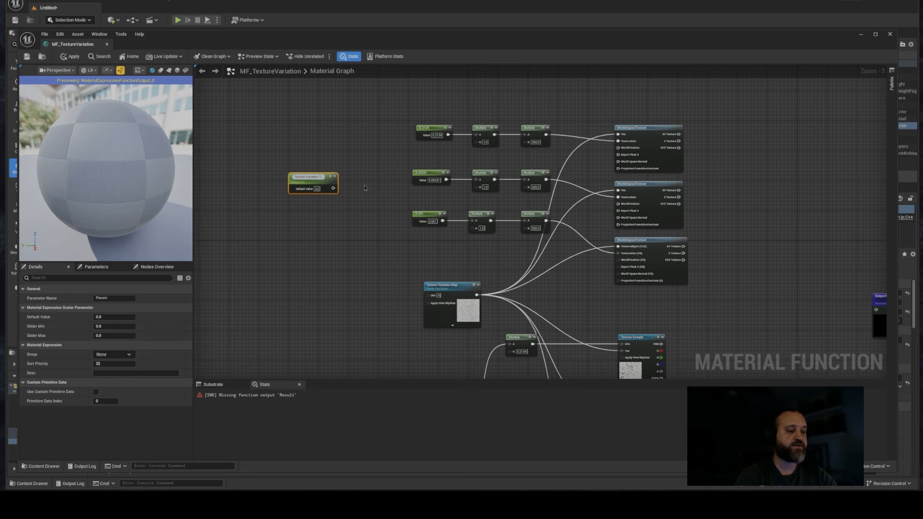
type("ling")
key("Return")
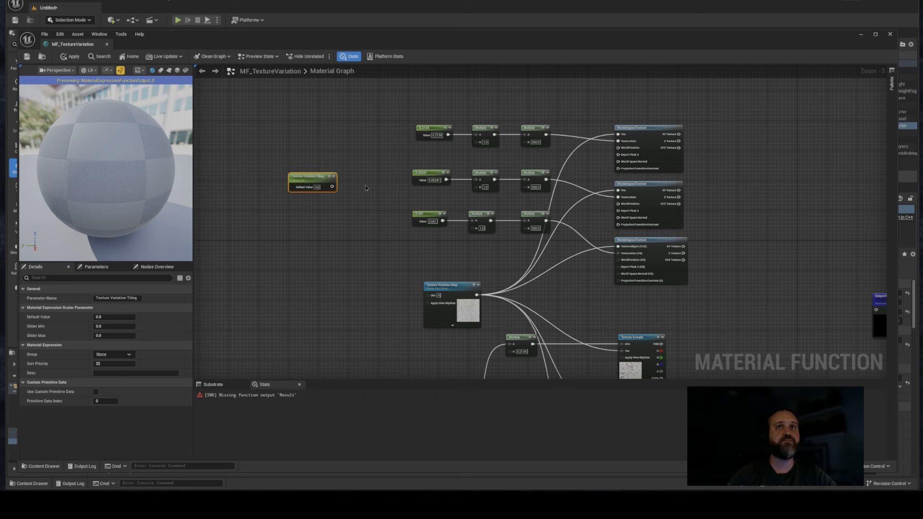
- Connect Texture Variation Tiling to the B inputs of the three first-column Multiply nodes, and move the parameter up level with the top row
right_click_drag(365, 187, 320, 200)
left_click_drag(281, 183, 441, 151)
left_click(330, 198)
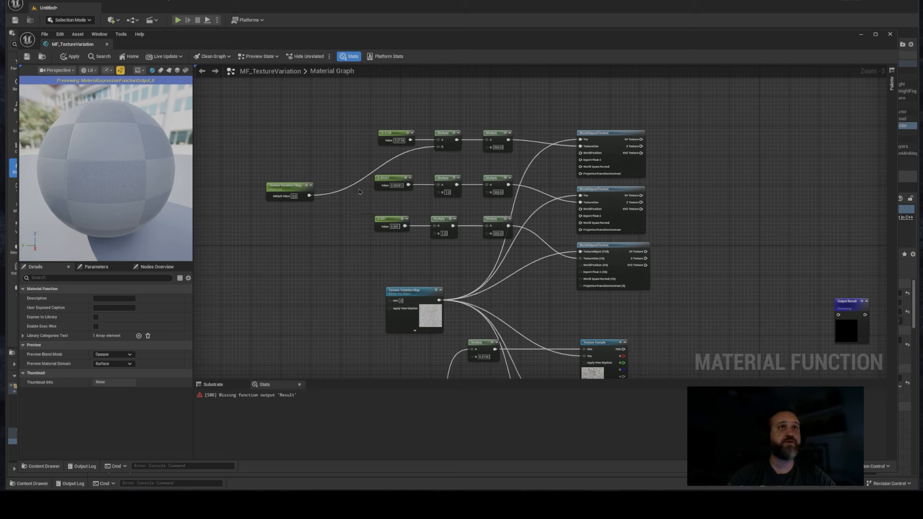
left_click_drag(309, 197, 439, 195)
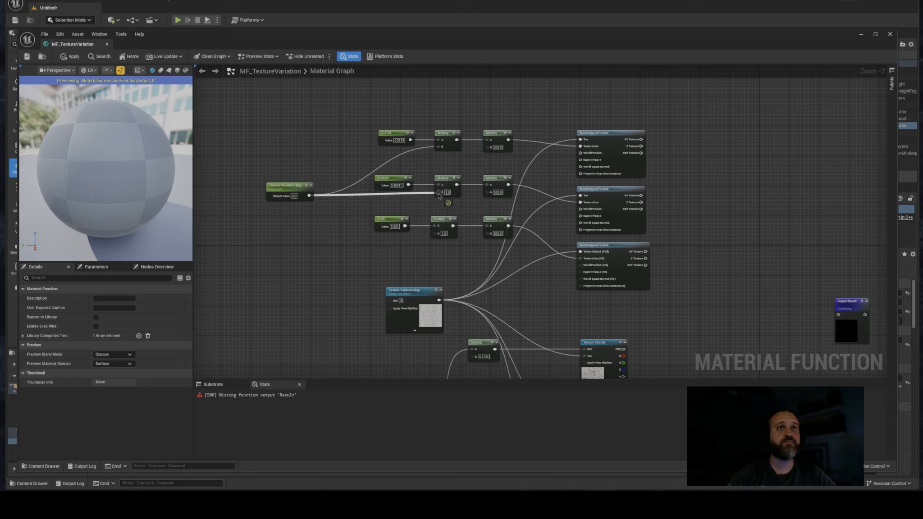
left_click_drag(309, 195, 436, 235)
left_click_drag(297, 186, 305, 140)
- Move the TexCoord node further away from its three Multiply nodes to make room between them
right_click_drag(311, 204, 294, 100)
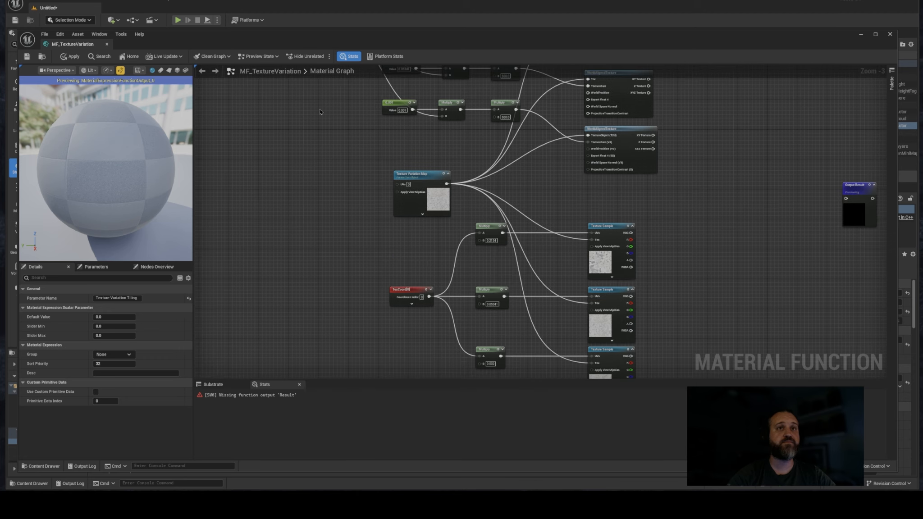
right_click_drag(340, 155, 346, 197)
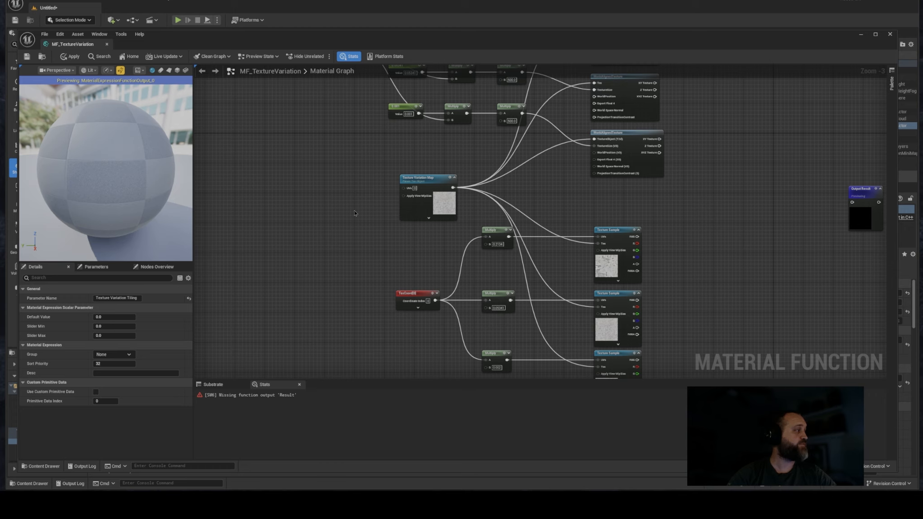
right_click_drag(355, 213, 341, 172)
right_click_drag(394, 211, 480, 363)
right_click_drag(403, 239, 385, 130)
right_click_drag(427, 221, 396, 150)
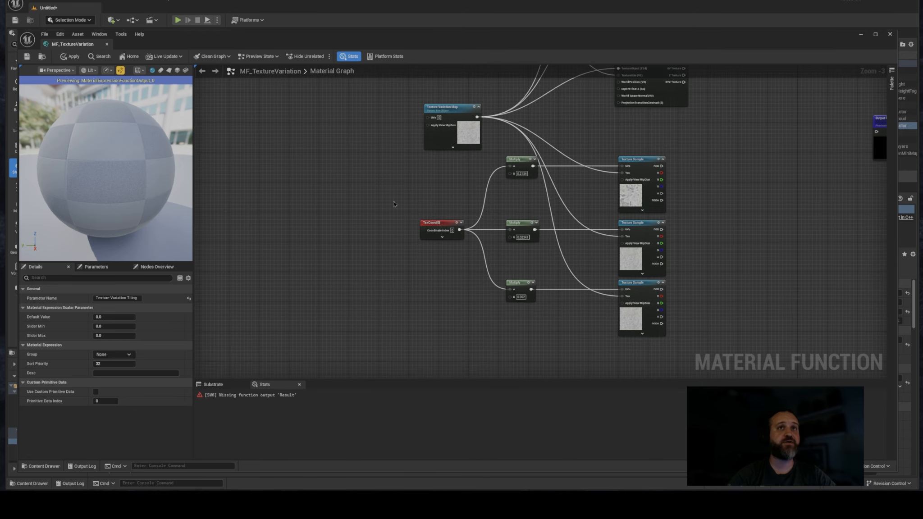
left_click_drag(439, 224, 397, 227)
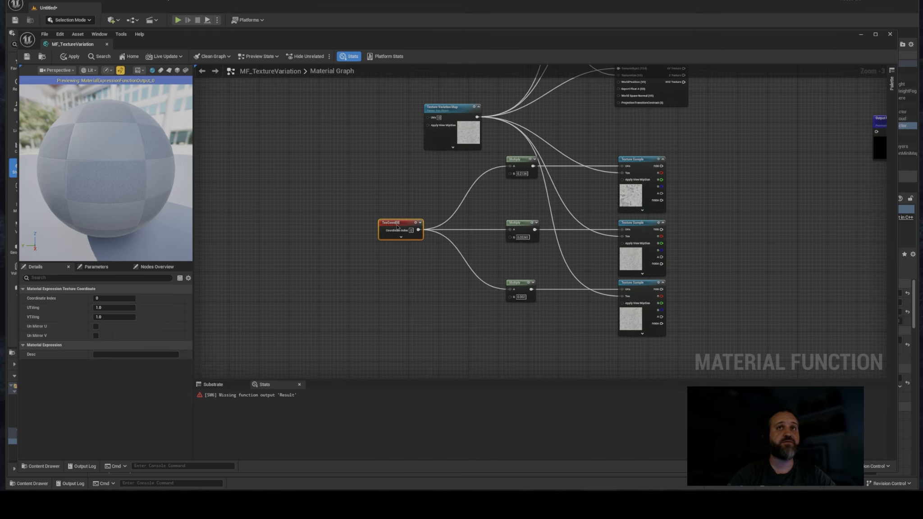
- Add three Multiply nodes between the TexCoord node and its existing Multiply nodes
right_click_drag(418, 190, 445, 212)
left_click(447, 203)
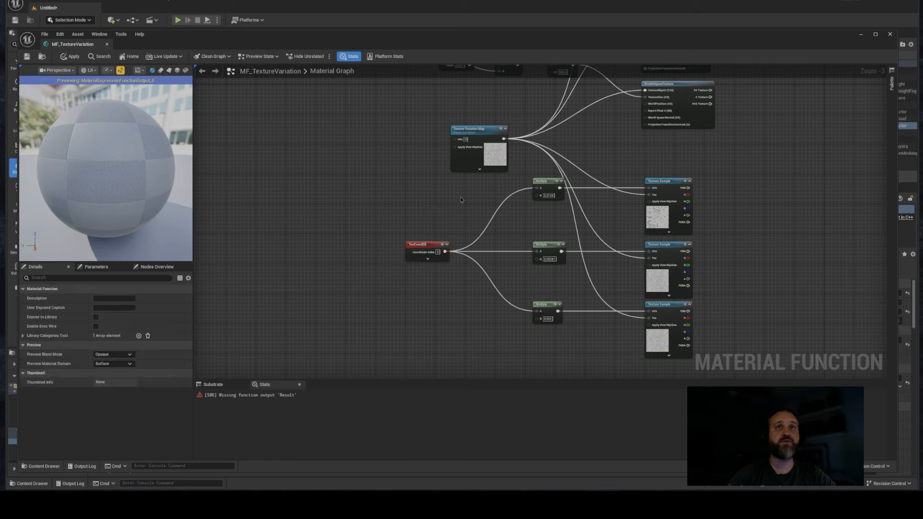
left_click(497, 192)
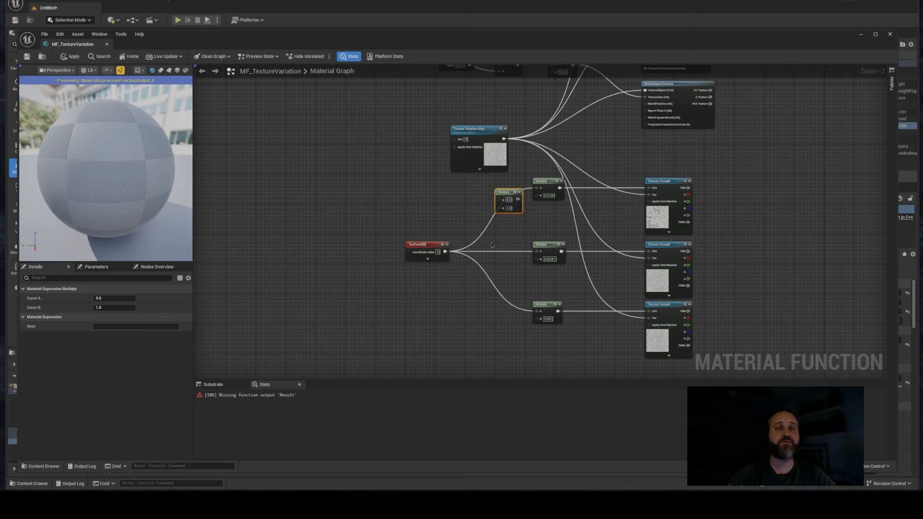
left_click(491, 244)
left_click(488, 290)
- Route the TexCoord through each new Multiply's A input into the A input of the existing Multiply, and align the nodes in rows
left_click_drag(448, 253, 495, 300)
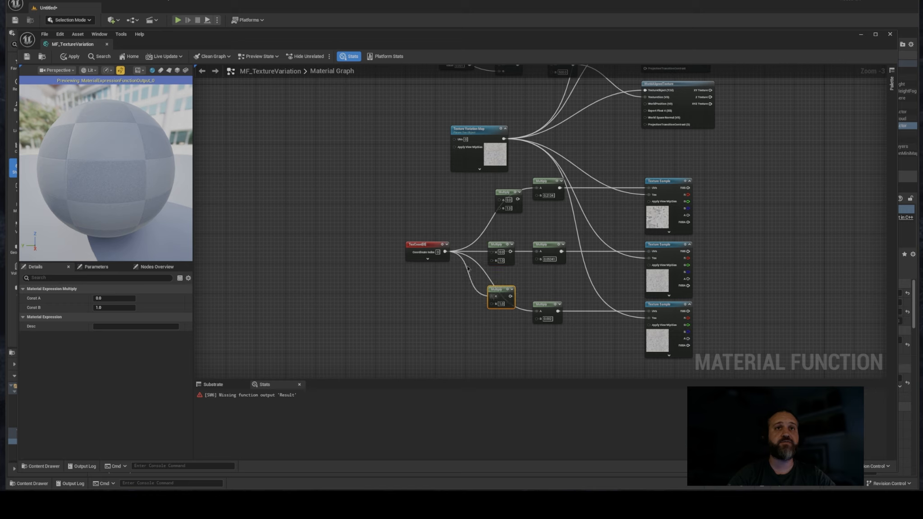
left_click_drag(448, 254, 509, 186)
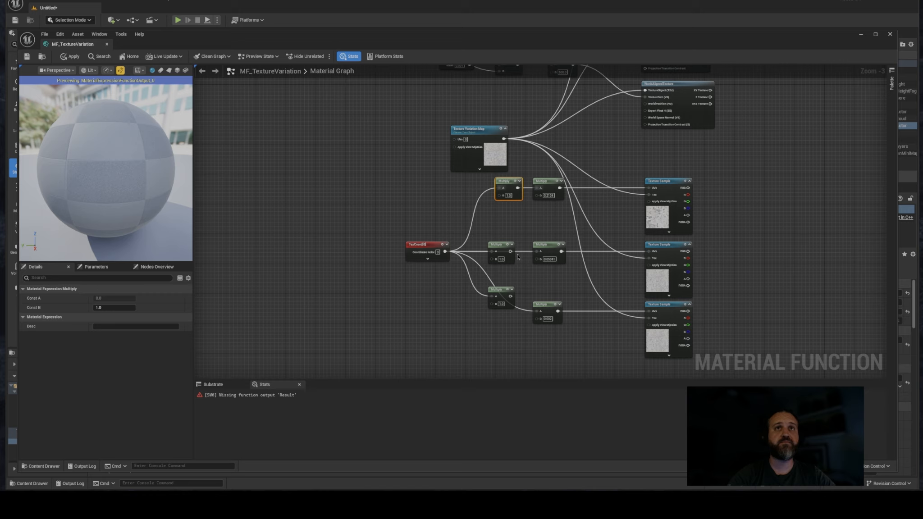
left_click_drag(538, 255, 537, 255)
mouse_move(511, 296)
left_mouse_down()
mouse_move(541, 314)
mouse_move(507, 304)
left_mouse_up()
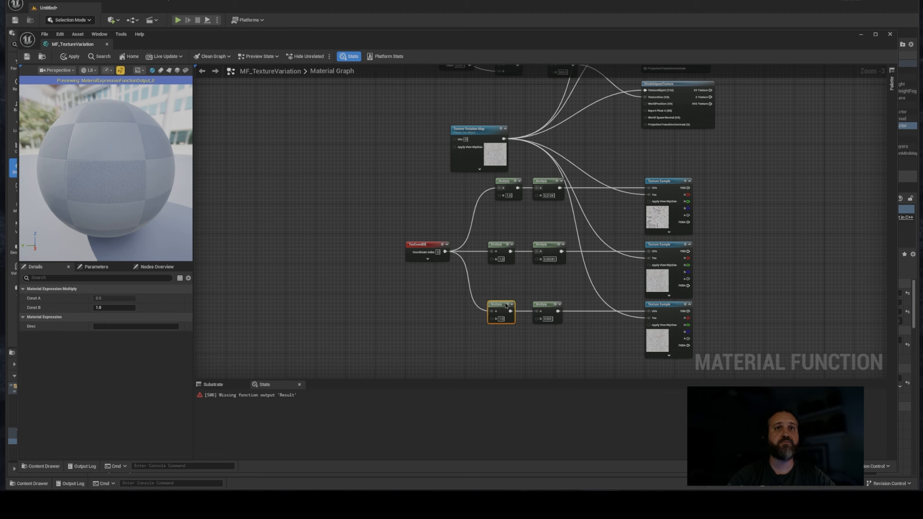
- Connect Texture Variation Tiling to the B inputs of the three new Multiply nodes beside the TexCoord
right_click_drag(461, 263, 540, 399)
left_click(464, 191)
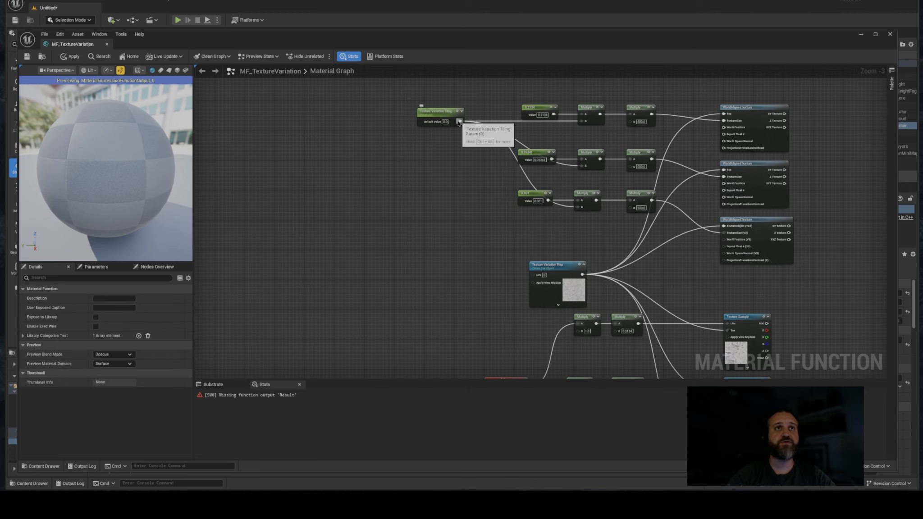
left_click_drag(459, 121, 578, 331)
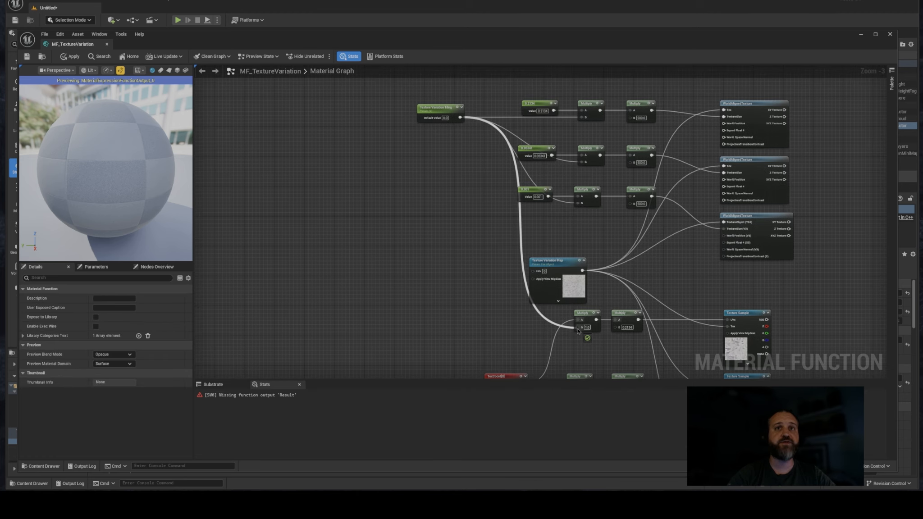
left_click_drag(459, 118, 571, 363)
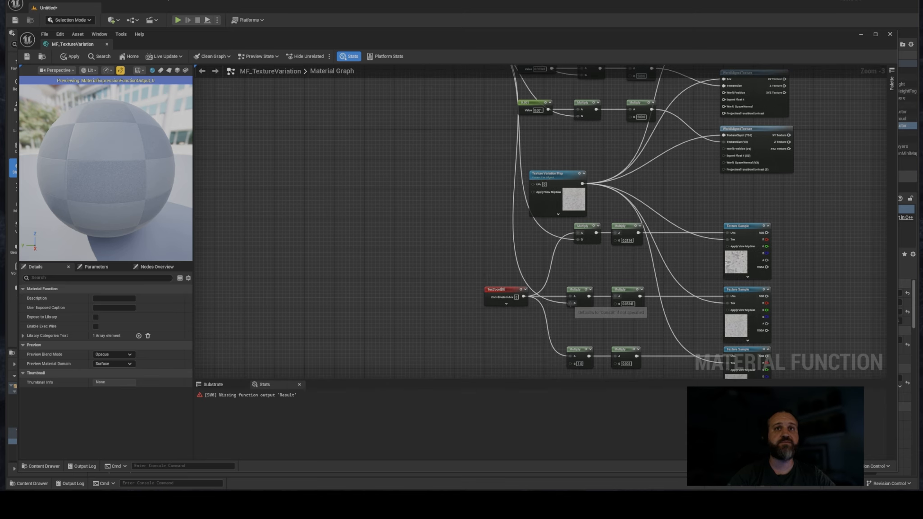
right_click_drag(489, 275, 500, 416)
left_click_drag(470, 171, 584, 321)
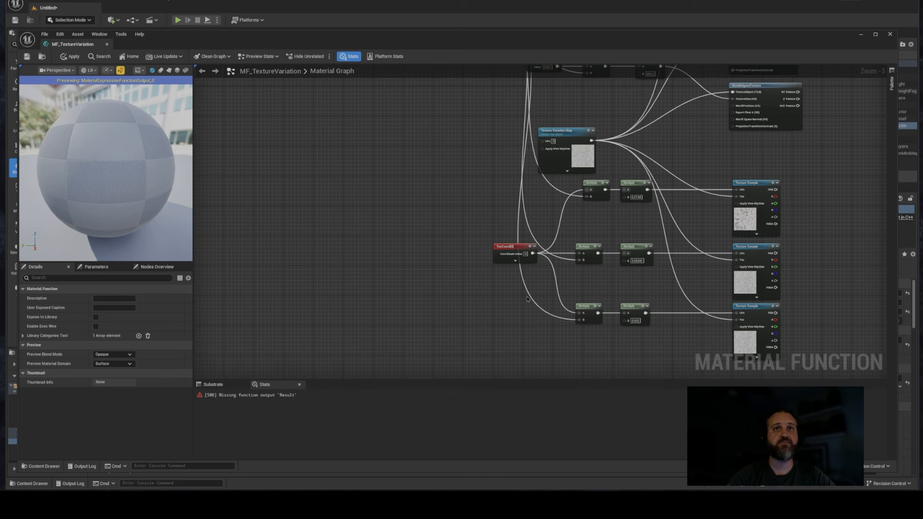
- Straighten the connections in each of the three world-aligned rows, from the Constant through to the WorldAlignedTexture node
right_click_drag(508, 288, 449, 316)
scroll(450, 316, "down", 2)
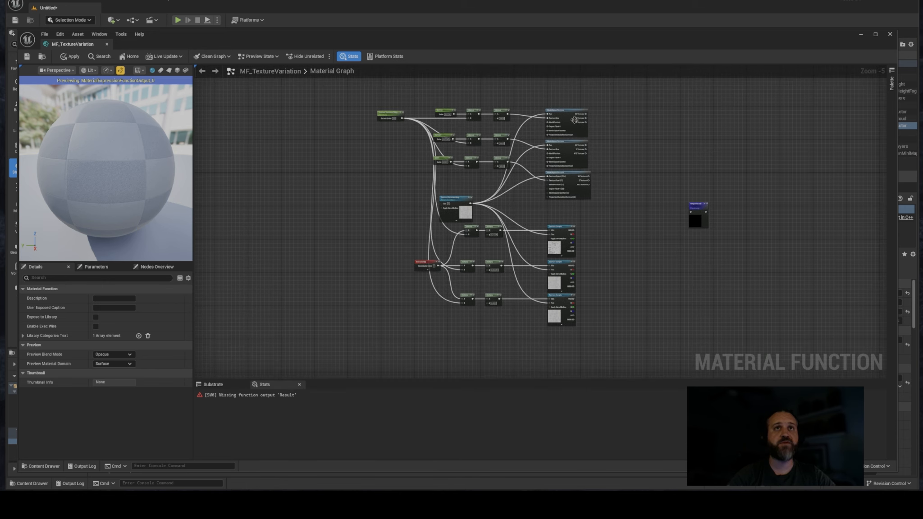
left_click_drag(440, 92, 552, 122)
key("q")
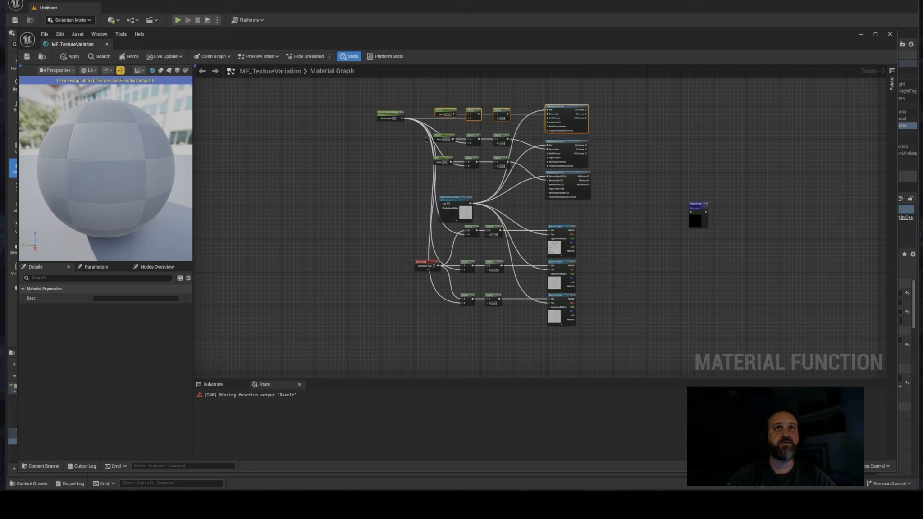
left_click_drag(423, 137, 521, 170)
key("q")
left_click_drag(388, 177, 596, 163)
key("q")
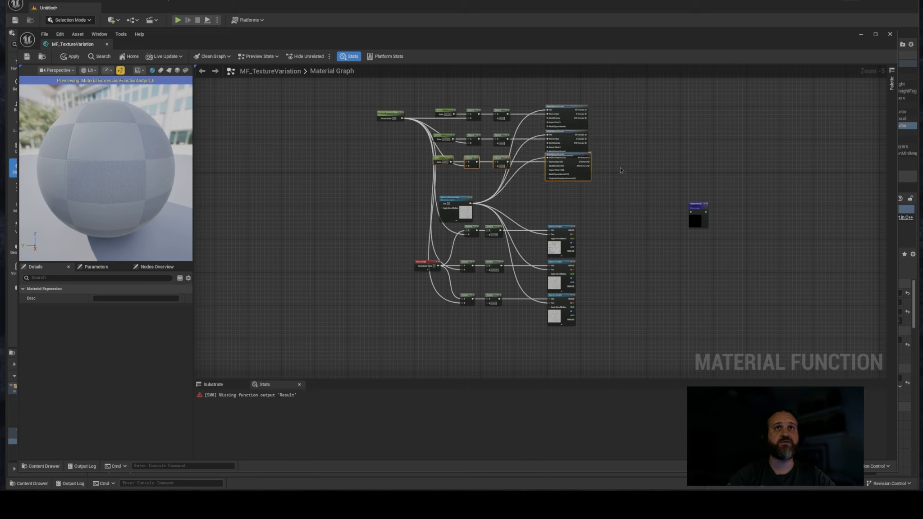
- Select the third world-aligned row, including its WorldAlignedTexture node, and shift it slightly down away from the row above
left_click(530, 207)
left_click_drag(606, 199, 458, 168)
left_click(406, 188)
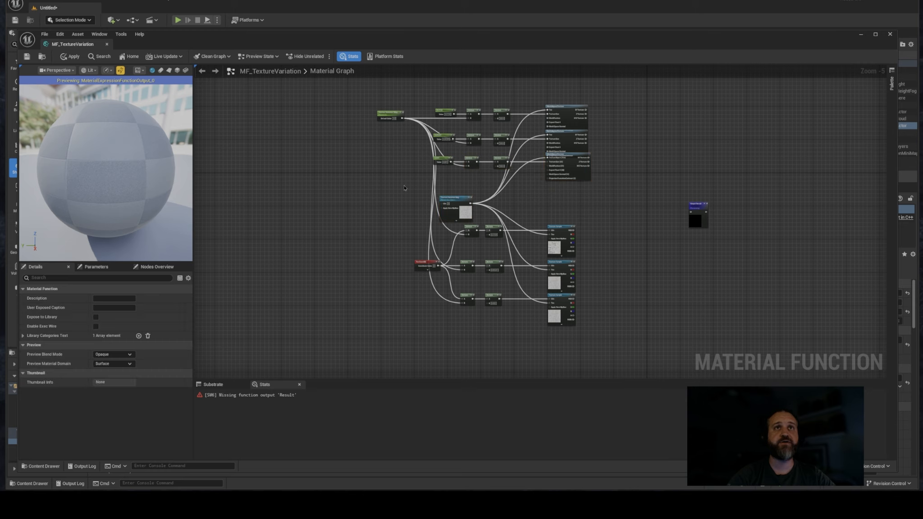
left_click_drag(398, 186, 567, 165)
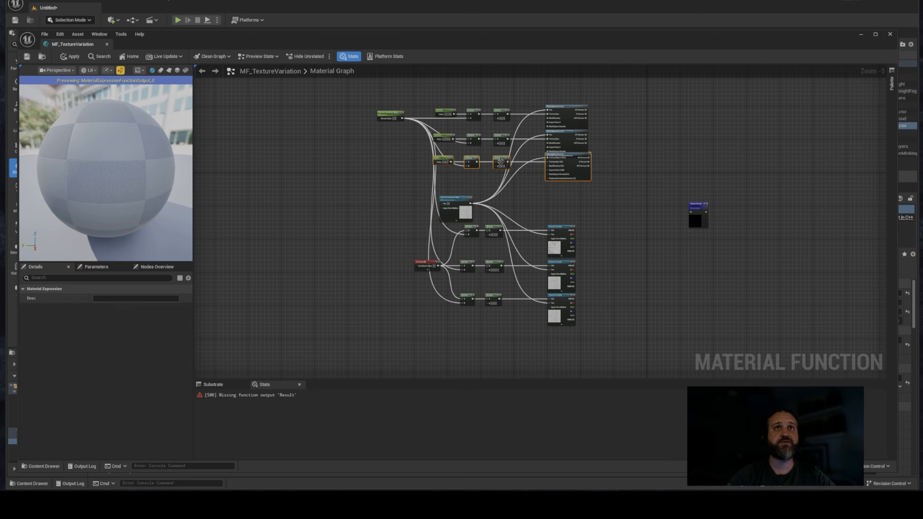
left_click_drag(500, 162, 501, 167)
left_click(664, 197)
- Shift the Output Result node and the Texture Variation Map node slightly up and to the right to tidy the graph
right_click_drag(664, 197, 592, 184)
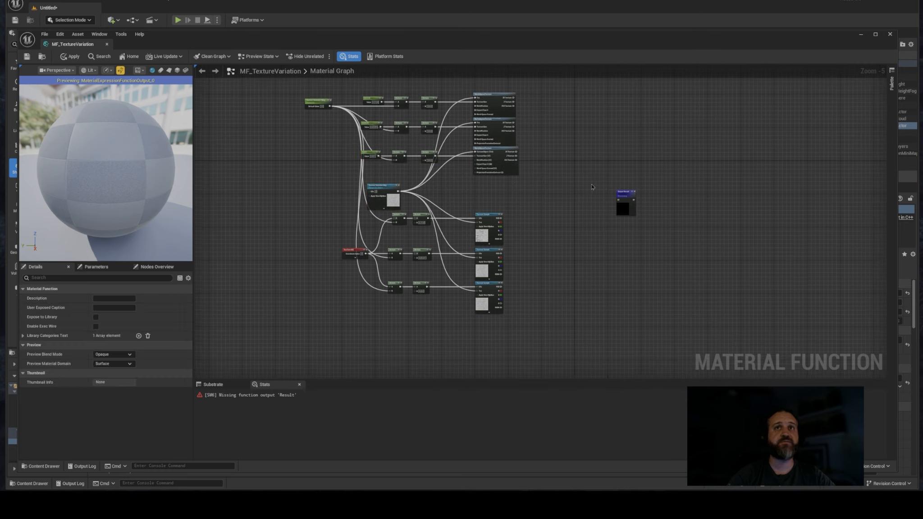
left_click_drag(627, 193, 634, 182)
right_click_drag(633, 180, 659, 234)
left_click(562, 169)
left_click_drag(553, 145, 528, 235)
left_click_drag(540, 301, 568, 246)
right_click_drag(568, 244, 562, 214)
left_click_drag(407, 212, 421, 201)
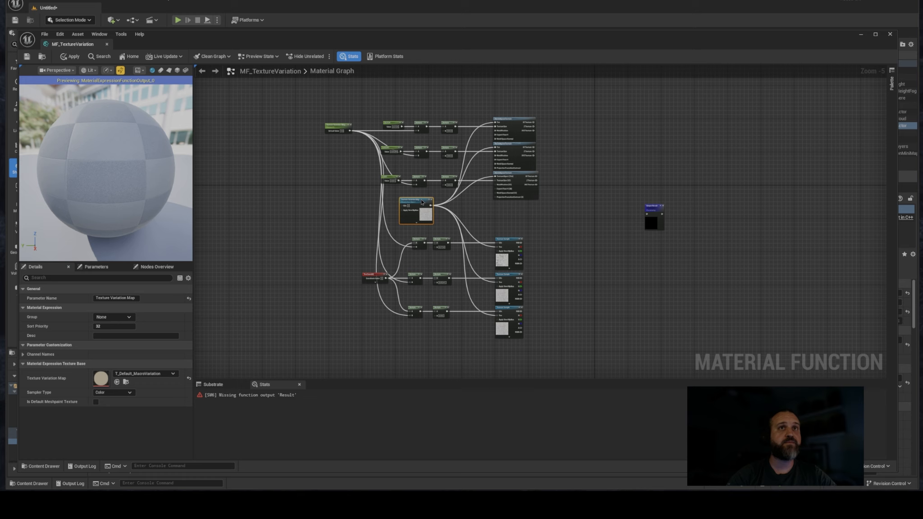
- Create an Add node from the first WorldAlignedTexture node's XYZ Texture output and set its B value to 0.5
right_click_drag(587, 214, 497, 206)
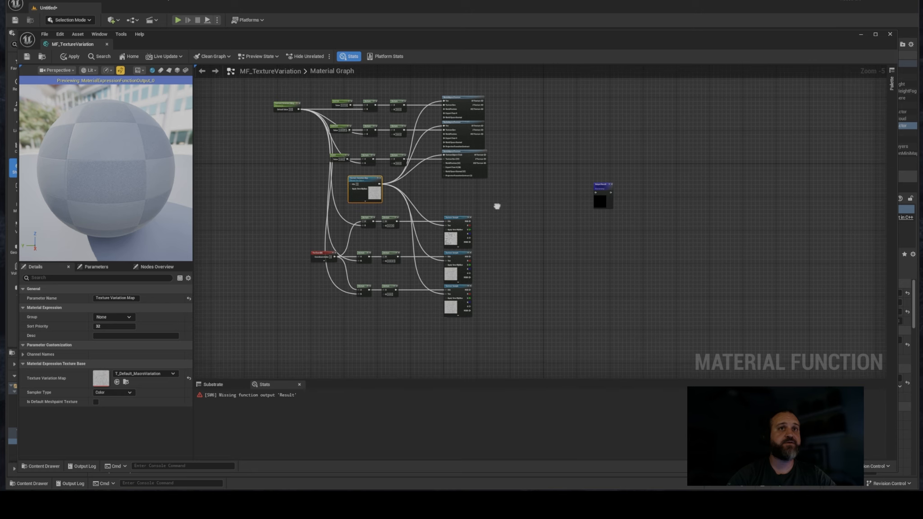
scroll(497, 207, "up", 6)
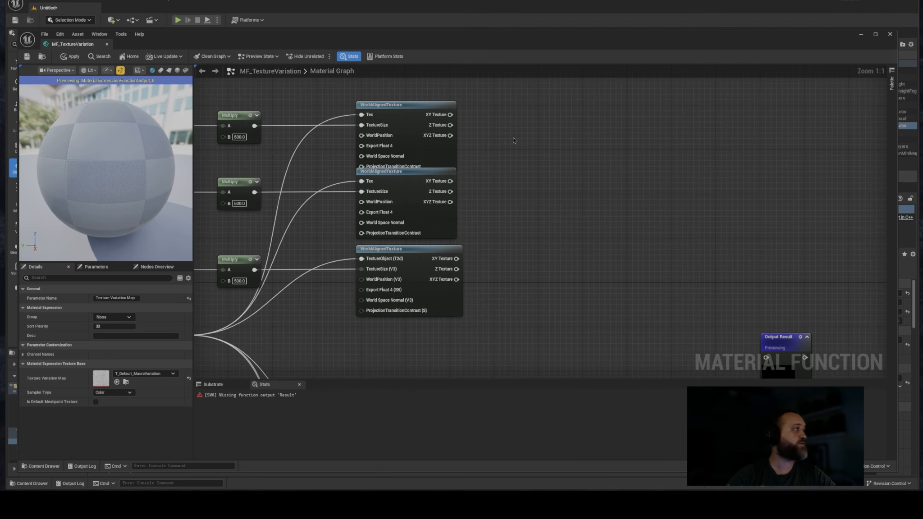
right_click_drag(504, 138, 503, 169)
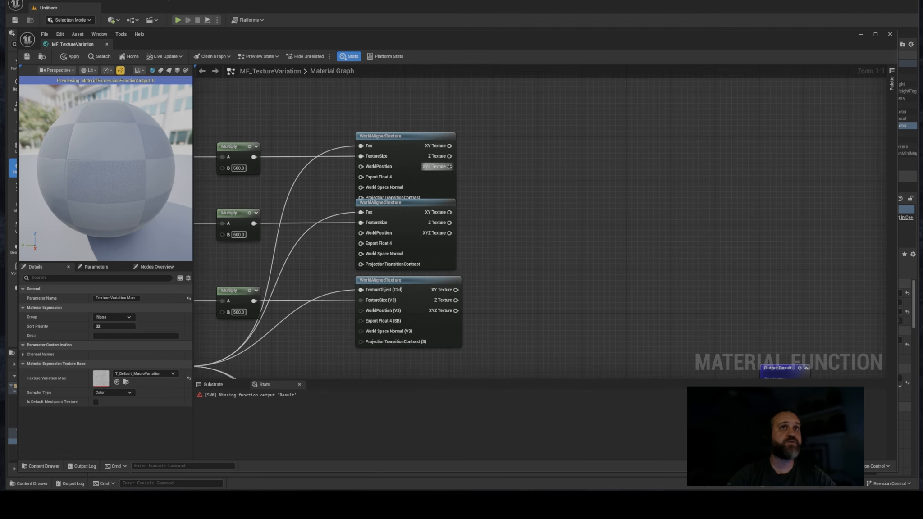
left_click_drag(449, 166, 511, 169)
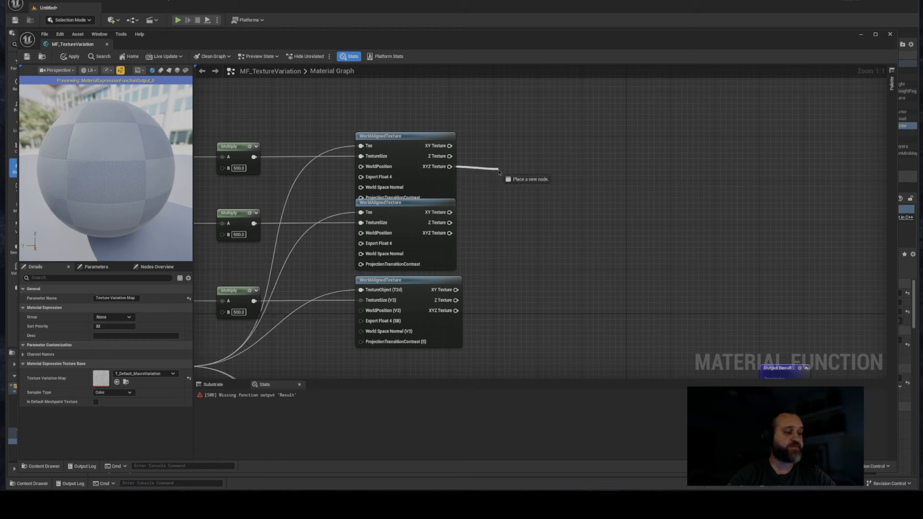
type("add")
left_click(530, 205)
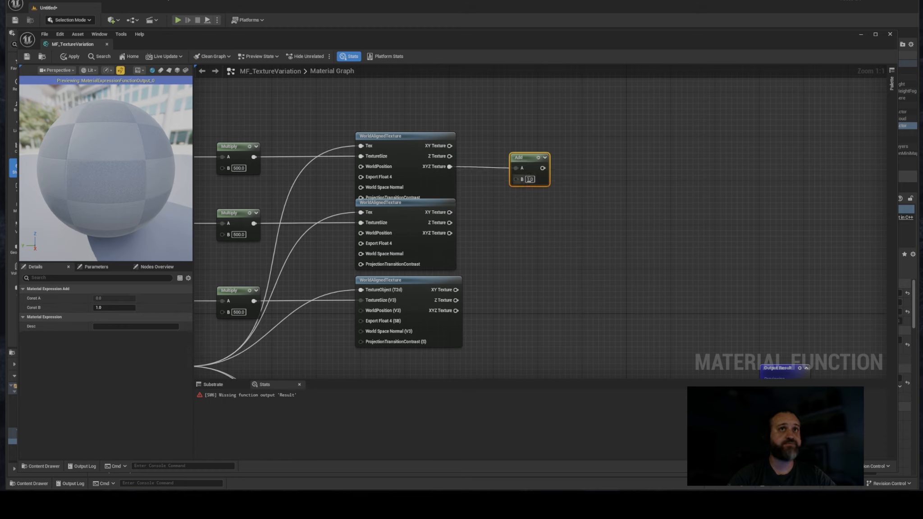
right_click_drag(590, 180, 564, 175)
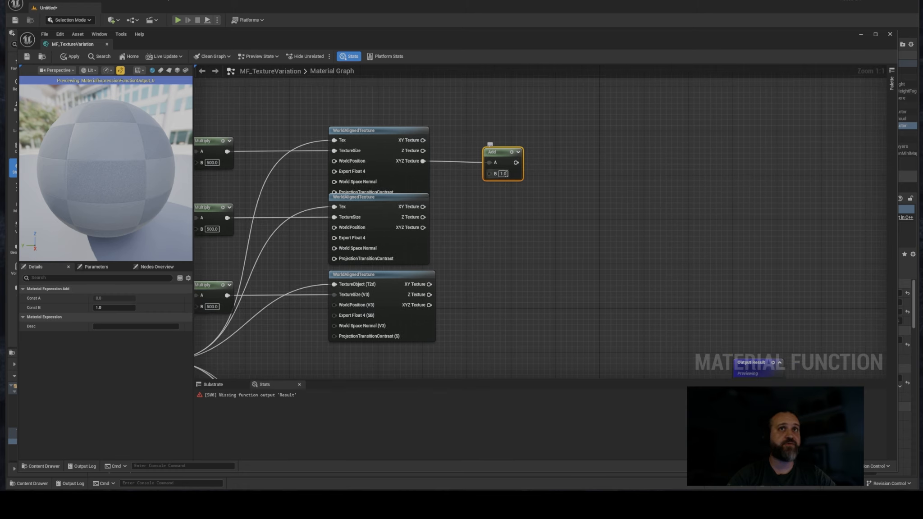
key("ctrl+a")
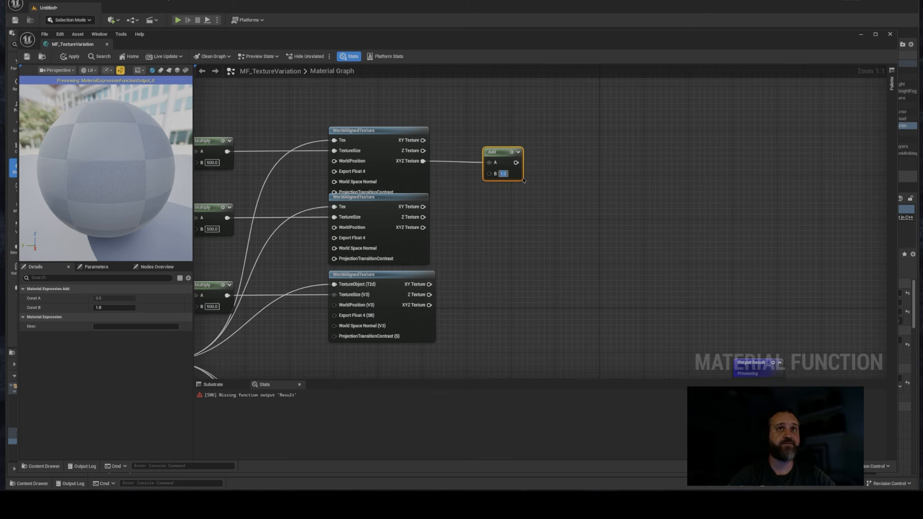
type("0.5")
left_click(533, 201)
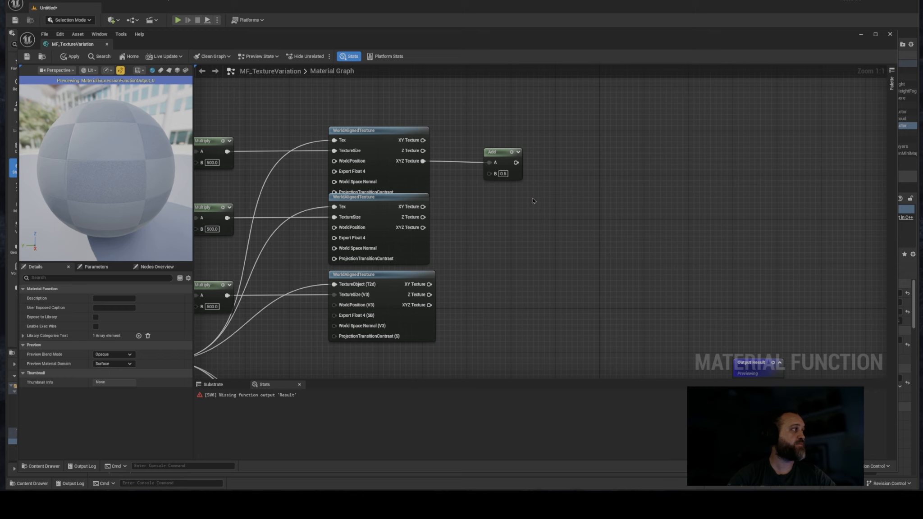
- Create a Multiply node fed by the output of the first row's Add node
right_click_drag(515, 163, 431, 167)
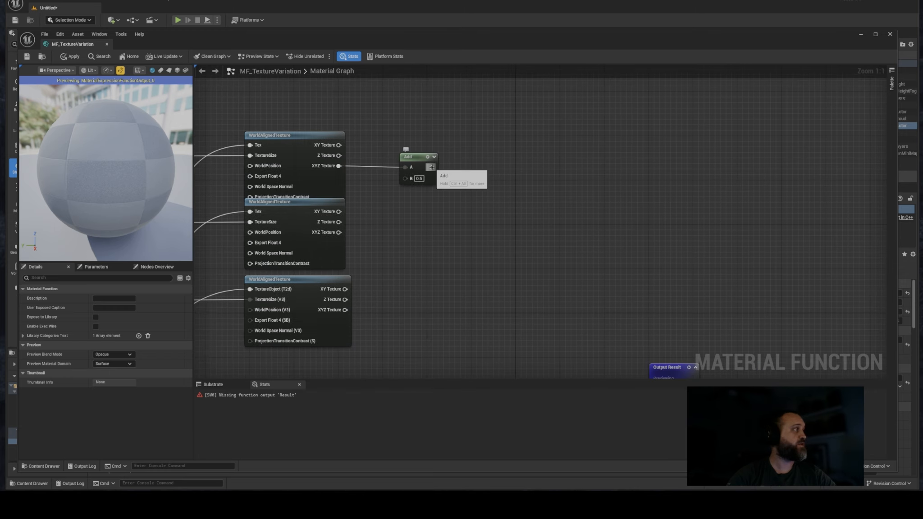
left_click_drag(432, 168, 501, 175)
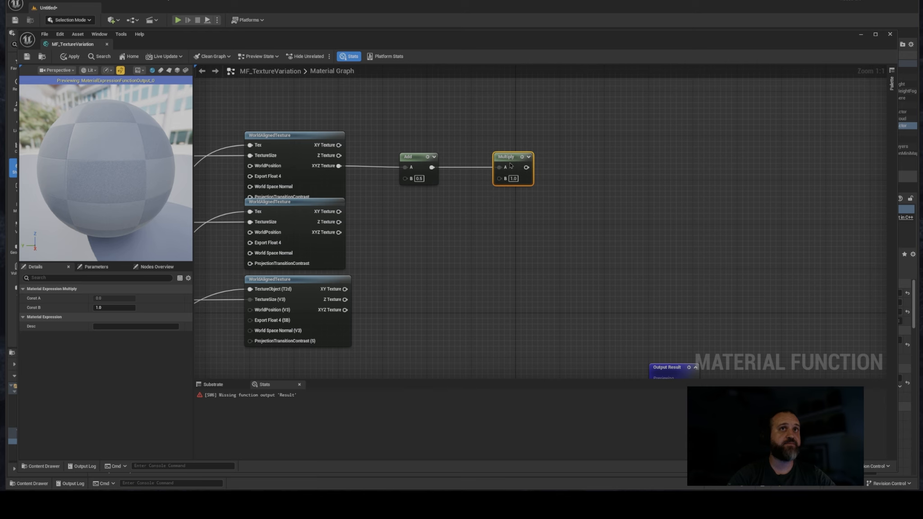
right_click_drag(364, 231, 414, 224)
left_click(414, 224)
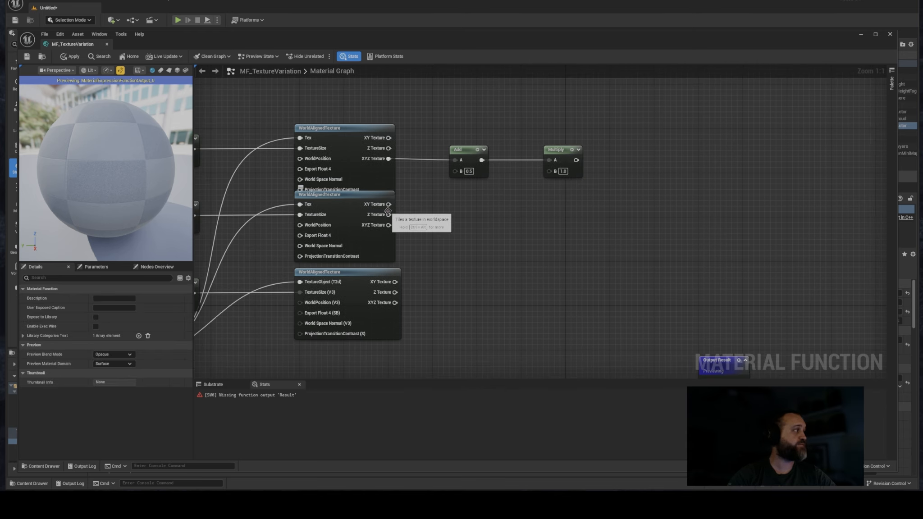
- From the second WorldAlignedTexture node's XYZ Texture output, create an Add node with B set to 0.5 and feed it into a new Multiply node
left_click_drag(389, 225, 455, 226)
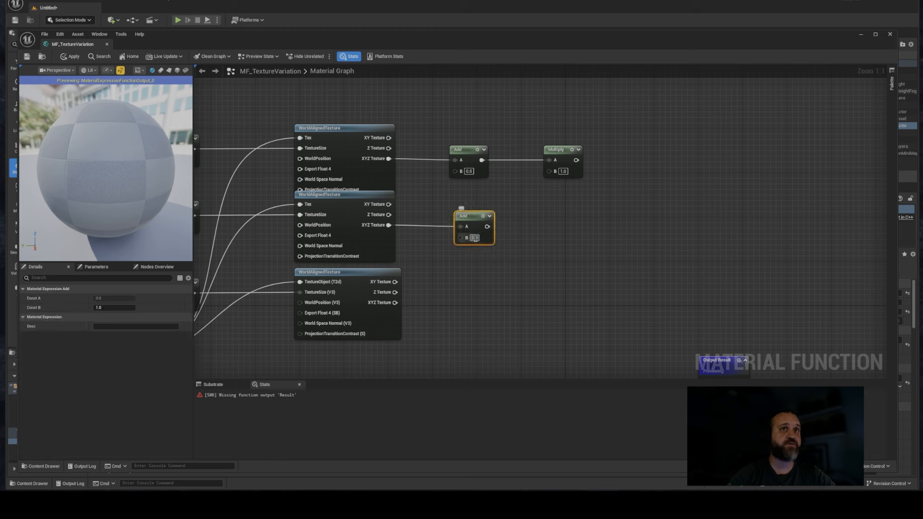
type("0.5")
key("Return")
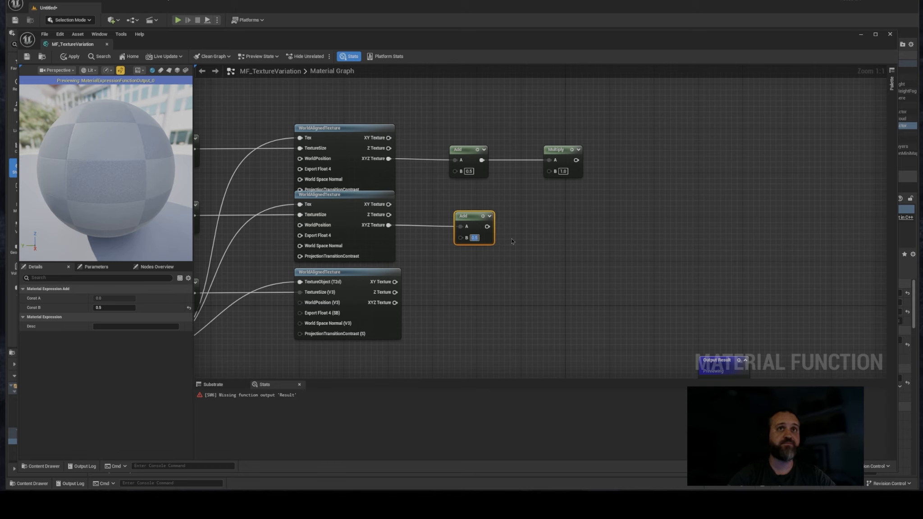
right_click_drag(518, 221, 481, 209)
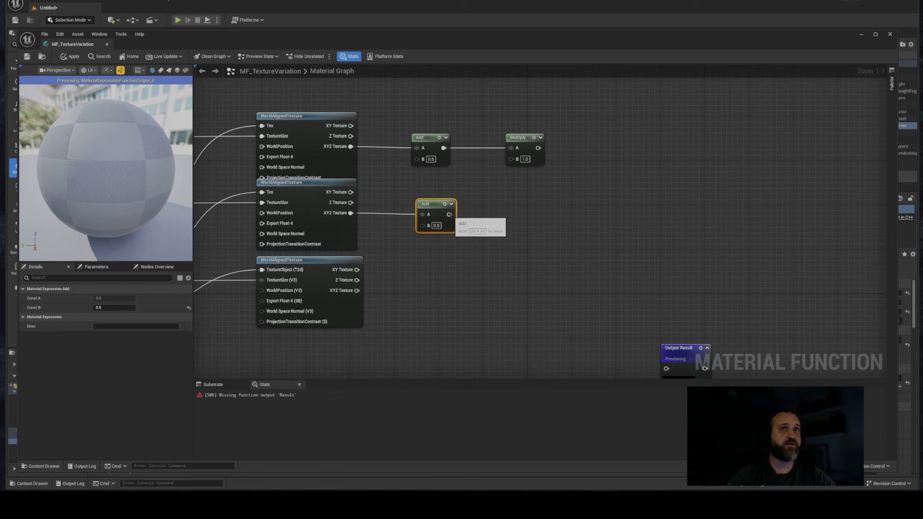
left_click_drag(449, 214, 514, 216)
left_click_drag(515, 216, 514, 216)
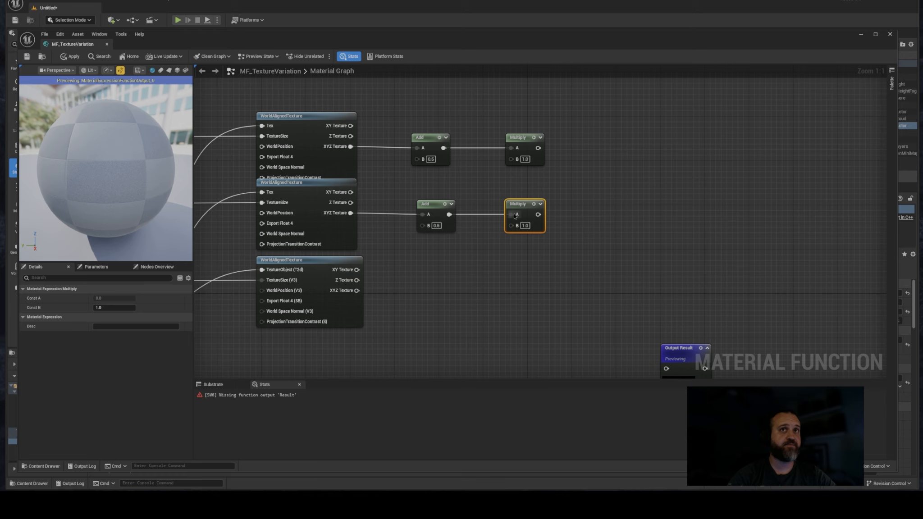
- Left-align the Add nodes of the first two world-aligned rows so they form one column
right_click_drag(521, 204, 487, 169)
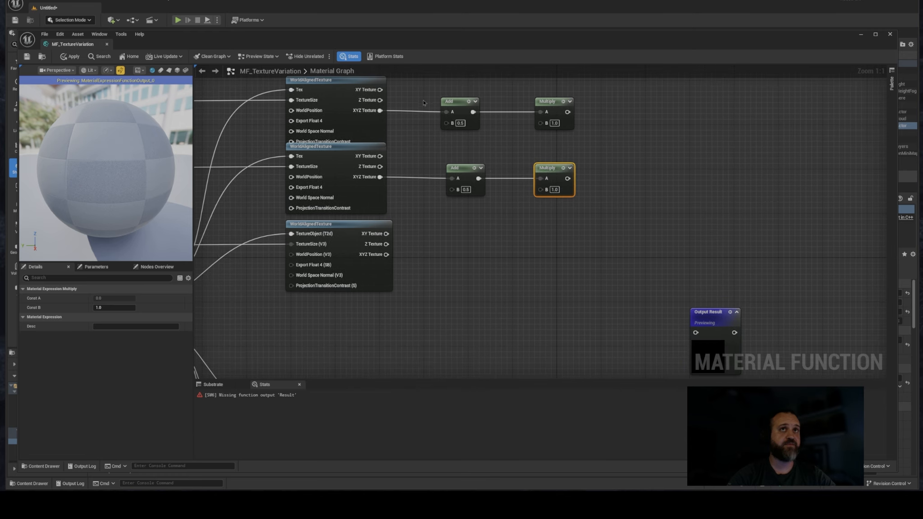
left_click_drag(423, 102, 482, 180)
key("shift+a")
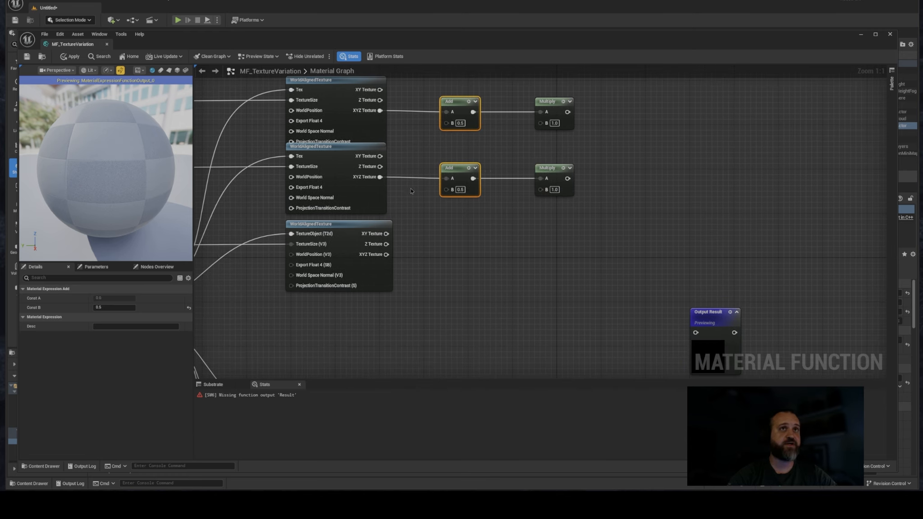
right_click_drag(494, 212, 486, 229)
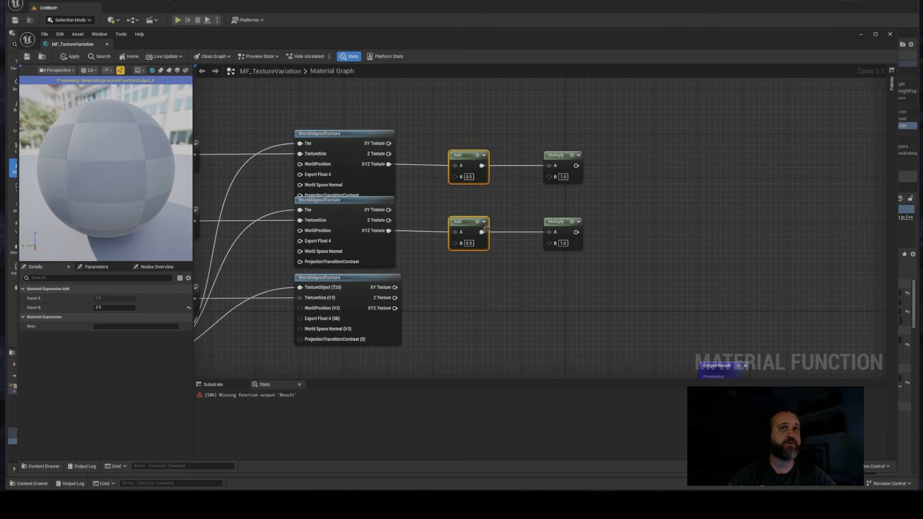
left_click_drag(549, 126, 558, 218)
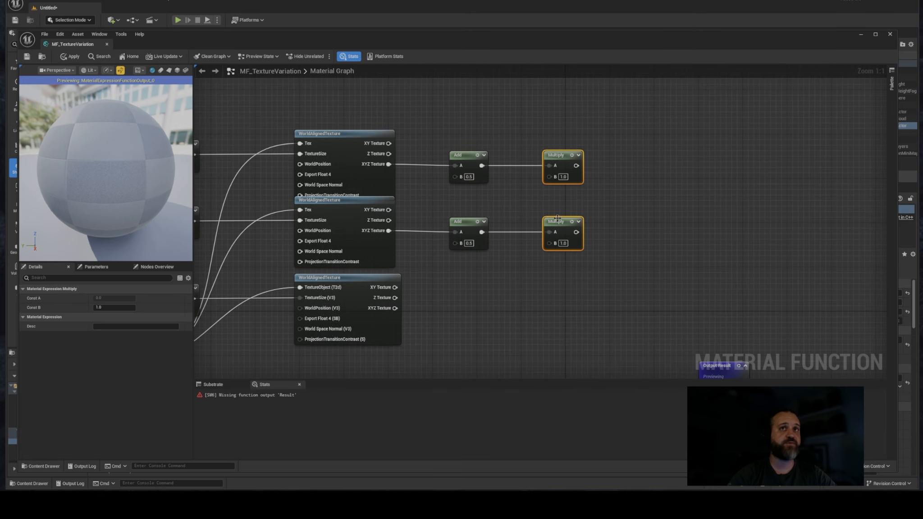
left_click(496, 266)
right_click_drag(462, 310, 458, 261)
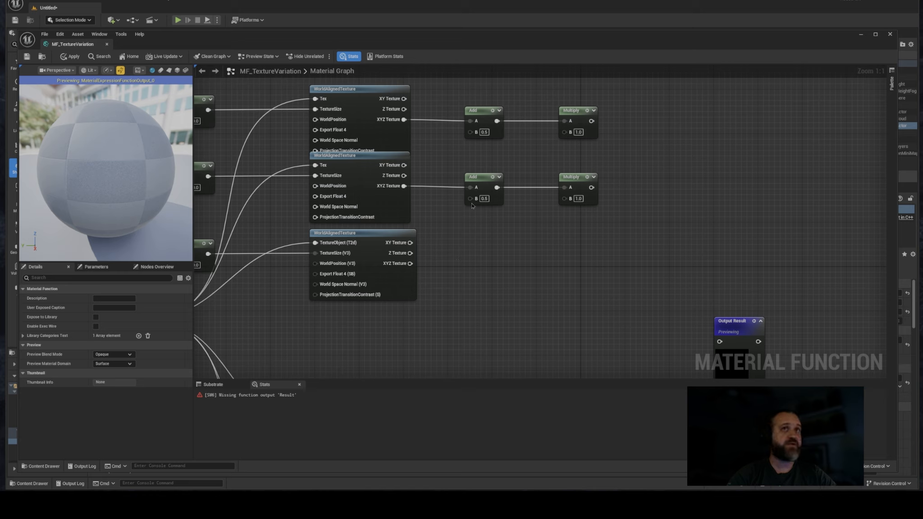
- Duplicate the second row's Add node into the third row and connect the third WorldAlignedTexture node's XYZ Texture output to its A input
left_click_drag(446, 173, 493, 239)
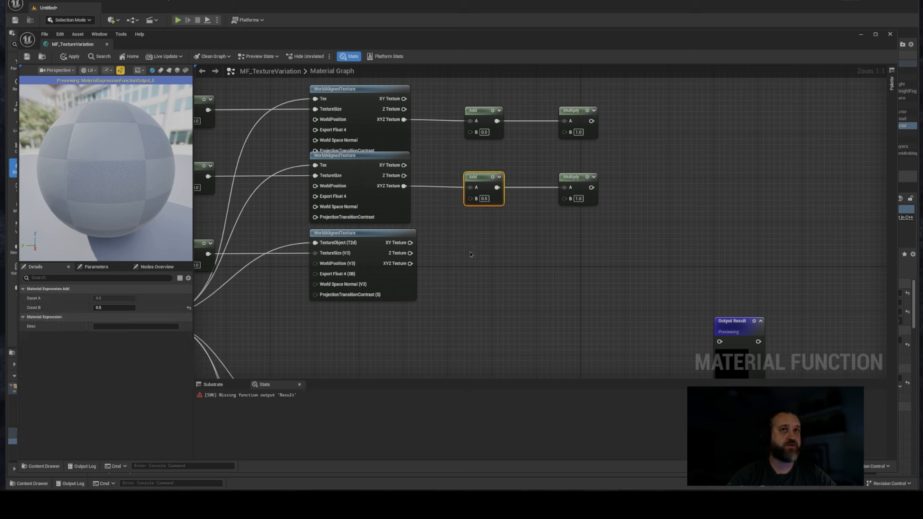
key("ctrl+w")
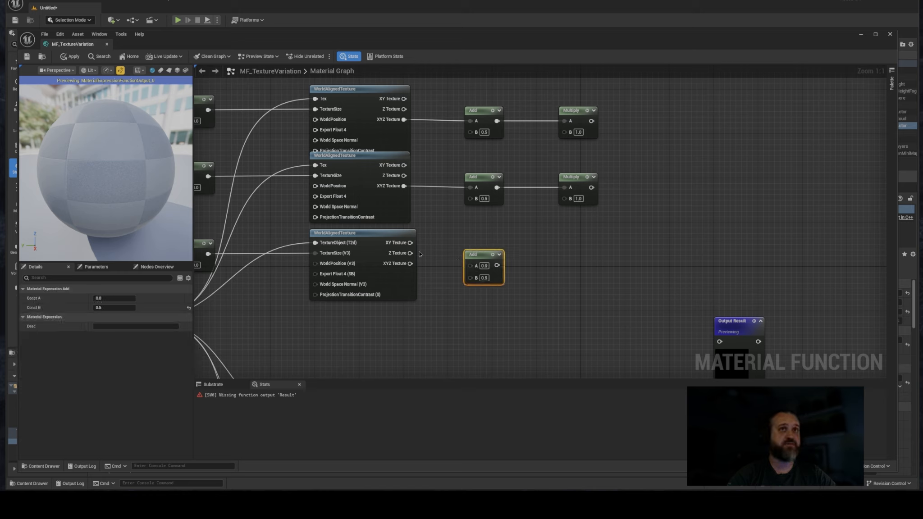
left_click_drag(410, 263, 472, 269)
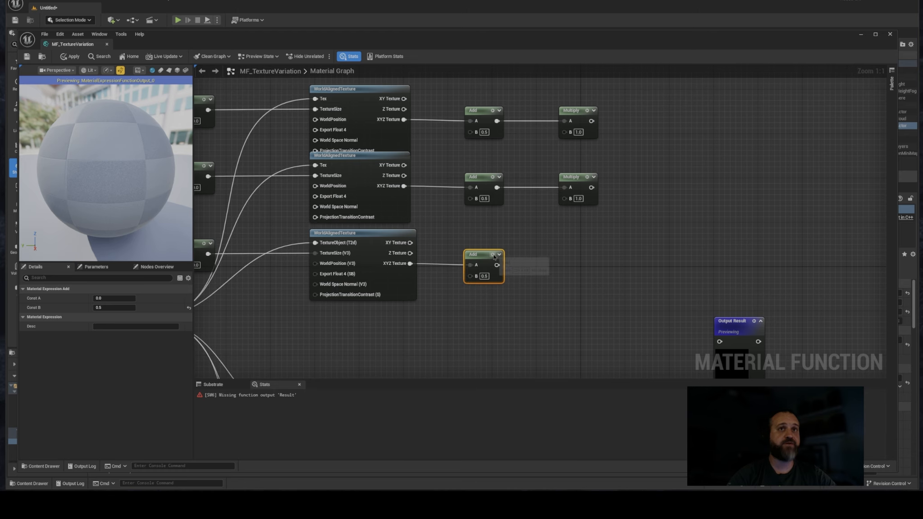
right_click_drag(538, 249, 418, 323)
left_click(479, 257)
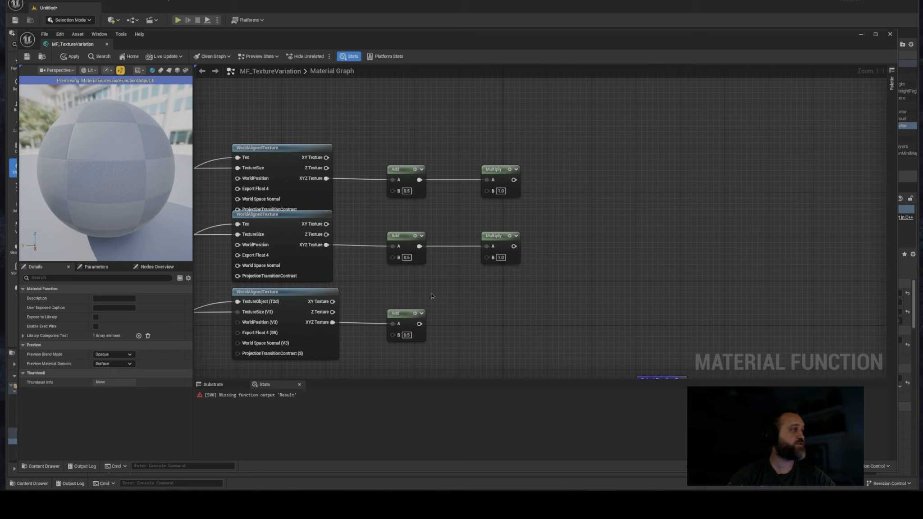
- Connect the third Add node to the second row's Multiply B input, and that Multiply's output to the first row's Multiply B input
left_click_drag(419, 324, 488, 261)
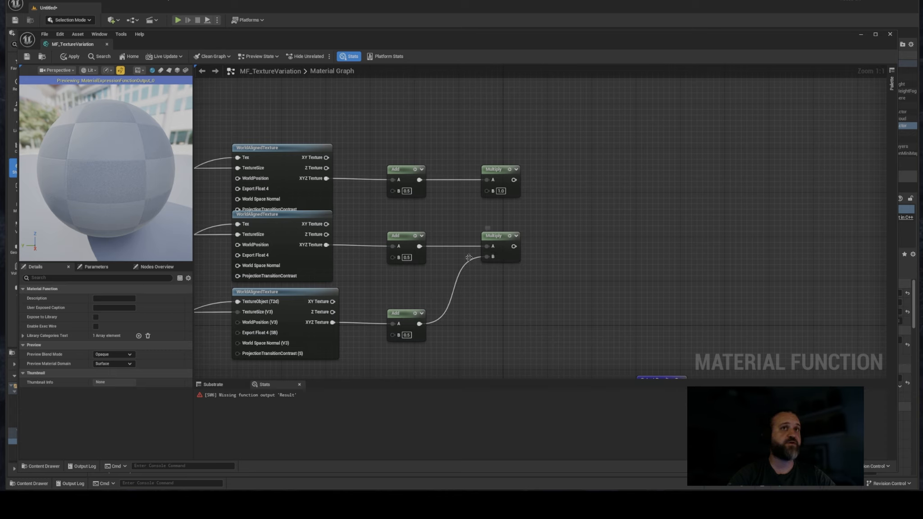
mouse_move(470, 281)
right_mouse_down()
mouse_move(459, 251)
mouse_move(459, 282)
right_mouse_up()
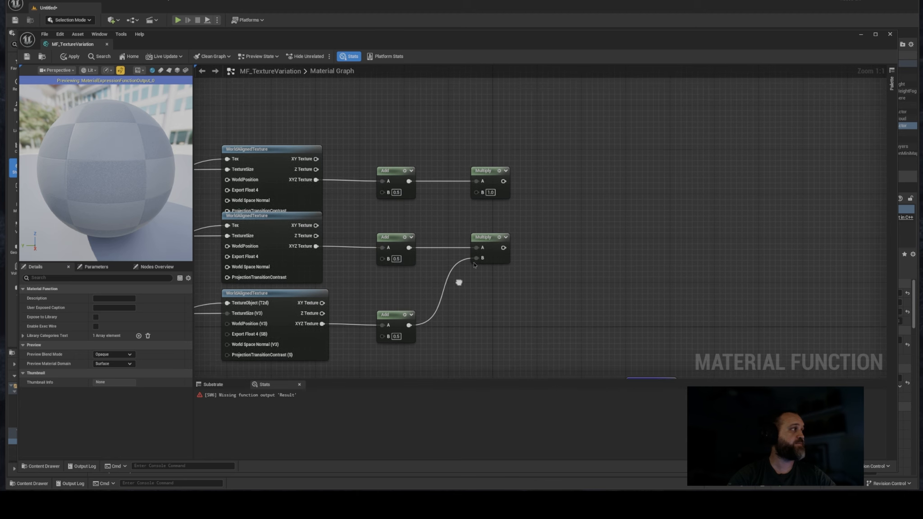
left_click_drag(504, 248, 477, 192)
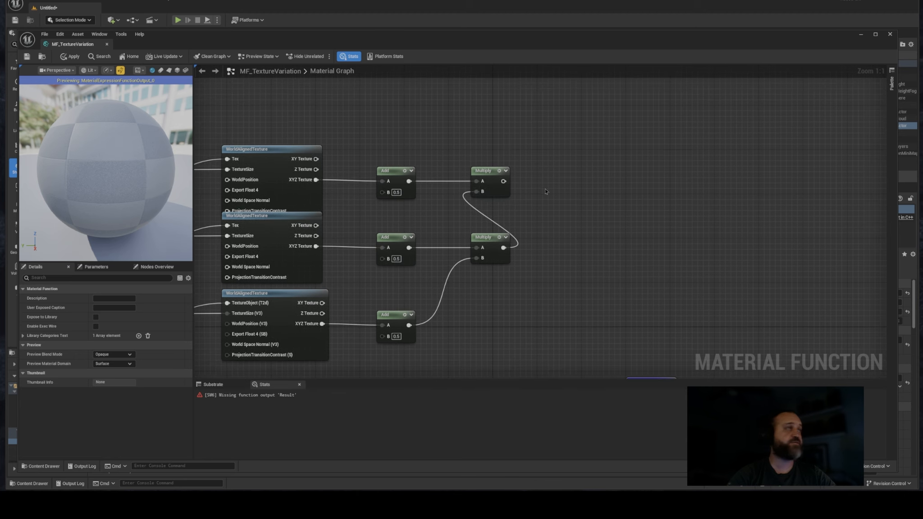
- Create another Multiply node fed by the output of the first row's Multiply node
right_click_drag(542, 191, 516, 204)
scroll(534, 155, "down", 1)
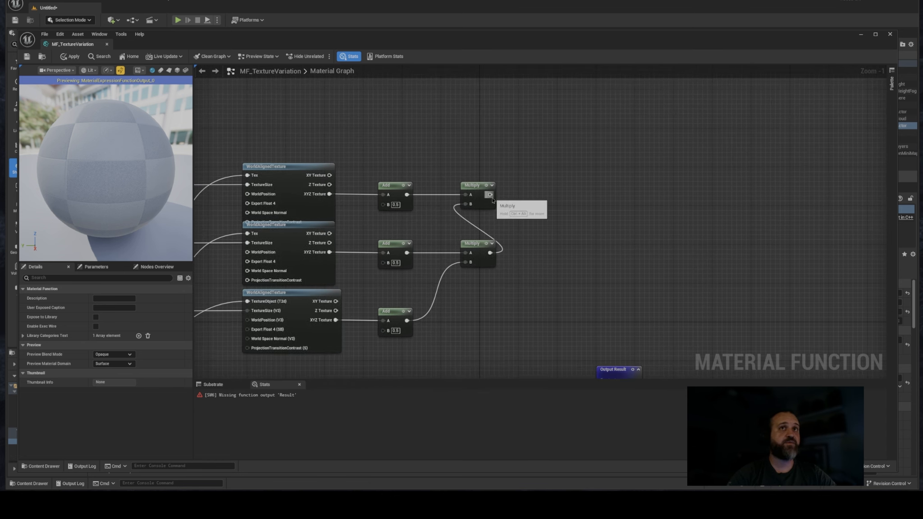
left_click_drag(490, 194, 541, 198)
key("m")
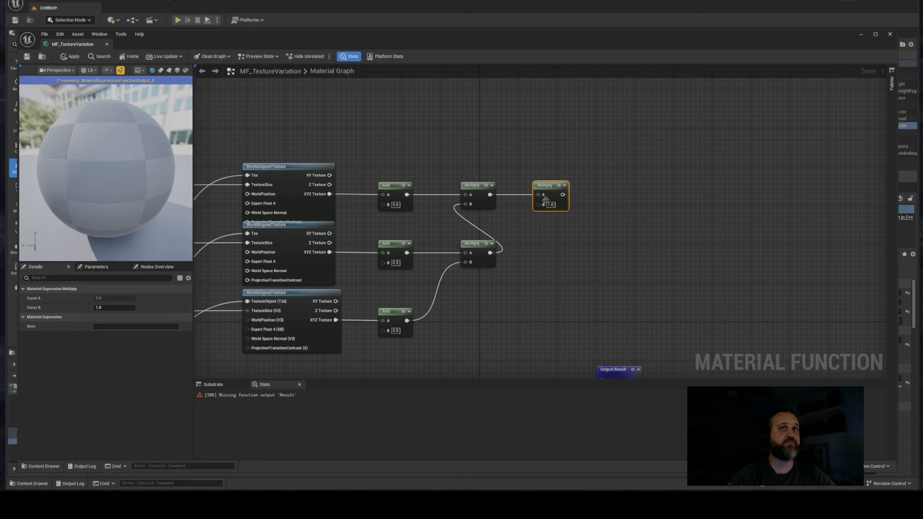
- Create a scalar parameter named Texture Variation Intensity above the Multiply nodes
key("s")
left_click(454, 135)
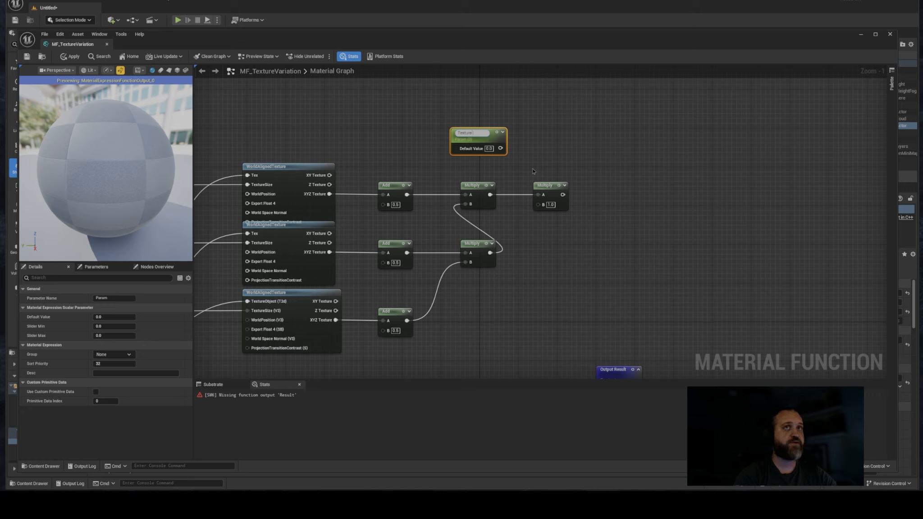
type("Texture Variation H")
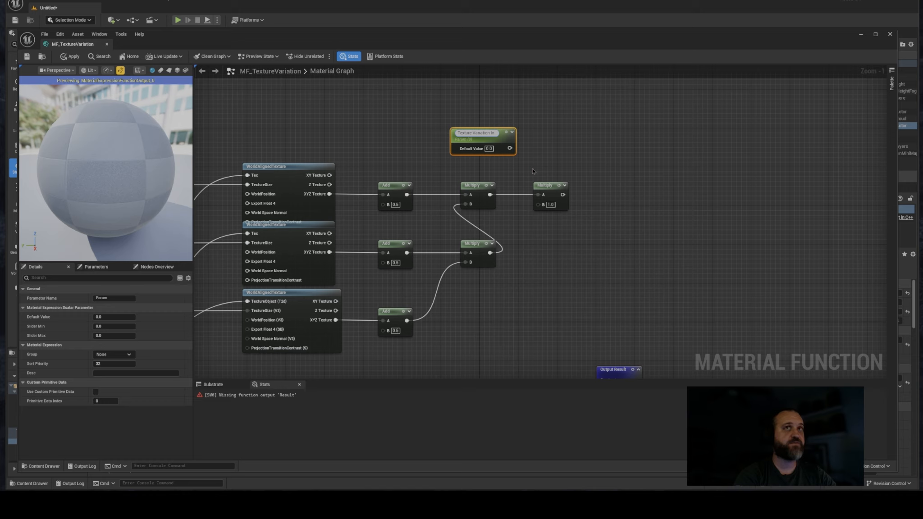
type("tensi")
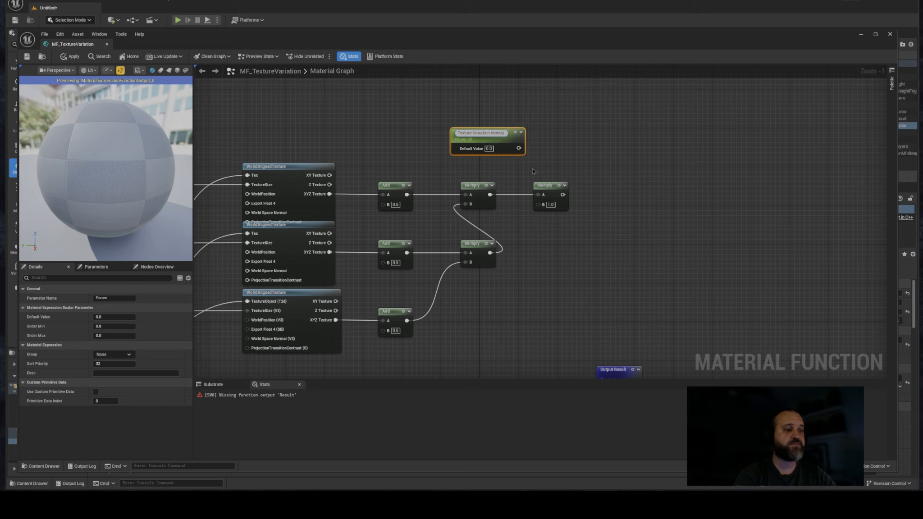
type("ty")
key("Return")
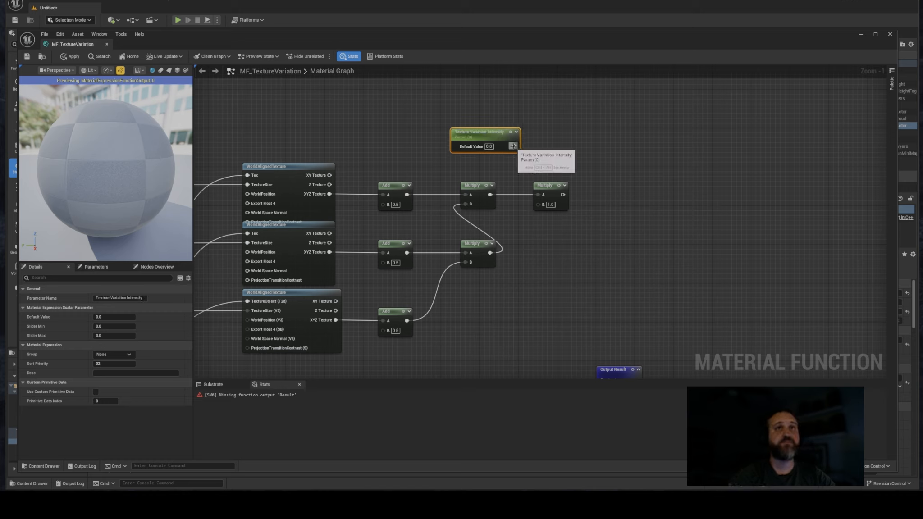
- Move Texture Variation Intensity below the Multiply nodes, set its default value to 1, and connect it to the last Multiply's B input
left_click_drag(483, 133, 465, 332)
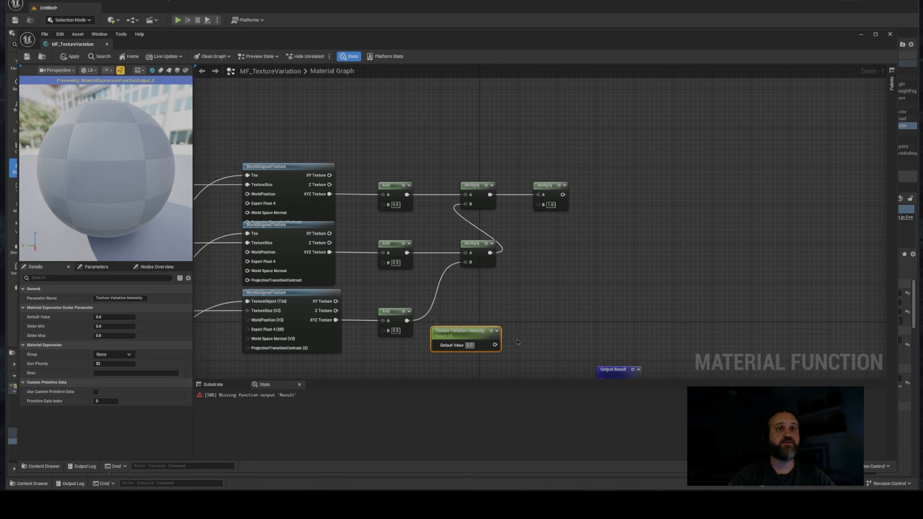
left_click(470, 346)
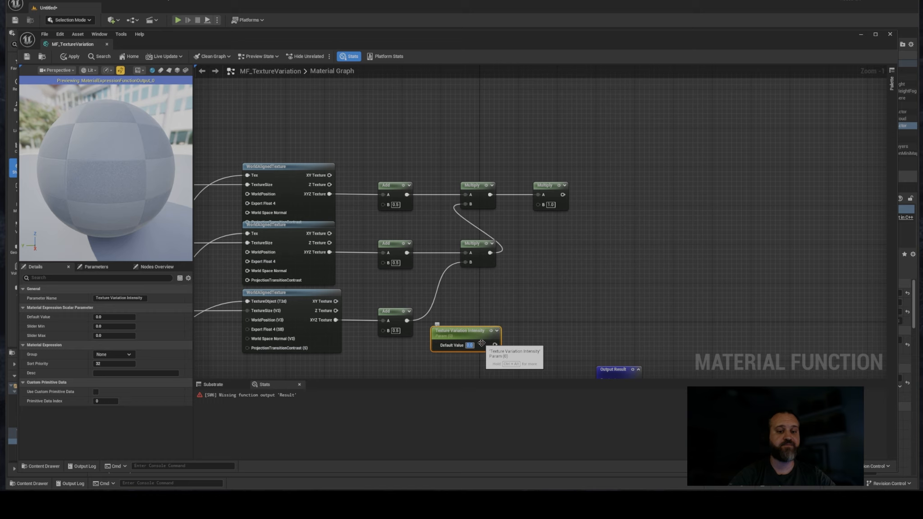
type("1")
key("Return")
left_click_drag(494, 345, 540, 207)
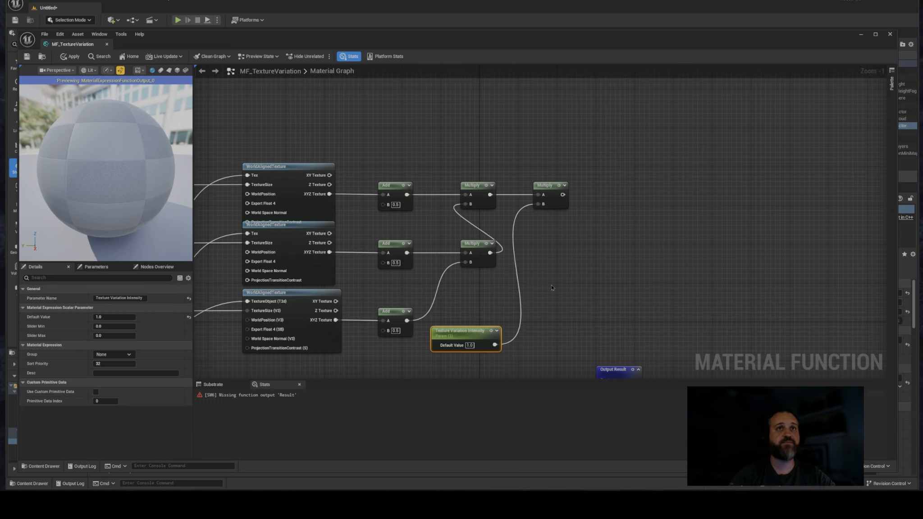
- Copy the three Add and three Multiply nodes of the world-aligned group and place the copies beside the three Texture Sample nodes
right_click_drag(544, 310, 570, 234)
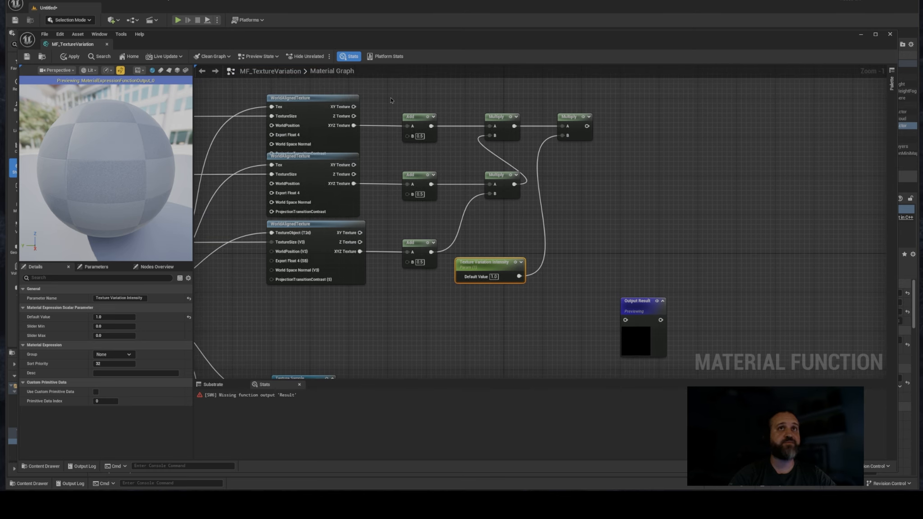
left_click_drag(388, 98, 593, 260)
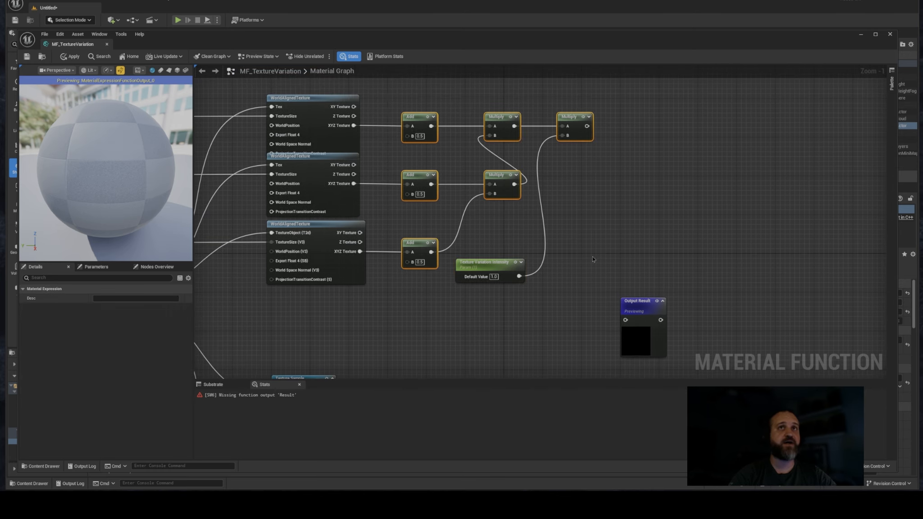
right_click_drag(563, 292, 585, 61)
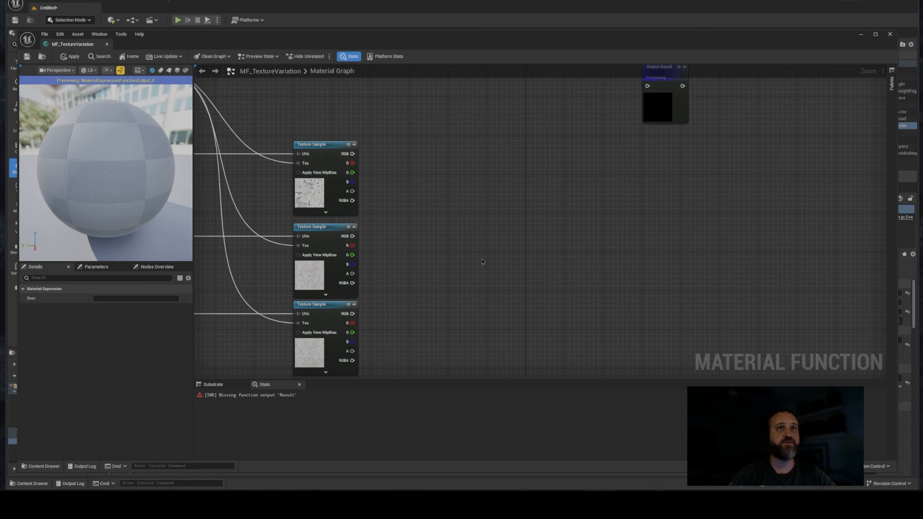
key("ctrl+v")
left_click_drag(513, 212, 490, 156)
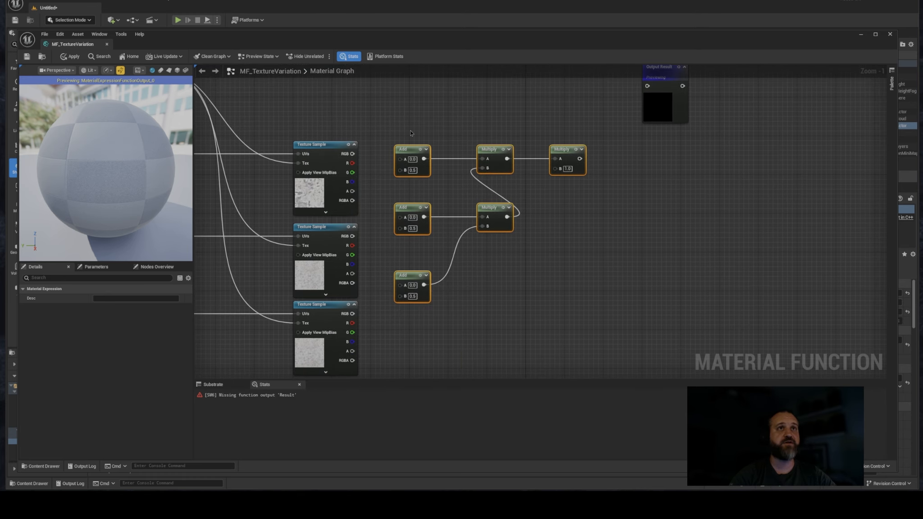
- Connect each Texture Sample's R output to the matching copied Add node's A input and line the copies up with the first sample's R output
right_click_drag(385, 152, 424, 159)
left_click_drag(391, 169, 439, 166)
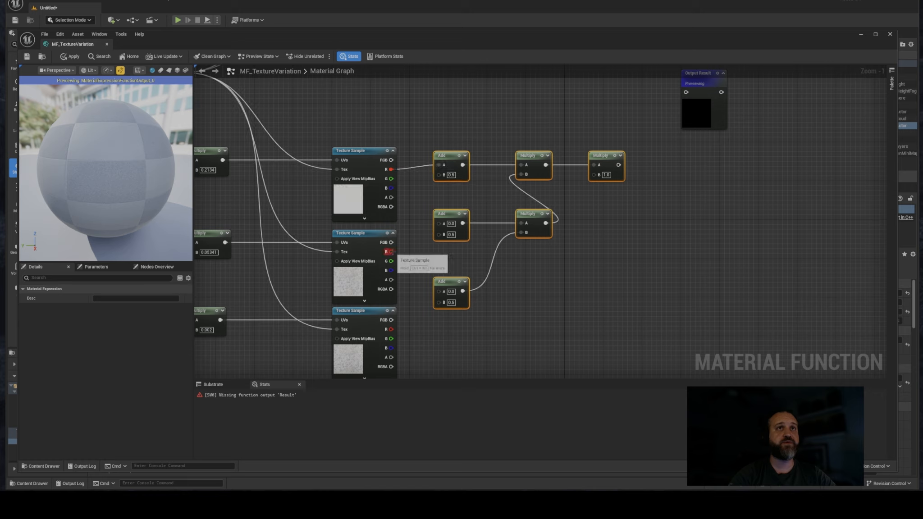
left_click_drag(390, 252, 440, 224)
left_click_drag(390, 329, 439, 295)
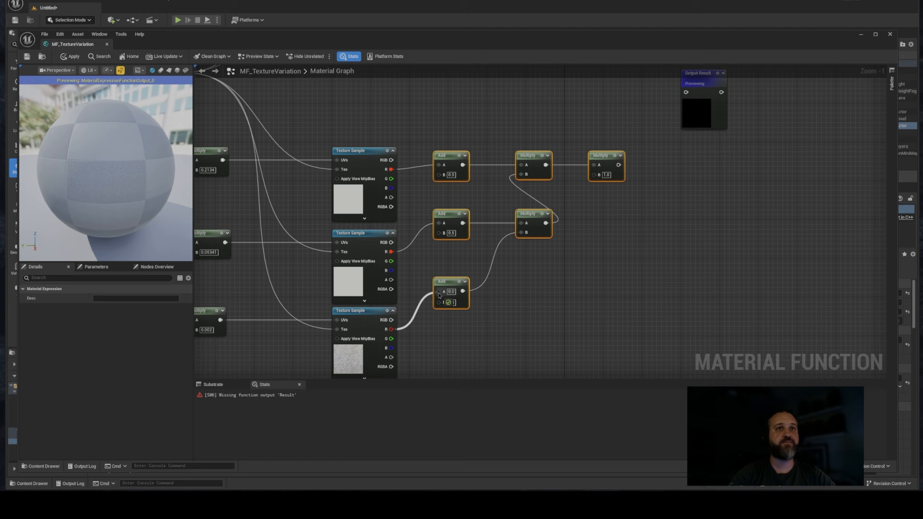
left_click_drag(669, 313, 413, 130)
left_click_drag(527, 173, 527, 170)
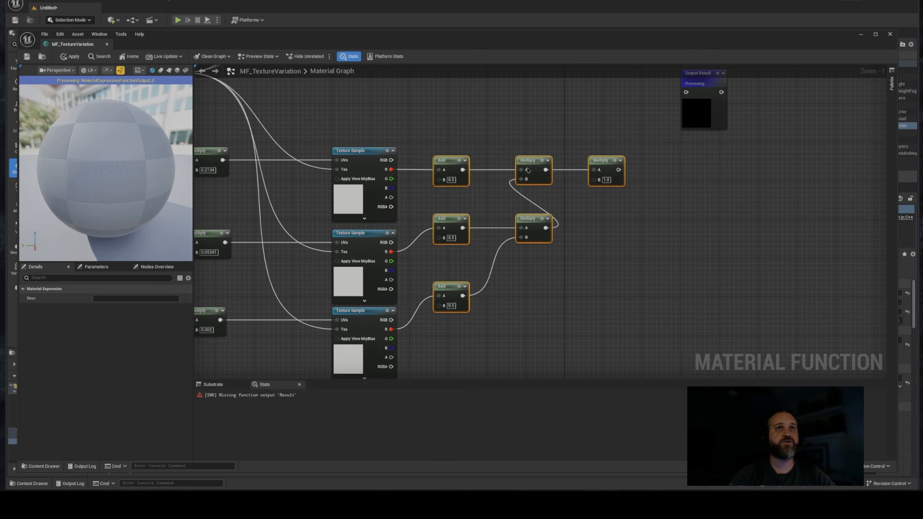
- Connect Texture Variation Intensity to the B input of the copied group's last Multiply and position the parameter between the two groups
left_click(512, 253)
right_click_drag(556, 102, 493, 182)
left_click_drag(496, 158, 509, 290)
scroll(449, 208, "down", 2)
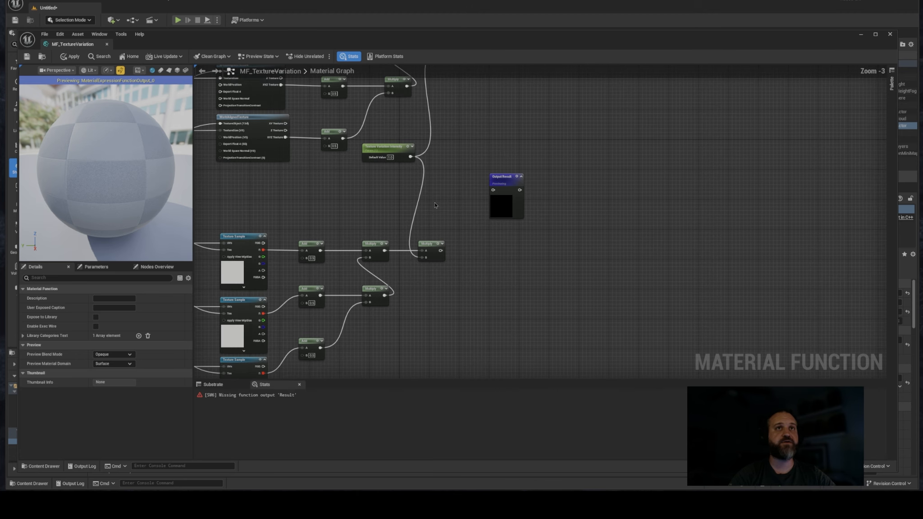
right_click_drag(435, 205, 486, 268)
left_click(414, 244)
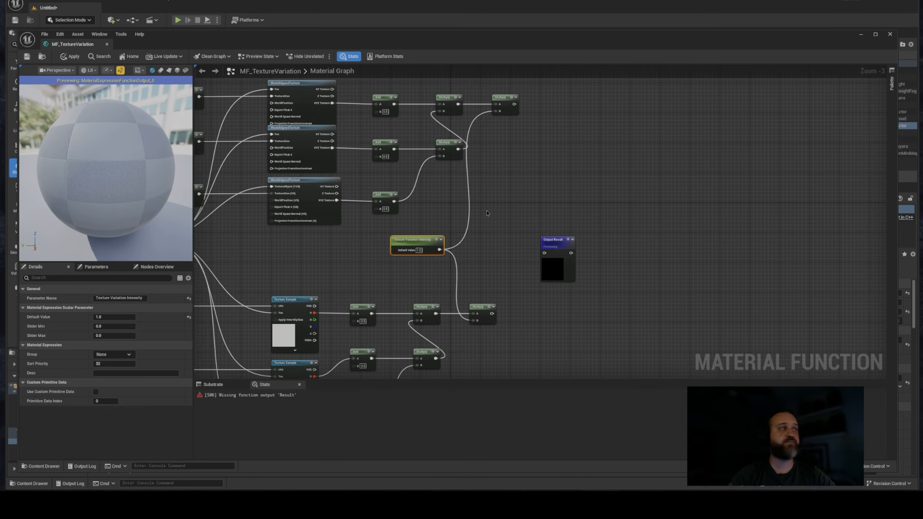
- Move the Output Result node farther from the two Multiply chains to make room for more nodes
right_click_drag(486, 213, 406, 206)
left_click_drag(464, 244, 602, 208)
mouse_move(474, 197)
right_mouse_down()
mouse_move(524, 193)
mouse_move(490, 191)
right_mouse_up()
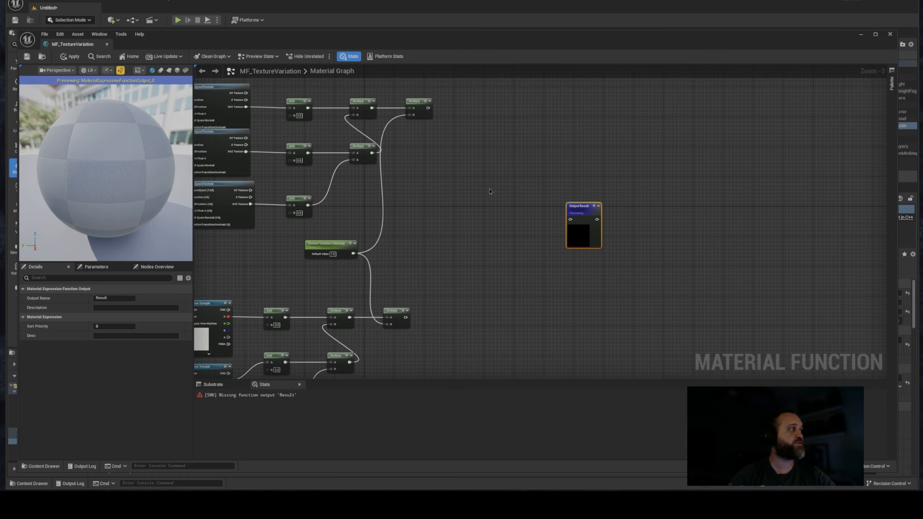
left_click_drag(581, 208, 633, 204)
- Add a named reroute declaration called TVUV to the output of the Texture Sample group's last Multiply and place it beside that node
right_click_drag(403, 270, 399, 220)
left_click_drag(399, 267, 445, 270)
type("named")
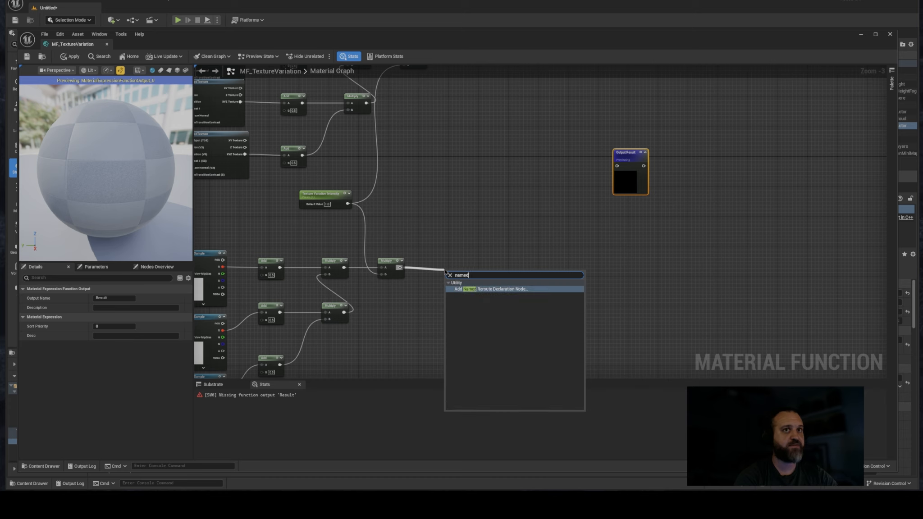
left_click(472, 289)
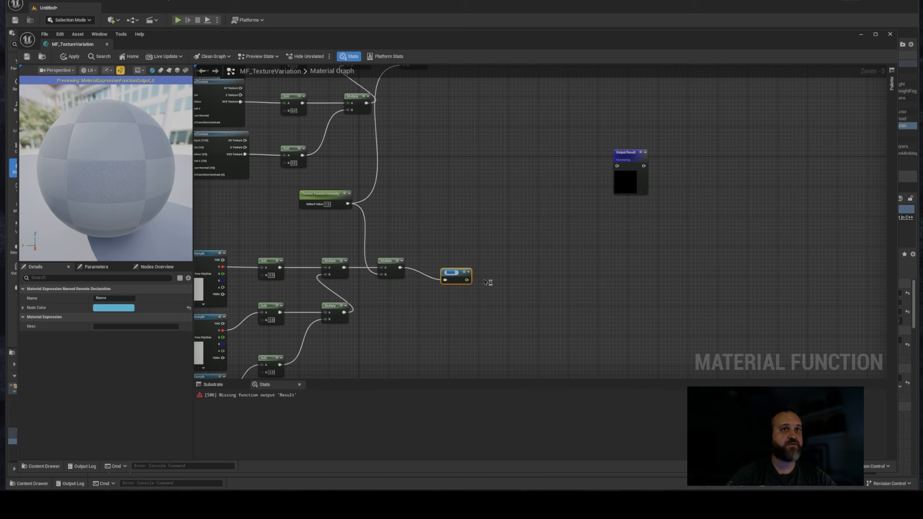
type("TV")
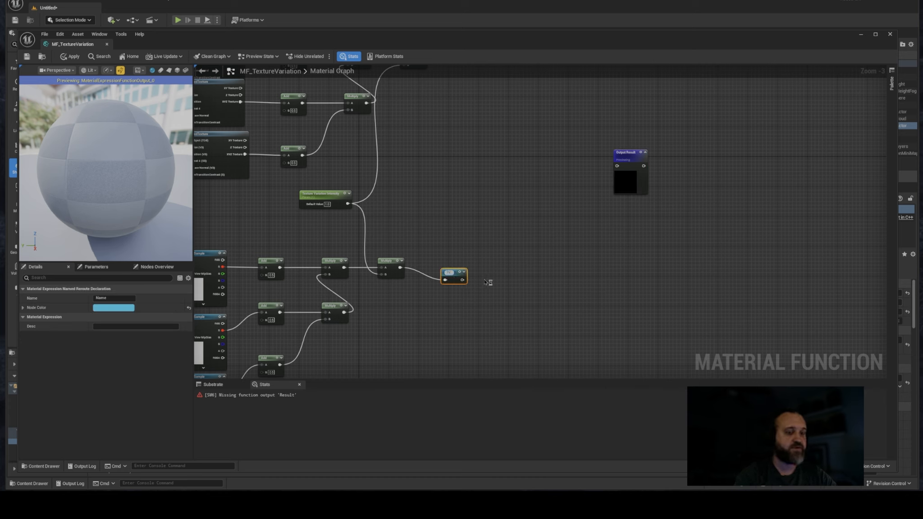
type("UV")
key("Return")
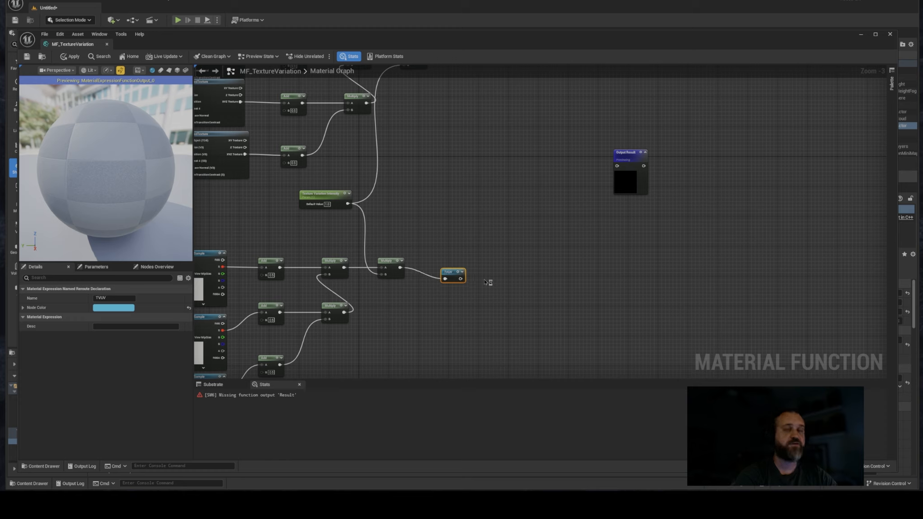
left_click_drag(451, 278, 426, 263)
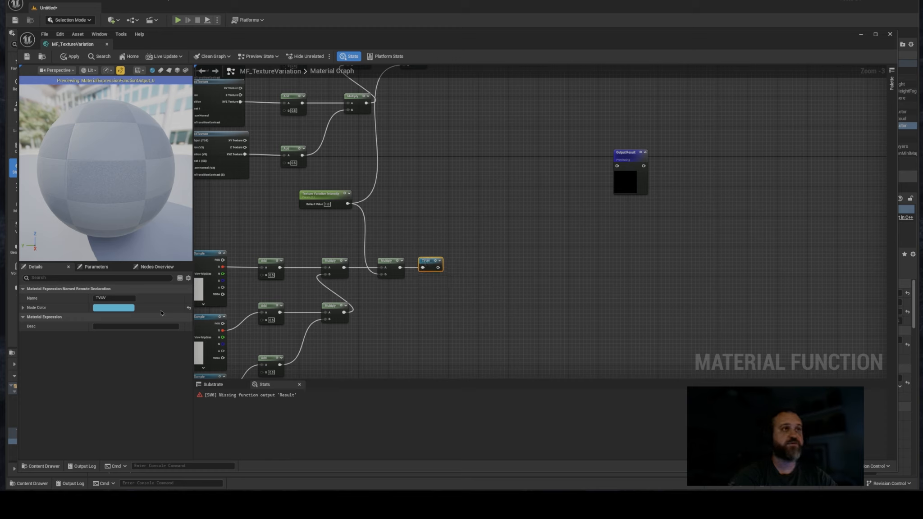
- Set the TVUV reroute's node color to black
left_click(113, 308)
left_click_drag(225, 375, 222, 389)
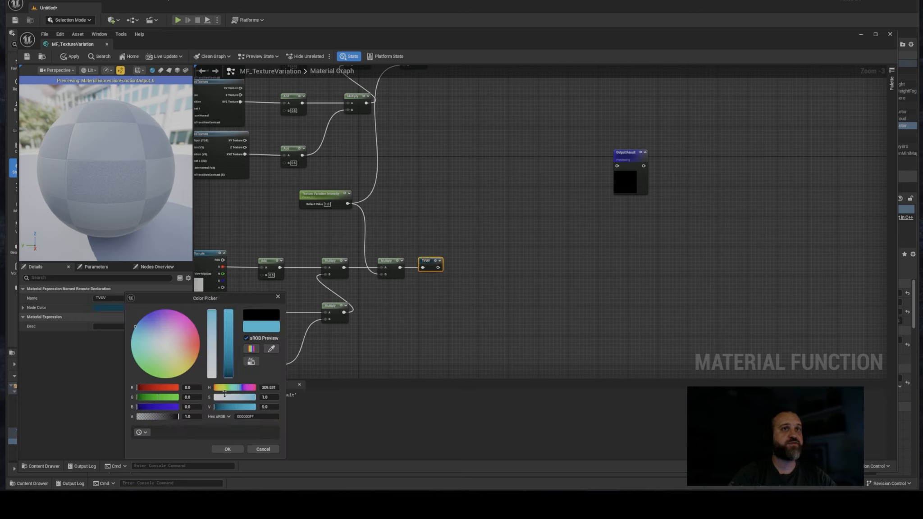
left_click(523, 283)
- Add a named reroute declaration called TVWA to the output of the world-aligned group's last Multiply and place it beside that node
right_click_drag(456, 134, 458, 220)
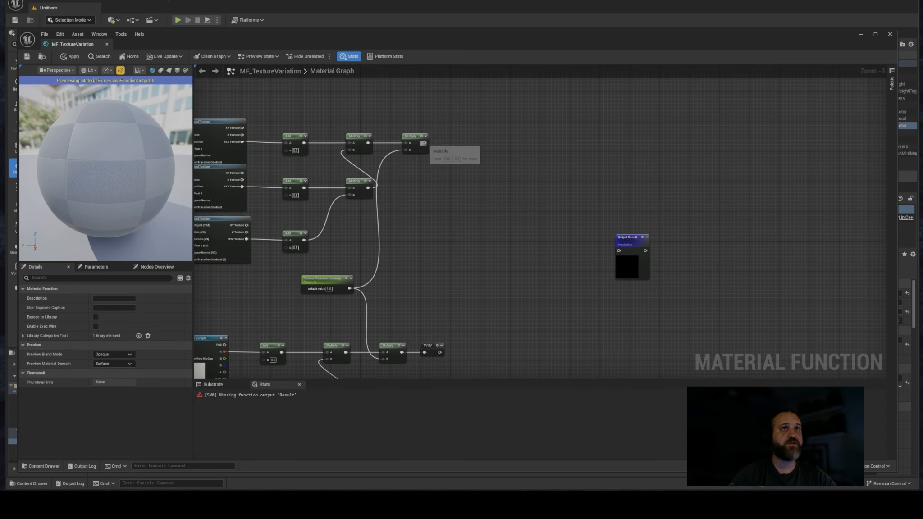
left_click_drag(423, 143, 461, 143)
type("name")
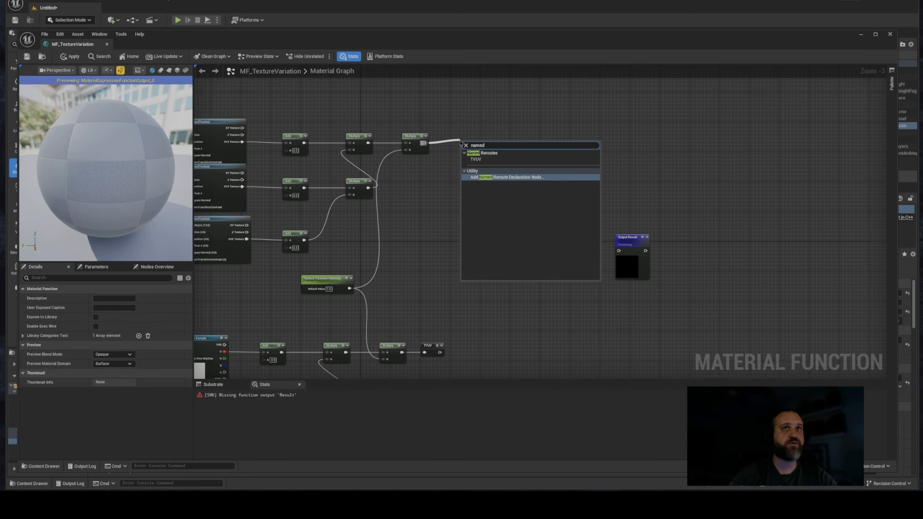
type("d")
left_click(499, 178)
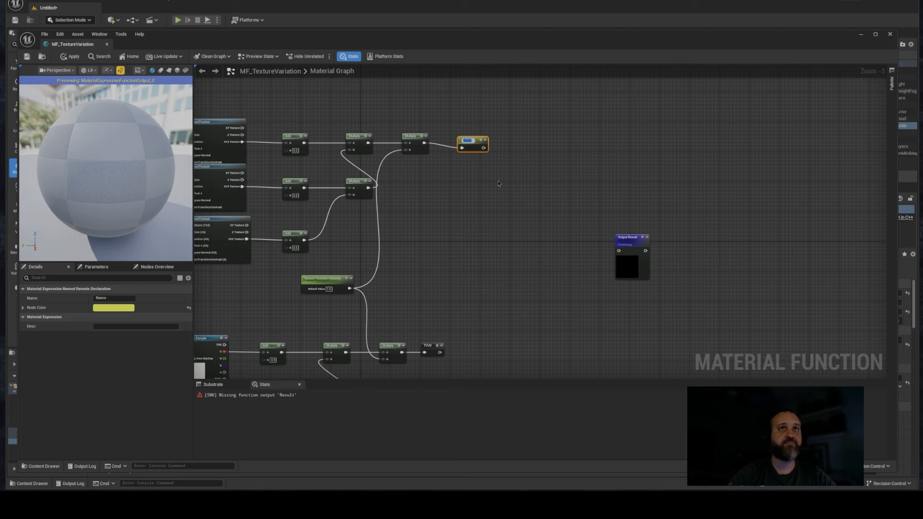
type("TVWA")
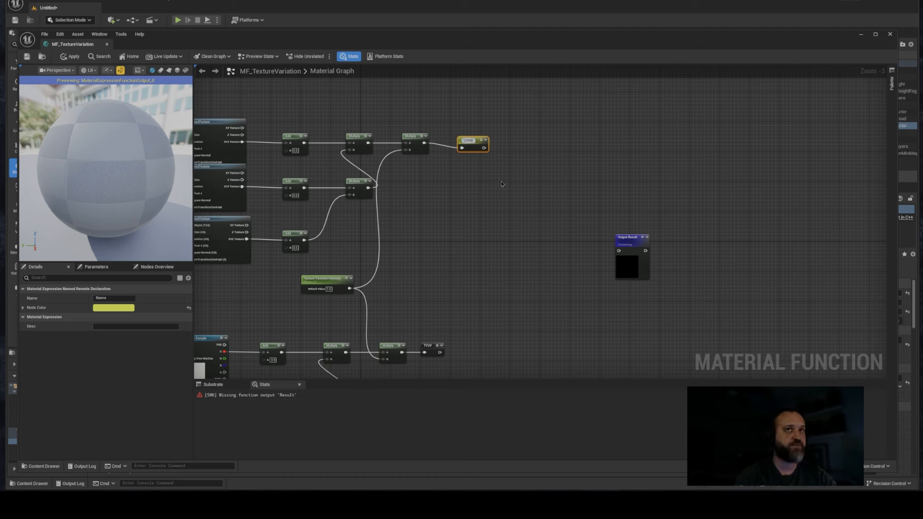
key("Return")
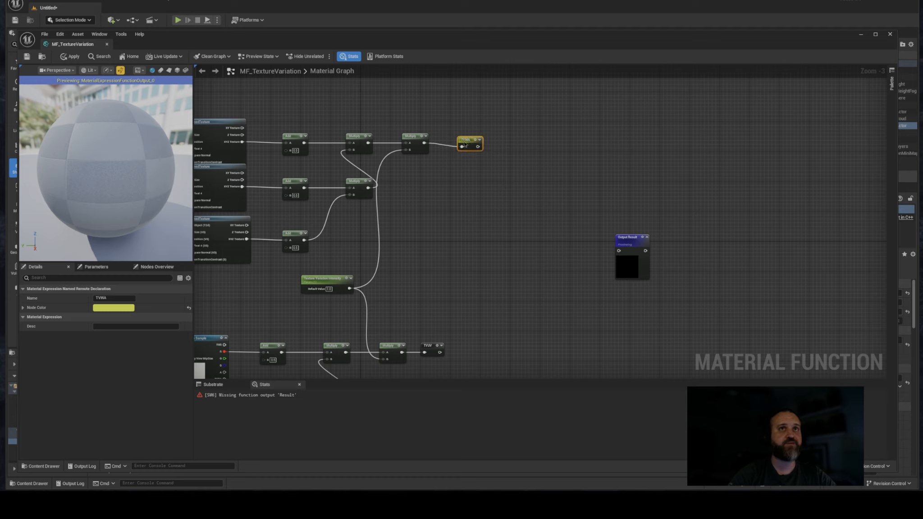
left_click_drag(465, 144, 451, 141)
- Set the TVWA reroute's node color to black
left_click(113, 308)
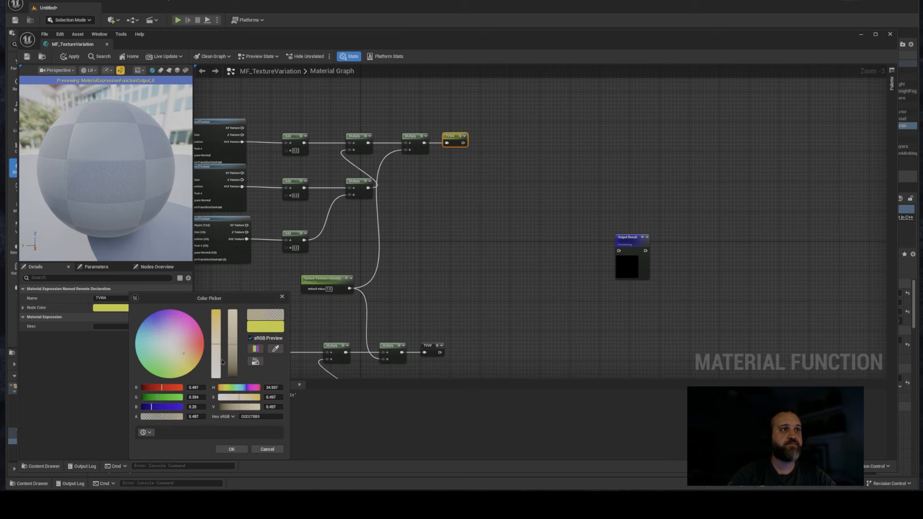
left_click_drag(230, 395, 230, 406)
left_click(231, 449)
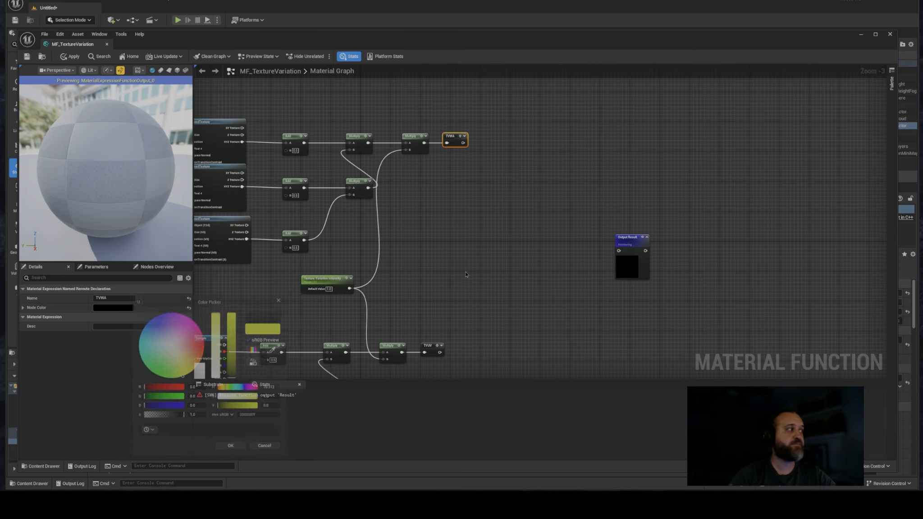
left_click(469, 275)
- Shift the Output Result node slightly farther away from the two named reroutes
right_click_drag(476, 257, 367, 231)
left_click_drag(520, 218, 573, 217)
right_click_drag(392, 218, 430, 207)
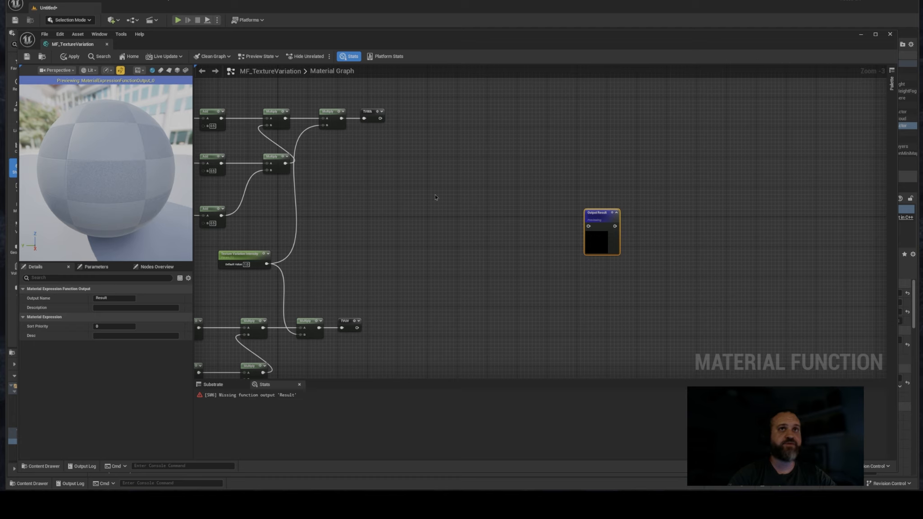
- Add a Constant3Vector node between the reroutes and the Output Result node and set its color to white (1, 1, 1)
left_click(435, 197)
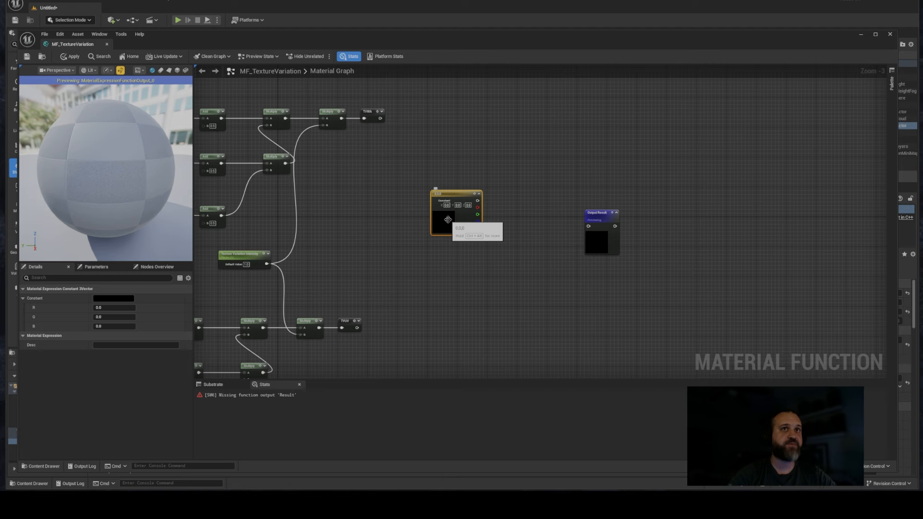
left_click(122, 298)
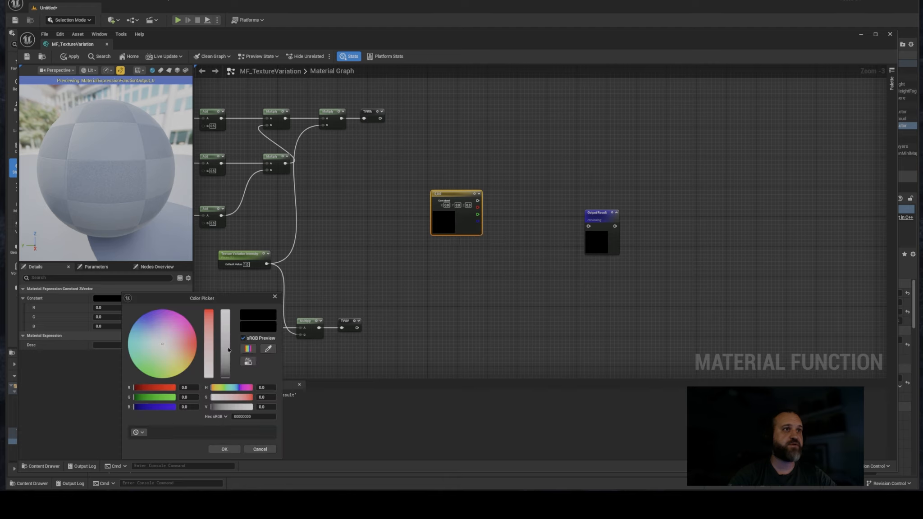
left_click_drag(225, 336, 233, 278)
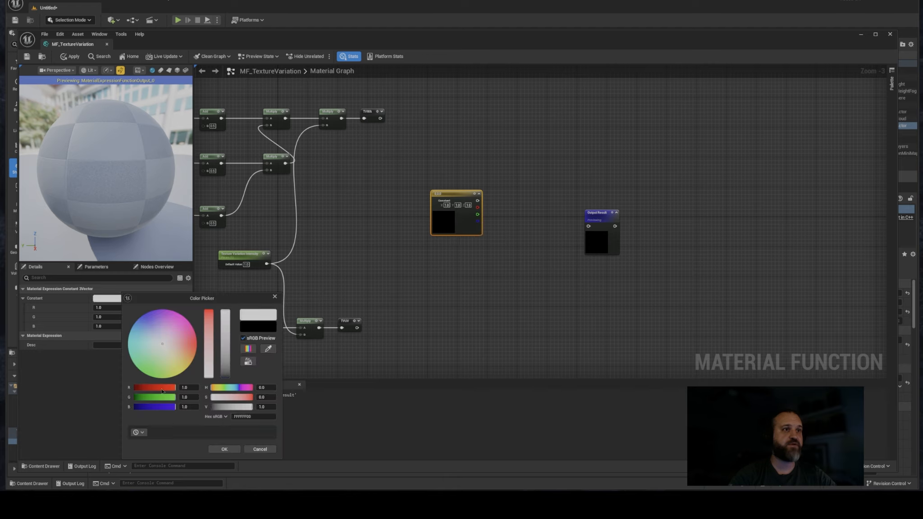
left_click(224, 449)
right_click_drag(485, 258, 411, 248)
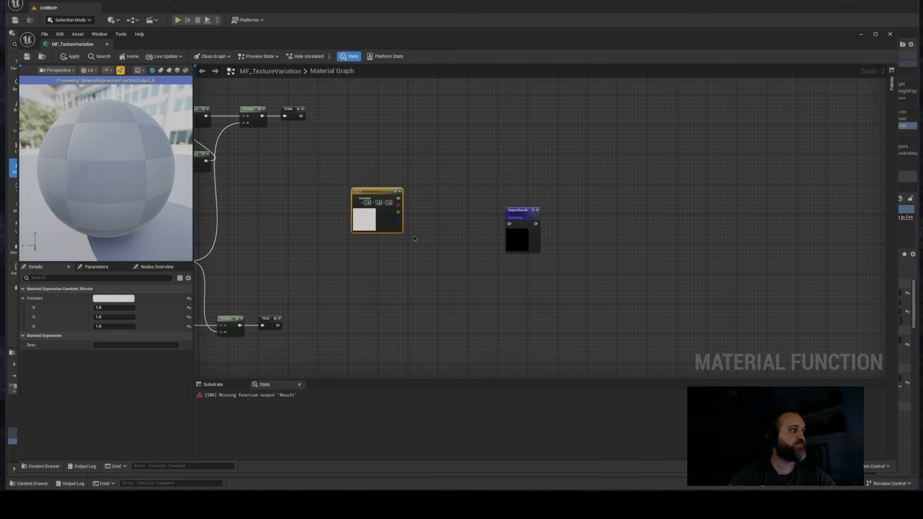
- Add a Desaturation node fed by the white Constant3Vector's output and place it level beside that node
left_click_drag(397, 199, 439, 229)
type("das")
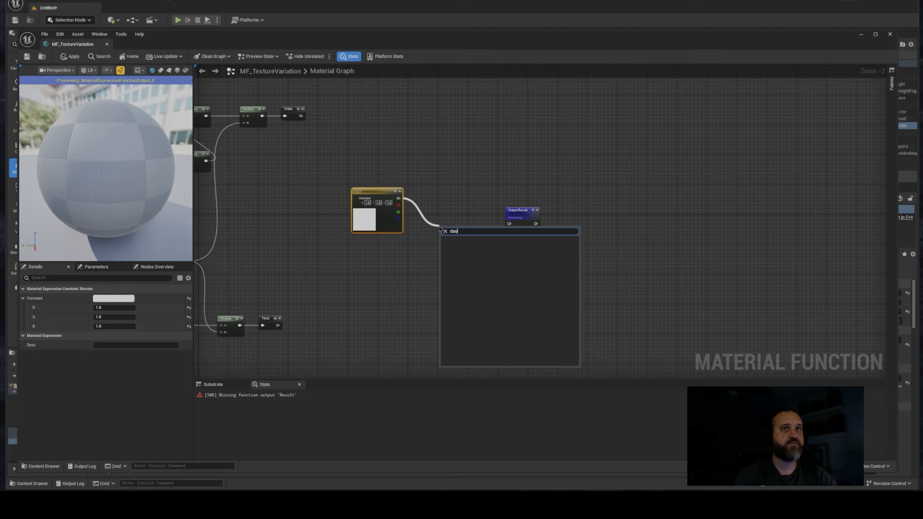
key("BackSpace")
key("BackSpace")
type("esat")
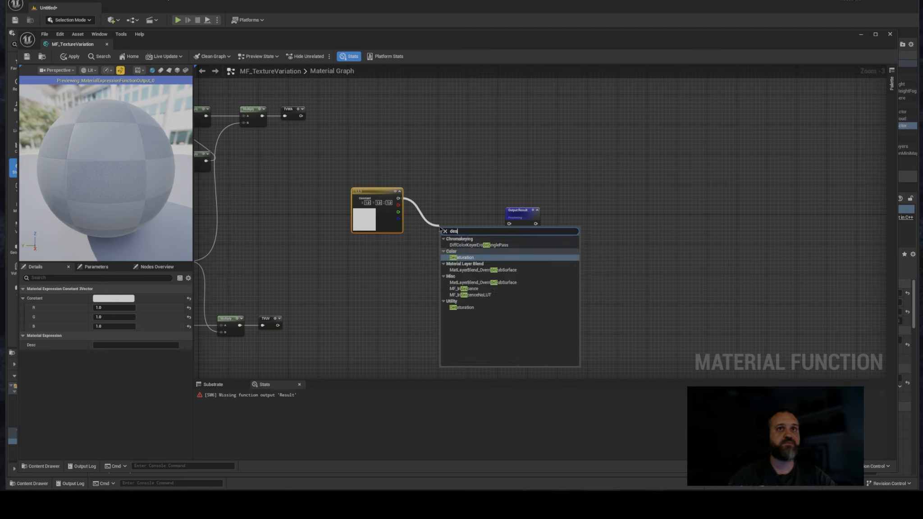
key("Return")
left_click_drag(450, 228, 439, 190)
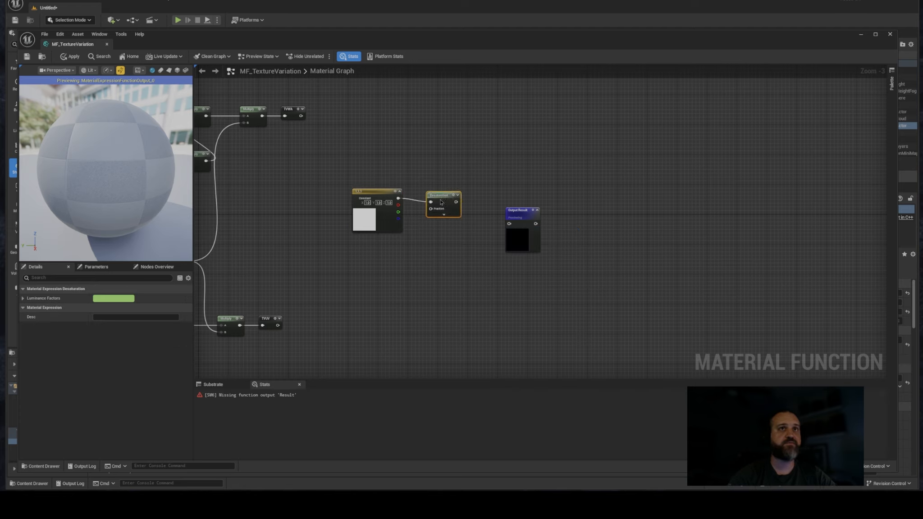
right_click_drag(436, 228, 438, 225)
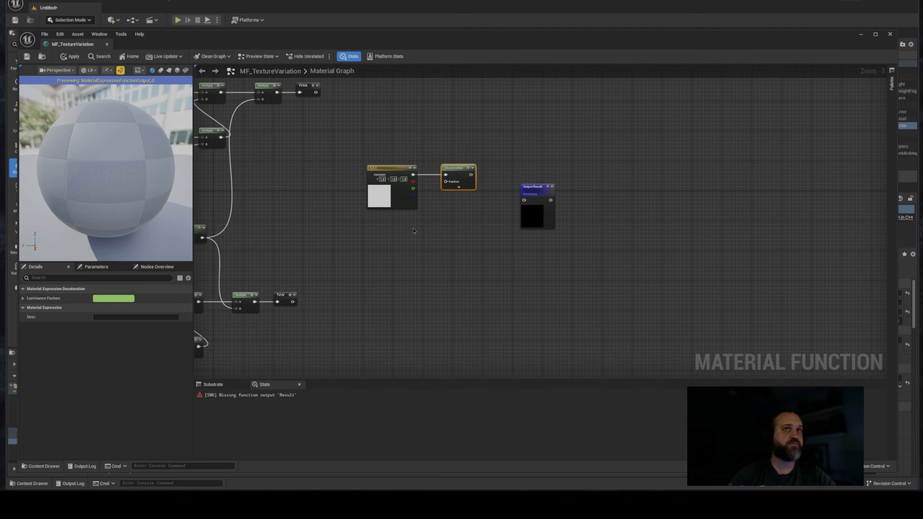
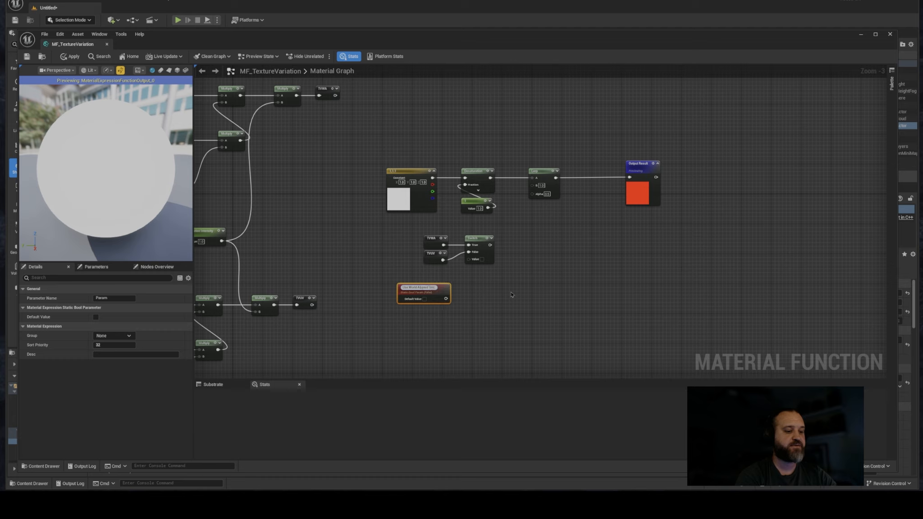
- Name the static bool parameter Use World Aligned Texture Variation, connect it to the Switch's Value input and place it just beneath the Switch
type("re Variation")
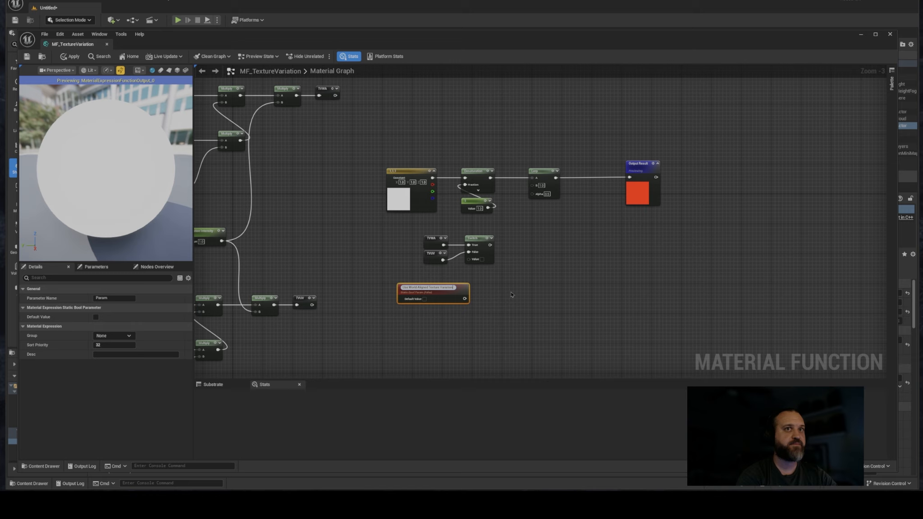
key("Return")
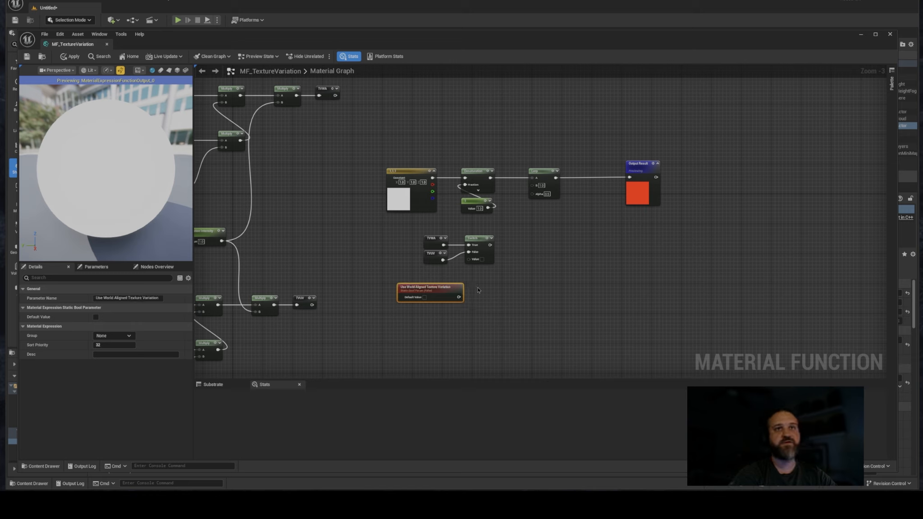
left_click_drag(459, 297, 469, 261)
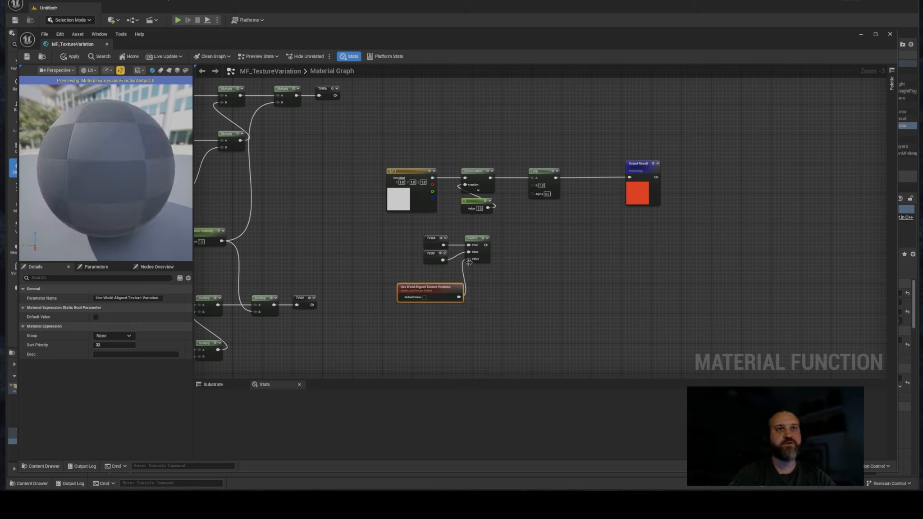
left_click_drag(443, 293, 469, 275)
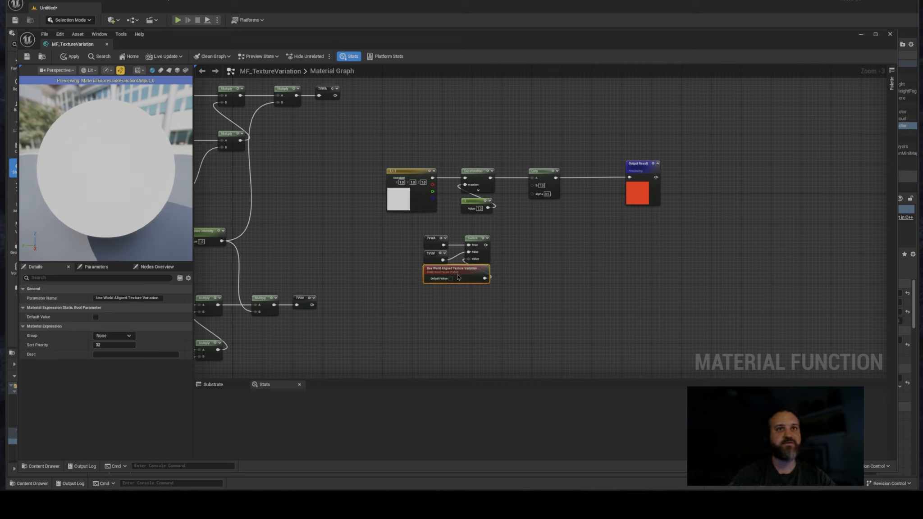
left_click(541, 259)
- Connect the Switch output to the Lerp's Alpha input and move the Switch, its reroutes and bool parameter closer beneath the Desaturation node
right_click_drag(541, 259, 542, 271)
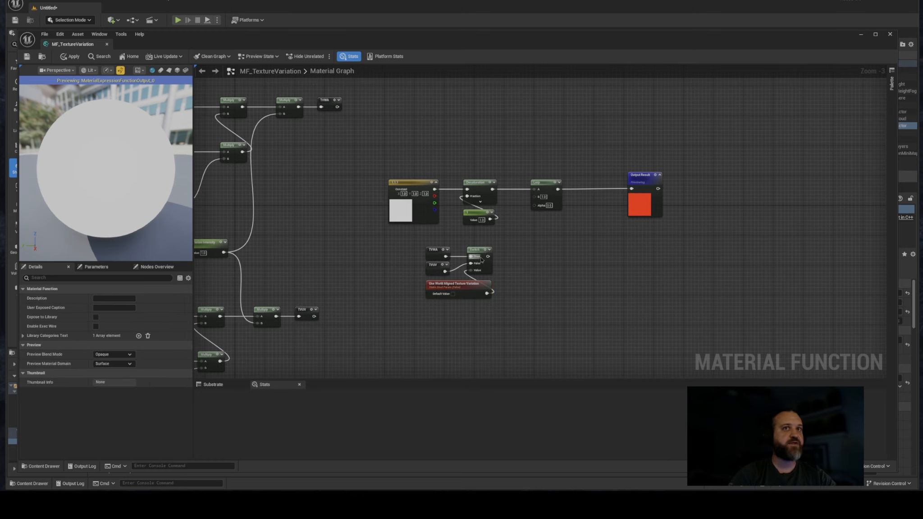
left_click_drag(488, 257, 538, 208)
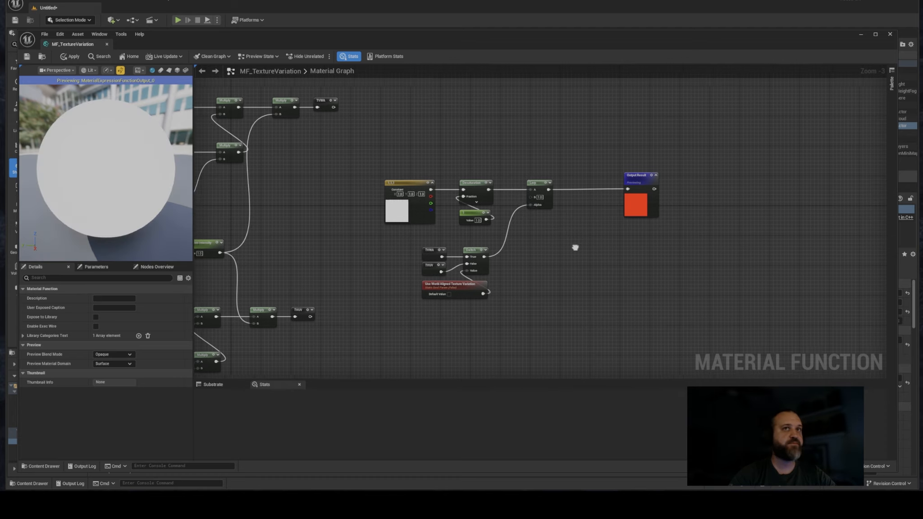
right_click_drag(574, 247, 555, 247)
left_click_drag(391, 237, 460, 288)
left_click_drag(458, 252, 461, 245)
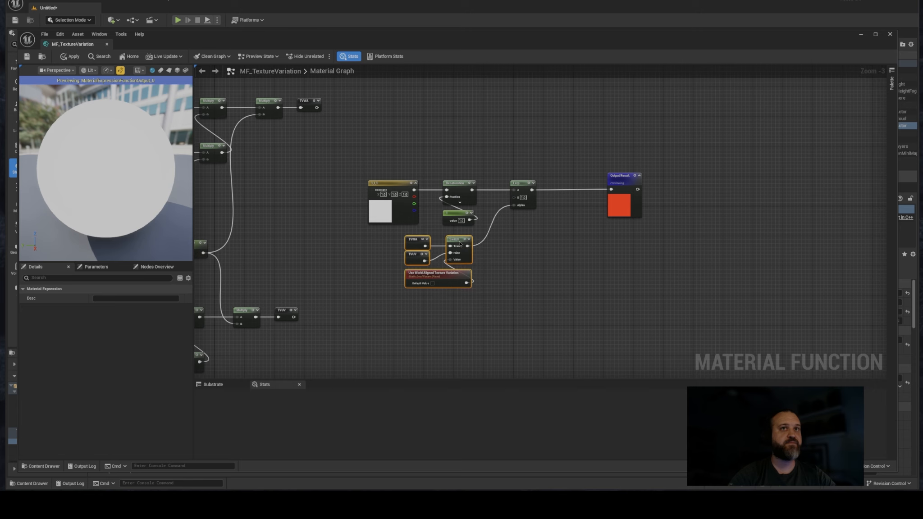
left_click(524, 255)
- Save the MF_TextureVariation material function
right_click_drag(514, 252, 616, 248)
right_click_drag(448, 242, 479, 237)
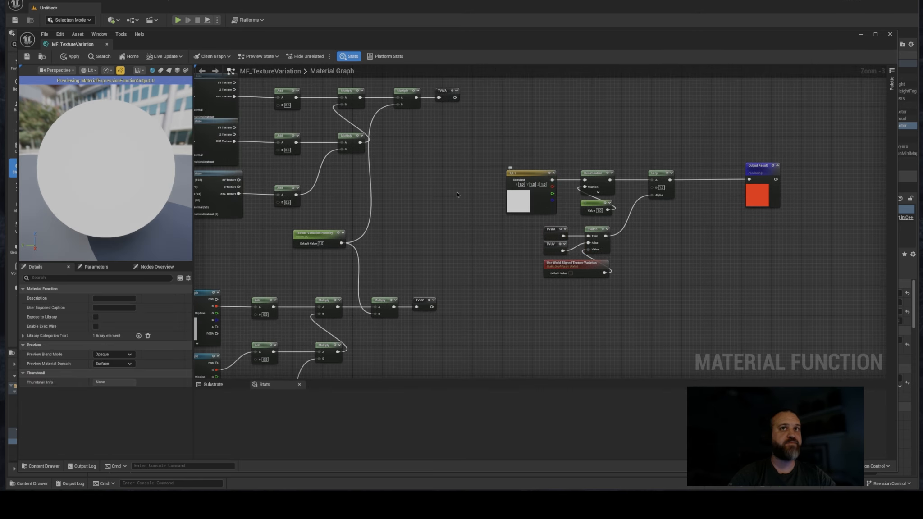
right_click_drag(515, 176, 563, 176)
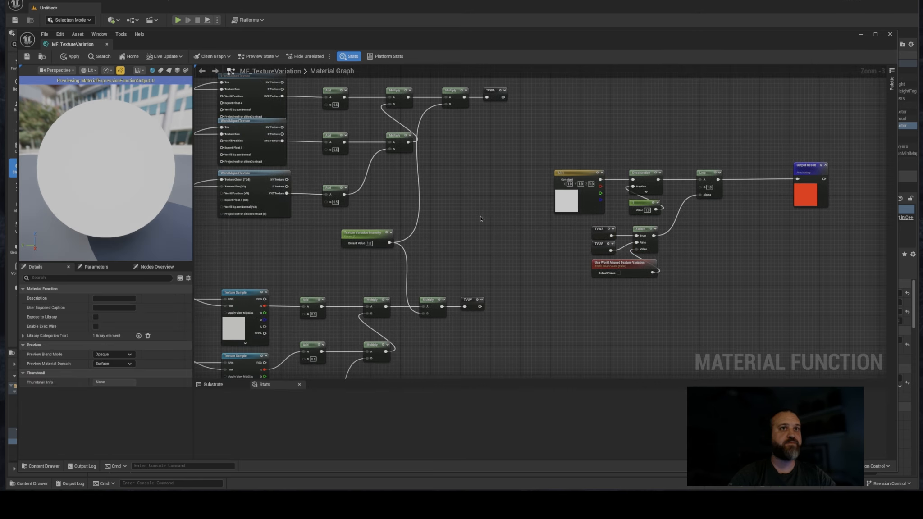
left_click(26, 56)
- Preview the uppermost Texture Sample of the UV branch and rotate the preview sphere to inspect it
right_click_drag(401, 169, 489, 175)
scroll(489, 174, "down", 1)
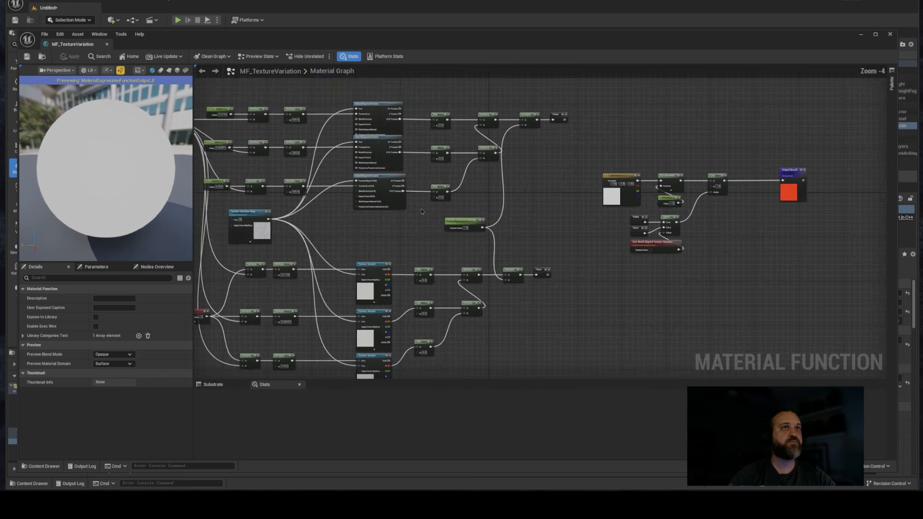
scroll(408, 217, "up", 1)
right_click_drag(408, 216, 471, 153)
scroll(529, 198, "down", 2)
scroll(514, 205, "up", 2)
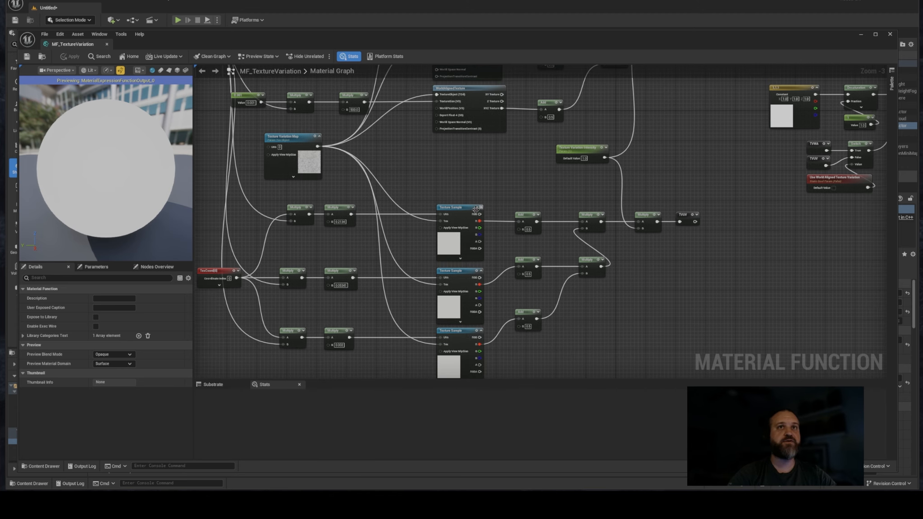
scroll(476, 210, "up", 3)
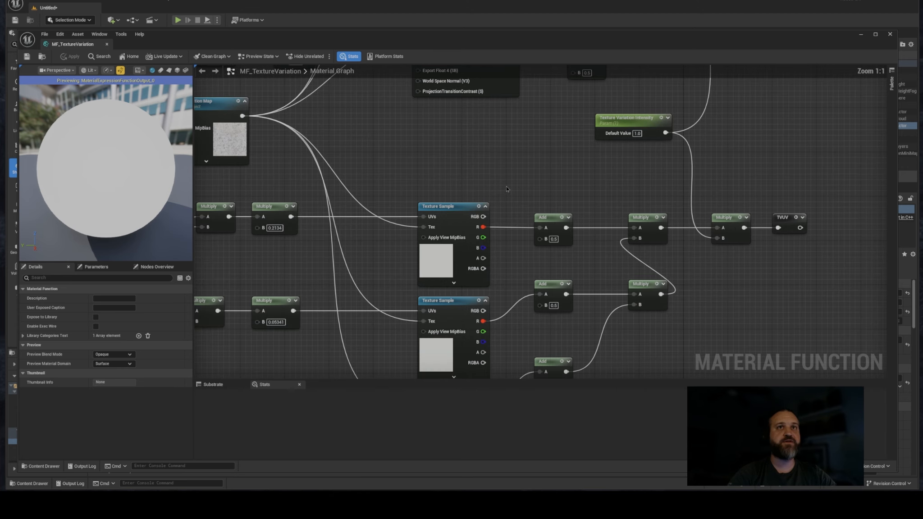
left_click(479, 206)
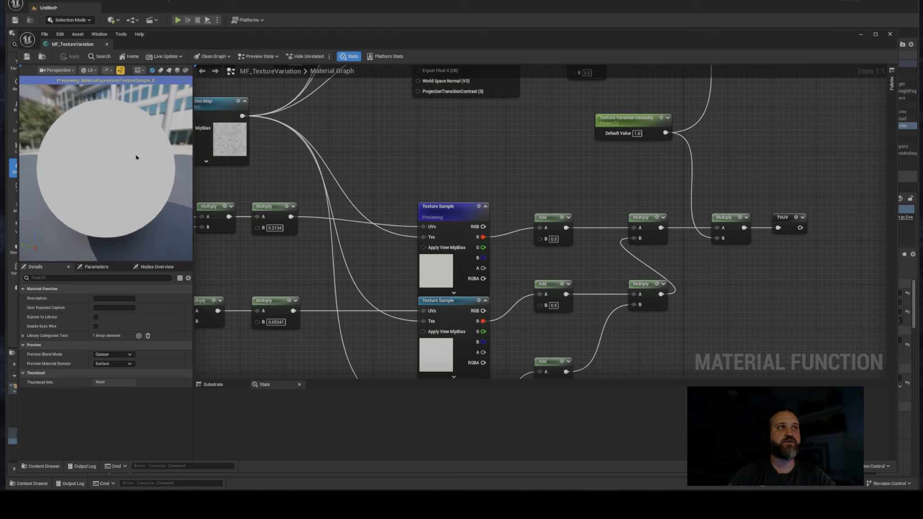
left_click_drag(136, 157, 171, 157)
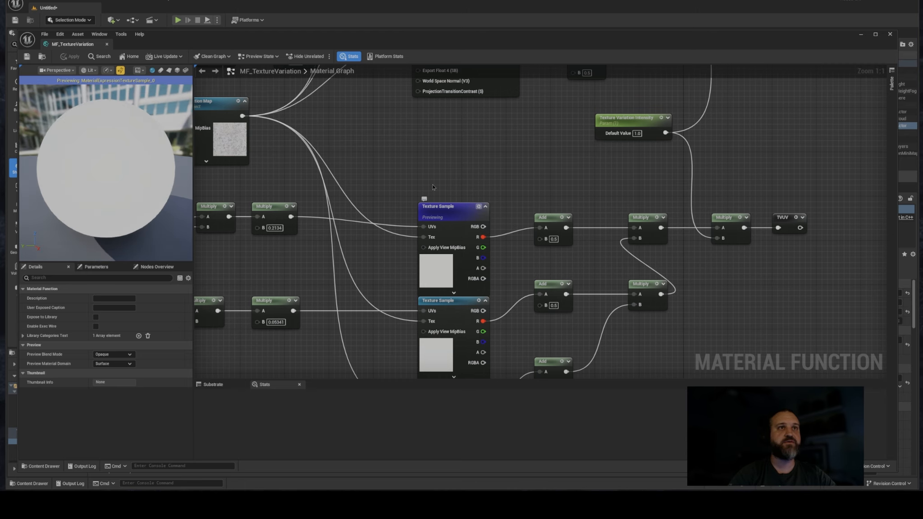
- Set the Texture Variation Tiling parameter's default value to 1.0 and save the function
right_click_drag(384, 159, 528, 147)
right_click_drag(425, 254, 446, 206)
scroll(445, 206, "down", 2)
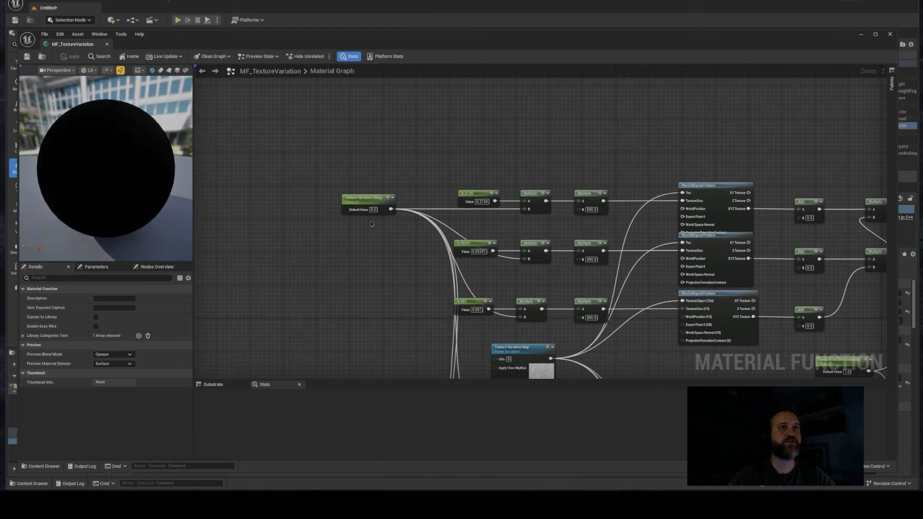
left_click(373, 209)
right_click_drag(318, 219, 305, 113)
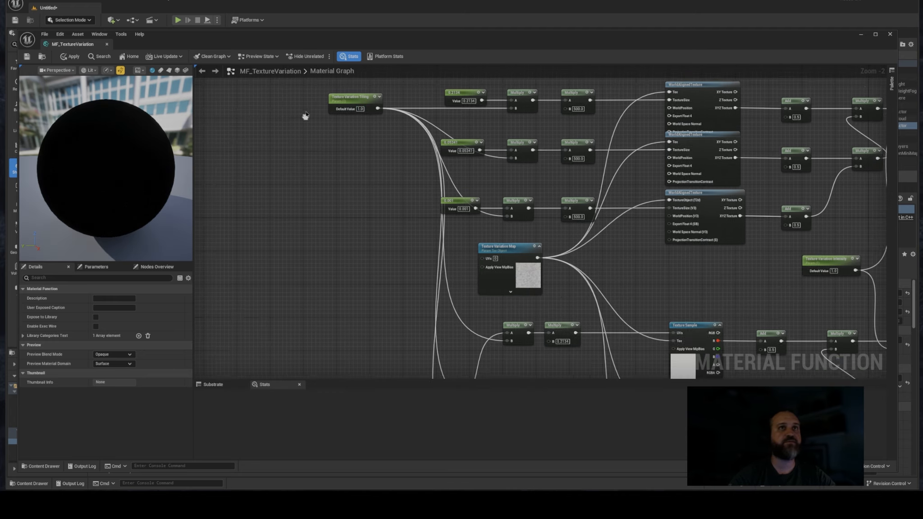
right_click_drag(419, 164, 311, 88)
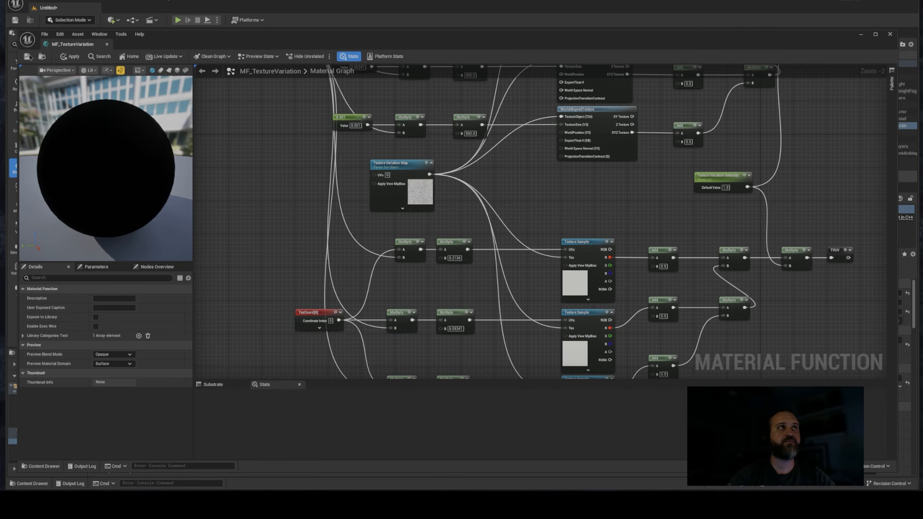
- Break and remake the link from the 0.05341 Multiply to the UVs input of the UV branch's middle Texture Sample
right_click_drag(566, 181, 453, 206)
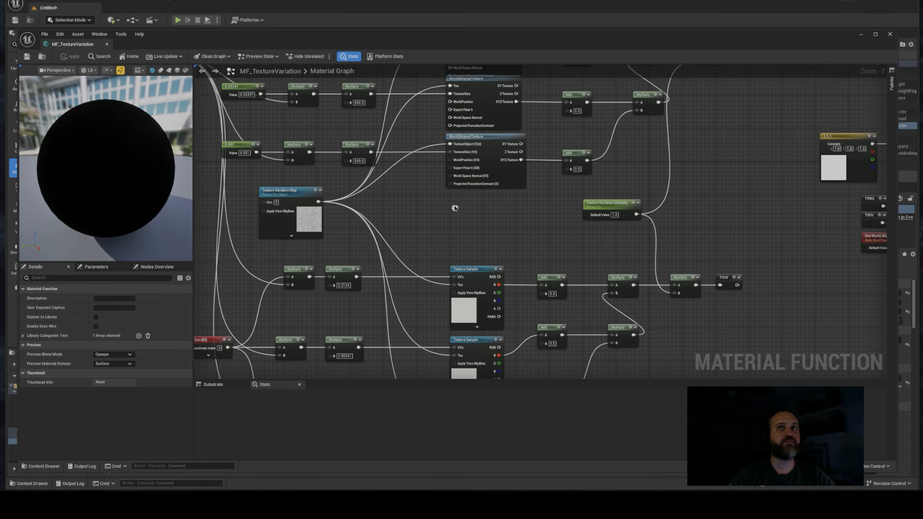
scroll(453, 207, "down", 1)
right_click_drag(605, 217, 543, 164)
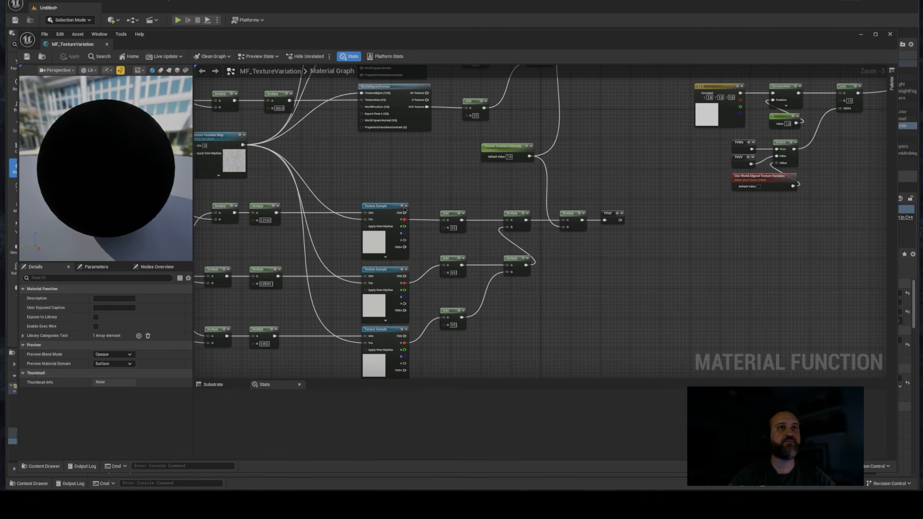
right_click_drag(395, 194, 541, 182)
scroll(390, 226, "up", 2)
right_click_drag(390, 226, 418, 194)
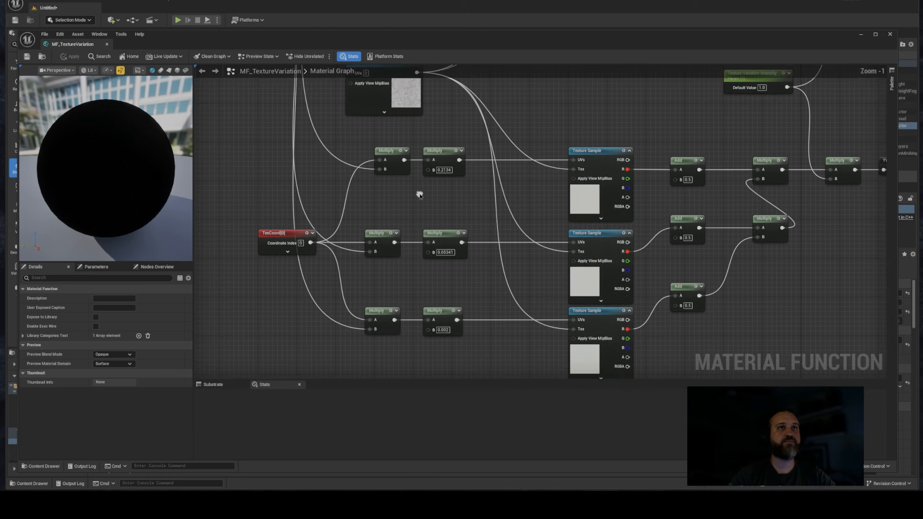
right_click_drag(498, 210, 484, 180)
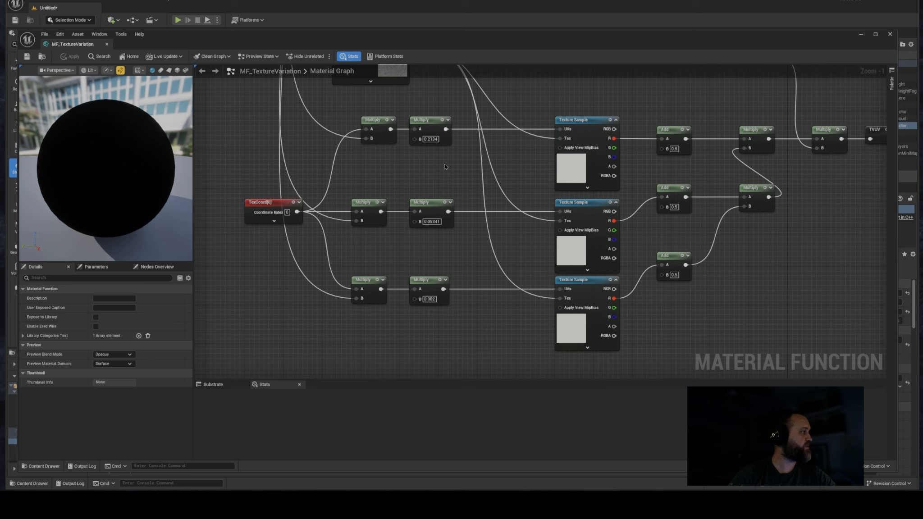
right_click_drag(445, 166, 428, 164)
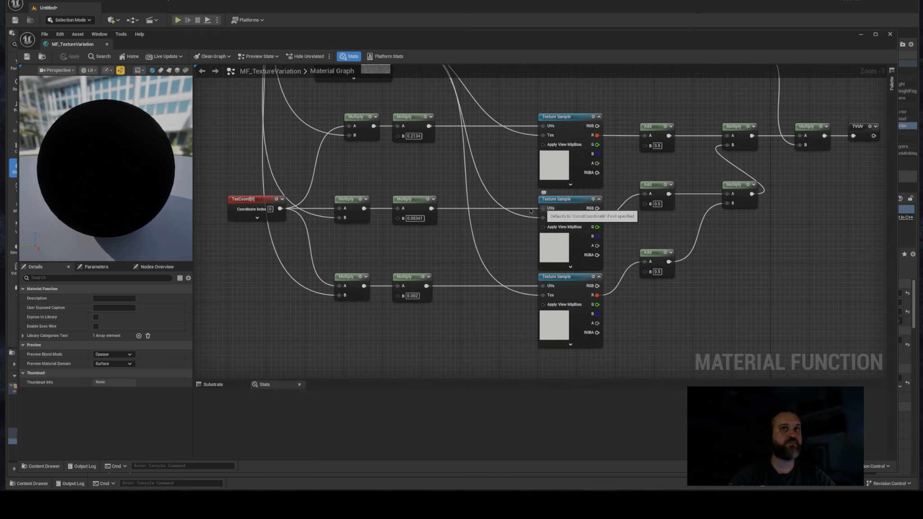
left_click(544, 208, "alt")
left_click_drag(431, 209, 544, 209)
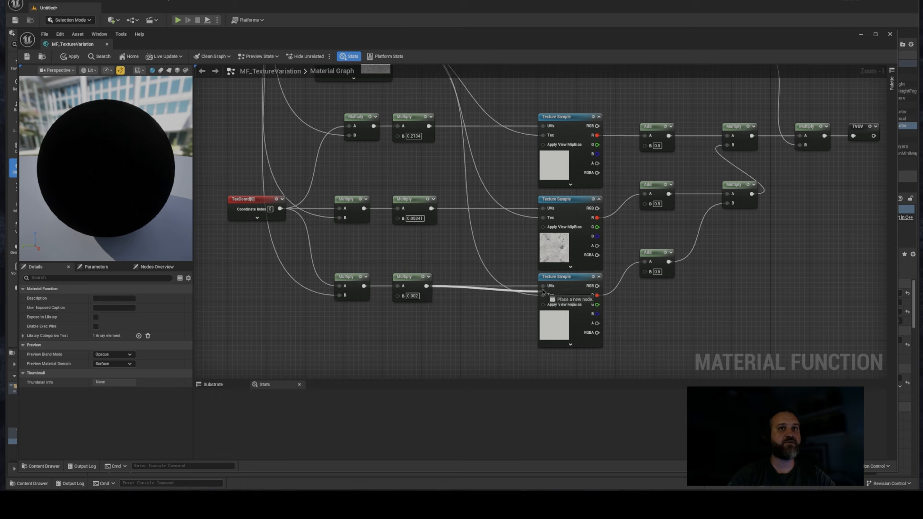
- Preview the UV branch's three Texture Samples in turn, from the lowest to the uppermost, and rotate the preview sphere
left_click(594, 277)
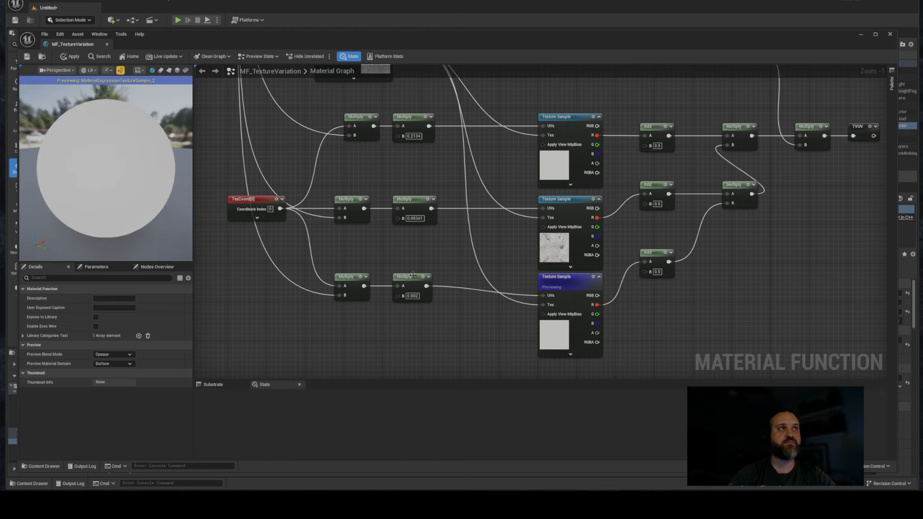
left_click(593, 277)
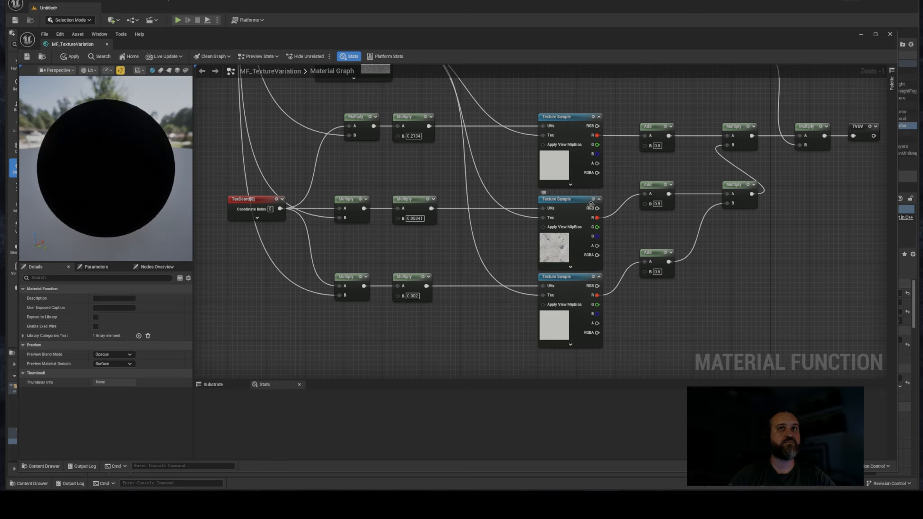
left_click(593, 199)
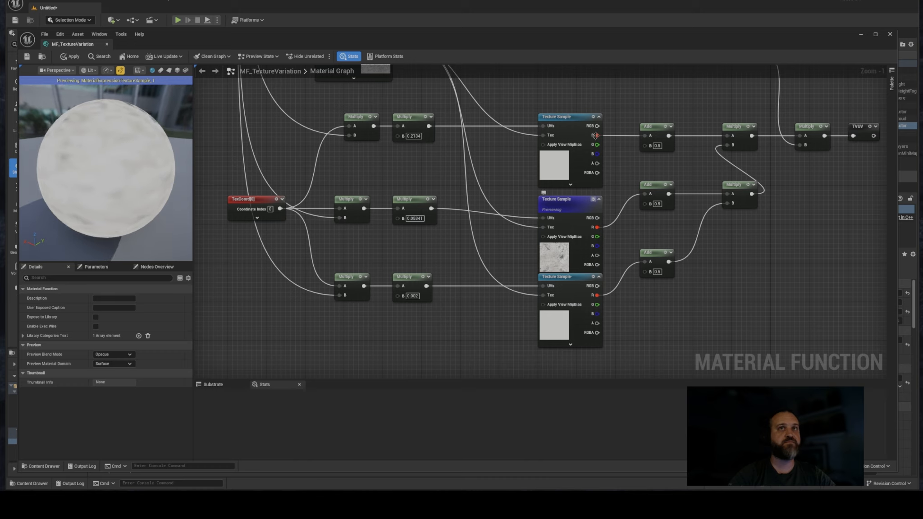
left_click(593, 116)
left_click_drag(101, 191, 451, 260)
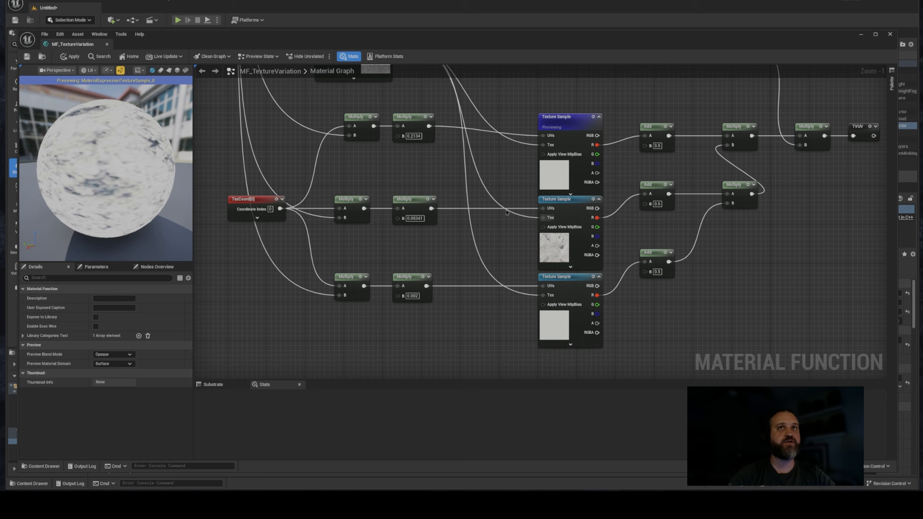
- Break and remake the Multiply links to the UVs inputs of the UV branch's uppermost and lowest Texture Samples
right_click_drag(506, 212, 505, 234)
left_click(541, 157, "alt")
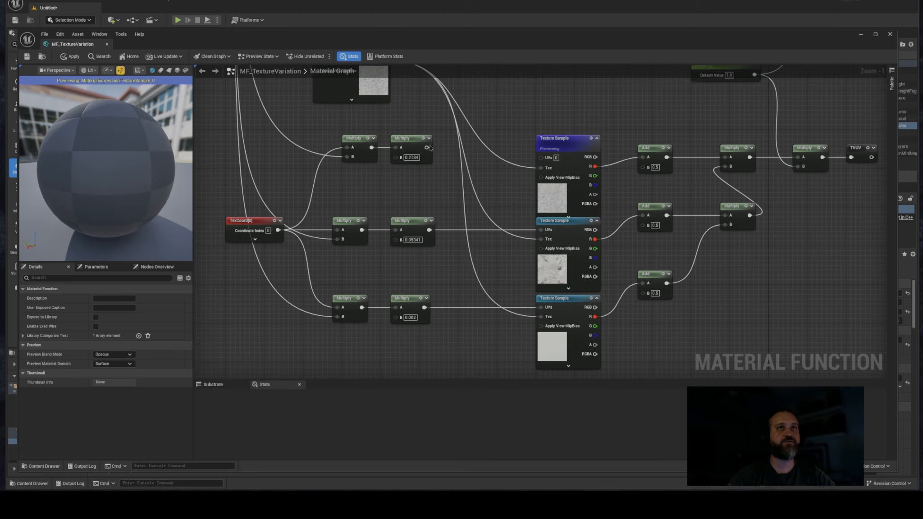
left_click_drag(427, 148, 542, 157)
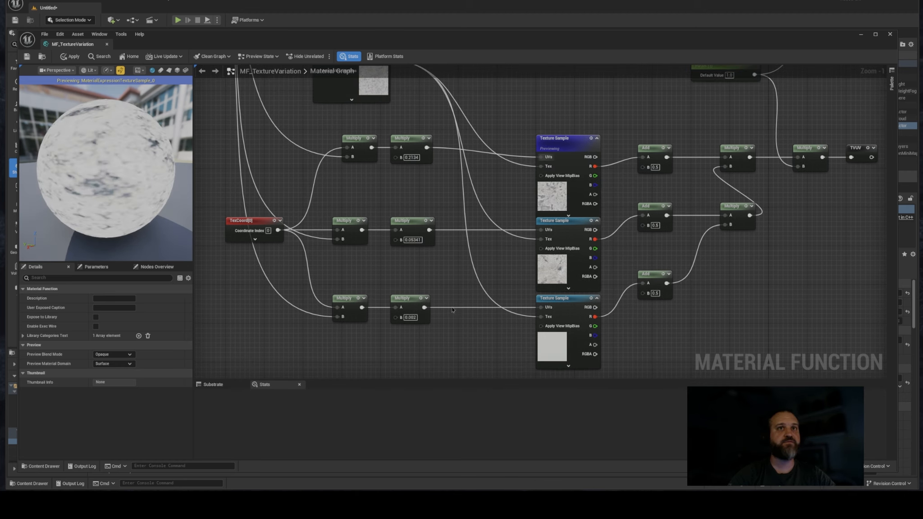
left_click(541, 307, "alt")
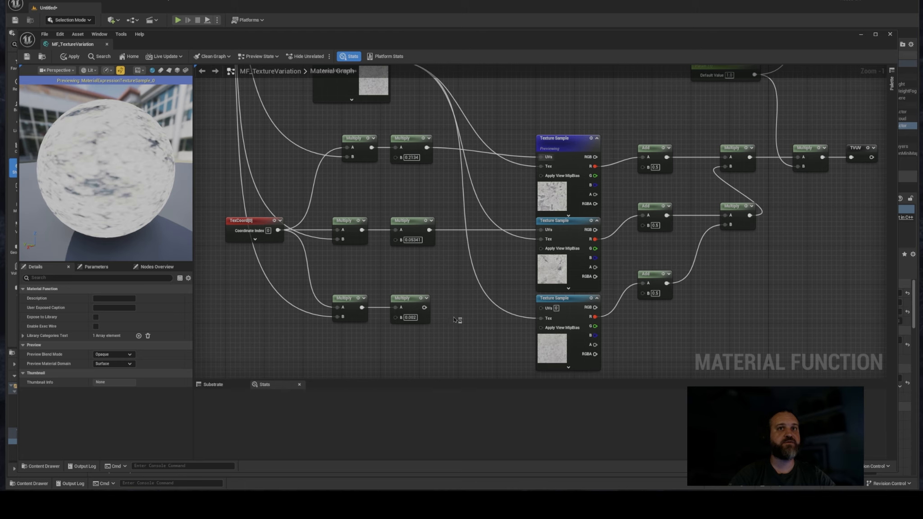
left_click_drag(424, 308, 541, 309)
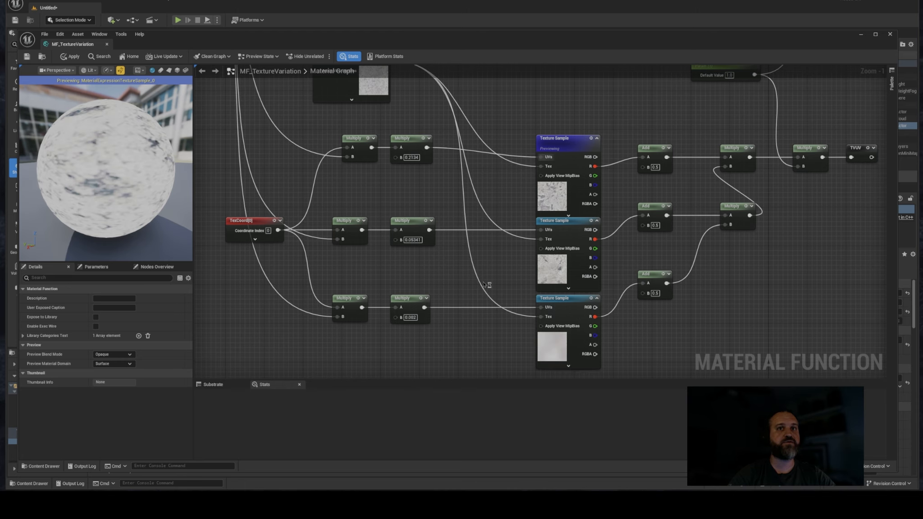
- Save the MF_TextureVariation material function and bring the whole node graph into view
right_click_drag(485, 276, 408, 261)
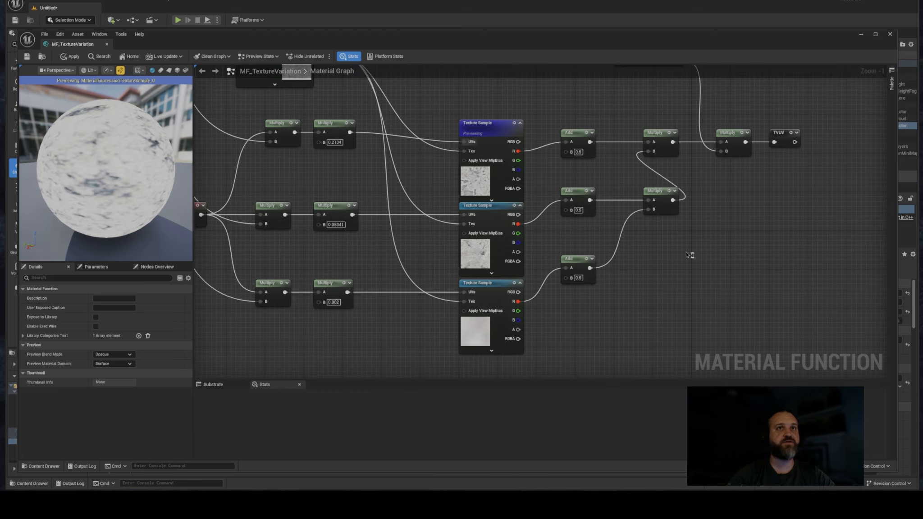
scroll(686, 255, "down", 2)
right_click_drag(686, 255, 343, 462)
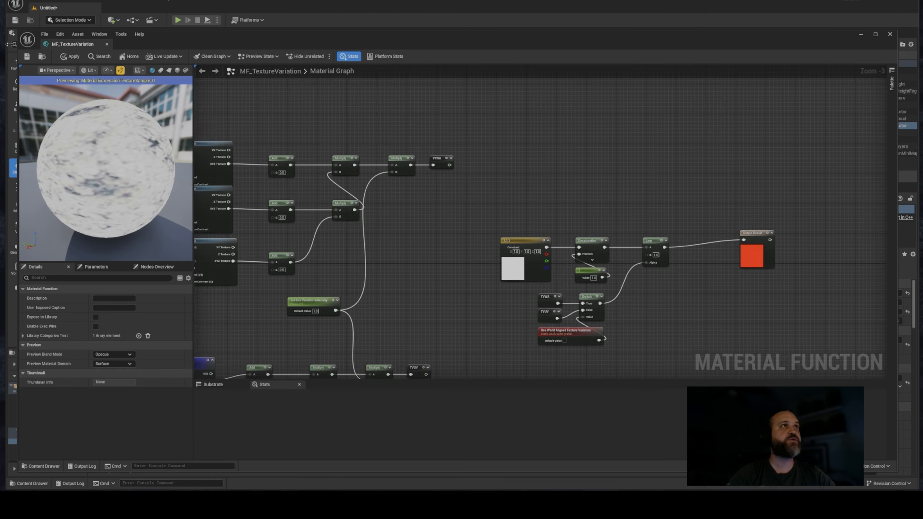
left_click(27, 58)
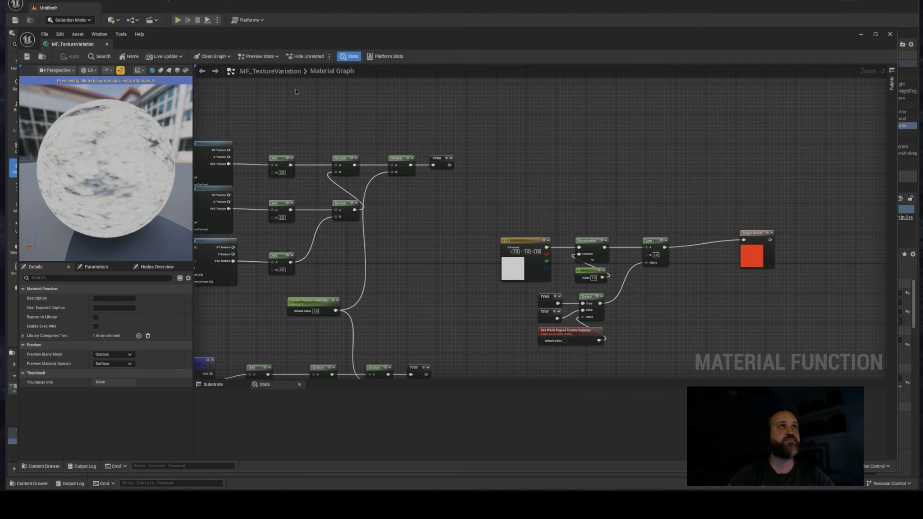
right_click_drag(357, 113, 396, 102)
scroll(395, 103, "down", 2)
right_click_drag(524, 155, 584, 152)
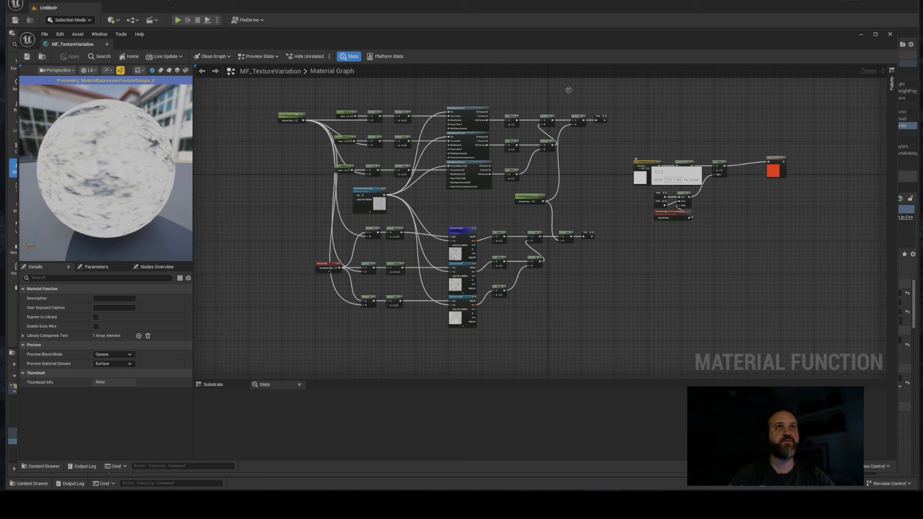
- Move the function editor window aside and open the M_Master material from the Material_Library folder
left_click_drag(502, 40, 894, 198)
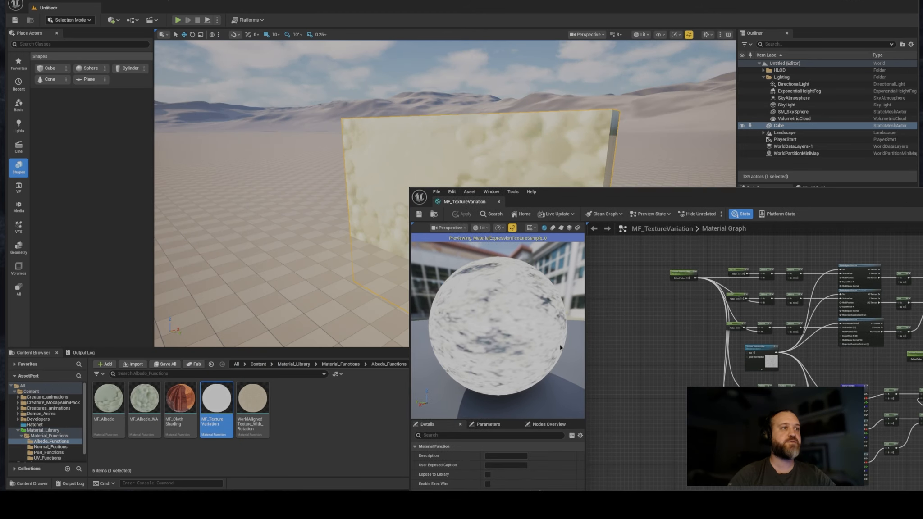
left_click(43, 430)
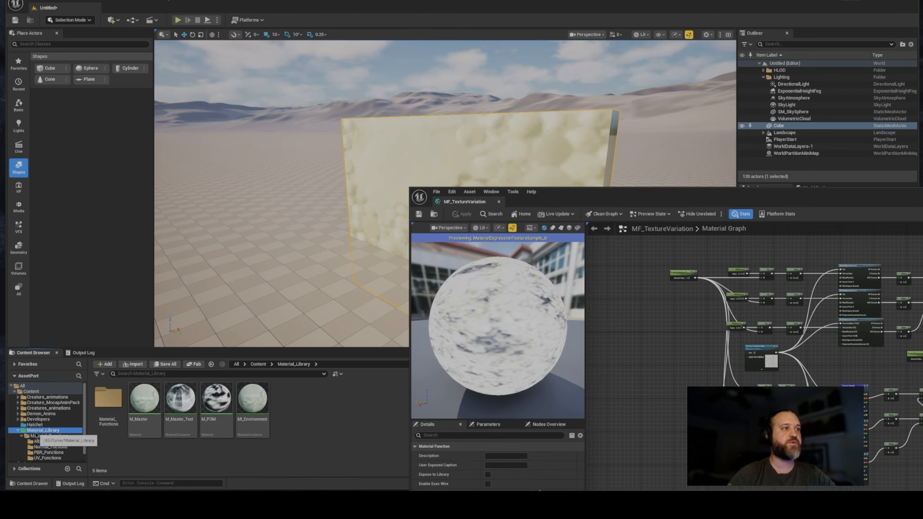
left_click(148, 402)
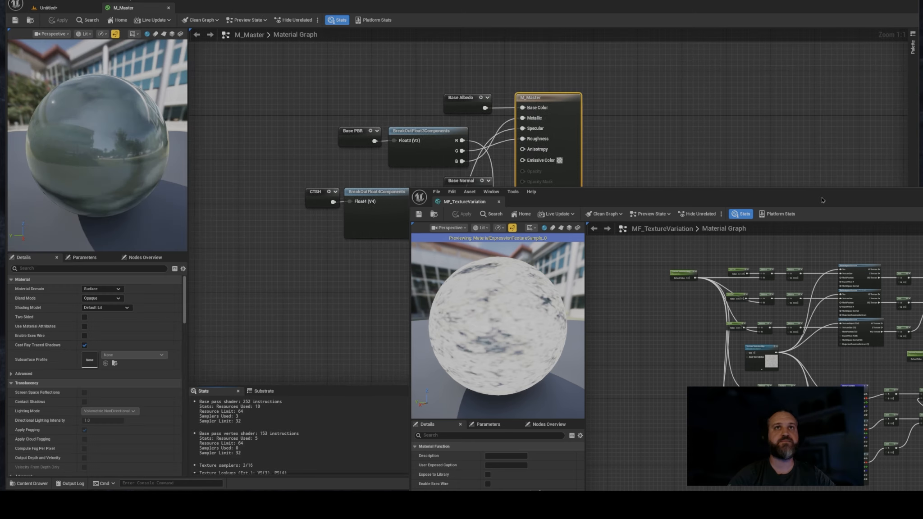
- Examine how M_Master's parameters are grouped, with the parameter name column widened enough to read the full names
left_click_drag(820, 197, 660, 97)
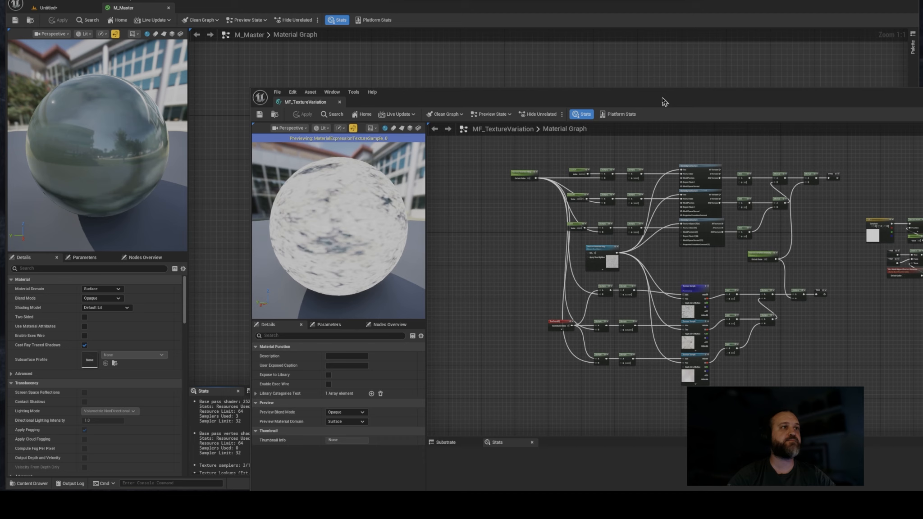
left_click(93, 261)
left_click_drag(495, 96, 899, 72)
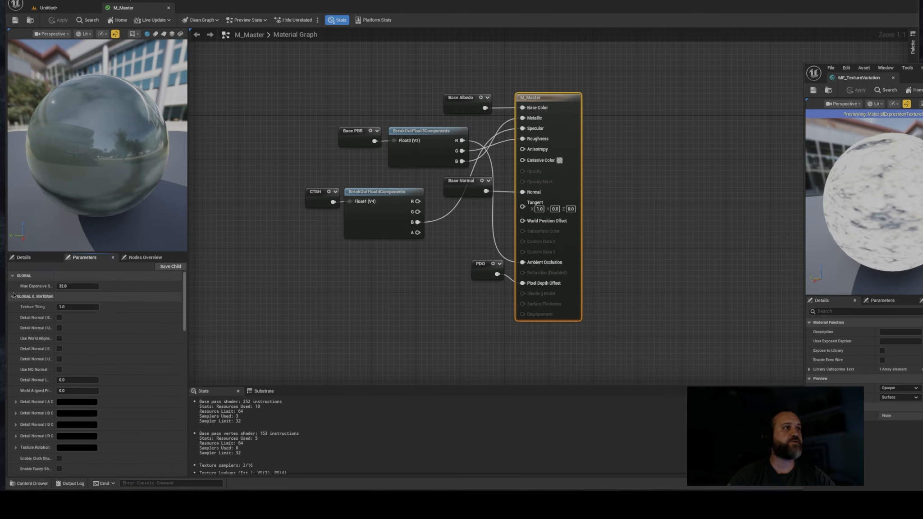
left_click_drag(56, 278, 129, 279)
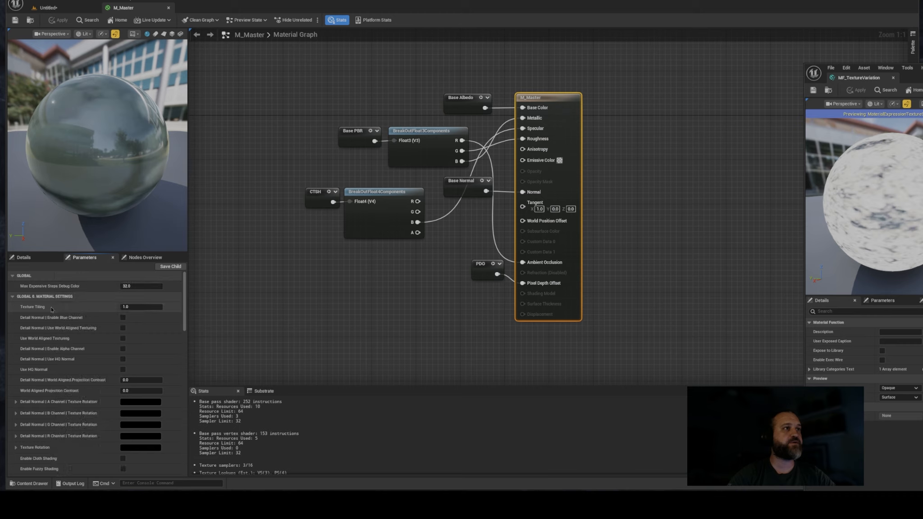
scroll(57, 331, "down", 4)
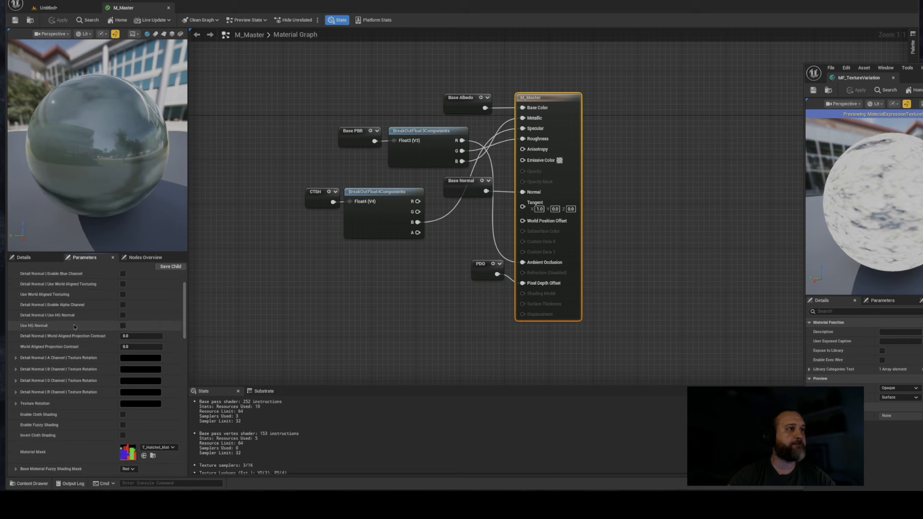
scroll(35, 301, "up", 4)
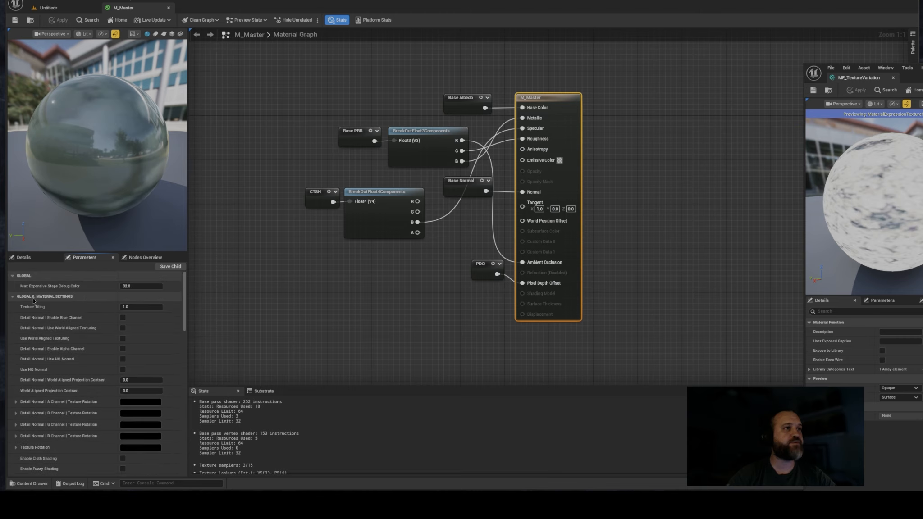
- Assign the Texture Variation Tiling parameter in MF_TextureVariation to a new group named "0.1 Material Settings | Texture Variation"
left_click_drag(906, 72, 276, 71)
left_click_drag(277, 138, 319, 169)
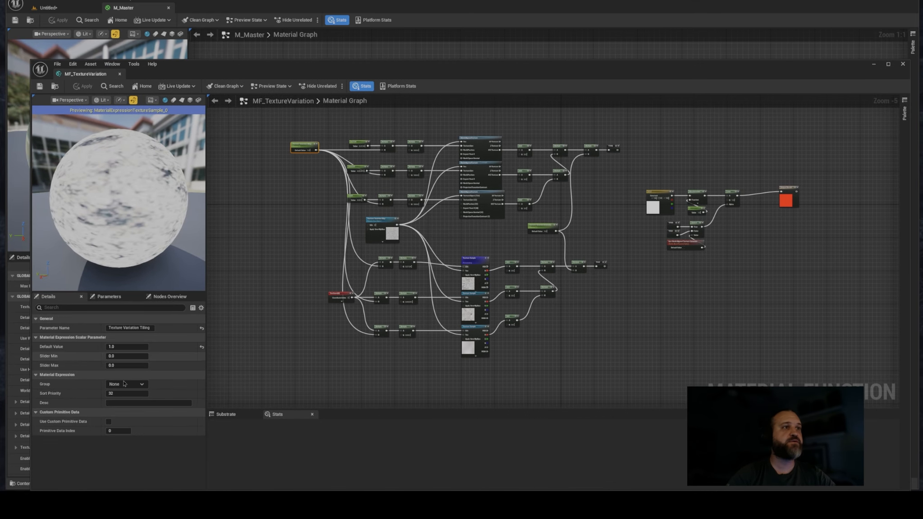
left_click(121, 385)
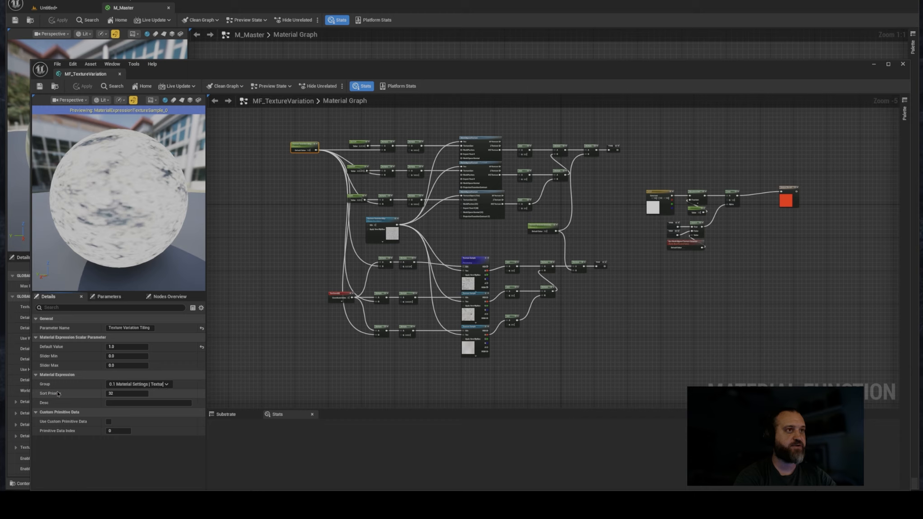
type("riation")
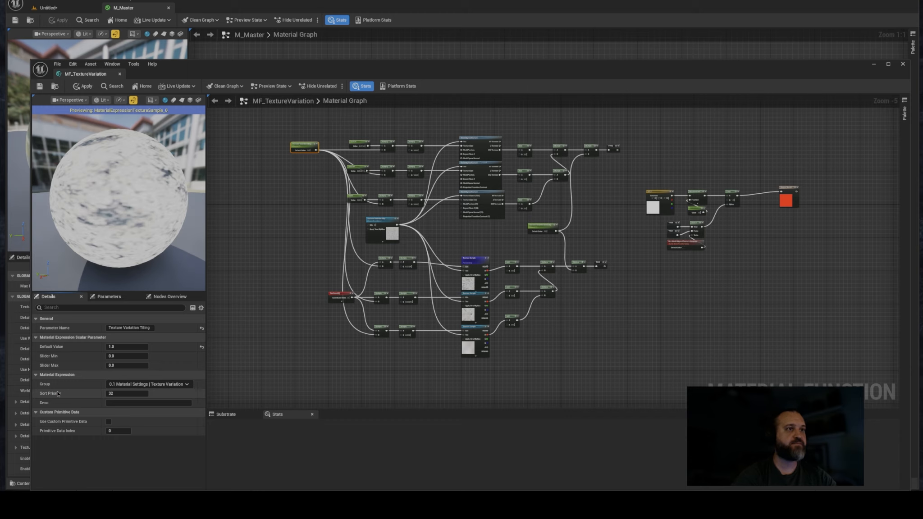
- Assign the Texture Variation Intensity parameter to the group "0.1 Material Settings | Texture Variation"
right_click_drag(286, 239, 312, 254)
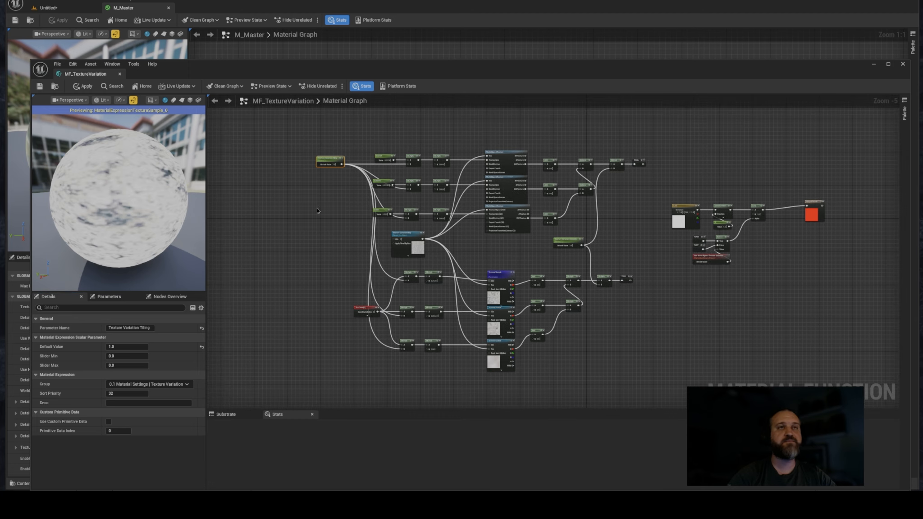
right_click_drag(319, 290, 285, 250)
right_click_drag(587, 221, 509, 243)
scroll(428, 225, "up", 3)
left_click_drag(431, 212, 470, 241)
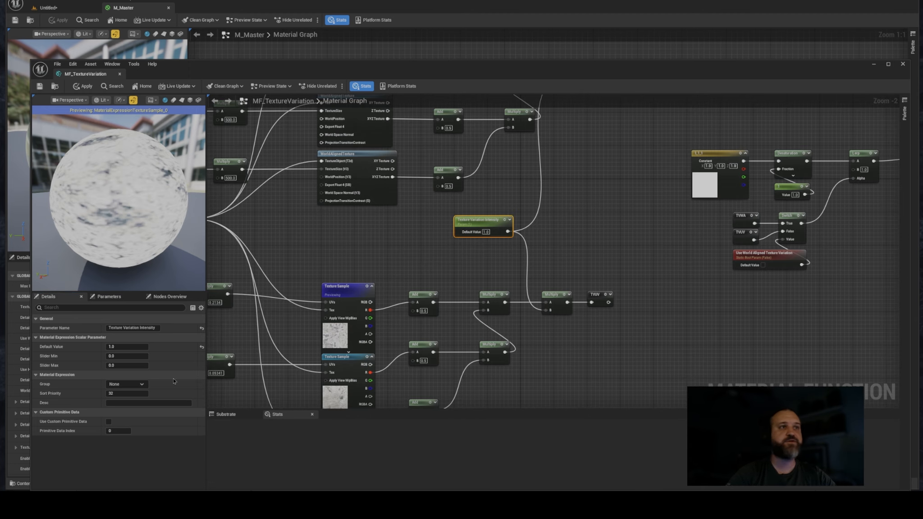
left_click(142, 385)
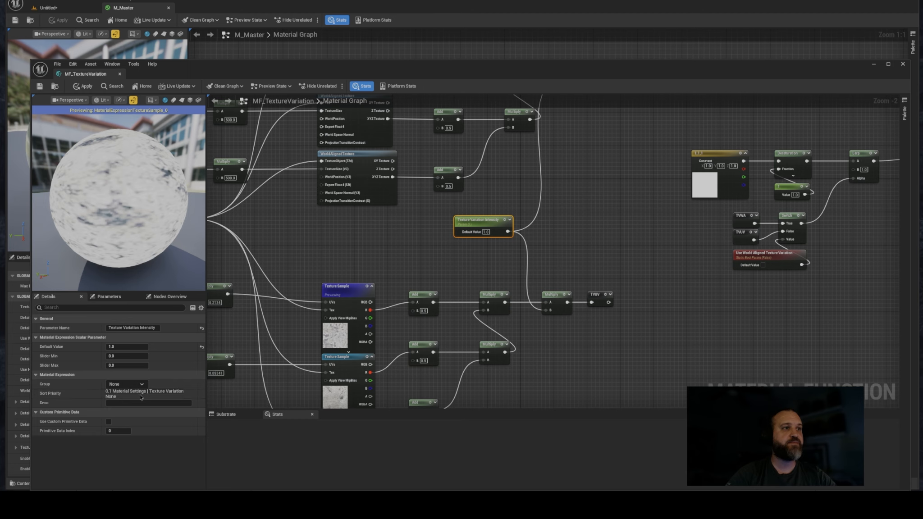
left_click(141, 392)
- Assign the Texture Variation Map parameter to the group "0.1 Material Settings | Texture Variation"
right_click_drag(216, 234, 420, 254)
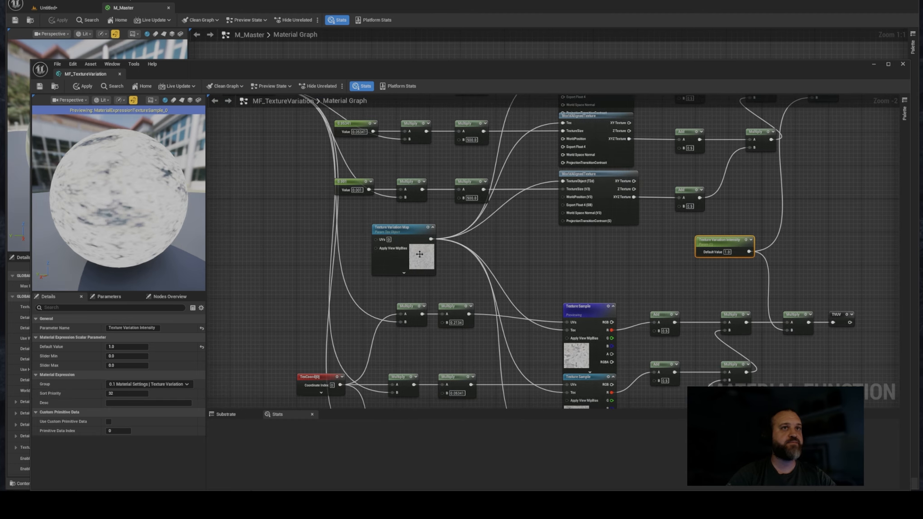
left_click(401, 237)
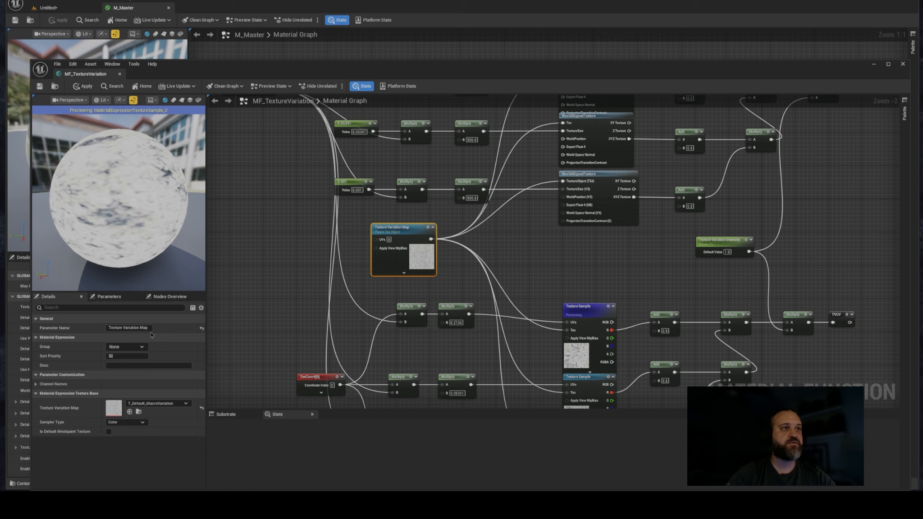
left_click(136, 346)
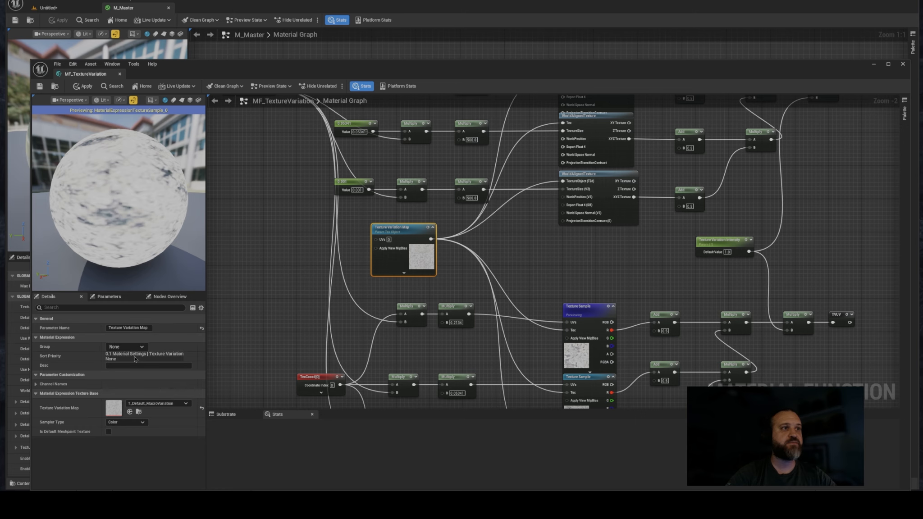
left_click(145, 354)
- Convert the white 1,1,1 constant feeding the Desaturation node to a parameter named Texture Variation Contrast
right_click_drag(287, 265, 243, 268)
left_click(562, 177)
right_click_drag(509, 253, 425, 254)
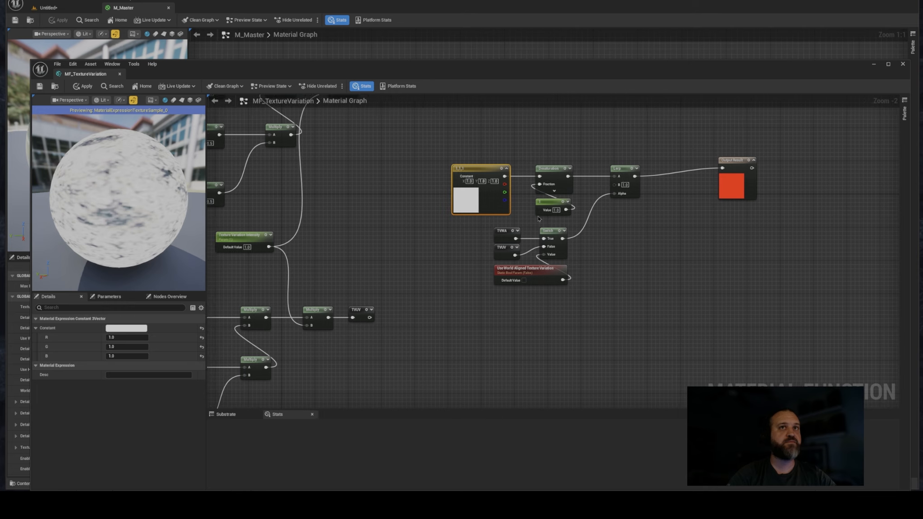
right_click(485, 170)
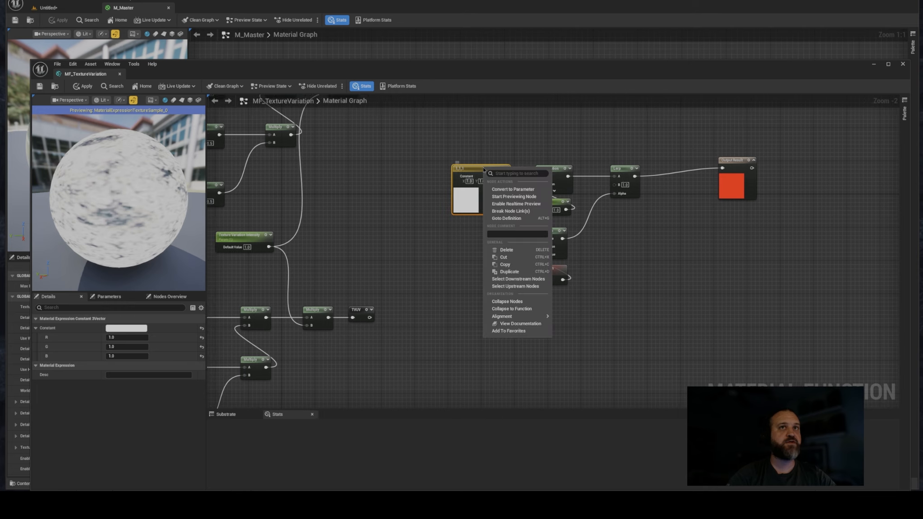
left_click(512, 189)
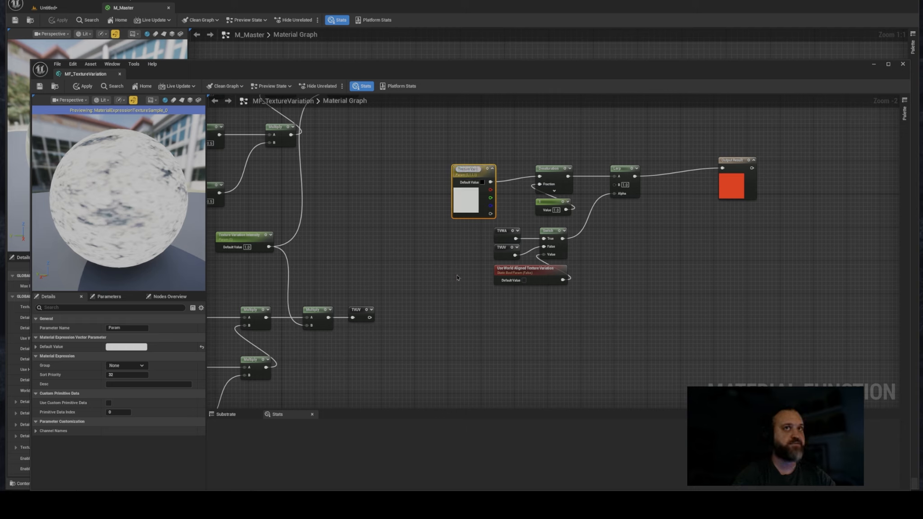
type("Texture Variation Col")
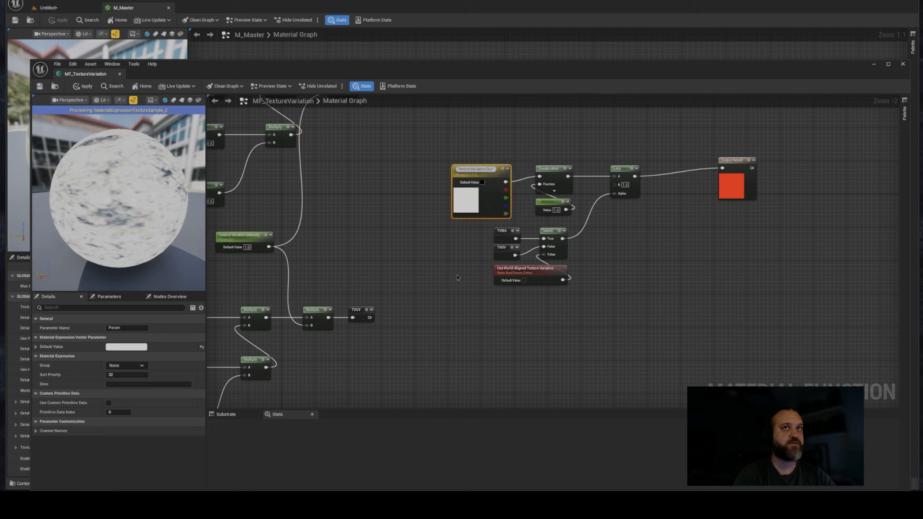
type("orast")
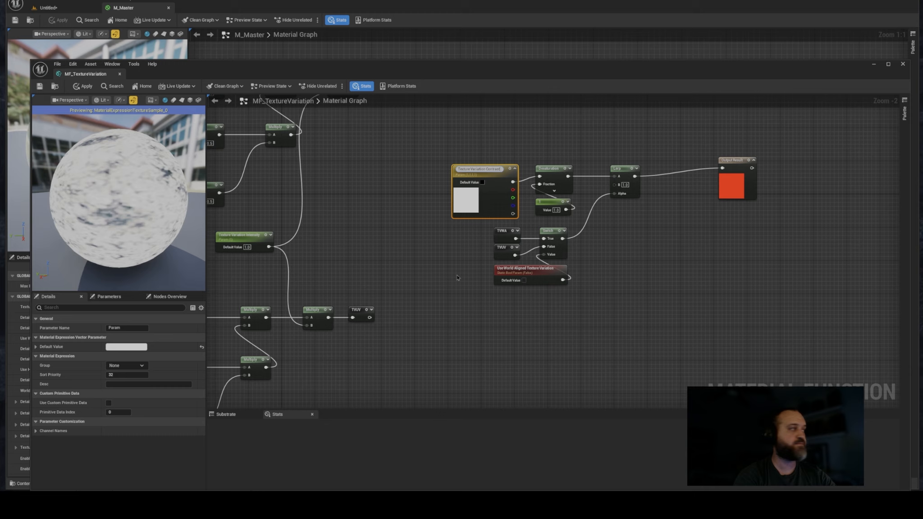
key("Return")
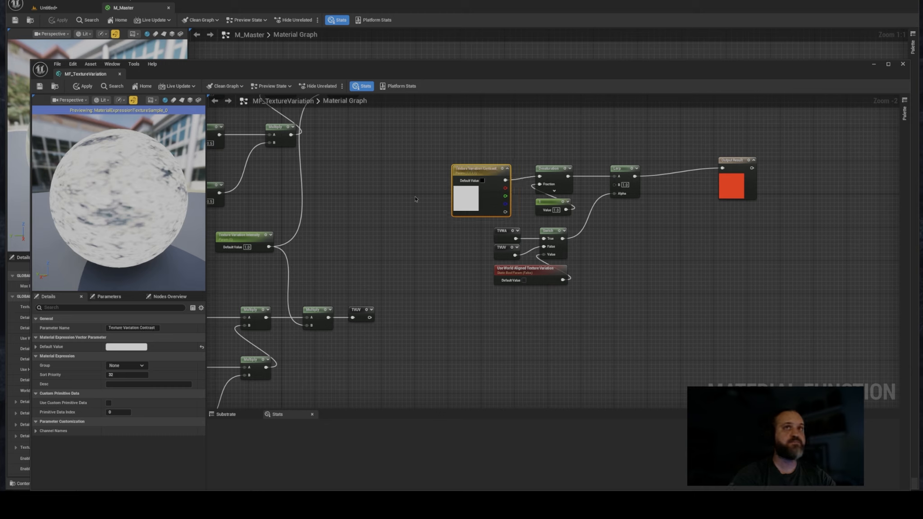
- Align the Texture Variation Contrast node with the Desaturation node and assign it to the group "0.1 Material Settings | Texture Variation"
left_click_drag(494, 173, 494, 168)
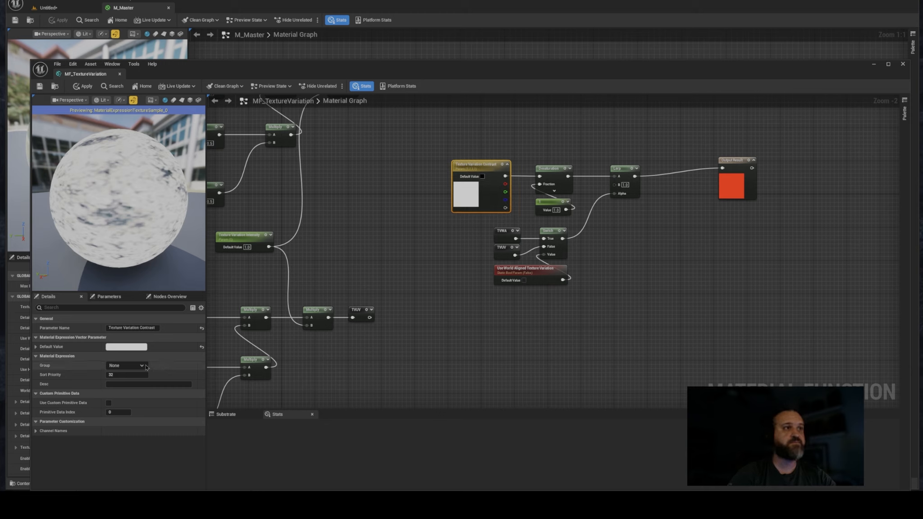
left_click(126, 366)
left_click(134, 374)
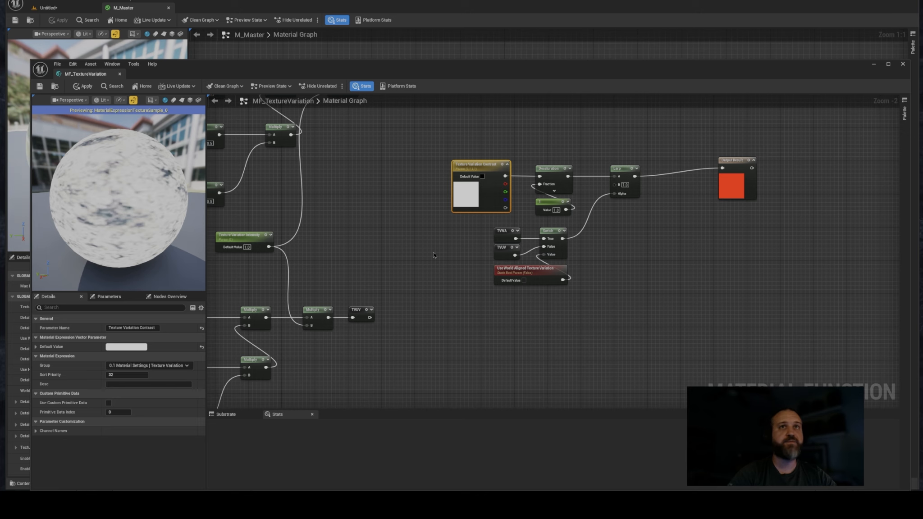
- Assign the Use World Aligned Texture Variation parameter to the group "0.1 Material Settings | Texture Variation"
right_click_drag(477, 287, 394, 272)
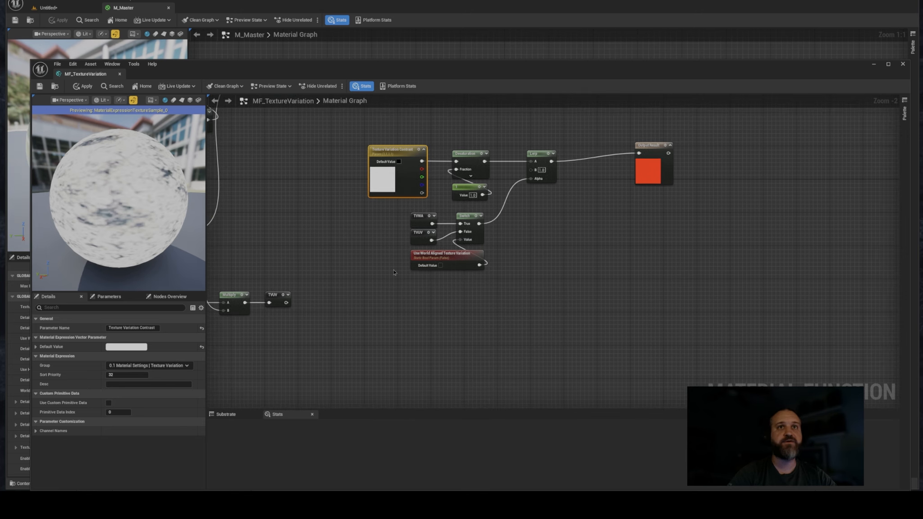
left_click(132, 366)
left_click(133, 373)
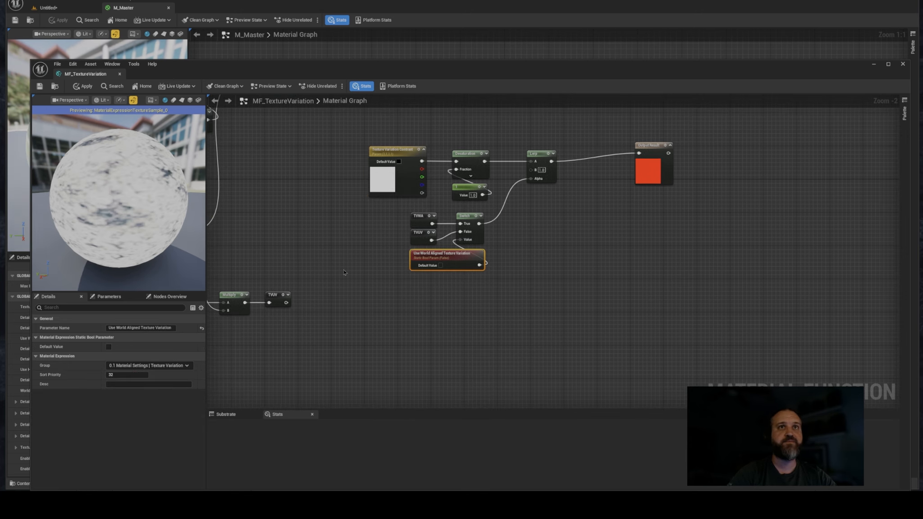
- Review the texture variation parameter group in the function's parameter list, widening the name column to read the full names
right_click_drag(358, 254, 774, 319)
scroll(548, 278, "down", 1)
right_click_drag(589, 327, 616, 265)
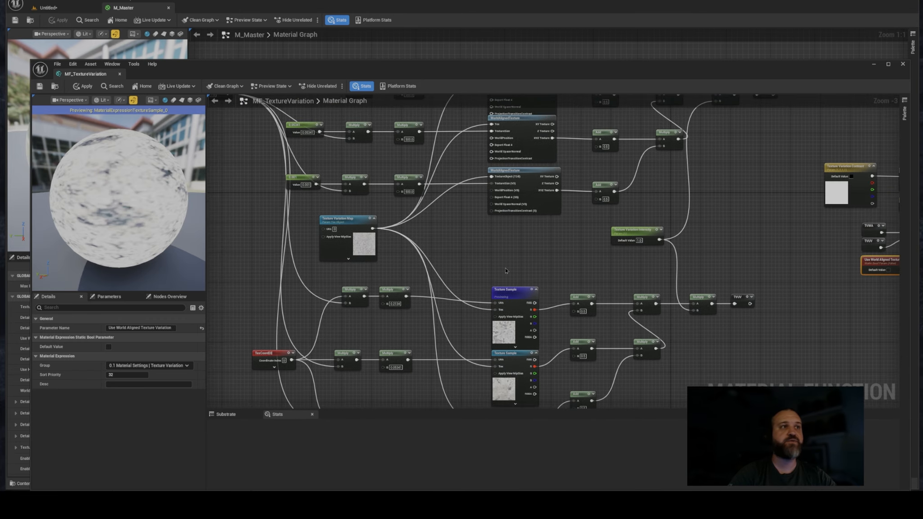
right_click_drag(307, 239, 379, 288)
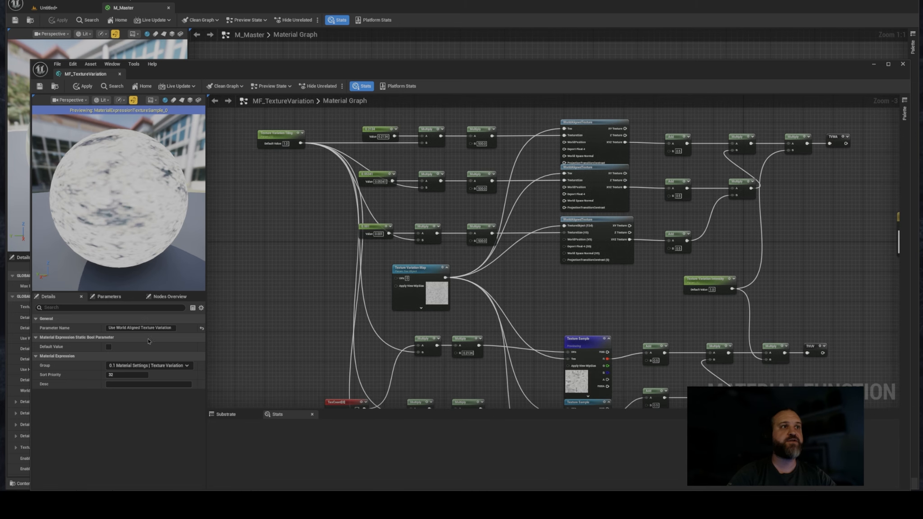
left_click(108, 297)
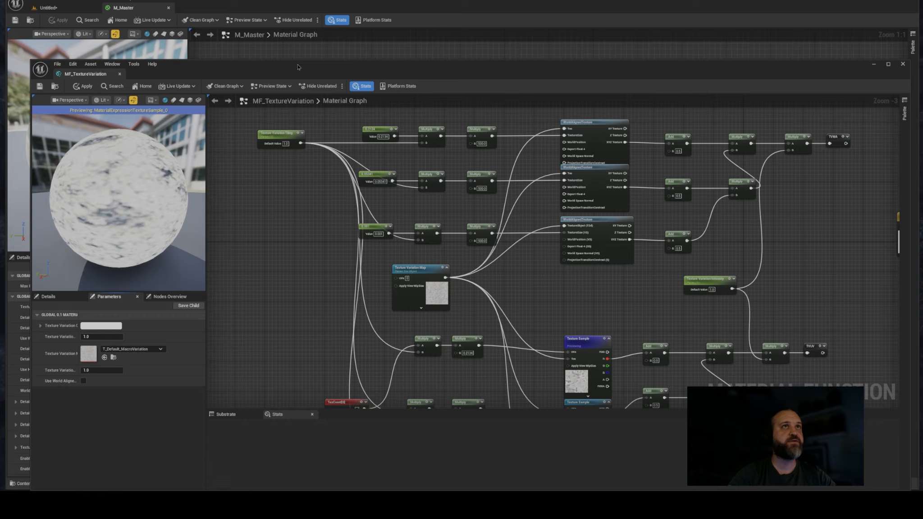
left_click_drag(300, 65, 280, 39)
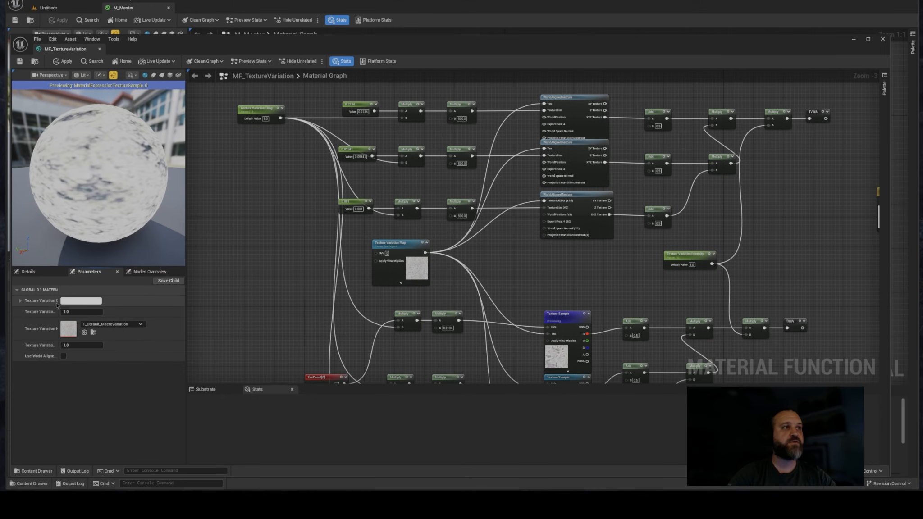
left_click_drag(58, 290, 94, 315)
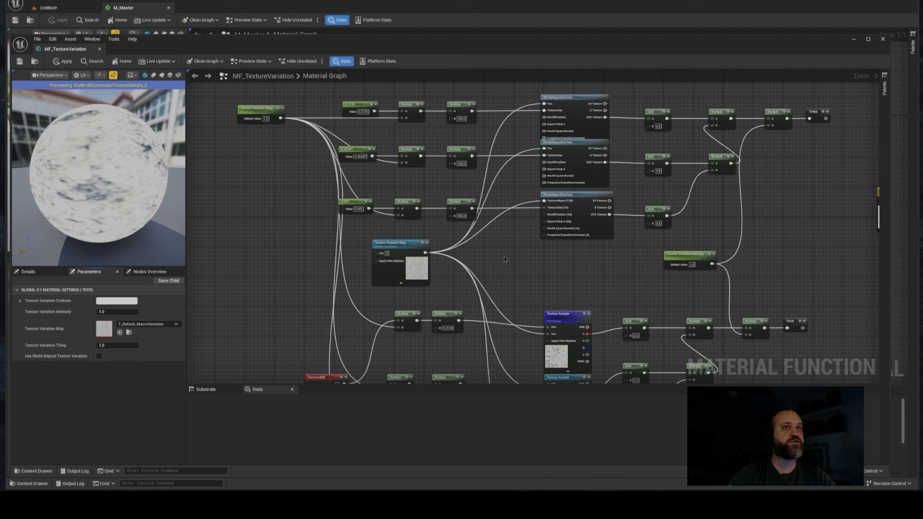
- Set the sort priority of Use World Aligned Texture Variation to 0 and of Texture Variation Map to 1
right_click_drag(671, 248, 291, 169)
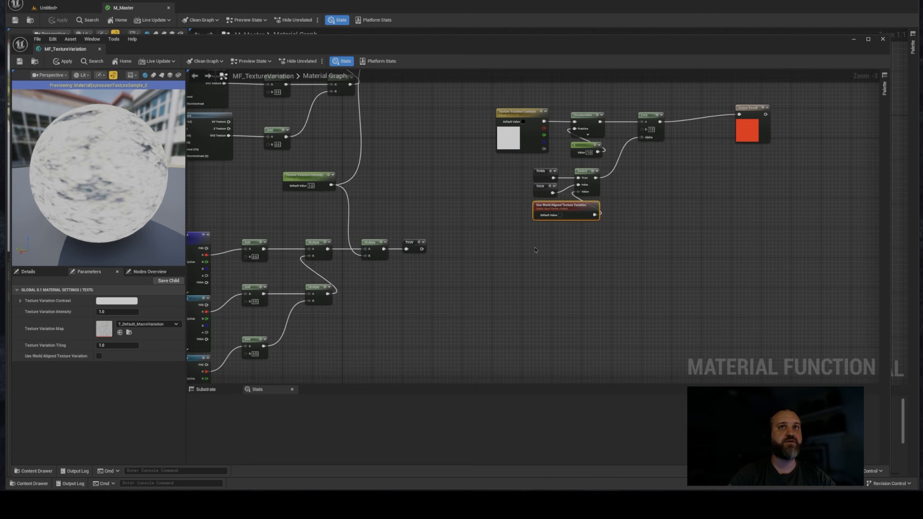
left_click(563, 208)
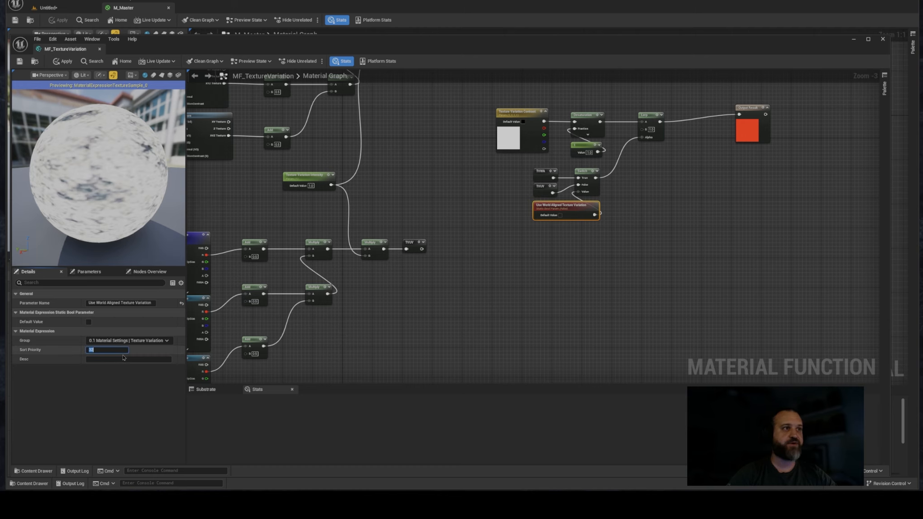
right_click_drag(234, 211, 428, 230)
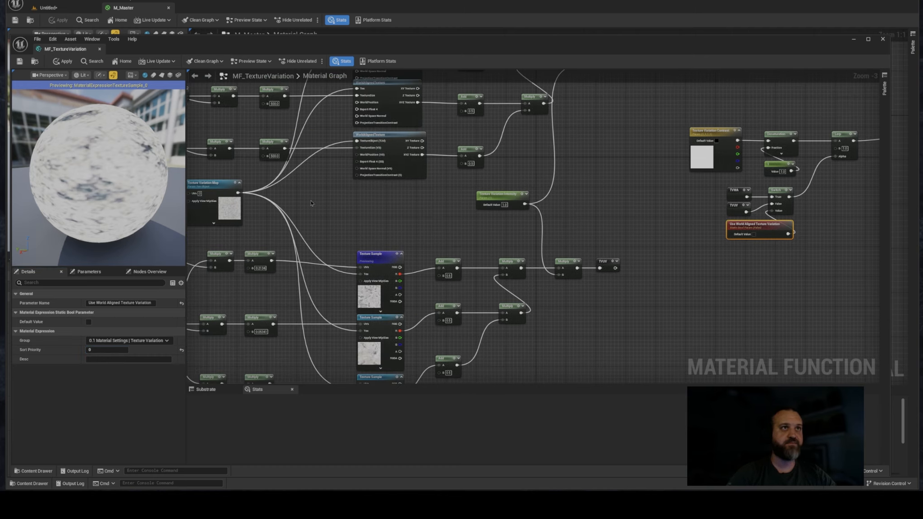
left_click(222, 182)
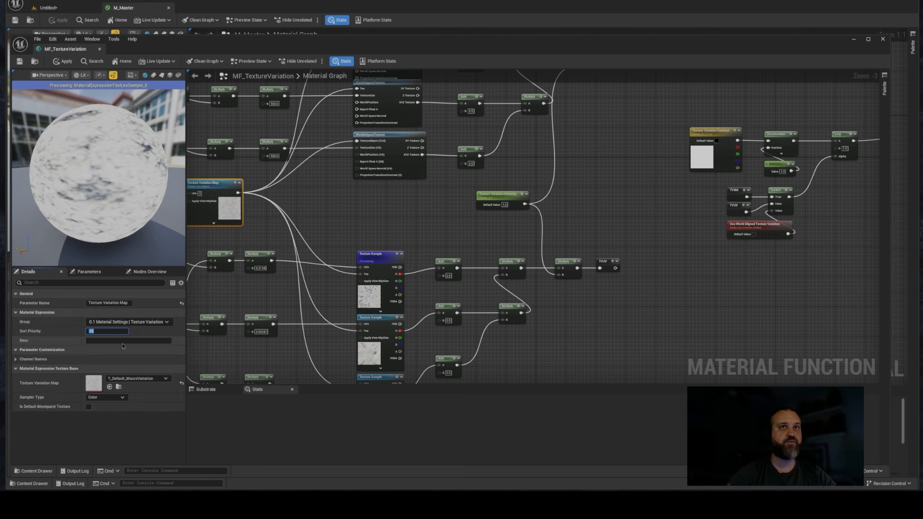
scroll(339, 320, "down", 1)
right_click_drag(393, 209, 543, 238)
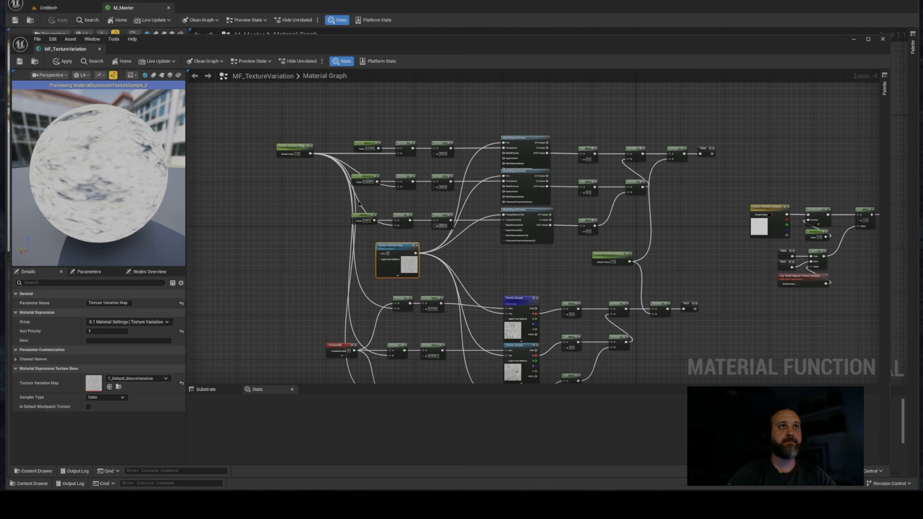
- Change the sort priorities of the Texture Variation Tiling and Texture Variation Intensity parameters
left_click(295, 163)
left_click(294, 148)
left_click(109, 369)
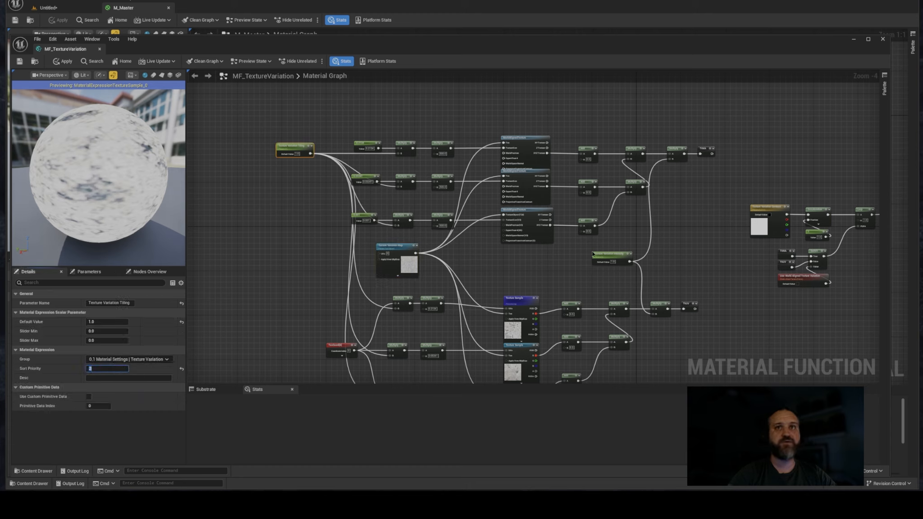
left_click(607, 254)
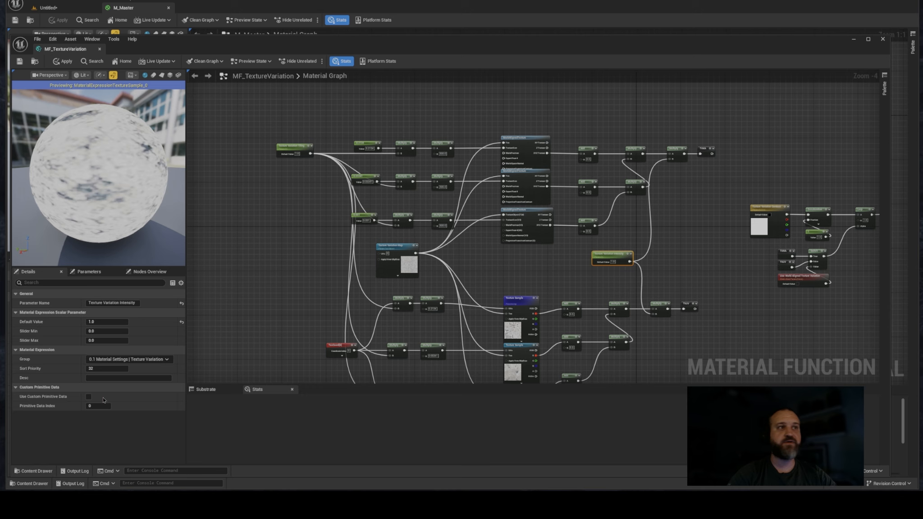
left_click(106, 369)
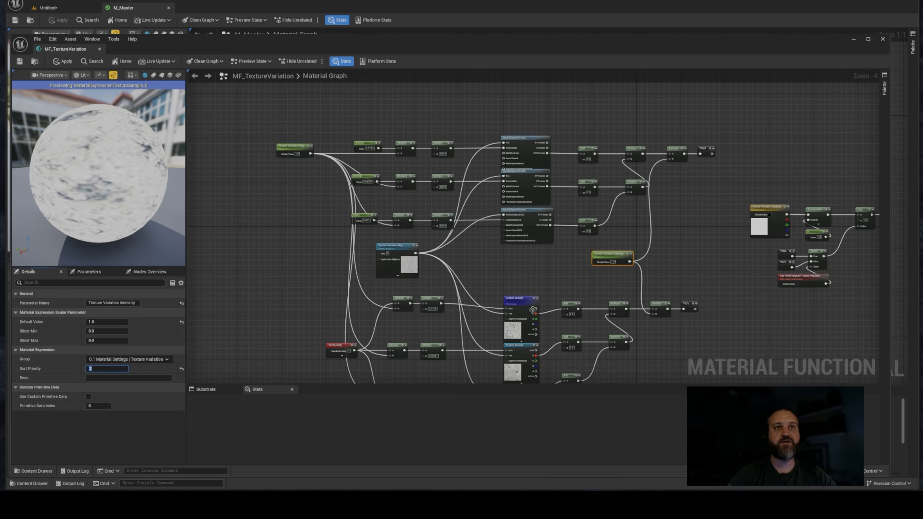
- Change the sort priority of the Texture Variation Contrast parameter and apply the material function changes
right_click_drag(757, 231, 594, 229)
left_click(593, 229)
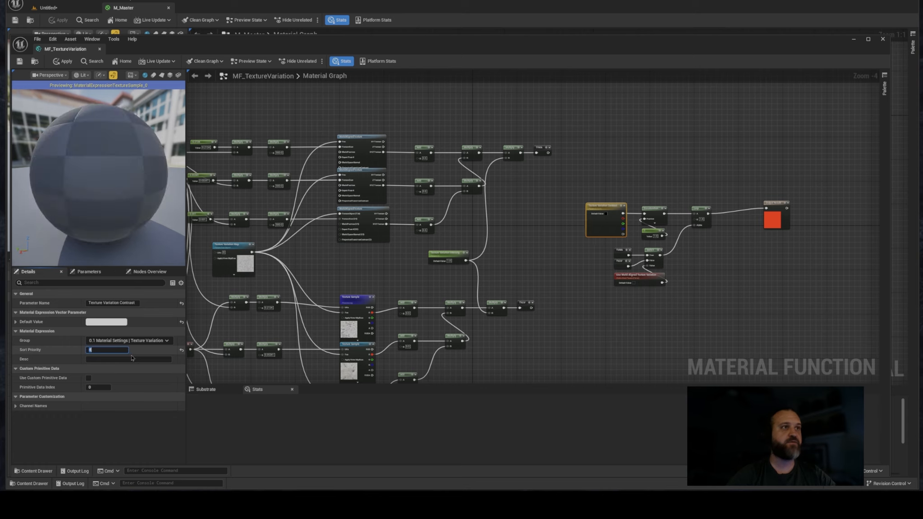
left_click(504, 238)
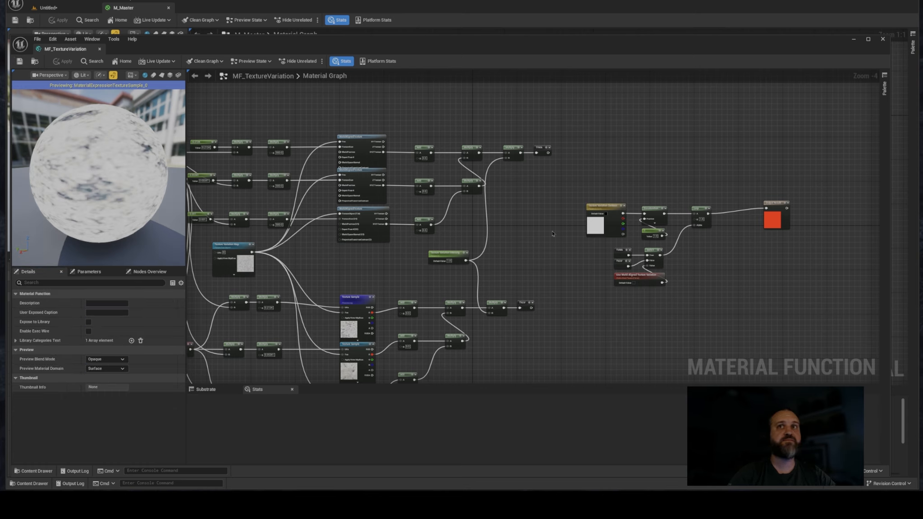
- Straighten the connections from Texture Variation Contrast through Desaturation and Lerp to Output Result, and close the MF_TextureVariation editor
right_click_drag(553, 233, 599, 196)
left_click_drag(604, 140, 858, 190)
key("q")
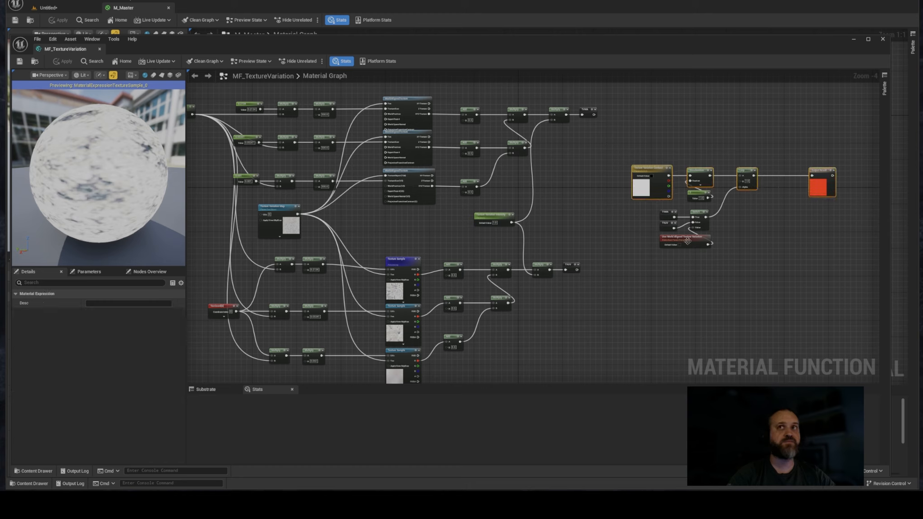
left_click(649, 265)
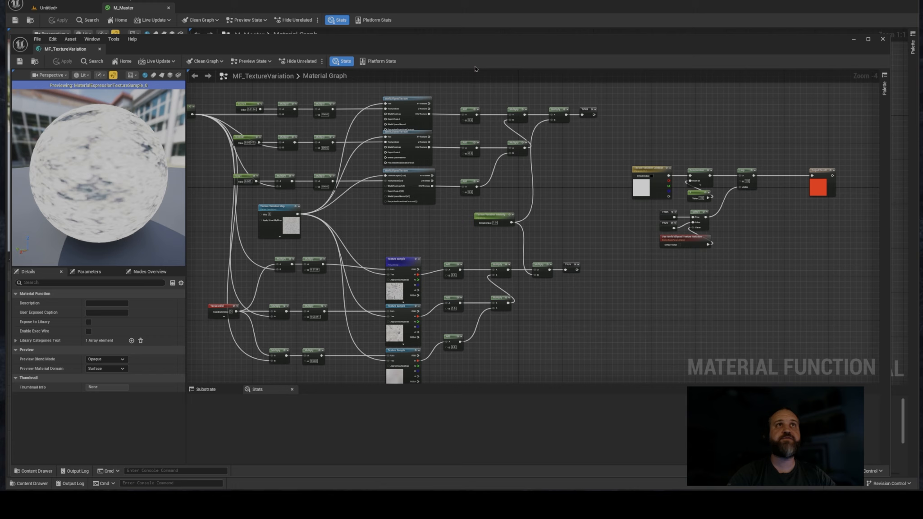
left_click(882, 40)
- In M_Master, set the sampler source of the Texture Sample fed by Material Mask to Shared: Clamp
right_click_drag(455, 287, 592, 310)
scroll(546, 306, "down", 3)
right_click_drag(417, 314, 571, 100)
scroll(522, 144, "down", 1)
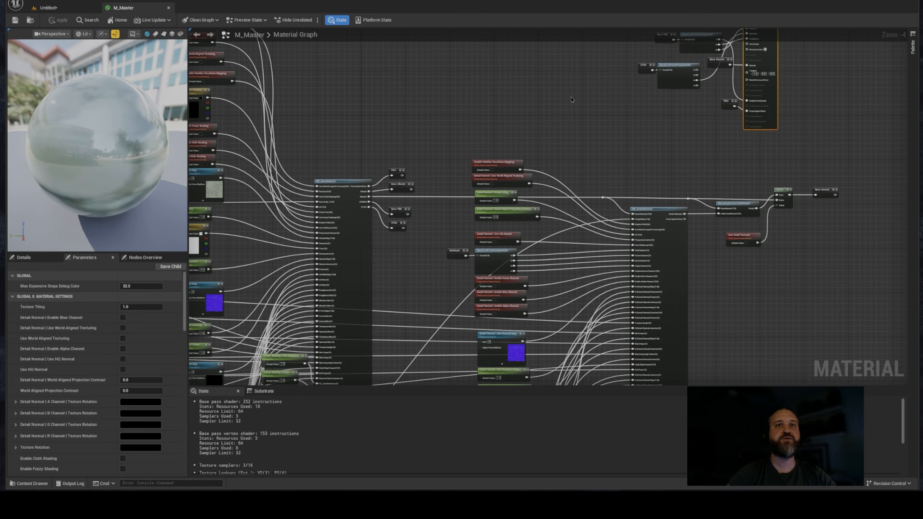
right_click_drag(449, 173, 520, 177)
right_click_drag(472, 276, 667, 105)
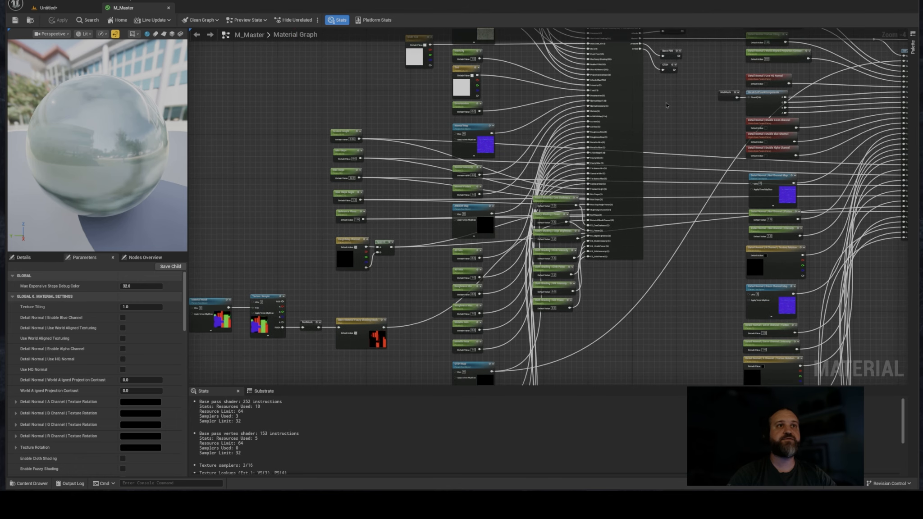
right_click_drag(362, 227, 498, 143)
scroll(322, 230, "up", 4)
left_click(369, 211)
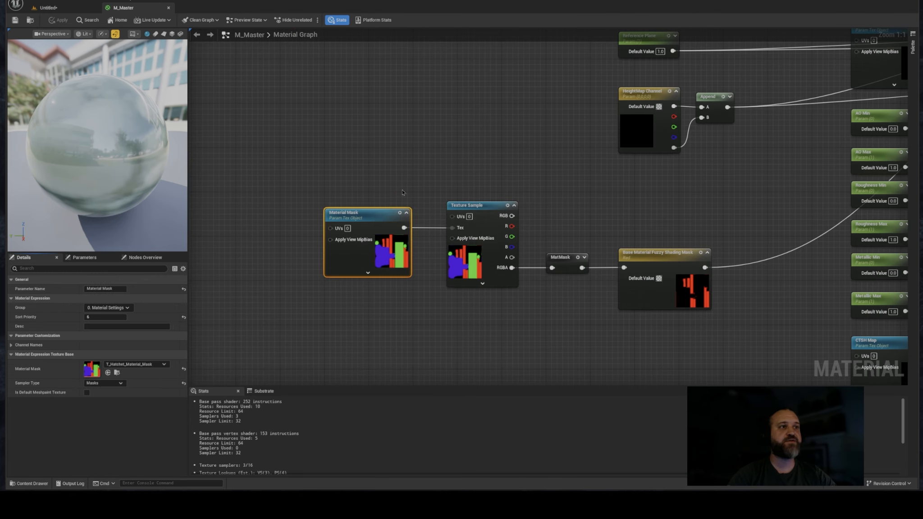
right_click_drag(402, 193, 367, 198)
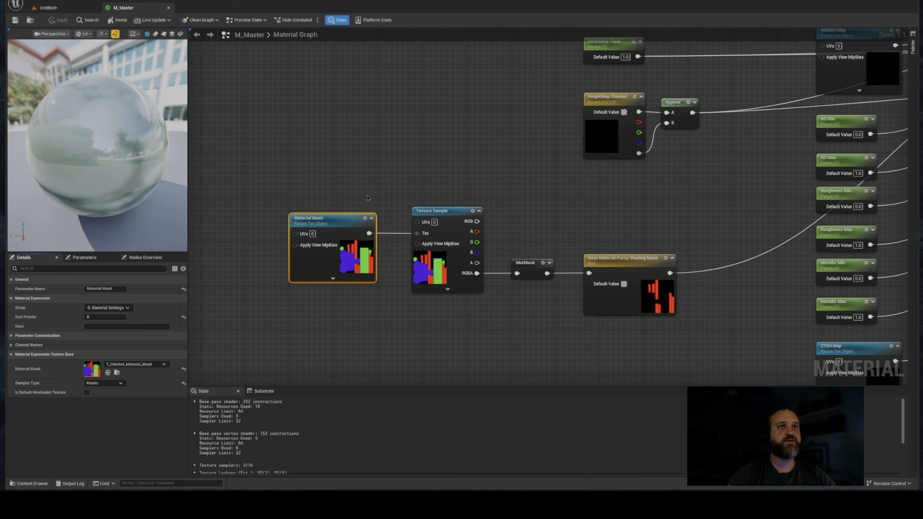
left_click(444, 210)
right_click_drag(444, 210, 370, 200)
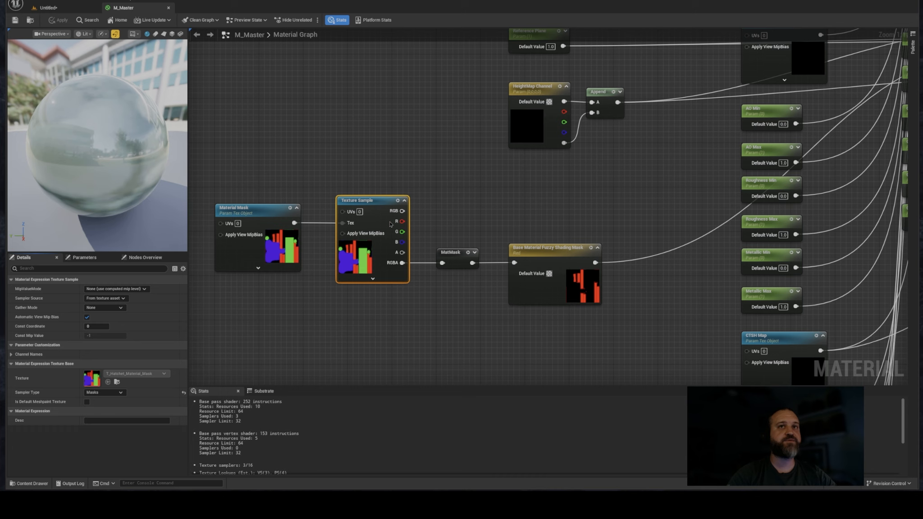
right_click_drag(371, 319, 381, 325)
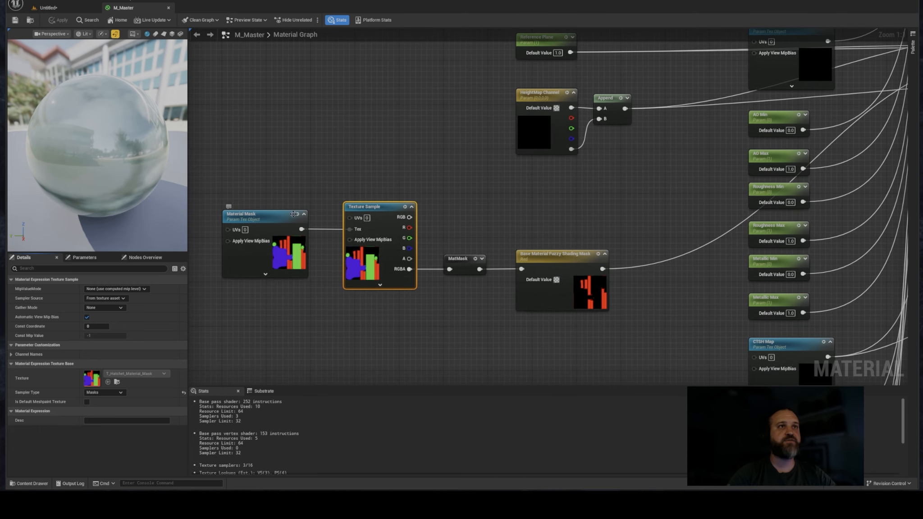
left_click(124, 299)
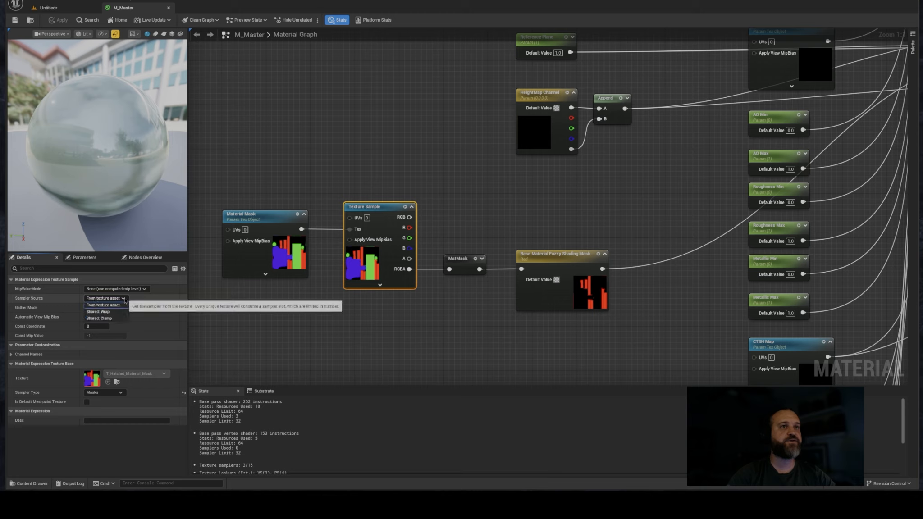
left_click(105, 319)
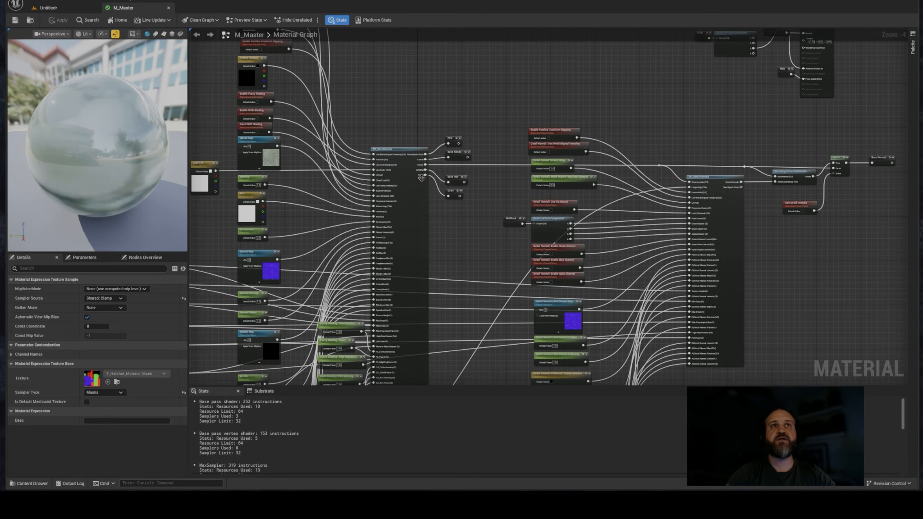
- Examine the MF_BaseMaterial outputs and how its normals pass through MF_DetailNormals to the Base Normal reroute
scroll(421, 178, "up", 3)
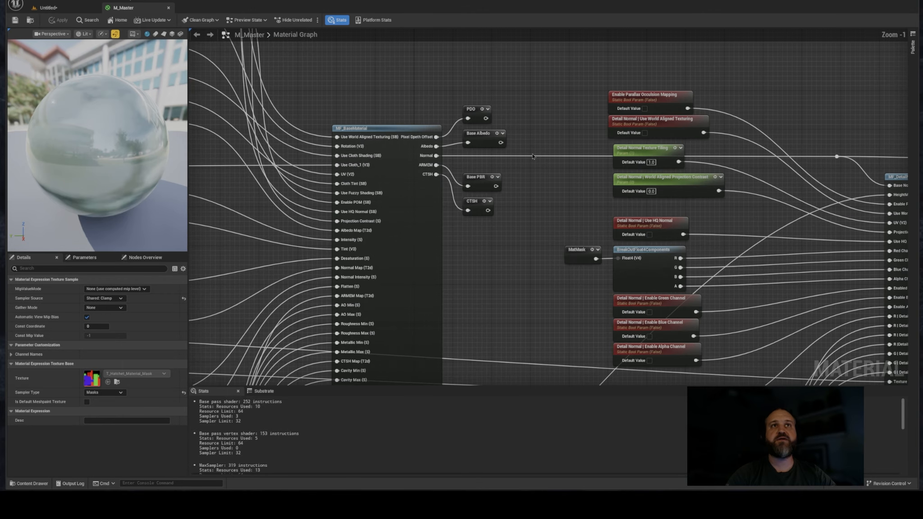
scroll(531, 151, "down", 4)
right_click_drag(531, 151, 487, 157)
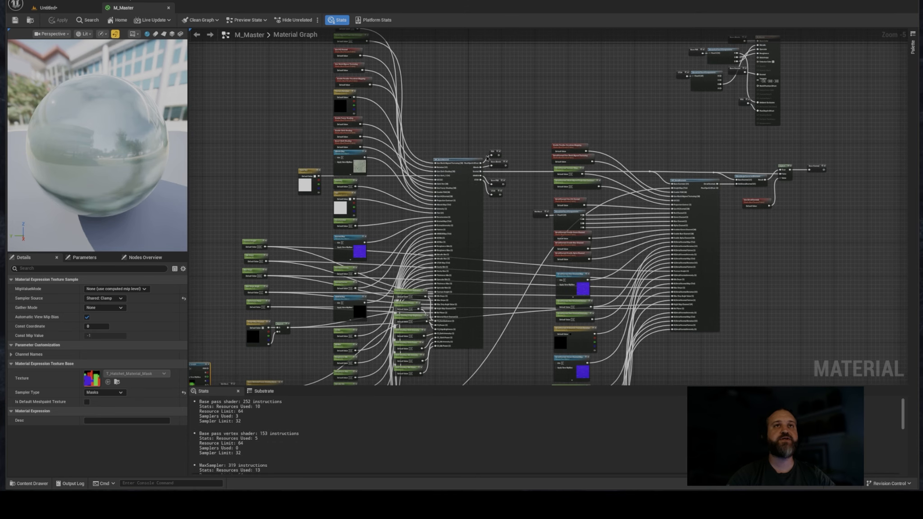
scroll(488, 158, "up", 3)
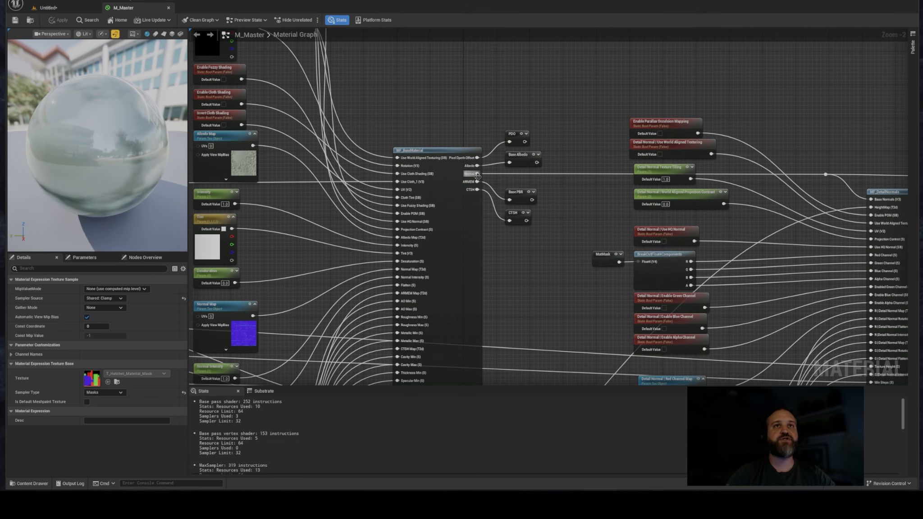
right_click_drag(538, 136, 491, 132)
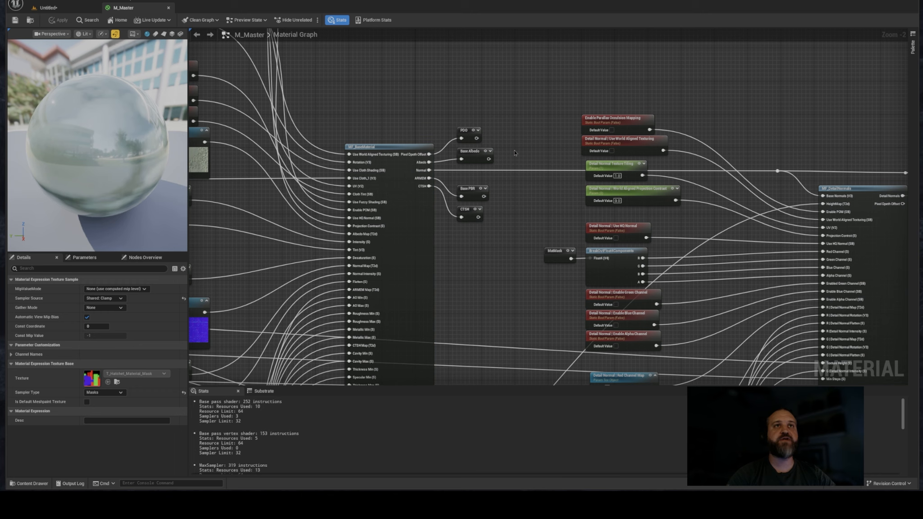
mouse_move(532, 166)
right_mouse_down()
mouse_move(506, 325)
mouse_move(519, 166)
right_mouse_up()
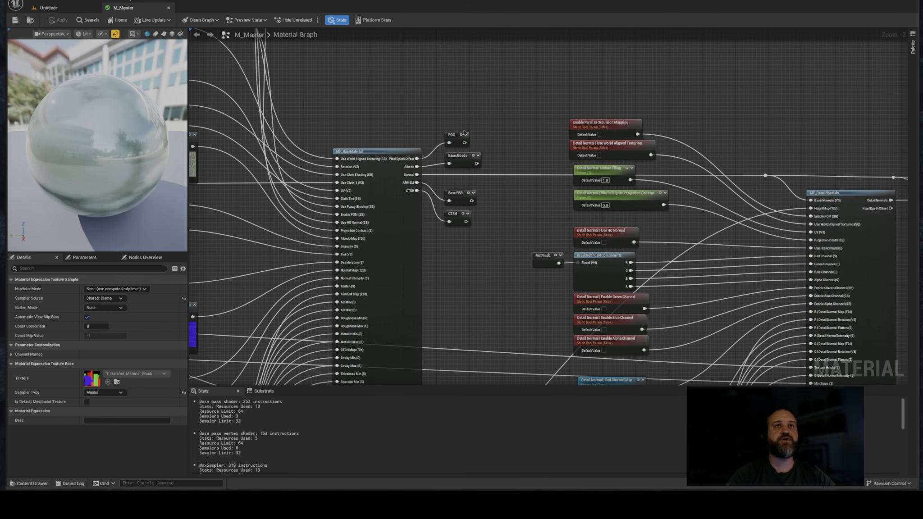
right_click_drag(465, 132, 527, 266)
scroll(597, 176, "down", 3)
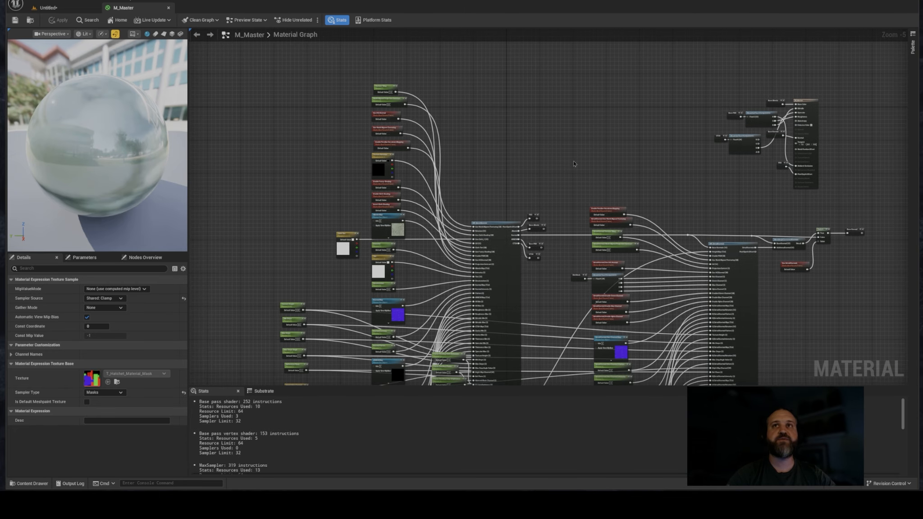
scroll(575, 163, "up", 3)
right_click_drag(458, 173, 497, 152)
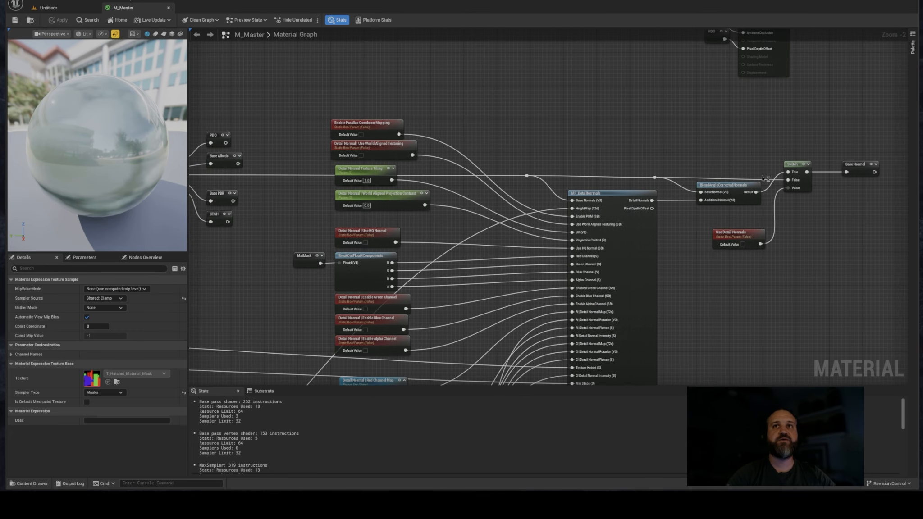
right_click_drag(586, 159, 610, 145)
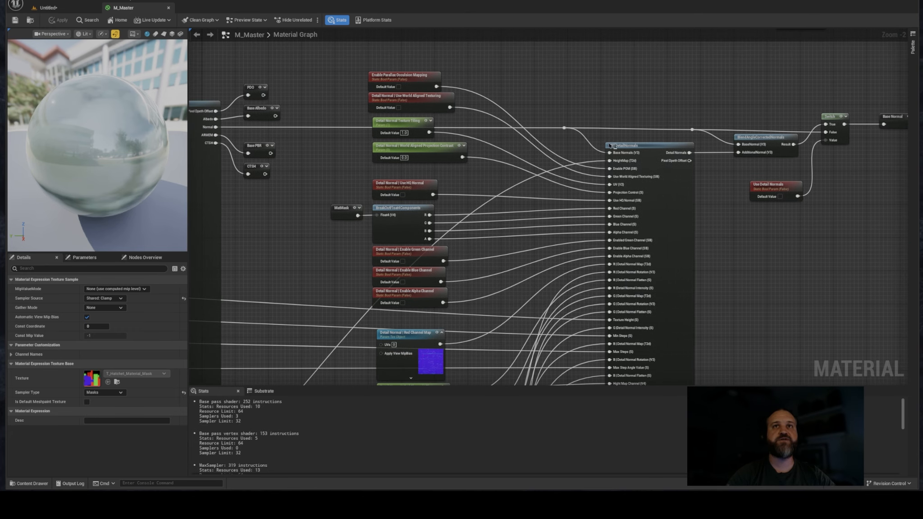
right_click_drag(558, 111, 505, 111)
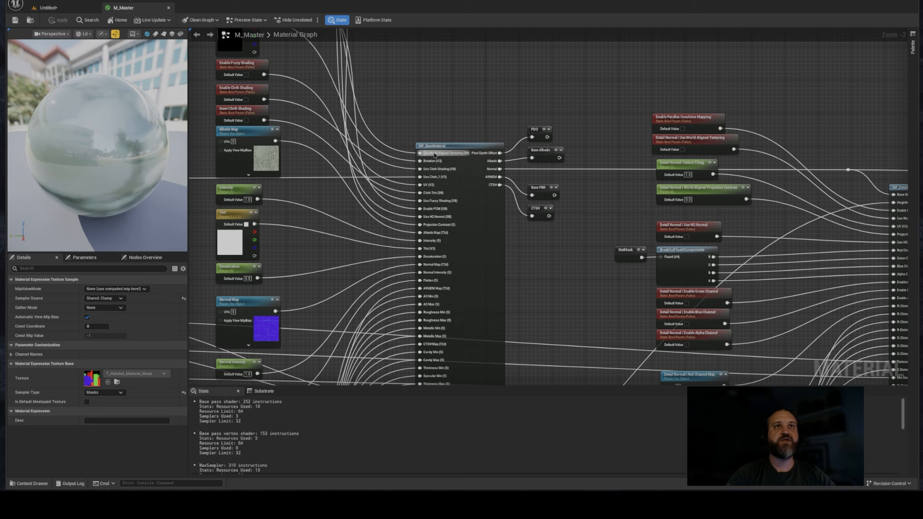
left_click(457, 146)
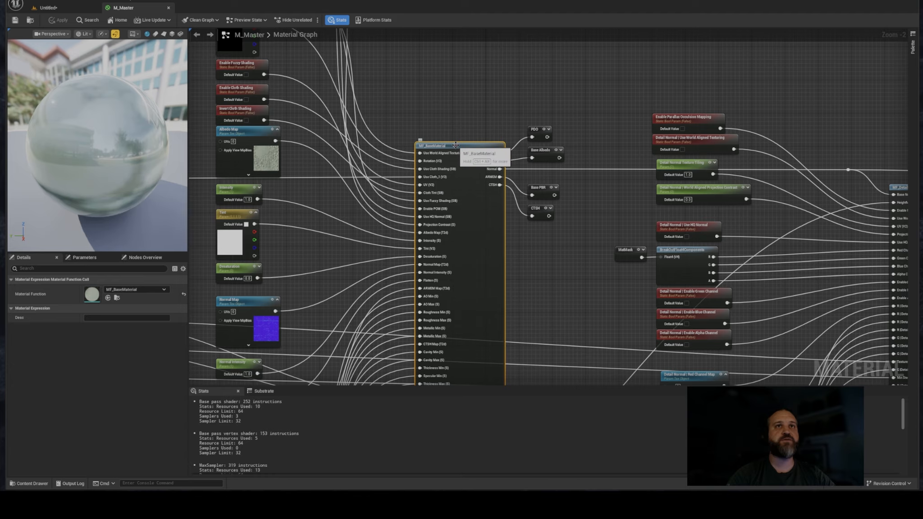
- Open the MF_BaseMaterial function and examine its albedo, normal, ARMEM and CTSH sections and their output nodes
double_click(456, 145)
right_click_drag(628, 201, 607, 30)
scroll(563, 124, "down", 5)
right_click_drag(535, 228, 627, 149)
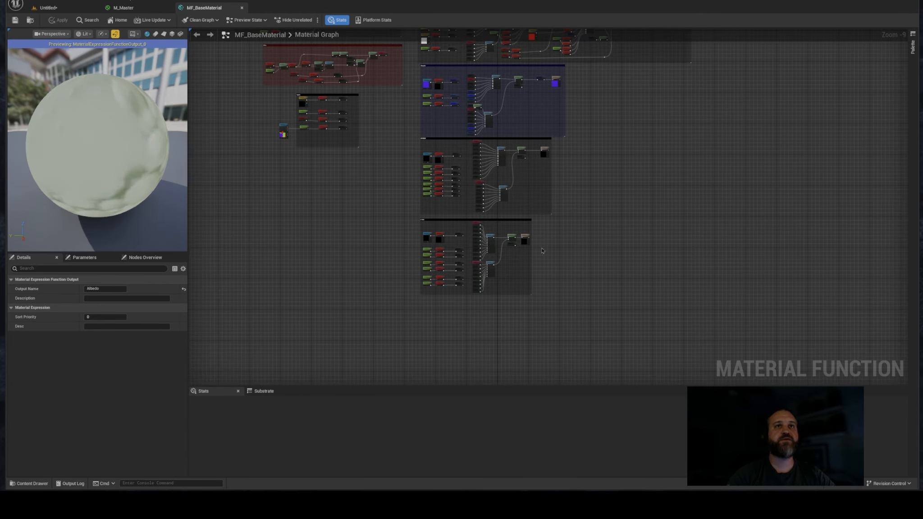
scroll(540, 245, "up", 6)
right_click_drag(552, 222, 556, 237)
right_click_drag(439, 210, 532, 209)
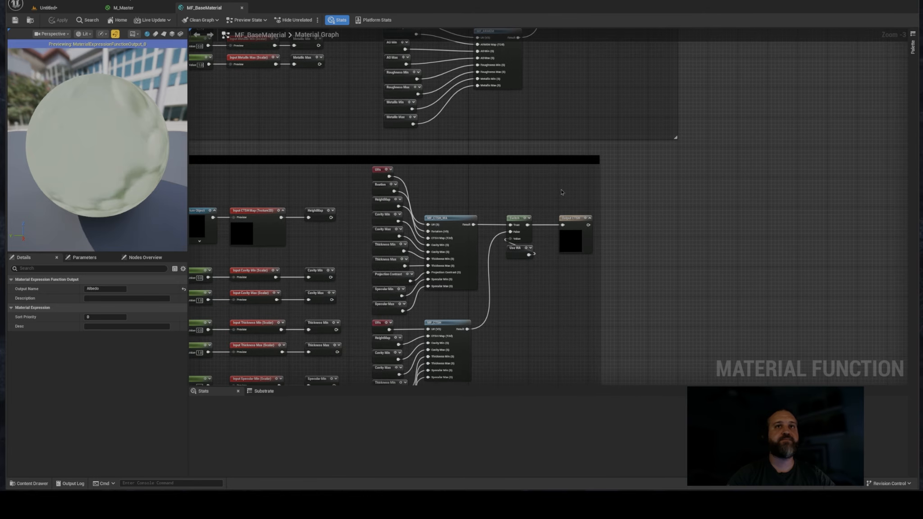
right_click_drag(534, 173, 429, 385)
right_click_drag(586, 67, 464, 369)
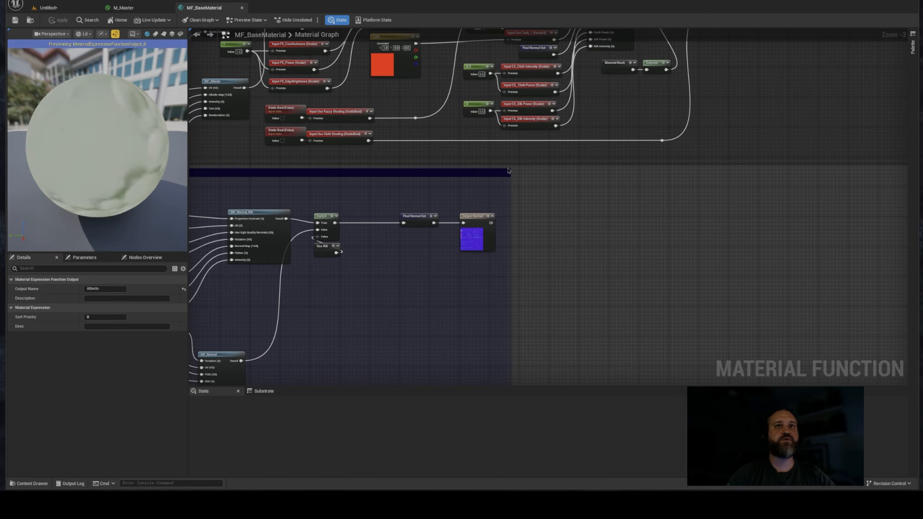
right_click_drag(674, 44, 510, 312)
right_click_drag(598, 298, 552, 169)
left_click(585, 295)
scroll(552, 169, "down", 2)
right_click_drag(529, 326, 491, 165)
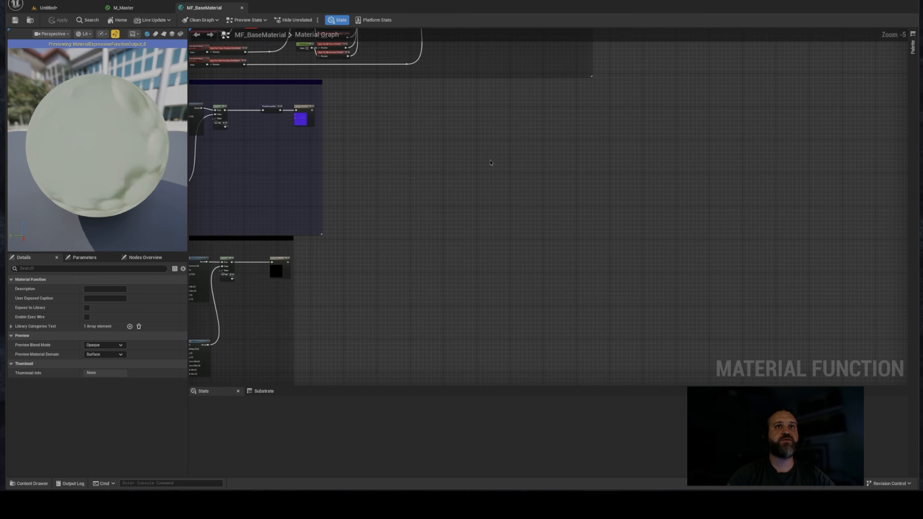
- Add a MakeMaterialAttributes node in the empty graph area beyond the Output Normal section
right_click(503, 157)
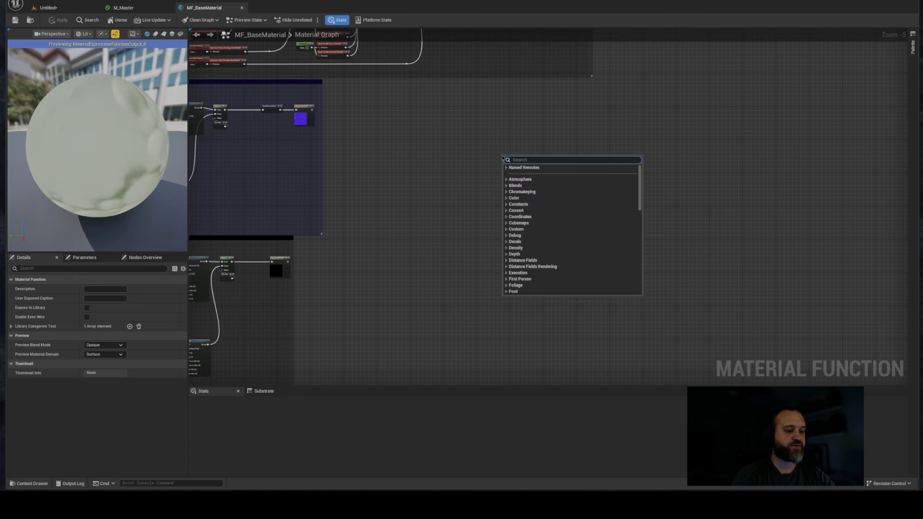
type("ma")
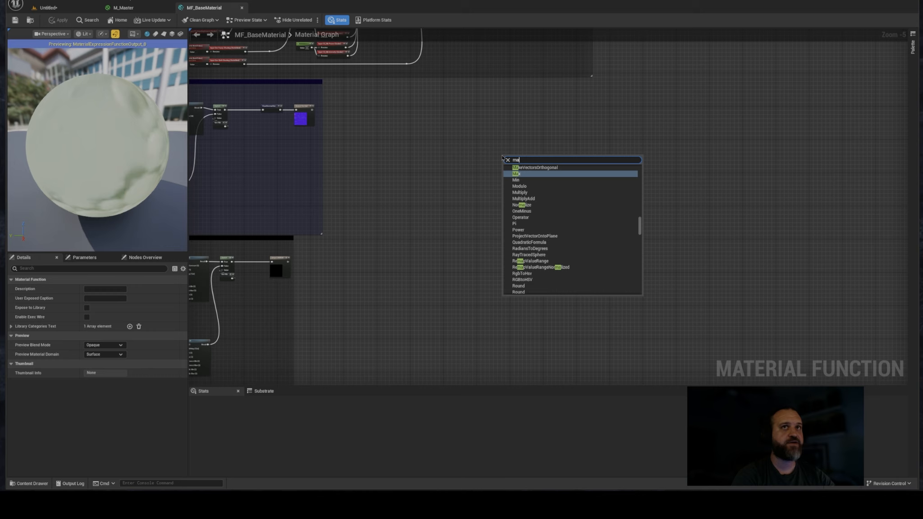
type("ke ma")
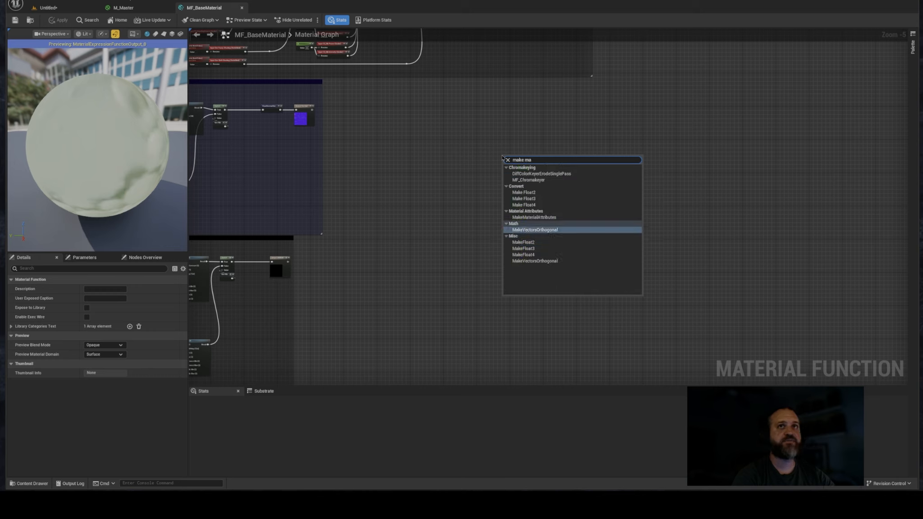
type("ter")
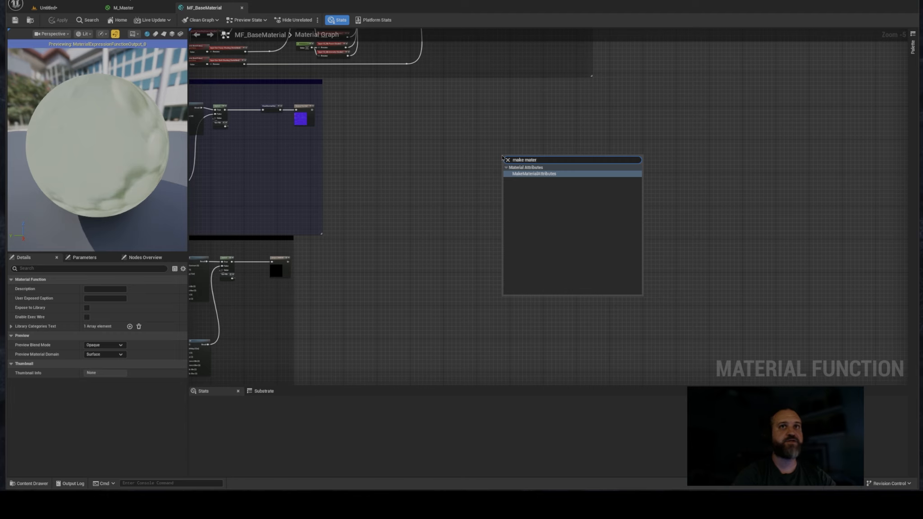
left_click(543, 174)
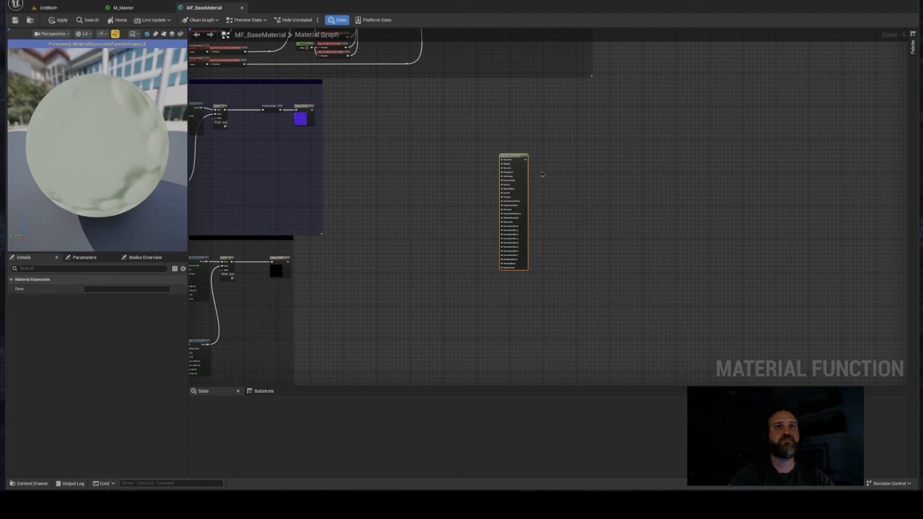
left_click_drag(513, 156, 514, 160)
- Disconnect Output Albedo from its Switch, move it beside MakeMaterialAttributes and feed it from that node's output
right_click_drag(517, 78, 534, 231)
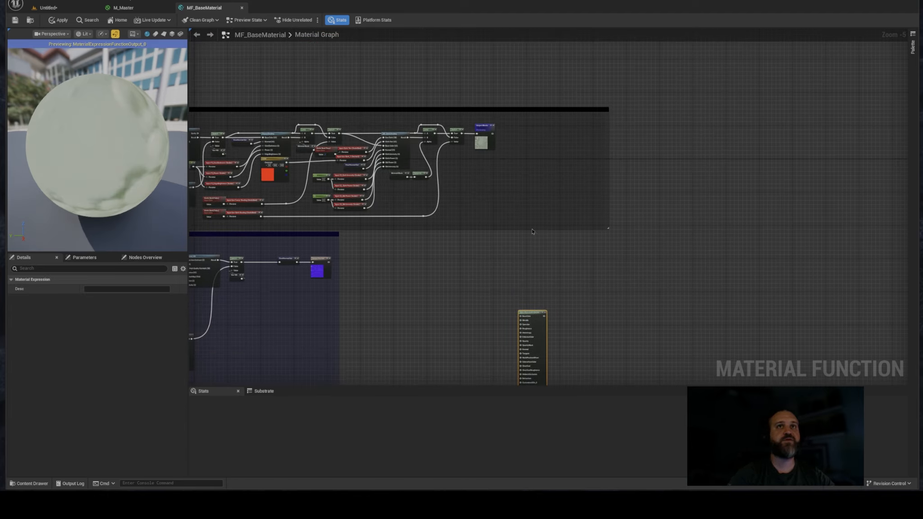
scroll(474, 143, "up", 2)
scroll(474, 142, "up", 2)
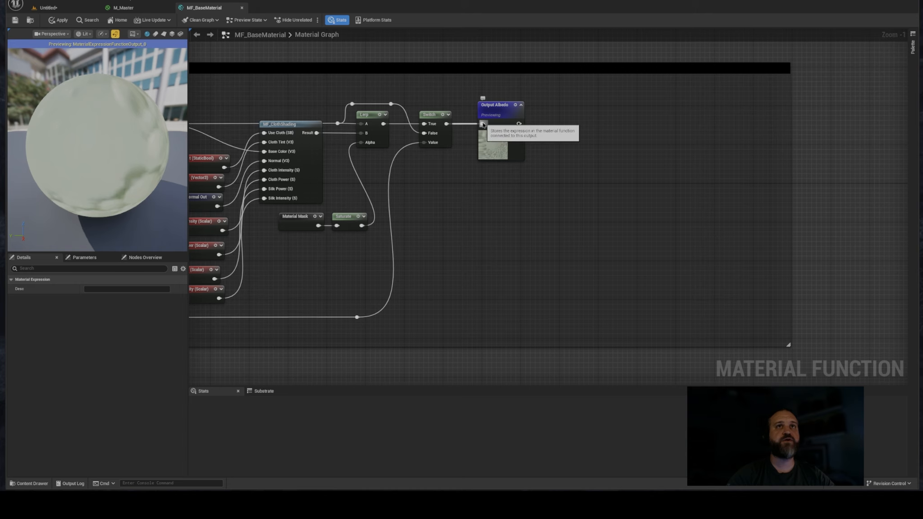
left_click_drag(488, 111, 647, 348)
right_click_drag(600, 294, 491, 22)
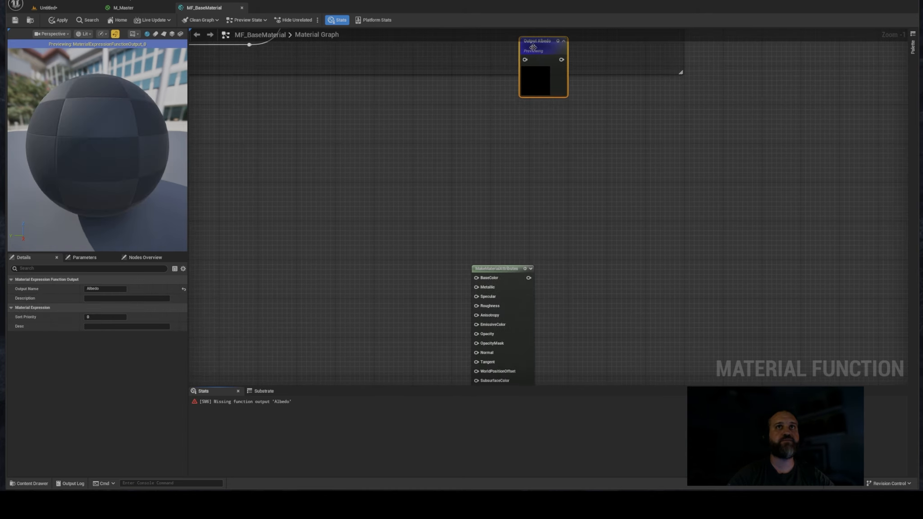
left_click_drag(543, 65, 574, 280)
right_click_drag(533, 235, 535, 100)
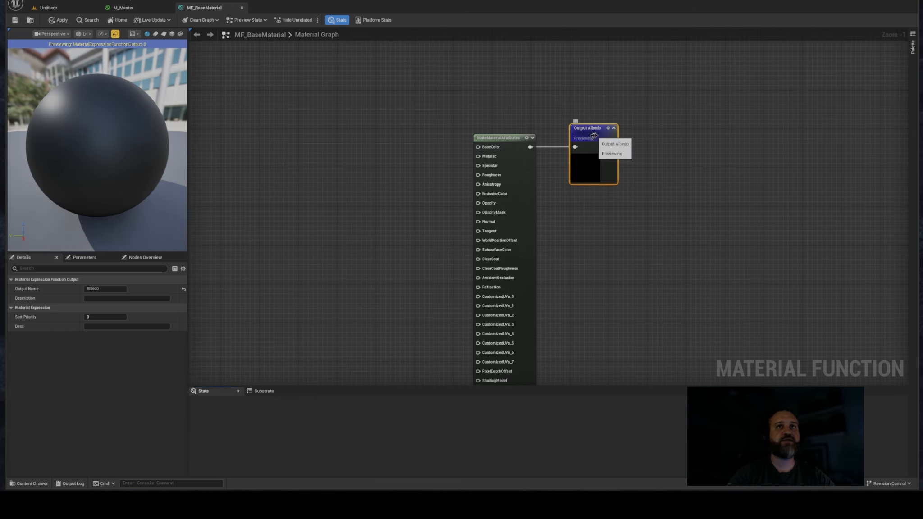
- Rename the Albedo function output as Material Result
left_click(105, 289)
key("BackSpace")
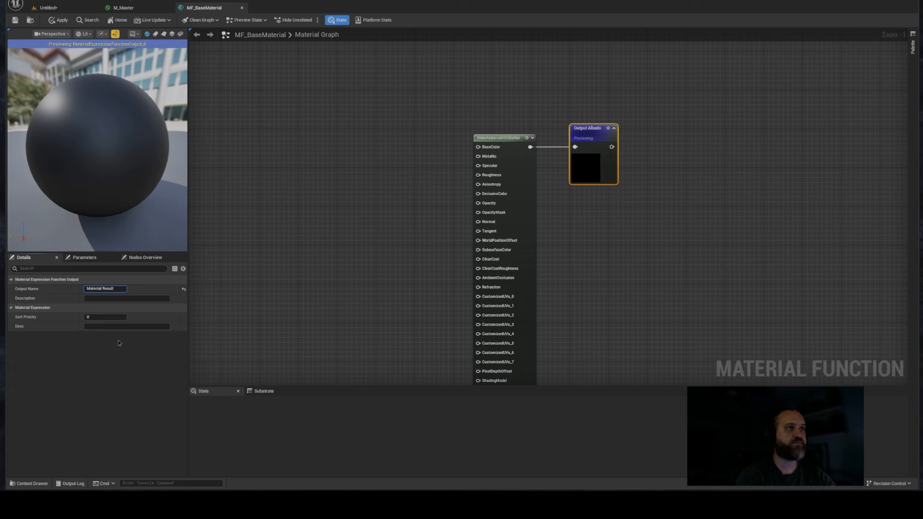
key("Return")
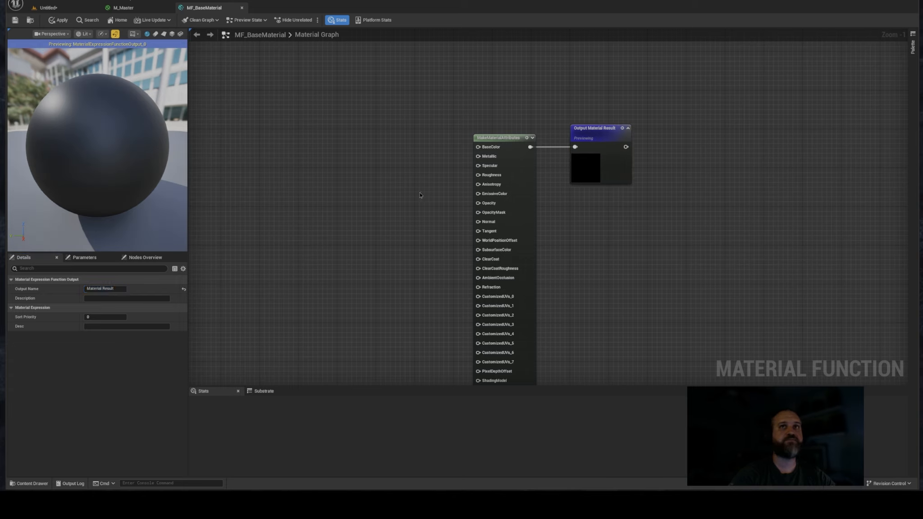
left_click(420, 195)
- Add a named reroute called Final Albedo to the output of the last albedo Switch and align it with that node
scroll(391, 177, "down", 2)
mouse_move(328, 156)
right_mouse_down()
mouse_move(515, 270)
mouse_move(626, 267)
right_mouse_up()
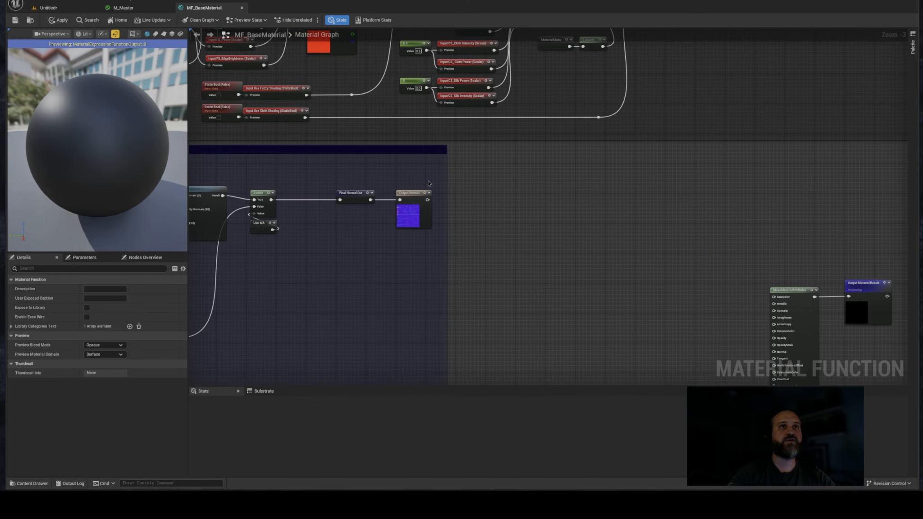
mouse_move(429, 183)
right_mouse_down()
mouse_move(454, 170)
mouse_move(282, 367)
right_mouse_up()
scroll(626, 147, "up", 3)
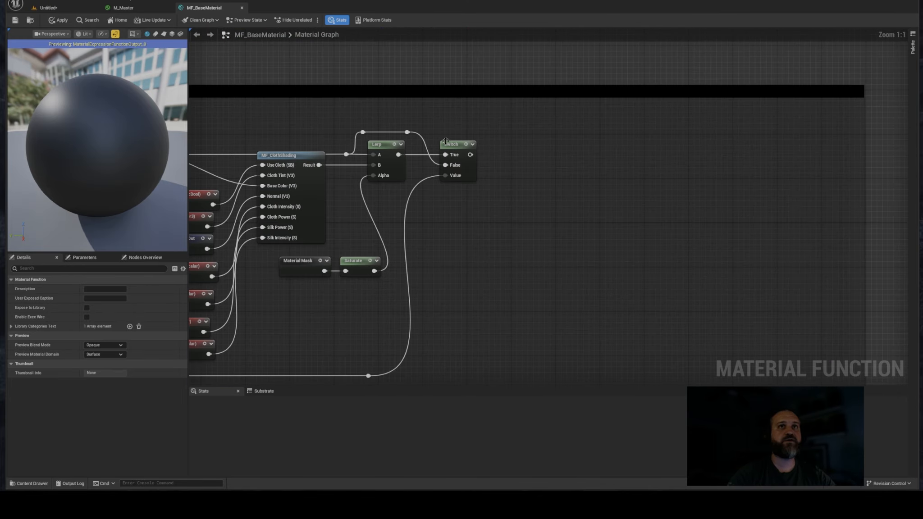
left_click_drag(471, 154, 527, 159)
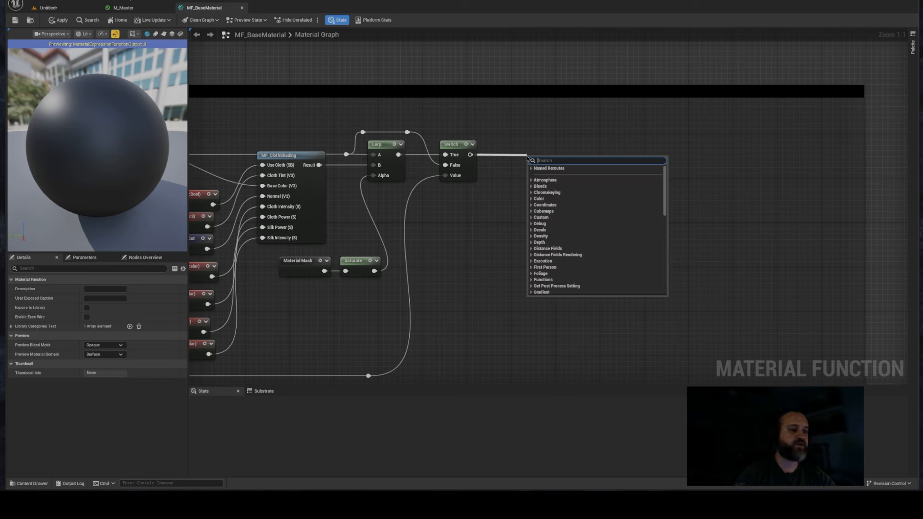
type("named")
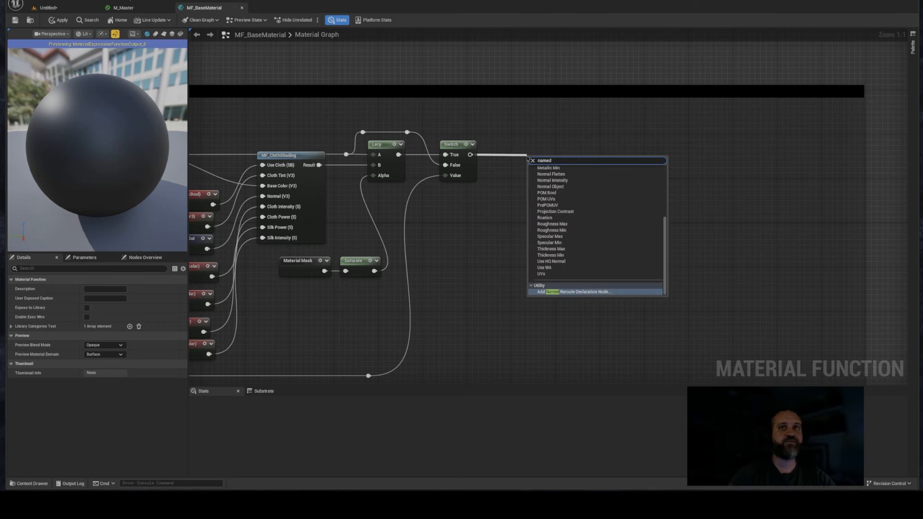
left_click(570, 292)
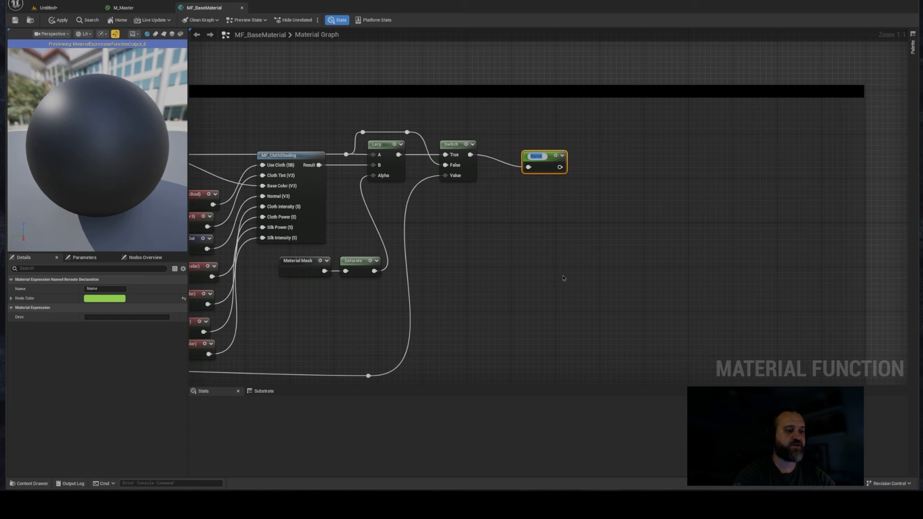
type("Final A")
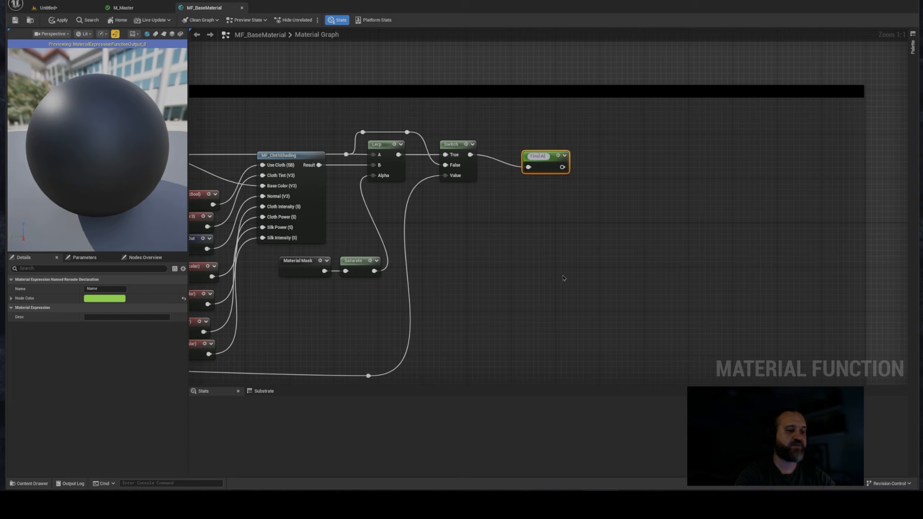
type("lbedo")
key("Return")
left_click_drag(550, 163, 539, 151)
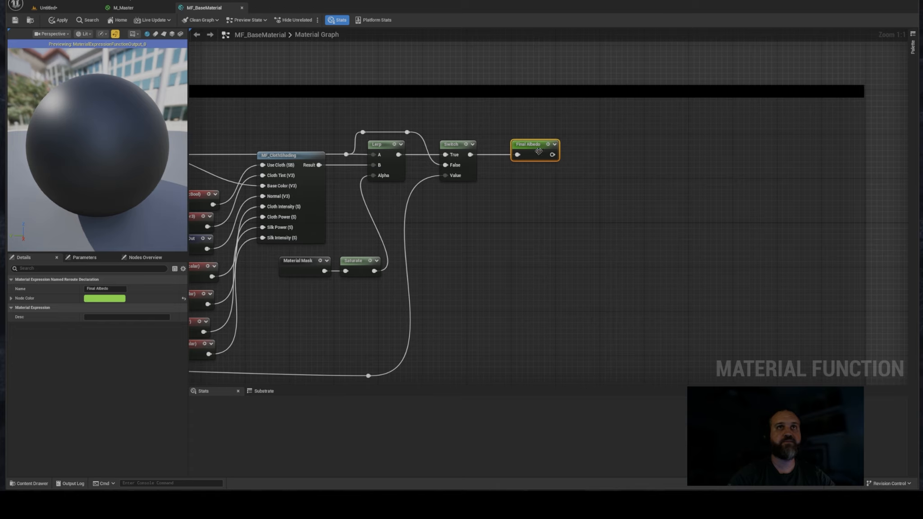
- Set the node color of the Final Albedo reroute to black
left_click(117, 298)
left_click_drag(219, 369, 216, 393)
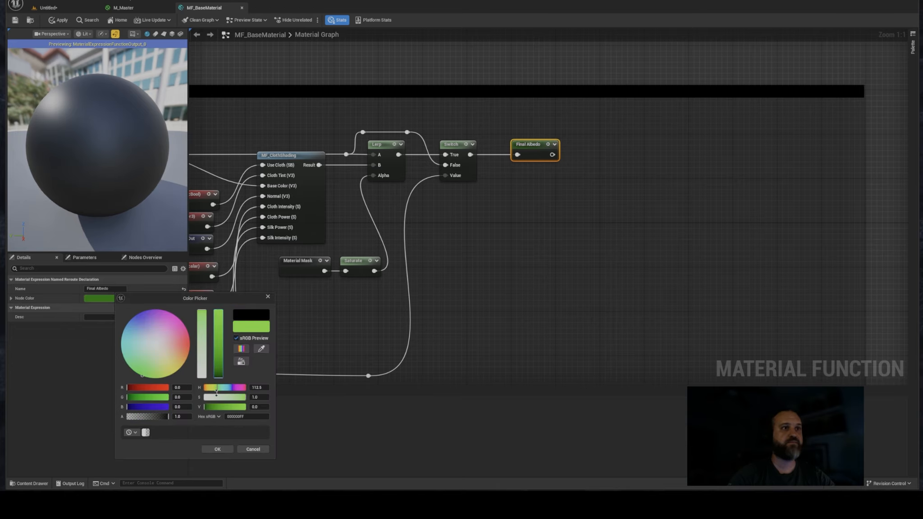
left_click(519, 284)
- Delete the Output Normal node after the Final Normal Out reroute
right_click_drag(515, 296, 531, 281)
right_click_drag(327, 119, 458, 137)
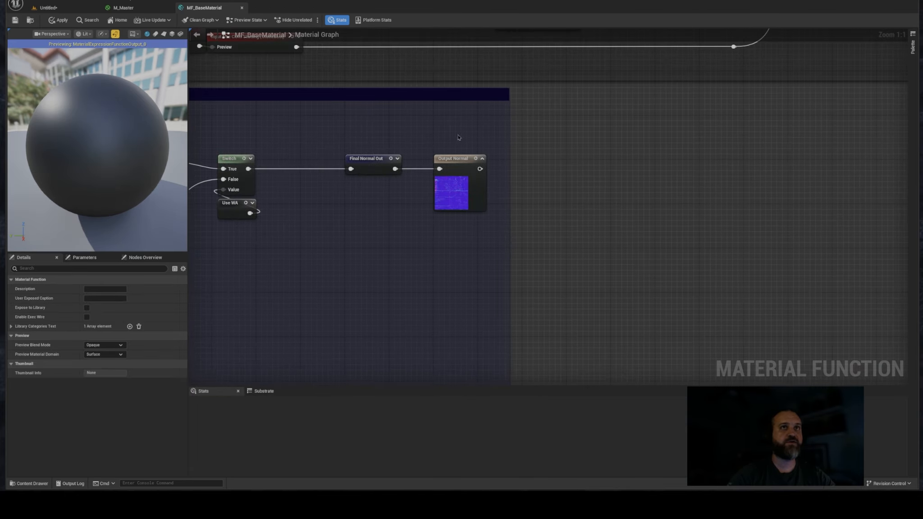
left_click_drag(426, 139, 554, 236)
key("Delete")
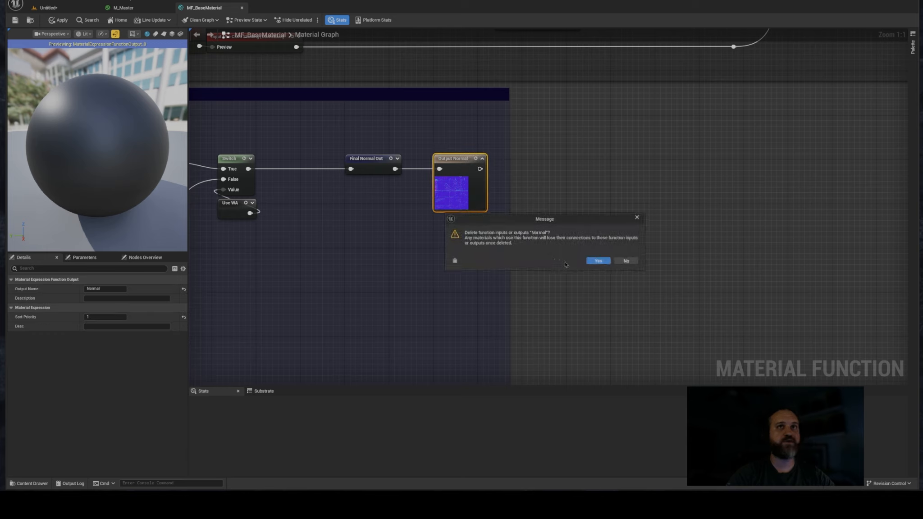
left_click(599, 265)
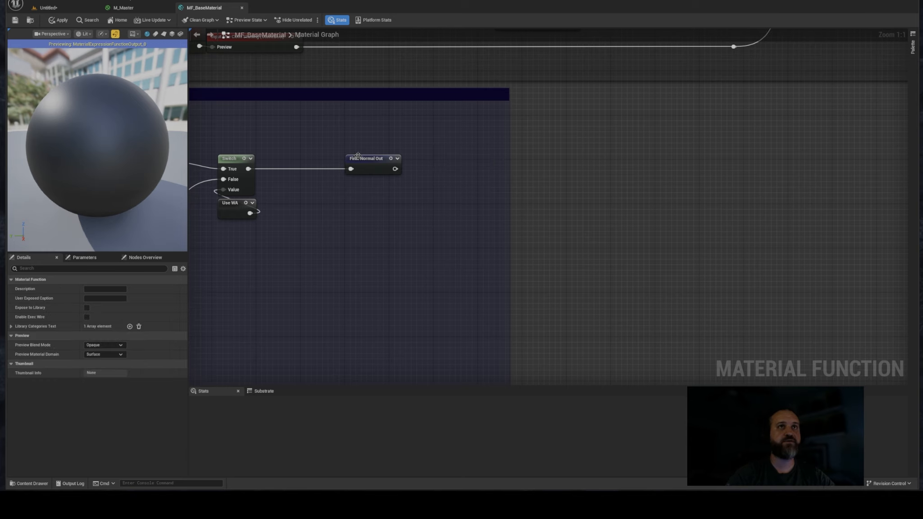
- Delete the Output ARMEM node from the ARMEM section
right_click_drag(673, 314, 627, 123)
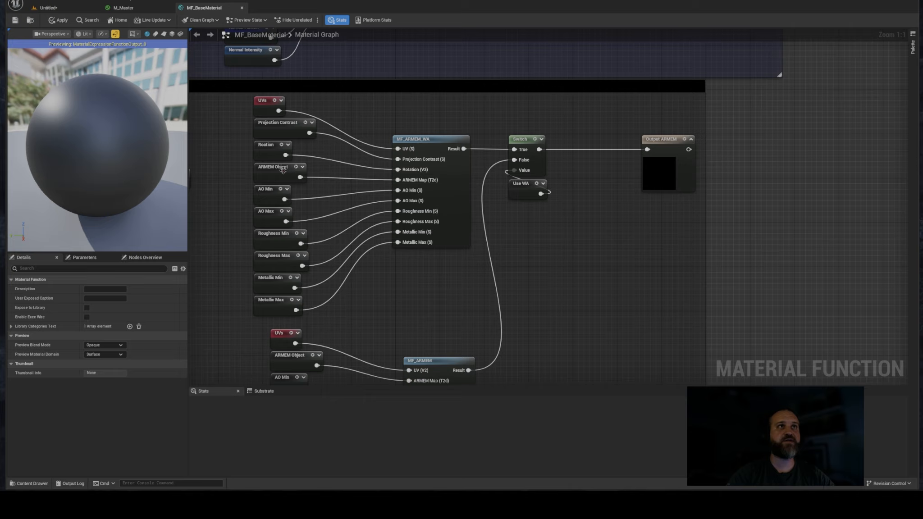
right_click_drag(563, 141, 547, 105)
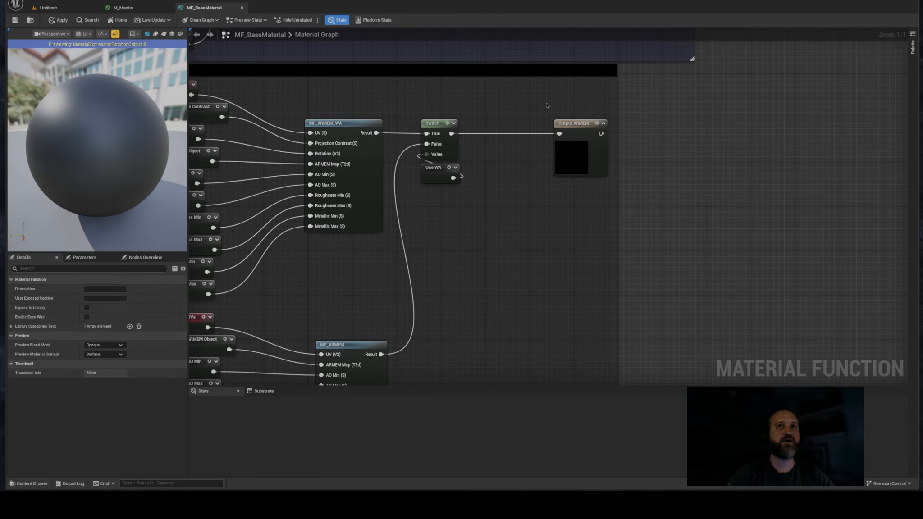
left_click_drag(534, 102, 583, 183)
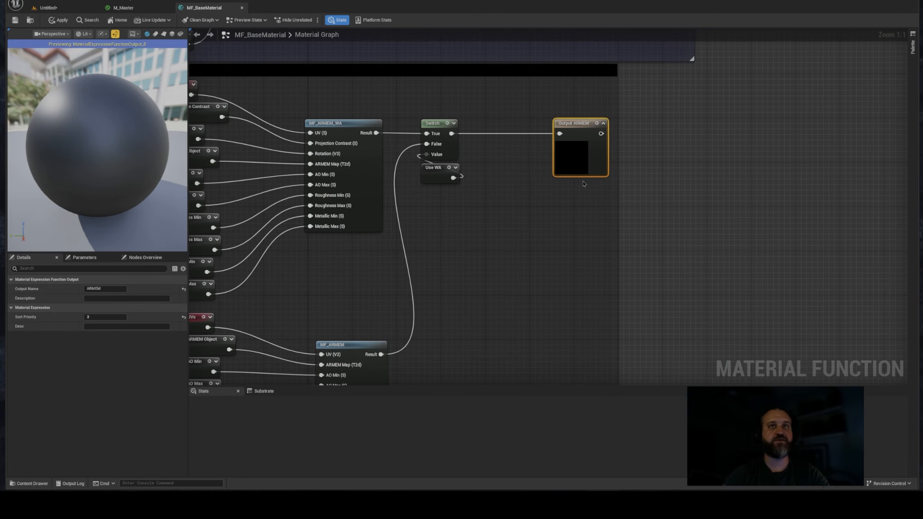
key("Delete")
left_click(597, 261)
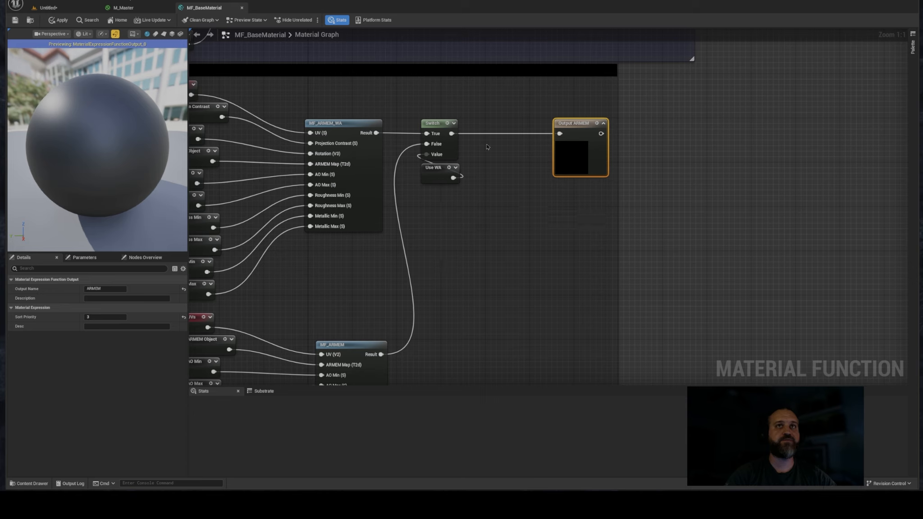
- Add a named reroute called Final ARMEM to the ARMEM Switch output and align it with the Switch
left_click_drag(451, 134, 502, 135)
type("named")
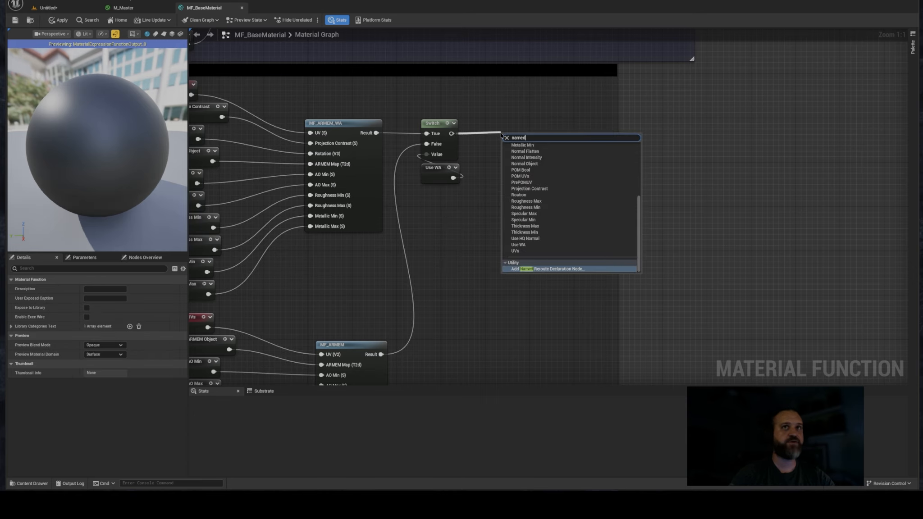
left_click(570, 268)
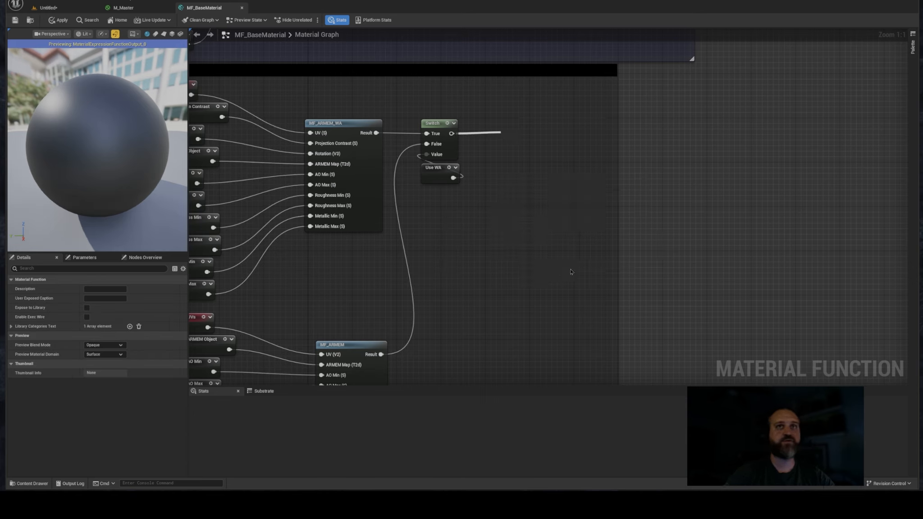
type("Final")
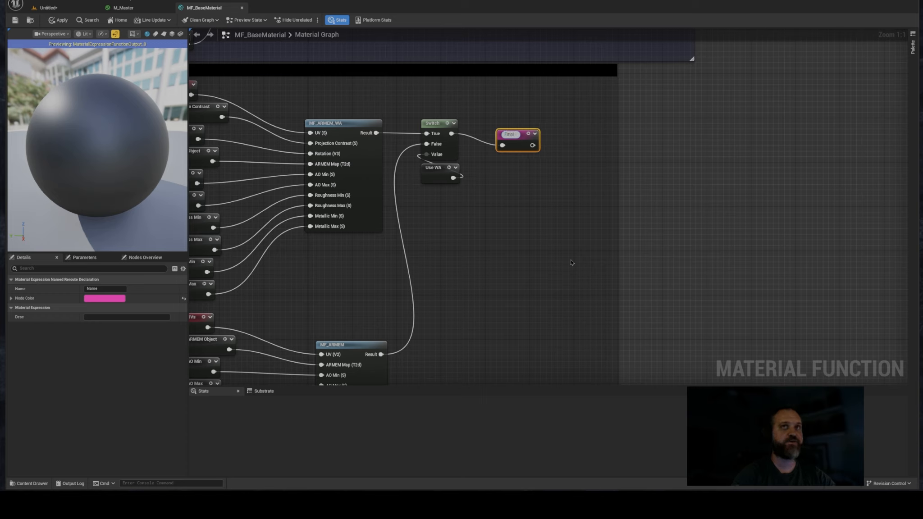
type(" ARMEM")
key("Return")
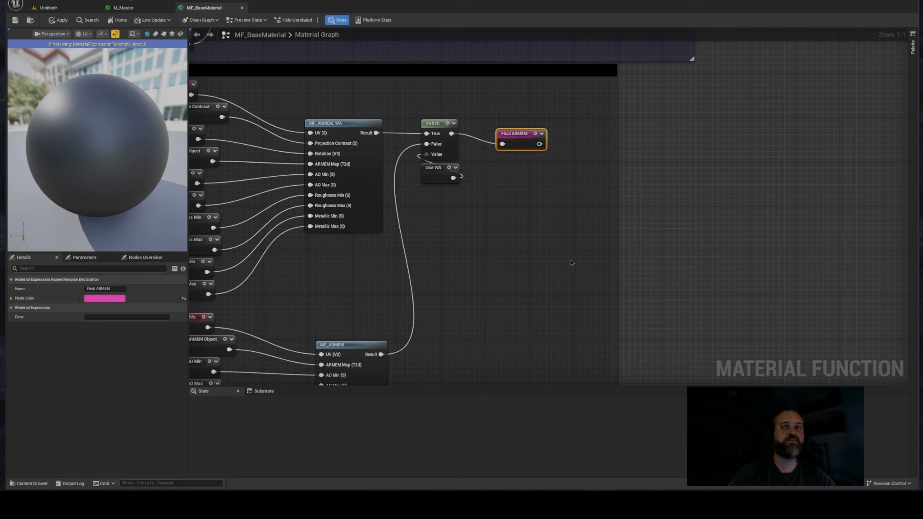
left_click_drag(523, 137, 518, 122)
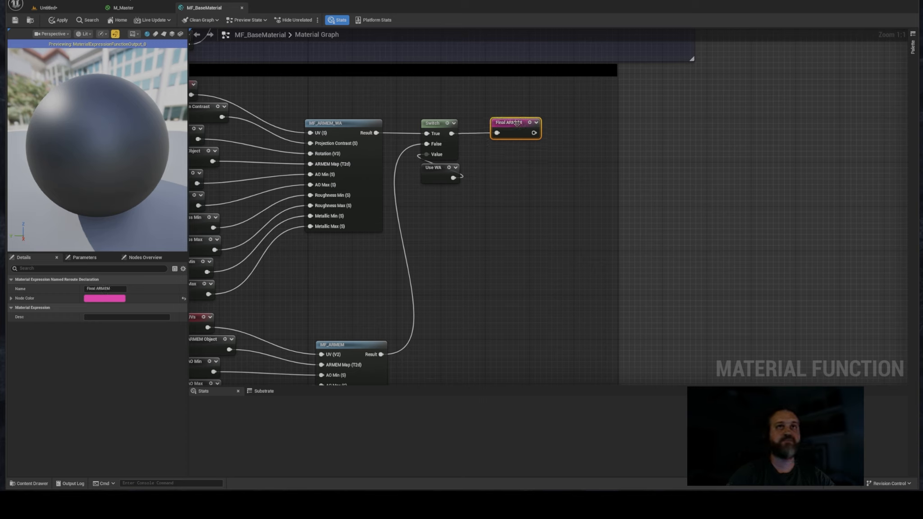
- Set the node color of the Final ARMEM reroute to black
left_click(455, 238)
left_click(512, 125)
left_click(100, 299)
left_click(208, 376)
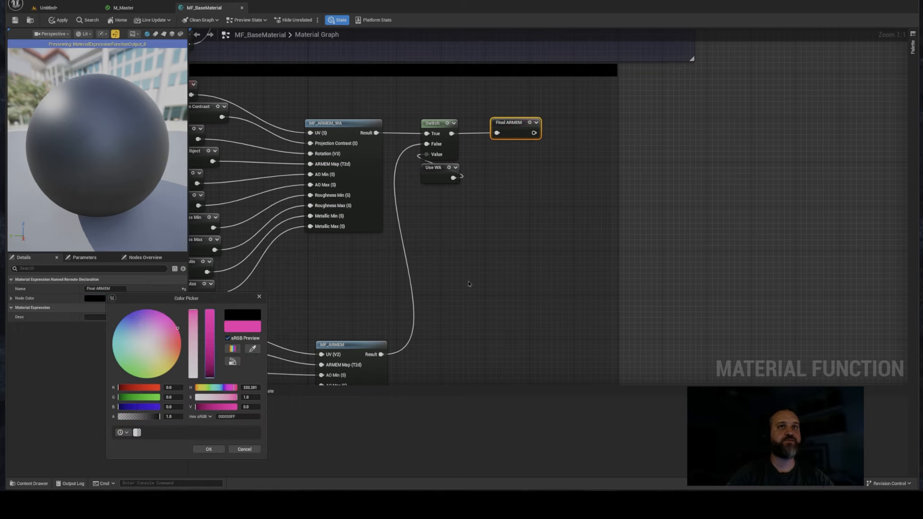
left_click(473, 285)
- Delete the Output CTSH node after the Switch in the CTSH section
right_click_drag(480, 301, 520, 73)
mouse_move(512, 171)
right_mouse_down()
mouse_move(528, 113)
mouse_move(514, 154)
right_mouse_up()
left_click_drag(476, 133, 535, 212)
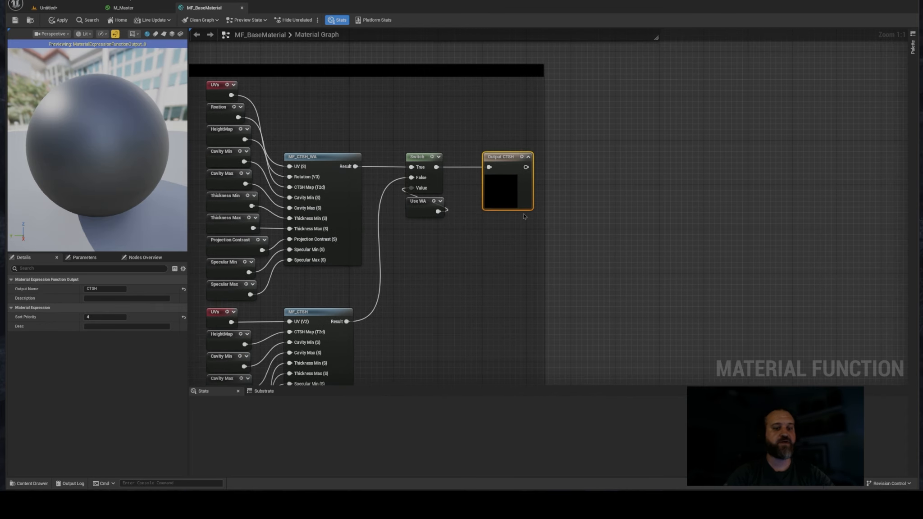
key("Delete")
left_click(595, 260)
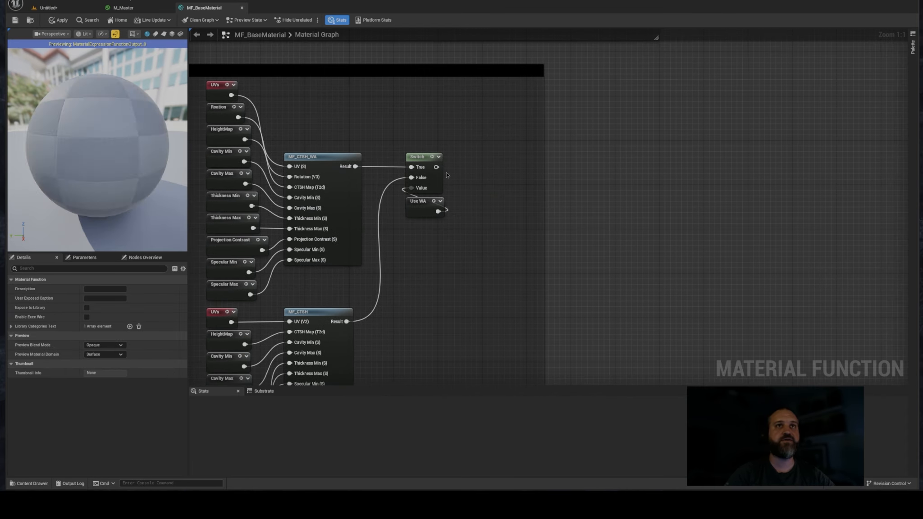
- Add a named reroute called Final CTSH in line with the CTSH Switch output and set its node color to black
left_click_drag(437, 167, 494, 168)
type("name")
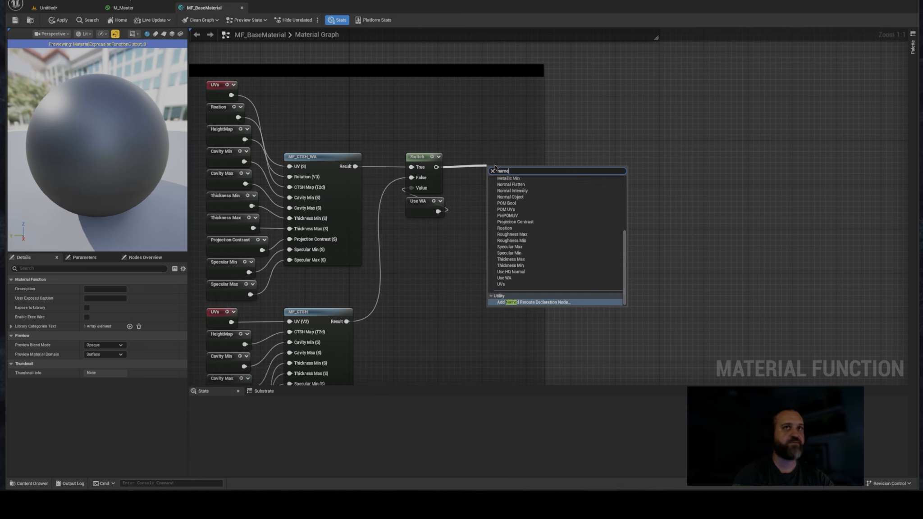
type("d")
left_click(559, 302)
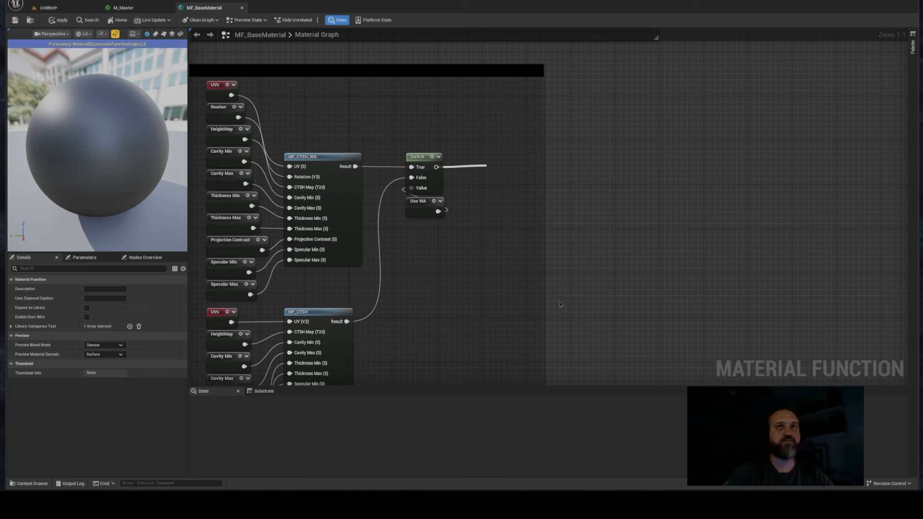
type("Final")
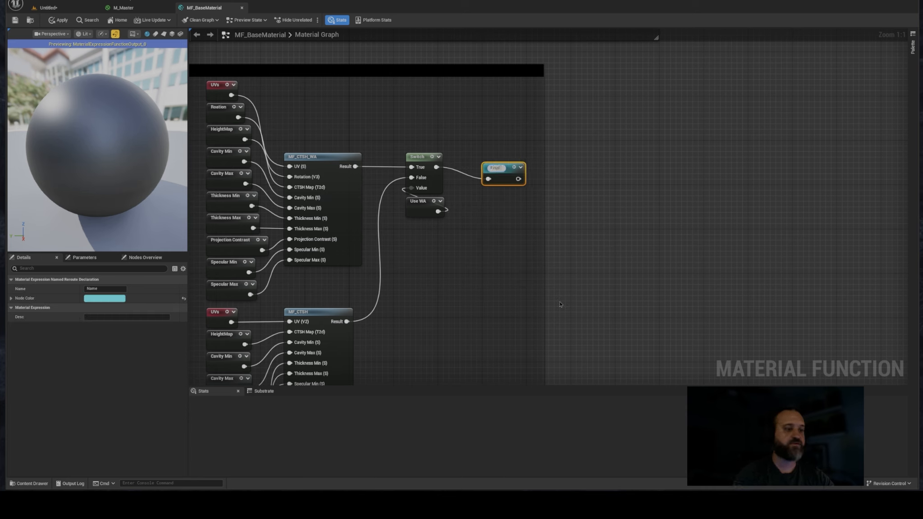
type(" CTSH")
key("Return")
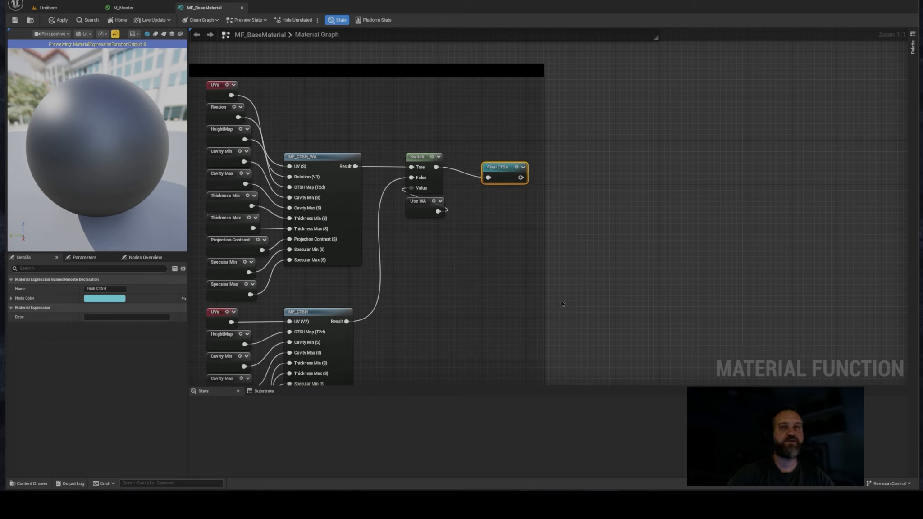
left_click_drag(503, 177, 493, 167)
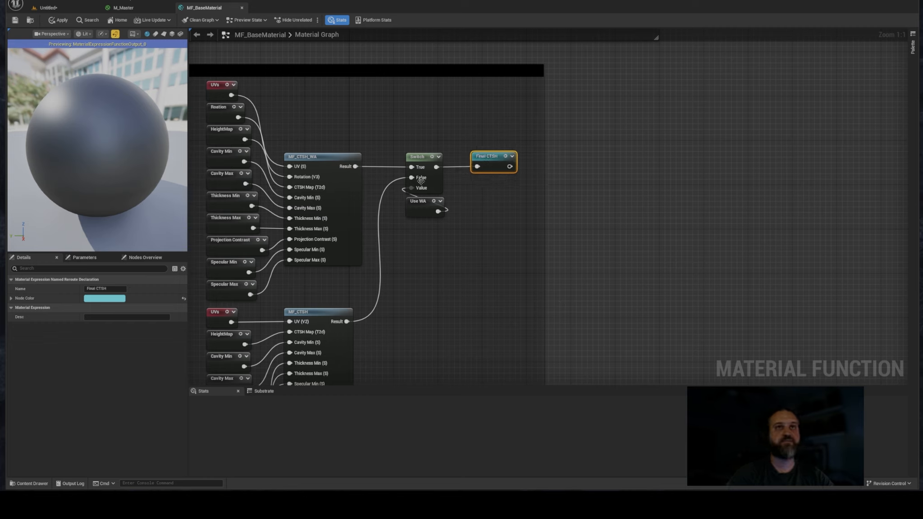
left_click(104, 298)
left_click(199, 378)
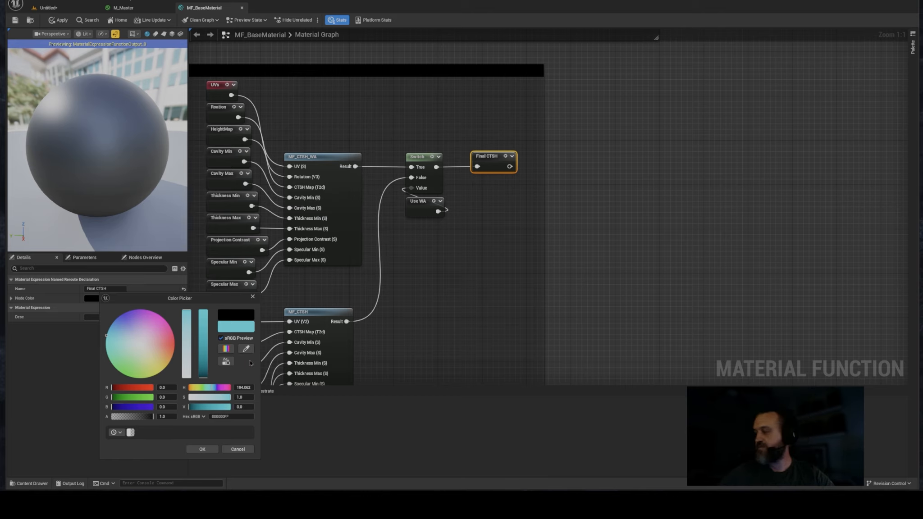
- Place a Final Albedo named reroute node before the MakeMaterialAttributes node
right_click_drag(692, 122, 634, 179)
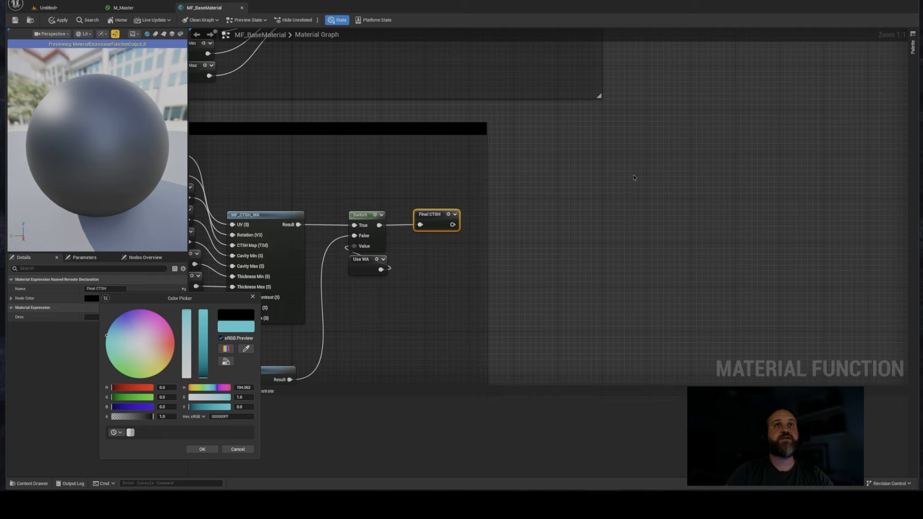
scroll(634, 180, "down", 1)
right_click_drag(628, 78, 457, 289)
scroll(457, 286, "down", 3)
right_click_drag(585, 67, 402, 220)
scroll(531, 153, "up", 3)
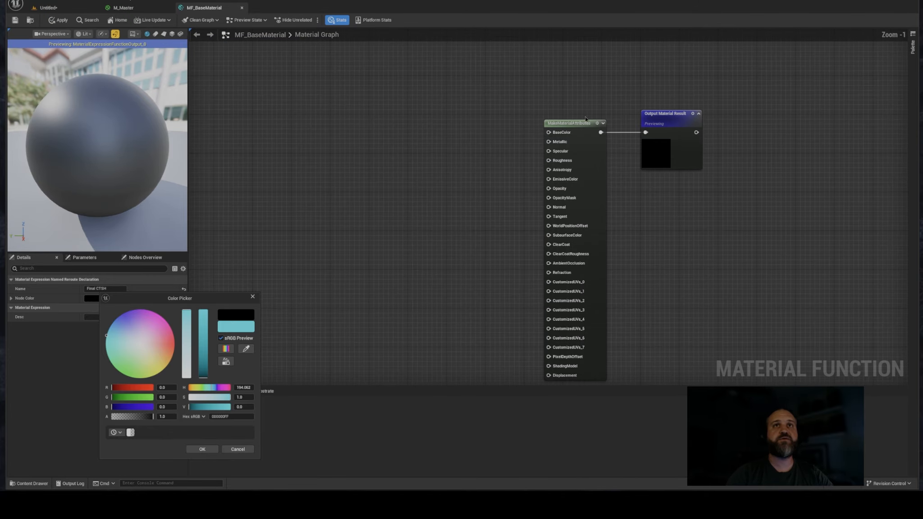
right_click_drag(487, 158, 508, 141)
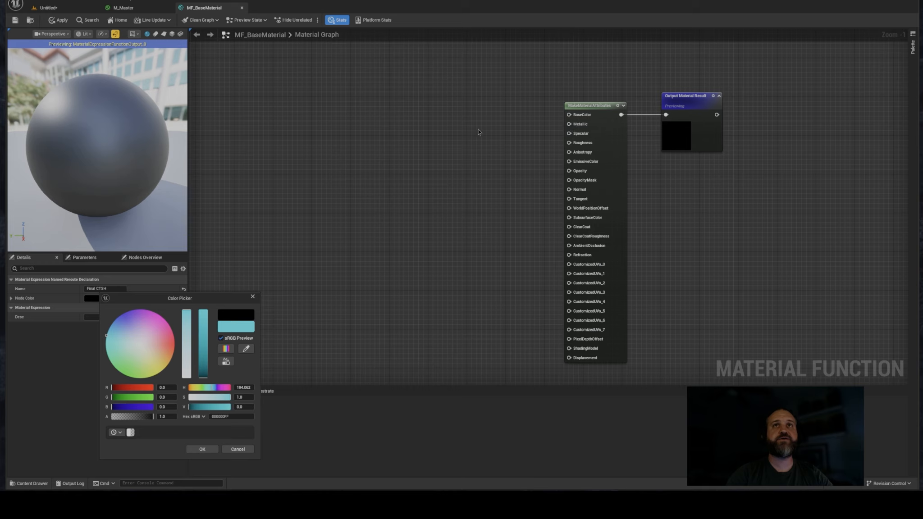
right_click(444, 114)
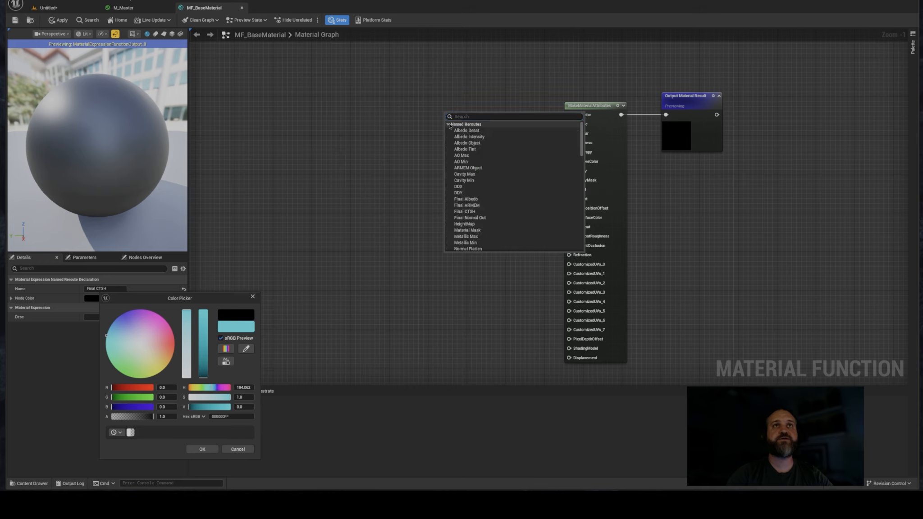
scroll(459, 138, "down", 1)
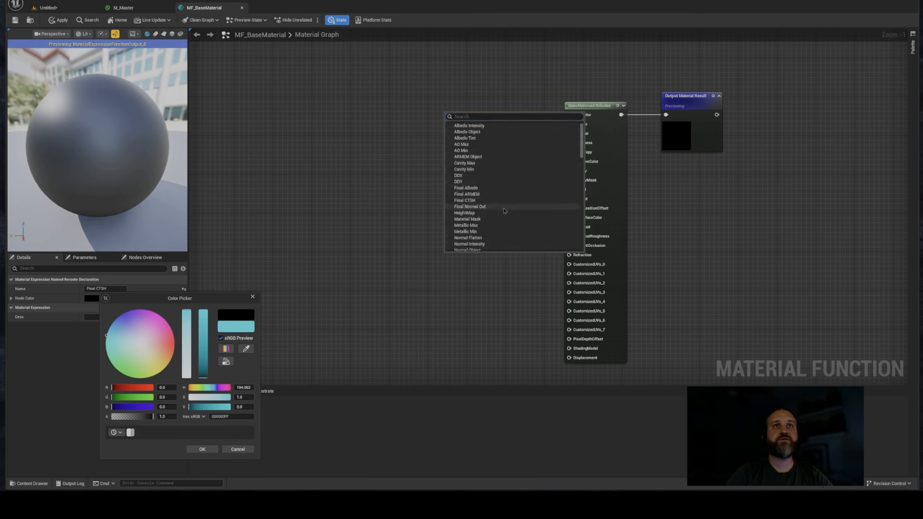
left_click(469, 188)
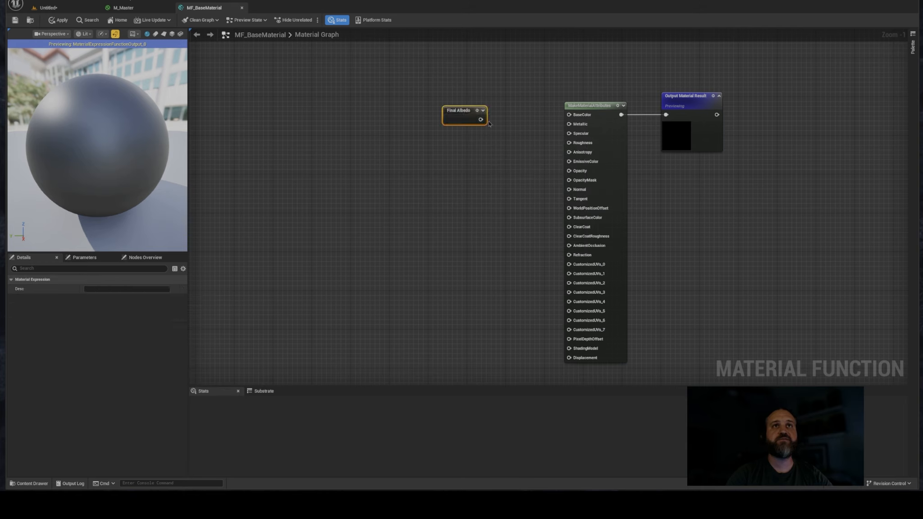
- Connect Final Albedo to the BaseColor input of MakeMaterialAttributes and reposition the reroute node beside it
left_click_drag(480, 120, 554, 119)
left_click(420, 95)
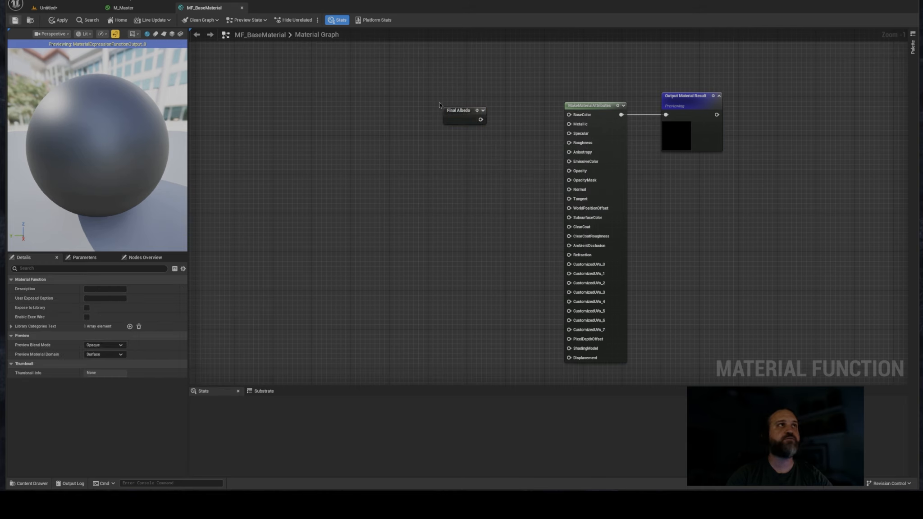
scroll(506, 122, "up", 1)
right_click_drag(506, 121, 472, 118)
left_click_drag(420, 116, 524, 110)
left_click_drag(407, 118, 425, 105)
left_click(404, 148)
- Bring up the available named reroutes for placing another node below Final Albedo
right_click_drag(398, 151, 437, 126)
right_click(427, 163)
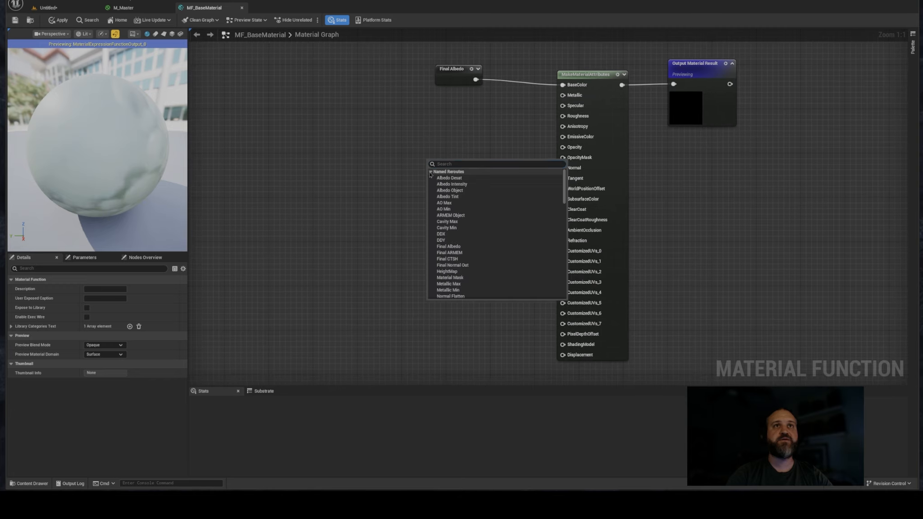
- Add a Final Normal Out named reroute beside MakeMaterialAttributes and connect it to the Normal input
right_click_drag(352, 140, 777, 236)
right_click_drag(594, 228, 669, 340)
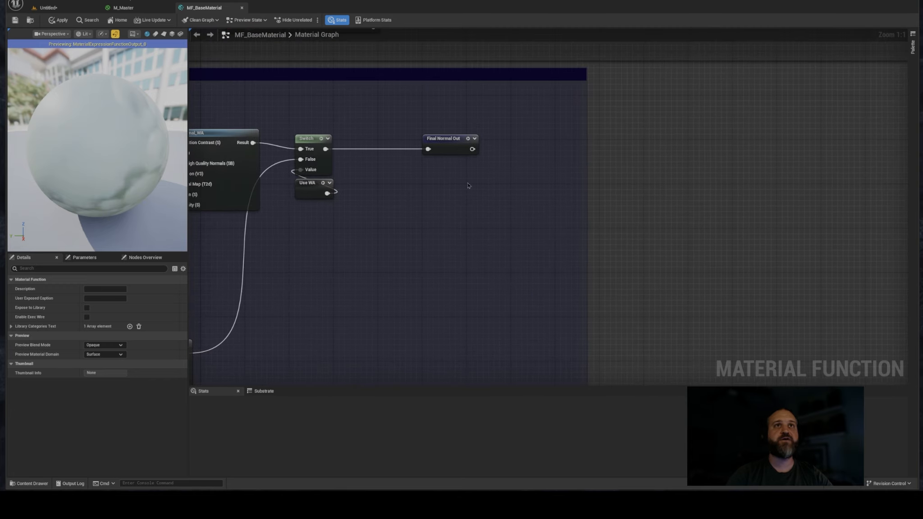
right_click_drag(729, 270, 277, 144)
right_click_drag(485, 277, 476, 237)
right_click(484, 208)
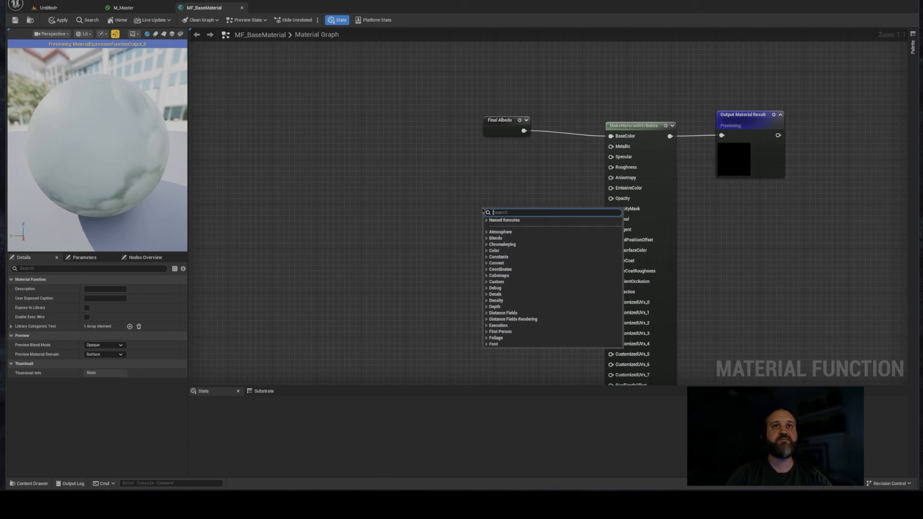
left_click(486, 221)
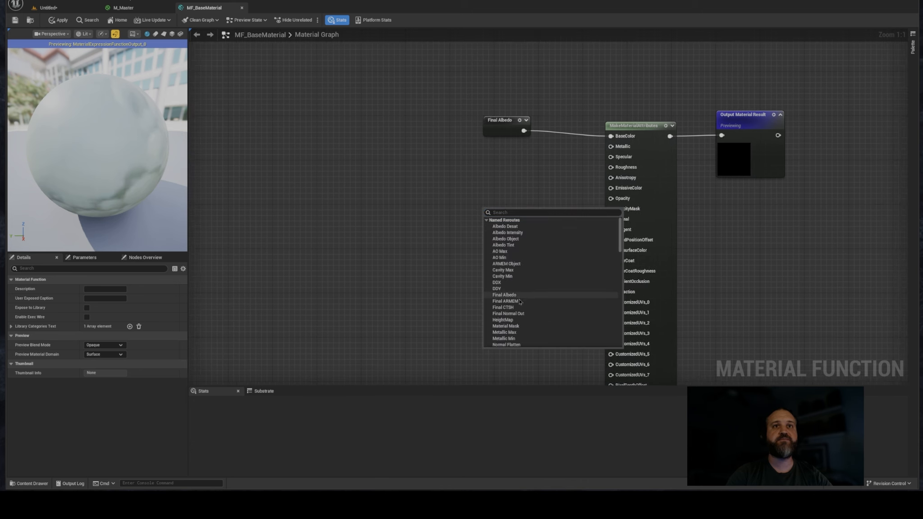
left_click(508, 313)
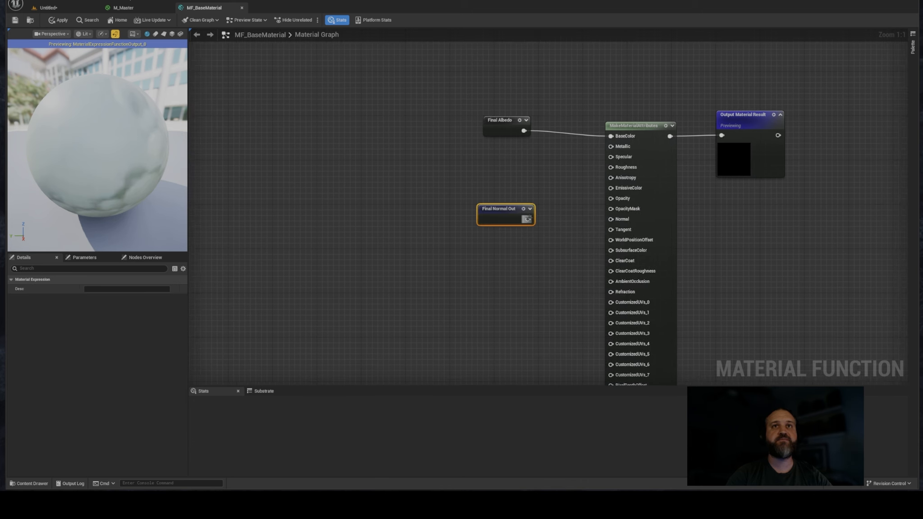
left_click_drag(527, 219, 613, 222)
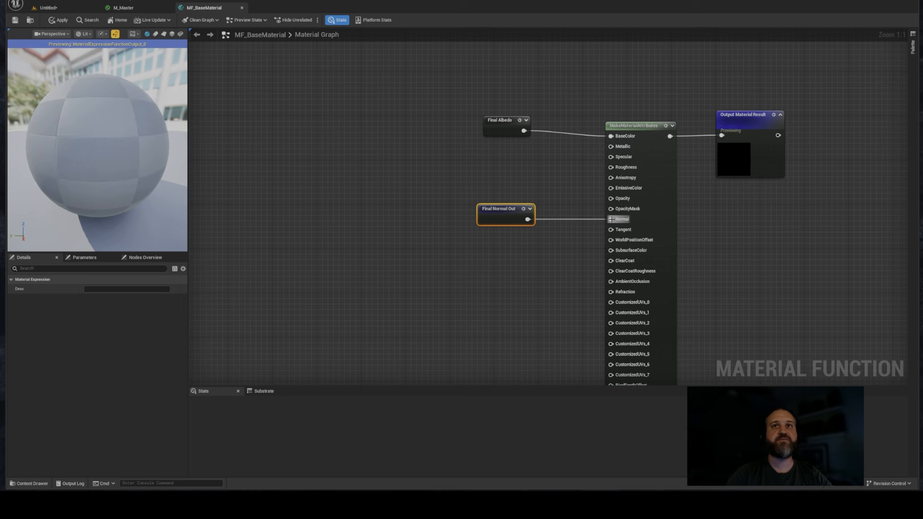
- Add a Final ARMEM named reroute below Final Normal Out and feed it into a new BreakOutFloat4Components node
right_click_drag(522, 254, 503, 204)
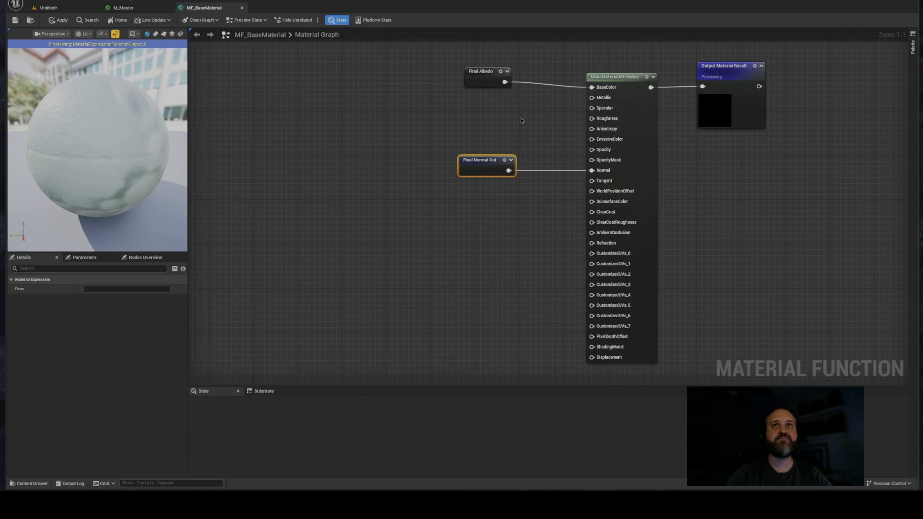
right_click(455, 214)
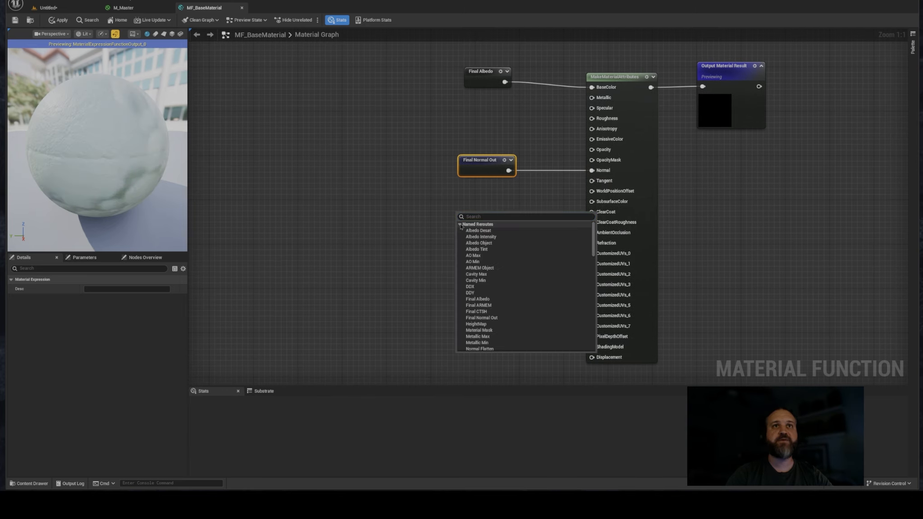
left_click(479, 305)
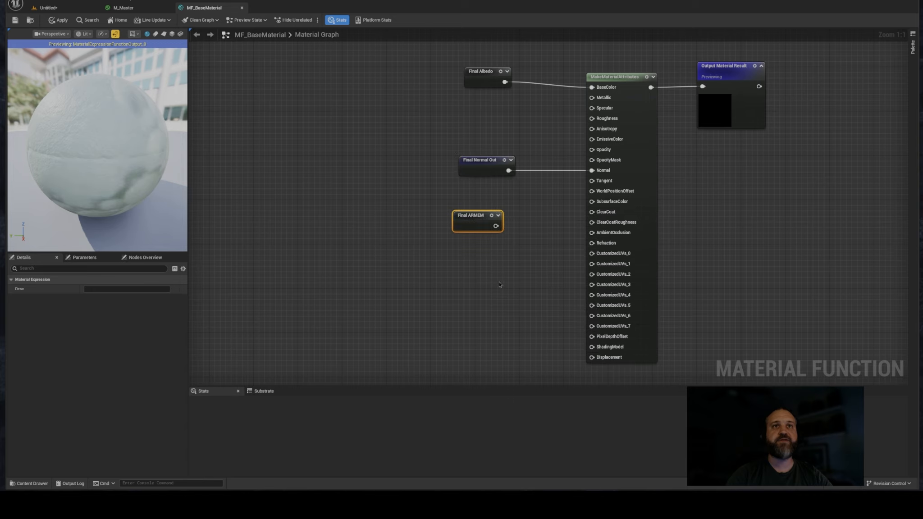
left_click_drag(478, 215, 462, 238)
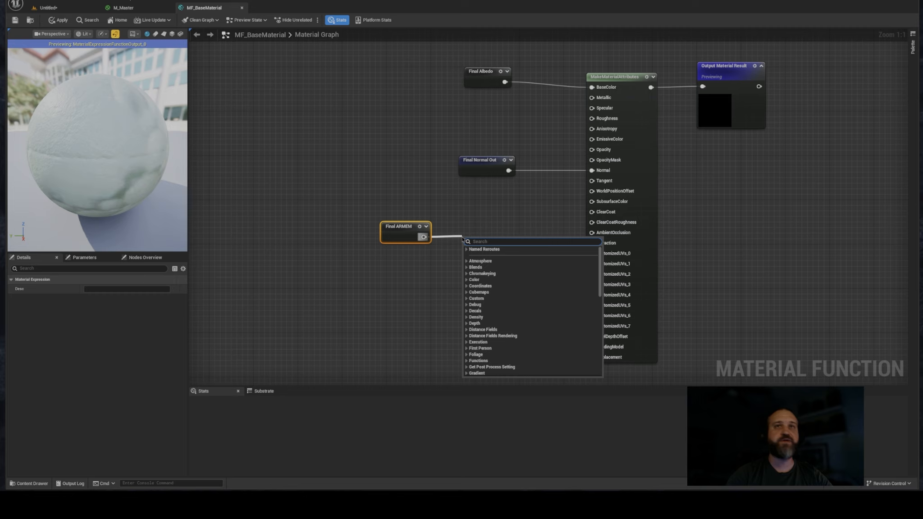
type("brea")
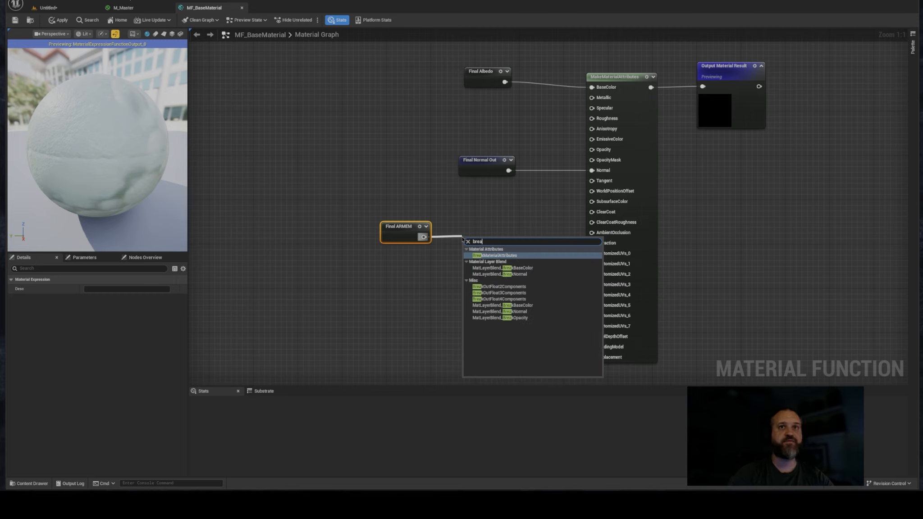
key("Escape")
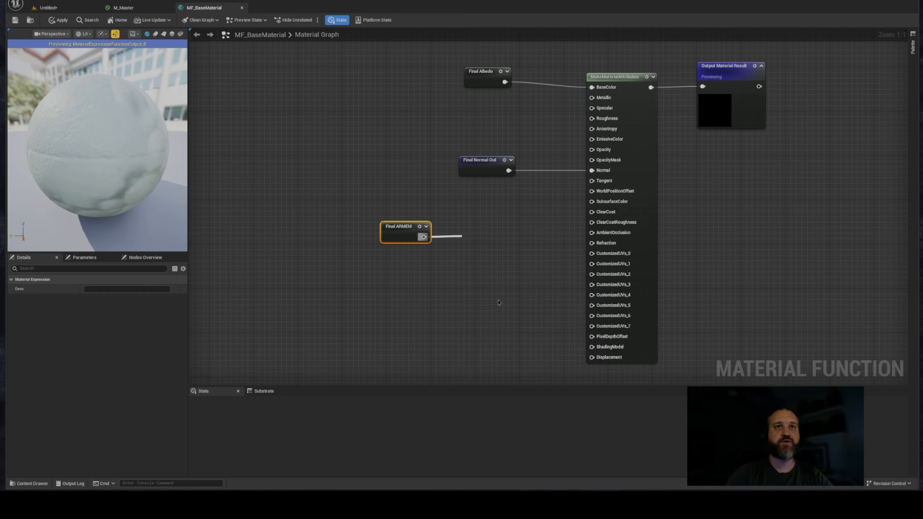
left_click_drag(494, 243, 478, 233)
left_click_drag(346, 211, 456, 219)
left_click(512, 202)
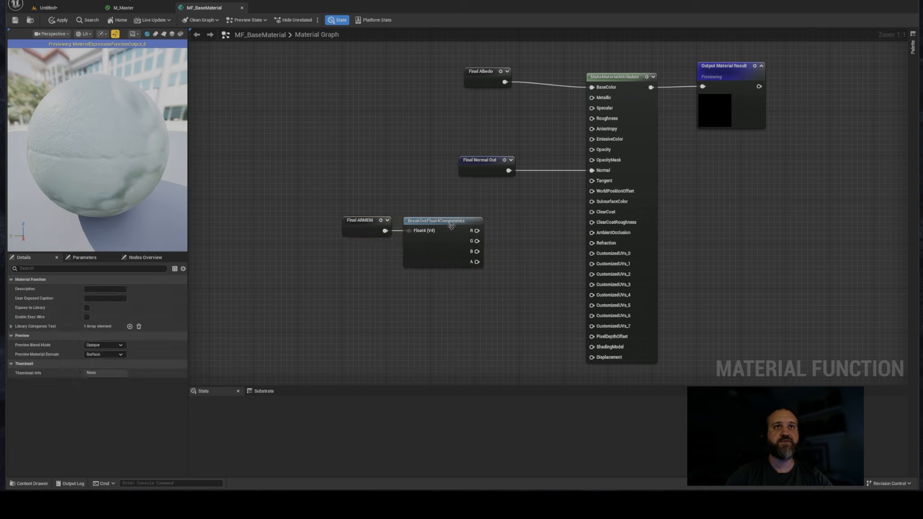
- Connect the ARMEM breakout's R to AmbientOcclusion, G to Roughness, B to Metallic, and A to a new function output named Emissions Mask
left_click_drag(476, 231, 594, 238)
left_click_drag(477, 241, 592, 118)
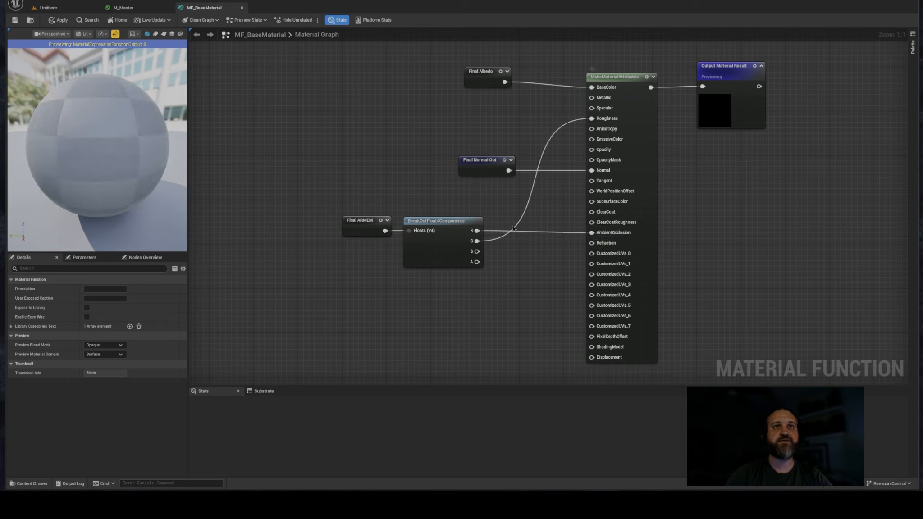
left_click_drag(477, 251, 593, 101)
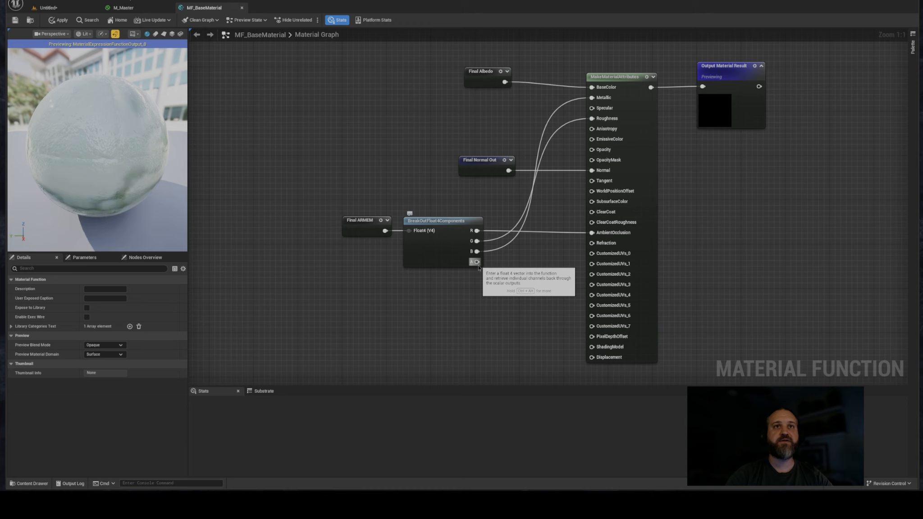
right_click_drag(480, 267, 482, 300)
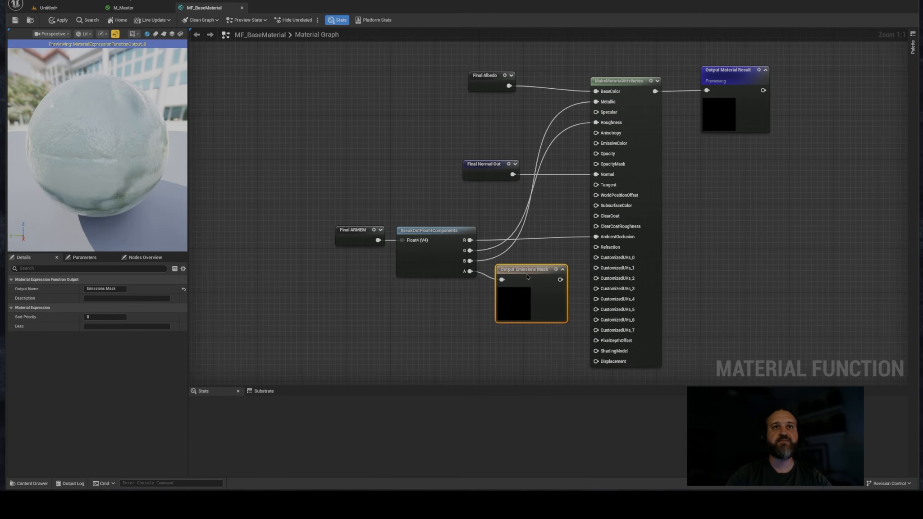
left_click(354, 346)
- Add a Final CTSH named reroute just above the Final ARMEM node
right_click_drag(355, 347, 450, 279)
right_click_drag(444, 147, 443, 166)
right_click(426, 145)
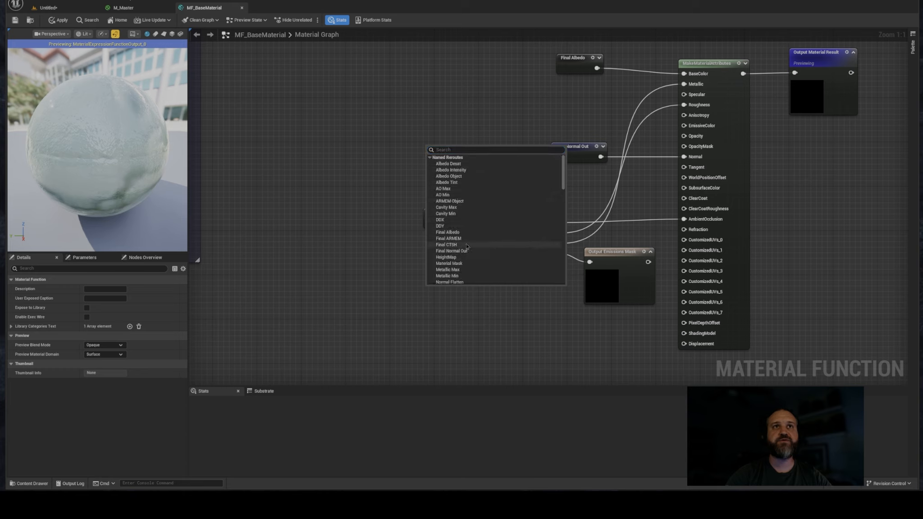
key("Escape")
left_click_drag(436, 150, 436, 167)
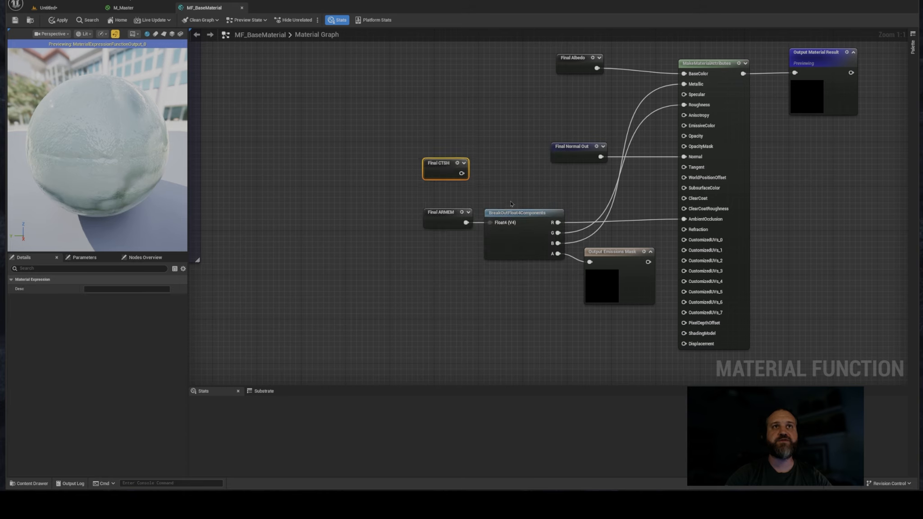
- Duplicate the BreakOutFloat4Components node above the original, feed Final CTSH into it, and move Final Normal Out clear of it
left_click(512, 217)
key("ctrl+d")
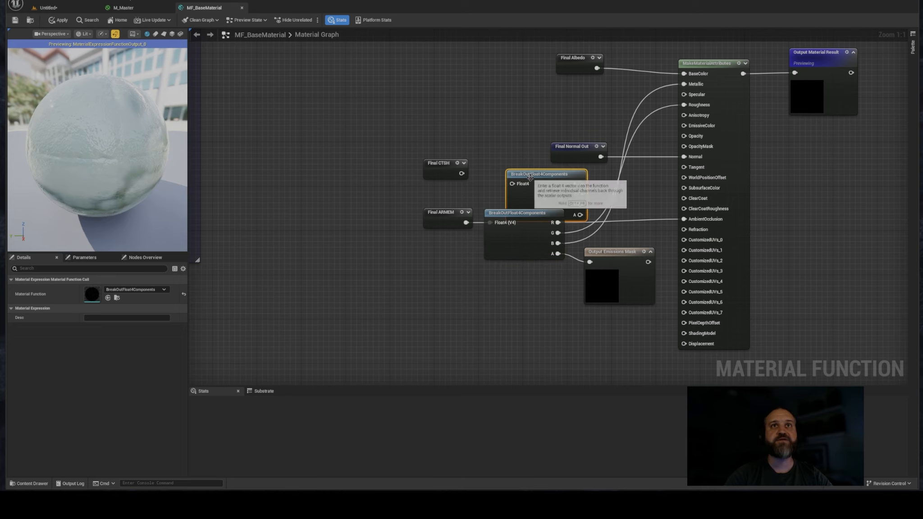
left_click_drag(526, 177, 438, 158)
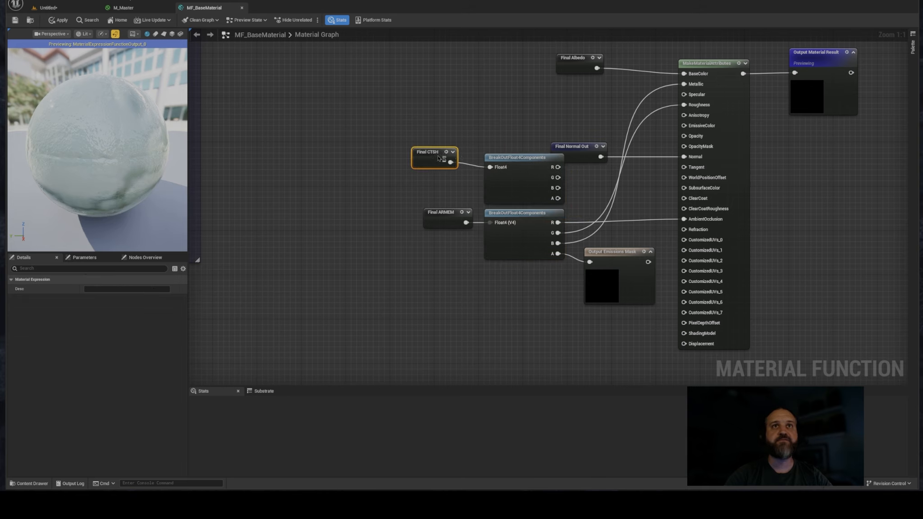
left_click_drag(522, 162, 511, 163)
left_click_drag(427, 151, 428, 158)
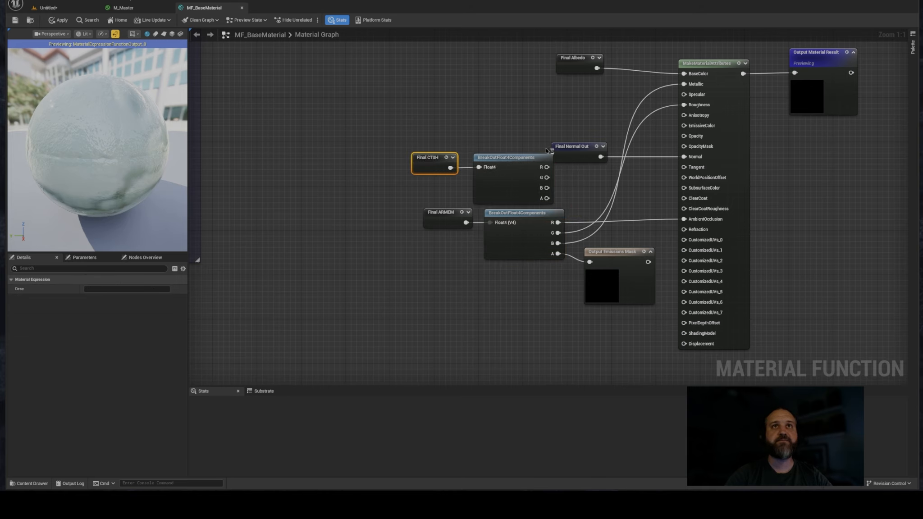
left_click_drag(570, 148, 575, 131)
left_click_drag(514, 161, 514, 161)
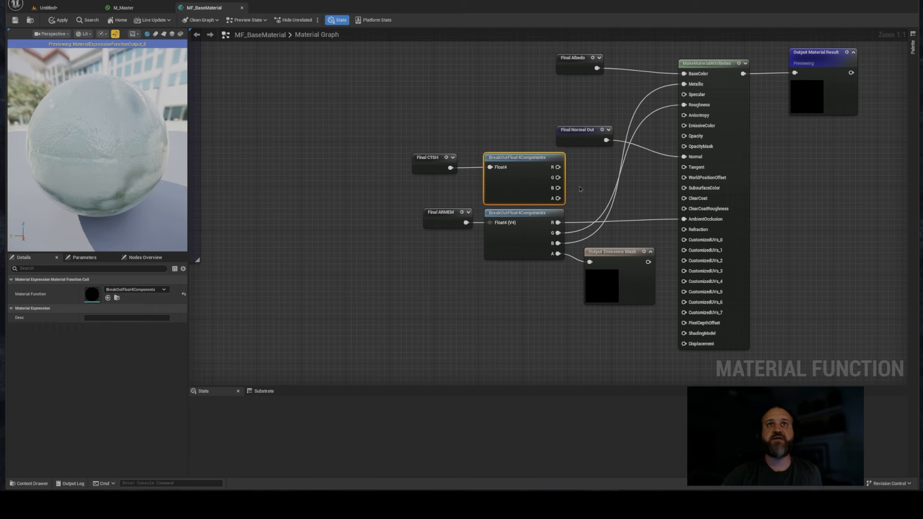
- Connect the CTSH breakout's G output to SubsurfaceColor and its B output to Specular
right_click_drag(580, 188, 564, 186)
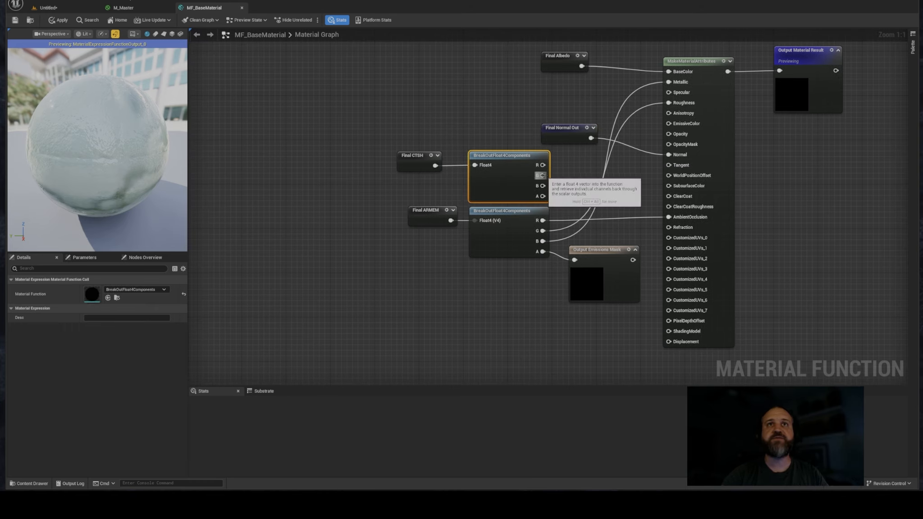
left_click_drag(540, 176, 670, 189)
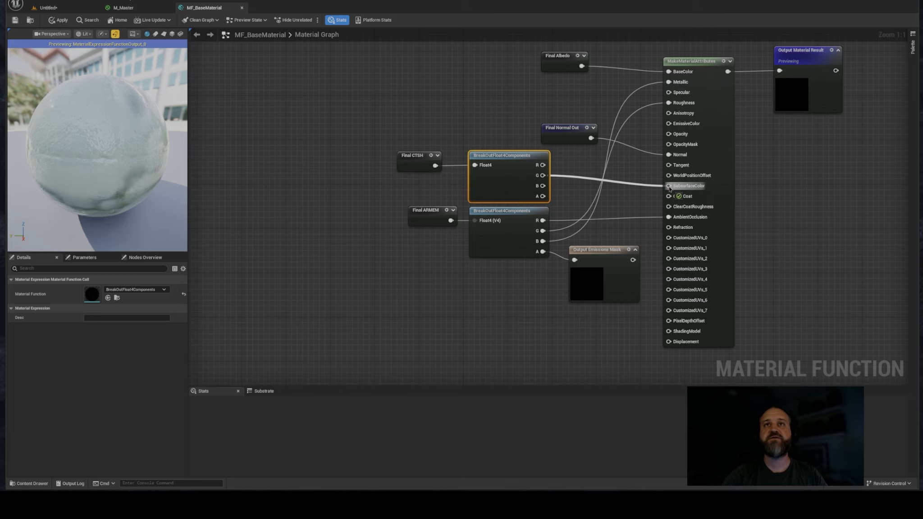
left_click_drag(669, 189, 670, 186)
right_click_drag(540, 165, 558, 207)
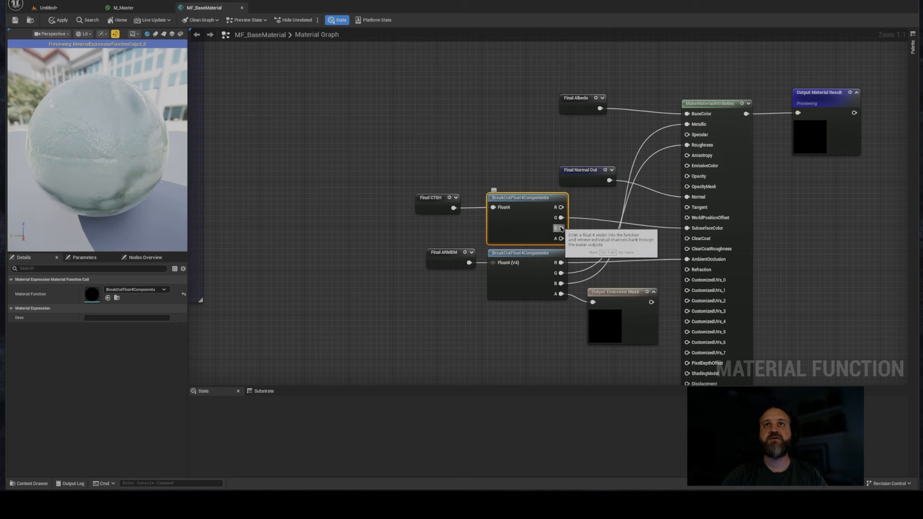
left_click_drag(562, 228, 687, 145)
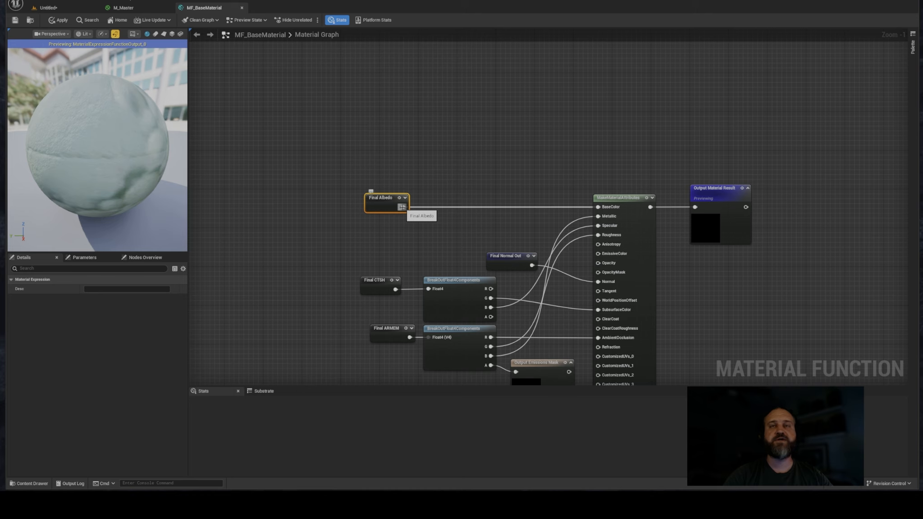
- Left-align the Final Albedo, Final CTSH and Final ARMEM nodes
right_click_drag(461, 196, 479, 179)
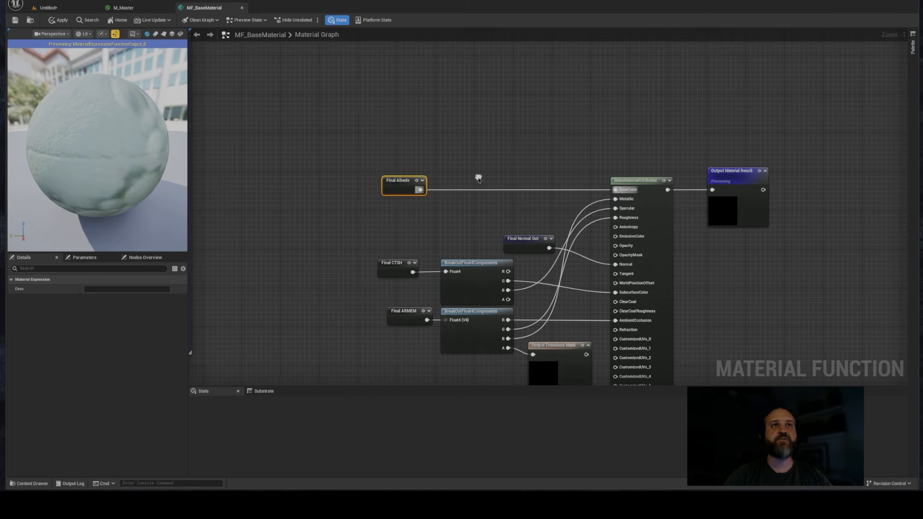
right_click_drag(416, 181, 450, 202)
left_click_drag(388, 182, 462, 341)
left_click(517, 241)
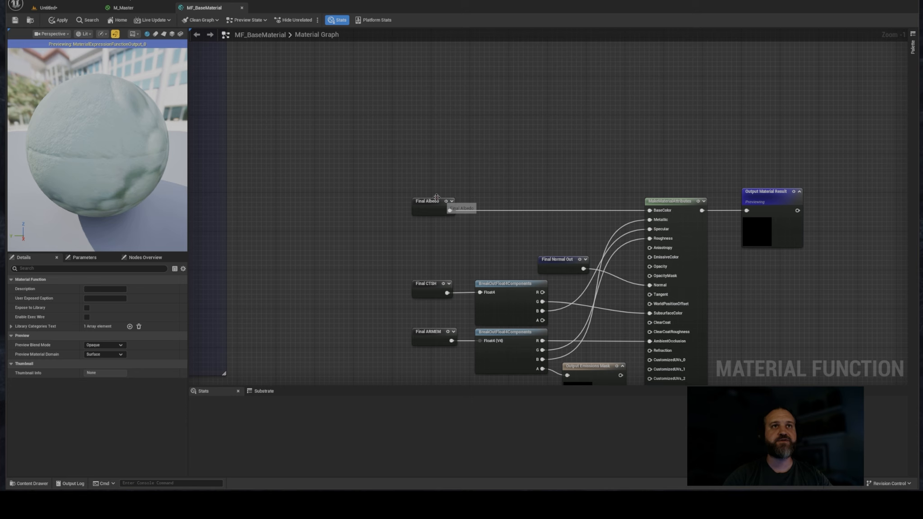
- Add a ComponentMask node fed by Final Albedo and set it to pass only the A channel
right_click_drag(487, 219, 423, 196)
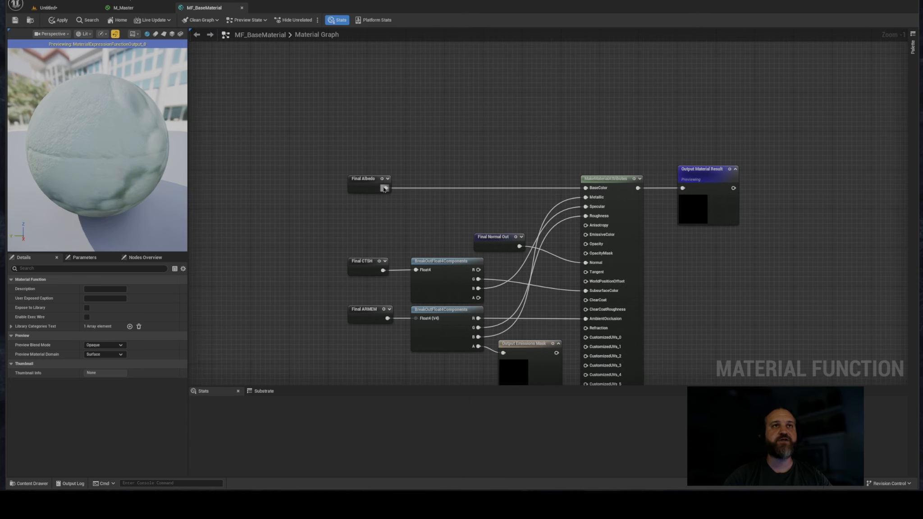
left_click_drag(384, 188, 425, 221)
left_click(410, 182)
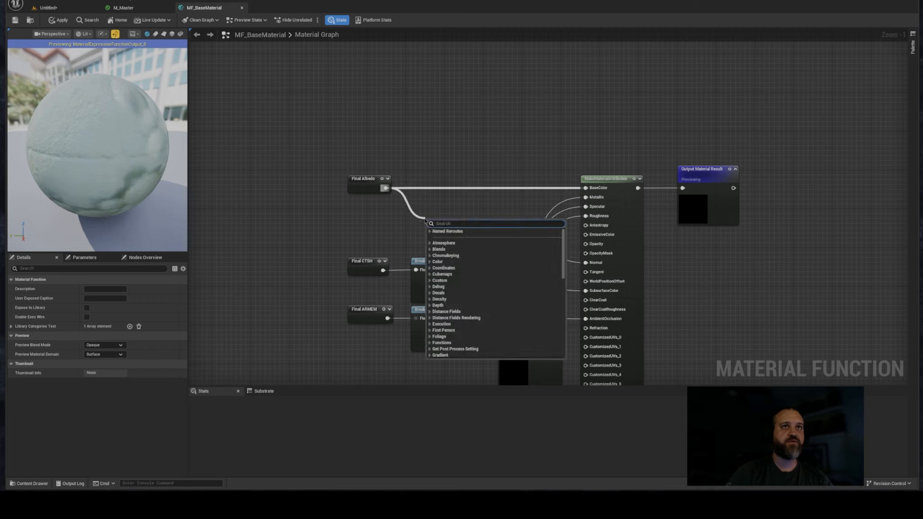
type("mask")
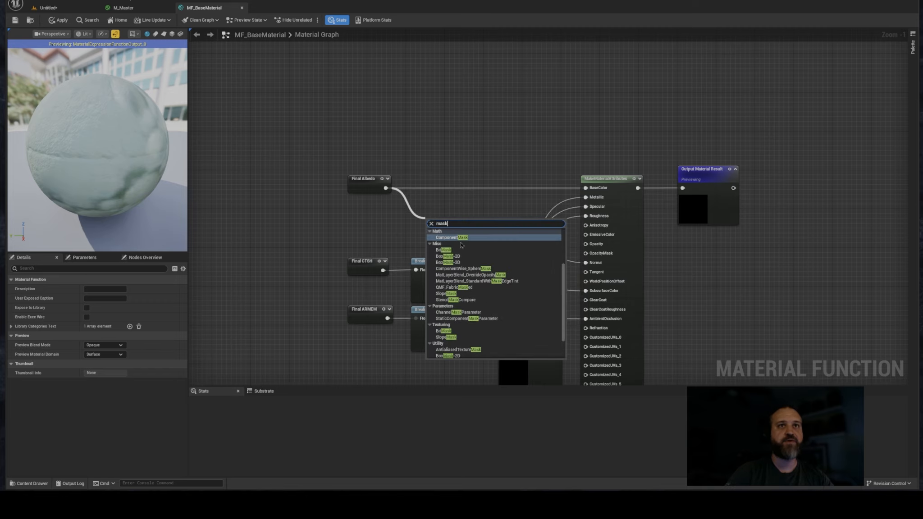
left_click(464, 238)
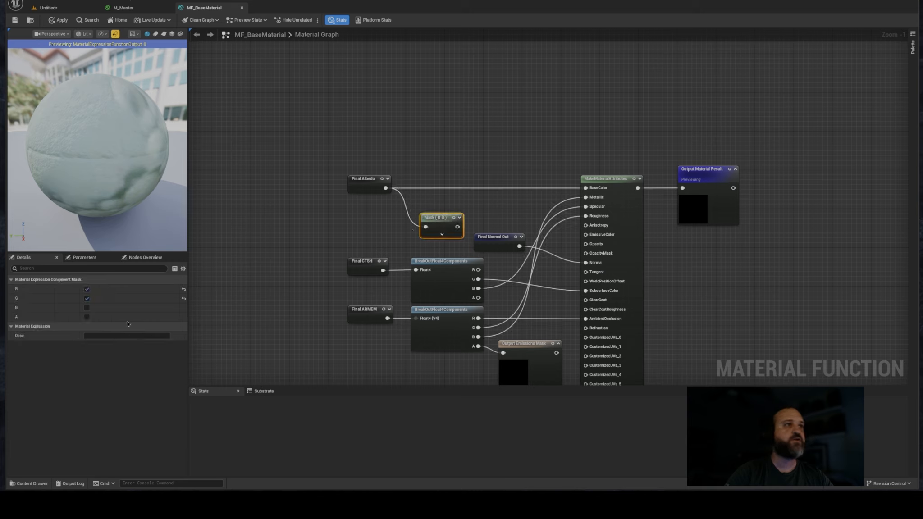
left_click(86, 298)
left_click(86, 290)
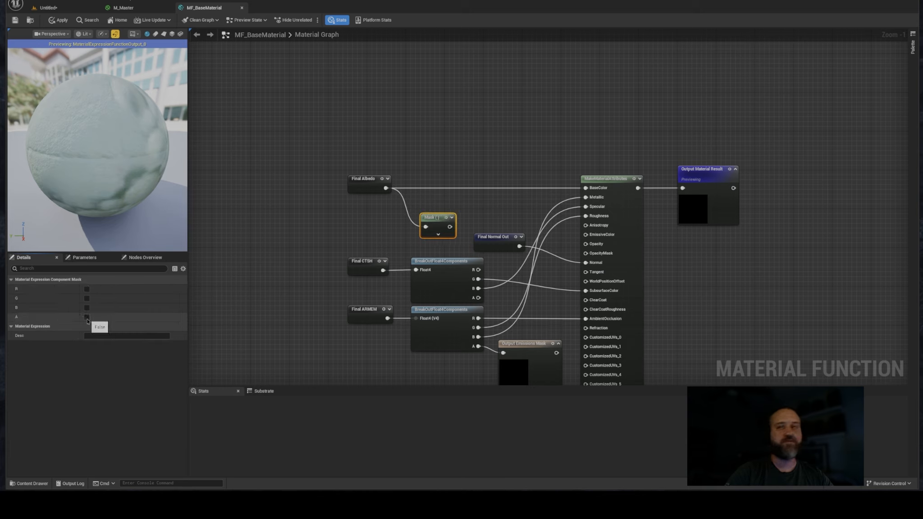
left_click(87, 318)
- Connect the alpha mask to Opacity and move the Final Normal Out node down between the CTSH breakout and MakeMaterialAttributes
right_click_drag(341, 252, 268, 253)
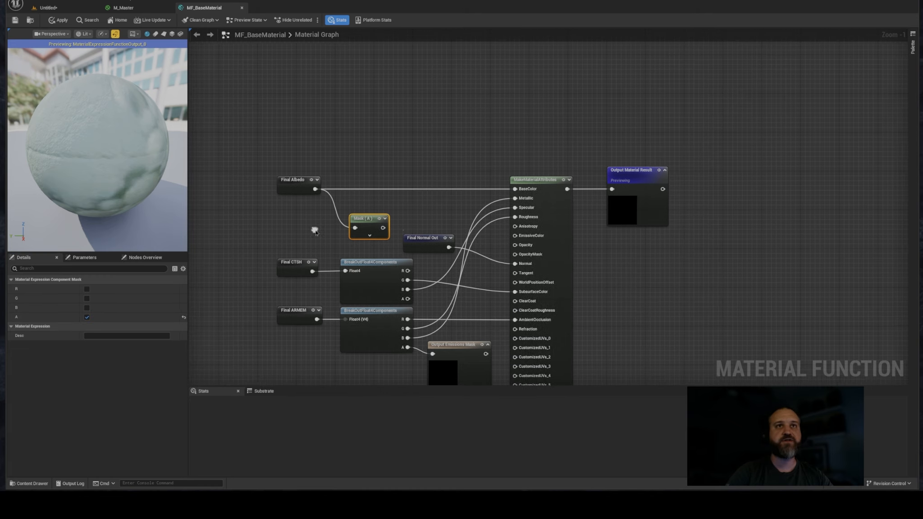
left_click_drag(381, 228, 512, 247)
left_click_drag(428, 242, 442, 257)
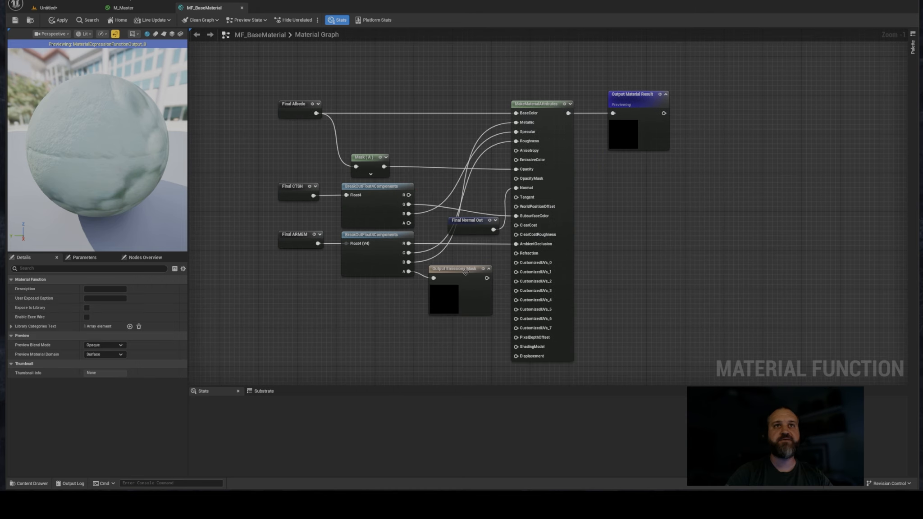
left_click(466, 271)
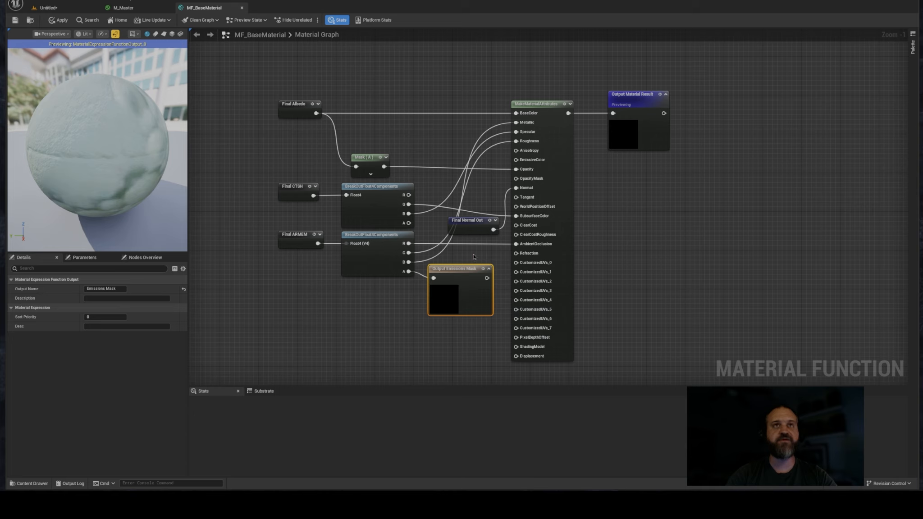
- Delete the Emissions Mask output and connect the ARMEM breakout's A output to EmissiveColor on MakeMaterialAttributes
key("Delete")
left_click(598, 261)
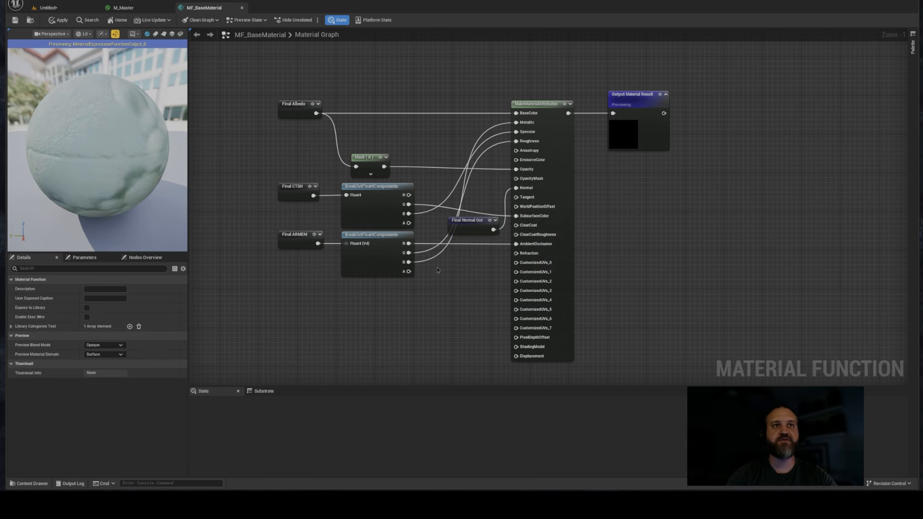
left_click_drag(494, 192, 517, 164)
right_click_drag(458, 281, 493, 295)
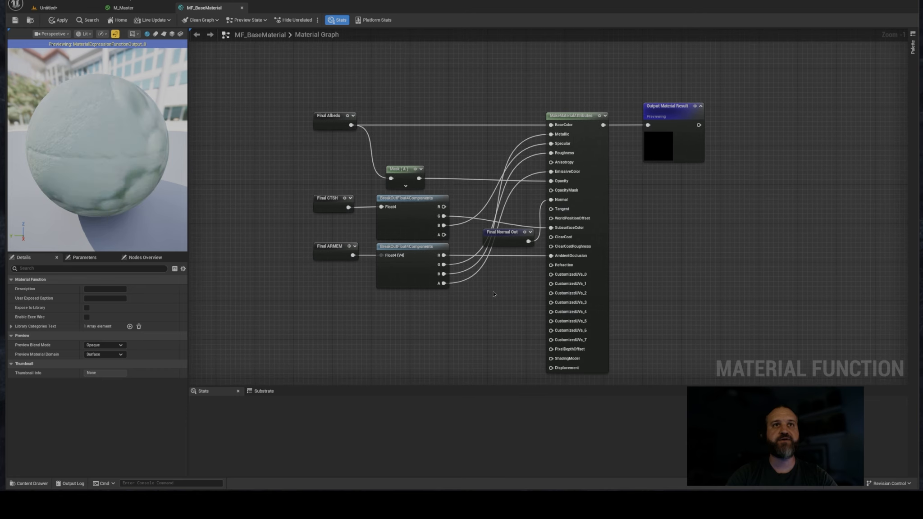
- Space the CTSH and ARMEM nodes further down and place Final Normal Out between the alpha mask and the CTSH breakout
right_click_drag(425, 149, 457, 203)
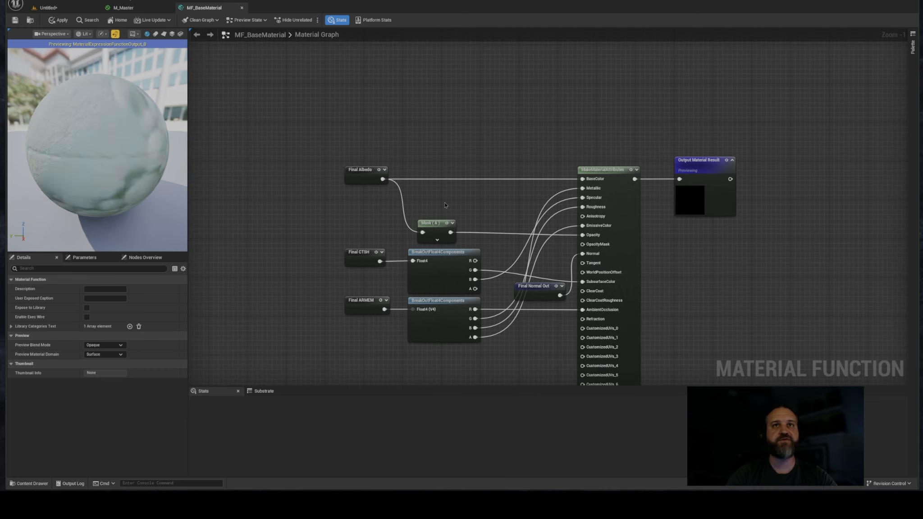
left_click_drag(534, 286, 539, 247)
right_click_drag(528, 336, 471, 292)
left_click(468, 246)
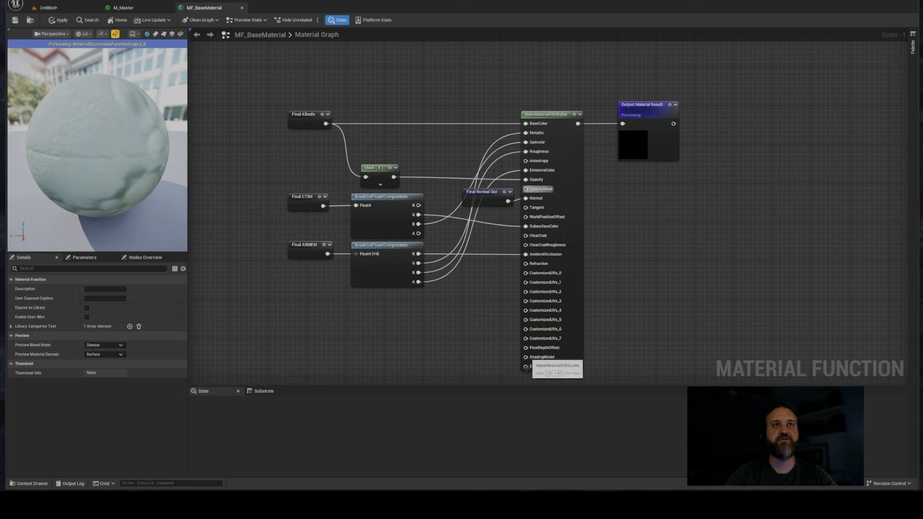
left_click_drag(271, 291, 388, 277)
left_click(329, 245)
left_click_drag(329, 245, 388, 212)
left_click(473, 245)
left_click_drag(479, 198, 430, 195)
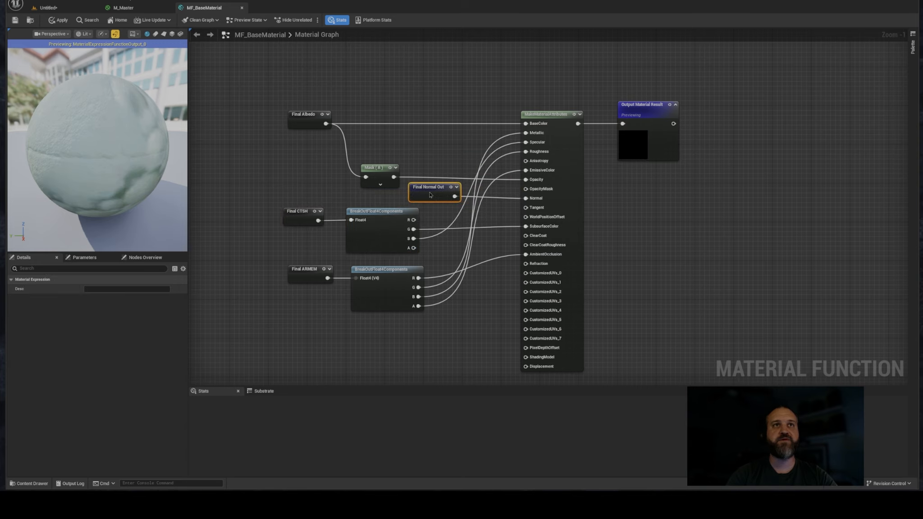
left_click(471, 253)
- Enclose the final output nodes in a comment titled Final Material and set the comment colour to black
scroll(495, 104, "down", 2)
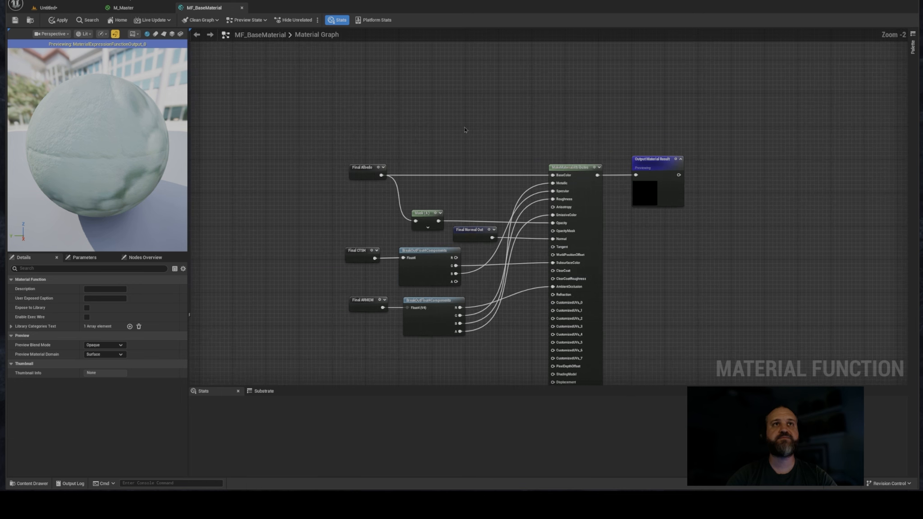
scroll(462, 177, "down", 4)
left_click_drag(412, 194, 541, 274)
key("c")
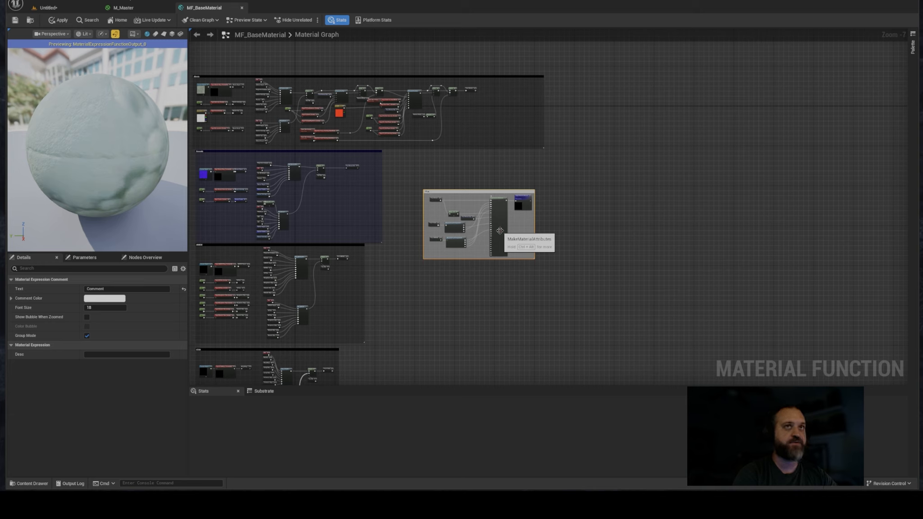
key("Return")
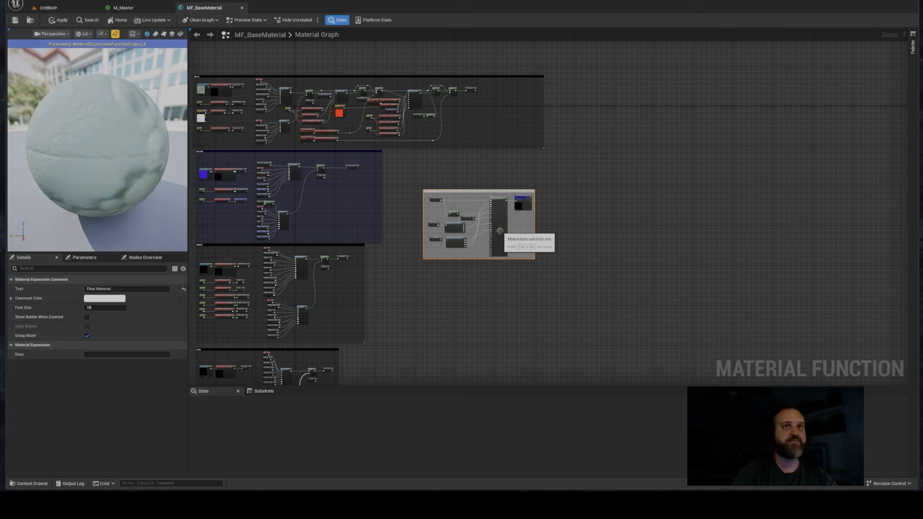
left_click(117, 301)
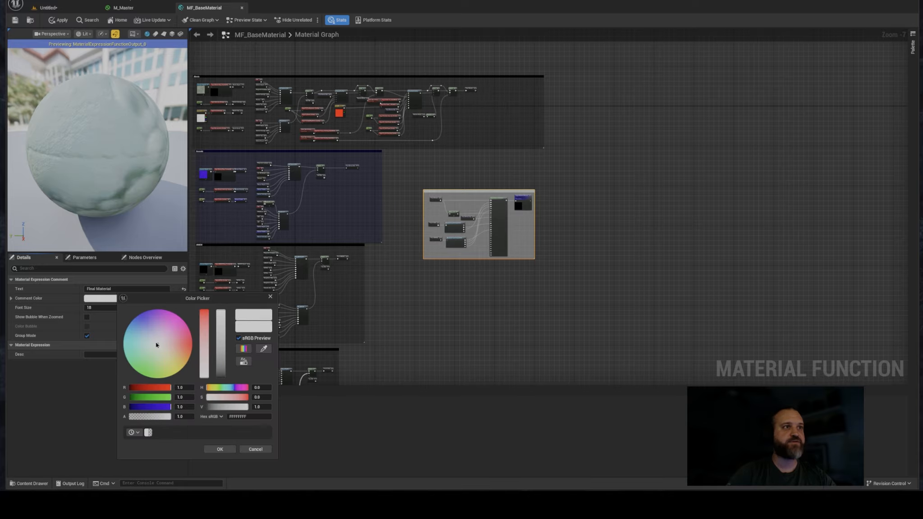
left_click(219, 372)
left_click(220, 449)
- Extend the Final Material comment downward to enclose all of MakeMaterialAttributes and reposition it beside the normals group
scroll(496, 202, "up", 6)
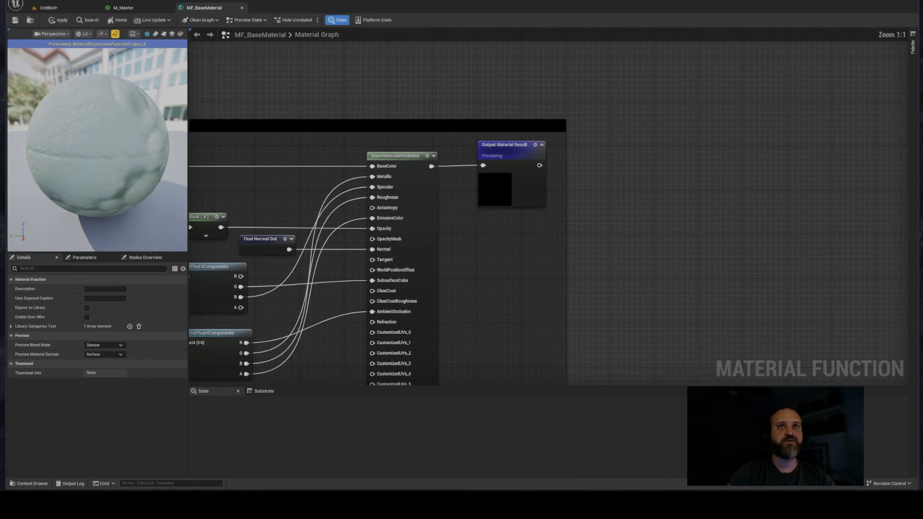
scroll(546, 215, "down", 2)
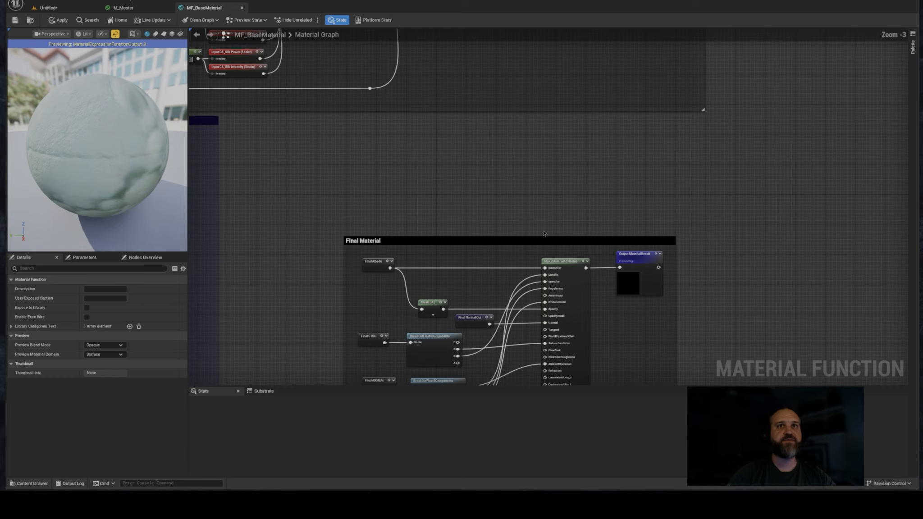
mouse_move(536, 243)
left_mouse_down()
mouse_move(532, 191)
mouse_move(541, 239)
left_mouse_up()
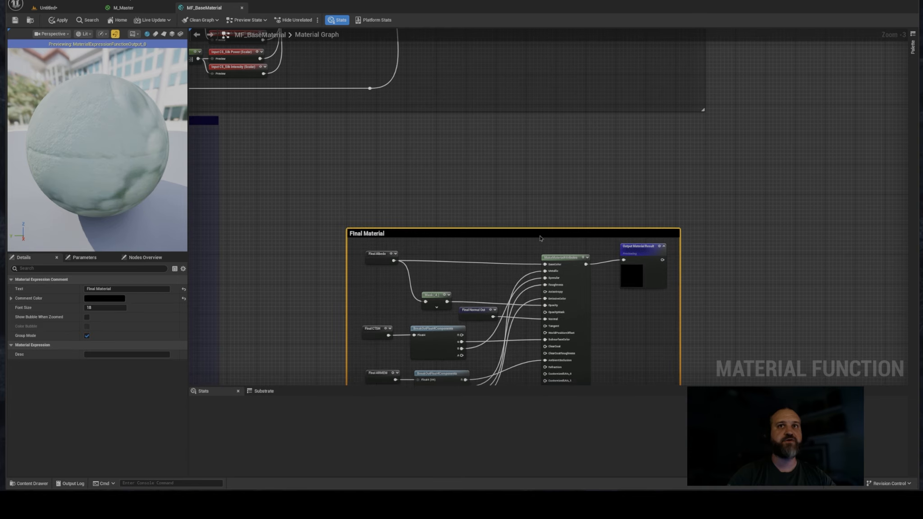
right_click_drag(576, 282, 553, 200)
left_click_drag(590, 352, 587, 391)
left_click_drag(502, 154, 449, 69)
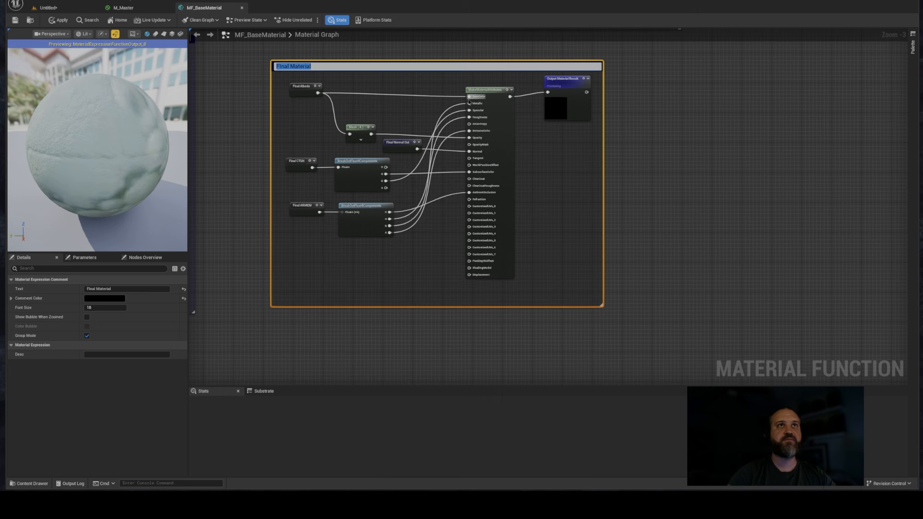
left_click(651, 144)
right_click_drag(650, 143, 694, 219)
scroll(694, 219, "down", 1)
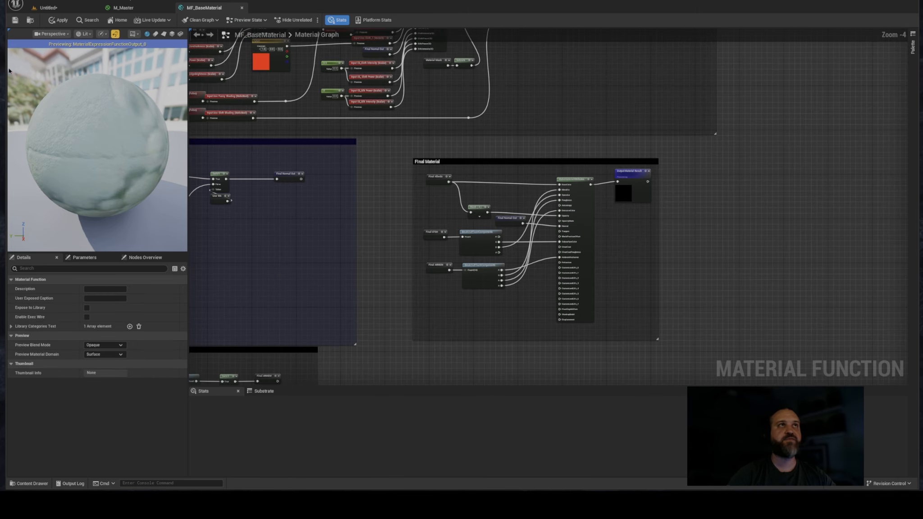
- Save the MF_BaseMaterial function and close it to return to M_Master
left_click(15, 20)
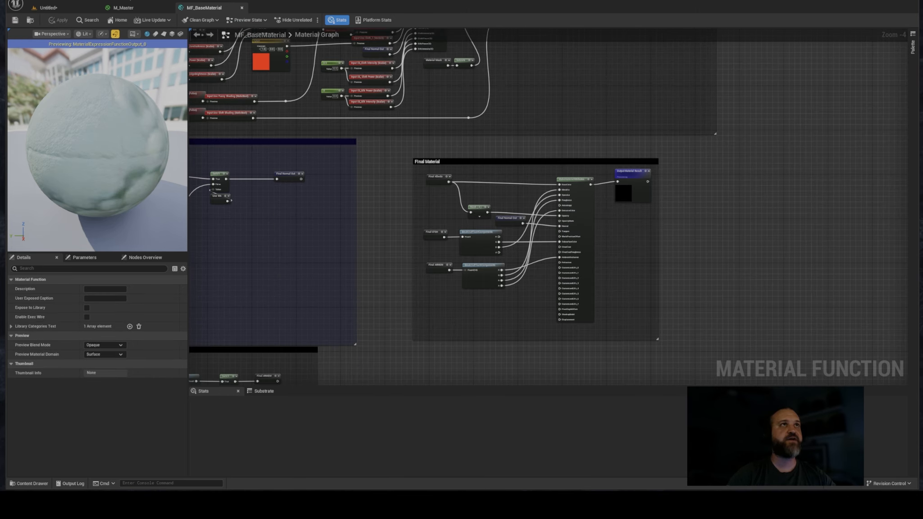
left_click(242, 8)
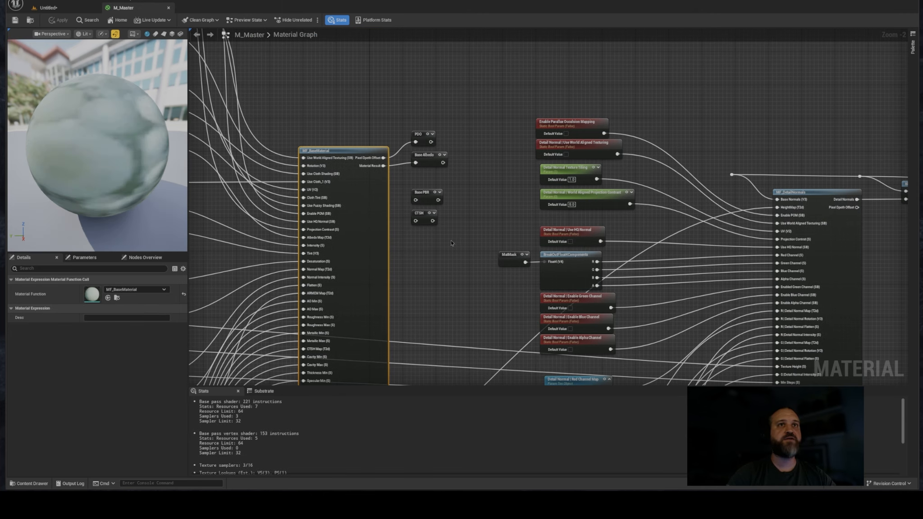
- Delete the disconnected Base PBR and CTSH named reroutes beside the MF_BaseMaterial node
left_click_drag(456, 246, 420, 195)
left_click(480, 141)
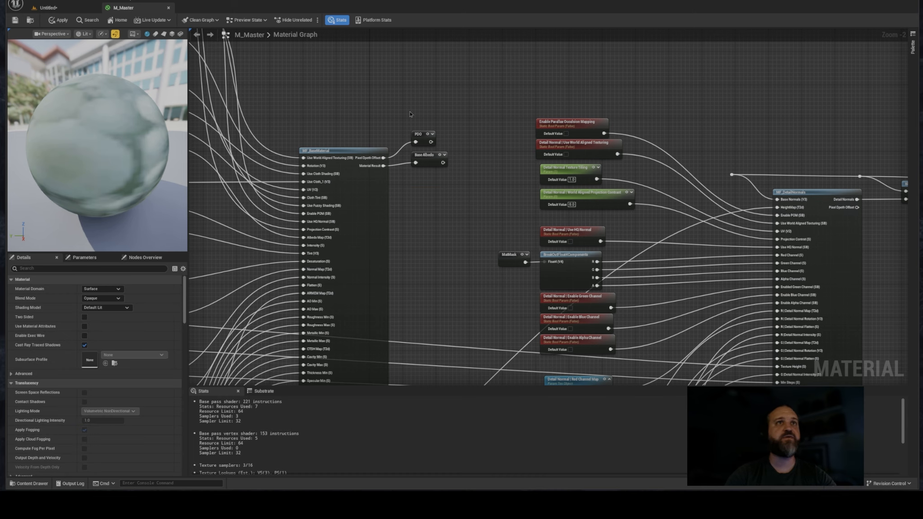
left_click_drag(406, 113, 439, 137)
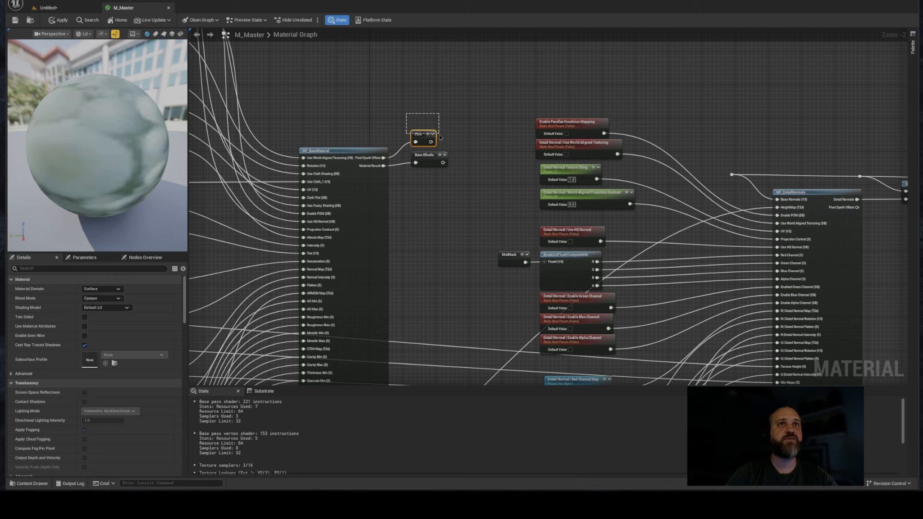
left_click_drag(441, 137, 440, 137)
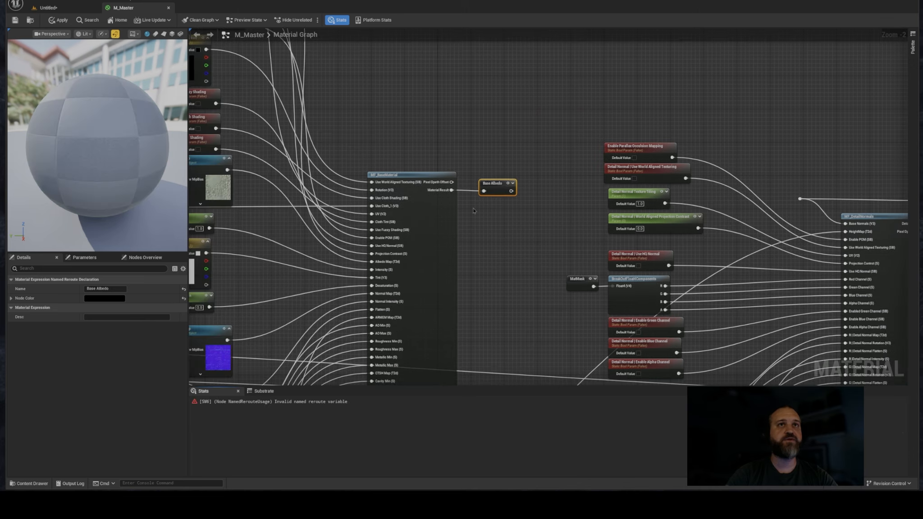
right_click_drag(473, 211, 389, 217)
scroll(467, 222, "down", 1)
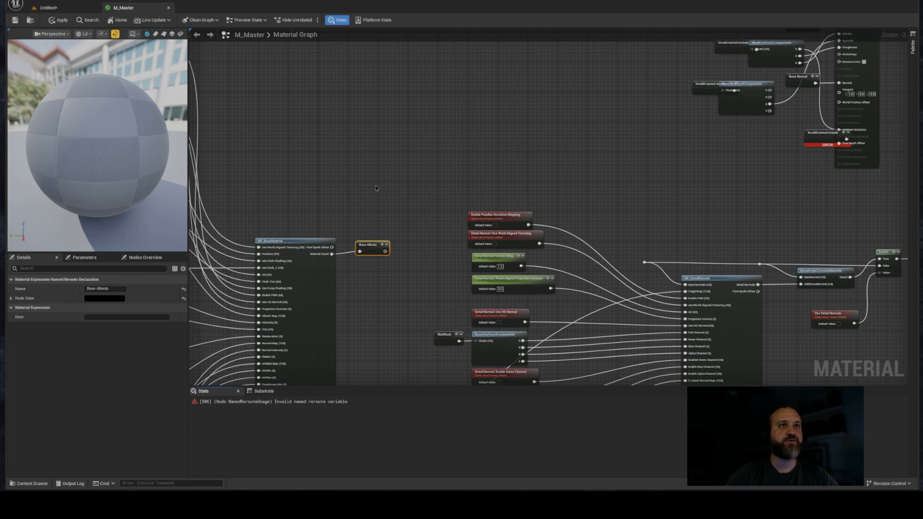
key("ctrl+s")
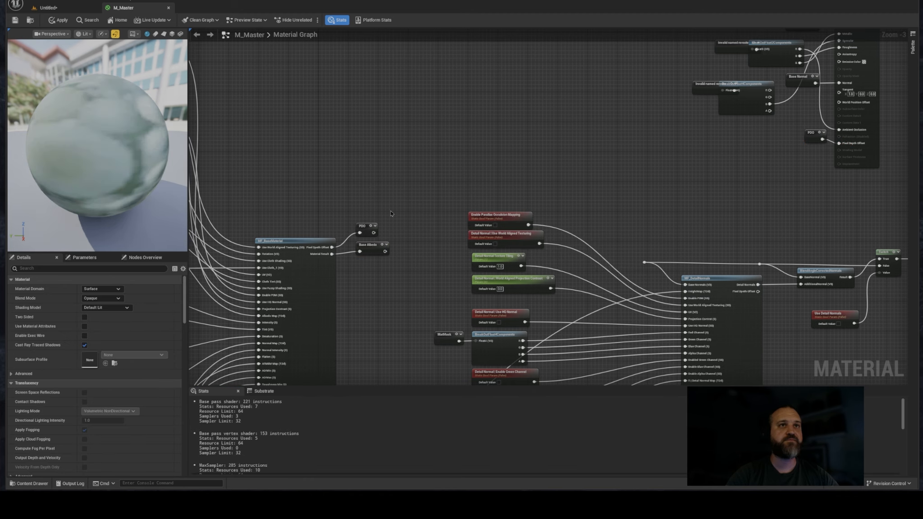
- Shift the PDO and Base Albedo reroutes slightly down and rename the Base Albedo reroute to Base Material
scroll(391, 214, "up", 3)
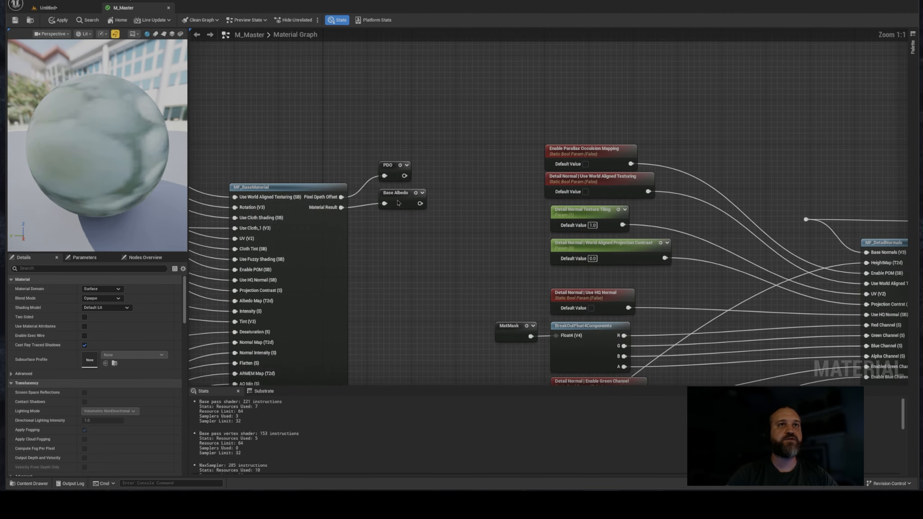
left_click_drag(398, 203, 395, 178)
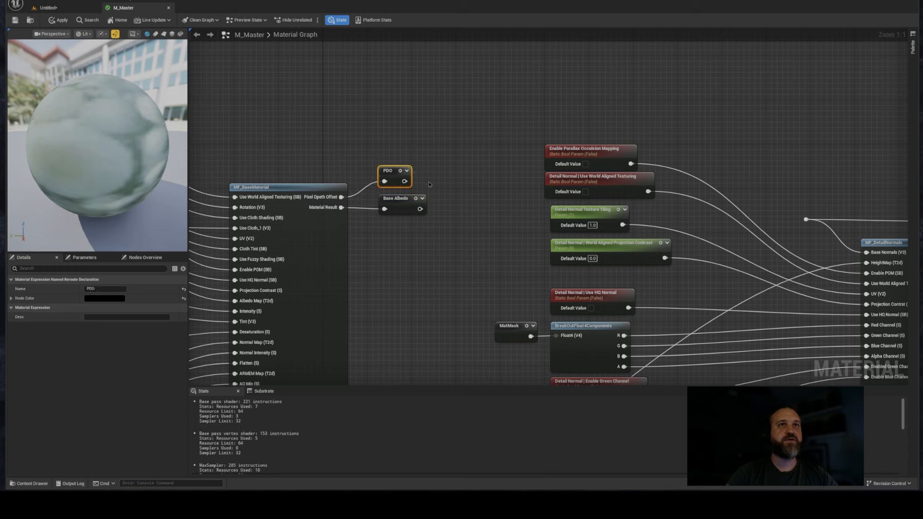
left_click(397, 203)
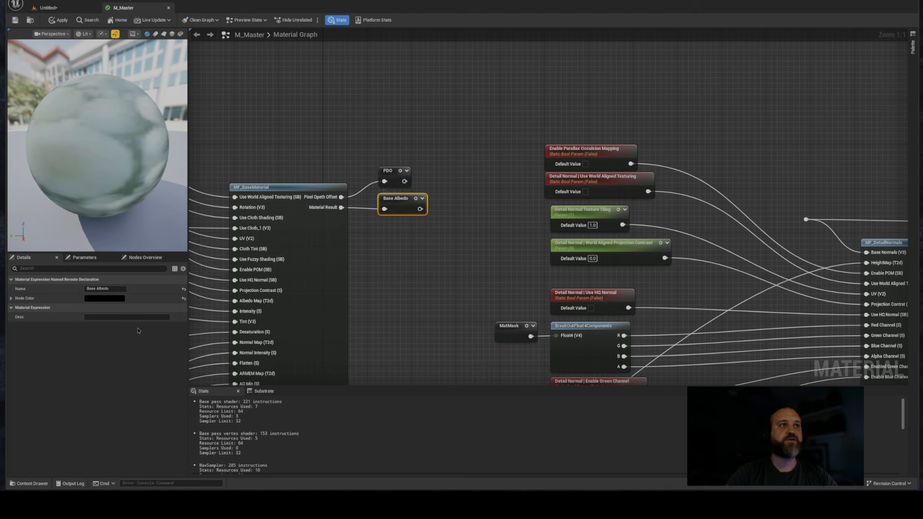
double_click(100, 289)
key("BackSpace")
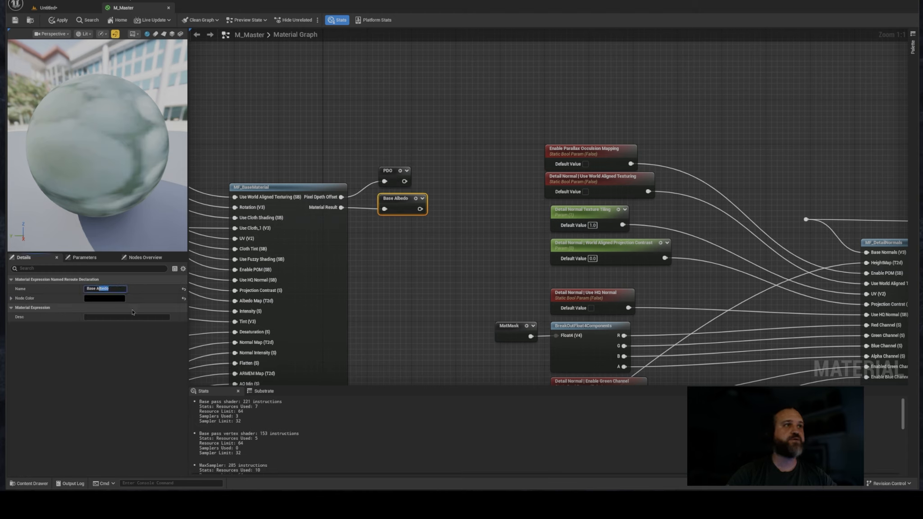
type("Materia")
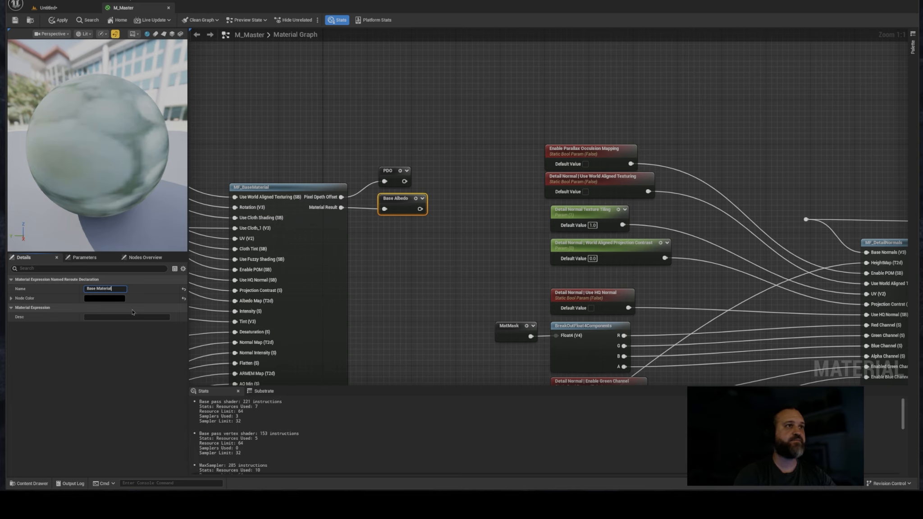
key("Return")
left_click(464, 247)
- Add a Base Material named reroute node in the empty area above the MF_DetailNormals inputs
right_click_drag(464, 247, 297, 257)
right_click_drag(597, 262, 448, 237)
right_click_drag(513, 224, 472, 180)
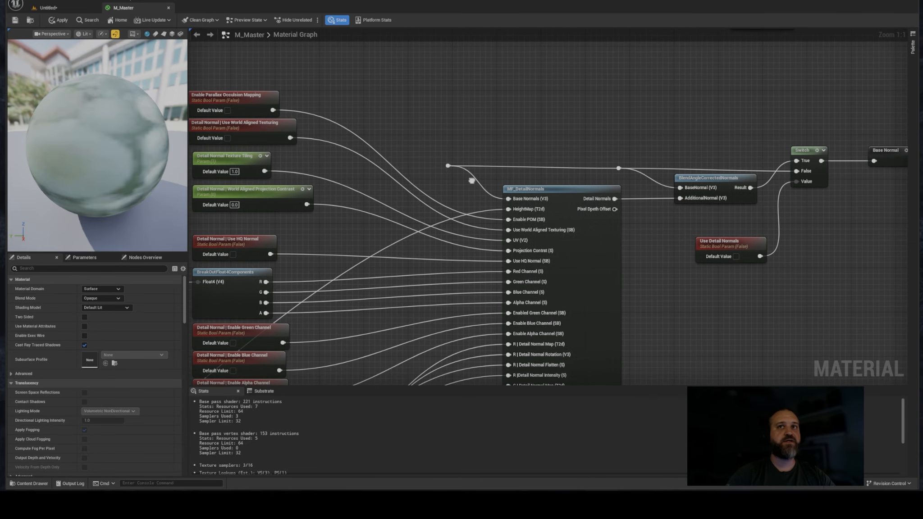
right_click_drag(567, 140, 633, 203)
right_click_drag(730, 207, 598, 205)
right_click_drag(553, 208, 675, 197)
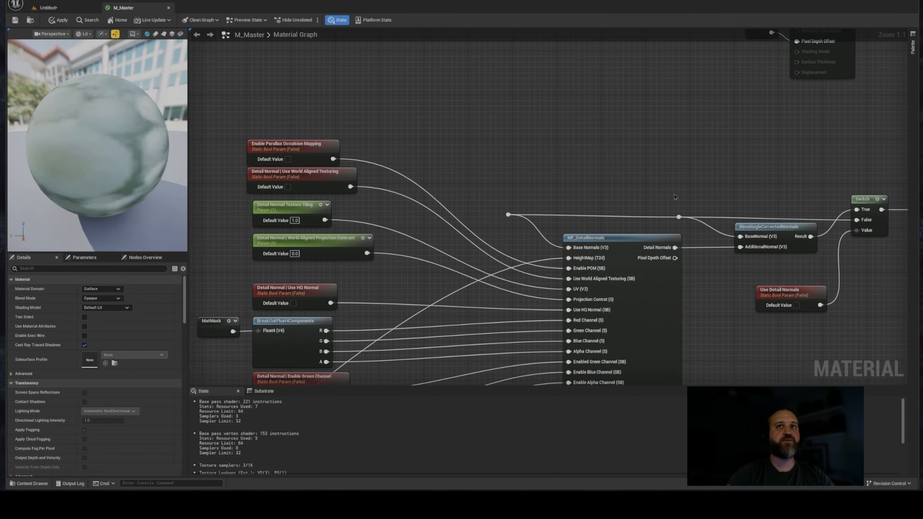
right_click(424, 151)
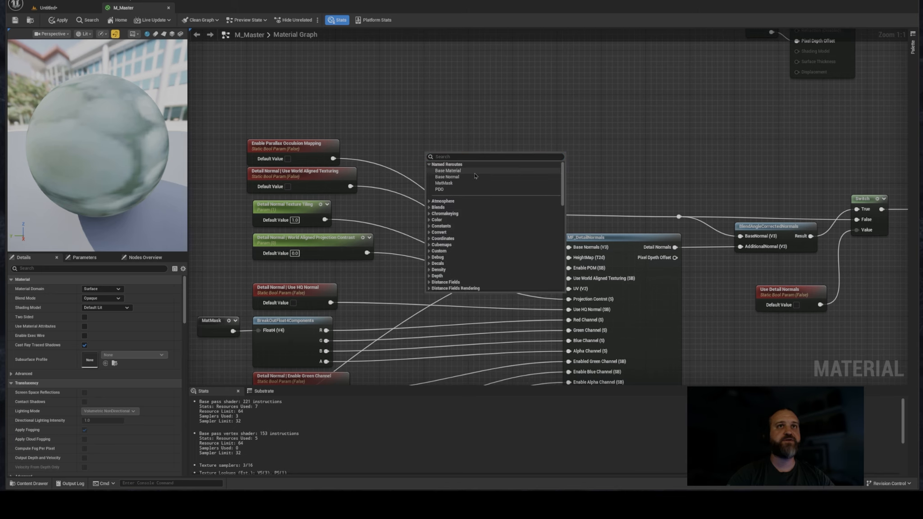
left_click(450, 172)
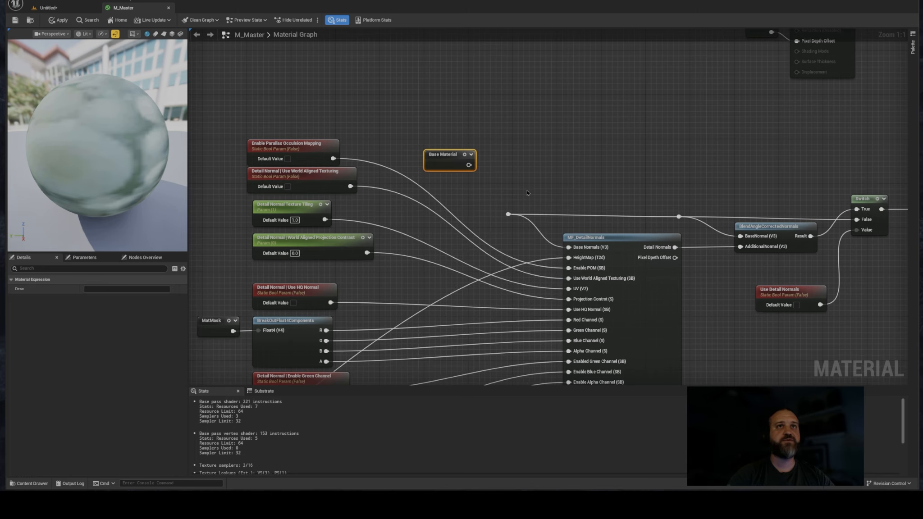
- Add a GetMaterialAttributes node fed by the Base Material reroute and place it above the Base Normals wire
left_click_drag(432, 154, 486, 183)
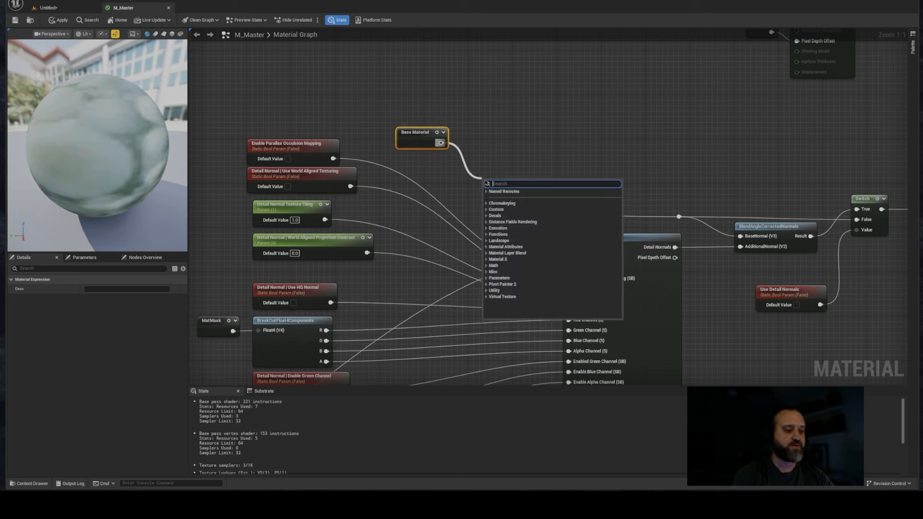
type("get ma")
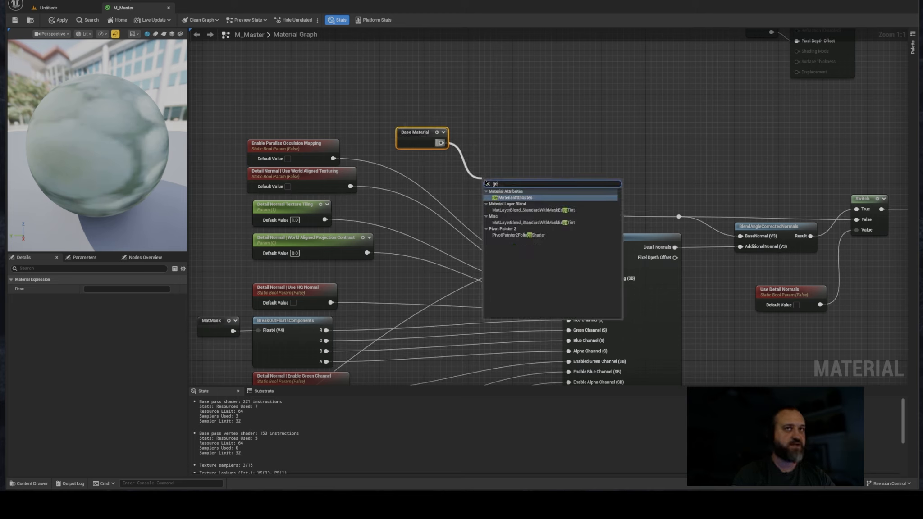
left_click(512, 197)
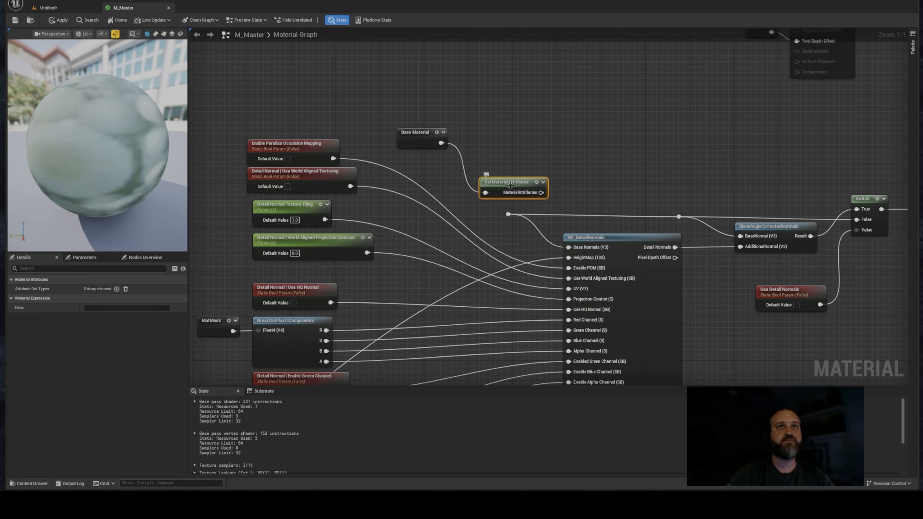
left_click_drag(510, 186, 504, 164)
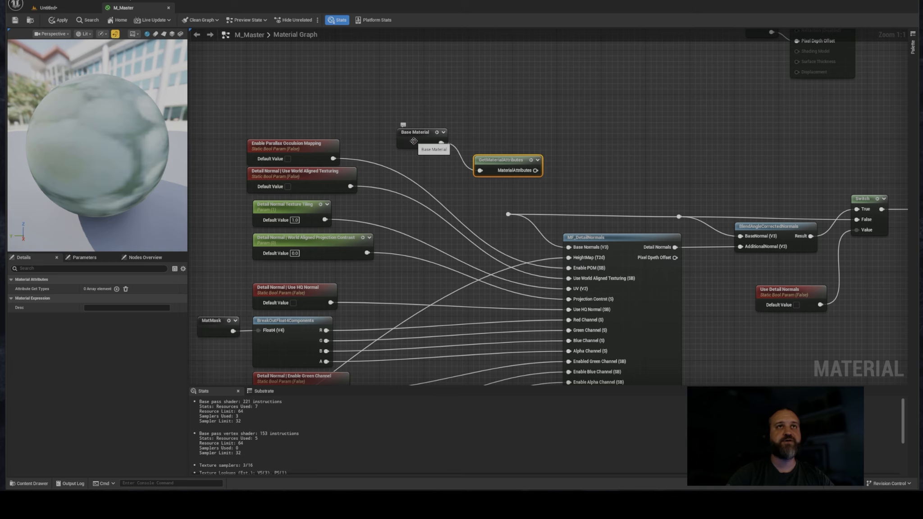
right_click_drag(508, 222, 488, 211)
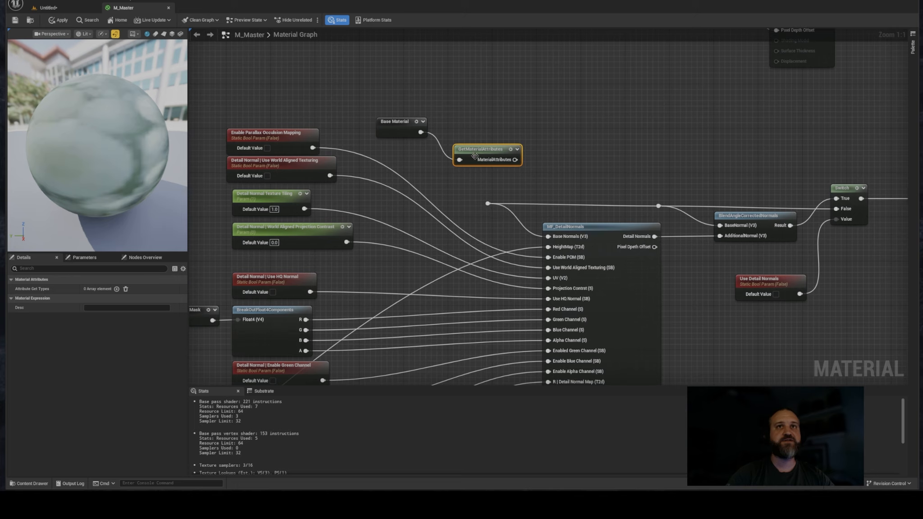
- Add one attribute output to the GetMaterialAttributes node and set its type to Normal
left_click(116, 289)
left_click(11, 289)
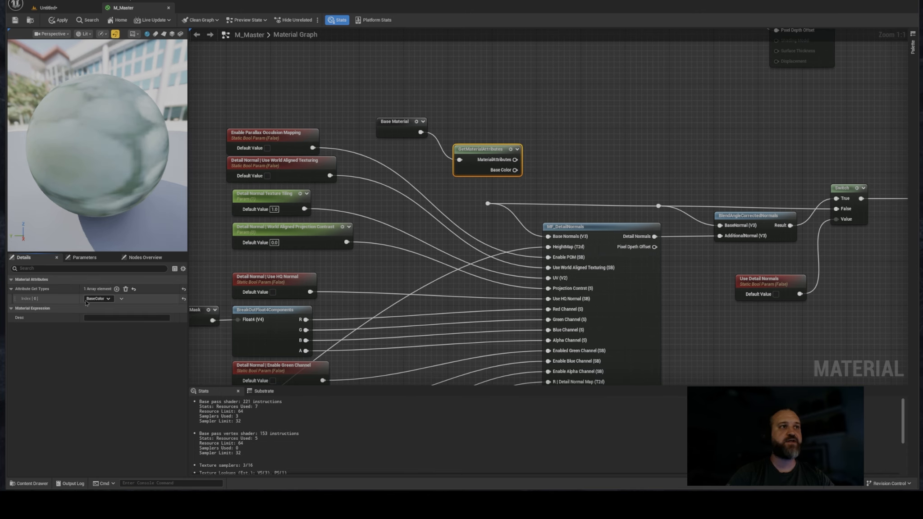
left_click(108, 300)
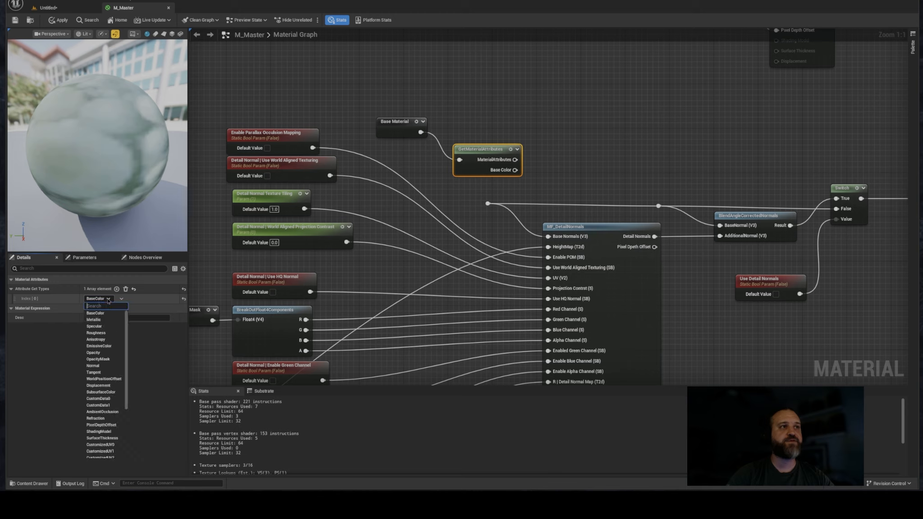
left_click(98, 366)
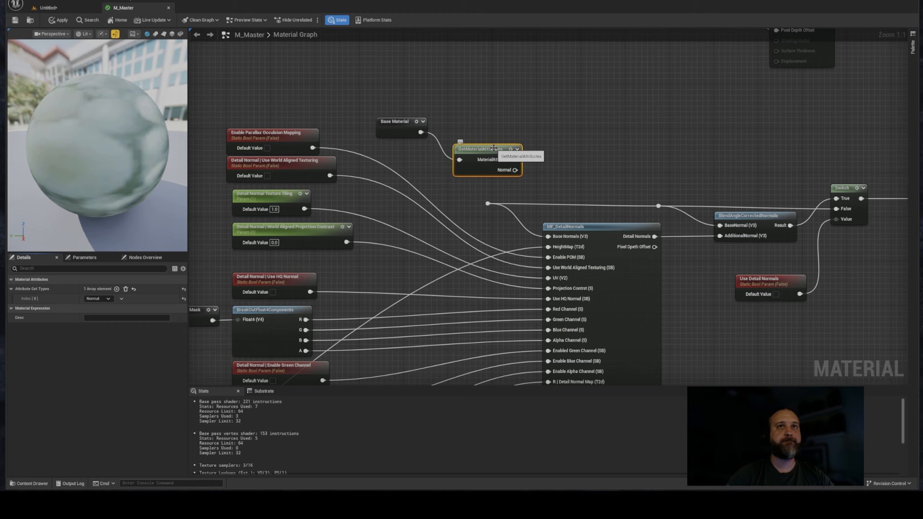
- Feed the detail normals' base normal wire from the GetMaterialAttributes Normal output, and align that node and the Base Material reroute beside the wire
left_click_drag(491, 149, 488, 204)
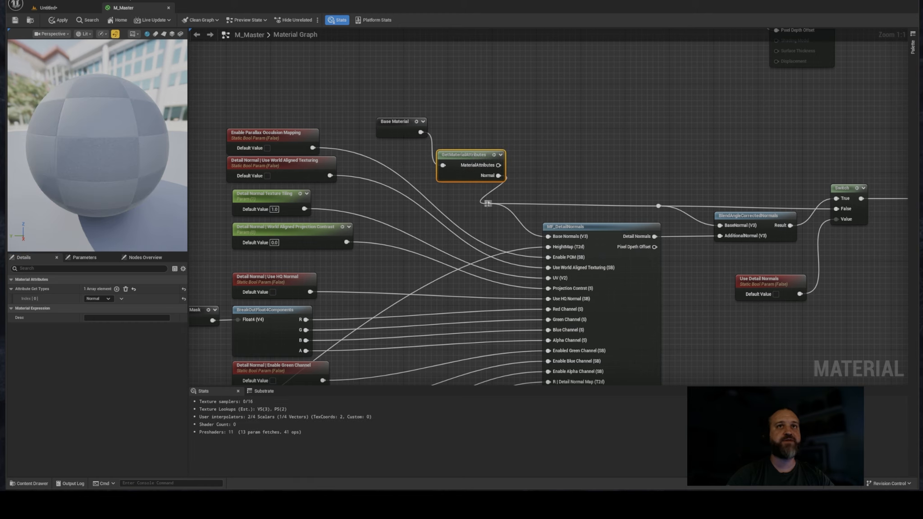
left_click_drag(472, 154, 444, 187)
left_click_drag(409, 144, 444, 179)
- Delete the Base Normal named reroute connected to the Switch output after the detail normals blend
left_click(547, 177)
right_click_drag(546, 178, 484, 179)
right_click_drag(615, 177, 461, 173)
left_click_drag(703, 179, 765, 229)
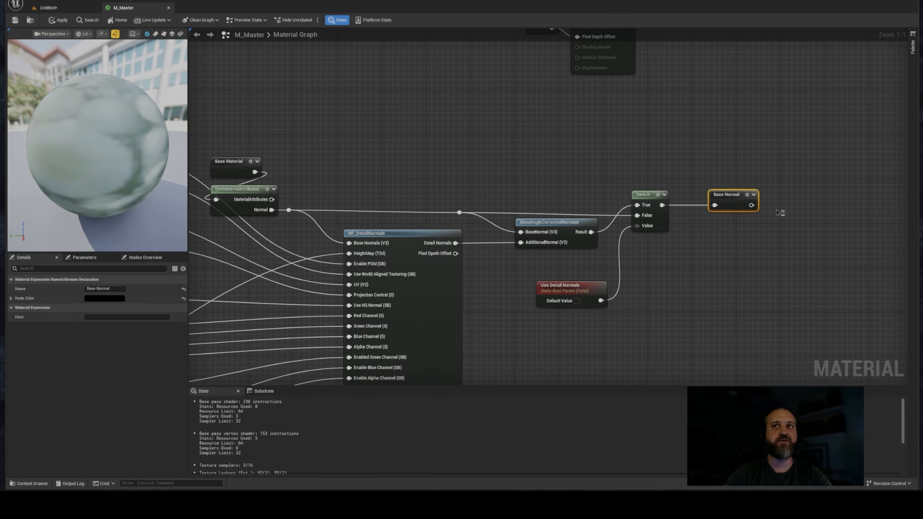
key("Delete")
- Add a SetMaterialAttributes node from the Switch output and place it level with that output
right_click_drag(651, 159, 622, 132)
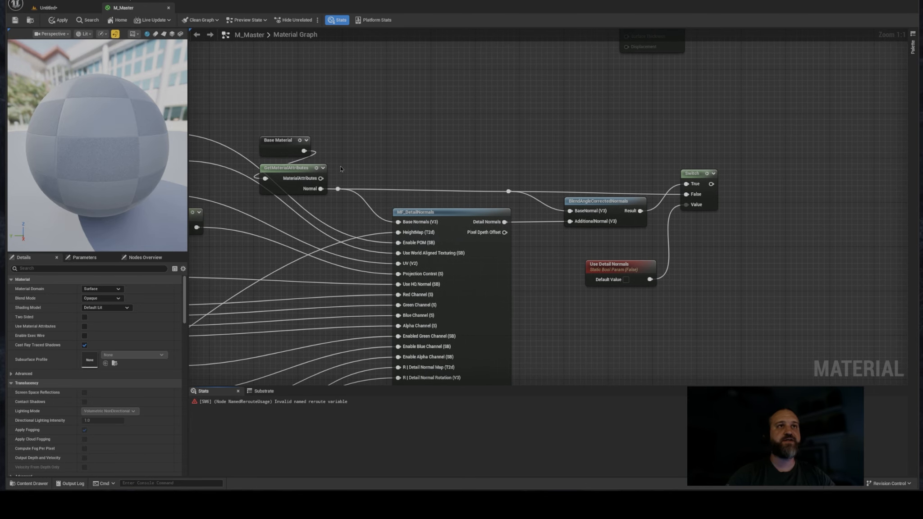
right_click_drag(739, 180, 683, 182)
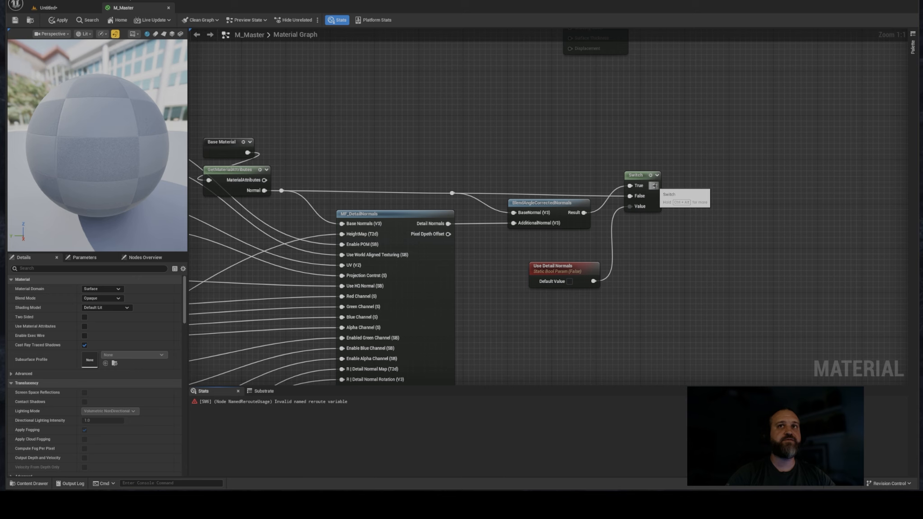
left_click_drag(655, 185, 715, 190)
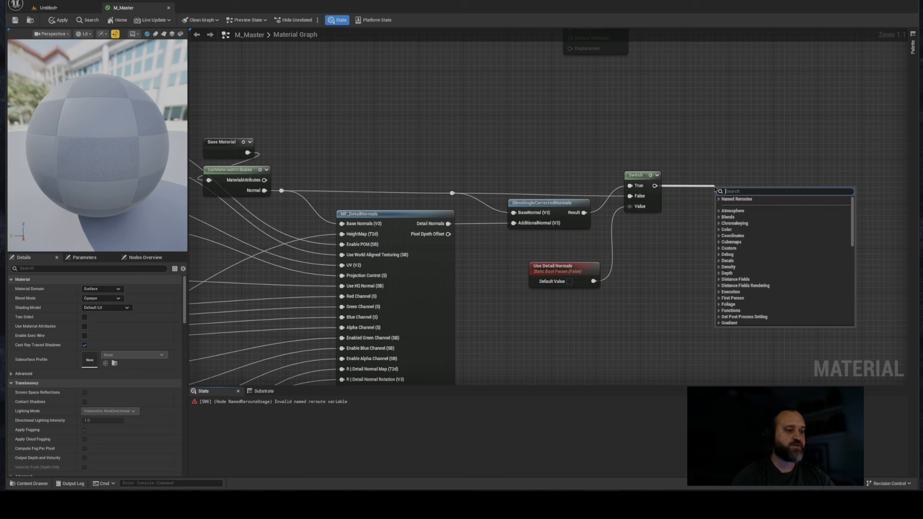
type("set mater")
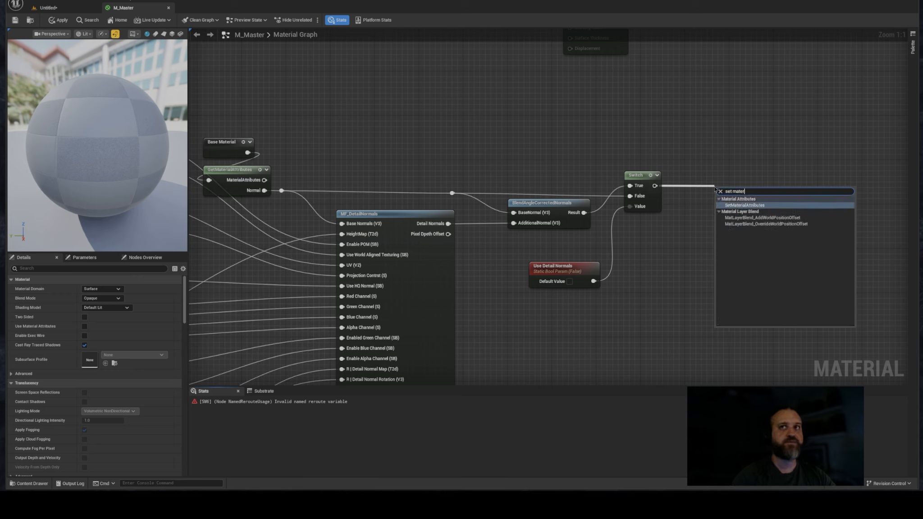
left_click(738, 205)
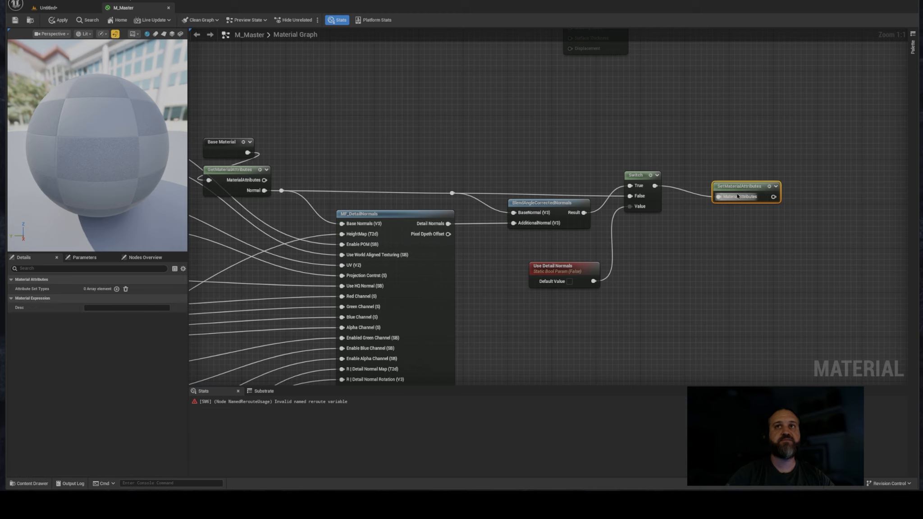
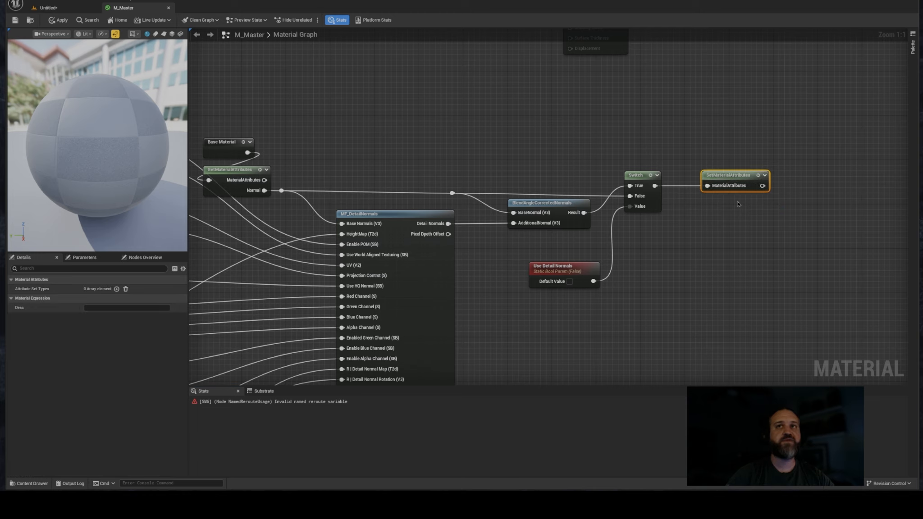
- Add a Normal attribute input to the SetMaterialAttributes node and connect the Switch output to it
left_click(116, 289)
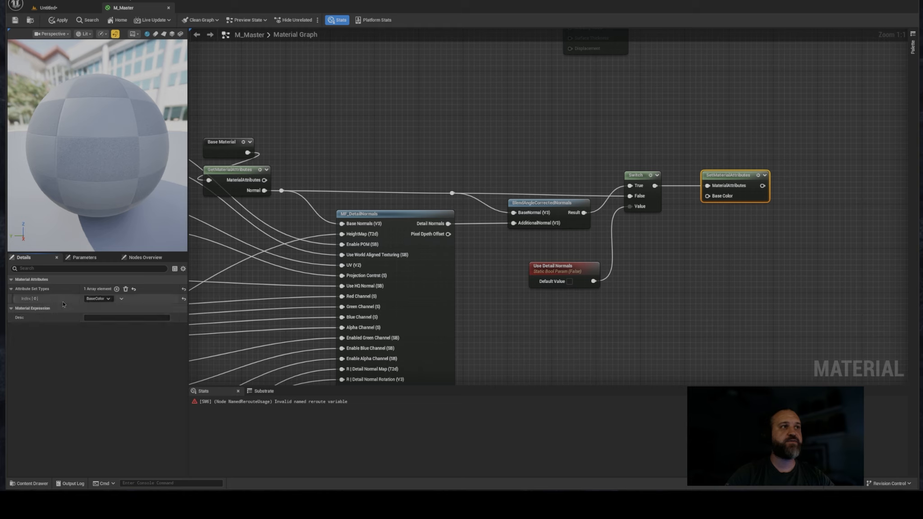
left_click(97, 298)
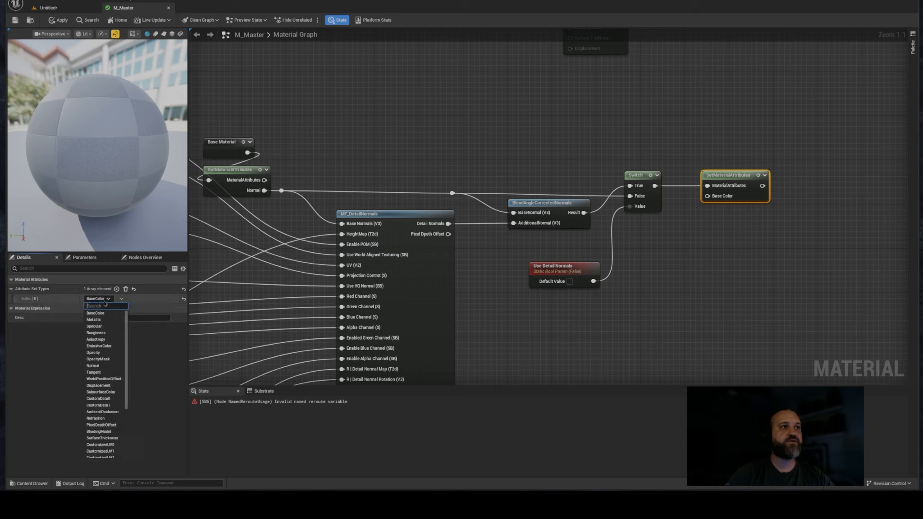
left_click(103, 366)
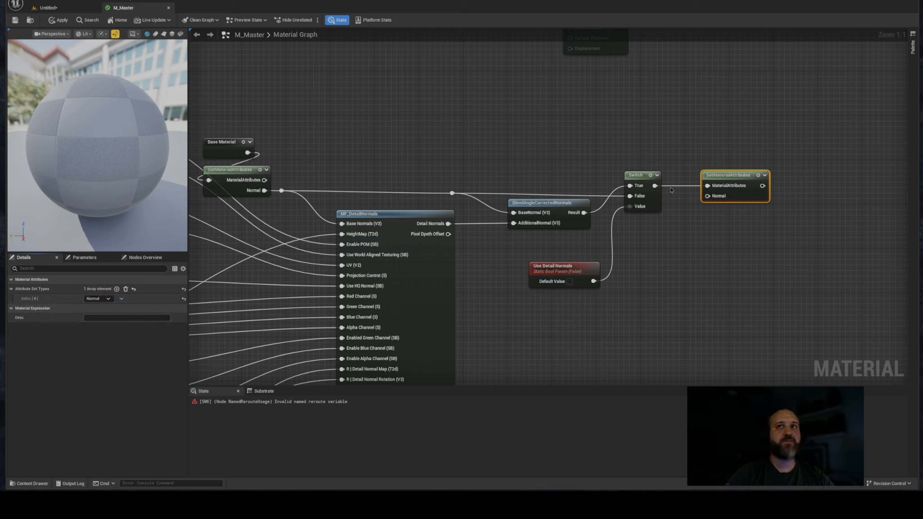
left_click_drag(655, 185, 721, 169)
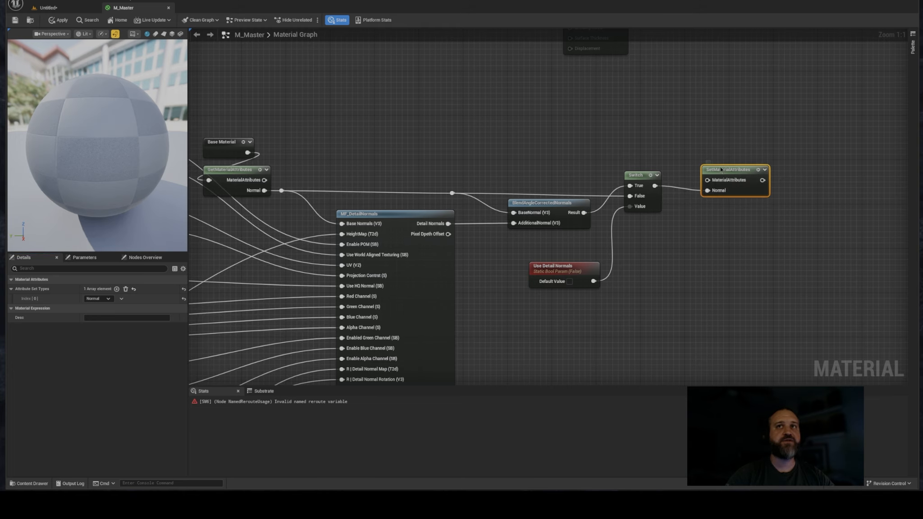
- Connect the GetMaterialAttributes MaterialAttributes output to the matching SetMaterialAttributes input, align the nodes and lower the Switch node clear of the wire
right_click_drag(567, 159, 610, 168)
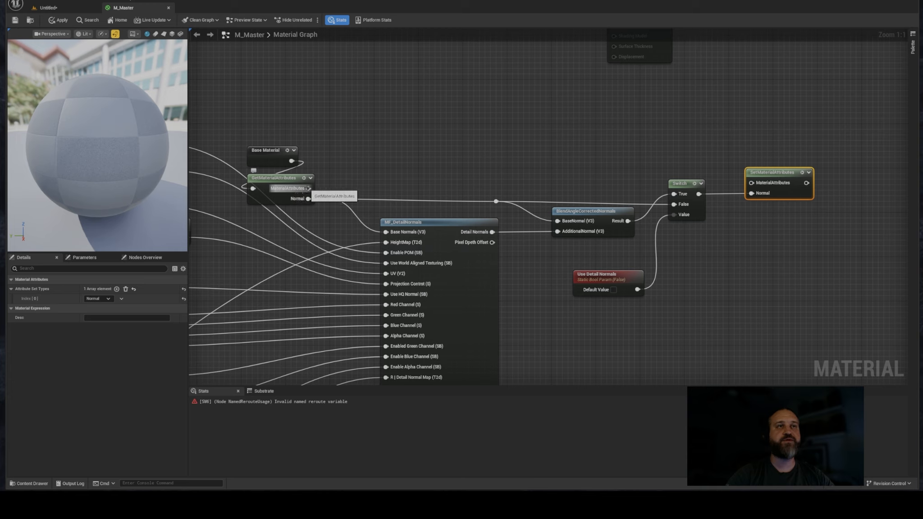
left_click_drag(309, 188, 765, 183)
left_click(715, 160)
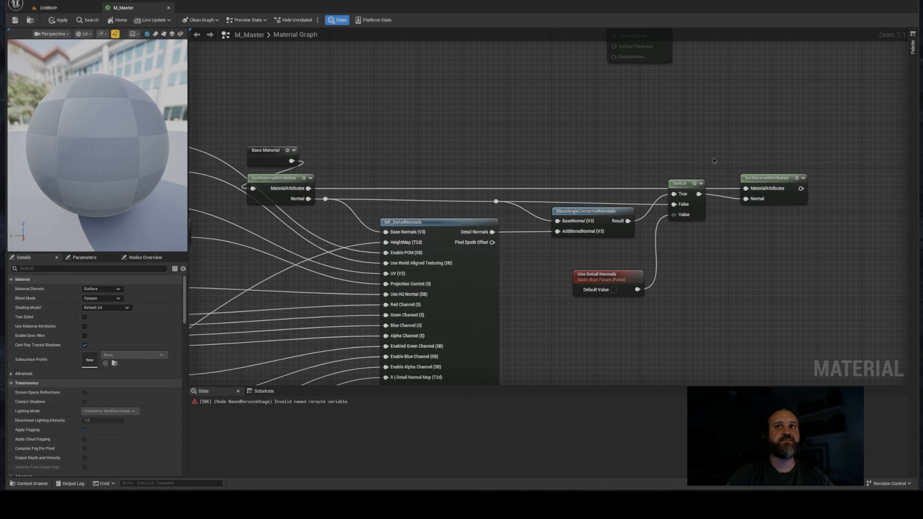
right_click_drag(715, 160, 715, 183)
left_click_drag(690, 205, 690, 209)
left_click(680, 195)
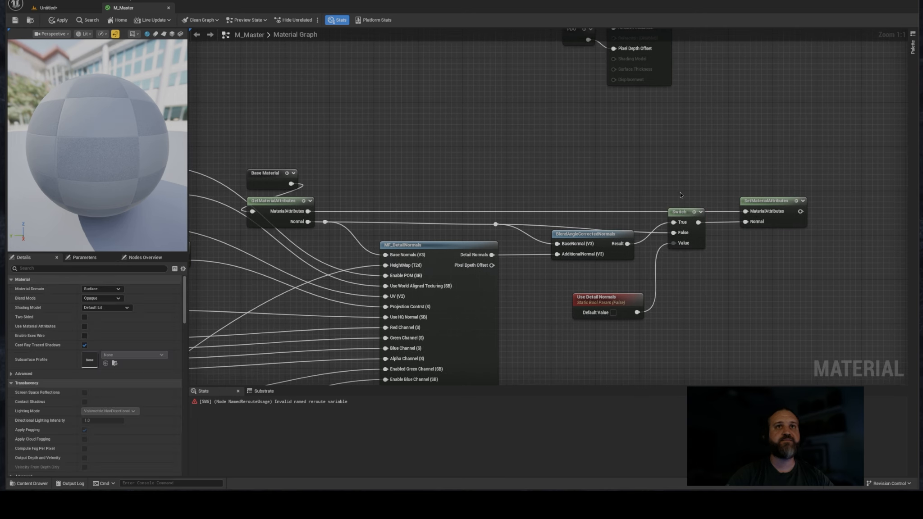
- Add a named reroute declaration node fed by the CTSH Map texture parameter's output
scroll(694, 208, "down", 1)
right_click_drag(680, 195, 753, 117)
scroll(644, 125, "down", 1)
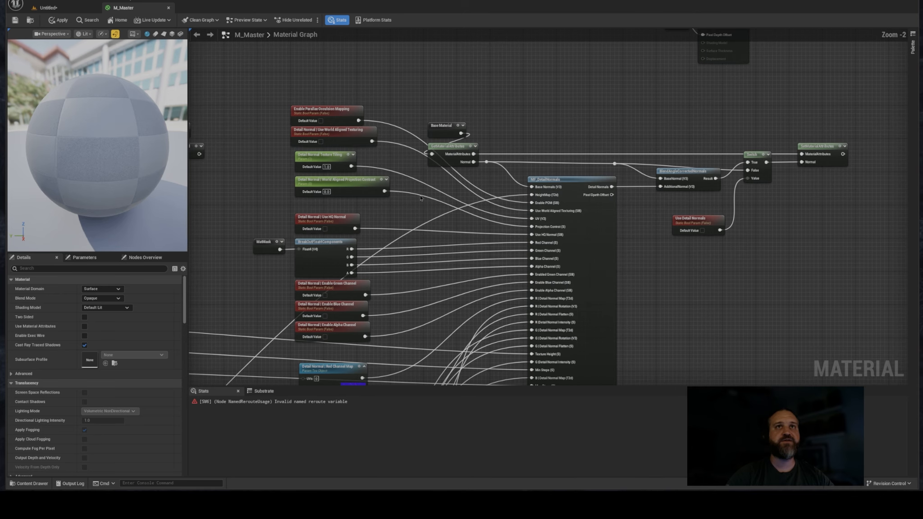
right_click_drag(765, 208, 705, 193)
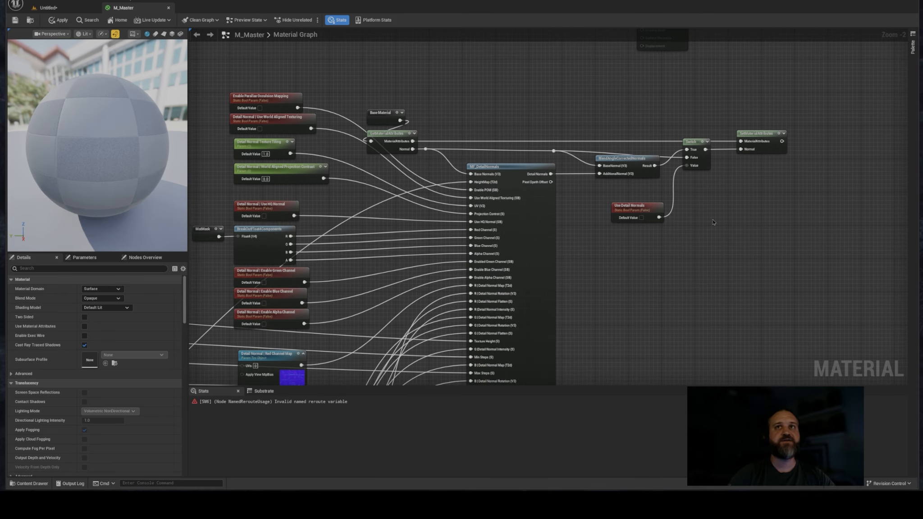
right_click_drag(713, 222, 744, 218)
scroll(660, 193, "down", 3)
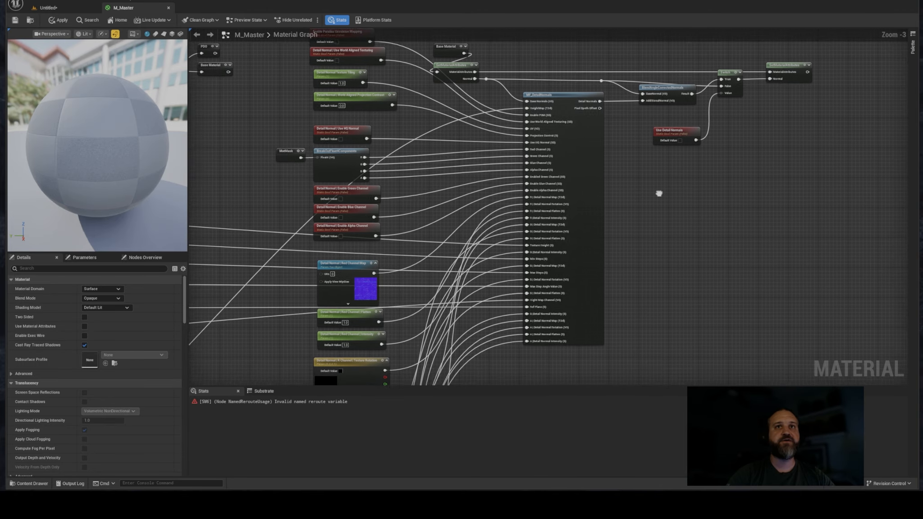
right_click_drag(661, 191, 692, 203)
scroll(642, 241, "up", 3)
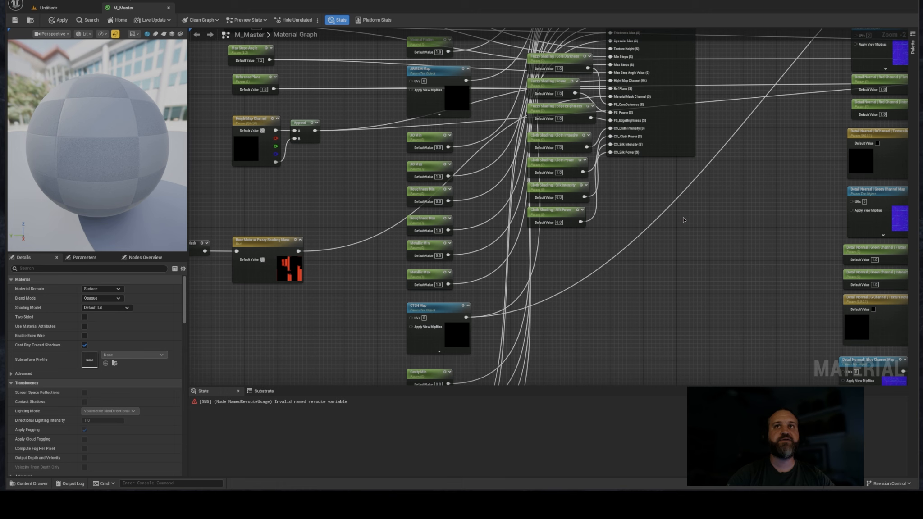
scroll(456, 320, "up", 2)
left_click(434, 307)
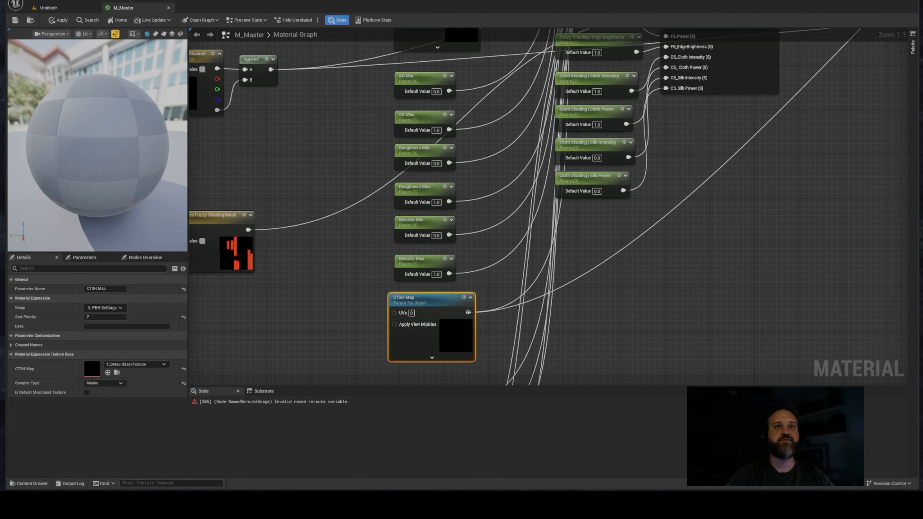
left_click_drag(468, 312, 536, 315)
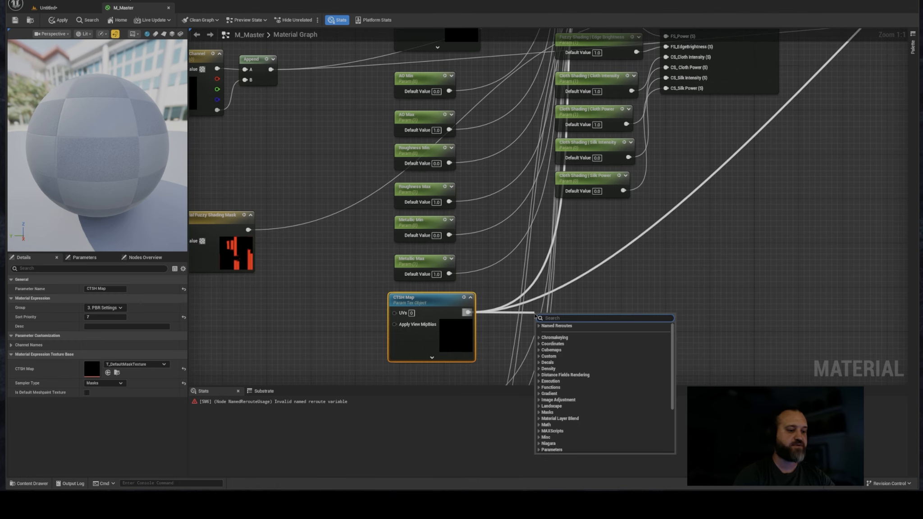
type("nam")
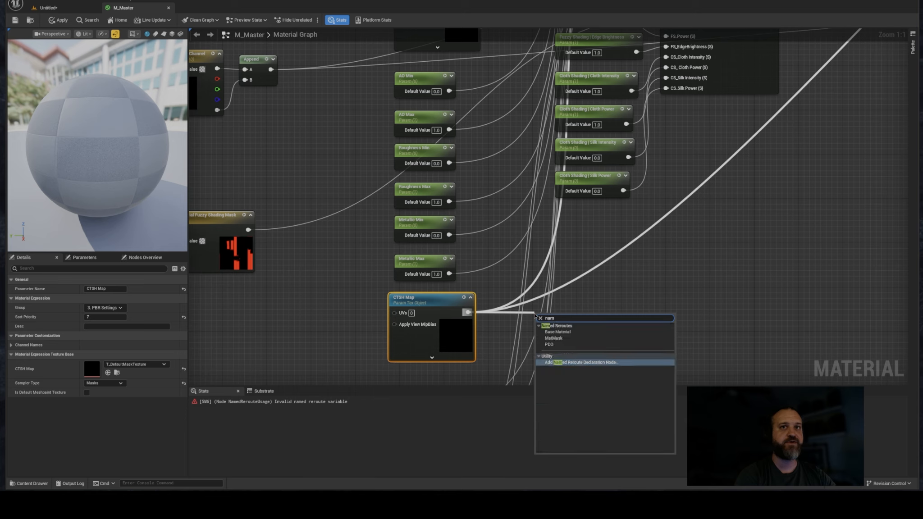
left_click(581, 363)
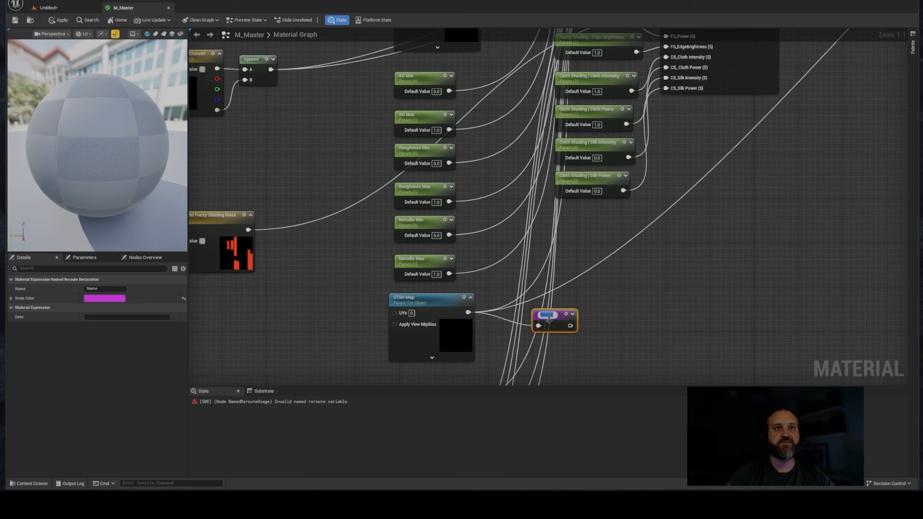
- Name the new reroute declaration CTSH_Height
type("C")
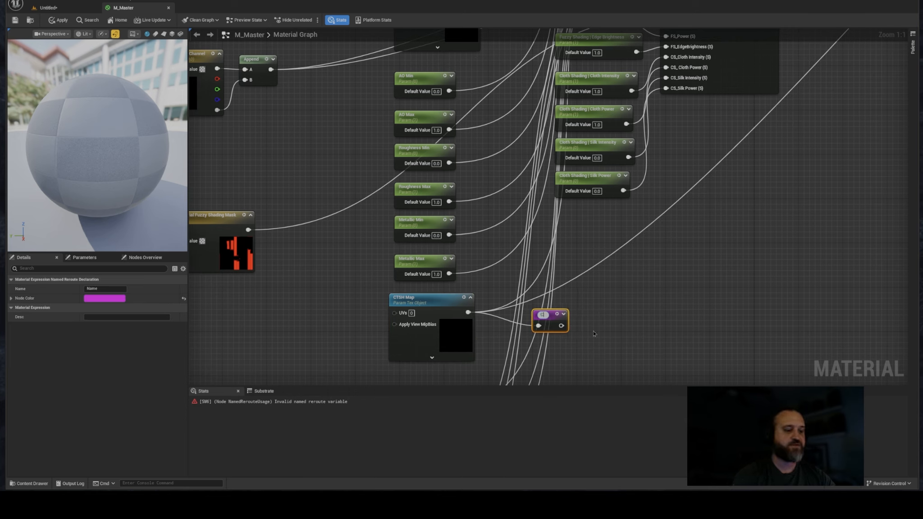
type("YSH")
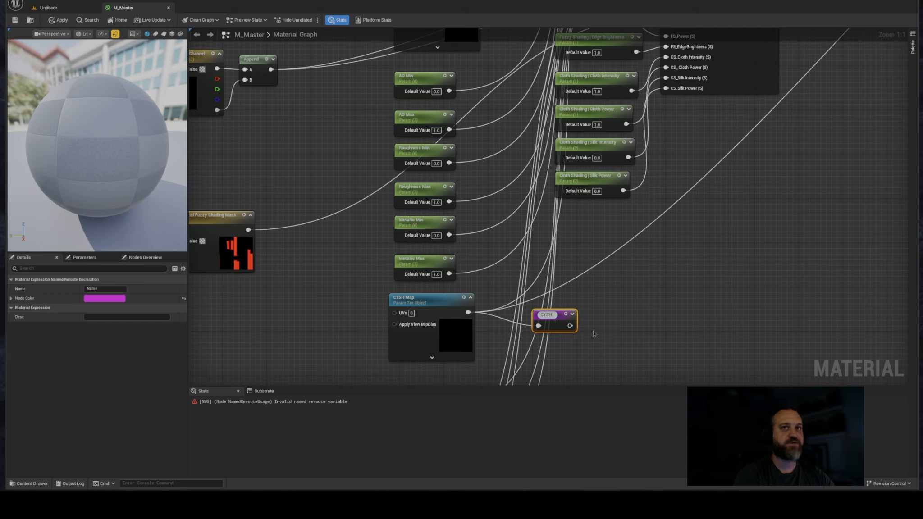
key("BackSpace")
key("BackSpace")
key("BackSpace")
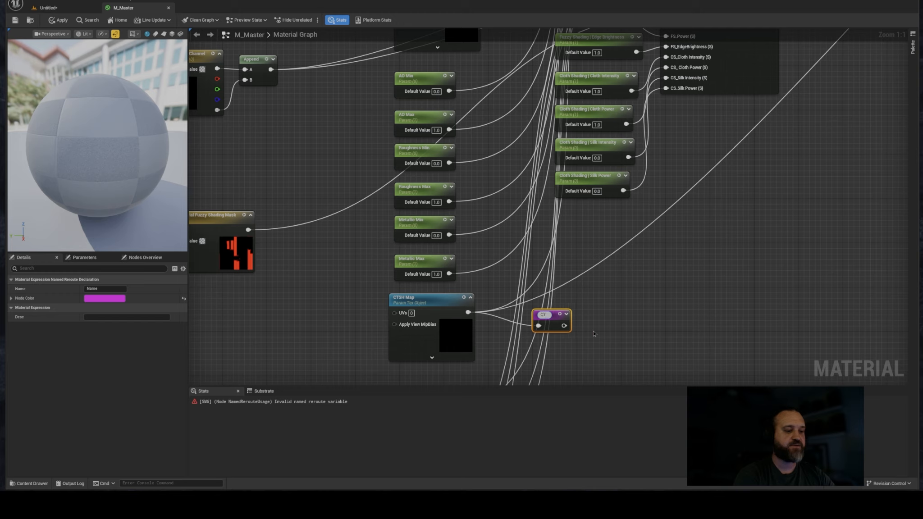
type("TSH")
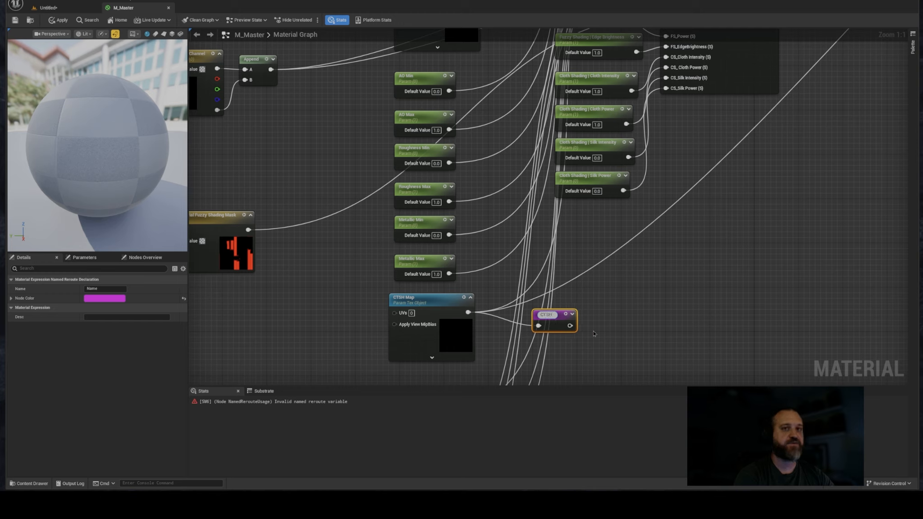
type("_Height")
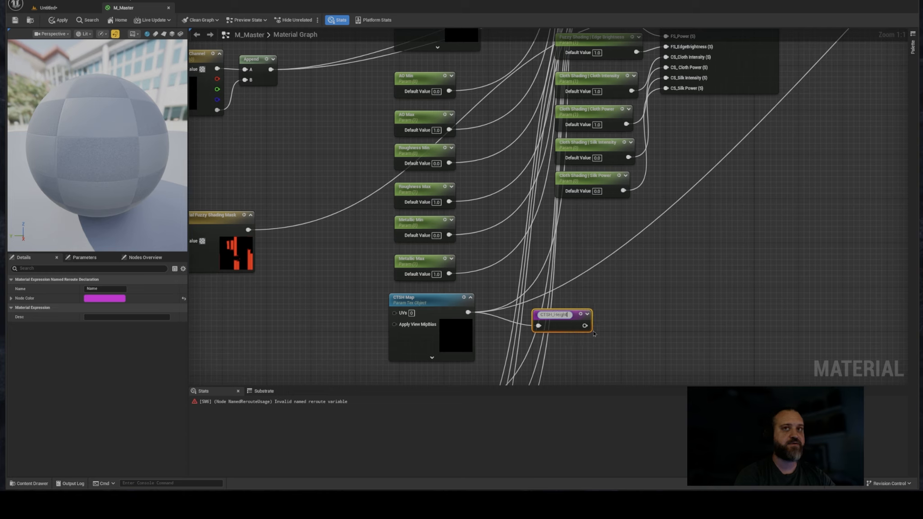
key("Return")
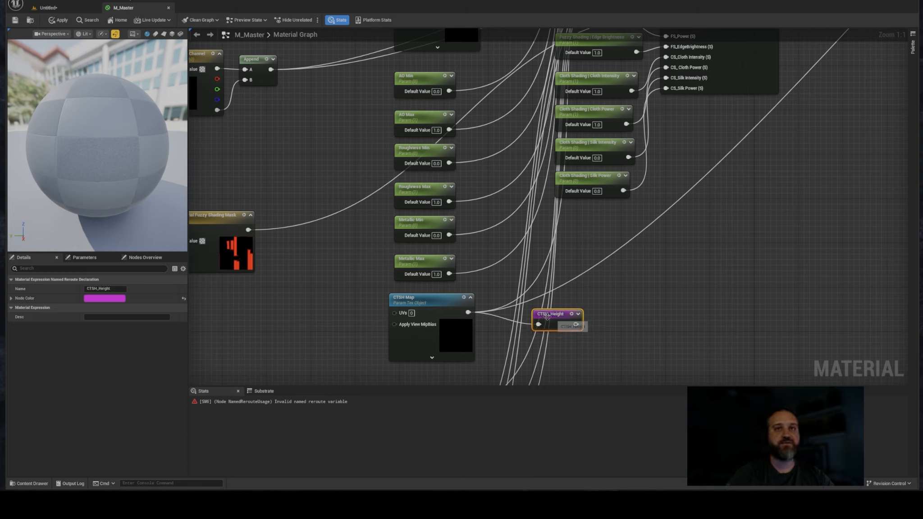
- Move the CTSH_Height reroute close beside the CTSH Map node and set its node color to black
left_click_drag(548, 317, 519, 306)
left_click(118, 298)
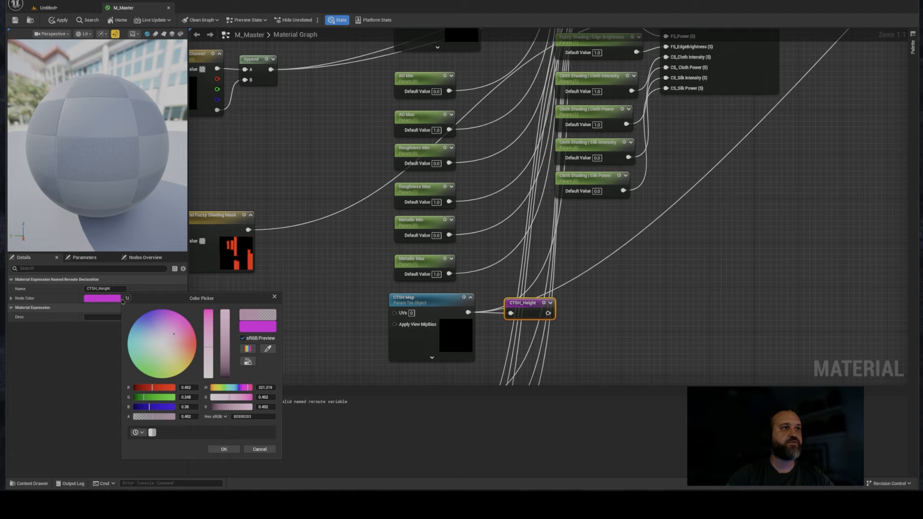
left_click(702, 197)
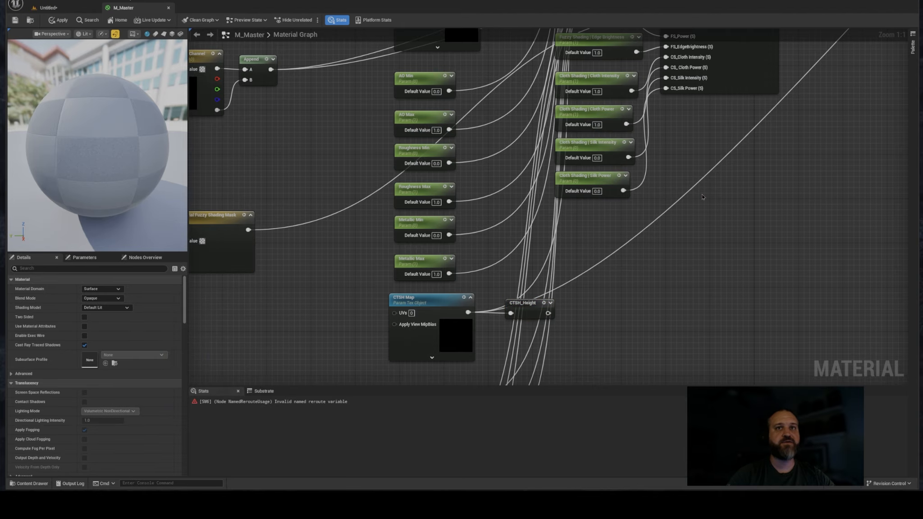
right_click_drag(702, 196, 247, 364)
right_click_drag(642, 94, 469, 197)
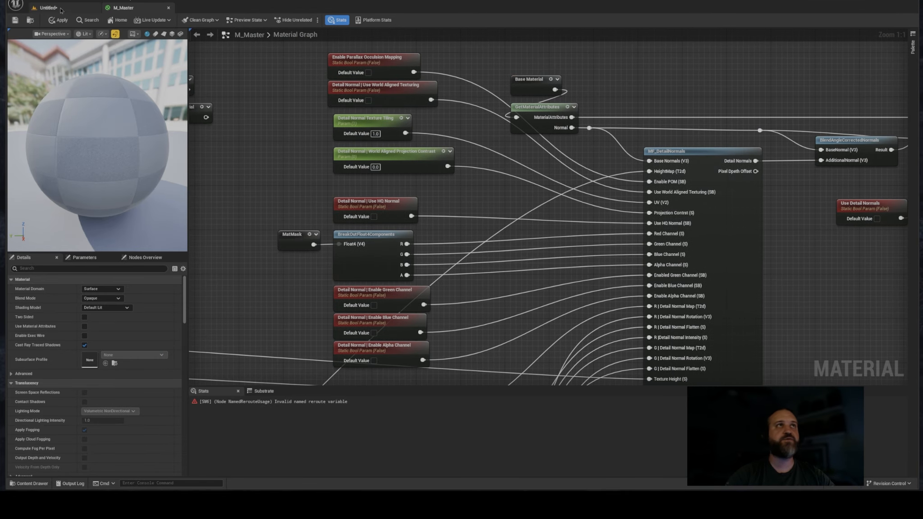
- Save M_Master despite its compilation errors and feed the HeightMap input of MF_DetailNormals from a CTSH_Height reroute usage placed beside it
left_click(17, 20)
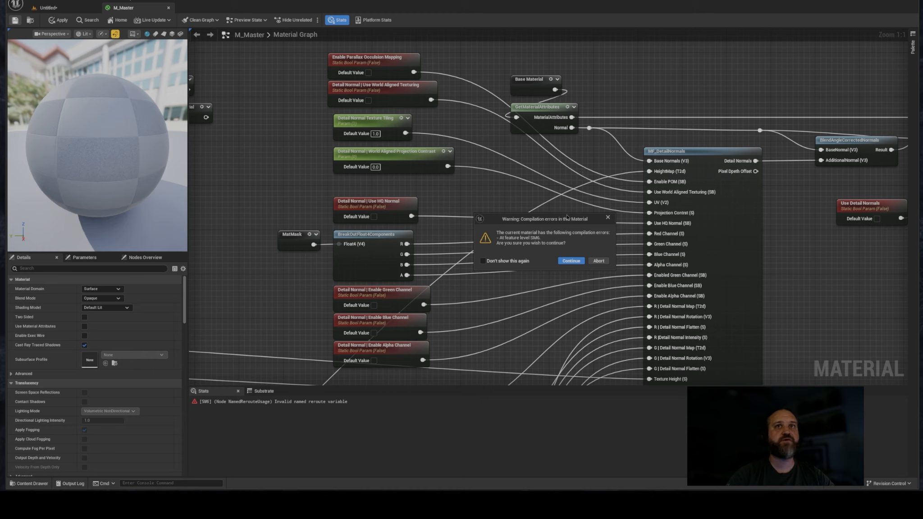
left_click(571, 262)
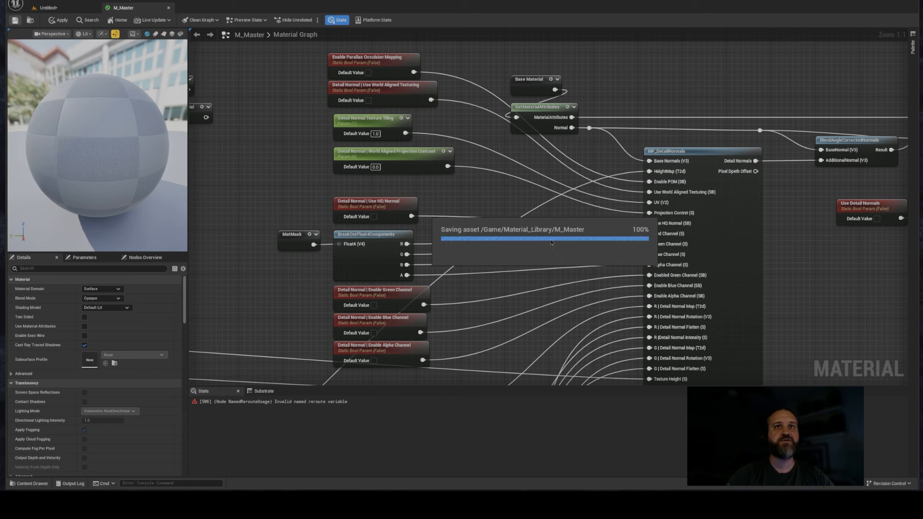
right_click(523, 185)
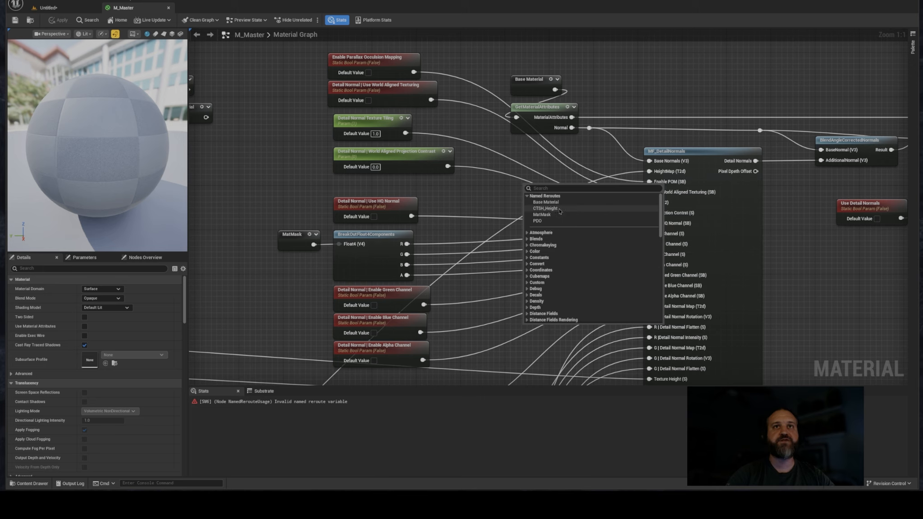
left_click(546, 209)
left_click_drag(564, 195, 645, 171)
left_click_drag(547, 194, 575, 171)
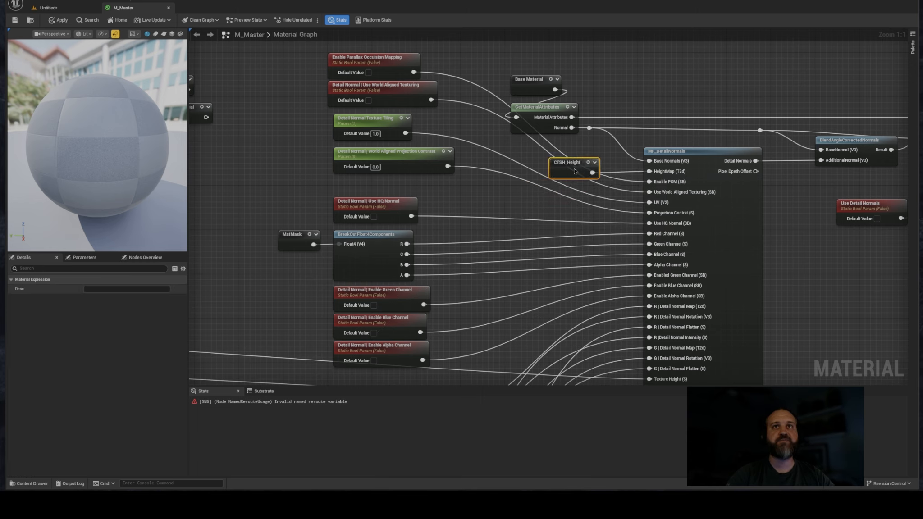
key("Home")
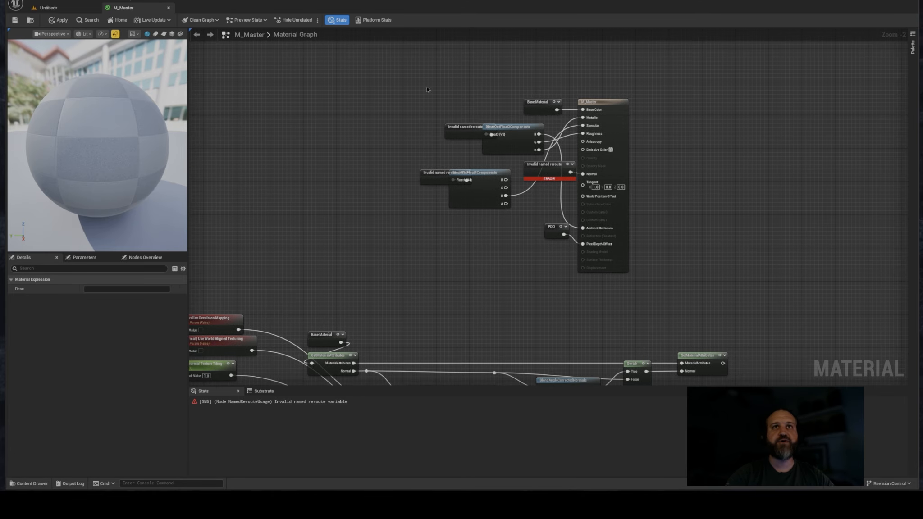
left_click_drag(420, 80, 556, 255)
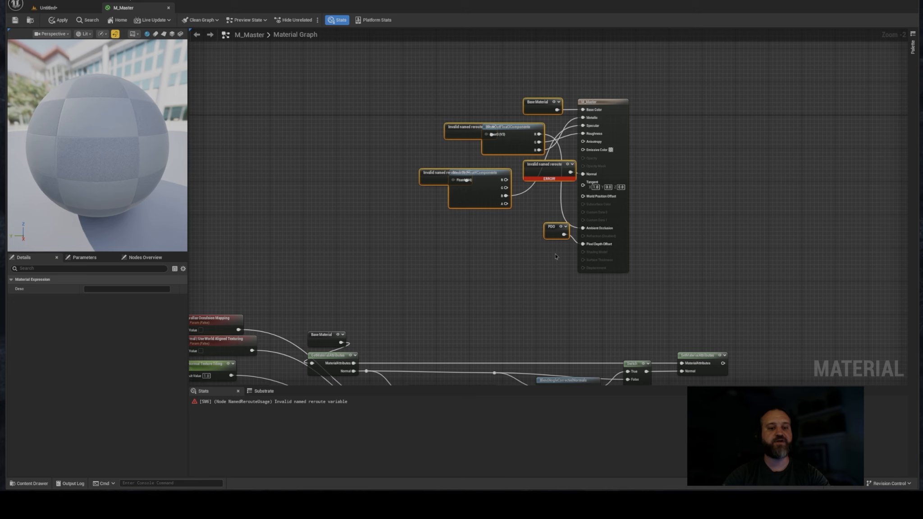
key("Delete")
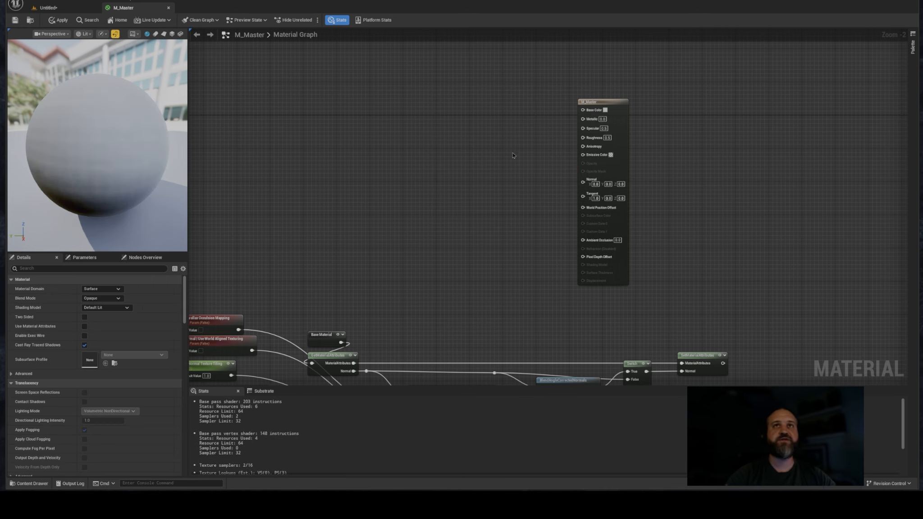
right_click_drag(549, 154, 555, 130)
key("ctrl+s")
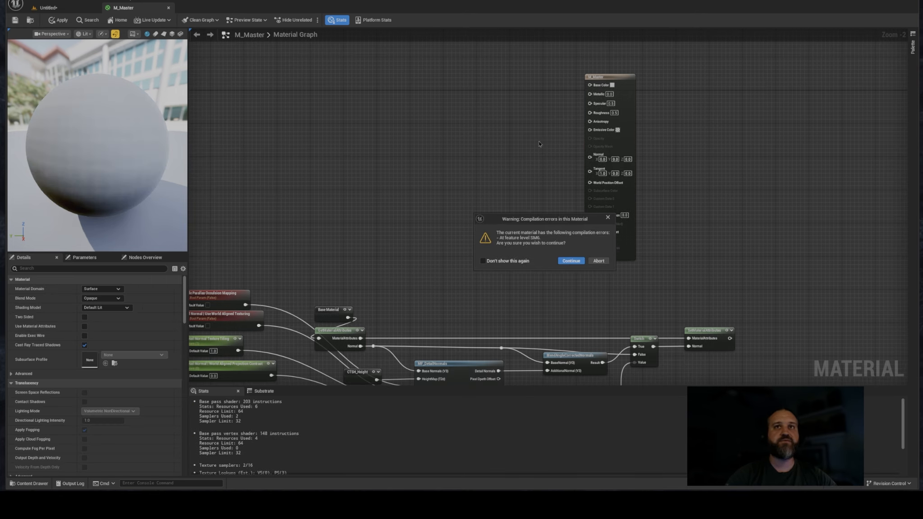
left_click(571, 261)
key("ctrl+z")
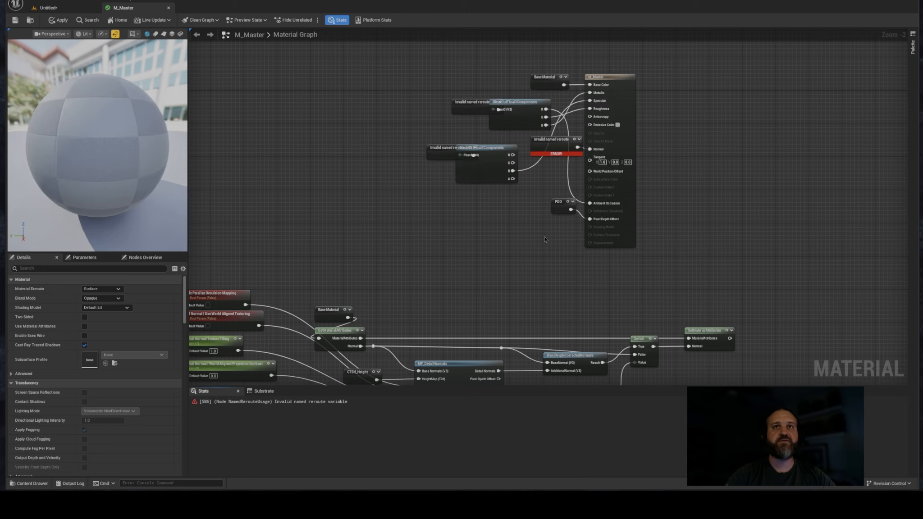
- Delete all nodes feeding the M_Master result node except the PDO reroute, and move PDO down beside the Pixel Depth Offset input
left_click_drag(447, 65, 558, 158)
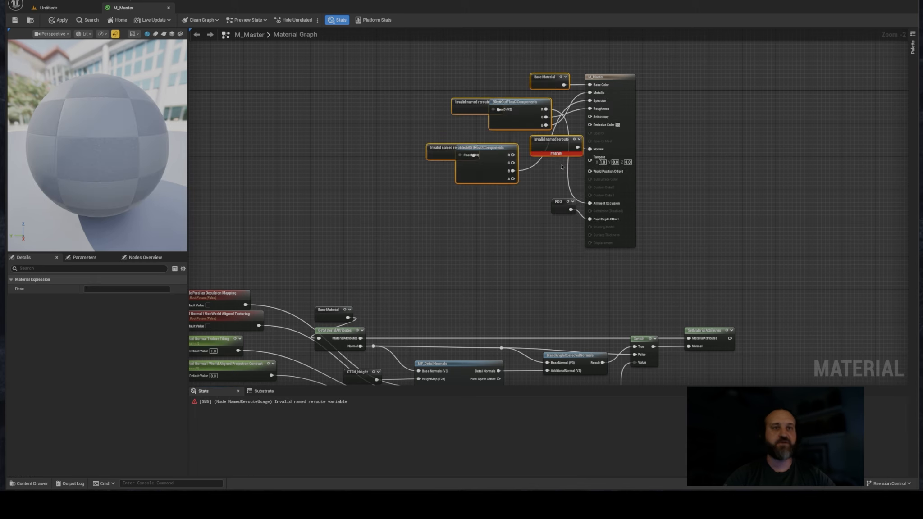
key("Delete")
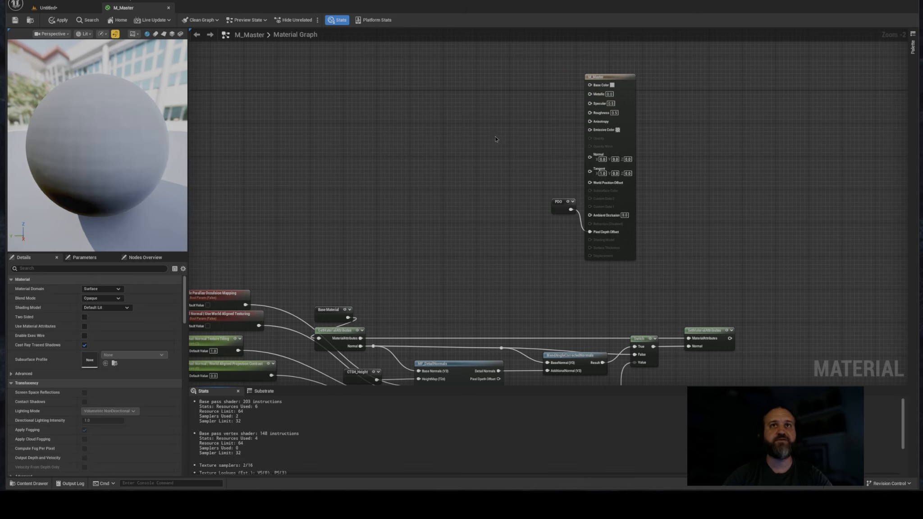
left_click_drag(564, 207, 555, 235)
right_click_drag(531, 193, 515, 246)
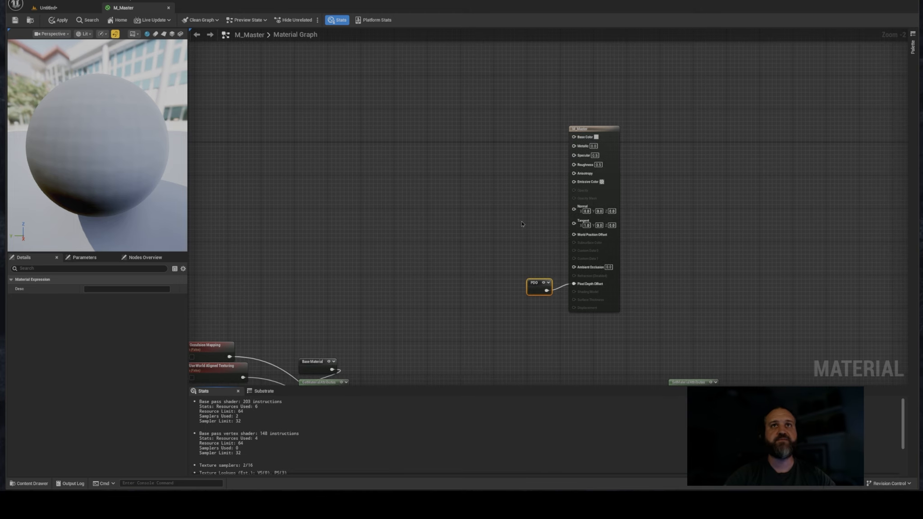
left_click(524, 226)
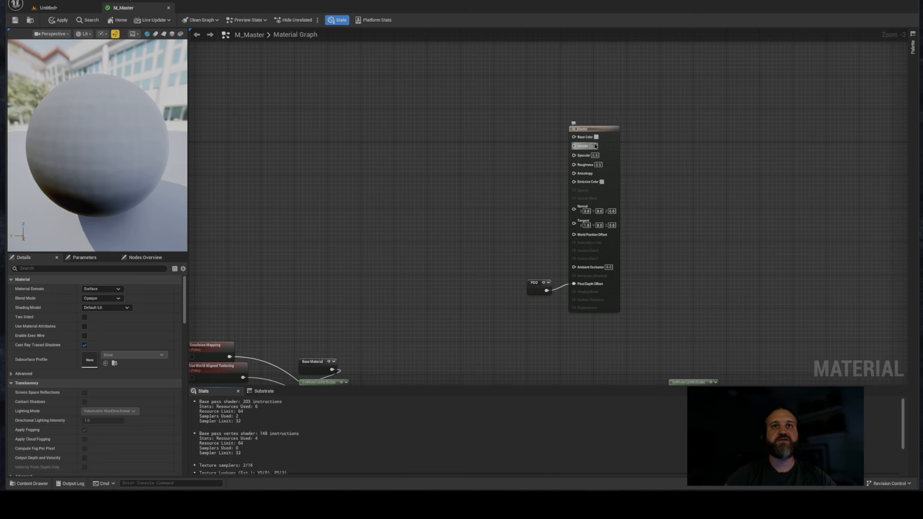
- Open the MF_BaseMaterial function from its node in the M_Master graph
right_click_drag(507, 212, 541, 148)
mouse_move(617, 151)
right_mouse_down()
mouse_move(589, 188)
mouse_move(626, 158)
right_mouse_up()
right_click_drag(523, 181, 474, 196)
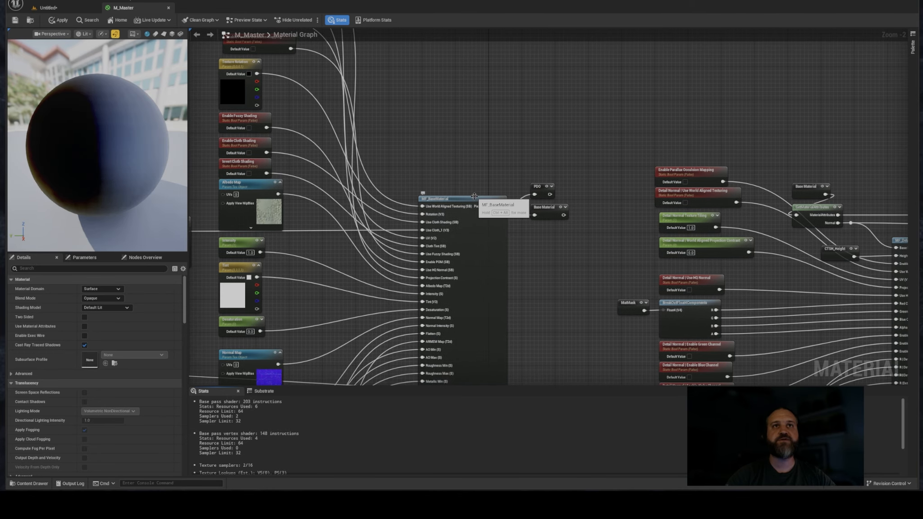
left_click(474, 196)
double_click(474, 196)
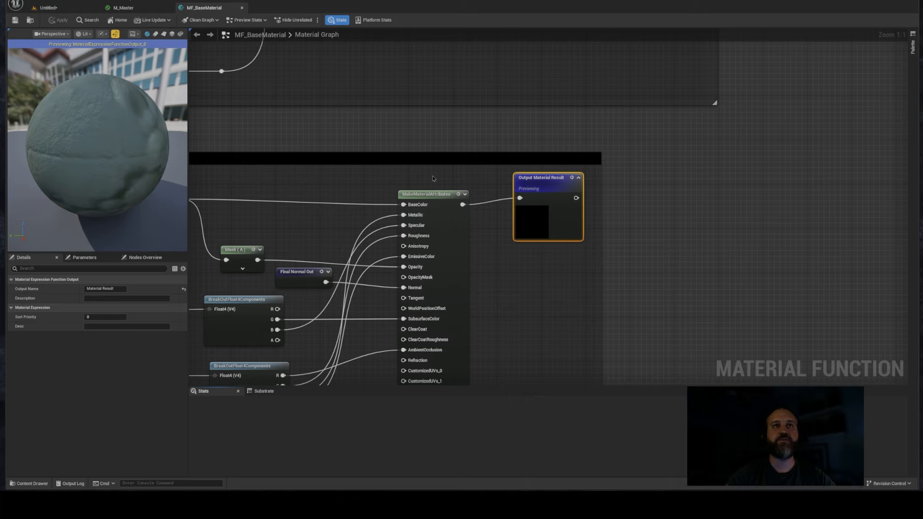
- Move the pixel depth offset output node up, away from the Switch nodes beside ParallaxOcclusionMapping
scroll(575, 228, "down", 4)
right_click_drag(575, 228, 632, 28)
right_click_drag(622, 196, 849, 381)
right_click_drag(500, 219, 535, 403)
scroll(539, 203, "up", 5)
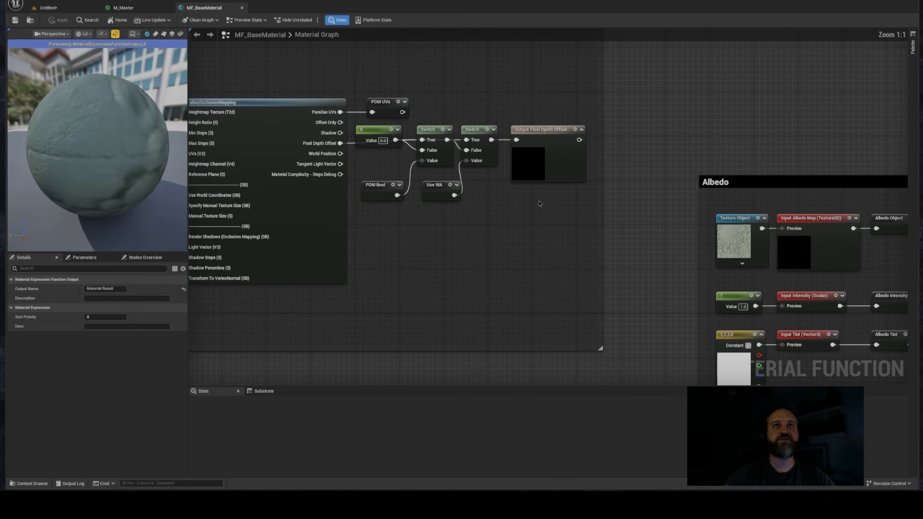
left_click_drag(545, 133, 549, 35)
right_click_drag(506, 162, 519, 257)
- Add a named reroute declaration called PDO to the second Switch's output and align it with that wire
left_click_drag(506, 245, 555, 250)
type("named")
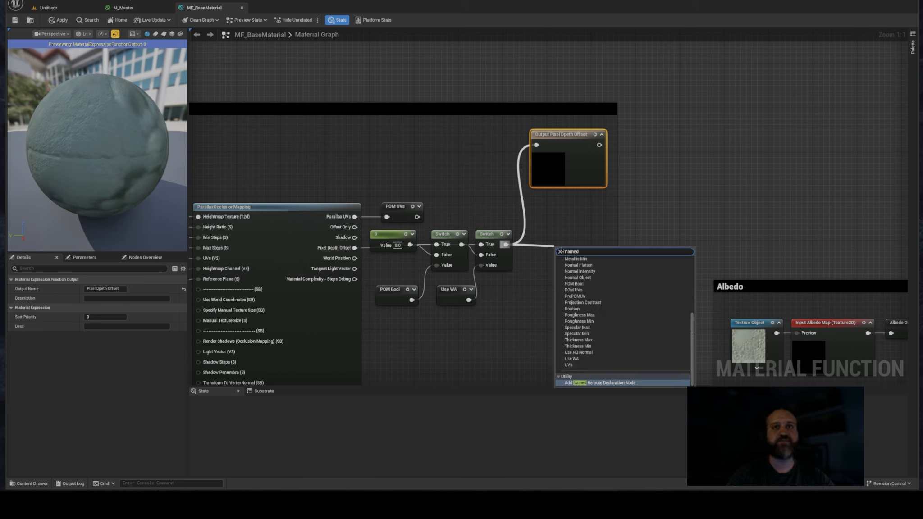
left_click(587, 383)
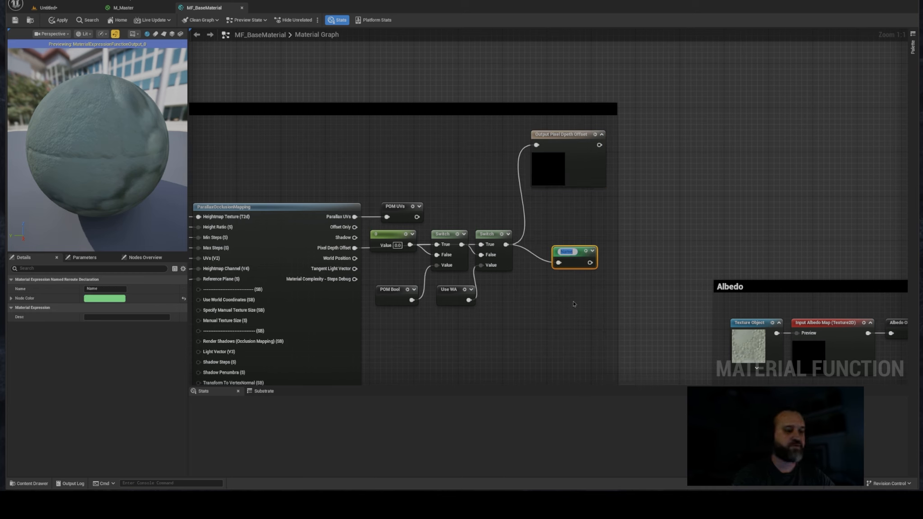
type("PDO")
key("Return")
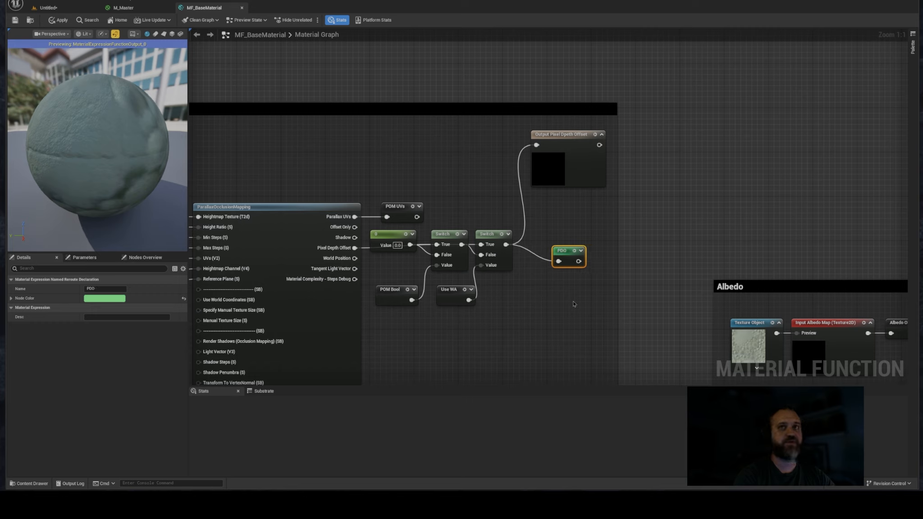
left_click_drag(565, 256, 548, 239)
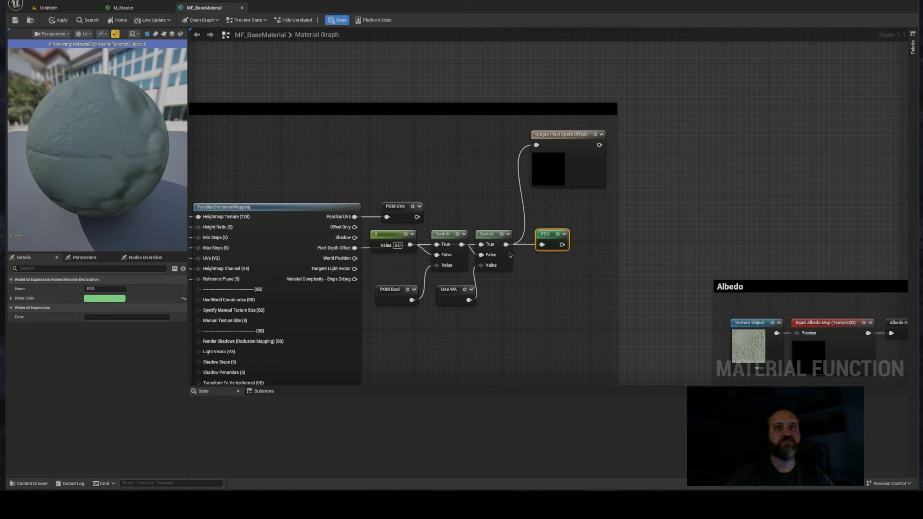
- Set the PDO reroute's node color to black and delete the pixel depth offset output node
left_click(105, 298)
left_click(220, 377)
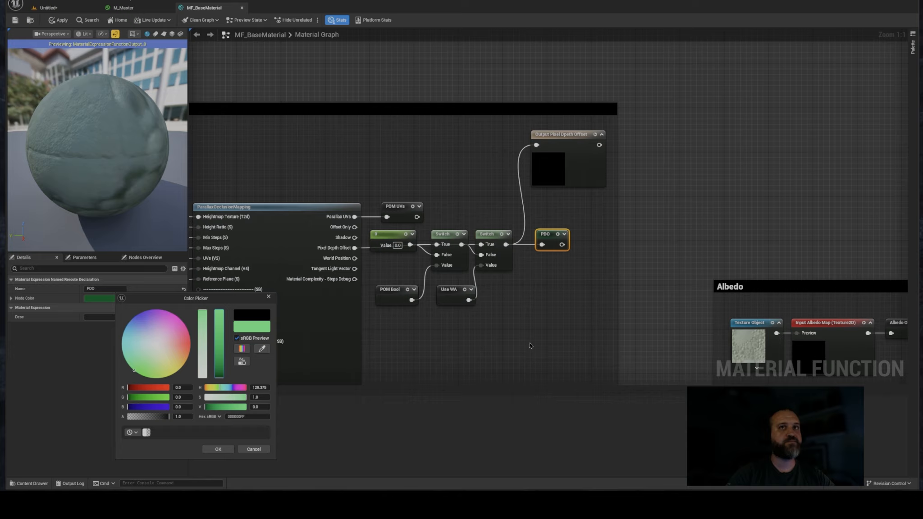
left_click(532, 346)
left_click(582, 164)
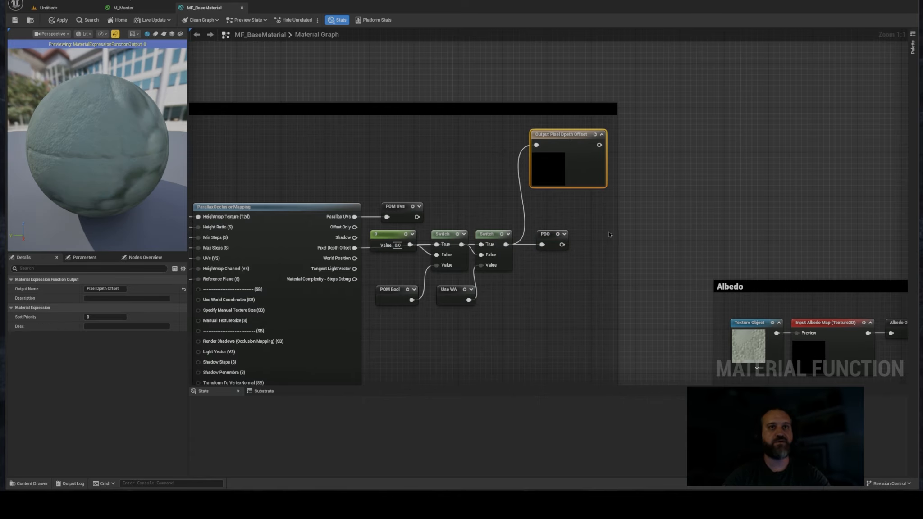
left_click(554, 215)
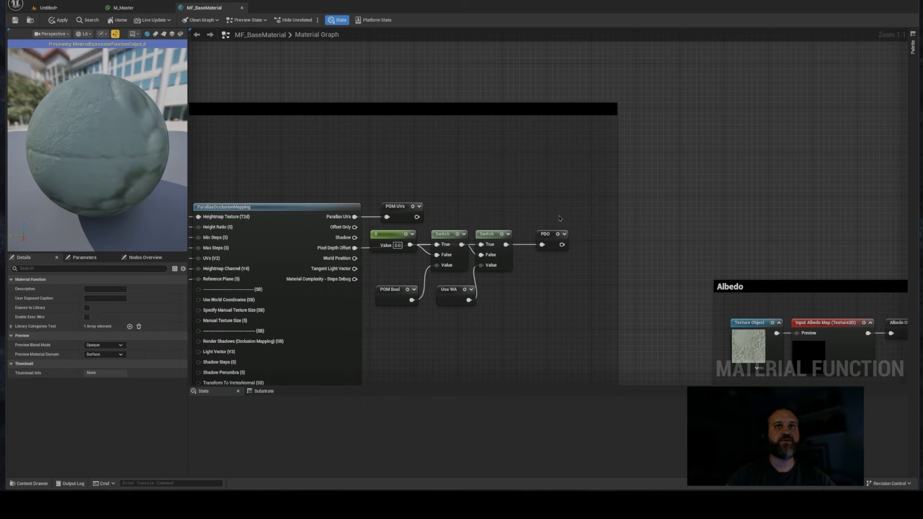
- Add a PDO named reroute usage below the Final ARMEM nodes in the Final Material section
scroll(559, 218, "down", 5)
right_click_drag(423, 238, 371, 75)
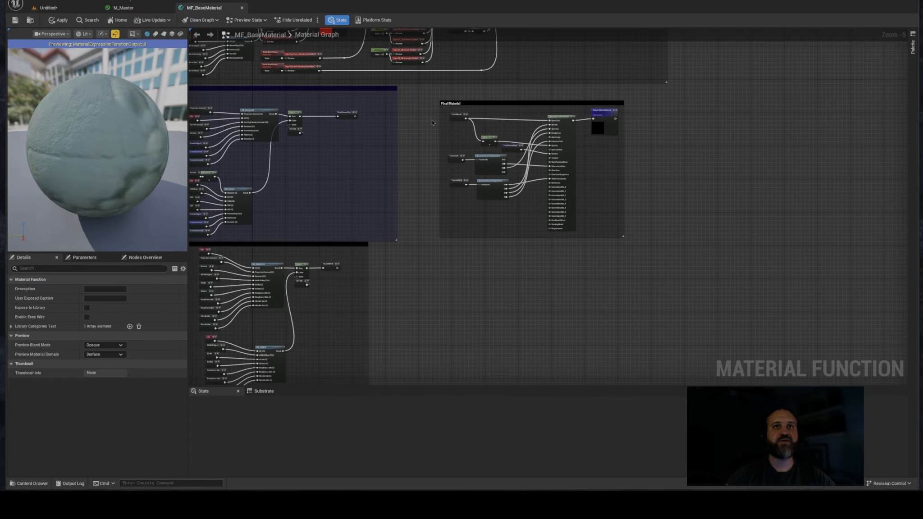
scroll(524, 200, "up", 3)
right_click_drag(558, 166, 554, 224)
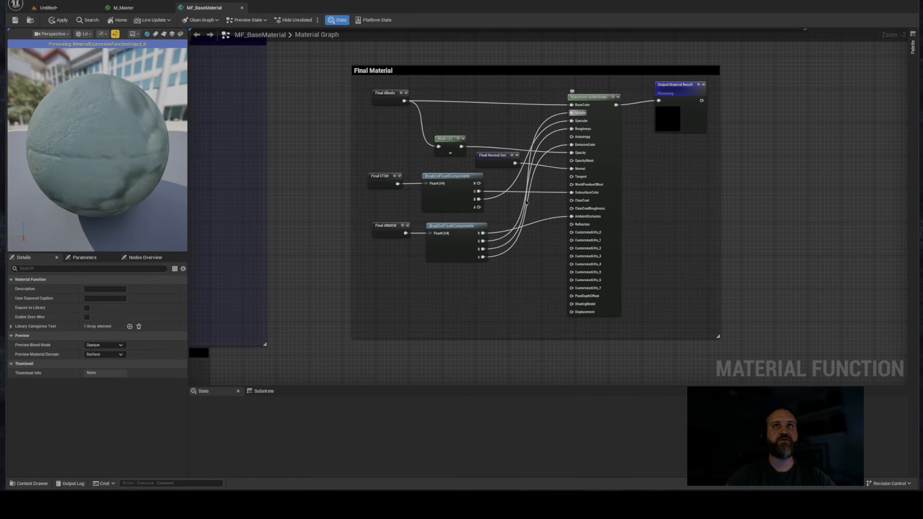
scroll(526, 202, "up", 2)
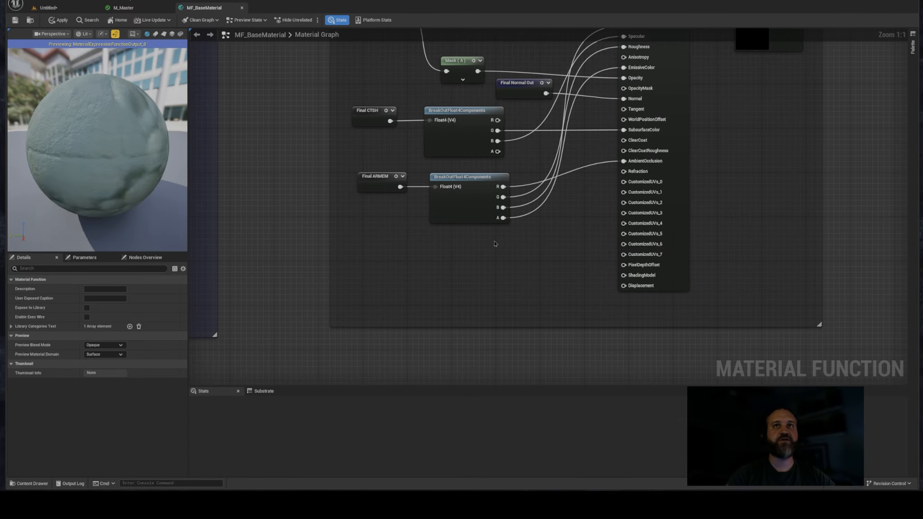
right_click(495, 243)
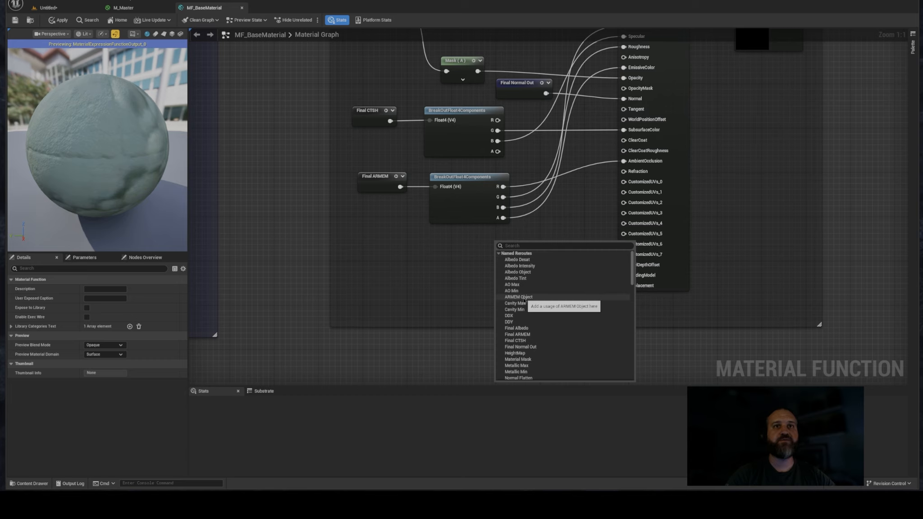
scroll(524, 299, "down", 3)
key("Escape")
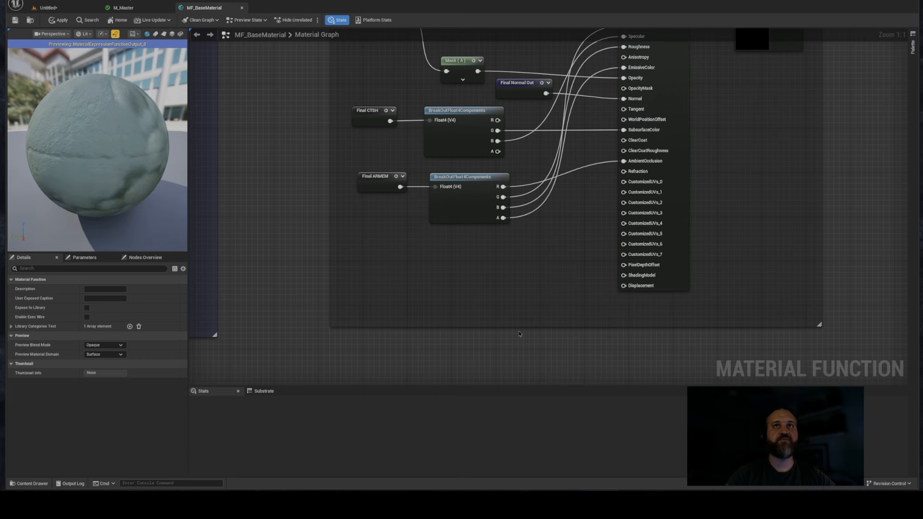
right_click_drag(566, 229, 550, 256)
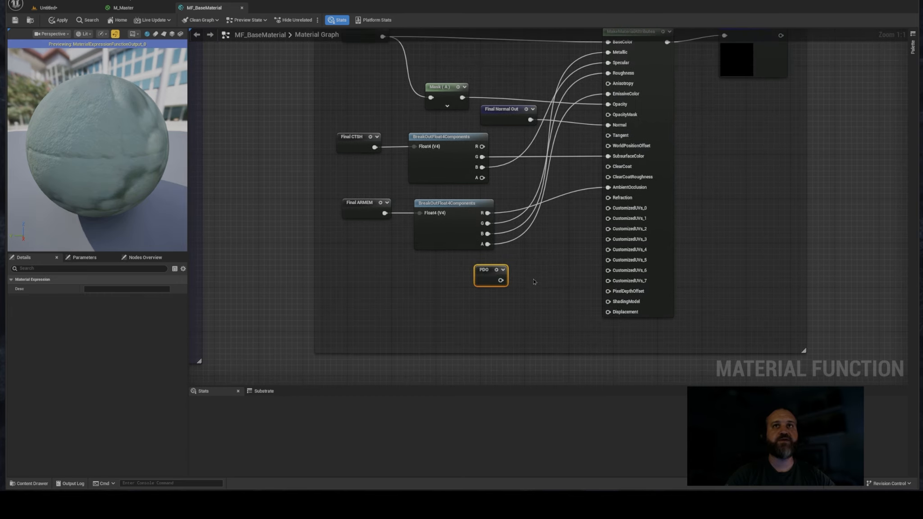
- Connect the PDO reroute to the PixelDepthOffset input of MakeMaterialAttributes, and save and close MF_BaseMaterial
left_click_drag(501, 281, 613, 295)
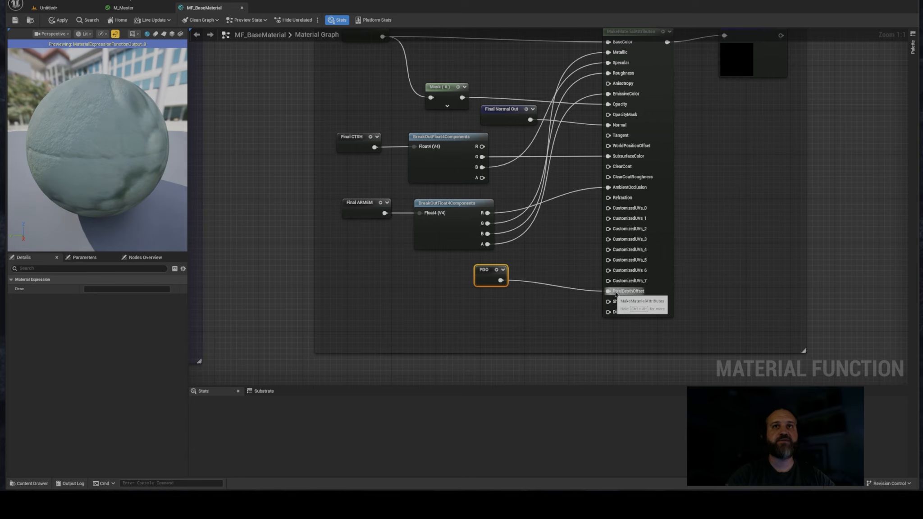
left_click_drag(480, 276, 481, 282)
left_click(563, 270)
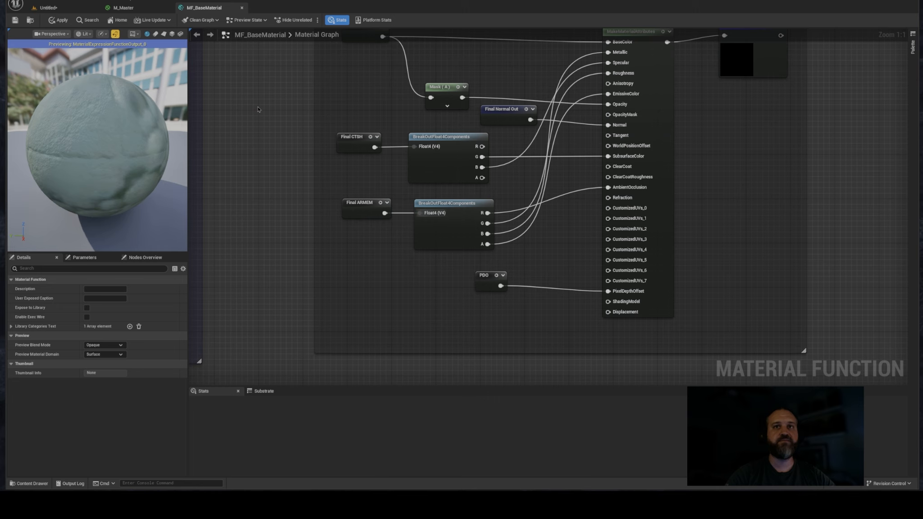
left_click(15, 20)
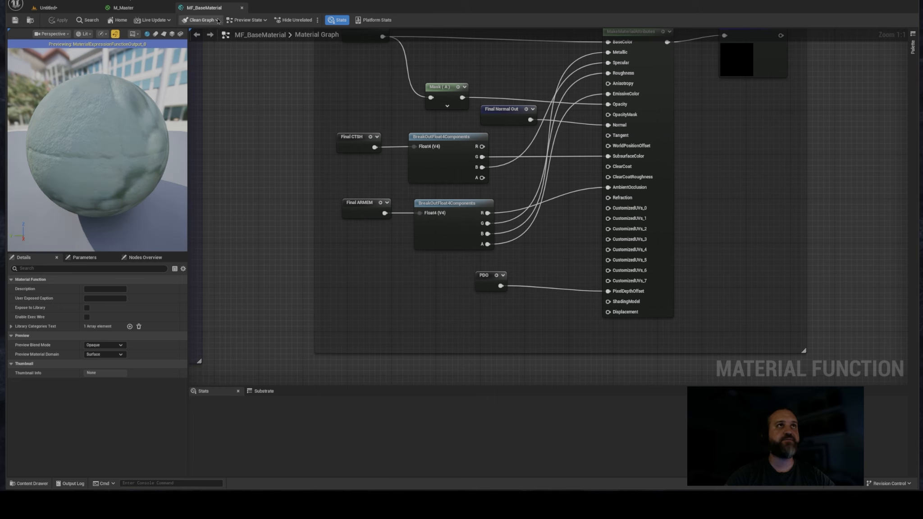
left_click(242, 8)
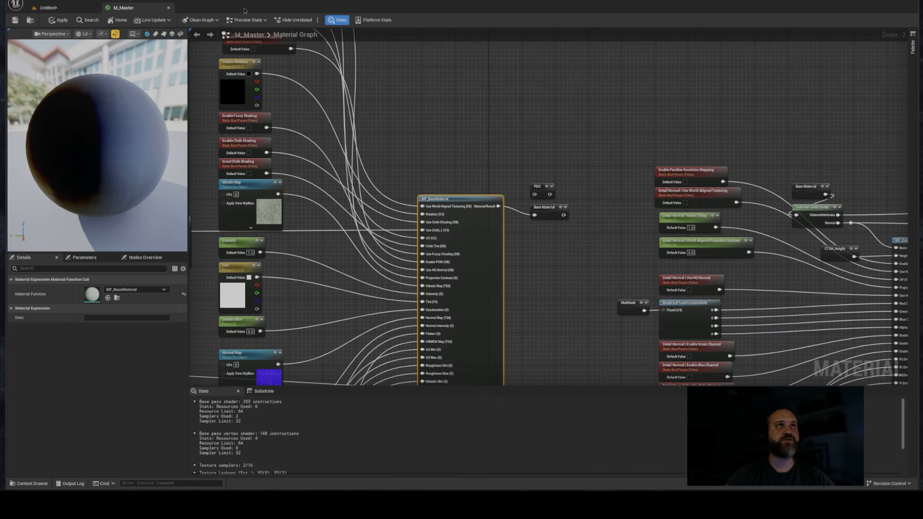
- Delete the disconnected PDO reroute declaration and move the Base Material reroute closer to the MF_BaseMaterial node
right_click_drag(528, 139, 450, 112)
left_click(471, 163)
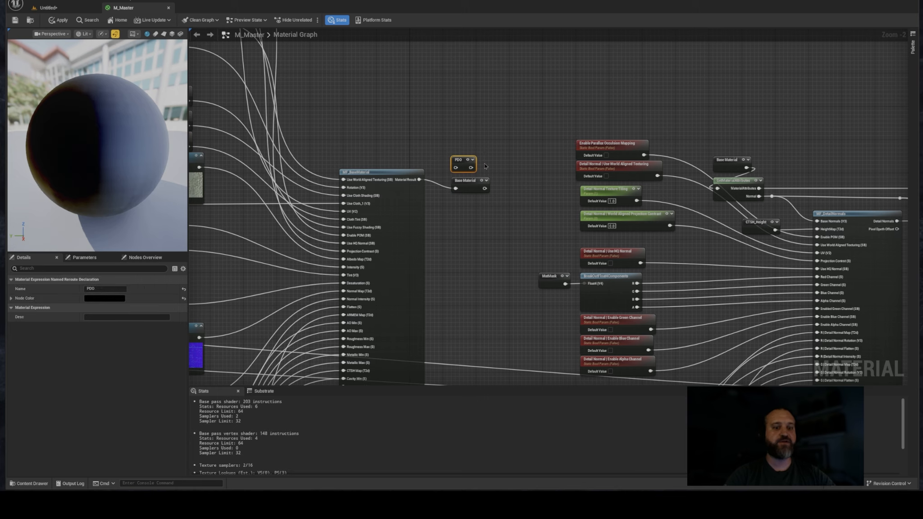
key("Delete")
left_click(468, 182)
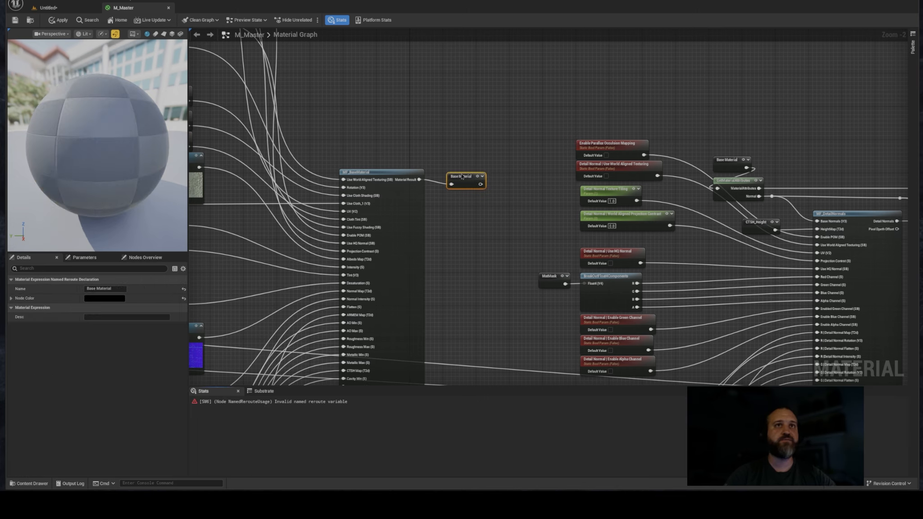
- Delete the invalid named reroute feeding the Pixel Depth Offset input of the M_Master result node
left_click_drag(468, 182, 460, 173)
key("Home")
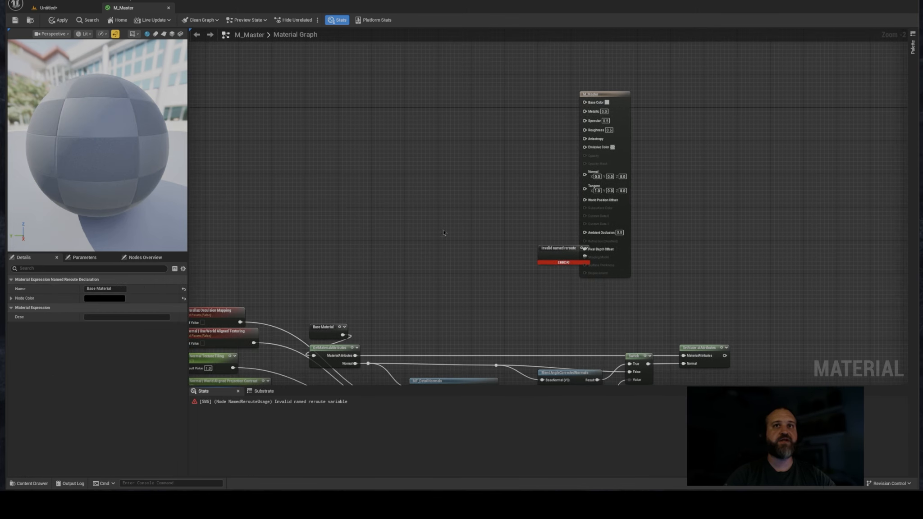
left_click_drag(512, 232, 547, 282)
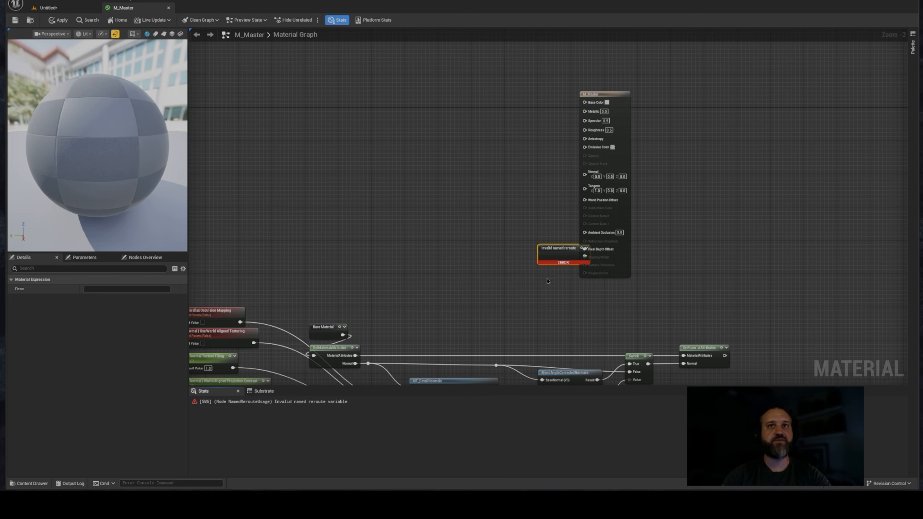
key("Delete")
key("Home")
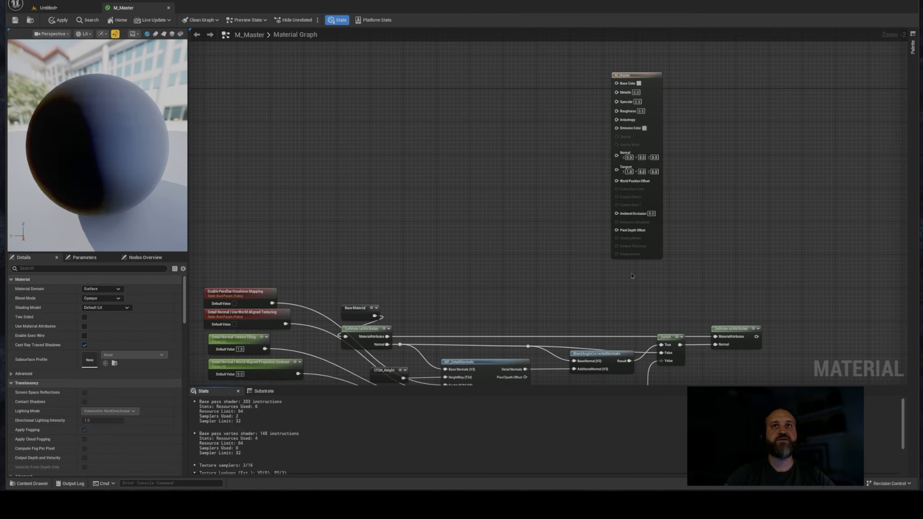
- Add a named reroute declaration called Final Material to the output of the SetMaterialAttributes node after the detail normals switch
left_click(642, 96)
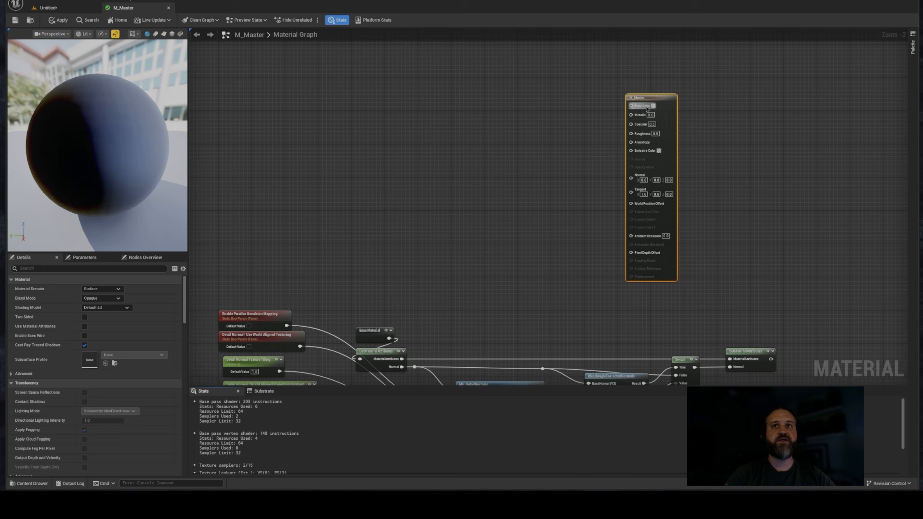
right_click_drag(585, 257, 422, 141)
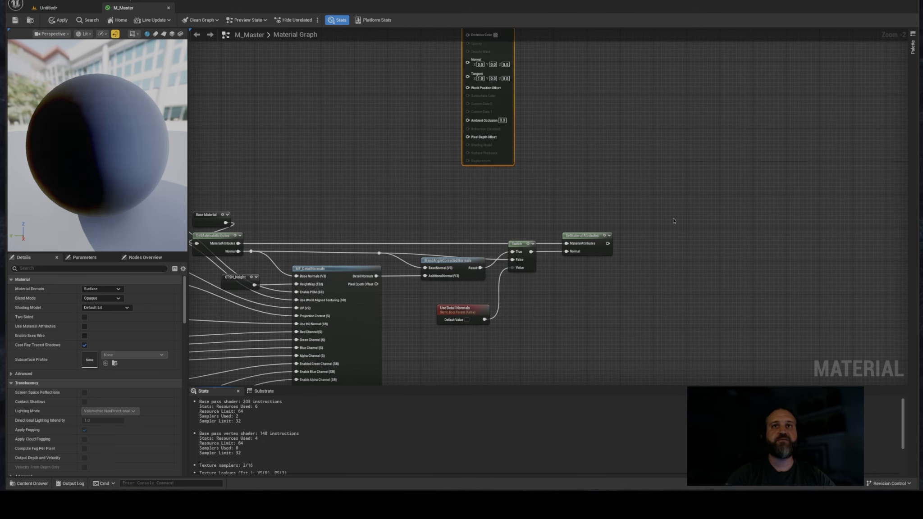
left_click(672, 219)
left_click_drag(608, 244, 672, 247)
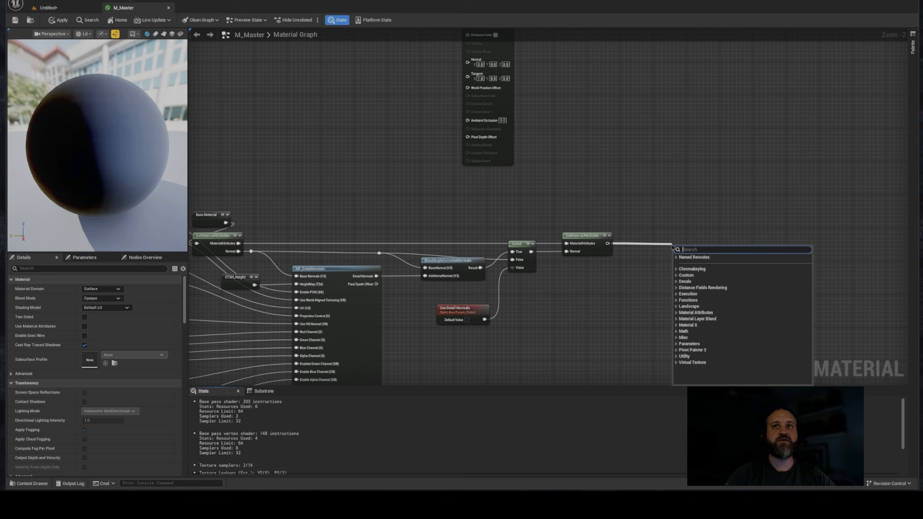
type("named")
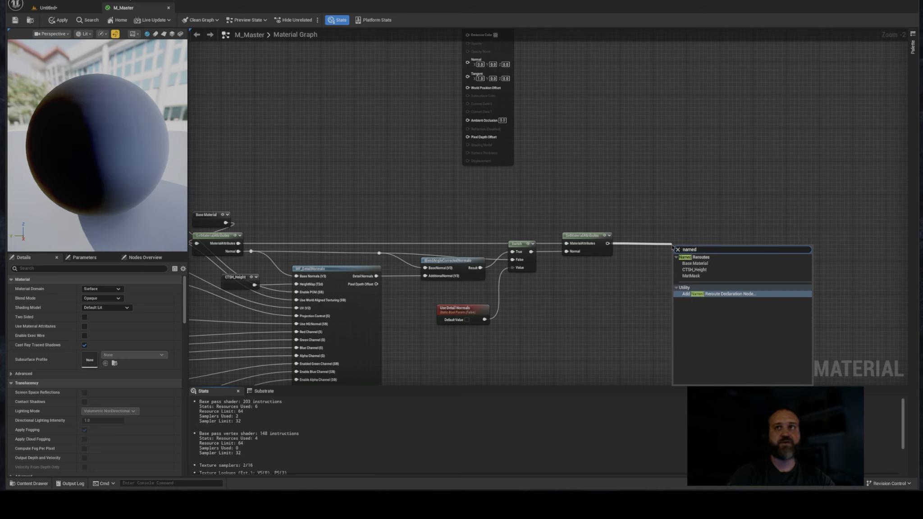
left_click(714, 294)
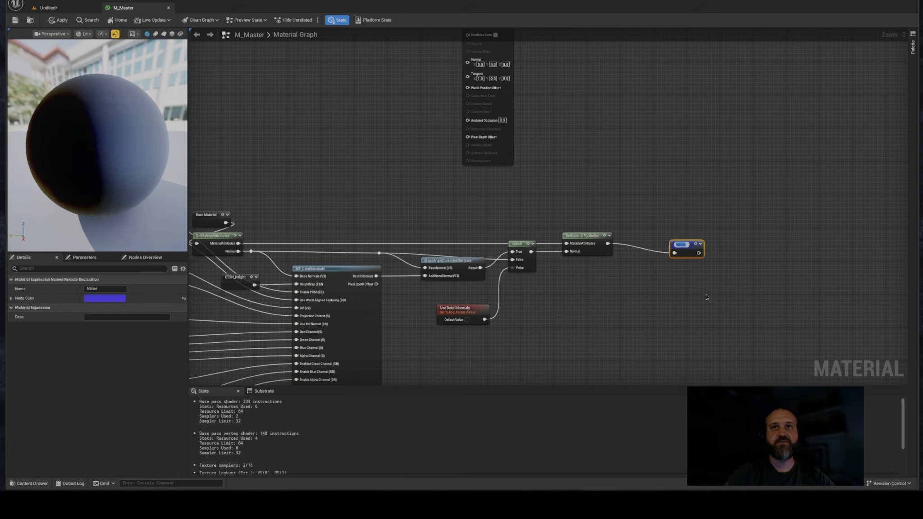
type("Fina")
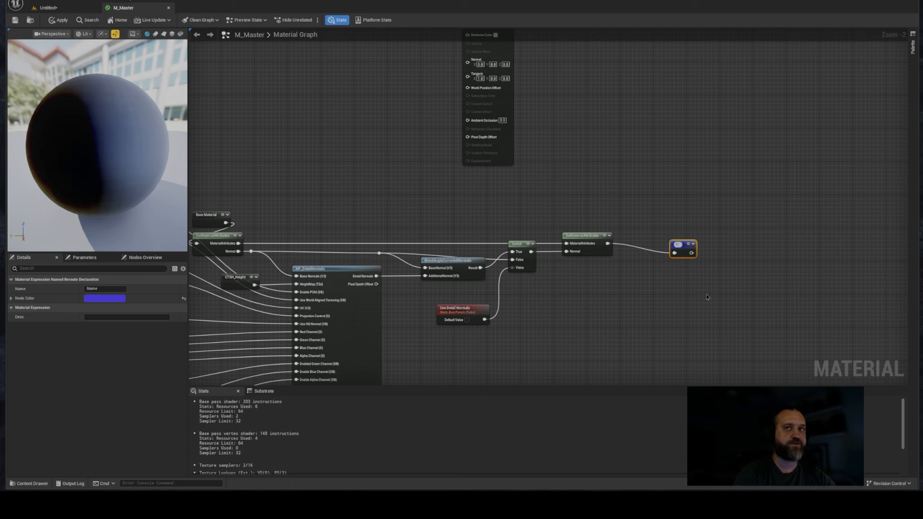
type("l Mater")
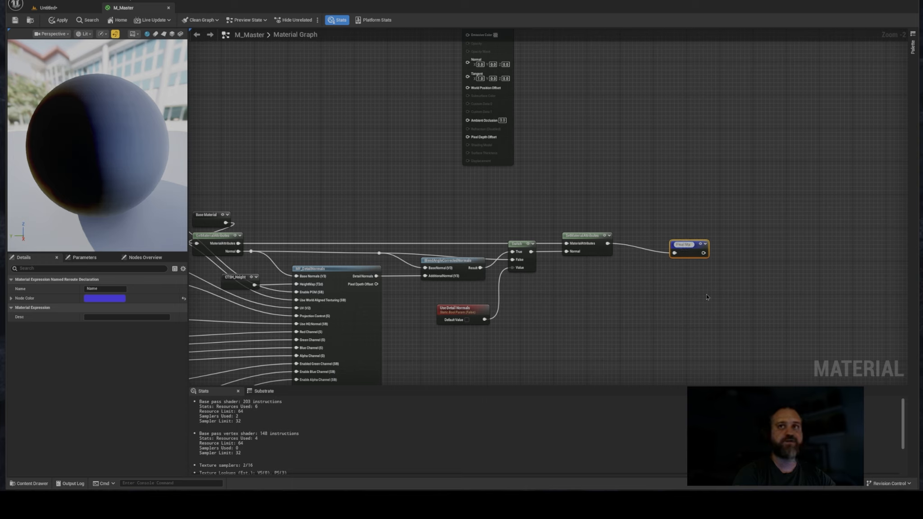
type("ial")
key("Return")
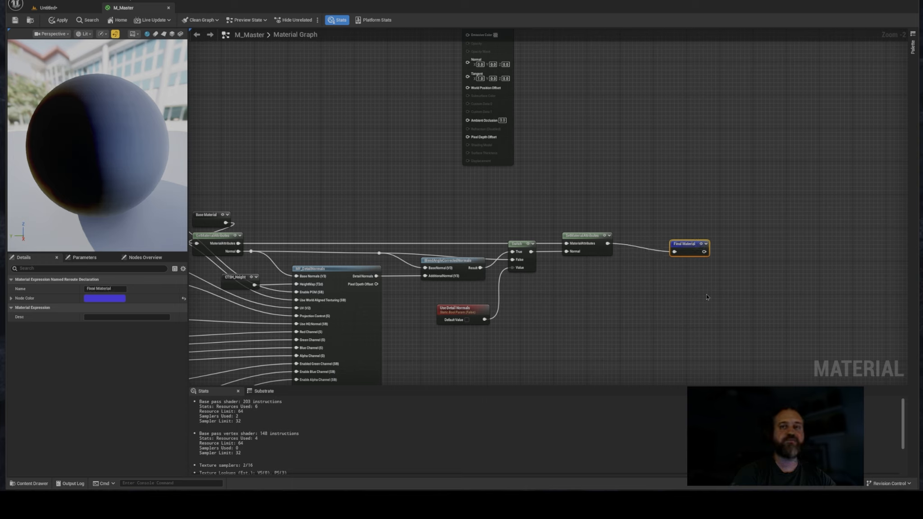
- Set the Final Material reroute's node color to black and align it with the SetMaterialAttributes output
left_click_drag(688, 251, 679, 246)
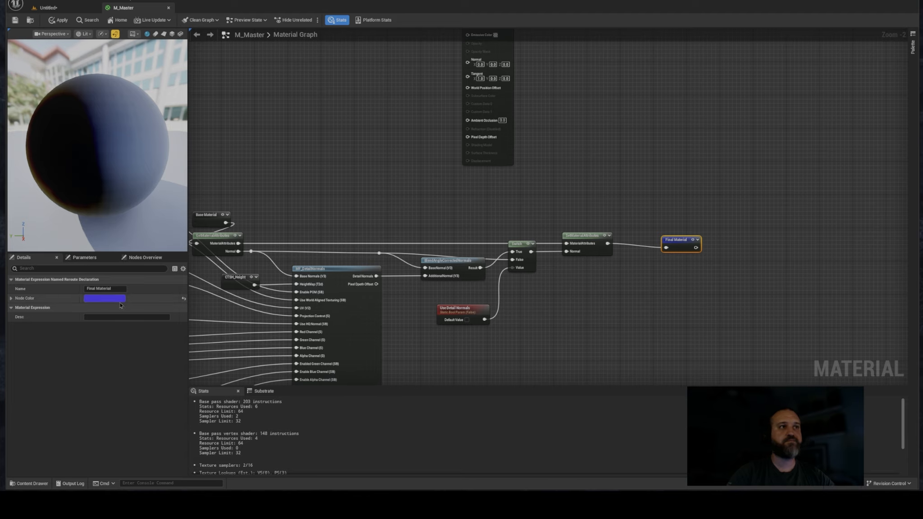
left_click(104, 298)
left_click(224, 378)
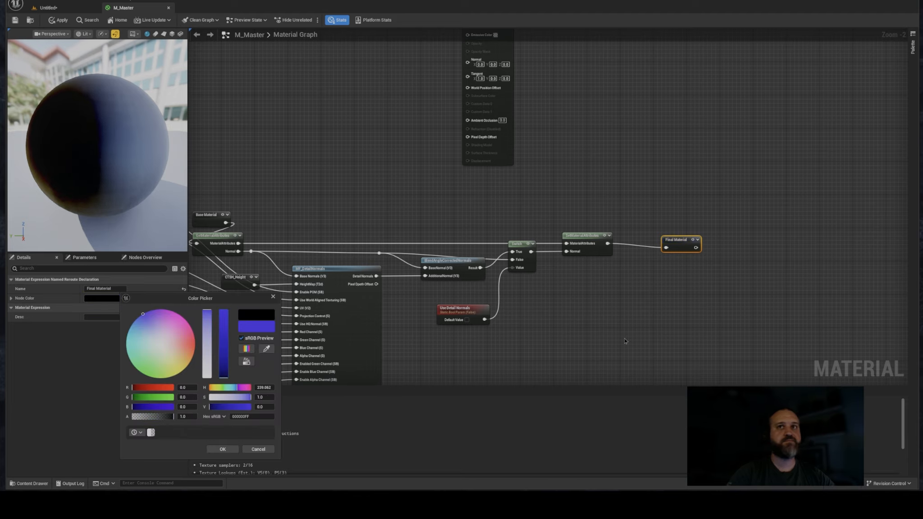
left_click(223, 449)
left_click_drag(682, 247, 670, 239)
- Enable Use Material Attributes on the M_Master result node
key("Home")
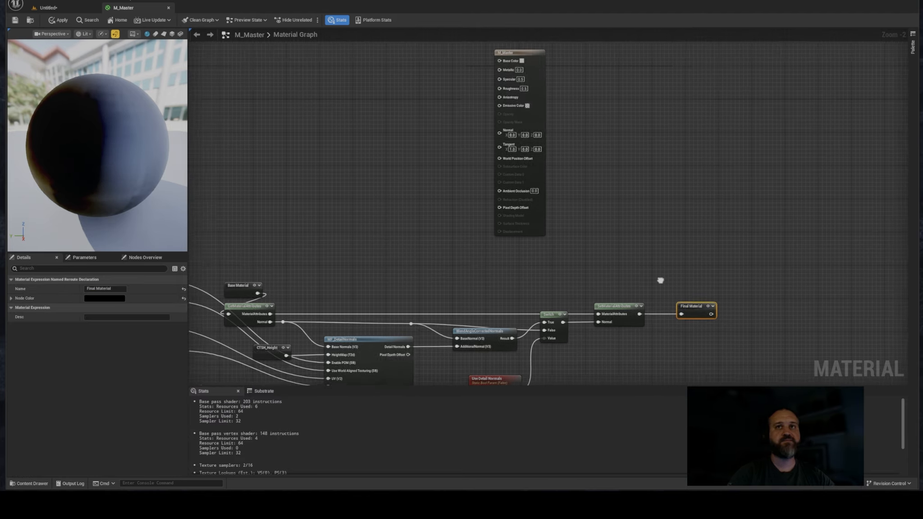
left_click(572, 140)
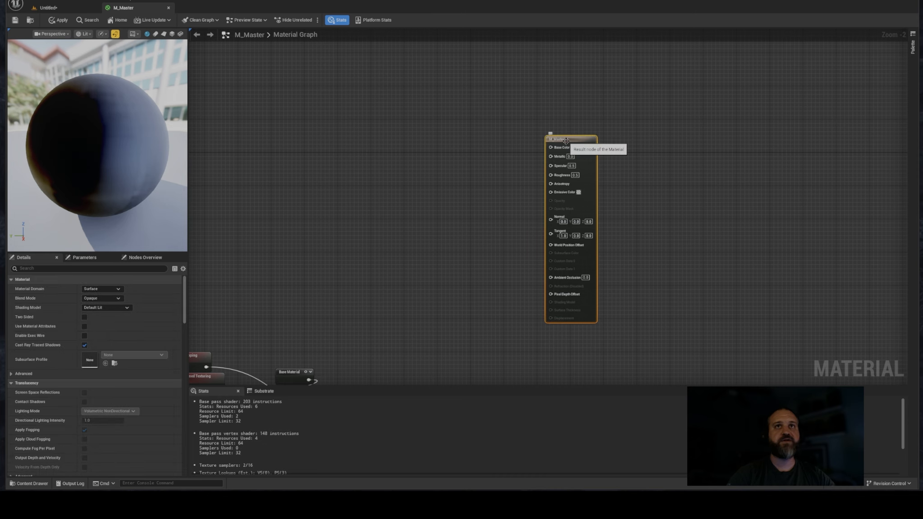
right_click_drag(670, 217, 703, 179)
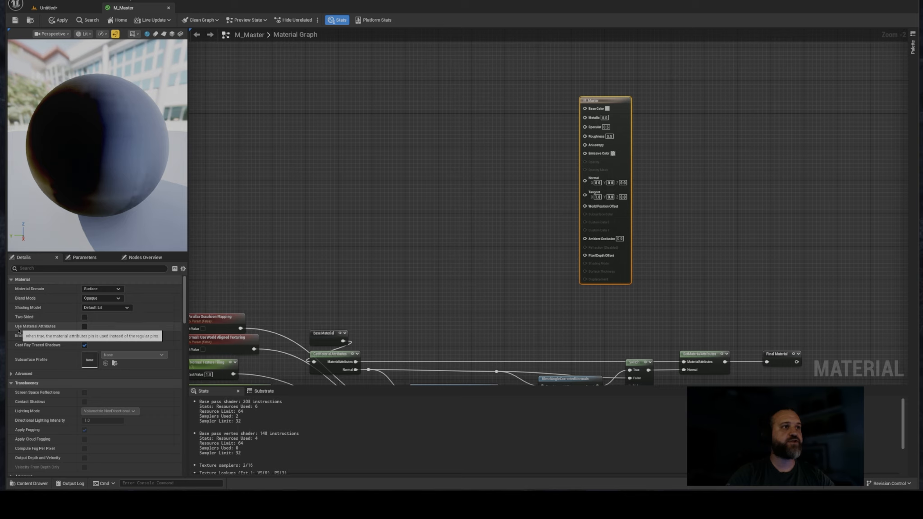
left_click(85, 327)
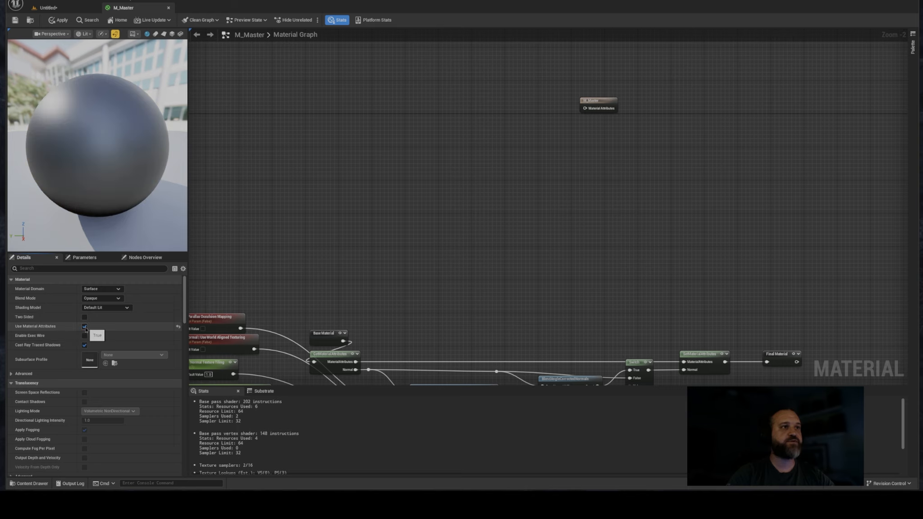
- Move the M_Master result node into the empty space above the Final Material reroute declaration
left_click_drag(545, 91, 789, 338)
right_click_drag(790, 338, 732, 263)
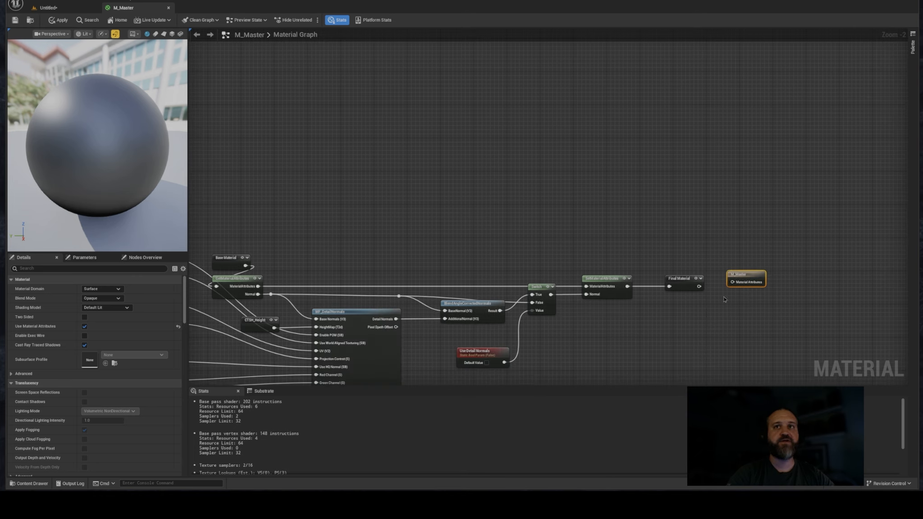
left_click_drag(737, 275, 655, 130)
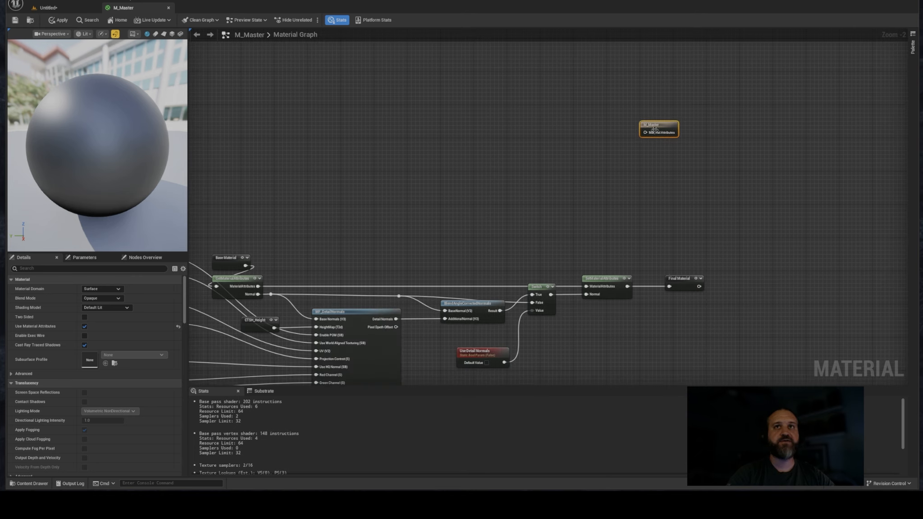
right_click_drag(688, 278, 731, 345)
left_click_drag(697, 197, 680, 163)
- Add a Final Material reroute usage, connect it to M_Master's Material Attributes input, and align it beside the result node
right_click(564, 176)
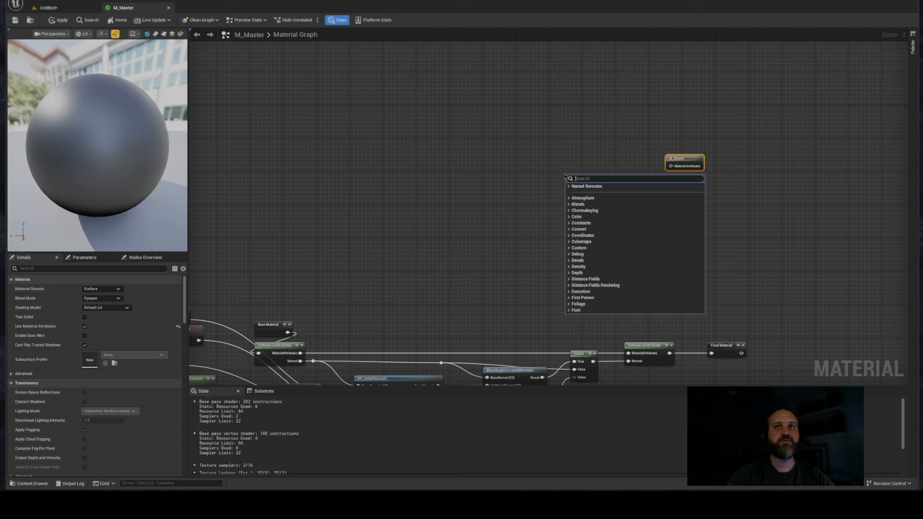
left_click(569, 186)
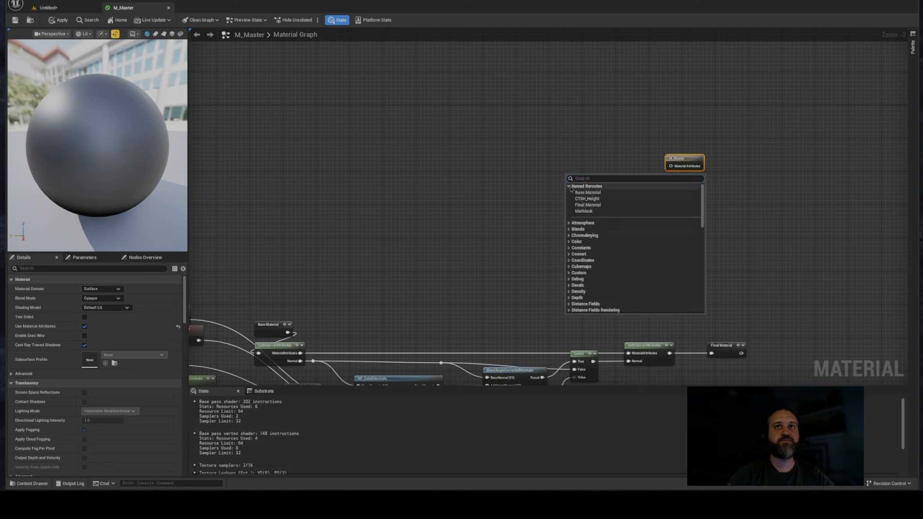
left_click(587, 205)
left_click_drag(595, 183, 671, 167)
left_click_drag(580, 176, 610, 160)
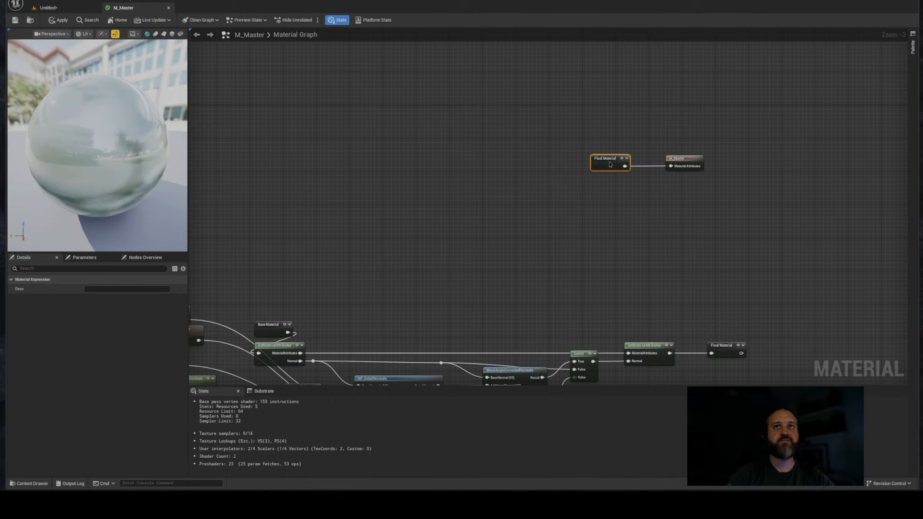
- Look over the layout of the whole M_Master graph and save the material
left_click_drag(558, 140, 691, 181)
scroll(717, 138, "down", 3)
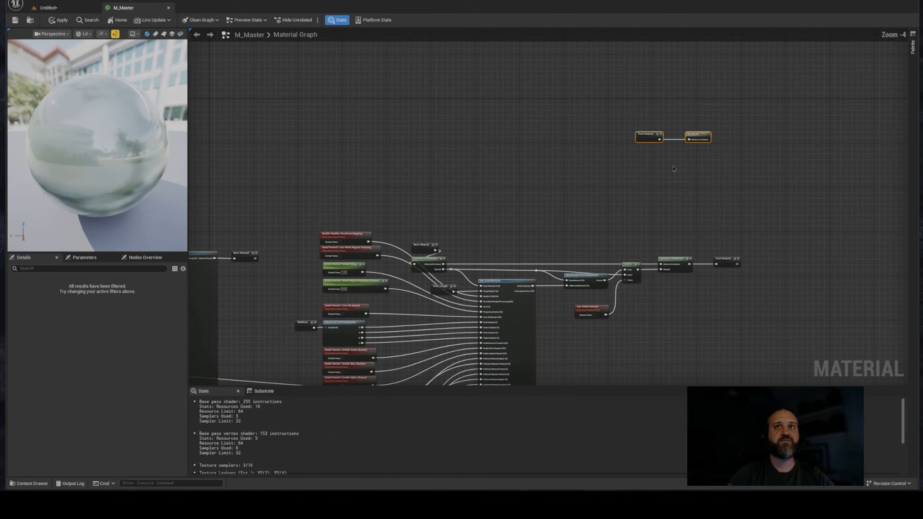
scroll(721, 144, "down", 1)
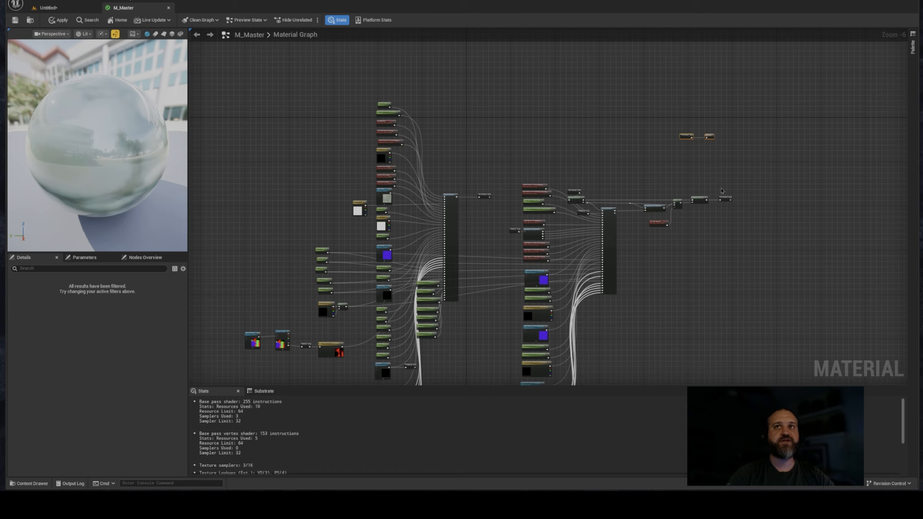
right_click_drag(700, 175, 609, 177)
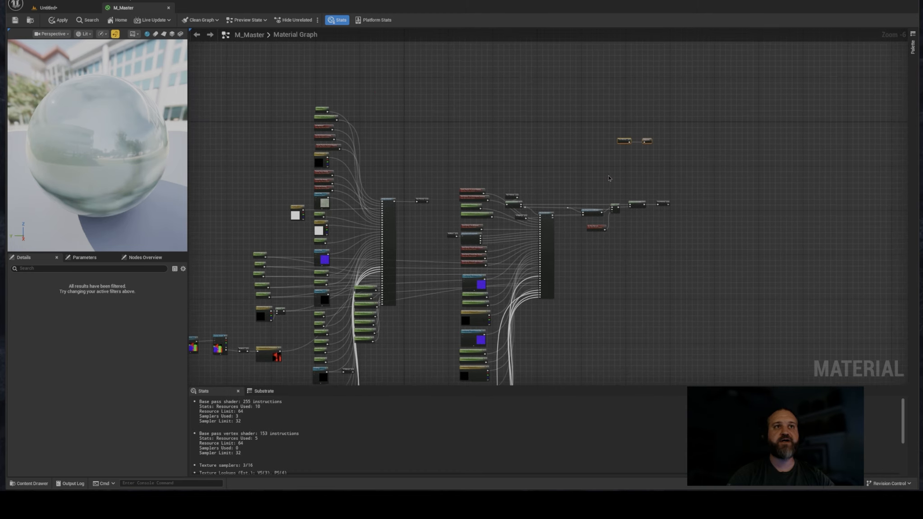
scroll(625, 161, "up", 3)
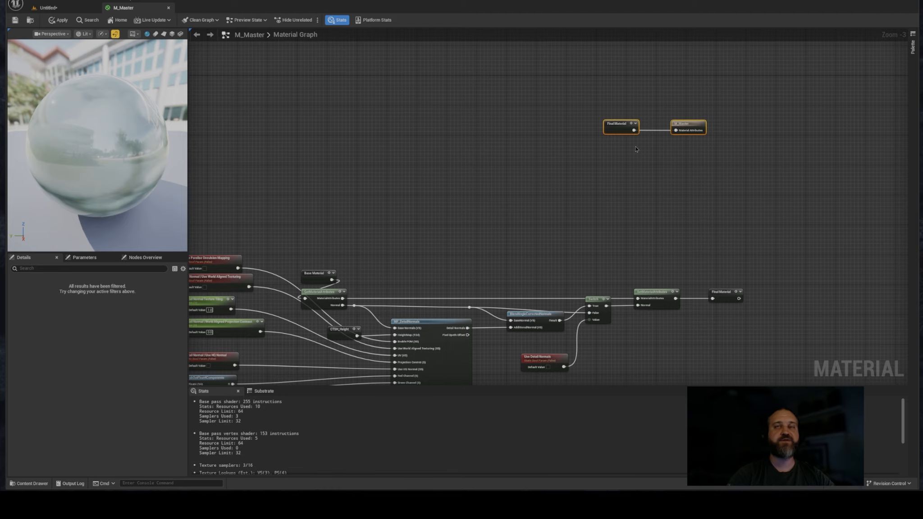
scroll(639, 157, "down", 2)
right_click_drag(577, 180, 726, 114)
right_click_drag(549, 164, 678, 154)
mouse_move(557, 108)
right_mouse_down()
mouse_move(567, 72)
mouse_move(567, 107)
right_mouse_up()
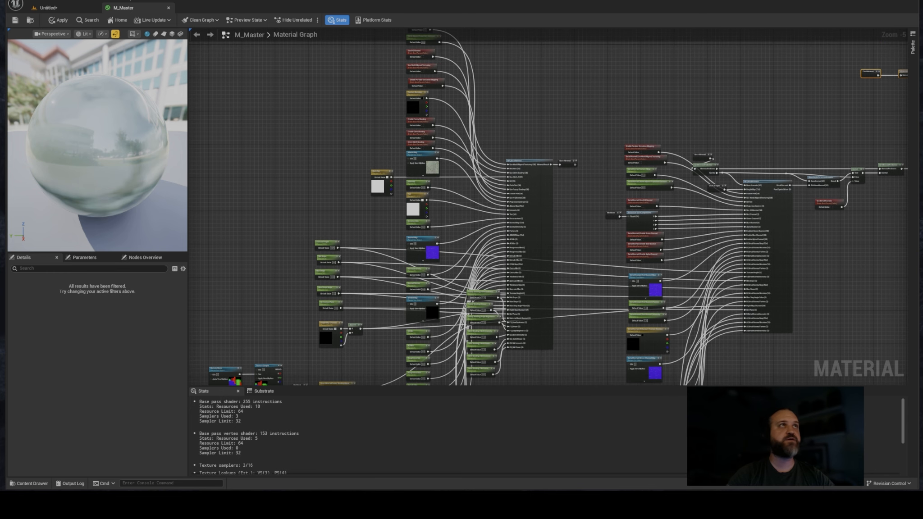
left_click(15, 20)
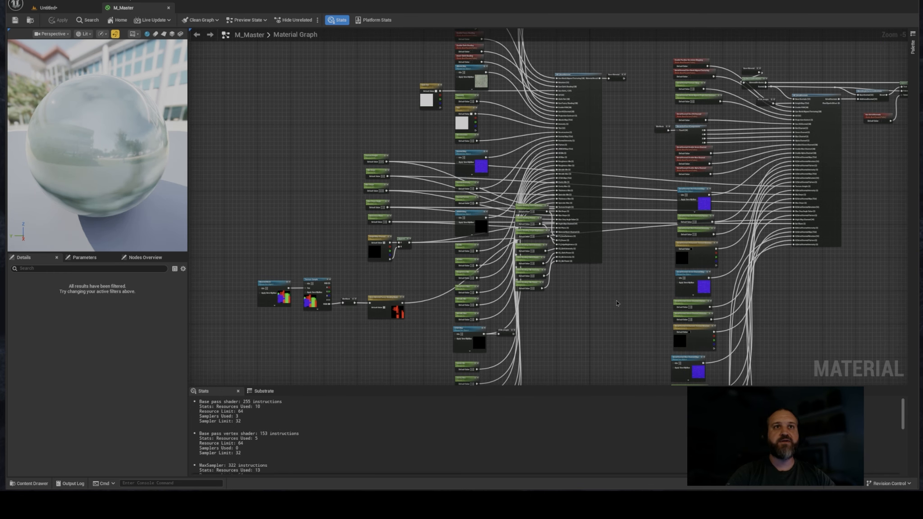
- Examine the parameter nodes feeding MF_BaseMaterial and their wiring alongside the detail normals section
right_click_drag(617, 303, 616, 346)
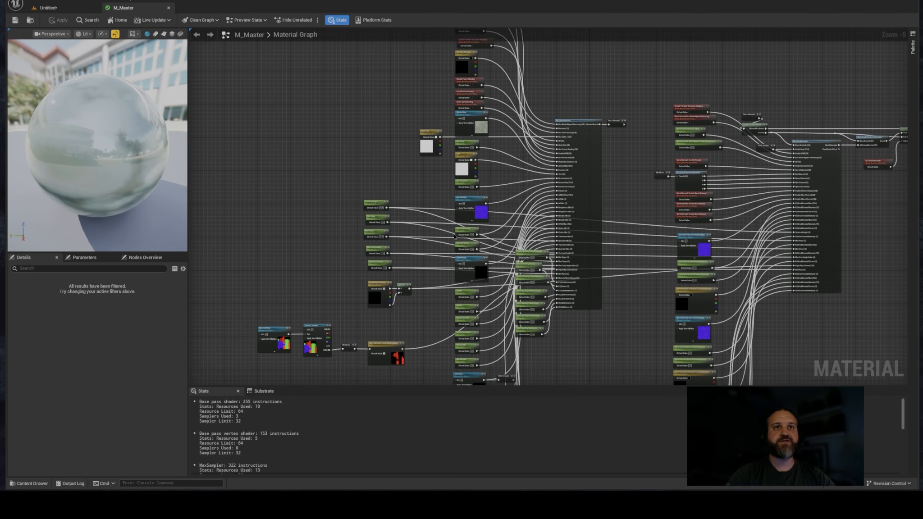
scroll(454, 236, "down", 3)
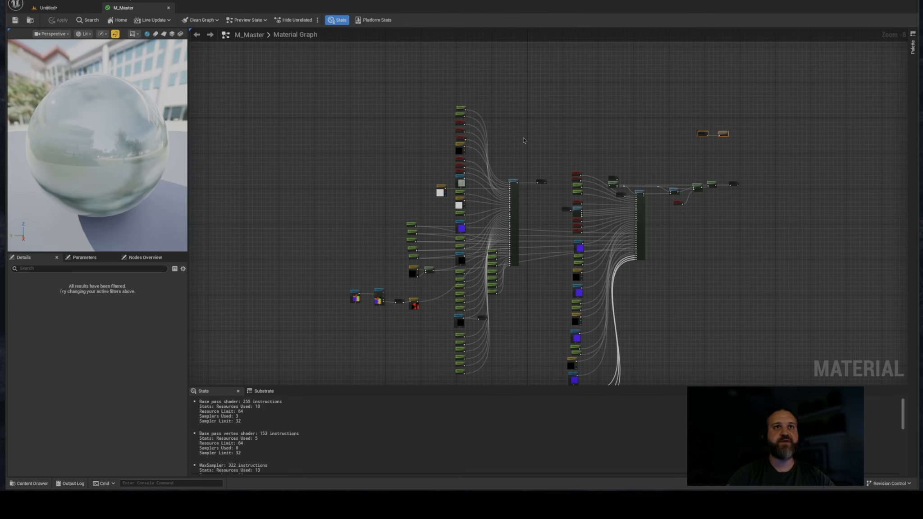
scroll(524, 140, "up", 4)
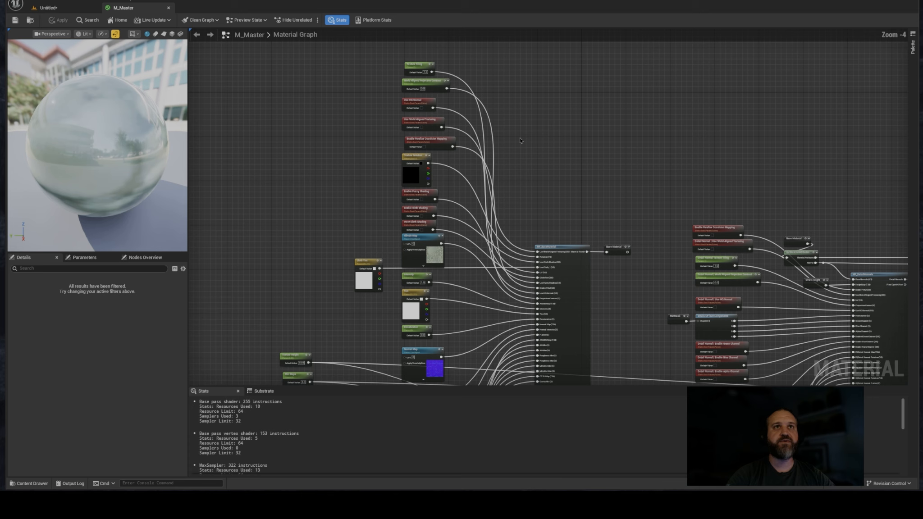
right_click_drag(520, 140, 525, 148)
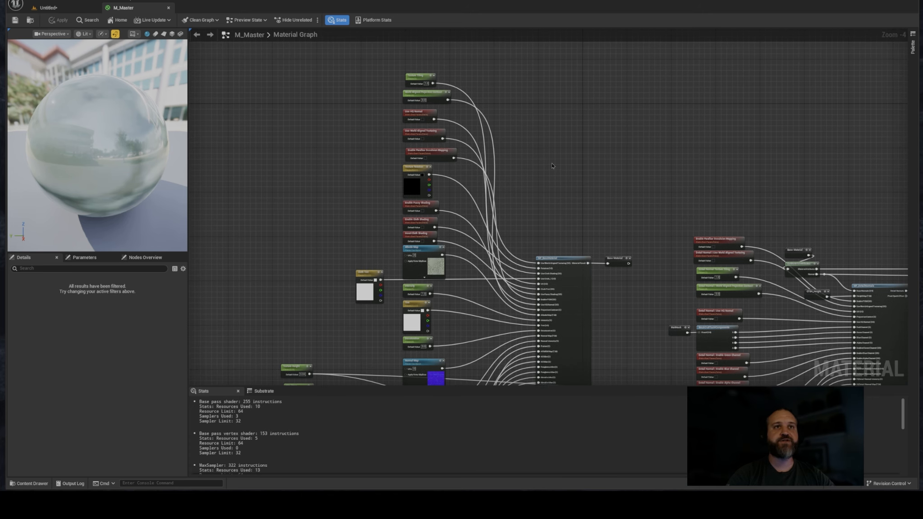
right_click_drag(446, 261, 452, 200)
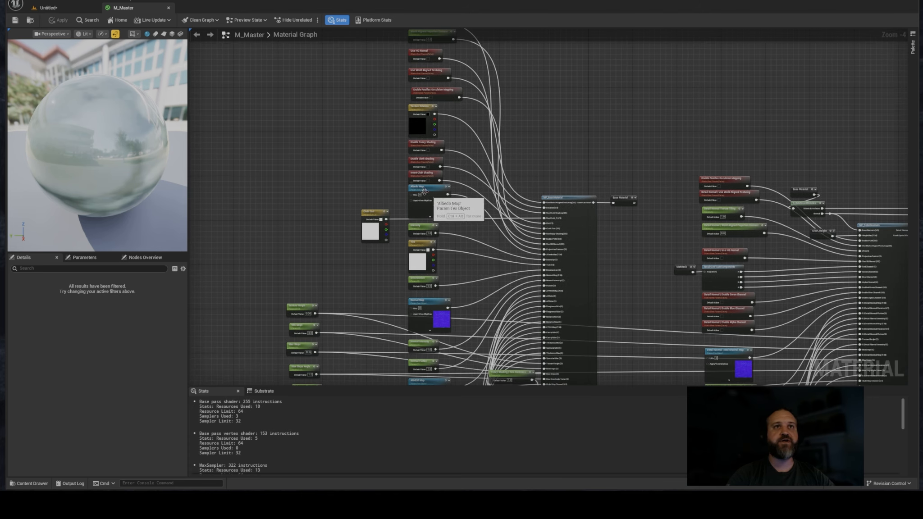
right_click_drag(633, 235, 583, 264)
right_click_drag(488, 127, 544, 161)
right_click_drag(581, 196, 549, 109)
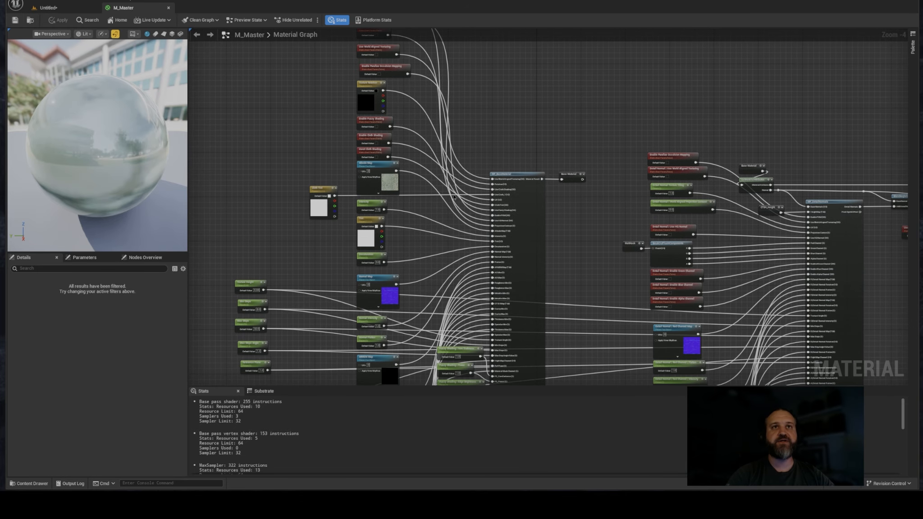
right_click_drag(585, 233, 522, 202)
scroll(558, 187, "up", 5)
scroll(584, 210, "down", 2)
right_click_drag(584, 210, 593, 245)
scroll(593, 245, "down", 1)
right_click_drag(481, 48, 552, 130)
scroll(561, 143, "down", 2)
right_click_drag(600, 106, 549, 148)
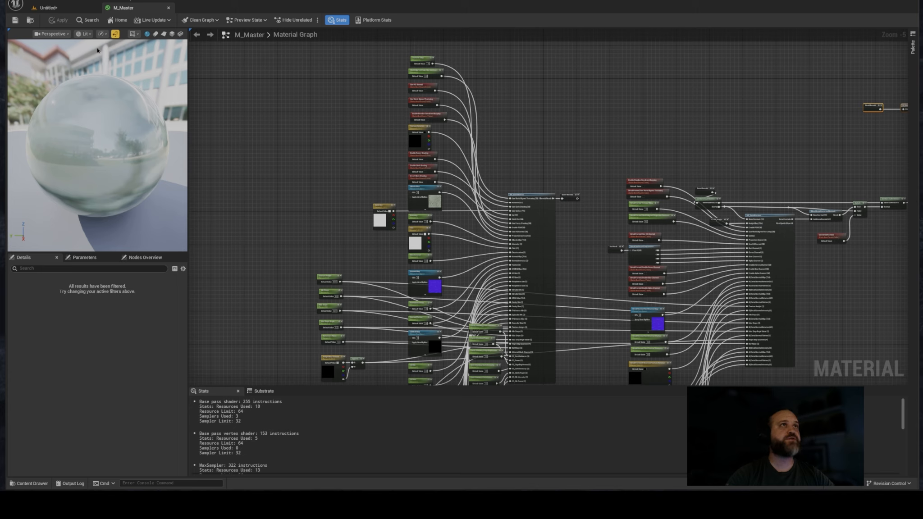
- Return to the level editor and open the Albedo_Functions folder inside Material_Functions
left_click(48, 8)
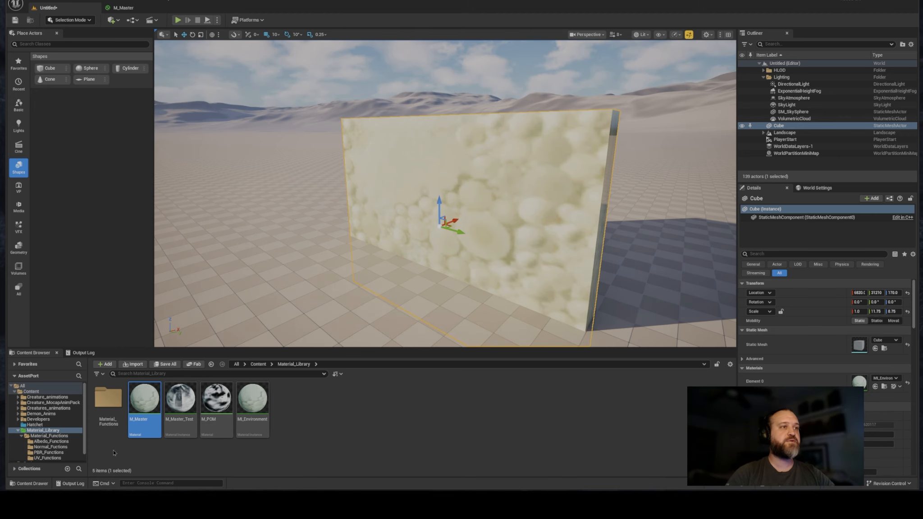
double_click(108, 398)
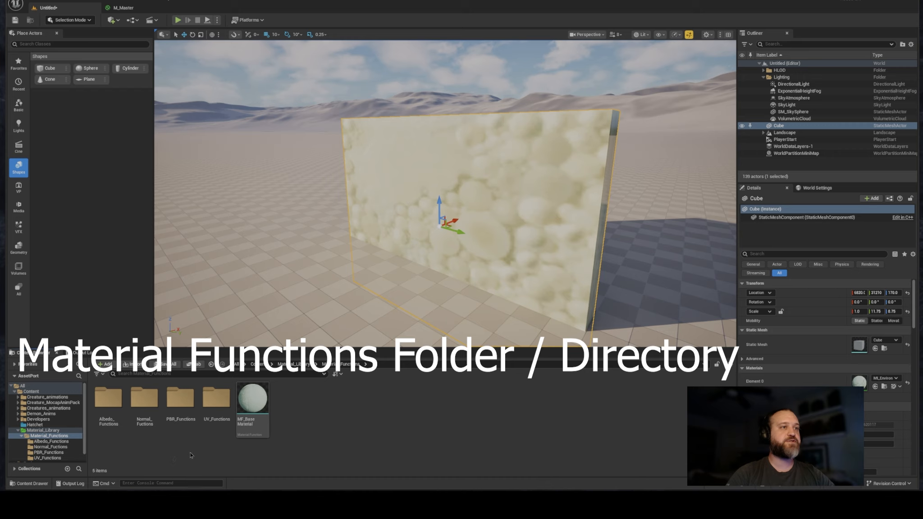
double_click(109, 399)
- Create a new material function named MF_Albedo_Settings in the Albedo_Functions folder
right_click(297, 422)
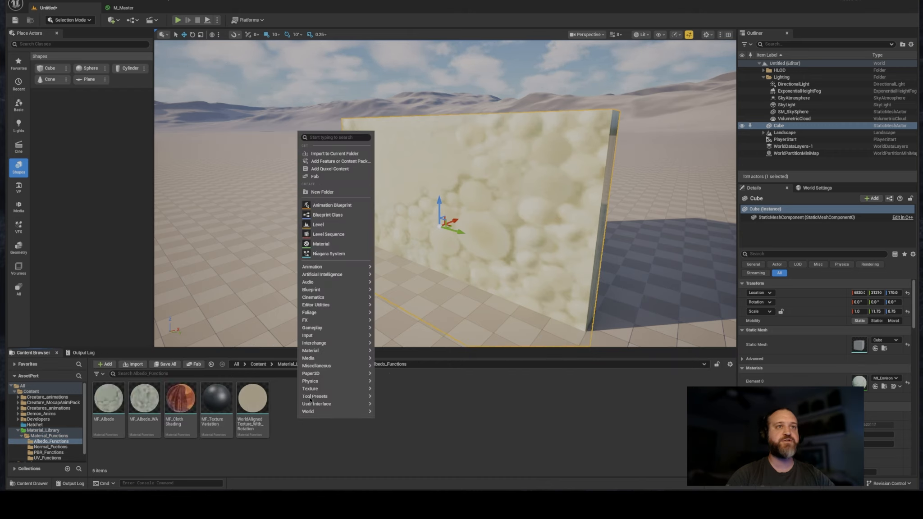
mouse_move(320, 313)
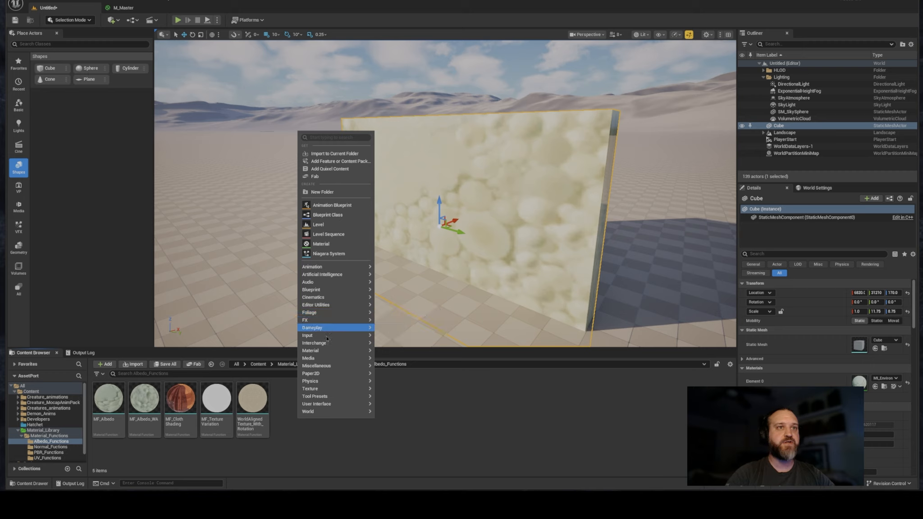
mouse_move(326, 345)
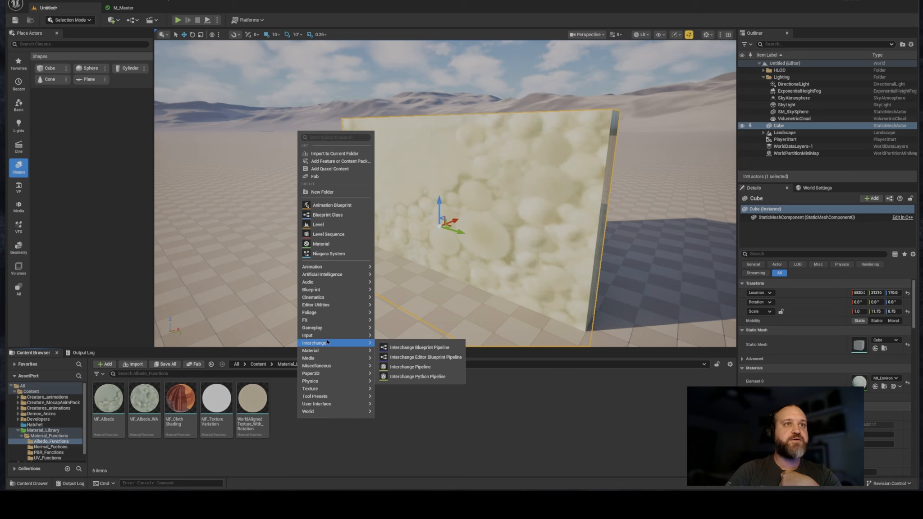
mouse_move(329, 274)
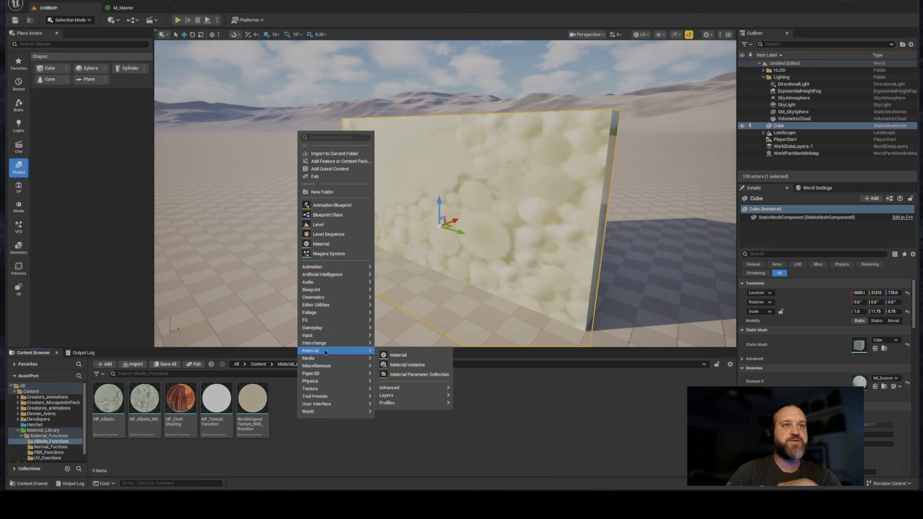
mouse_move(396, 388)
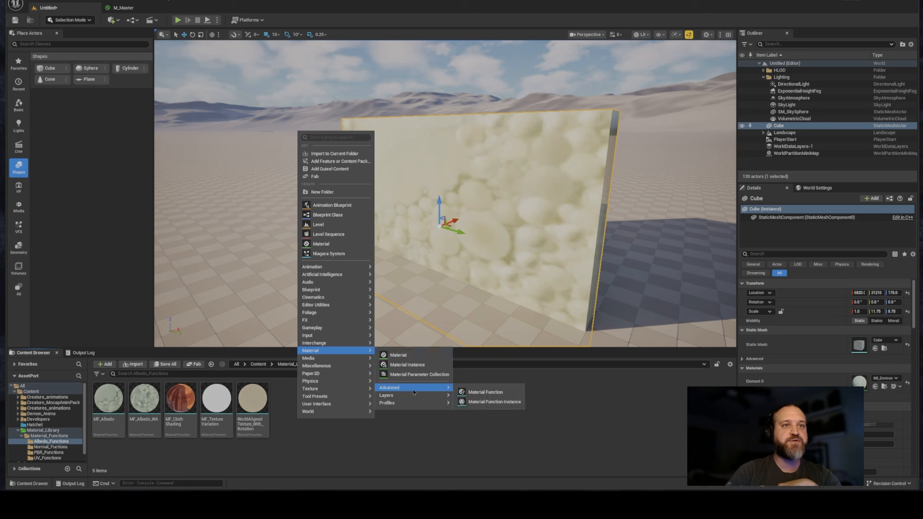
left_click(495, 394)
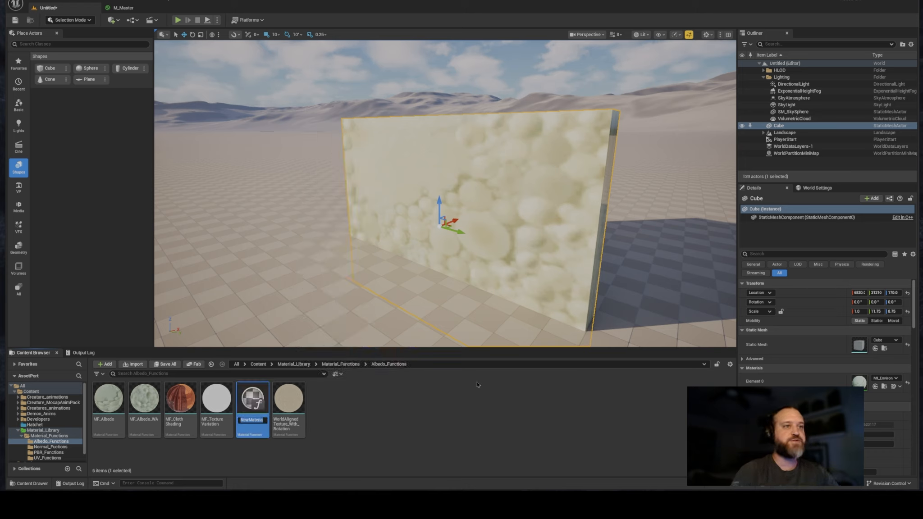
type("MF_A")
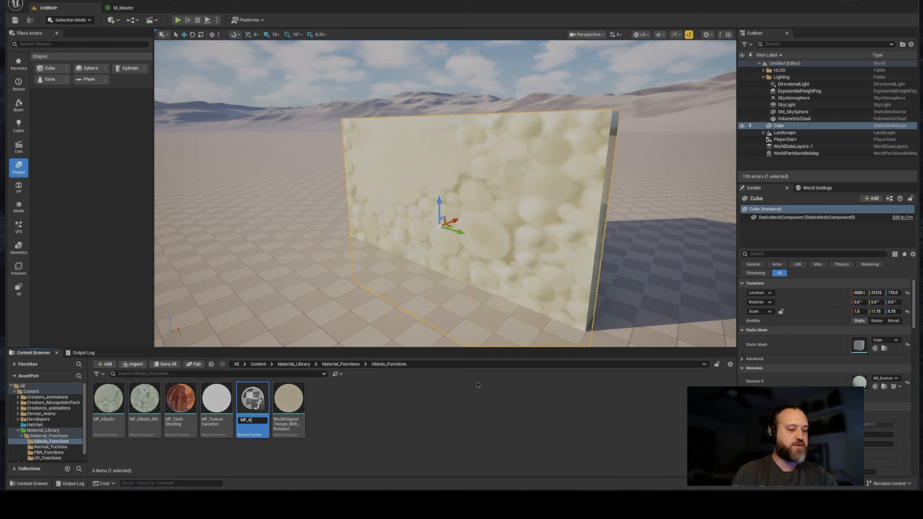
type("lbed")
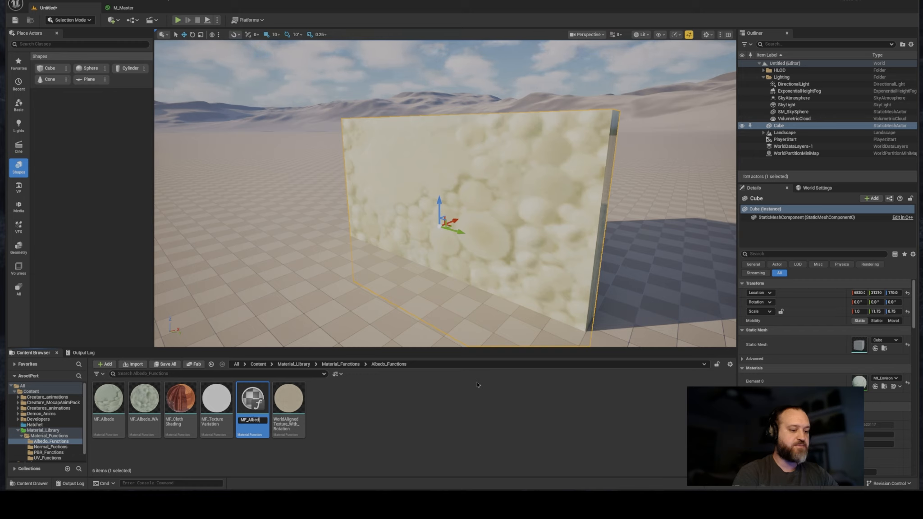
type("o")
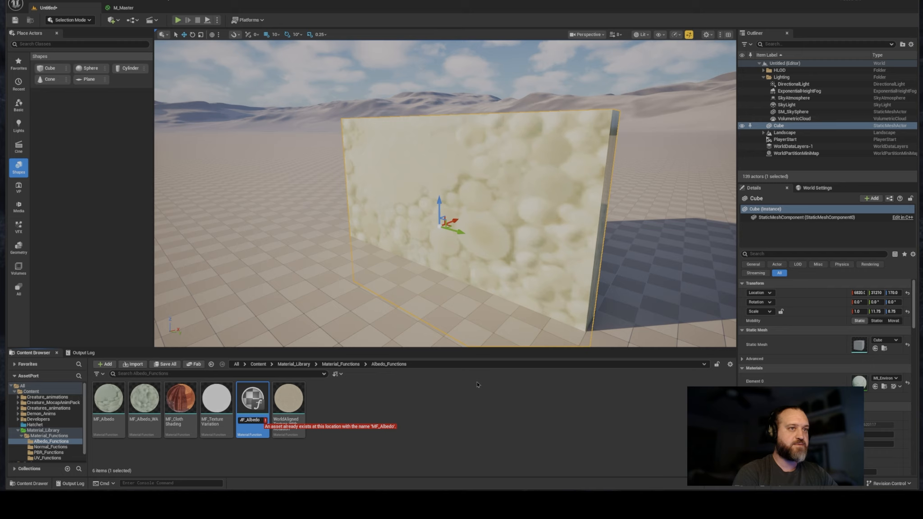
type("_Settings")
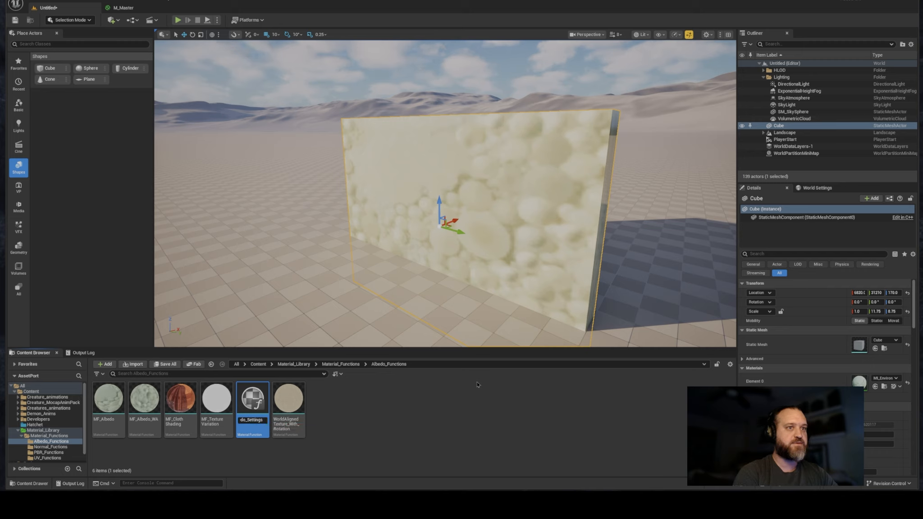
key("Return")
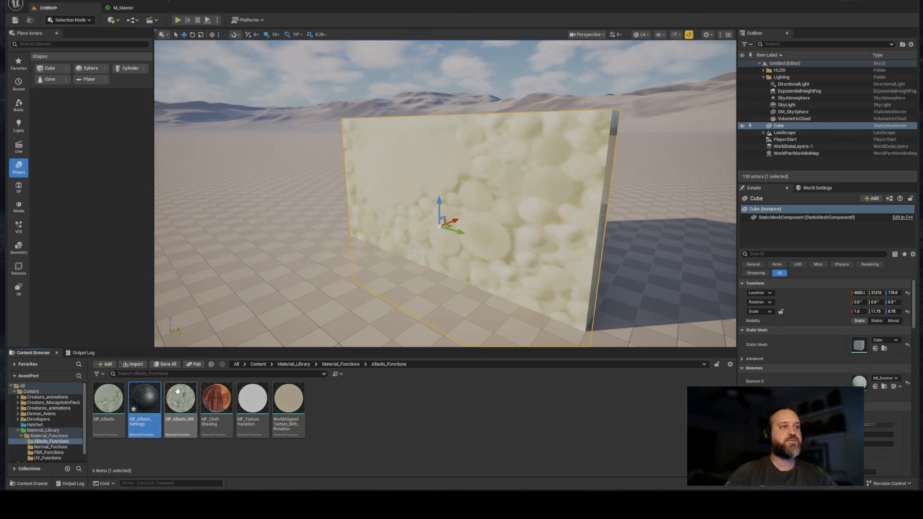
- Open MF_Albedo_Settings for editing and move its window aside so the M_Master graph stays accessible
double_click(154, 405)
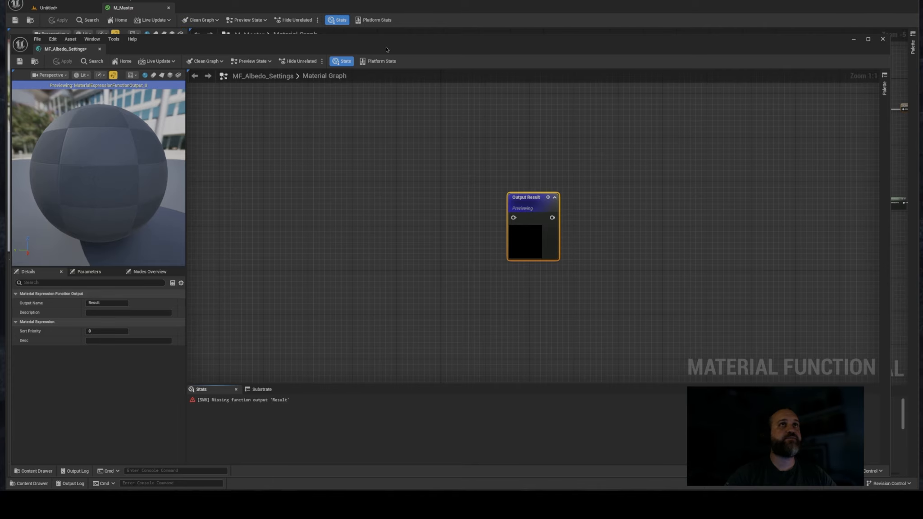
left_click(130, 8)
left_click_drag(789, 126, 827, 116)
- Examine the albedo parameter nodes in M_Master and how its parameter list groups them under Albedo Settings
scroll(478, 144, "up", 6)
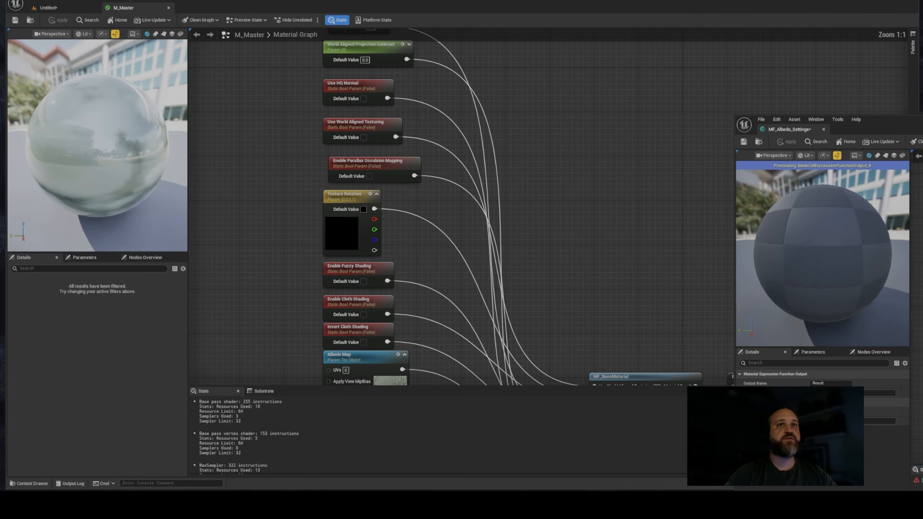
right_click_drag(520, 224, 548, 184)
scroll(505, 144, "down", 1)
right_click_drag(314, 198, 318, 126)
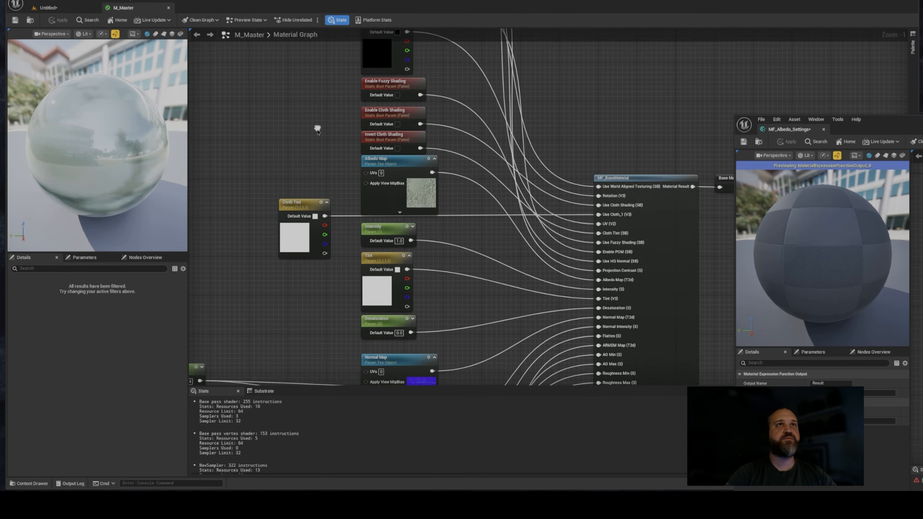
right_click_drag(303, 167, 306, 131)
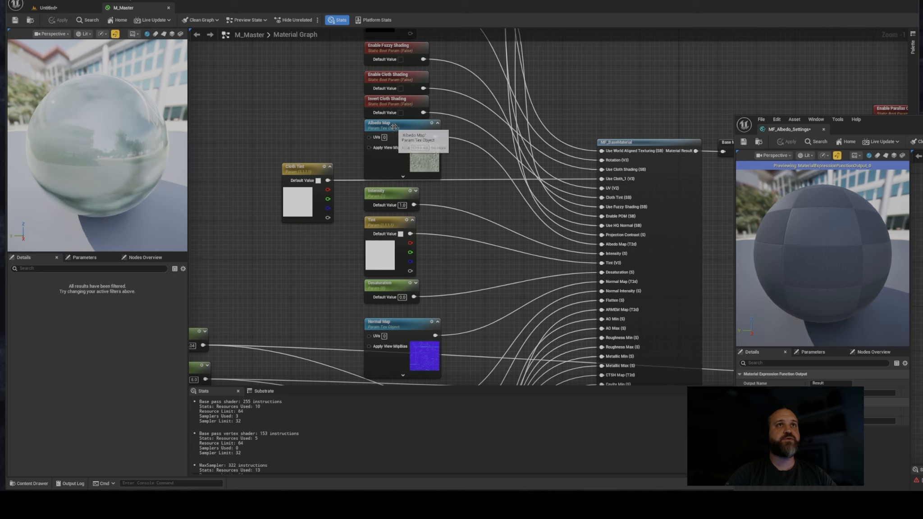
right_click_drag(394, 127, 404, 73)
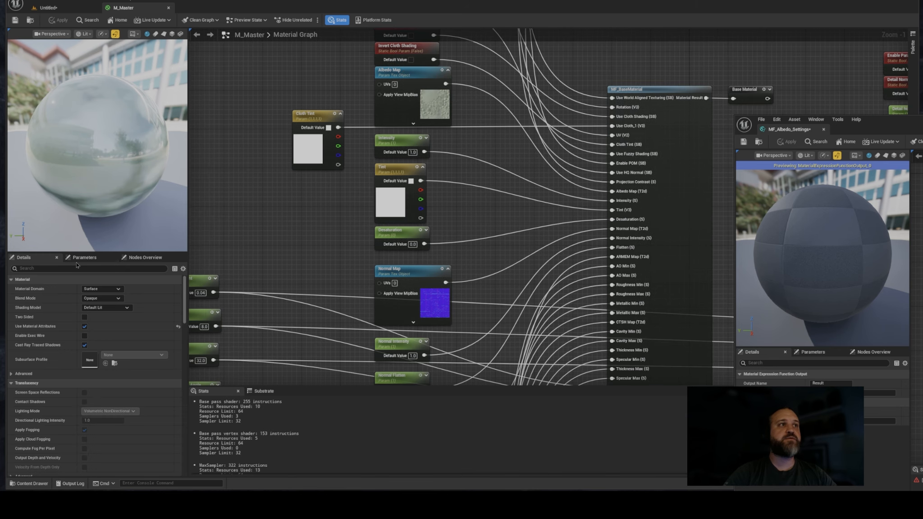
left_click(84, 257)
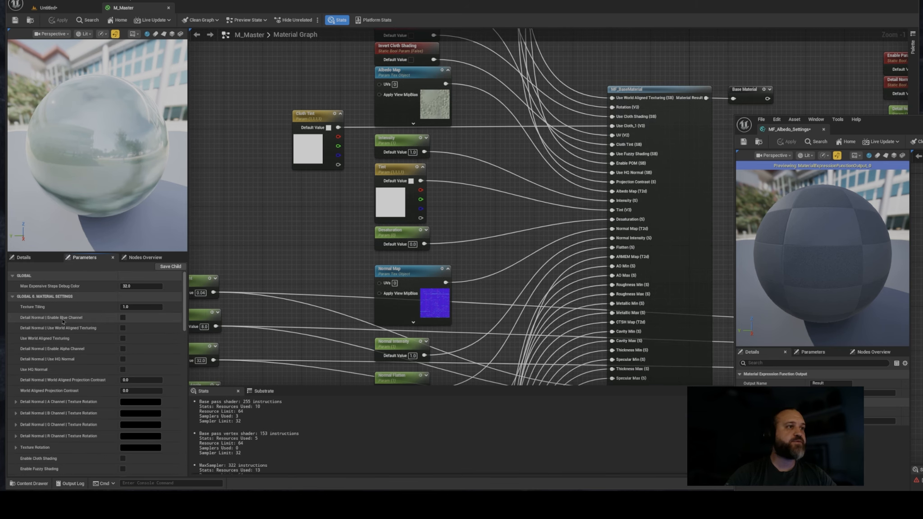
scroll(59, 323, "down", 5)
scroll(77, 338, "down", 2)
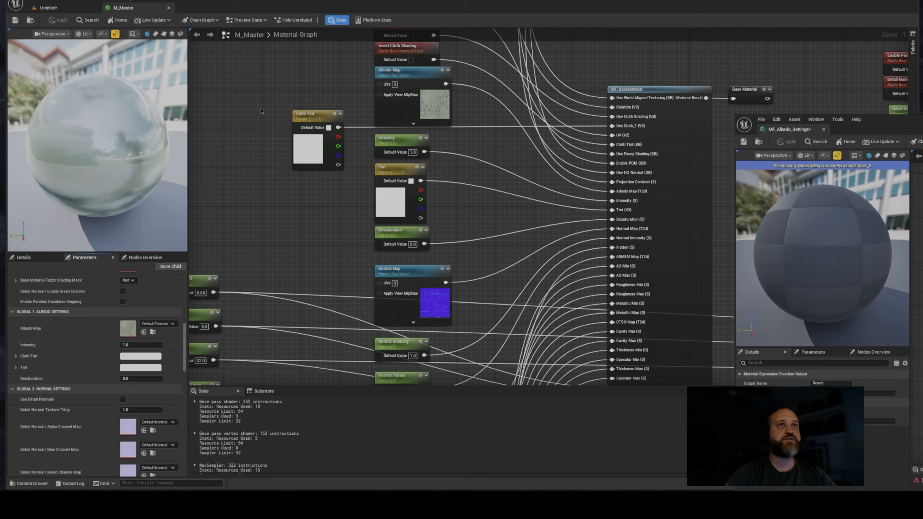
- Copy the Albedo Map, Intensity, Cloth Tint, Tint and Desaturation nodes from M_Master into the MF_Albedo_Settings graph
left_click_drag(242, 79, 451, 255)
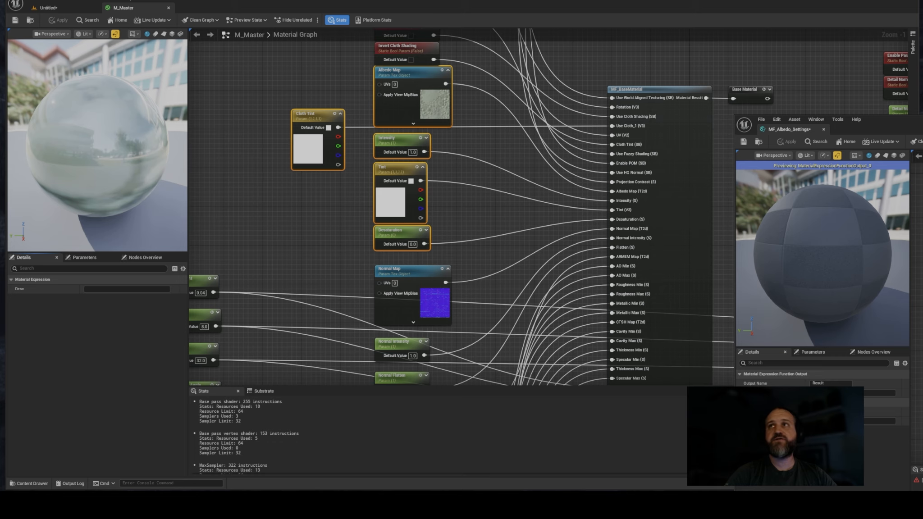
left_click_drag(919, 129, 609, 84)
right_click_drag(666, 212, 706, 192)
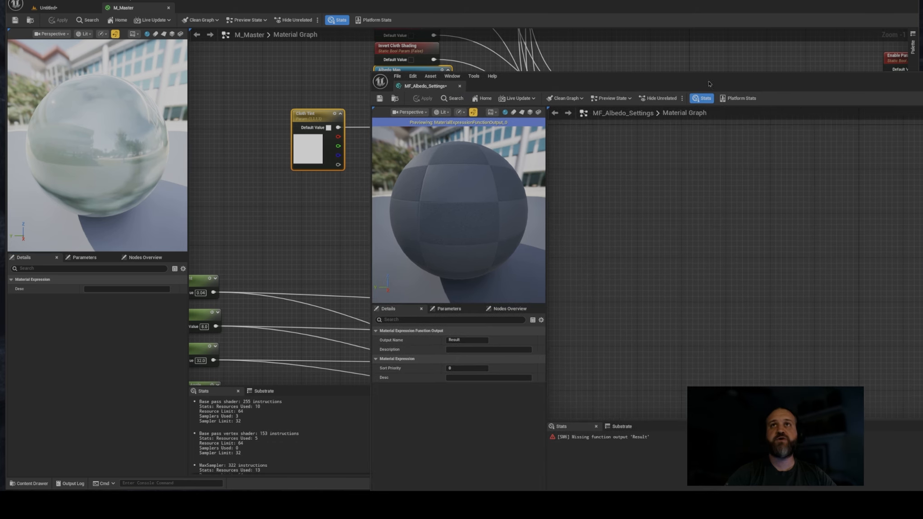
left_click_drag(709, 84, 356, 30)
right_click_drag(383, 183, 426, 135)
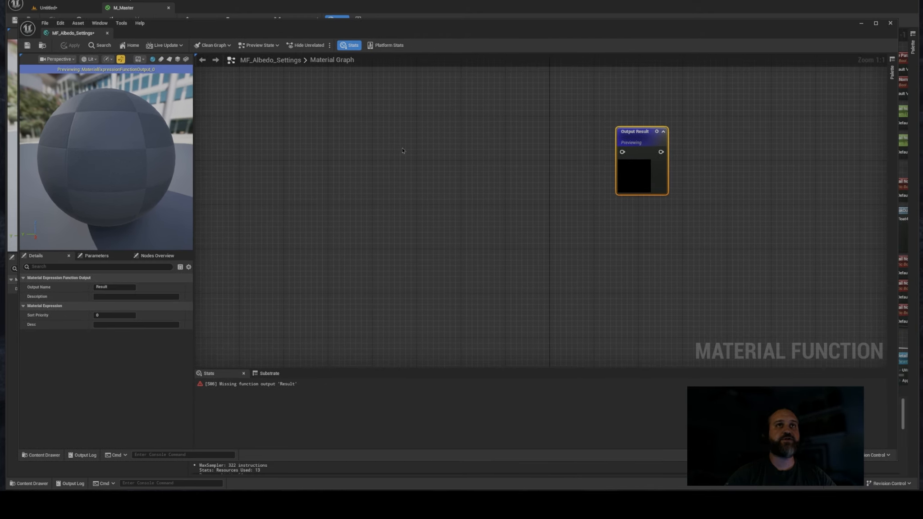
scroll(445, 200, "down", 1)
key("ctrl+v")
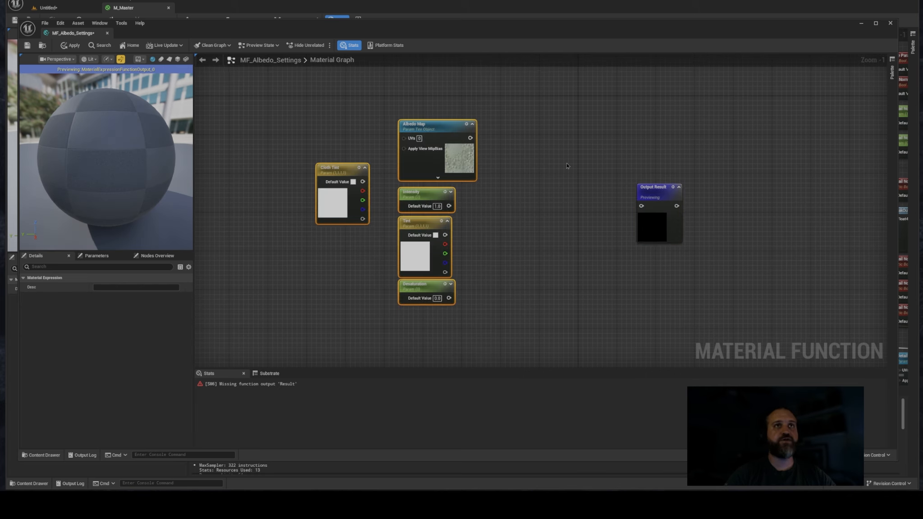
right_click_drag(567, 166, 550, 166)
left_click(550, 166)
- Stack the pasted parameter nodes in one column, placing Cloth Tint between Intensity and Tint
left_click_drag(420, 126, 419, 94)
left_click_drag(412, 193, 412, 164)
right_click_drag(473, 167, 498, 222)
left_click_drag(444, 149, 444, 118, "shift")
left_click_drag(350, 224, 432, 215)
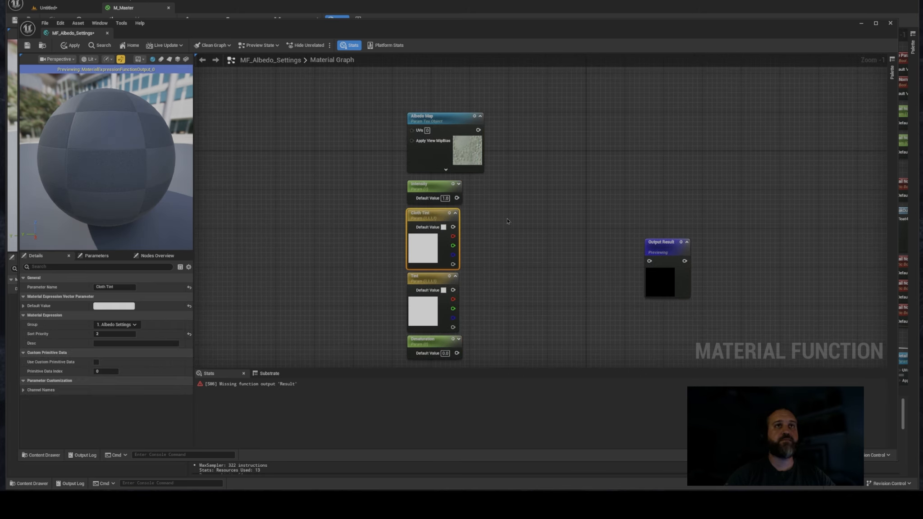
- Move the Output Result node beside Albedo Map and duplicate it four times down the column
left_click_drag(663, 252, 595, 144)
right_click_drag(594, 145, 593, 167)
left_click_drag(593, 167, 593, 153)
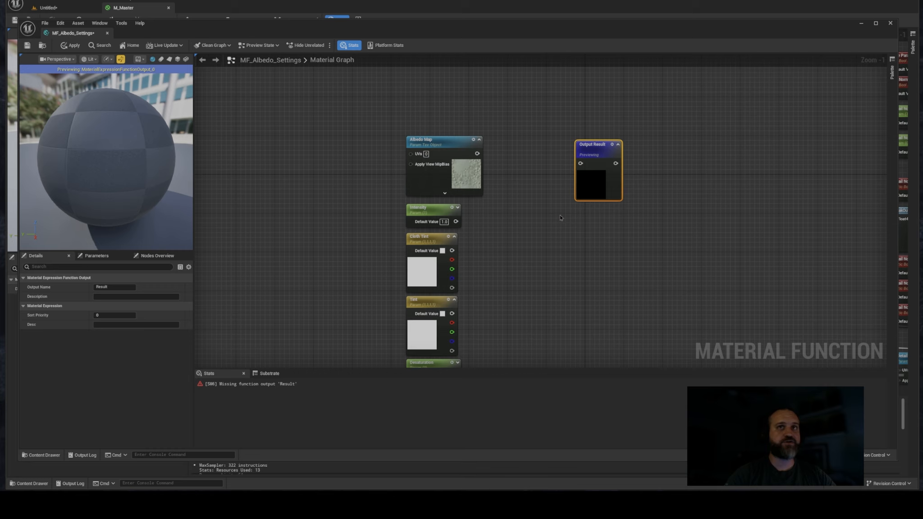
key("ctrl+d")
key("ctrl+d")
key("ctrl+d")
right_click_drag(559, 329, 531, 272)
right_click_drag(610, 359, 595, 272)
key("ctrl+d")
right_click_drag(561, 61, 567, 197)
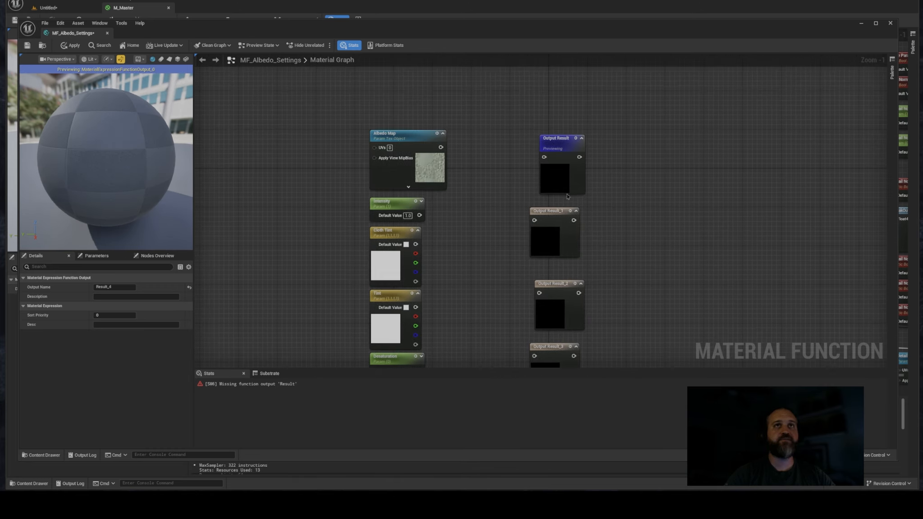
- Move the MF_Albedo_Settings window to expose M_Master's parameter list, and line up Output Result above Output Result_1
left_click_drag(439, 28, 598, 32)
left_click(102, 259)
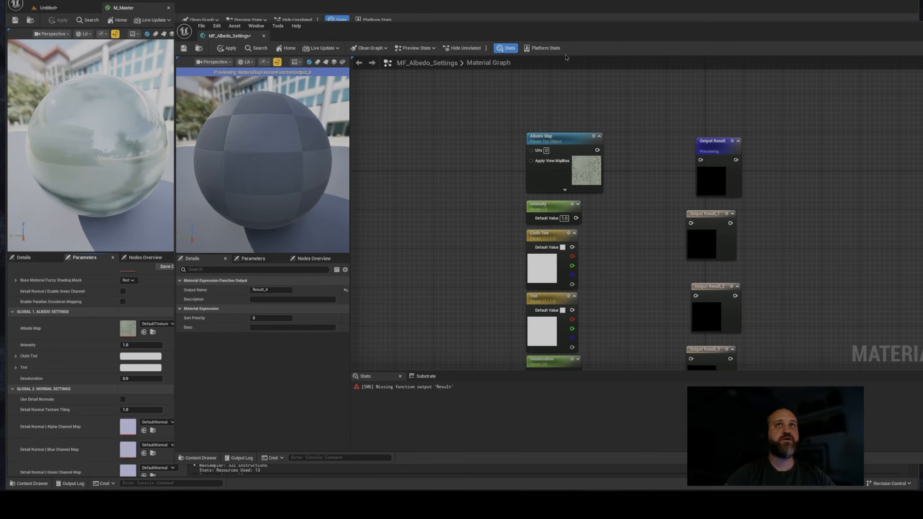
right_click_drag(646, 142, 617, 131)
left_click_drag(678, 133, 667, 127)
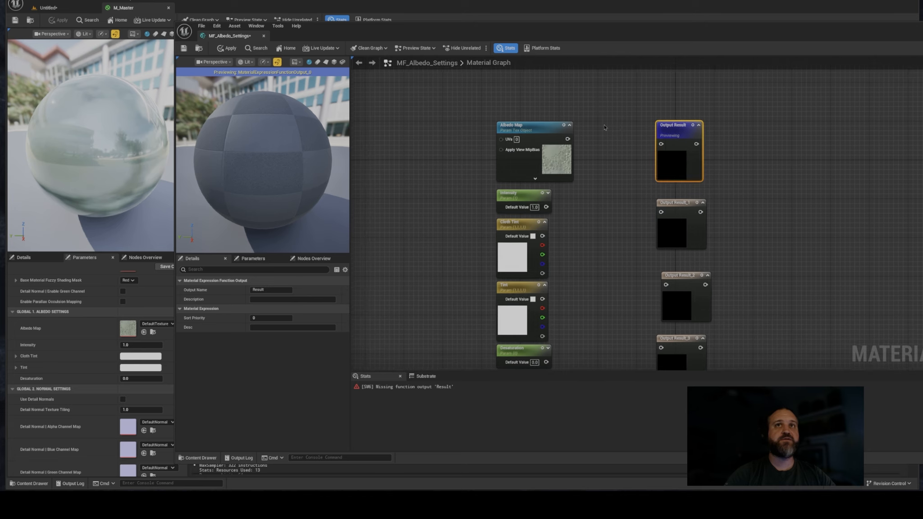
- Try to connect the Albedo Map texture object to the Output Result node
left_click(596, 145)
left_click_drag(569, 140, 720, 130)
left_click(545, 130)
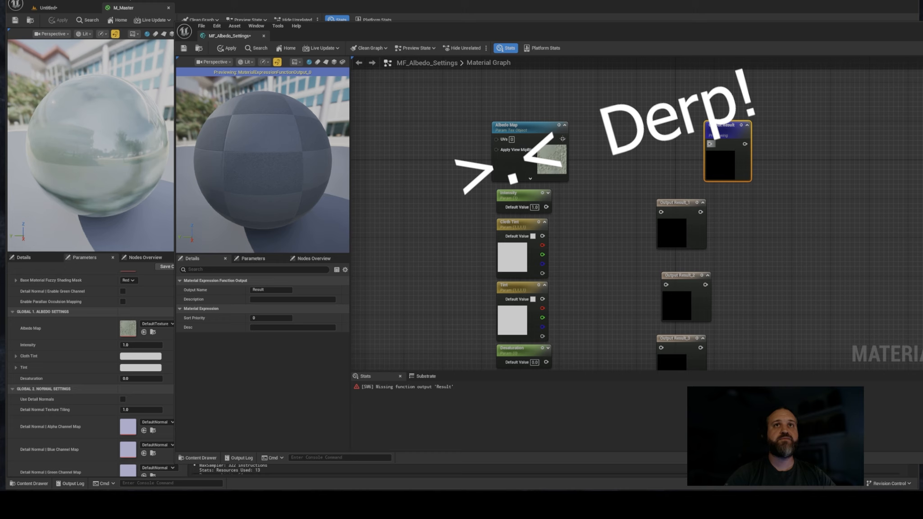
left_click_drag(563, 139, 709, 143)
left_click(636, 125)
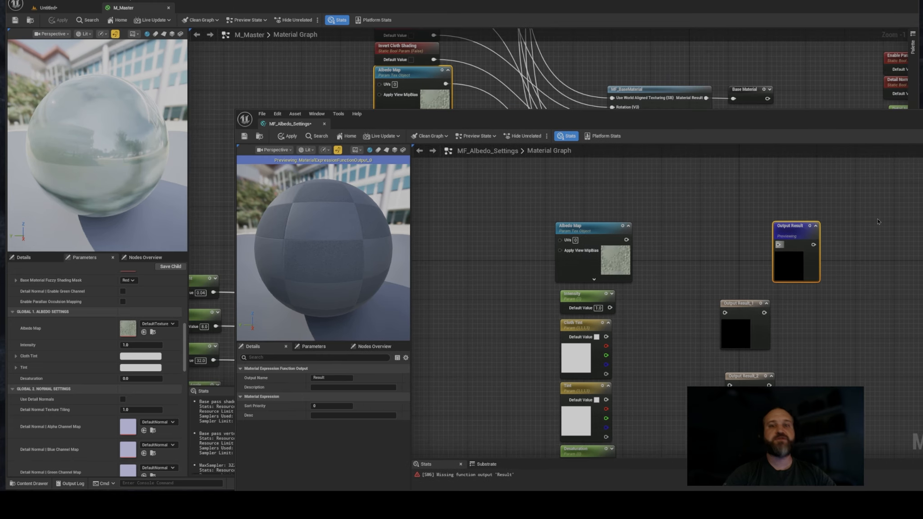
- Delete the Output Result and Albedo Map nodes from MF_Albedo_Settings
key("Delete")
left_click(600, 261)
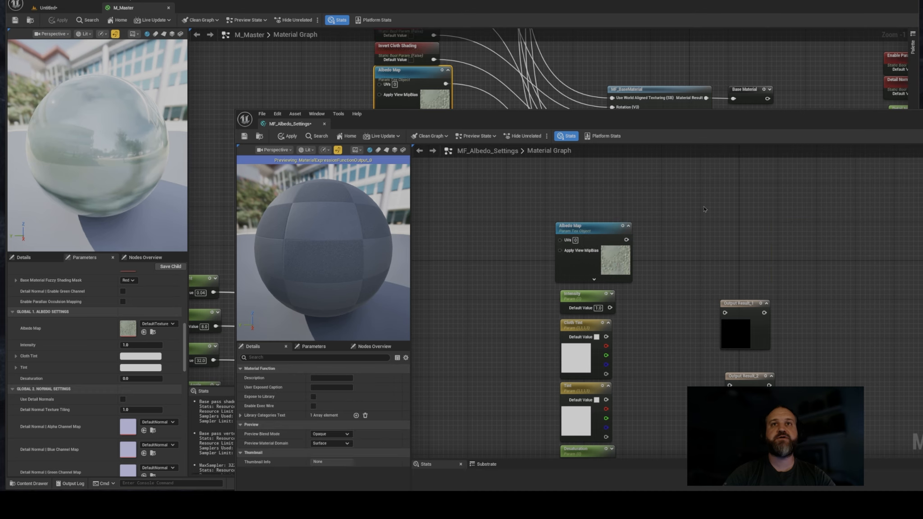
left_click_drag(692, 190, 558, 242)
key("Delete")
left_click_drag(620, 120, 641, 84)
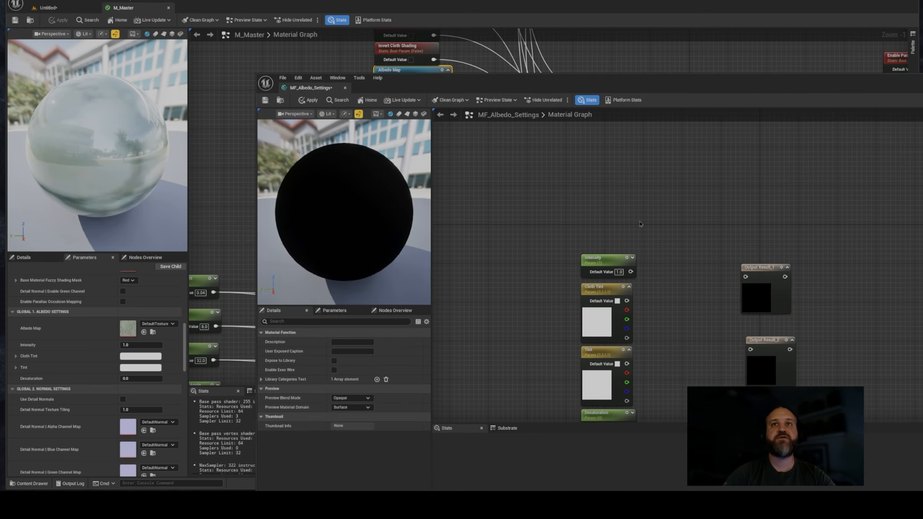
- Select the four remaining output nodes and align them along their left edges
scroll(701, 254, "down", 1)
right_click_drag(701, 254, 719, 179)
left_click_drag(744, 177, 807, 377)
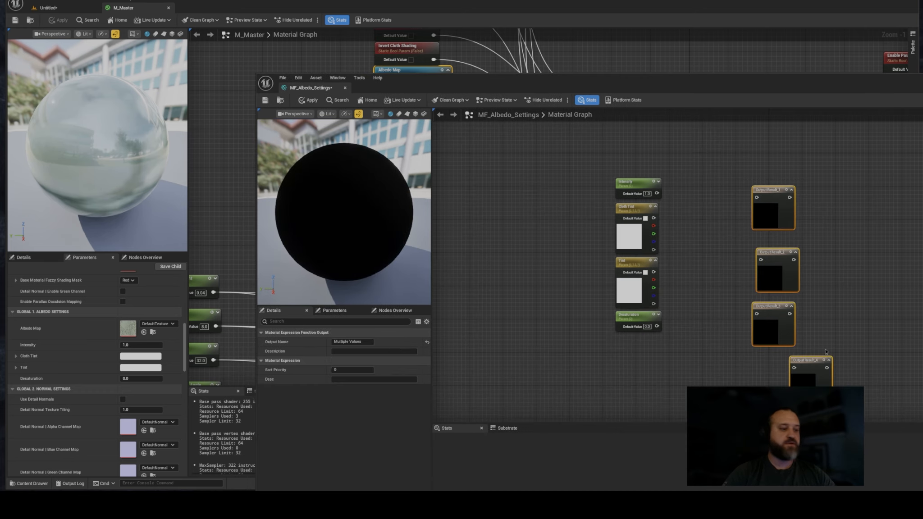
key("shift+a")
right_click_drag(709, 220, 708, 237)
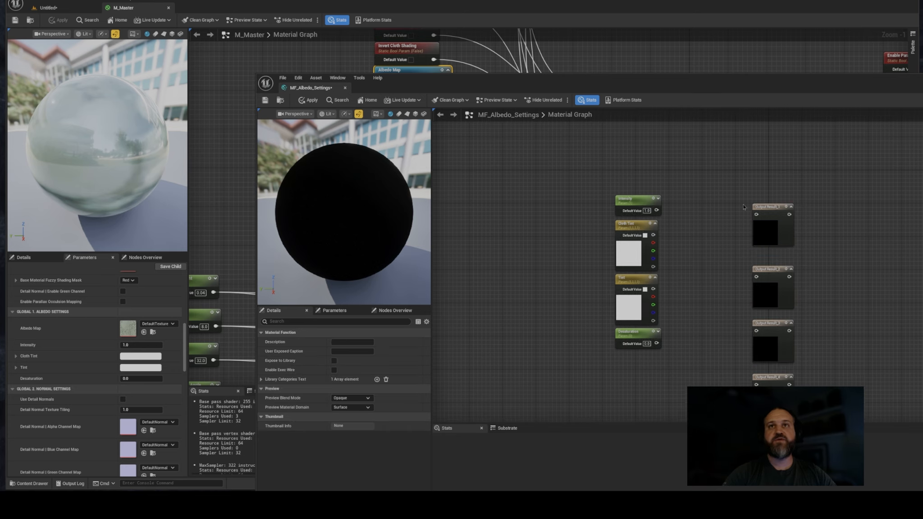
- Move the four output nodes closer to the parameter nodes, and connect Intensity to Output Result_1
left_click_drag(778, 391, 762, 363)
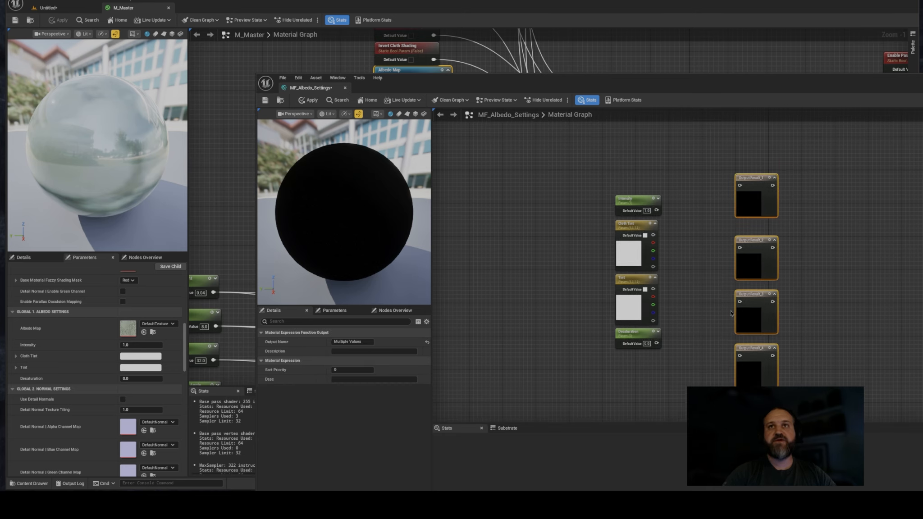
left_click(691, 223)
scroll(691, 223, "up", 1)
right_click_drag(654, 236, 648, 218)
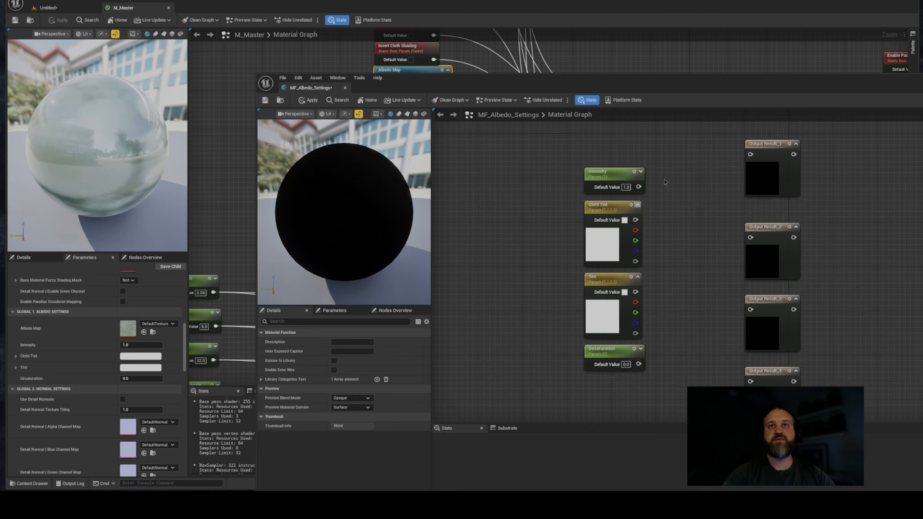
right_click_drag(662, 187, 664, 212)
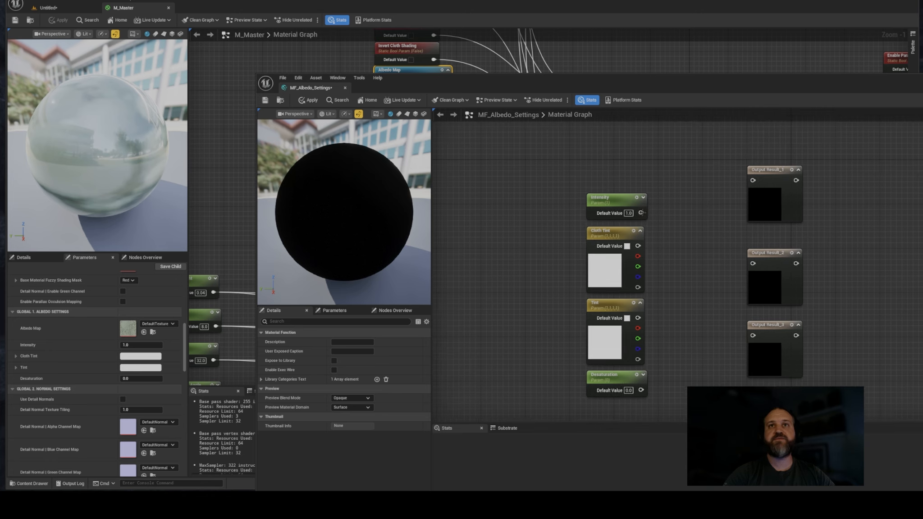
left_click_drag(643, 213, 752, 180)
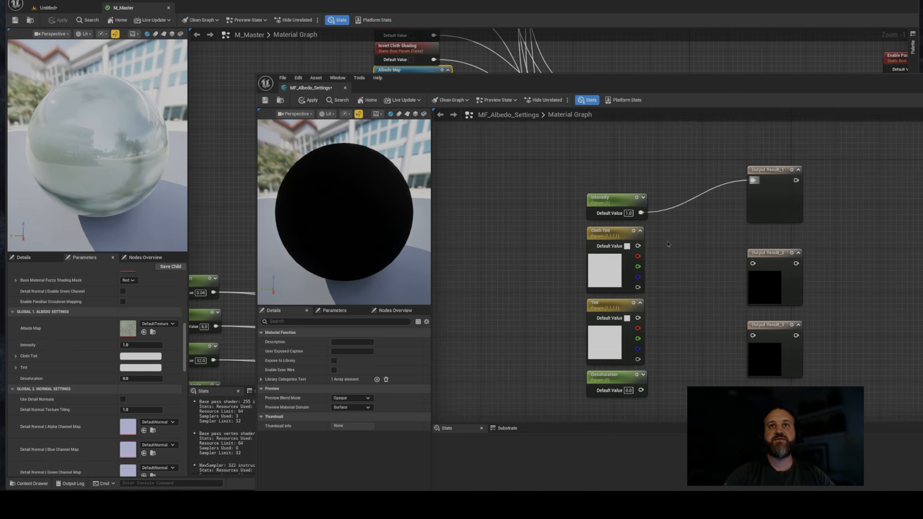
- Connect Cloth Tint to Output Result_2, Tint to Output Result_3, and Desaturation to Output Result_4
left_click_drag(638, 246, 736, 263)
left_click_drag(598, 83, 334, 58)
left_click_drag(436, 221, 551, 239)
left_click_drag(435, 294, 551, 314)
right_click_drag(480, 317, 460, 206)
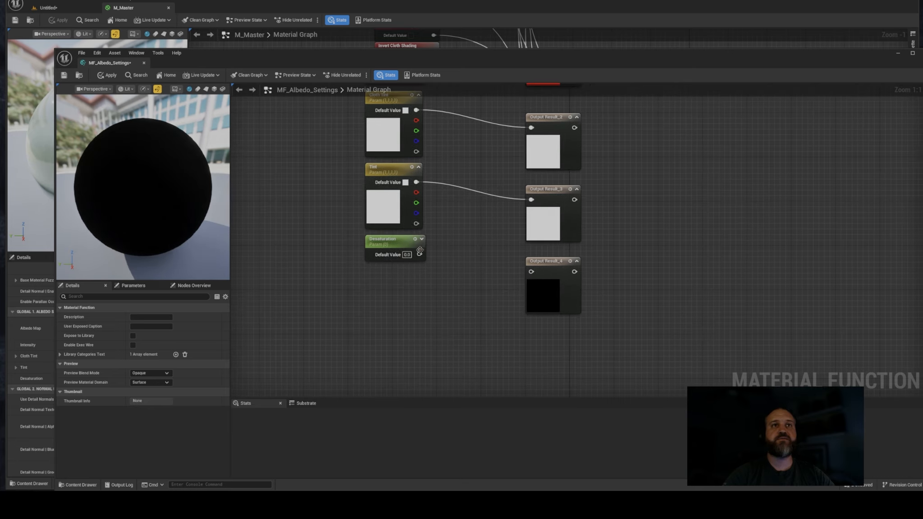
left_click_drag(419, 254, 531, 272)
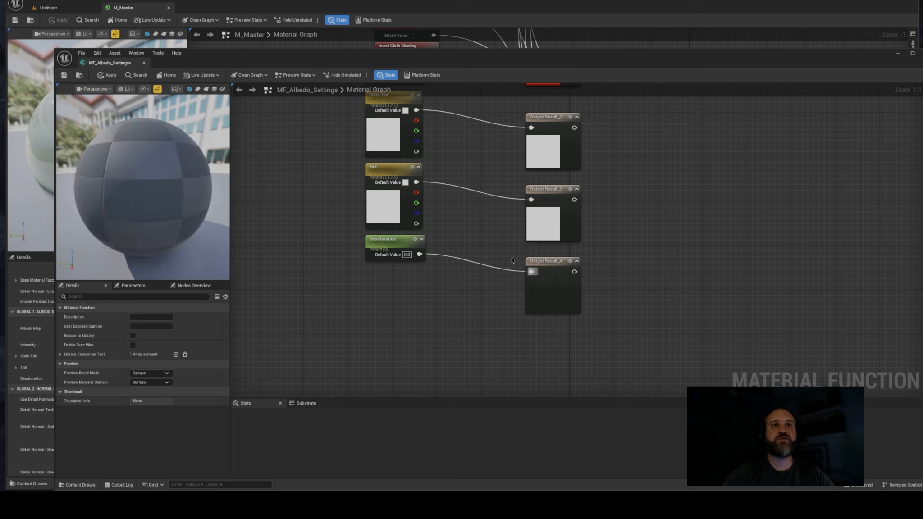
- Move Output Result_1 down near Output Result_2, and name these two outputs Intensity and Cloth Tint
right_click_drag(478, 211, 471, 320)
left_click_drag(549, 149, 549, 170)
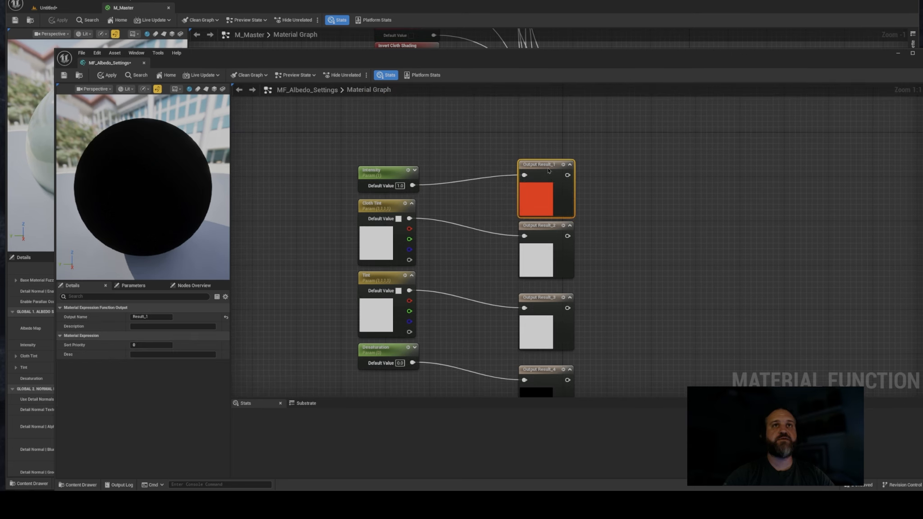
left_click(151, 317)
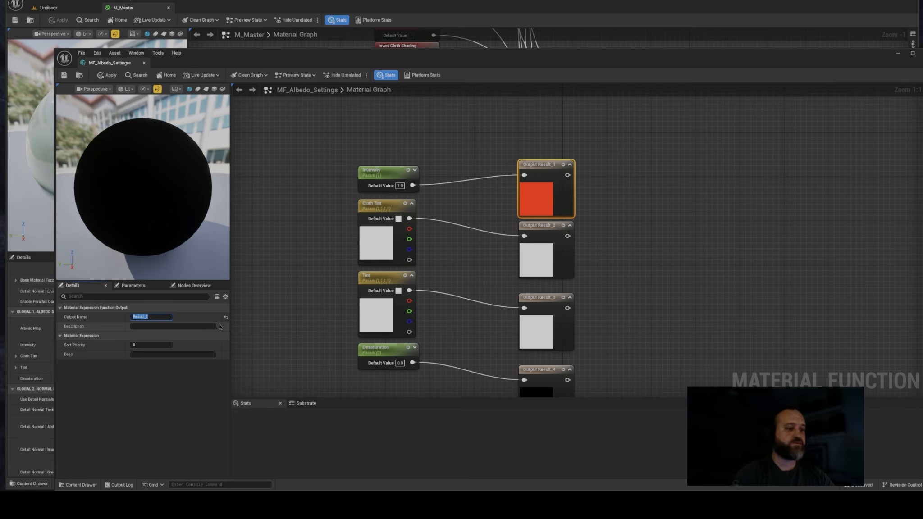
type("Inten")
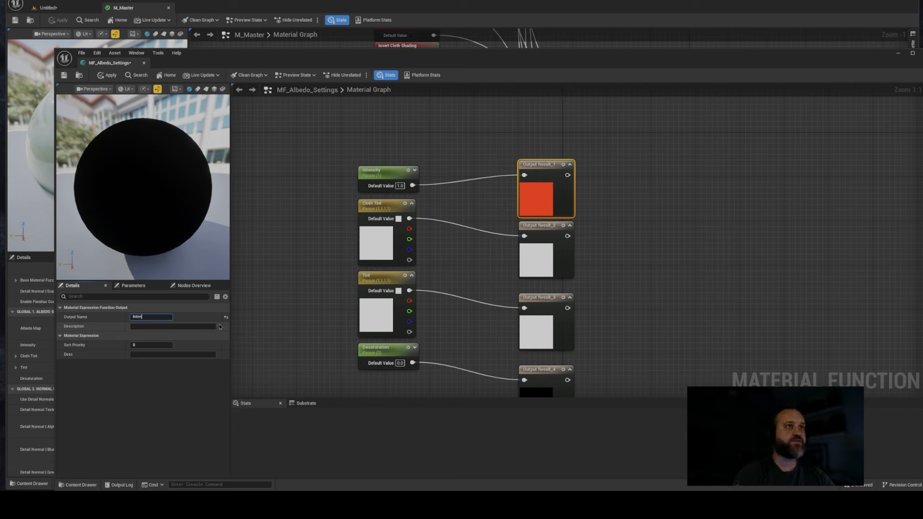
type("sity")
left_click(541, 225)
left_click(151, 317)
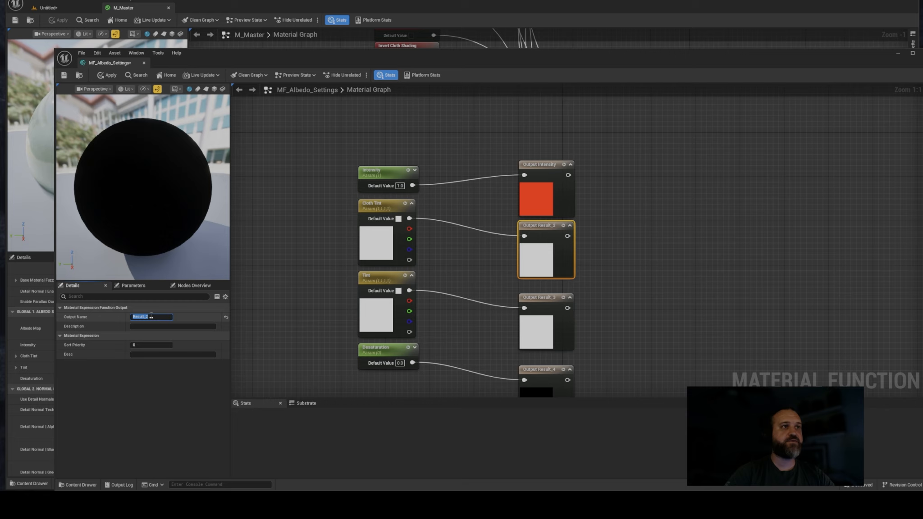
type("Cloth Tint")
- Rename Output Result_3 as Tint and Output Result_4 as Desaturation
left_click(541, 297)
left_click(160, 317)
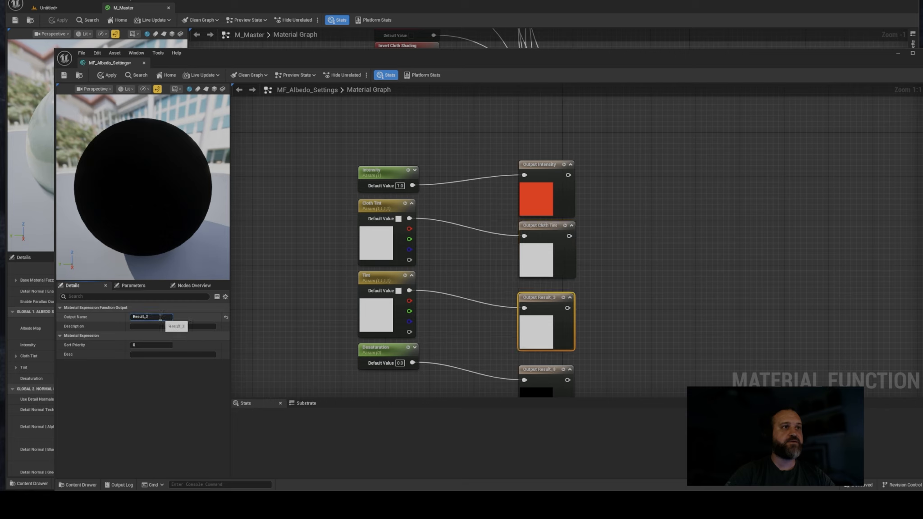
type("Tint")
key("Return")
left_click(541, 369)
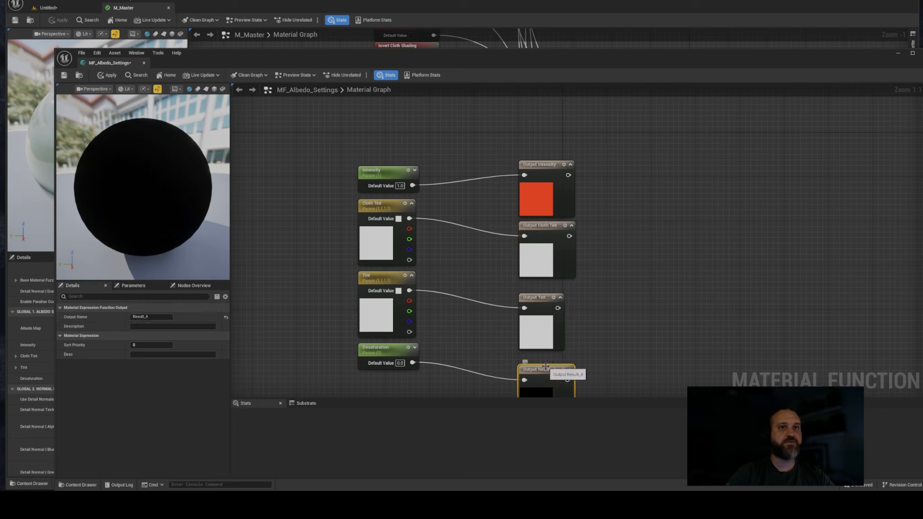
left_click(158, 317)
type("Desa")
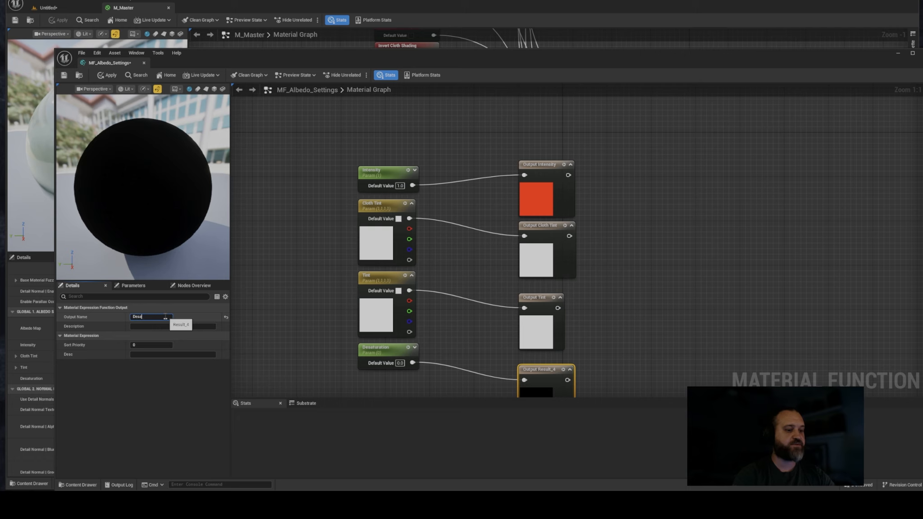
type("turation")
key("Return")
- Straighten the connections of the Intensity, Cloth Tint and Tint pairs, moving the Intensity pair higher
left_click_drag(316, 158, 547, 180)
key("q")
left_click_drag(543, 163, 543, 136)
left_click_drag(305, 225, 553, 205)
key("q")
left_click(337, 292)
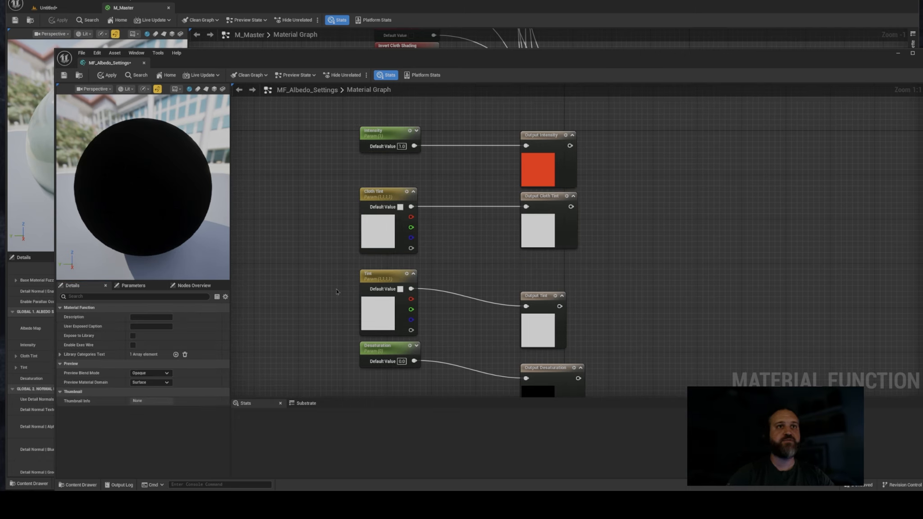
left_click_drag(337, 292, 531, 320)
key("q")
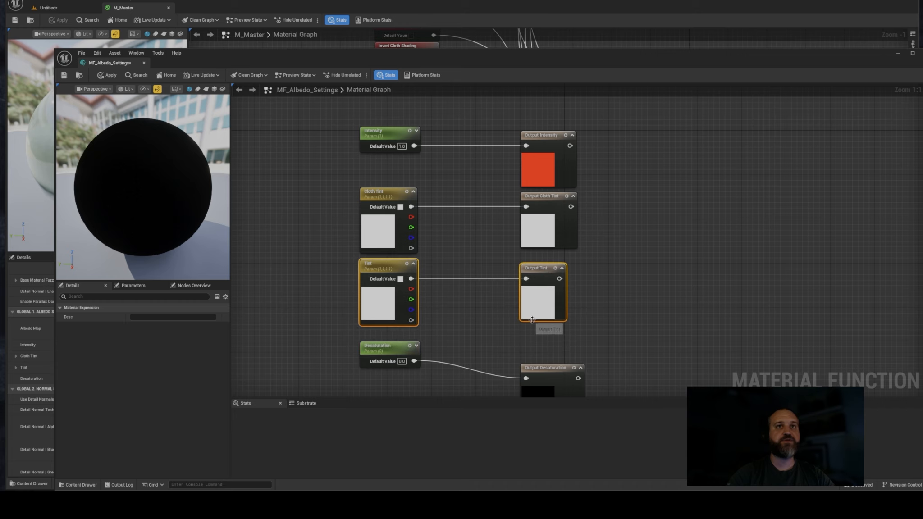
- Straighten the Desaturation connection and move that pair up into line beneath the Tint nodes
right_click_drag(532, 320, 534, 246)
left_click_drag(324, 276, 562, 372)
key("q")
left_click_drag(544, 298, 544, 276)
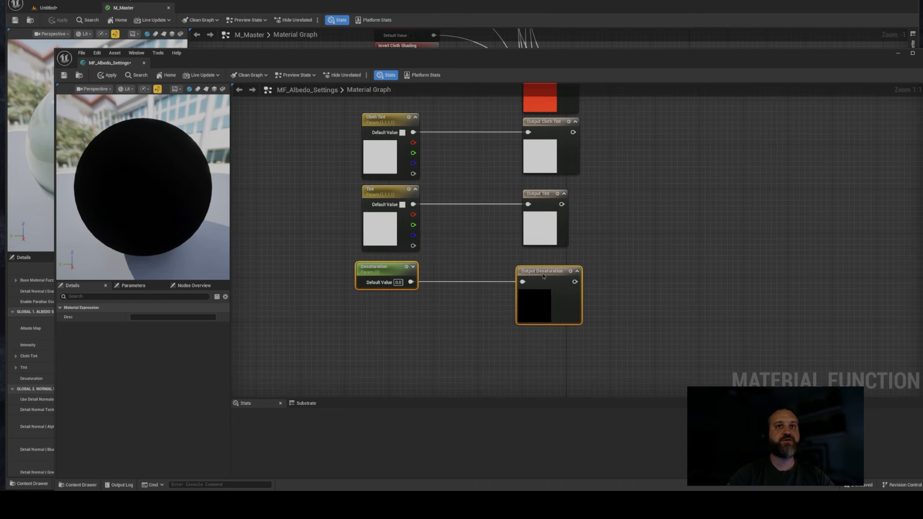
right_click_drag(553, 266, 542, 320)
left_click_drag(542, 320, 548, 322)
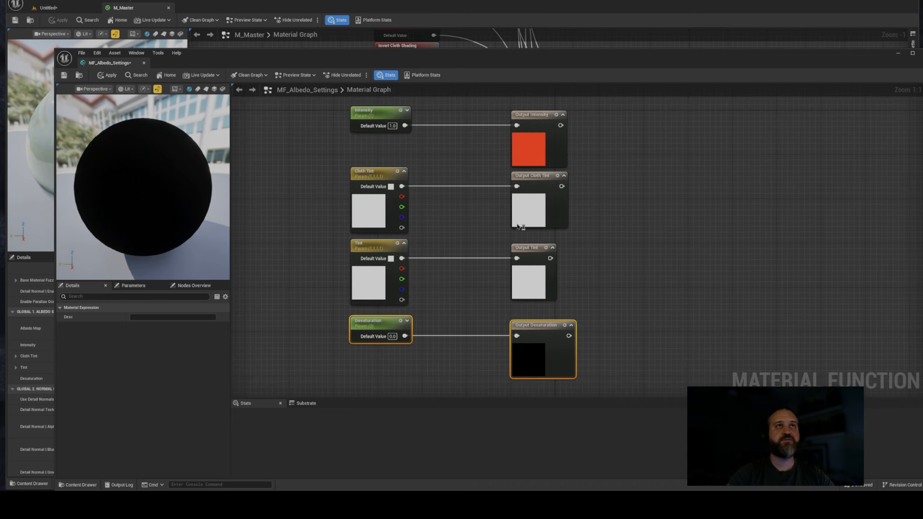
- Save MF_Albedo_Settings and close its editor window
left_click(469, 211)
left_click(64, 75)
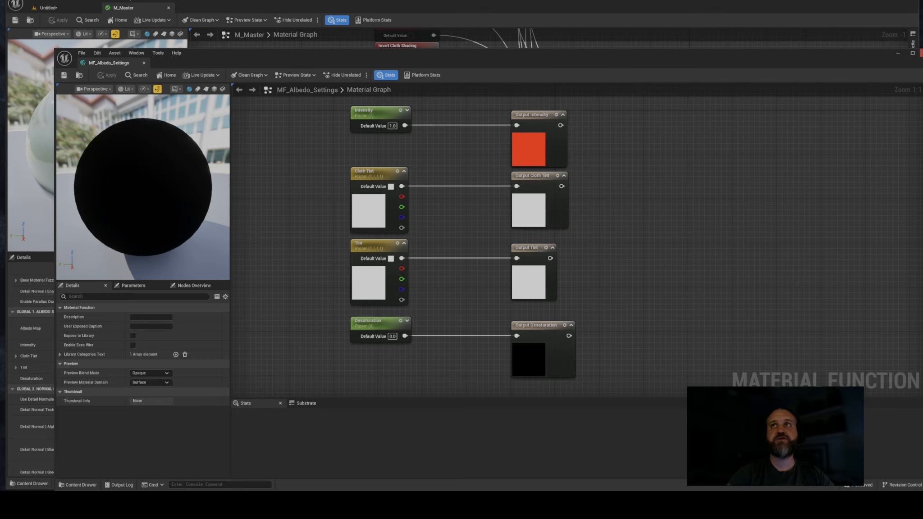
left_click(920, 52)
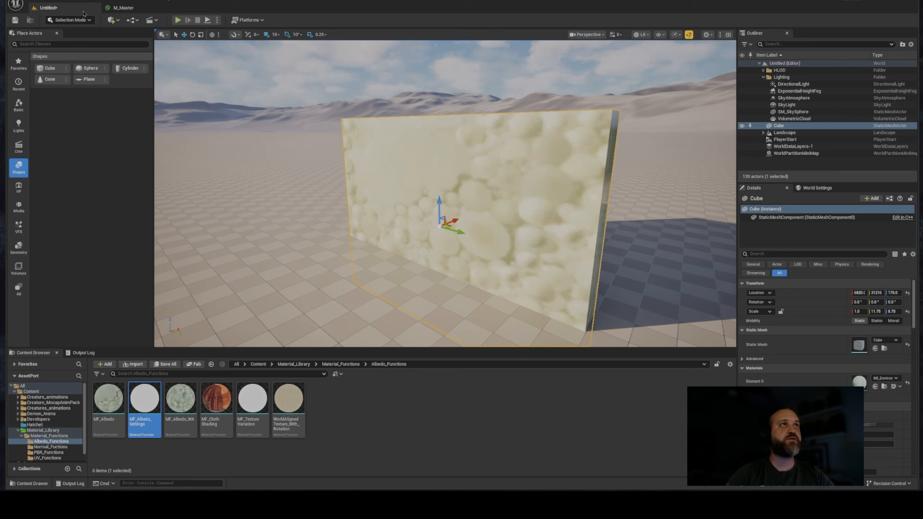
- Detach M_Master into its own floating window and enlarge it, keeping the Albedo_Functions assets in view
left_click(47, 7)
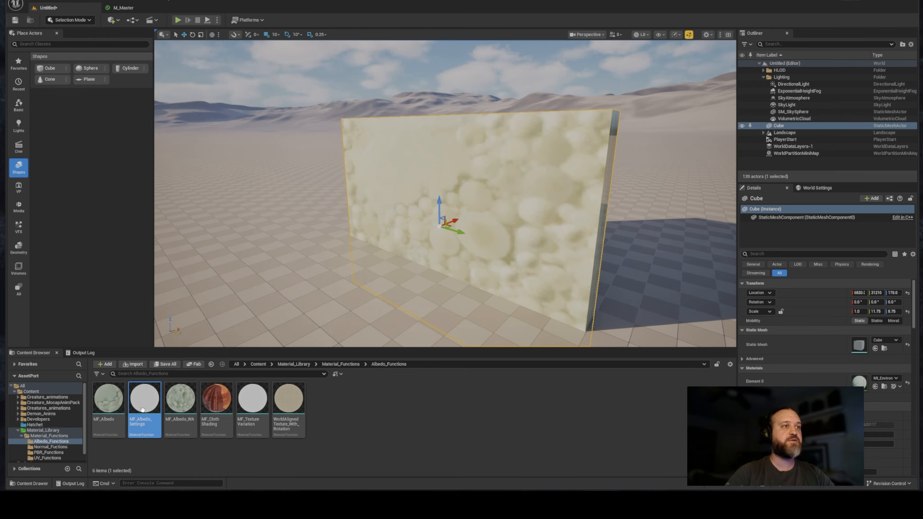
left_click_drag(138, 11, 472, 90)
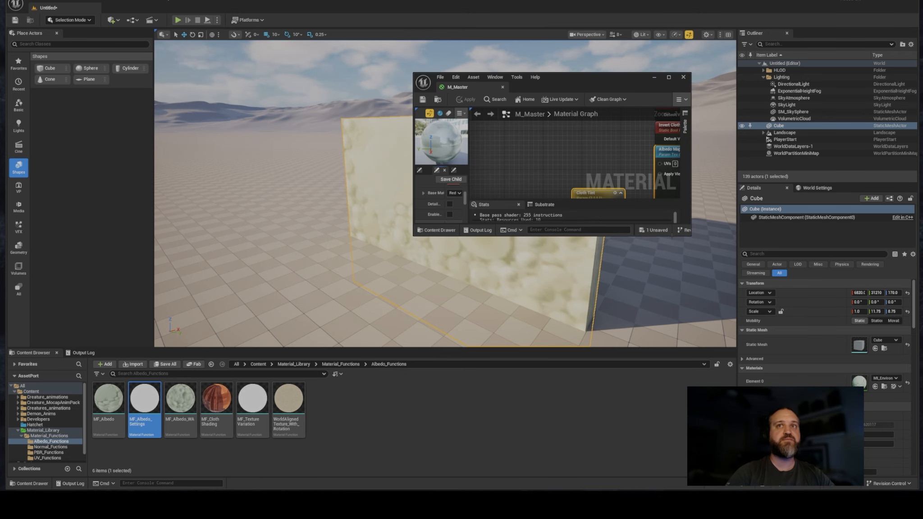
left_click_drag(671, 236, 672, 451)
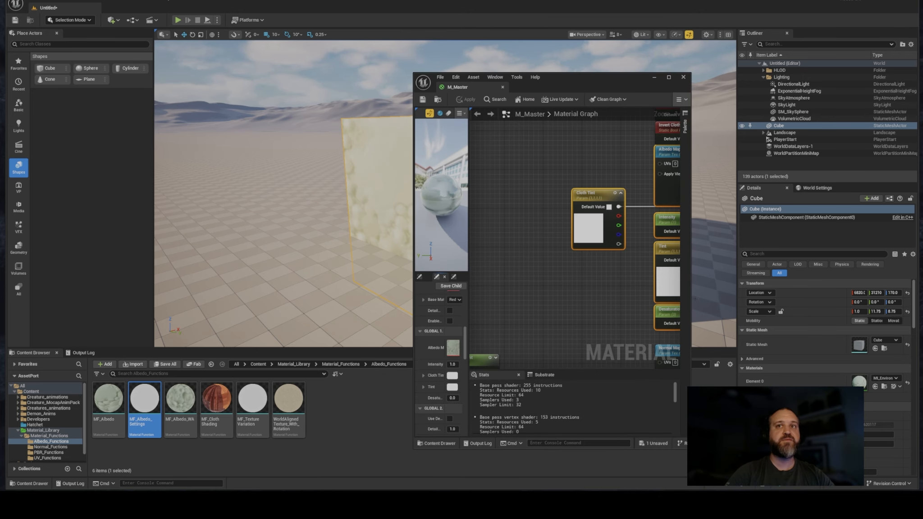
left_click_drag(691, 297, 852, 298)
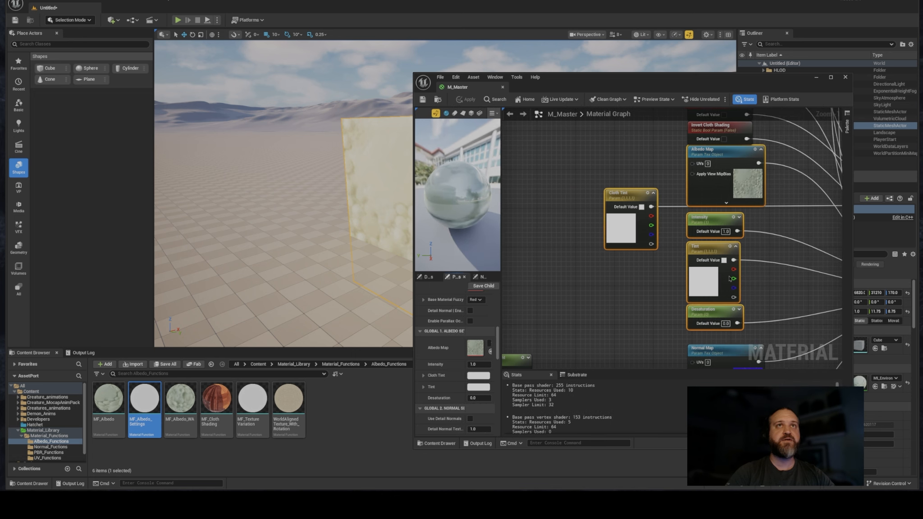
- Add the MF_Albedo_Settings function to the M_Master graph beside the albedo parameters, and shift the M_Master window aside
right_click_drag(637, 251, 637, 250)
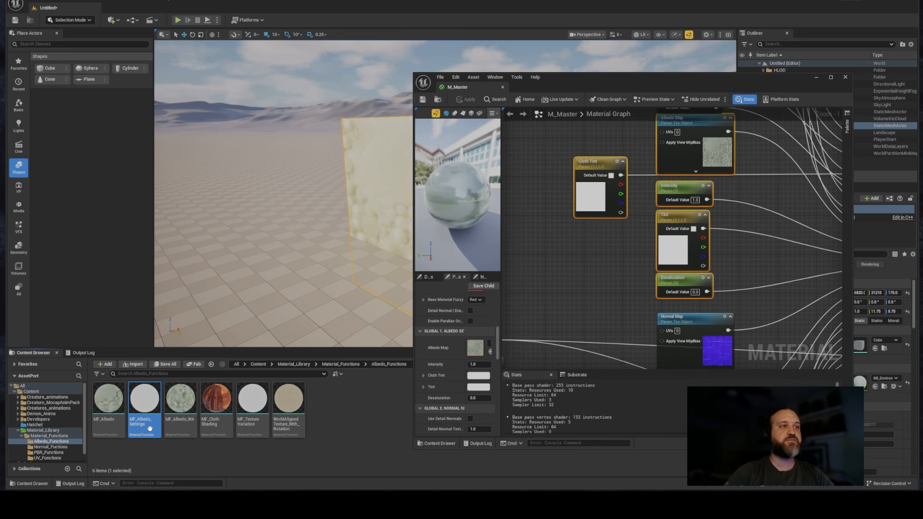
left_click_drag(150, 429, 552, 247)
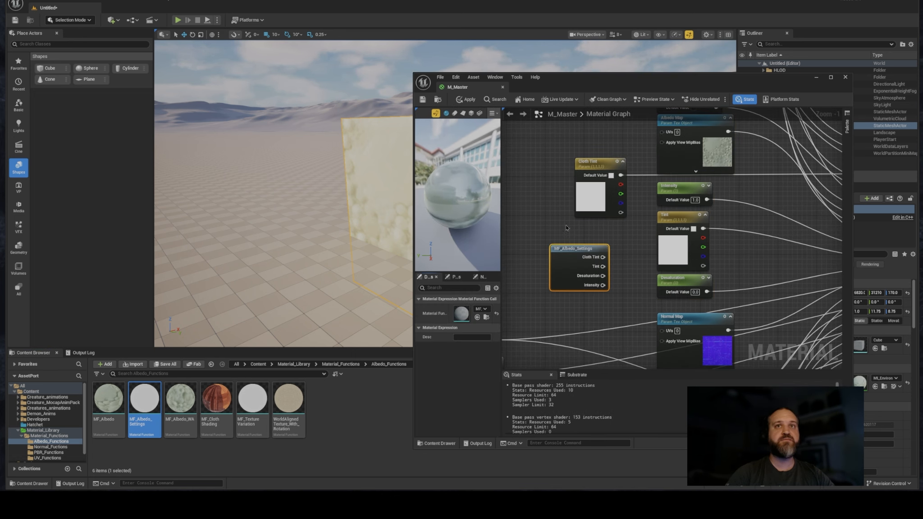
left_click_drag(592, 88, 443, 61)
- Delete the Cloth Tint, Intensity, Tint and Desaturation parameter nodes from M_Master
right_click_drag(541, 173, 494, 180)
left_click(396, 174)
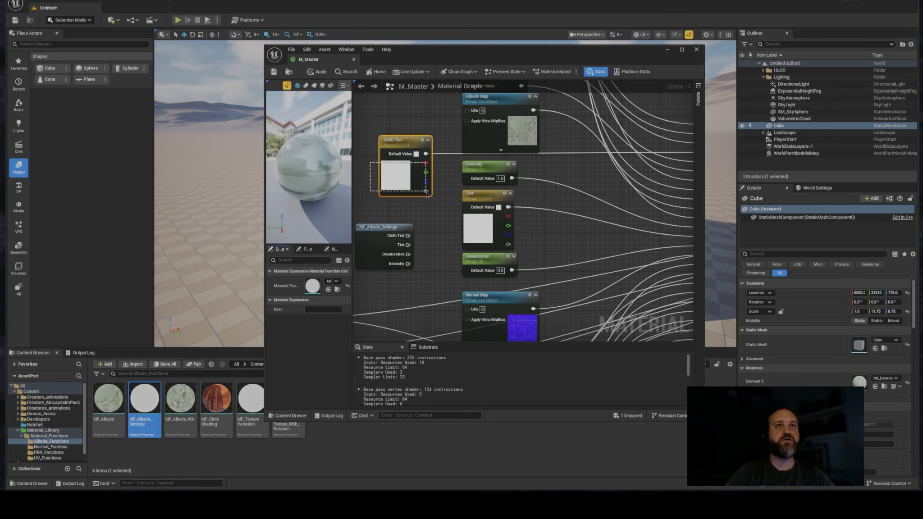
left_click_drag(446, 179, 528, 255, "shift")
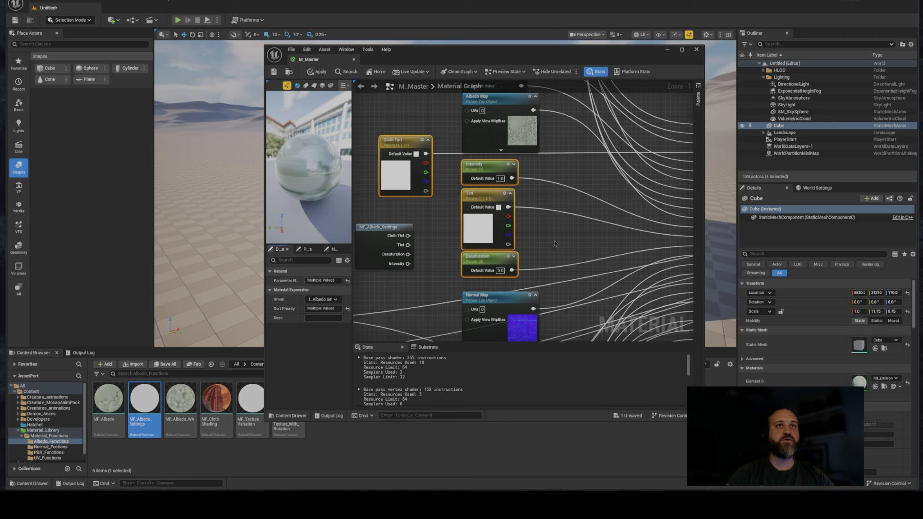
right_click_drag(528, 255, 571, 273)
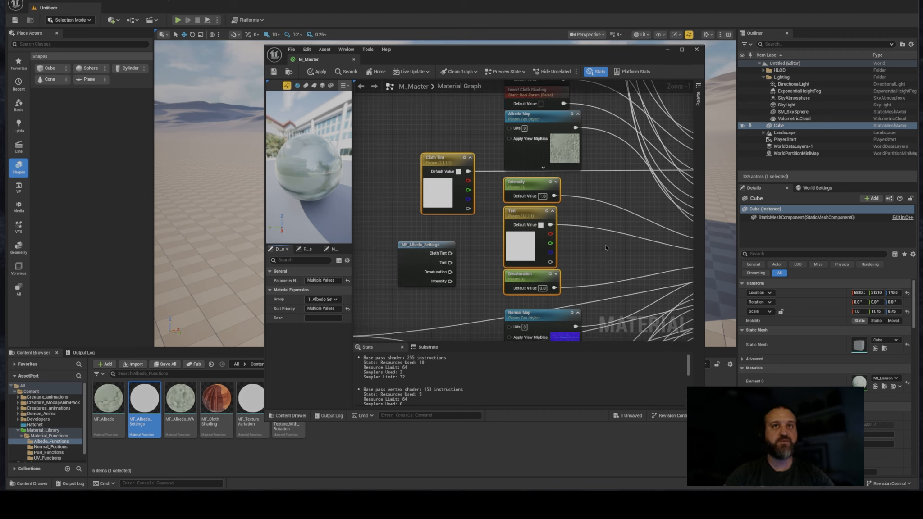
key("Delete")
- Place MF_Albedo_Settings below Albedo Map and connect its Cloth Tint, Tint, Desaturation and Intensity outputs to the corresponding MF_BaseMaterial inputs
left_click_drag(447, 243, 535, 185)
right_click_drag(590, 189, 455, 218)
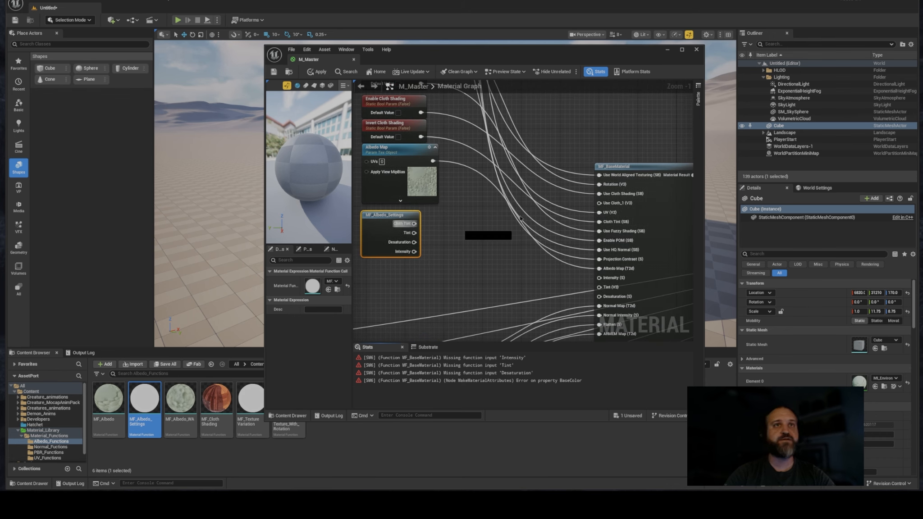
left_click_drag(414, 223, 324, 90)
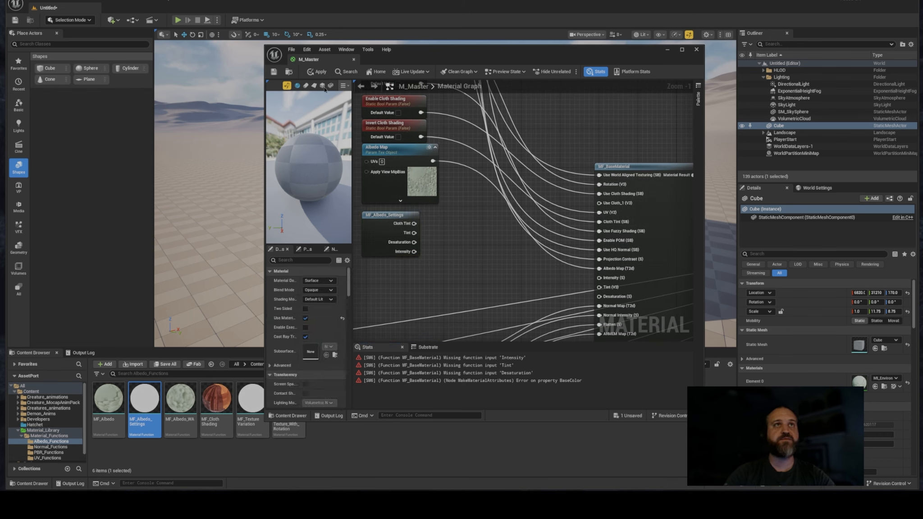
left_click(274, 72)
left_click(569, 261)
left_click_drag(414, 223, 600, 288)
left_click_drag(414, 242, 599, 296)
right_click_drag(496, 280, 493, 263)
left_click_drag(411, 236, 597, 262)
right_click_drag(422, 260, 471, 245)
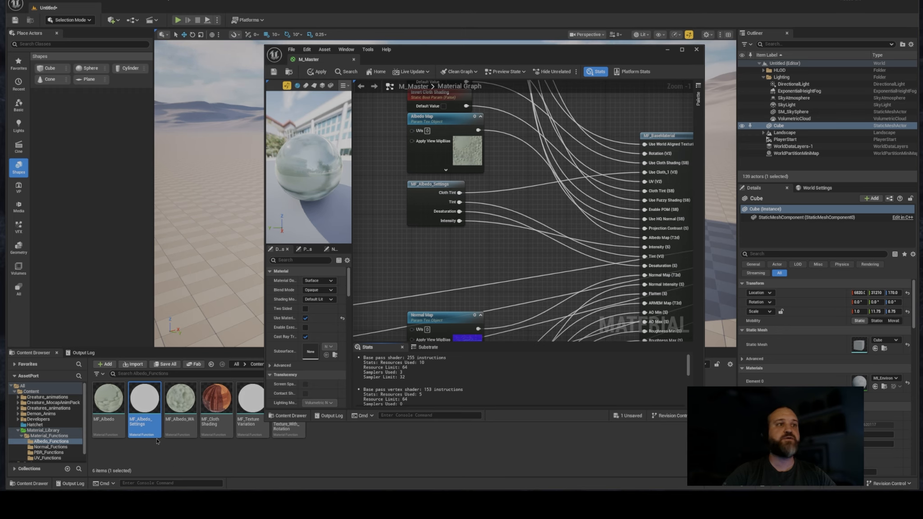
- Open the MF_Albedo_Settings function again and bring its output nodes into view
double_click(149, 417)
right_click_drag(379, 190, 430, 85)
scroll(321, 116, "down", 1)
right_click_drag(320, 118, 291, 163)
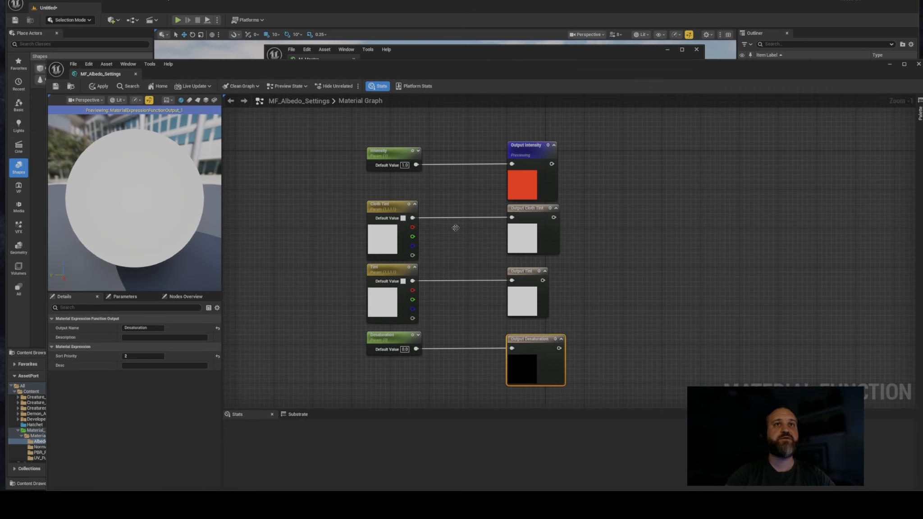
- Set the sort priority of Cloth Tint to 1 and Desaturation to 4, adjusting Tint in between, and save and close the function
left_click(525, 230)
left_click(144, 356)
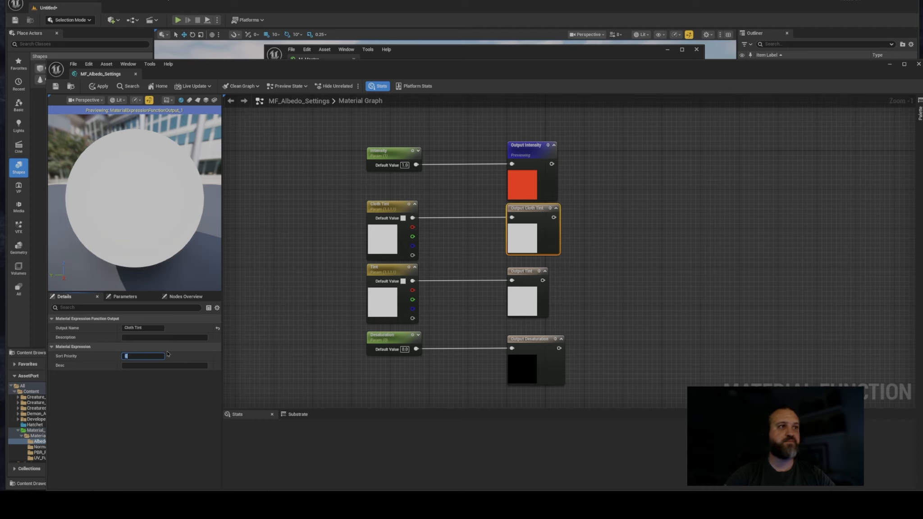
type("1")
key("Return")
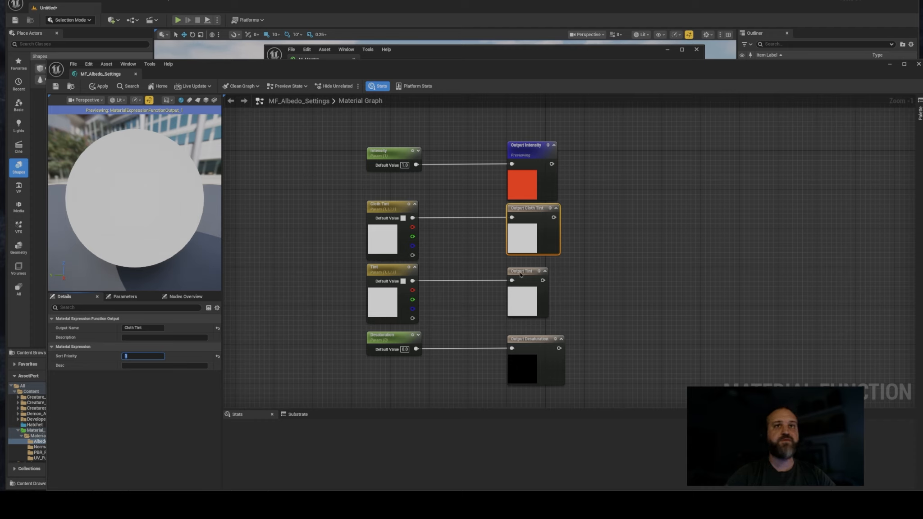
left_click(521, 275)
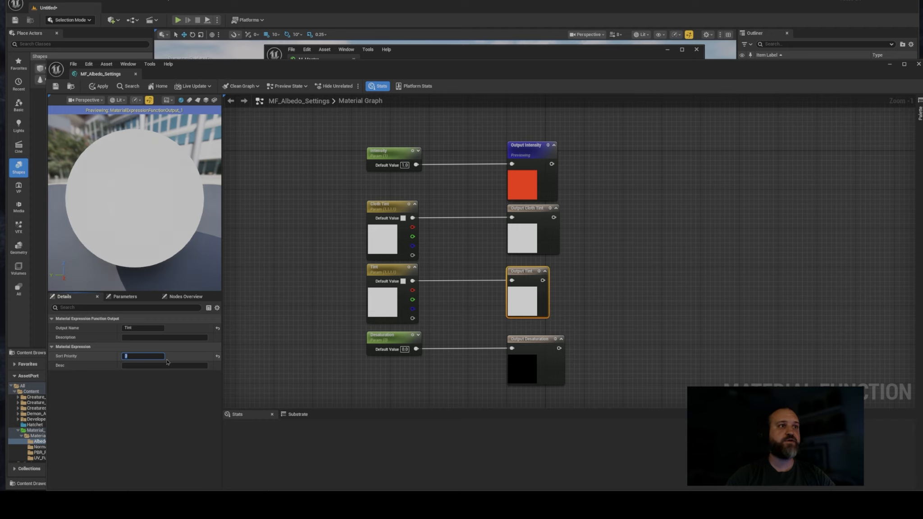
left_click(530, 339)
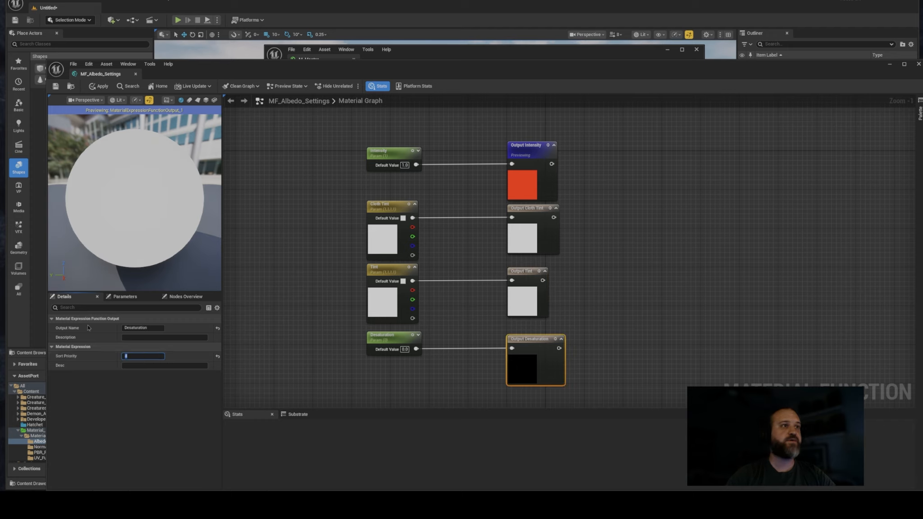
left_click(56, 87)
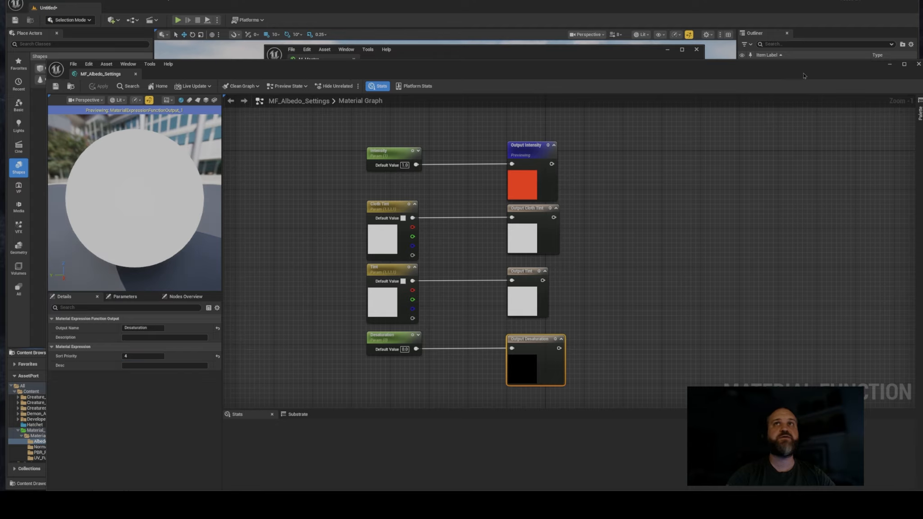
left_click(918, 64)
- Tuck MF_Albedo_Settings directly beneath Albedo Map in M_Master and move both nodes down, away from Invert Cloth Shading
right_click_drag(488, 287, 462, 307)
left_click_drag(408, 208, 408, 203)
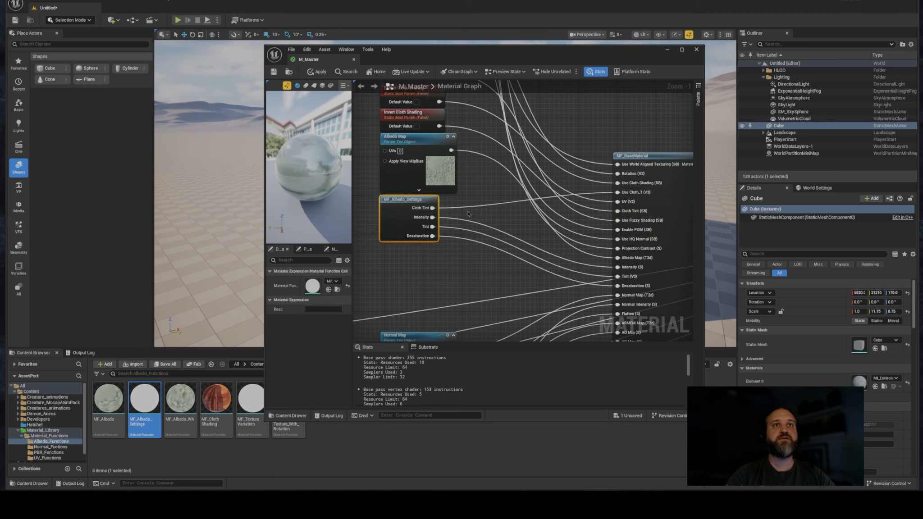
left_click_drag(364, 158, 393, 202)
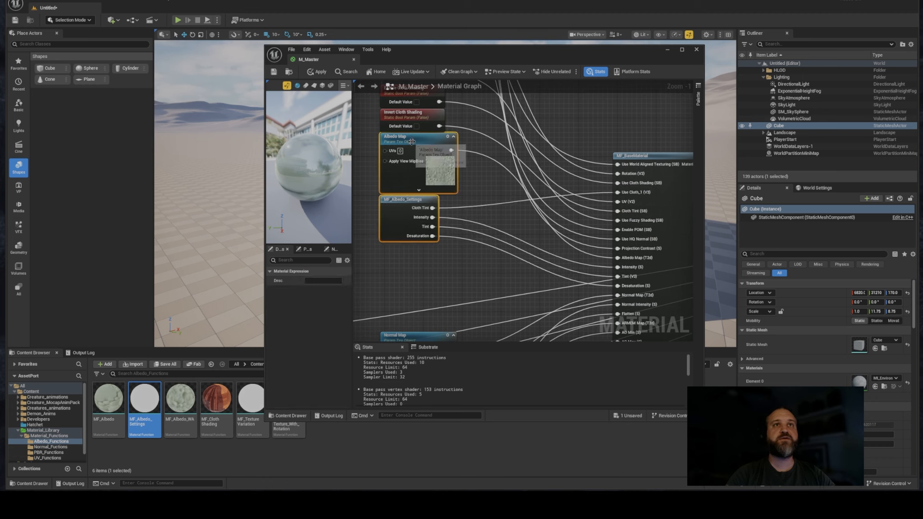
left_click_drag(414, 146, 417, 193)
left_click(480, 153)
- Move the M_Master window clear of the asset browser and open the Material_Functions folder
right_click_drag(464, 153, 487, 296)
scroll(517, 320, "down", 1)
mouse_move(542, 230)
right_mouse_down()
mouse_move(517, 319)
mouse_move(523, 246)
mouse_move(461, 180)
mouse_move(513, 268)
right_mouse_up()
scroll(523, 246, "down", 1)
right_click_drag(429, 303, 414, 237)
scroll(418, 235, "up", 2)
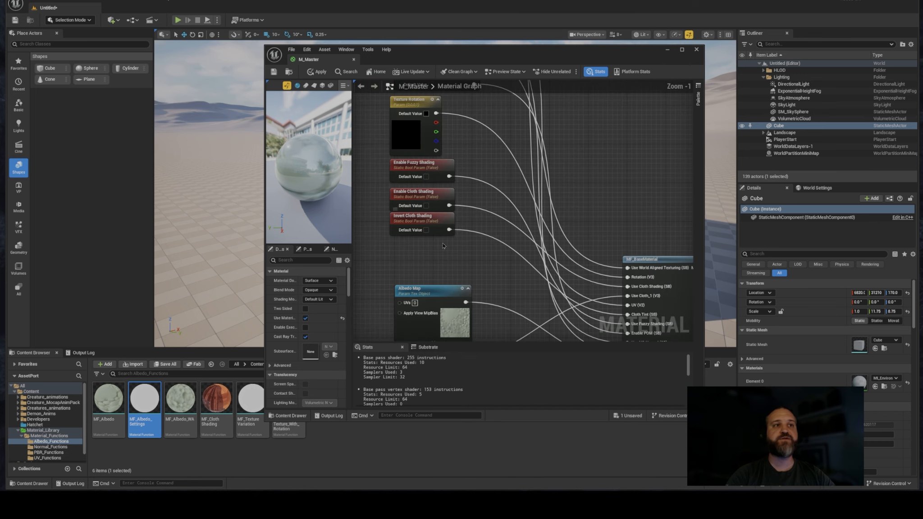
left_click_drag(486, 60, 672, 56)
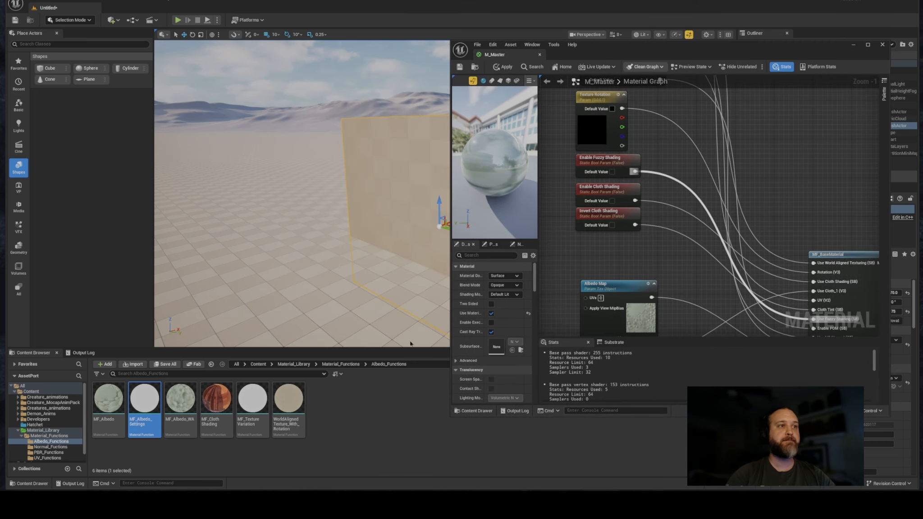
left_click(333, 365)
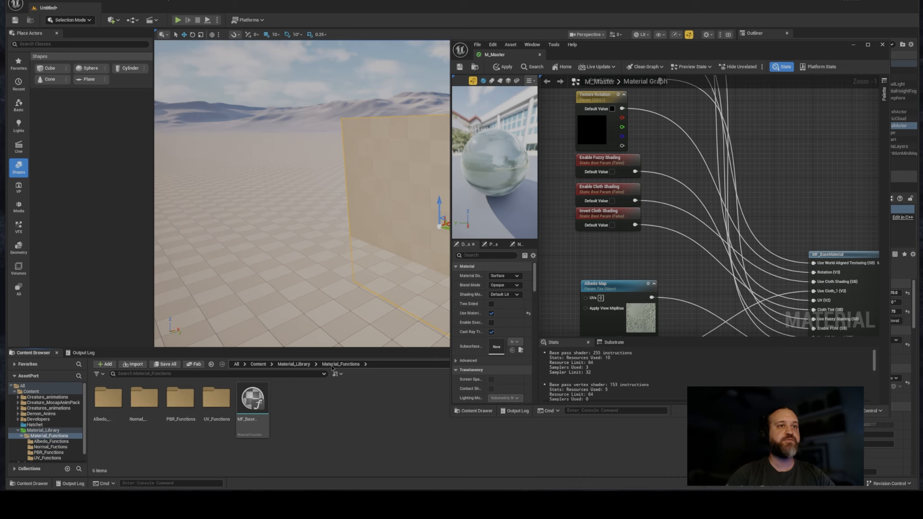
- Create a material function named MF_Material_Settings in the Material_Functions folder
right_click(284, 407)
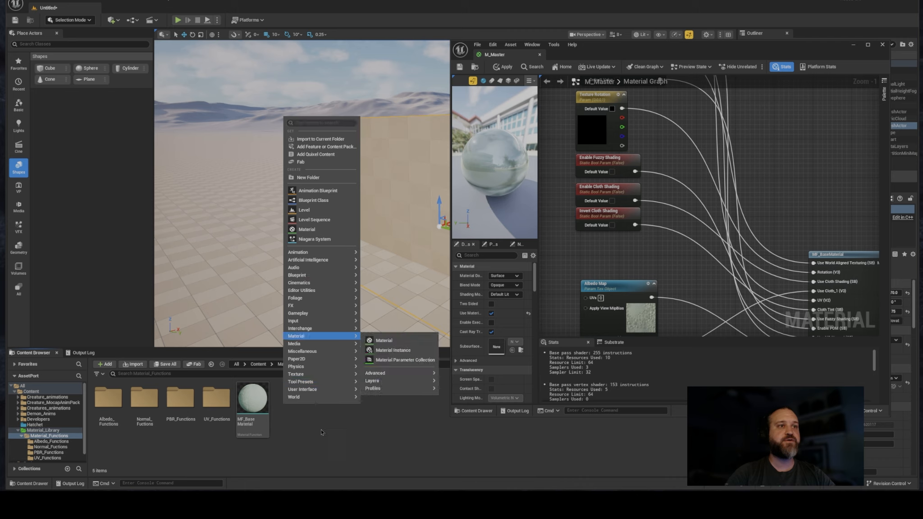
left_click(276, 415)
right_click(293, 402)
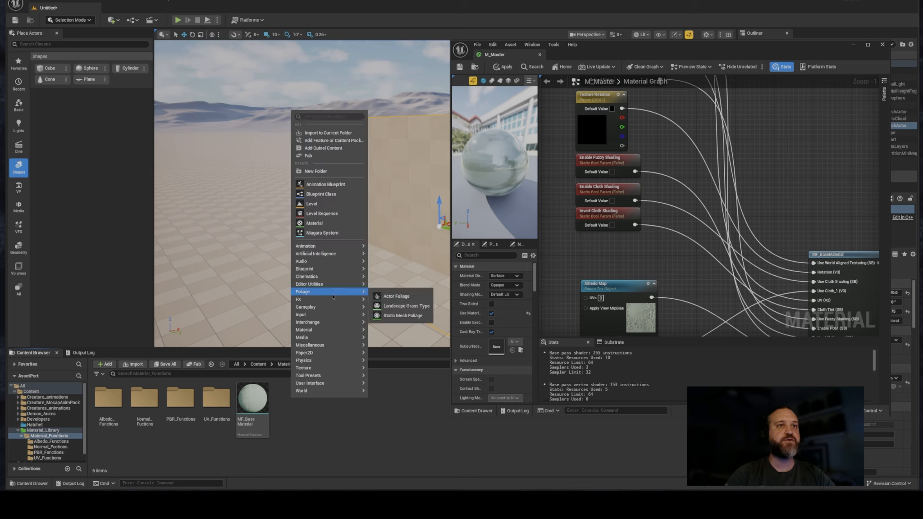
mouse_move(342, 329)
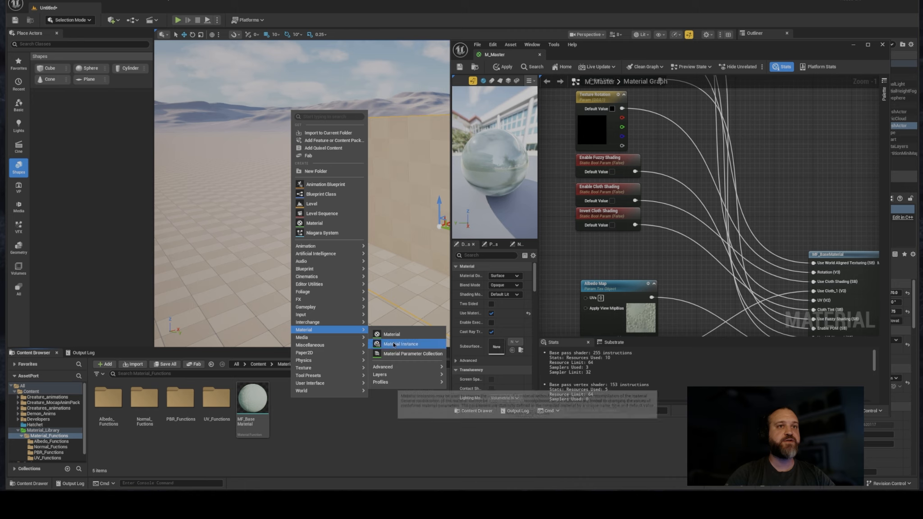
mouse_move(394, 371)
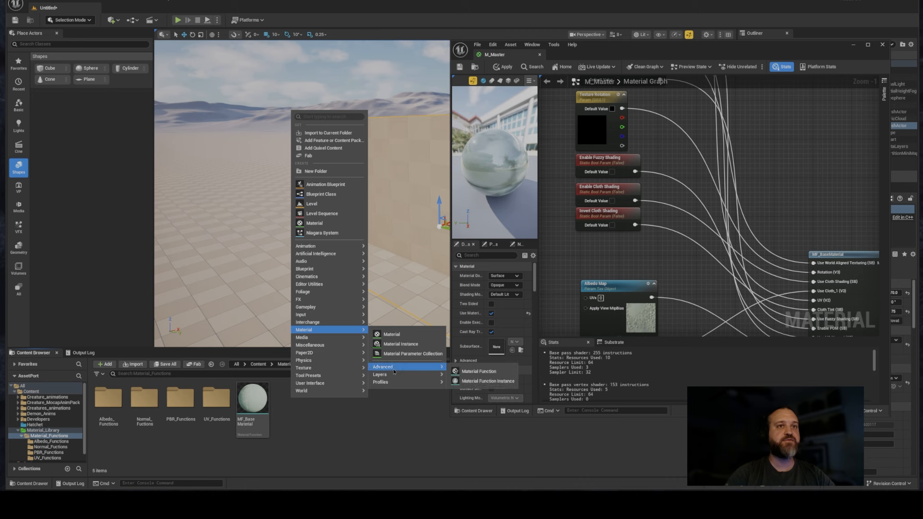
left_click(472, 372)
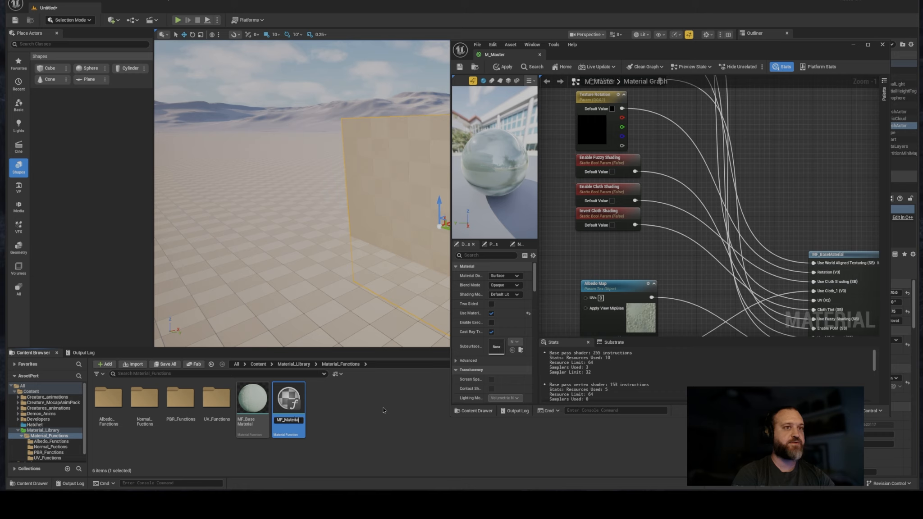
type("MF_Material")
key("BackSpace")
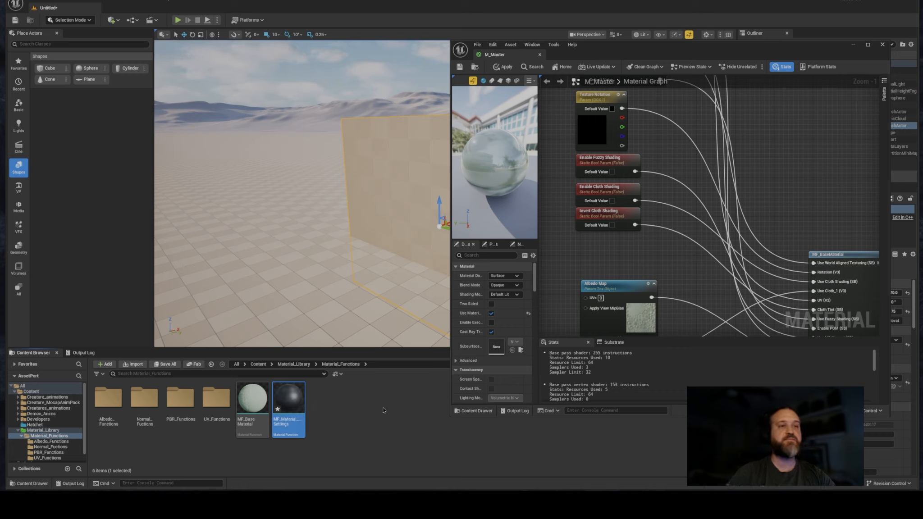
- Copy the parameter nodes from Texture Tiling through Invert Cloth Shading in M_Master and paste them into MF_Material_Settings
scroll(659, 226, "down", 2)
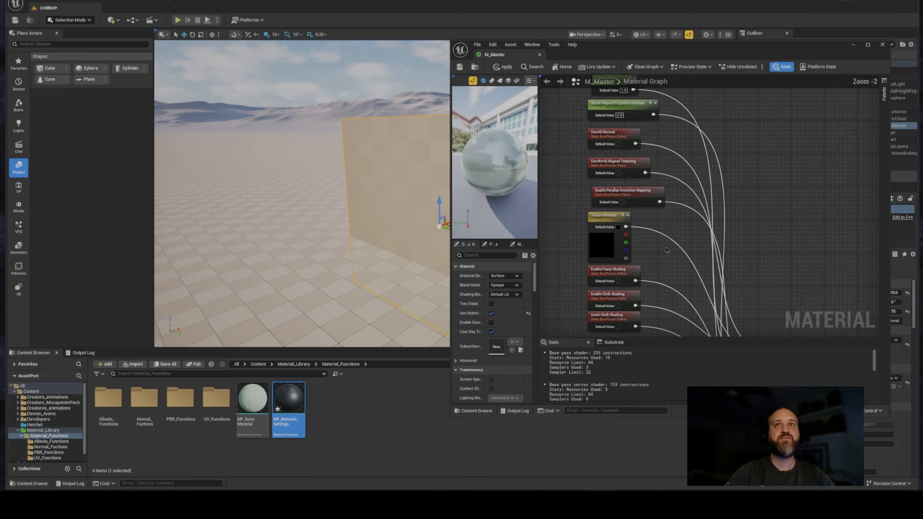
scroll(659, 226, "down", 1)
left_click_drag(585, 116, 660, 291)
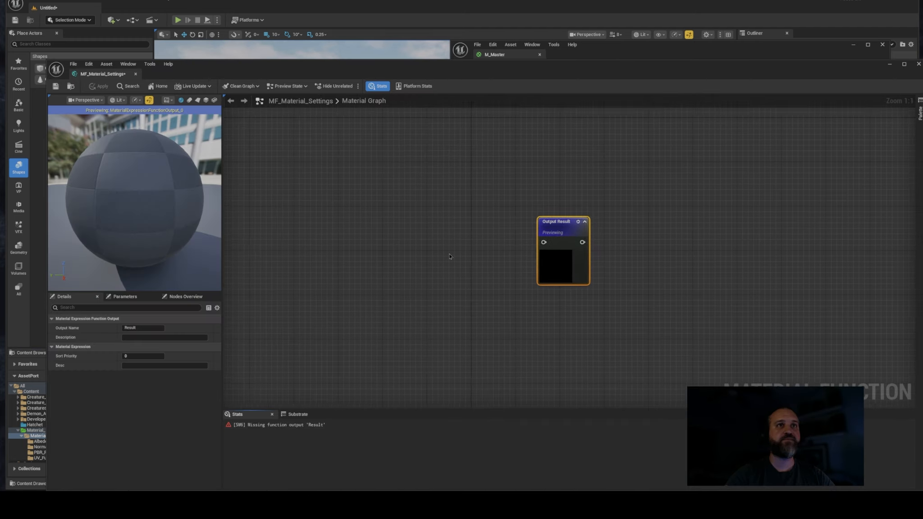
right_click_drag(452, 257, 779, 209)
scroll(708, 218, "down", 2)
right_click_drag(708, 218, 689, 222)
left_click_drag(572, 65, 535, 18)
right_click_drag(514, 188, 462, 214)
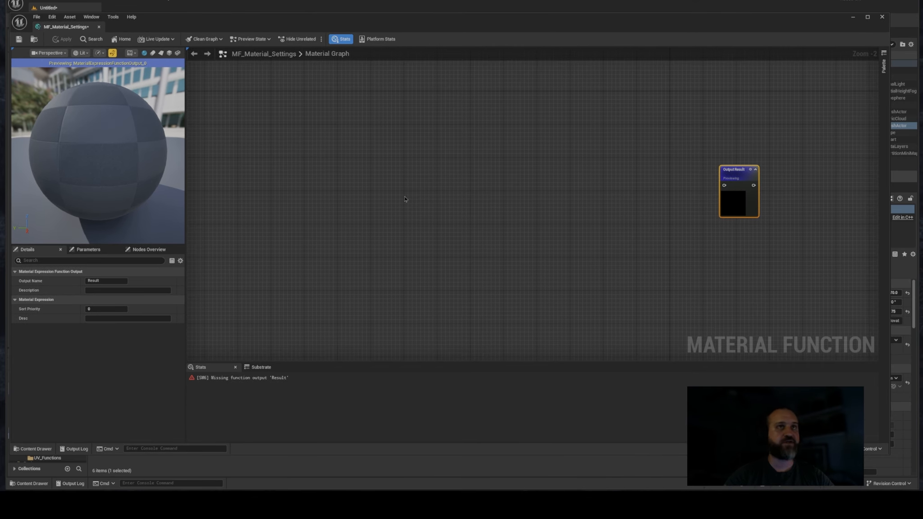
key("ctrl+v")
right_click_drag(515, 176, 512, 224)
left_click(541, 224)
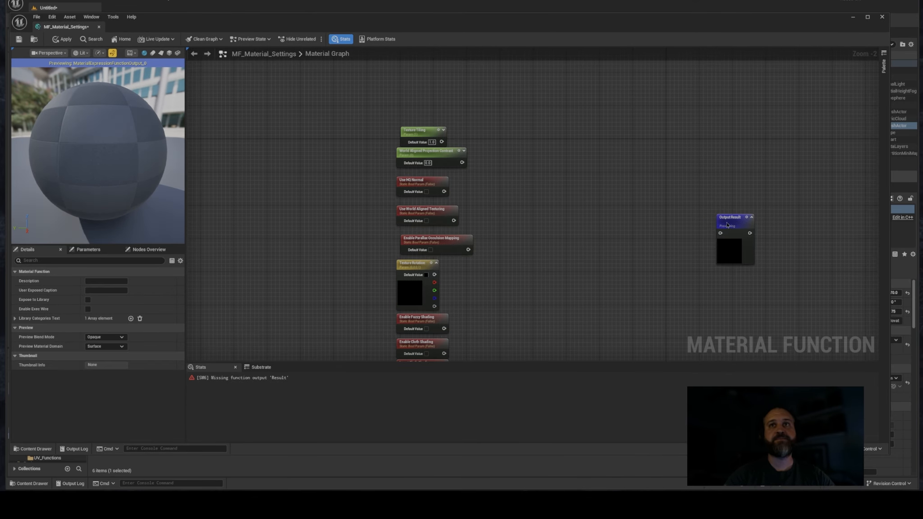
- Place the Output Result node opposite the parameters, duplicate it four times and stack the copies in a column beneath it
left_click_drag(727, 225, 626, 112)
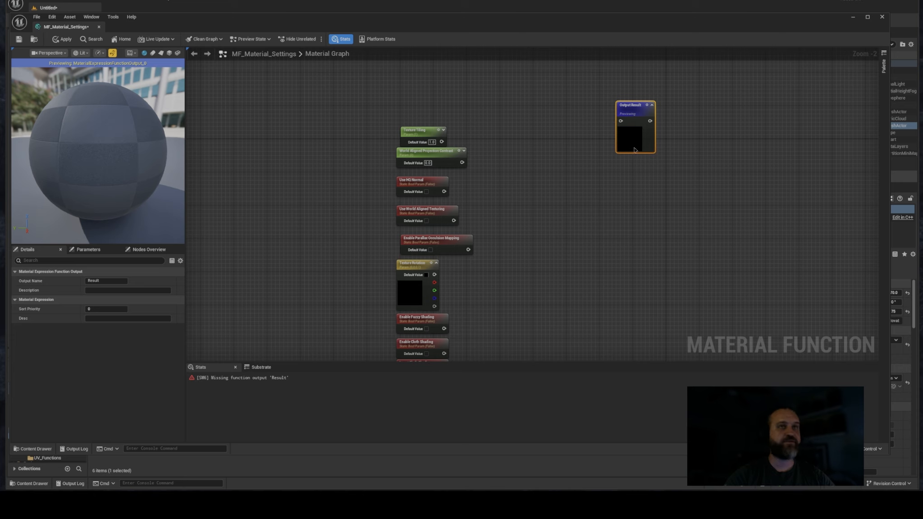
right_click_drag(634, 150, 635, 194)
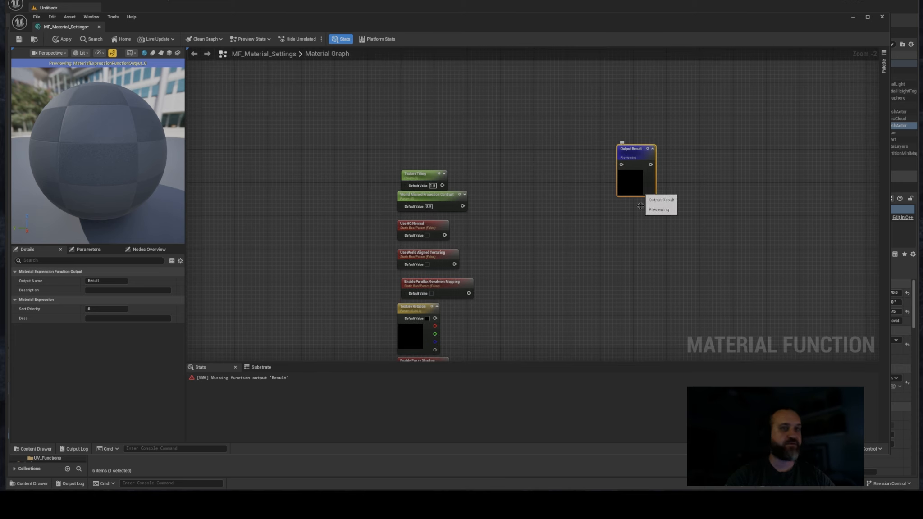
key("ctrl+d")
key("ctrl+d")
key("ctrl+d")
key("ctrl+d")
right_click_drag(625, 332, 627, 335)
left_click_drag(631, 155, 651, 138)
left_click_drag(648, 218, 647, 196)
left_click_drag(644, 270, 647, 245)
right_click_drag(647, 315, 631, 212)
left_click_drag(644, 232, 651, 183)
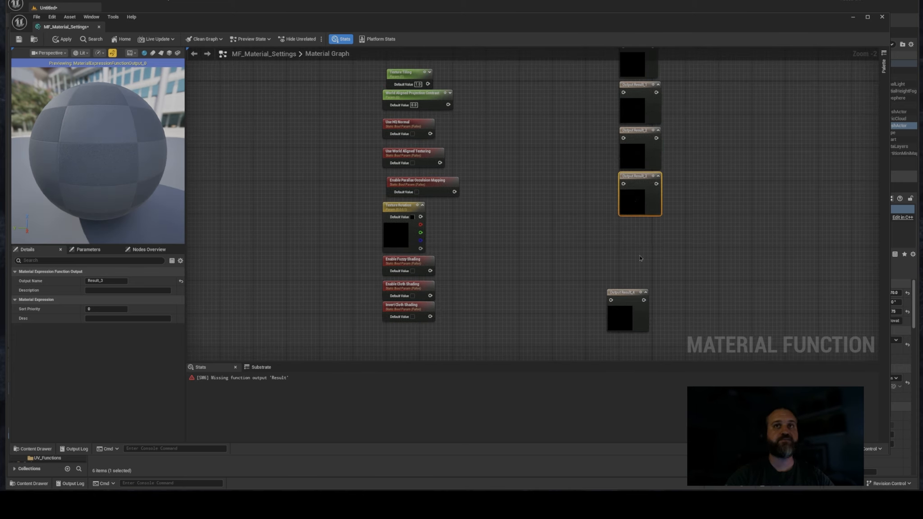
left_click_drag(627, 294, 640, 226)
- Move Texture Tiling and World Aligned Projection Contrast up so they are spaced apart above the other parameters
right_click_drag(541, 136, 550, 251)
left_click_drag(416, 190, 429, 157)
left_click_drag(426, 211, 430, 197)
right_click_drag(506, 311, 494, 245)
right_click_drag(601, 183, 572, 149)
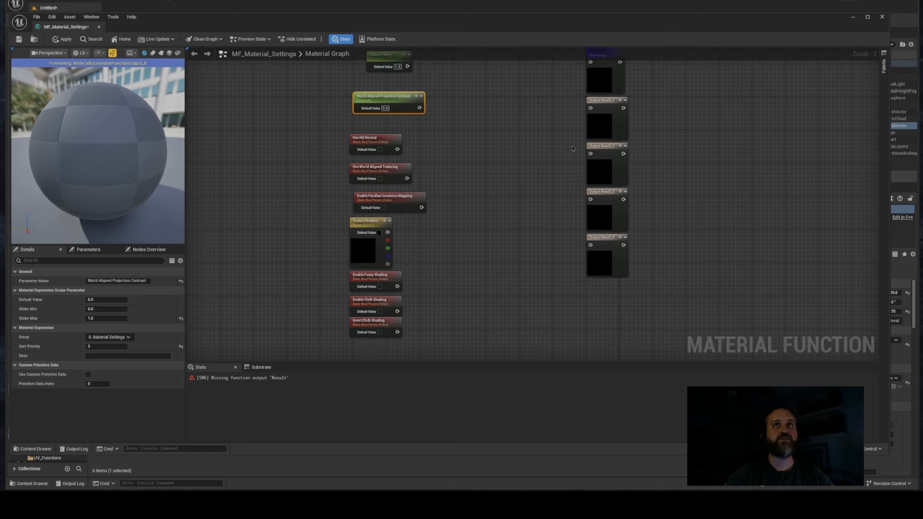
- Duplicate further output nodes below the column for the remaining parameters
right_click_drag(573, 234, 558, 181)
left_click(583, 185)
key("ctrl+d")
key("ctrl+d")
right_click_drag(578, 306, 552, 232)
key("ctrl+d")
right_click_drag(496, 108, 532, 301)
left_click(438, 135)
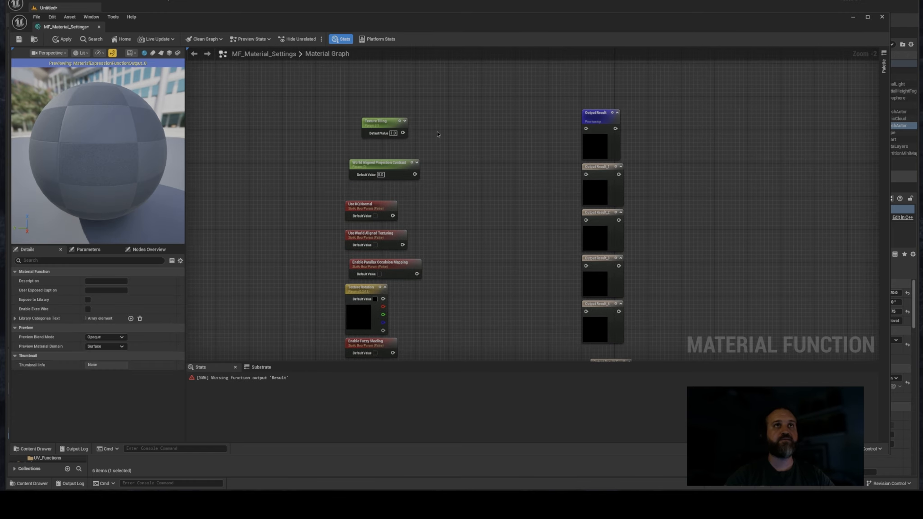
- Connect Texture Tiling and World Aligned Projection Contrast to the first two outputs, and try to connect the Use HQ Normal switch to the third
left_click_drag(403, 133, 586, 129)
left_click_drag(415, 175, 586, 174)
left_click_drag(392, 215, 588, 225)
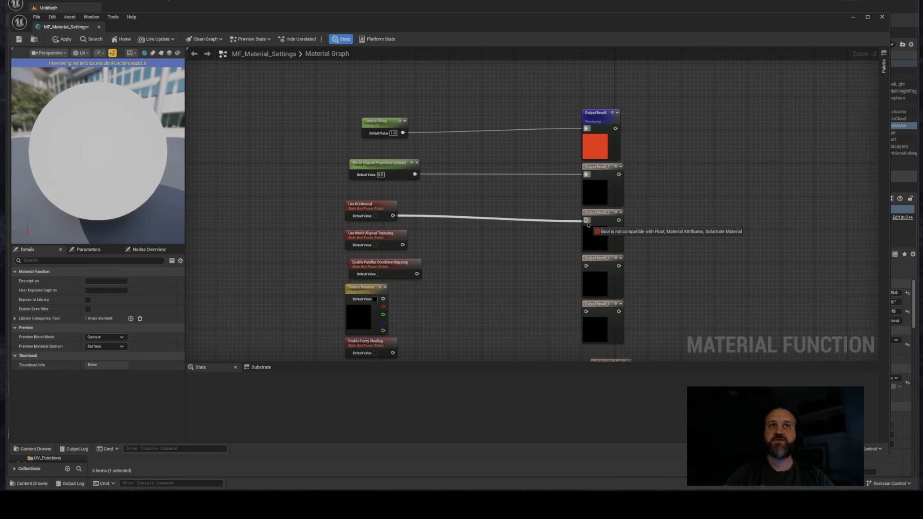
left_click_drag(551, 228, 550, 229)
left_click_drag(403, 245, 494, 219)
- Delete the Use HQ Normal, Use World Aligned Texturing and Enable Parallax Occlusion Mapping switches, along with outputs Result_2 to Result_4
right_click_drag(310, 190, 320, 167)
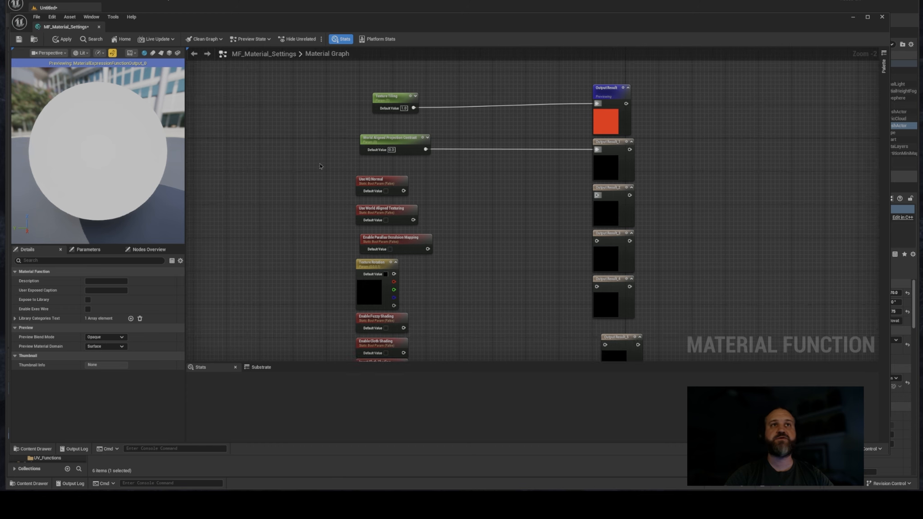
left_click_drag(447, 244, 321, 166)
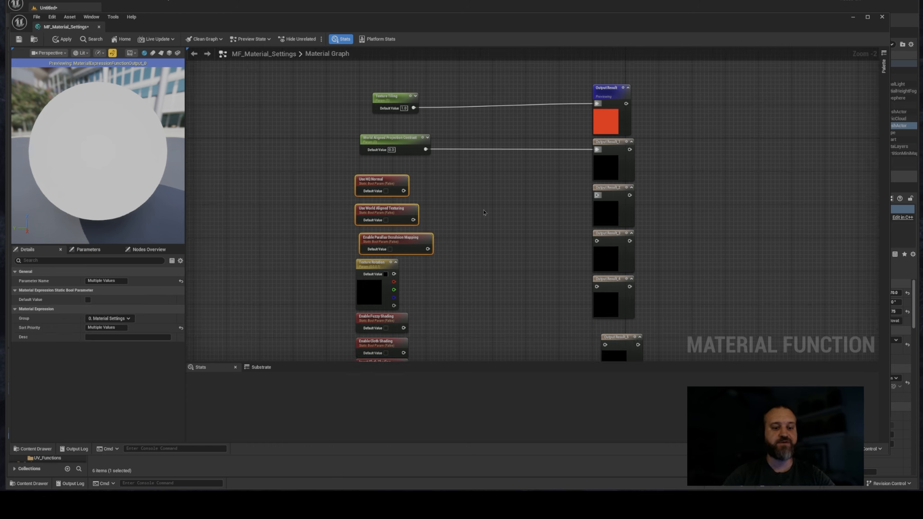
key("Delete")
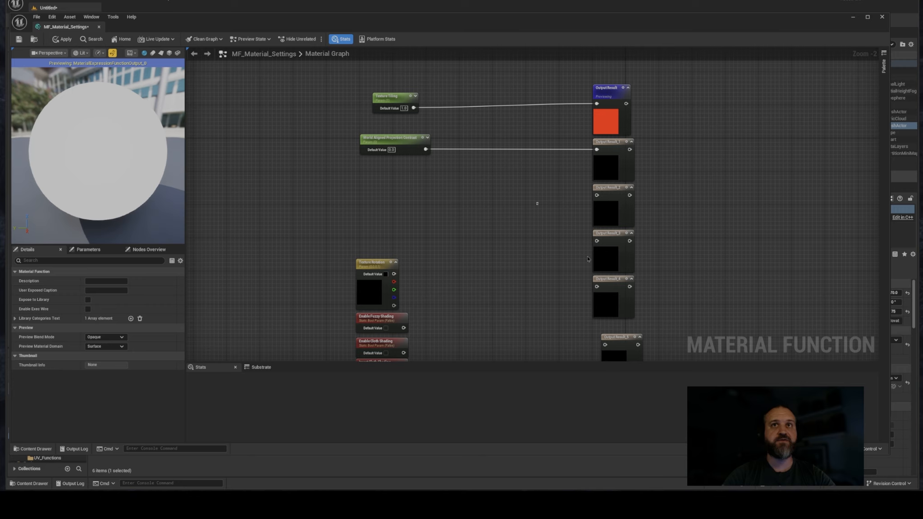
left_click_drag(537, 203, 634, 288)
key("Delete")
left_click(598, 260)
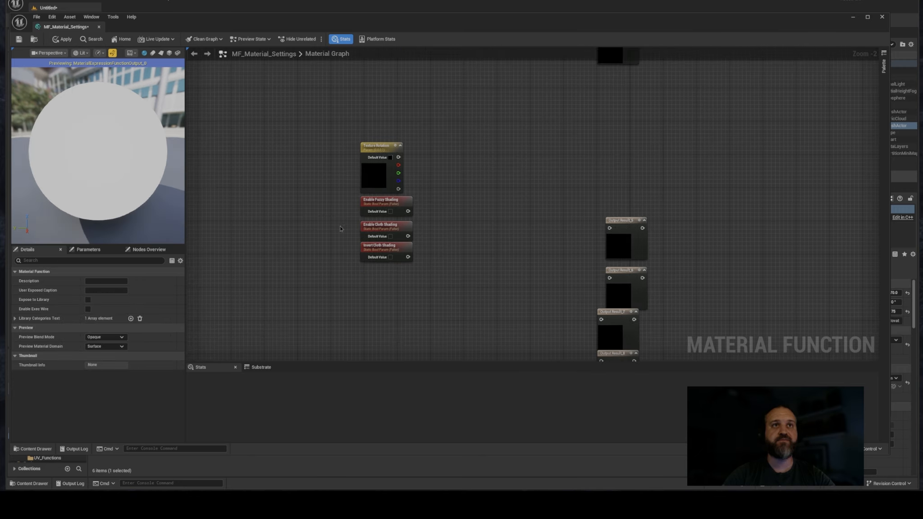
- Connect Texture Rotation to the remaining output and move the pair up below World Aligned Projection Contrast
left_click_drag(404, 277, 578, 285)
left_click_drag(604, 237, 323, 293)
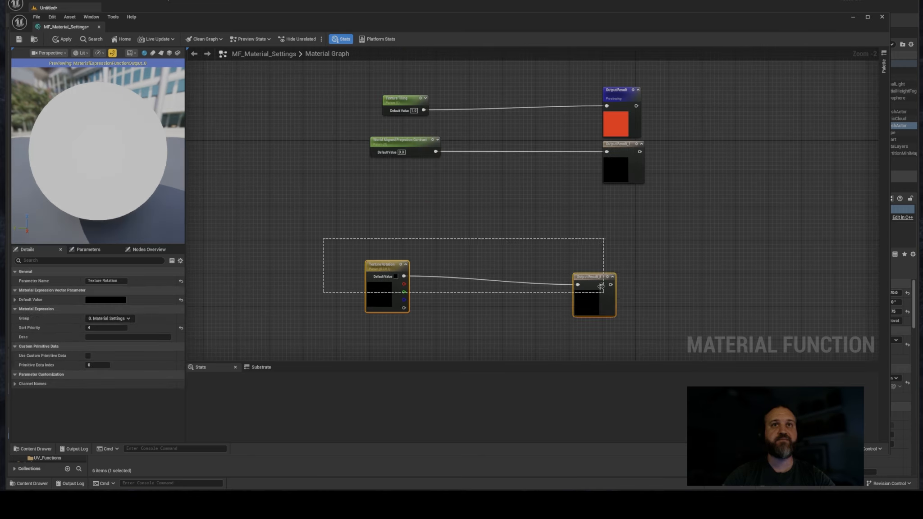
left_click_drag(379, 265, 400, 192)
- Straighten the three parameter-to-output connections and align the parameter and output nodes into two tidy columns
right_click_drag(496, 180, 511, 218)
left_click_drag(651, 95, 418, 176)
key("q")
left_click(568, 137)
left_click_drag(586, 122, 424, 156)
left_click_drag(631, 136, 631, 123)
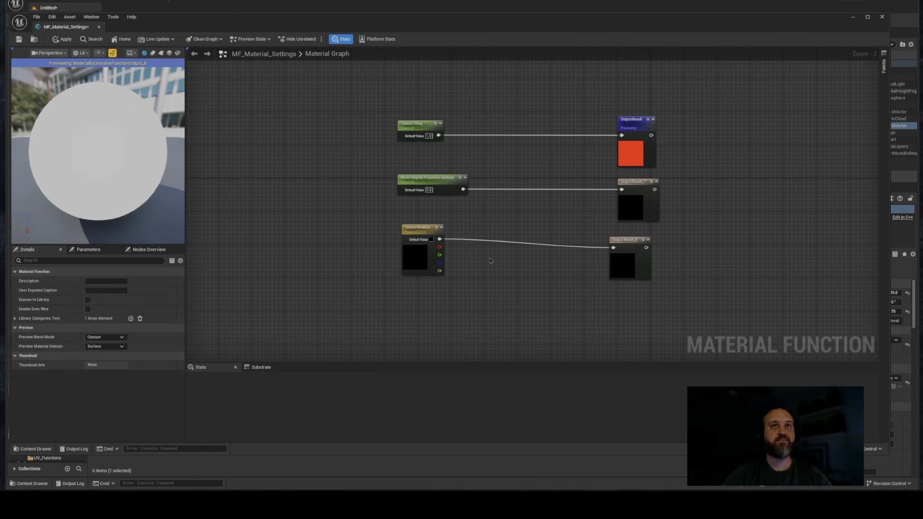
left_click_drag(641, 293, 424, 244)
key("q")
left_click_drag(626, 232, 635, 232)
left_click(489, 262)
left_click_drag(428, 228, 416, 229)
- Rename the output fed by Texture Tiling to Tiling and the second output to World Aligned Contrast
left_click(609, 124)
left_click(110, 280)
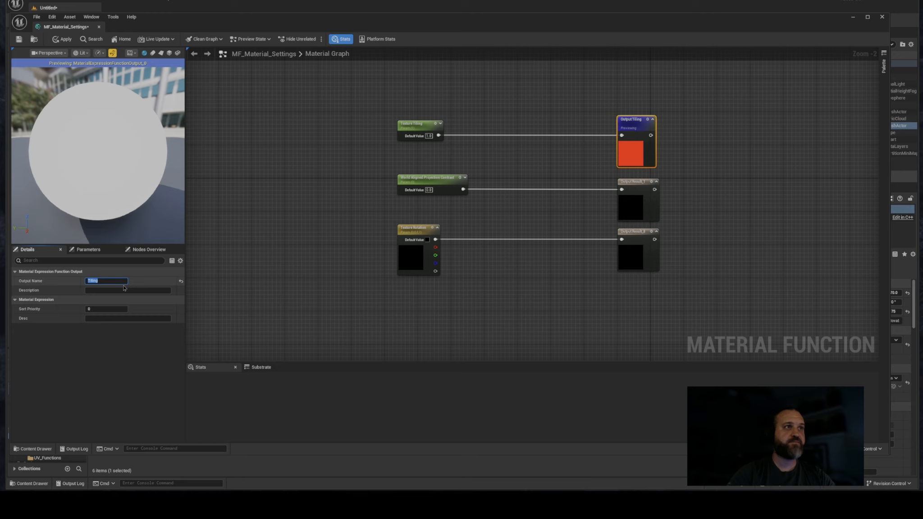
left_click(427, 179)
left_click(631, 121)
left_click(641, 183)
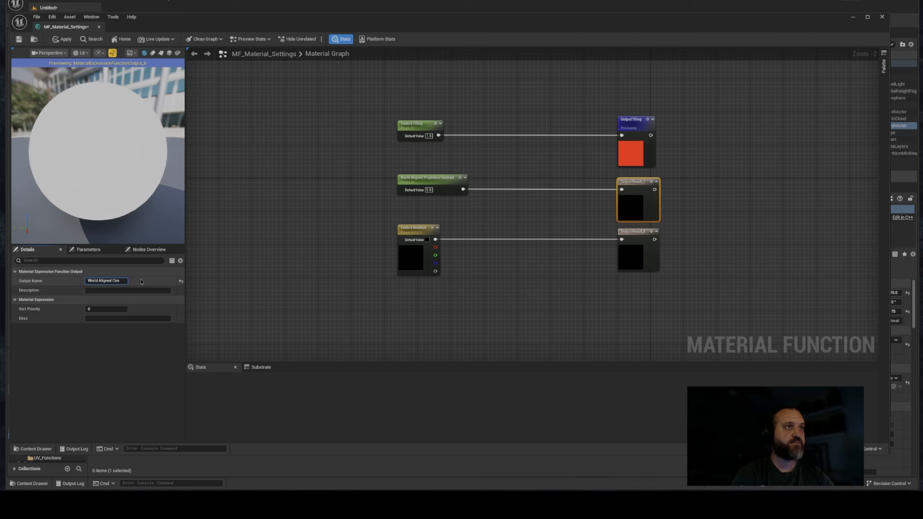
type("trast")
key("Return")
- Rename the third output to Texture Rotation and save MF_Material_Settings
left_click(631, 232)
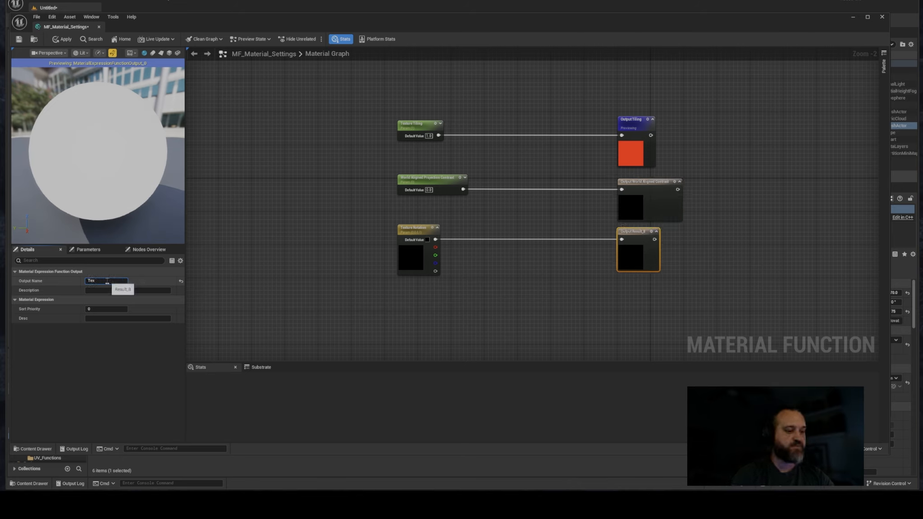
left_click(107, 283)
type("Texture Rotation")
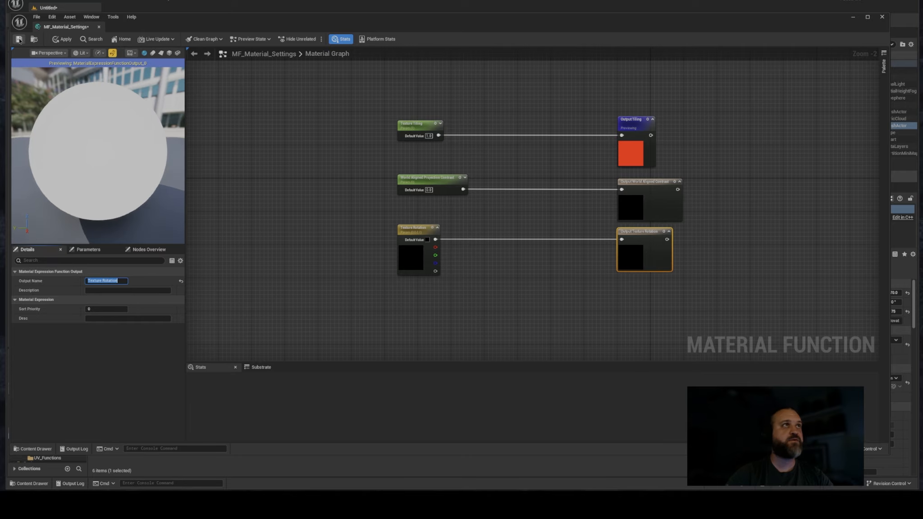
key("Return")
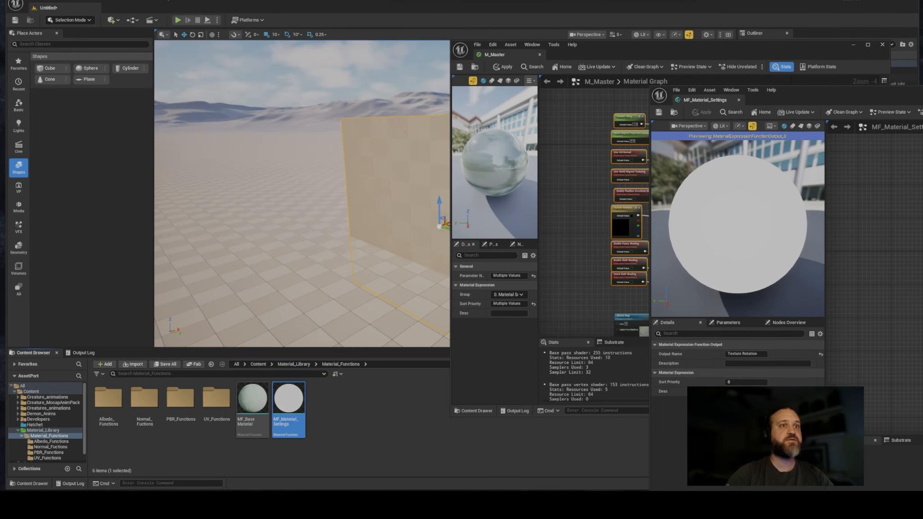
- Bring up the M_Master graph and add the MF_Material_Settings function to it, between the switch parameters and the Albedo Map
left_click_drag(793, 95, 922, 203)
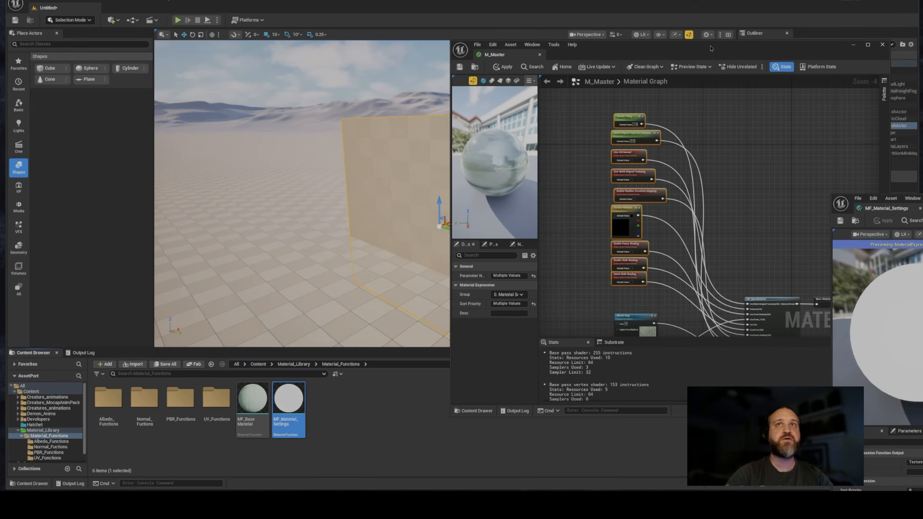
left_click_drag(710, 48, 481, 26)
right_click_drag(501, 202, 501, 148)
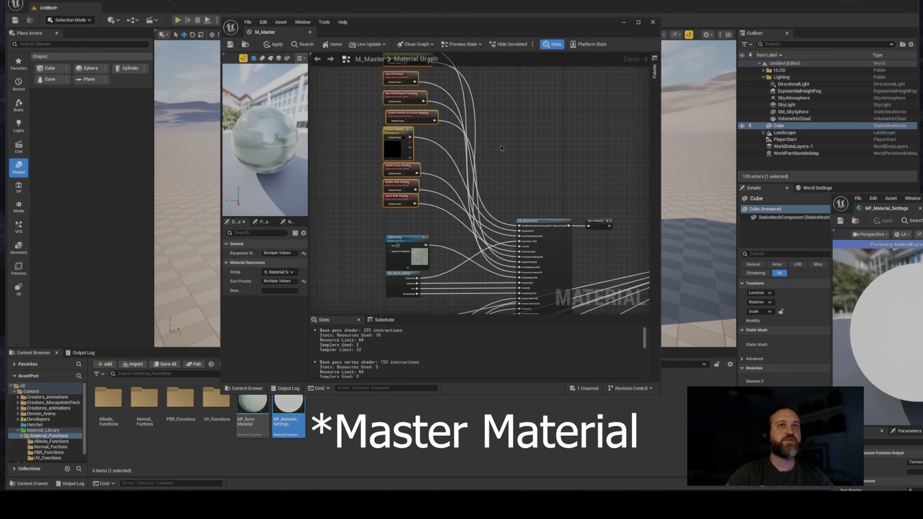
left_click(381, 438)
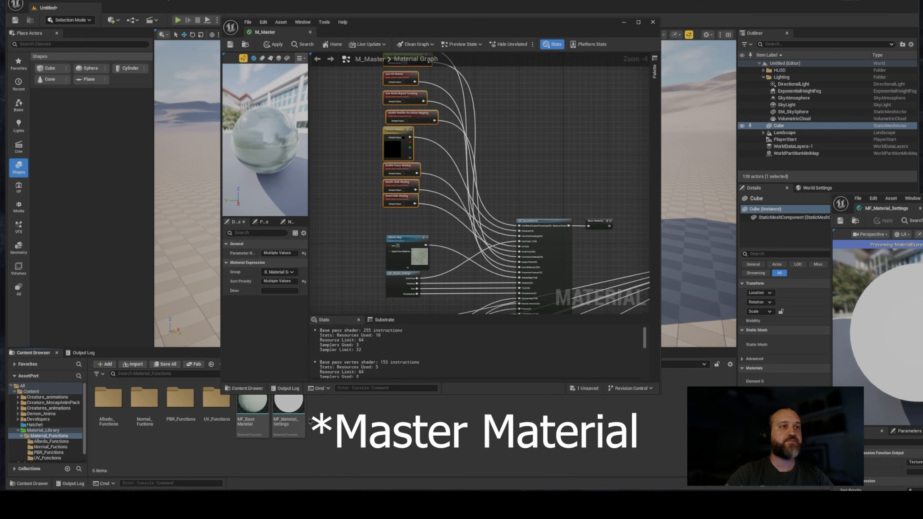
left_click_drag(295, 410, 407, 215)
right_click_drag(436, 221, 417, 245)
scroll(416, 245, "up", 3)
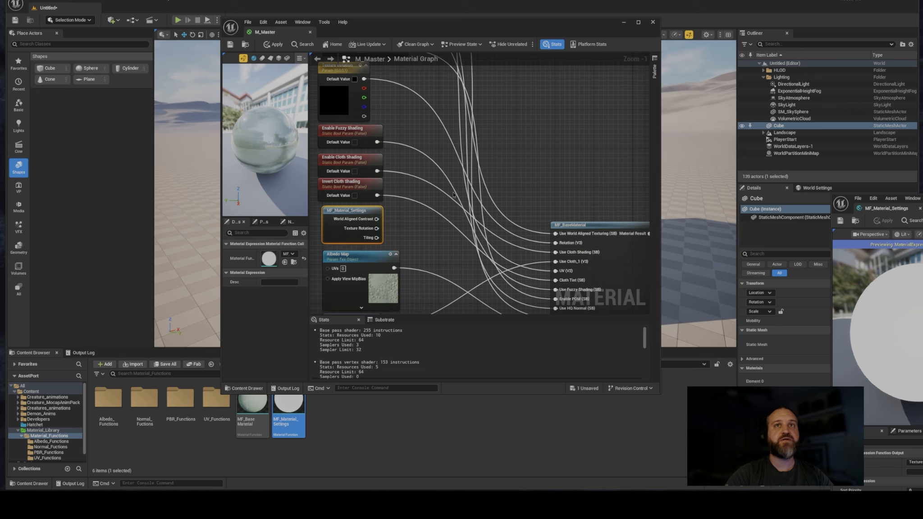
- Set Texture Rotation, Texture Tiling and World Aligned Projection Contrast apart from the static switches, above MF_BaseMaterial in M_Master
right_click_drag(452, 168, 487, 261)
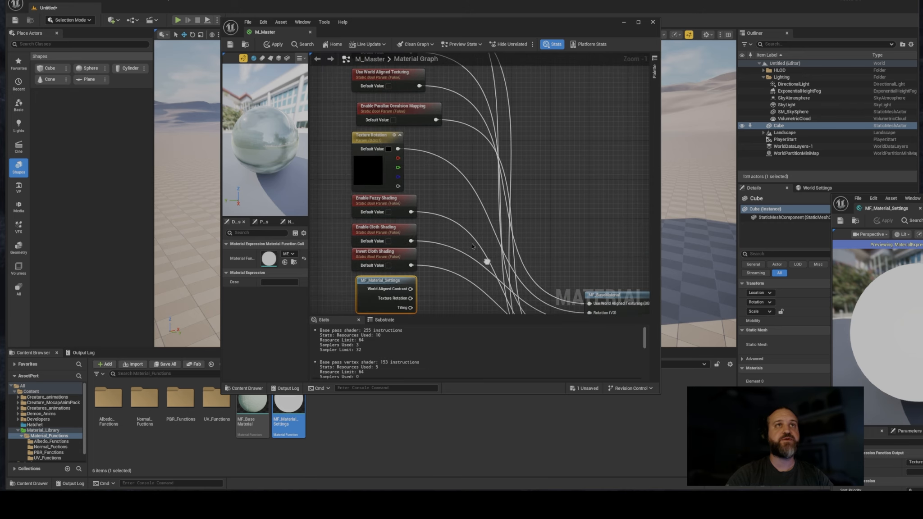
scroll(449, 230, "down", 1)
left_click_drag(390, 152, 551, 165)
right_click_drag(541, 165, 533, 228)
left_click_drag(477, 122, 392, 86)
left_click_drag(392, 104, 545, 201)
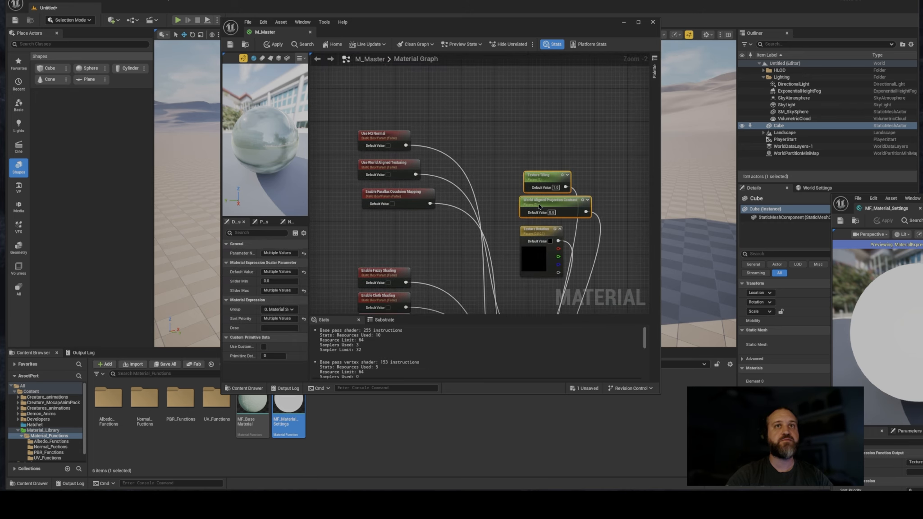
right_click_drag(544, 205, 488, 56)
right_click_drag(443, 259, 482, 275)
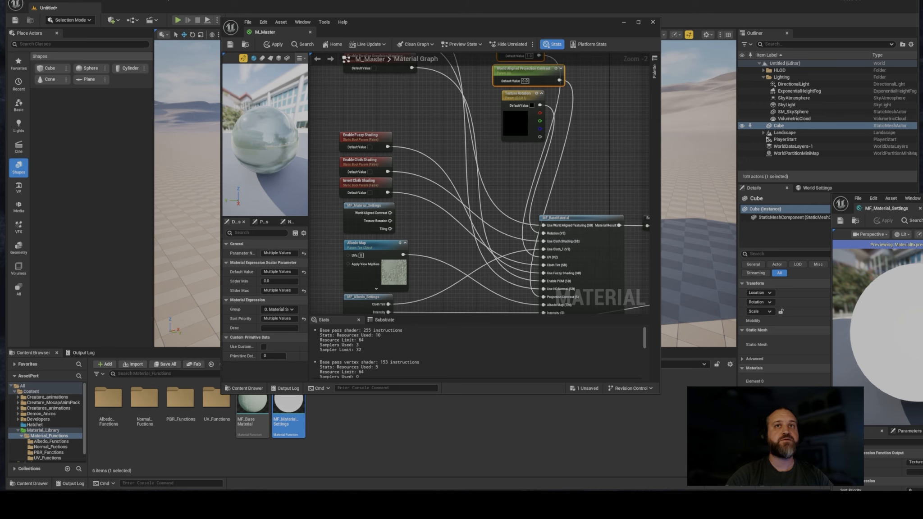
mouse_move(566, 186)
right_mouse_down()
mouse_move(565, 209)
mouse_move(565, 198)
right_mouse_up()
- In MF_Material_Settings, set the sort priority of World Aligned Contrast to 1 and Tiling to 2, and save the function
left_click_drag(922, 207, 203, 50)
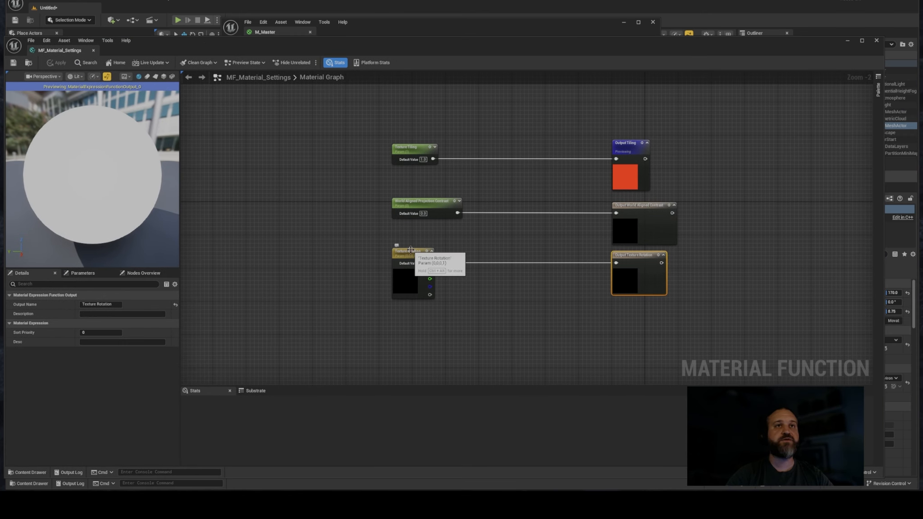
left_click(643, 206)
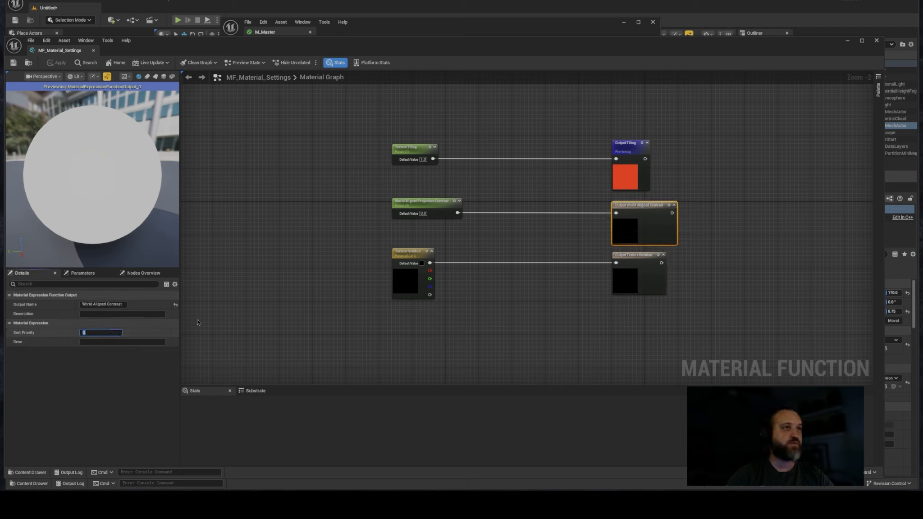
type("1")
left_click(635, 142)
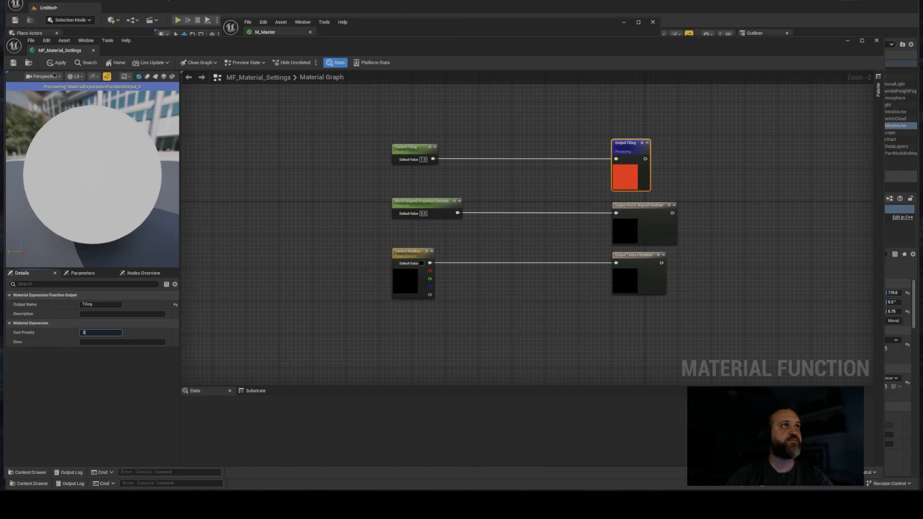
left_click(15, 64)
- In M_Master, connect the Texture Rotation output of MF_Material_Settings to the Rotation input of MF_BaseMaterial
left_click_drag(209, 55, 922, 99)
right_click_drag(453, 159, 467, 112)
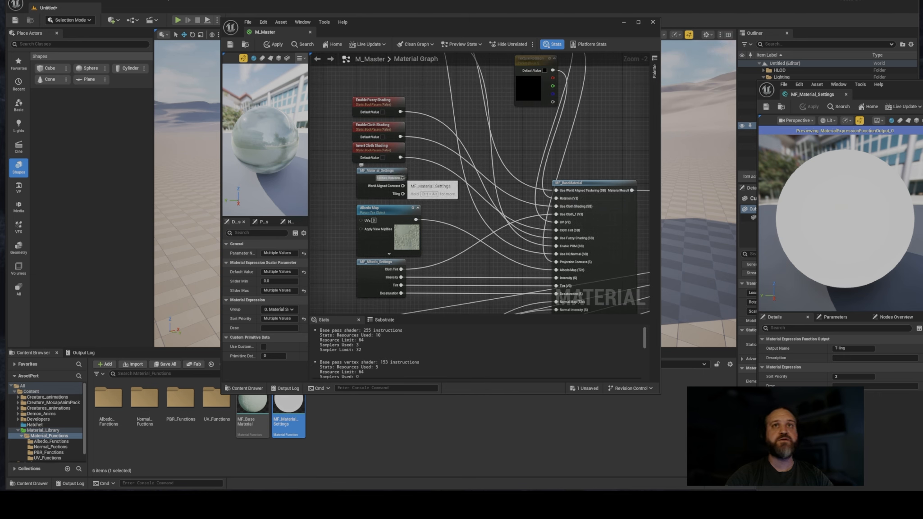
left_click_drag(403, 178, 556, 200)
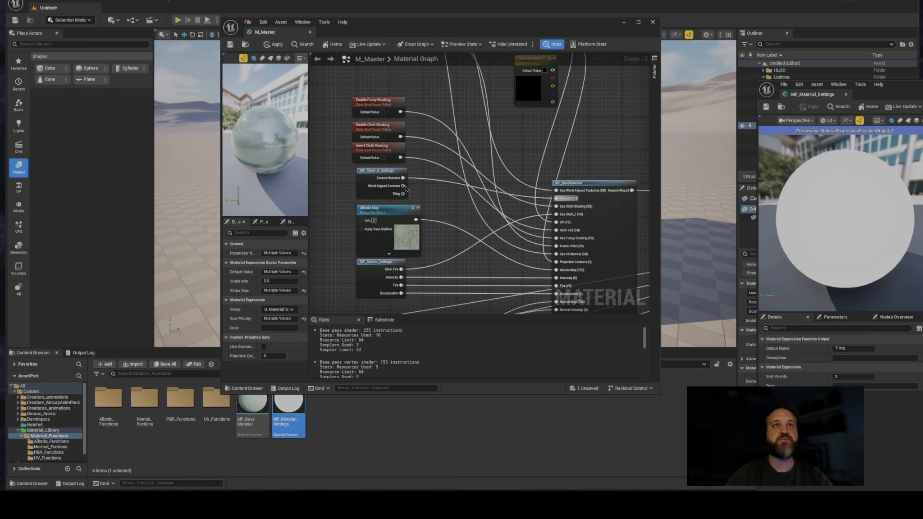
mouse_move(403, 186)
left_mouse_down()
mouse_move(482, 224)
mouse_move(479, 242)
mouse_move(536, 237)
mouse_move(539, 257)
mouse_move(402, 181)
left_mouse_up()
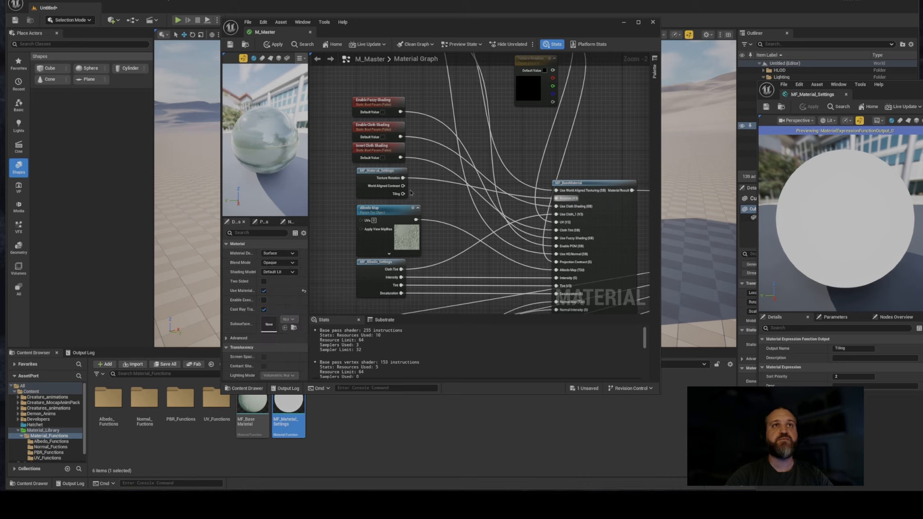
- In MF_Material_Settings, set the sort priority of Tiling to 1 and World Aligned Contrast to 2, and save the function
left_click_drag(920, 95, 255, 44)
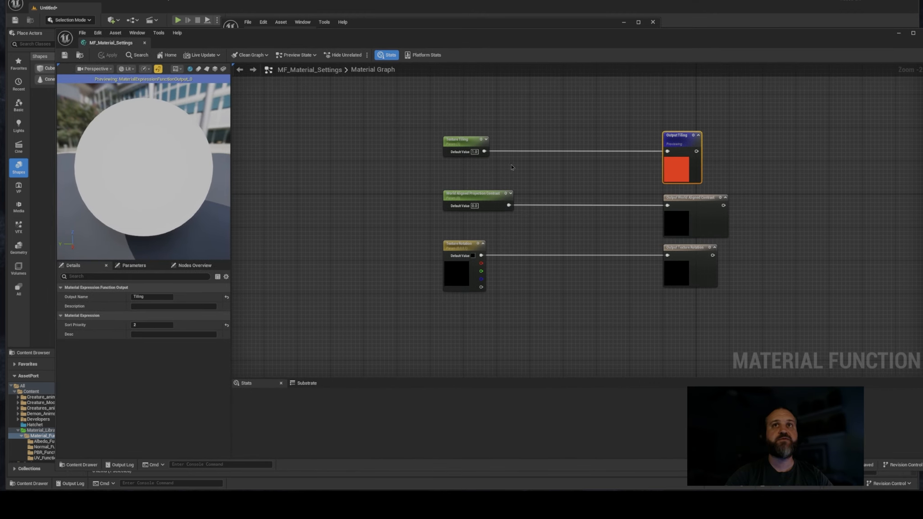
left_click(153, 325)
type("1")
key("Return")
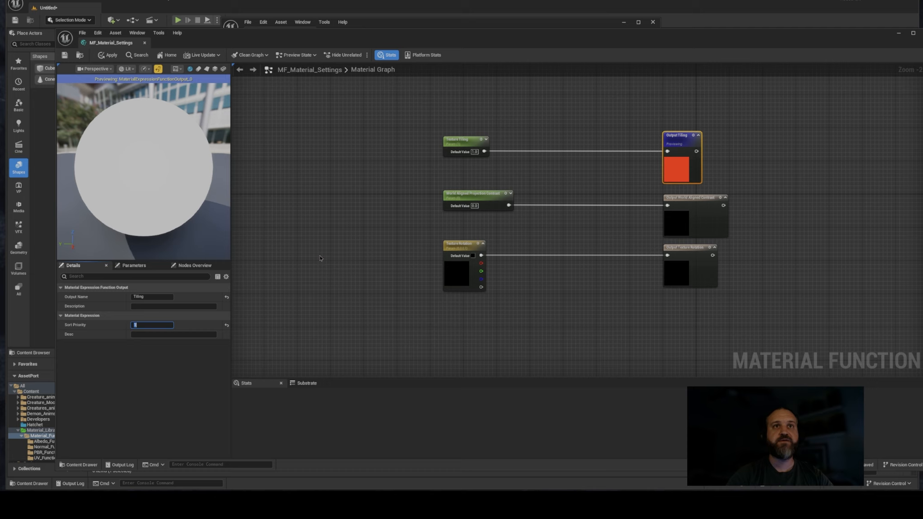
left_click(705, 200)
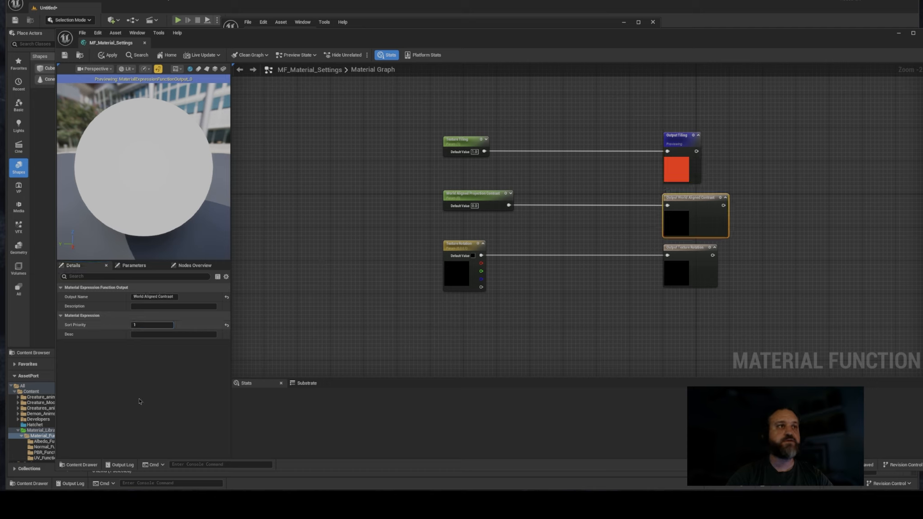
left_click(155, 325)
type("2")
left_click(65, 55)
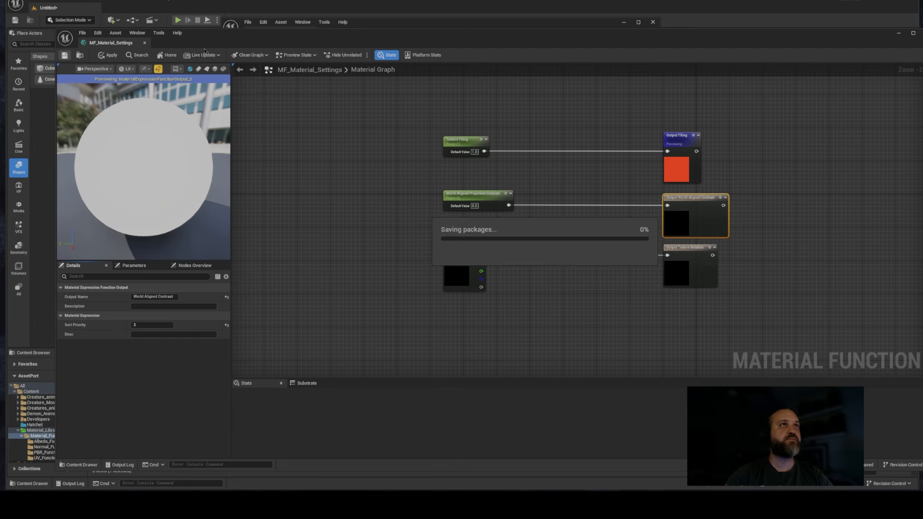
- In M_Master, connect Tiling to the UV input and World Aligned Contrast to the Projection Contrast input of MF_BaseMaterial
left_click_drag(207, 43, 922, 63)
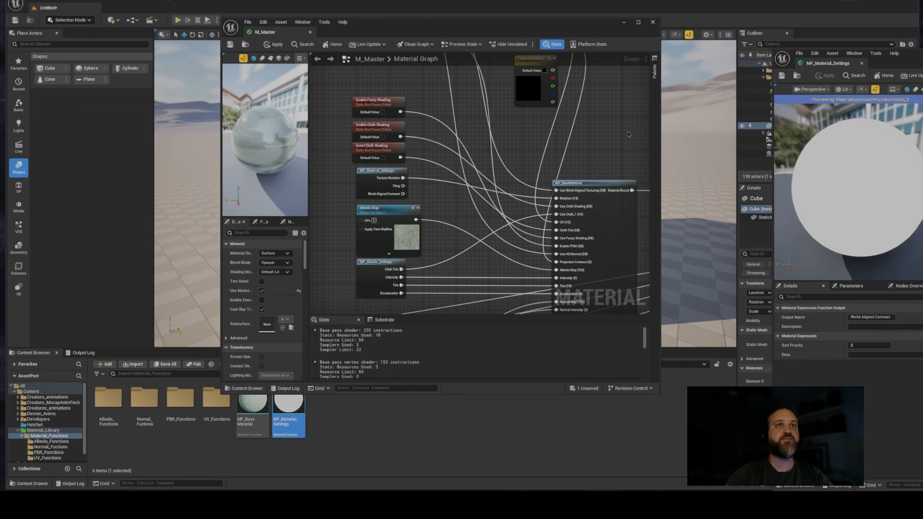
right_click_drag(495, 189, 451, 193)
left_click_drag(357, 189, 509, 226)
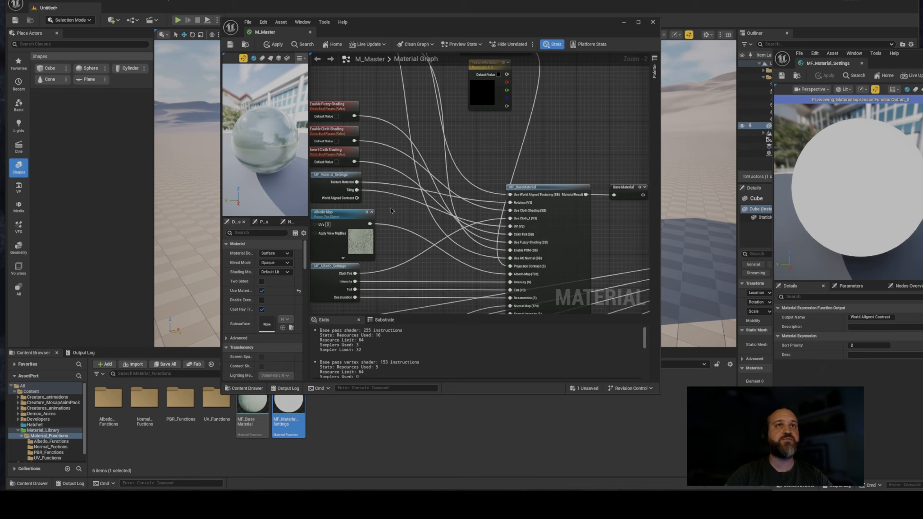
left_click_drag(357, 198, 510, 267)
- Delete the replaced Texture Tiling, World Aligned Projection Contrast and Texture Rotation parameter nodes from M_Master
right_click_drag(414, 165, 447, 272)
left_click_drag(482, 101, 543, 226)
key("Delete")
- Select the Enable Fuzzy Shading, Enable Cloth Shading and Invert Cloth Shading switches and reposition them above MF_Material_Settings
right_click_drag(495, 208, 512, 145)
left_click(372, 150)
left_click(369, 176, "shift")
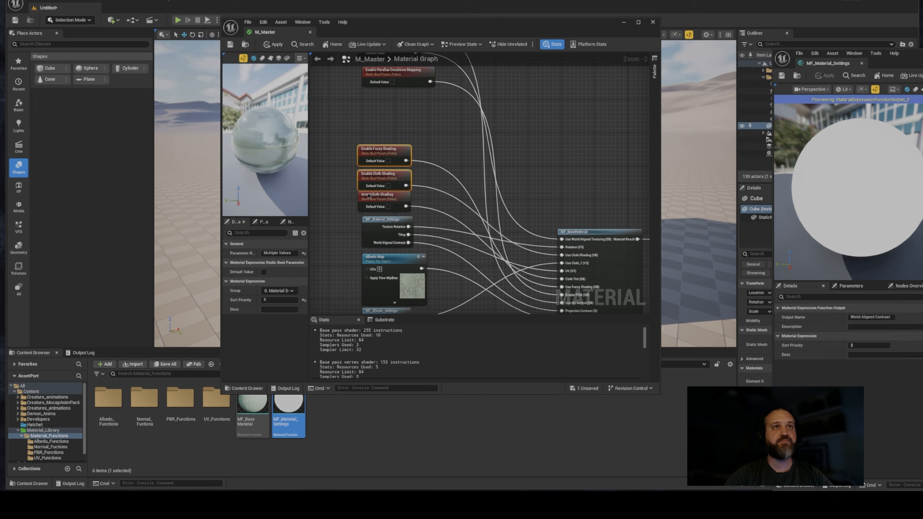
left_click(378, 198)
mouse_move(368, 195)
left_mouse_down("shift")
mouse_move(368, 164)
mouse_move(375, 190)
left_mouse_up("shift")
left_click_drag(375, 142, 375, 166)
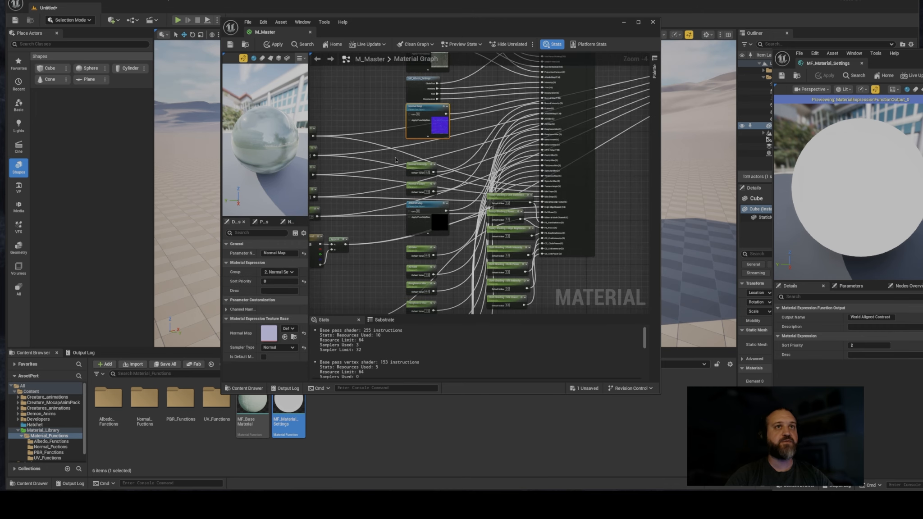
- Create a material function named MF_Normal_Settings in the normal functions folder for the Normal Intensity and Normal Flatten parameters
mouse_move(400, 156)
right_mouse_down()
mouse_move(441, 149)
mouse_move(422, 157)
right_mouse_up()
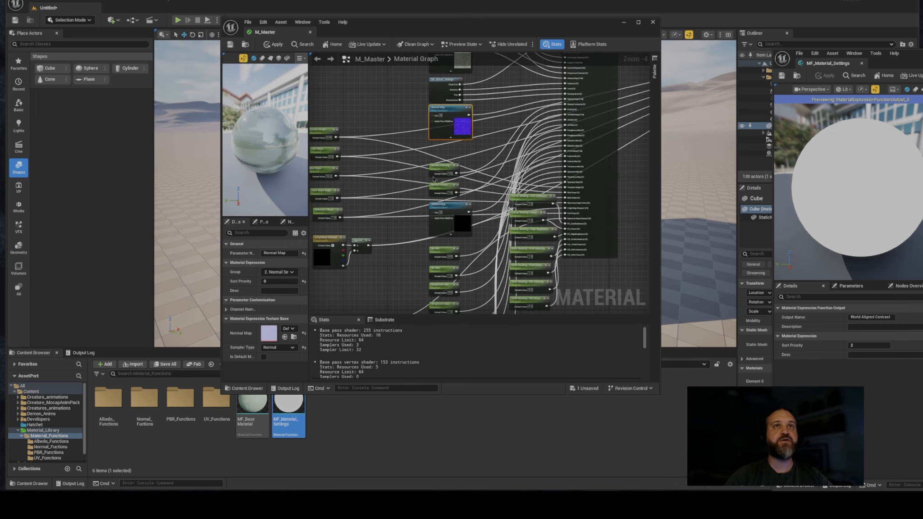
scroll(434, 179, "up", 3)
right_click_drag(448, 259, 440, 231)
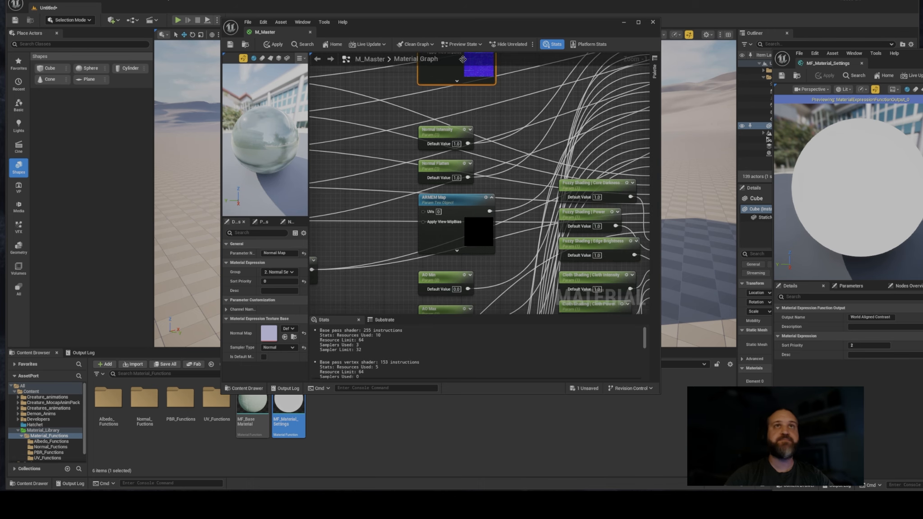
left_click_drag(451, 21, 643, 27)
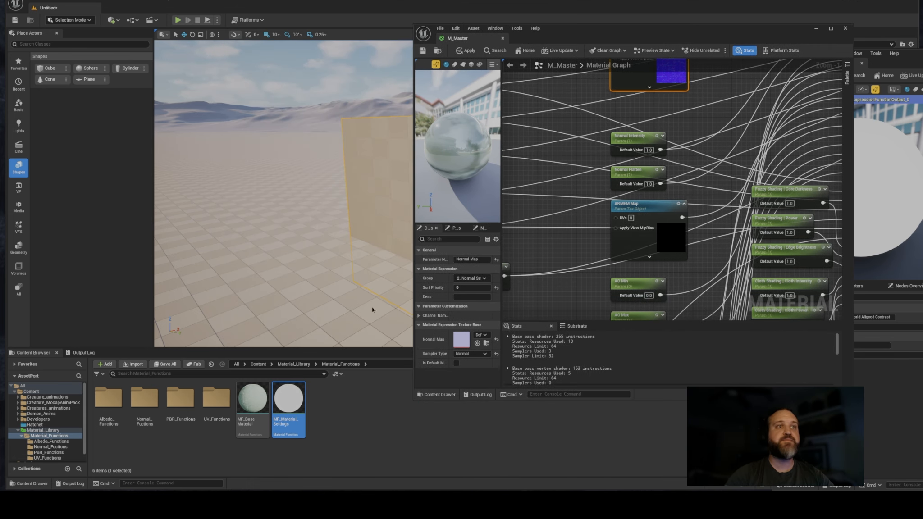
double_click(145, 406)
right_click(317, 429)
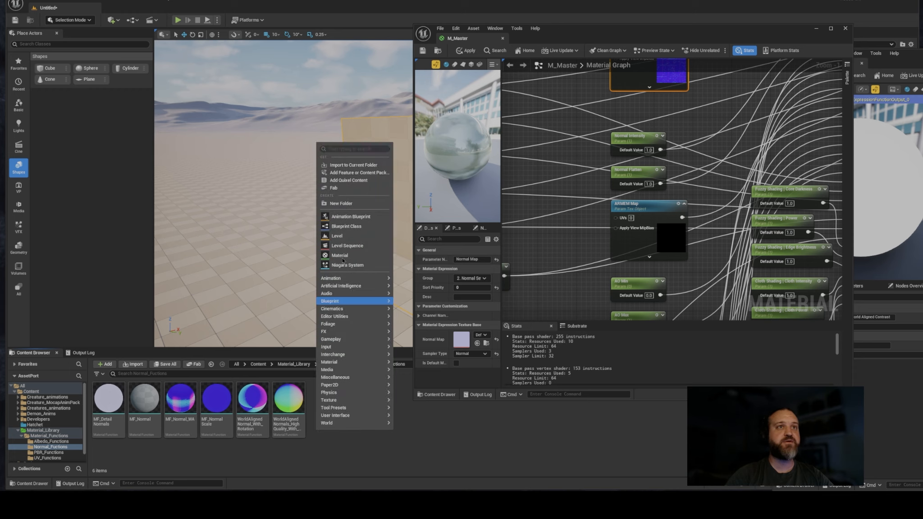
mouse_move(347, 377)
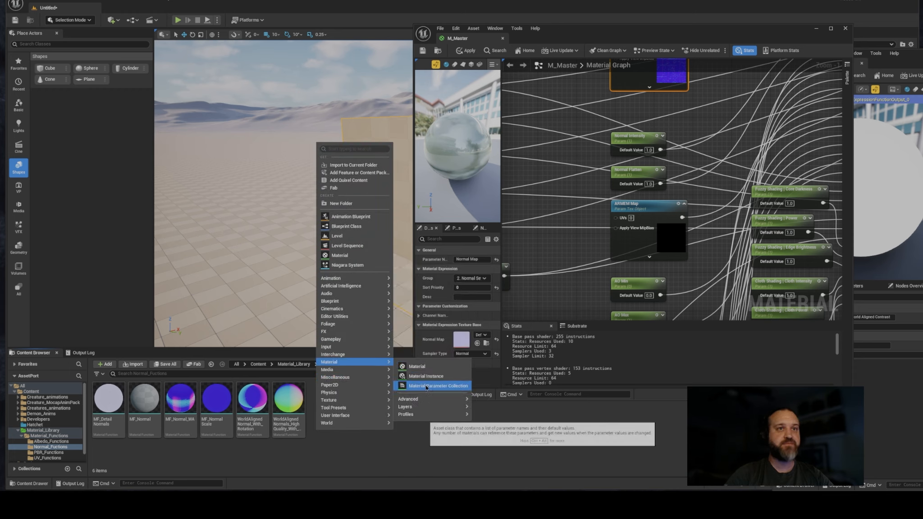
mouse_move(422, 401)
left_click(495, 403)
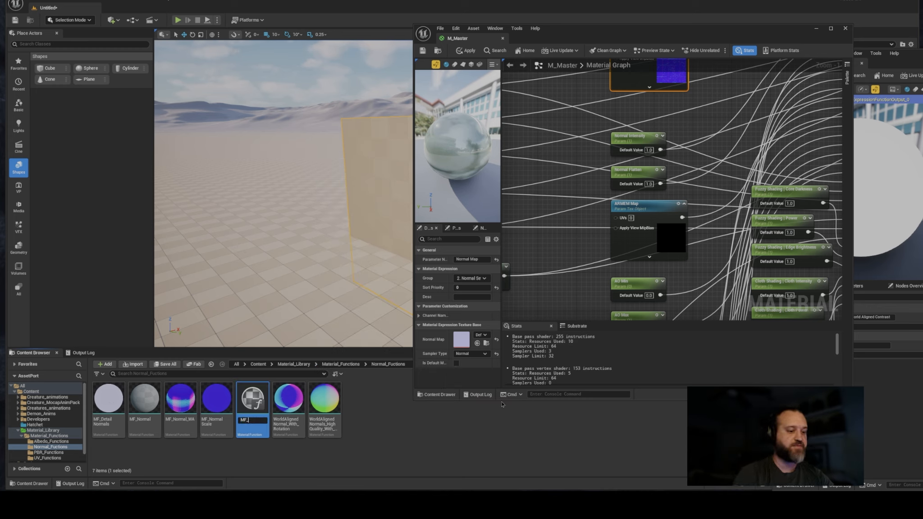
type("MF_Normal")
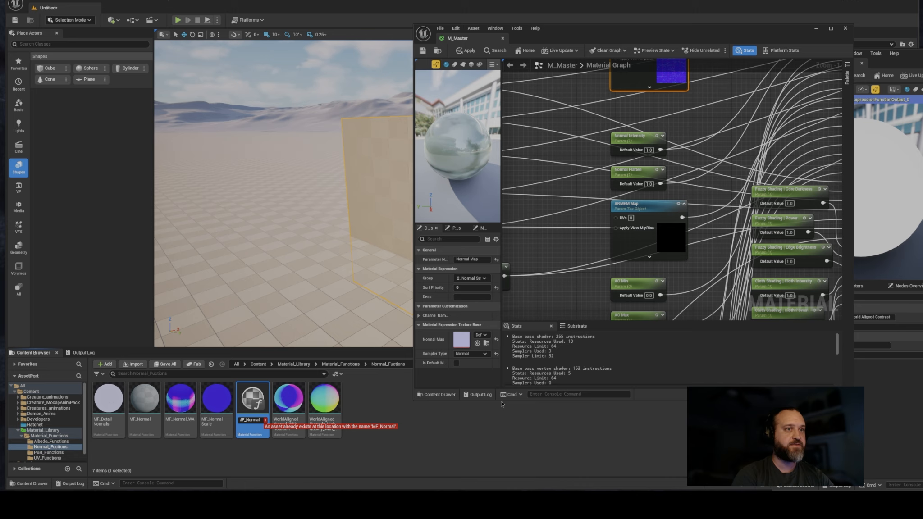
type("_Settin")
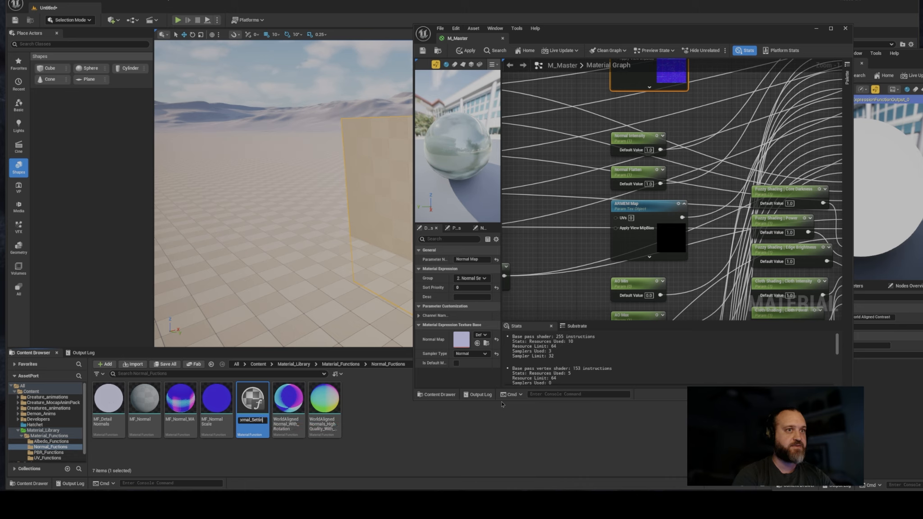
key("Return")
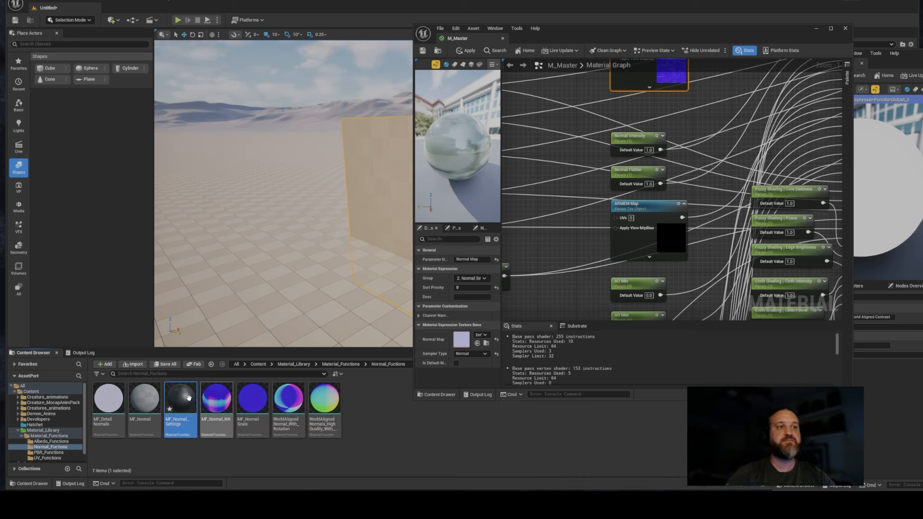
- Bring M_Master into view beside the new function and select its Normal Intensity and Normal Flatten parameters
left_click(872, 64)
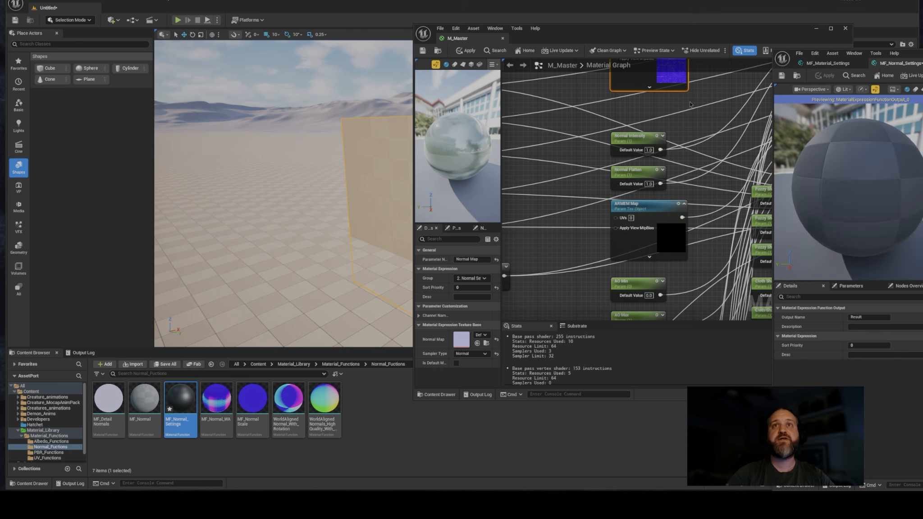
left_click_drag(729, 37, 420, 11)
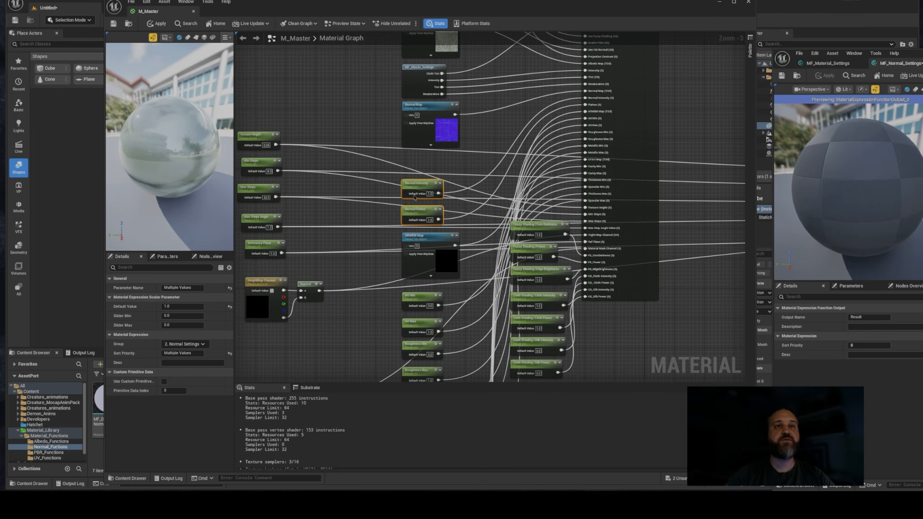
left_click_drag(434, 220, 434, 220)
right_click_drag(515, 205, 390, 193)
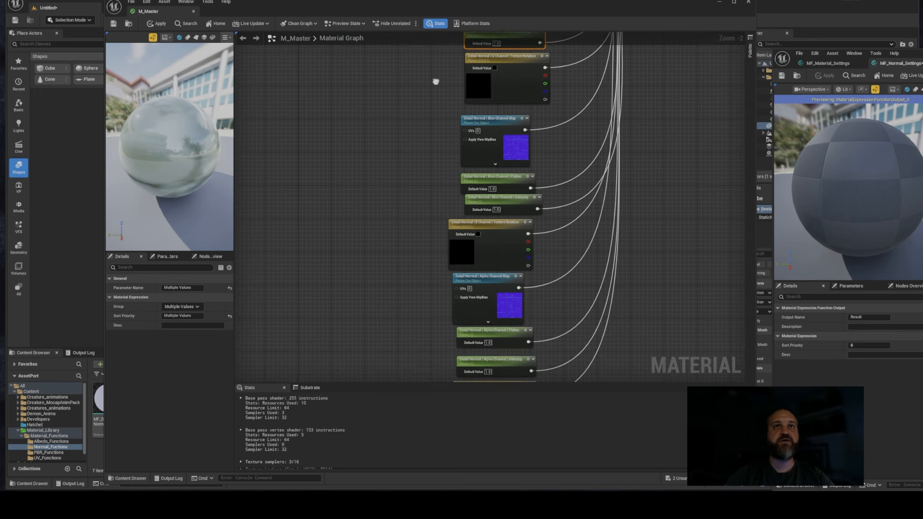
- Add the Detail Normal flatten, intensity and texture rotation parameters of every channel to the selection, leaving out the channel maps
right_click_drag(435, 80, 442, 235)
right_click_drag(435, 184, 439, 203)
left_click_drag(450, 242, 491, 256, "shift")
right_click_drag(423, 292, 409, 175)
left_click_drag(458, 220, 461, 224, "shift")
right_click_drag(403, 250, 400, 146)
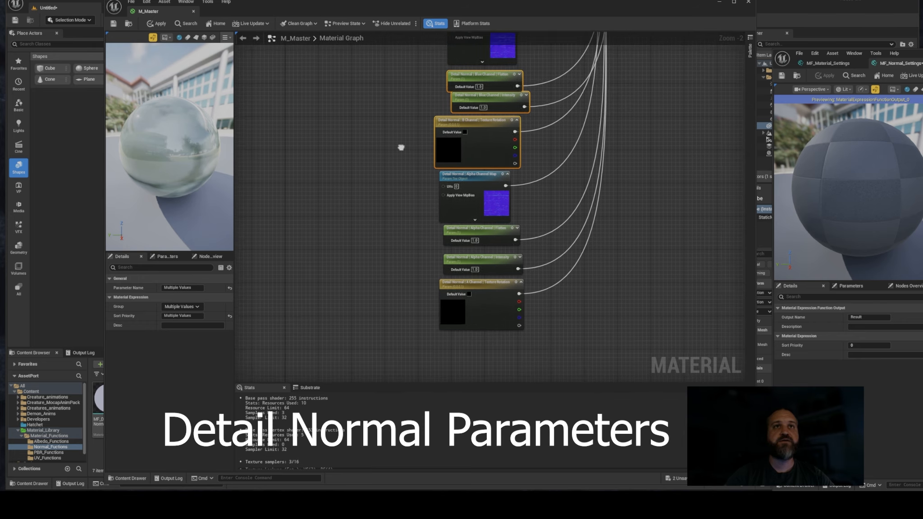
right_click_drag(409, 214, 418, 130)
left_click_drag(419, 142, 468, 215, "shift")
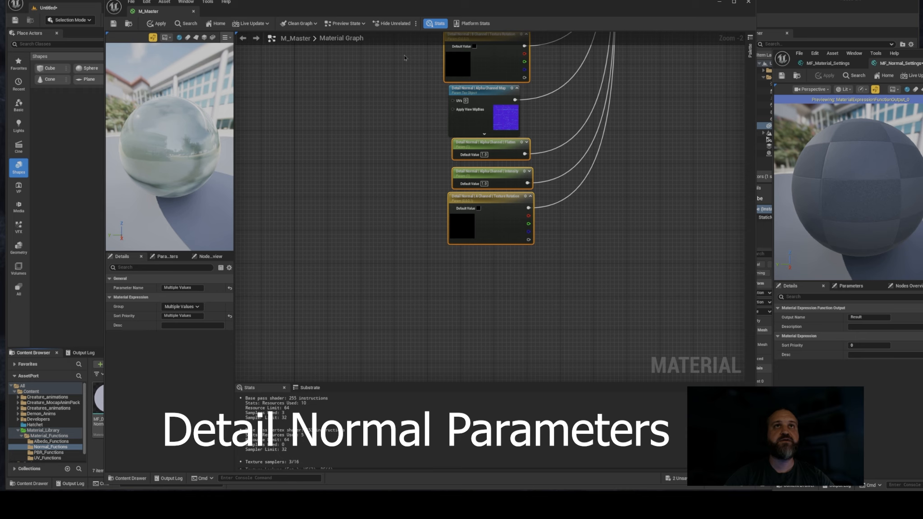
- Add the Detail Normal Texture Tiling and World Aligned Projection Contrast parameters to the selection and copy all selected nodes
right_click_drag(403, 79, 435, 316)
scroll(440, 256, "down", 2)
right_click_drag(429, 187, 455, 373)
right_click_drag(458, 276, 439, 373)
scroll(447, 181, "up", 2)
right_click_drag(464, 199, 454, 265)
left_click_drag(454, 130, 532, 179)
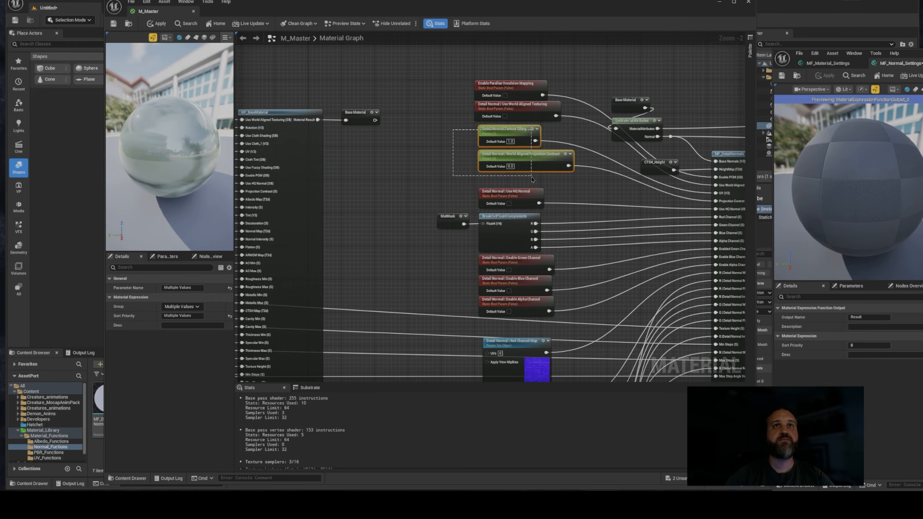
right_click_drag(444, 177, 392, 173)
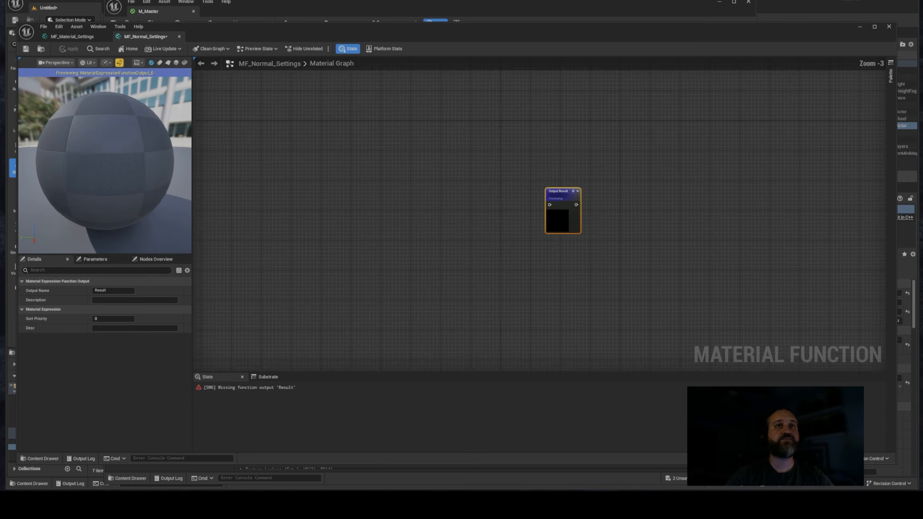
- Paste the copied parameters into MF_Normal_Settings, then move Output Result up and Normal Intensity and Normal Flatten above the Detail Normal nodes
key("ctrl+v")
scroll(532, 230, "down", 4)
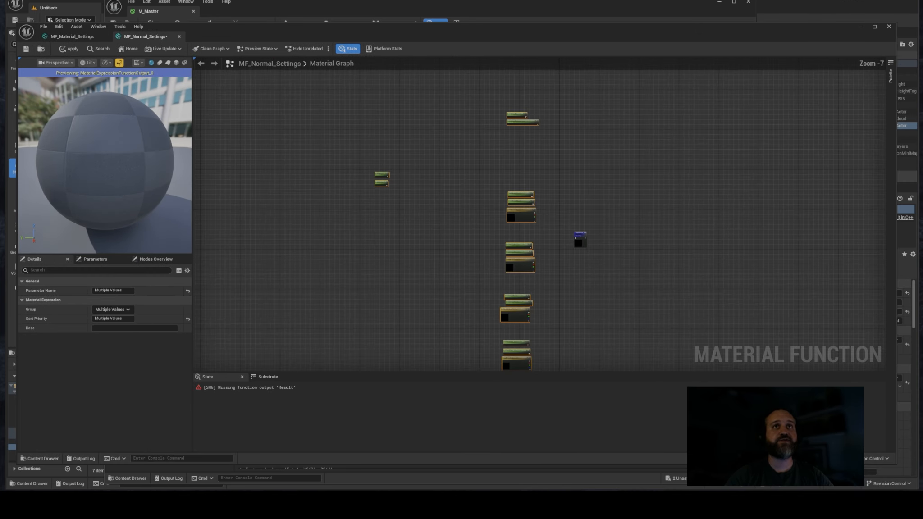
left_click(598, 225)
left_click_drag(600, 231, 585, 88)
right_click_drag(467, 137, 486, 229)
scroll(467, 232, "up", 2)
left_click_drag(417, 268, 623, 140)
right_click_drag(680, 137, 594, 161)
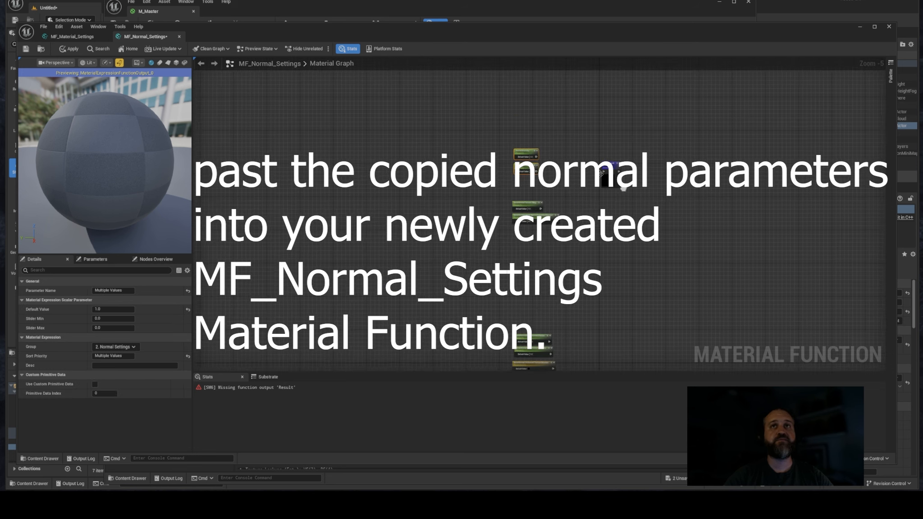
- Duplicate the Output Result node beside the Normal Intensity and Normal Flatten parameters in MF_Normal_Settings
scroll(594, 161, "up", 4)
left_click(660, 178)
key("ctrl+v")
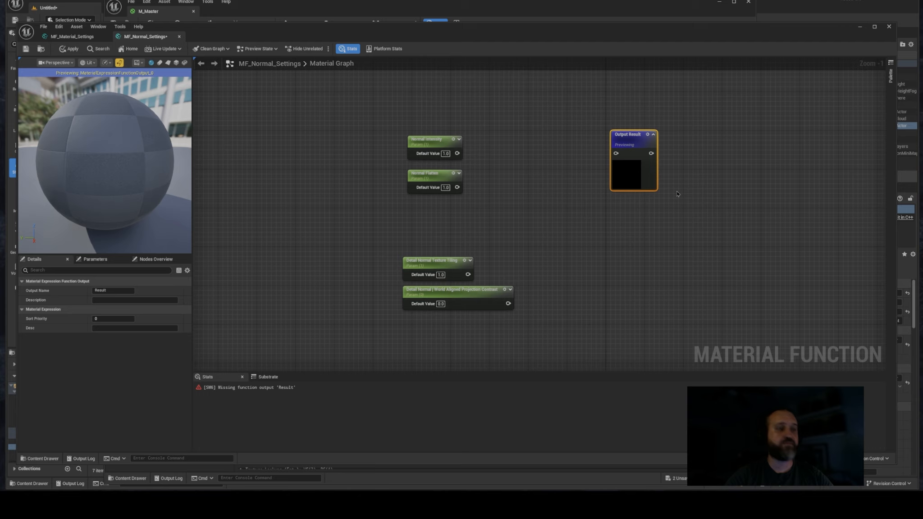
- Place the duplicate output node below Output Result, and connect Normal Intensity to the original output, renaming it Intensity
left_click_drag(645, 132, 634, 201)
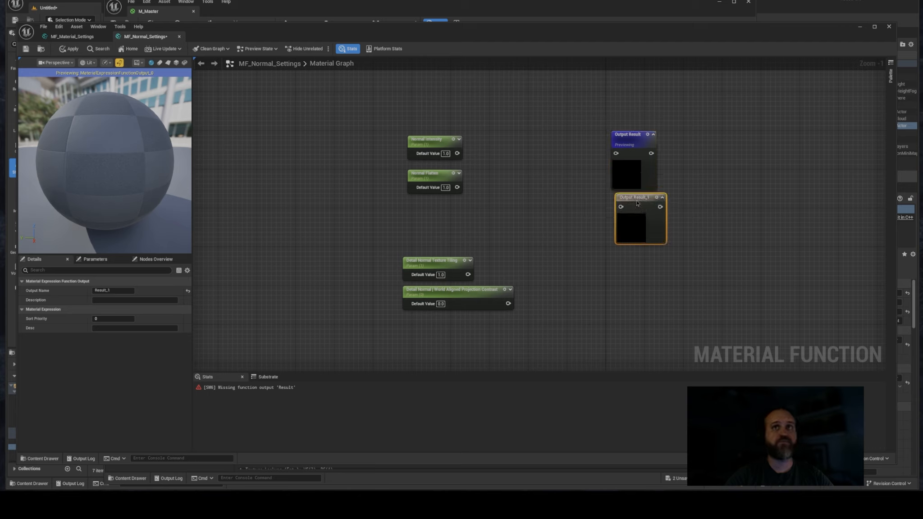
left_click_drag(457, 153, 616, 154)
left_click(629, 141)
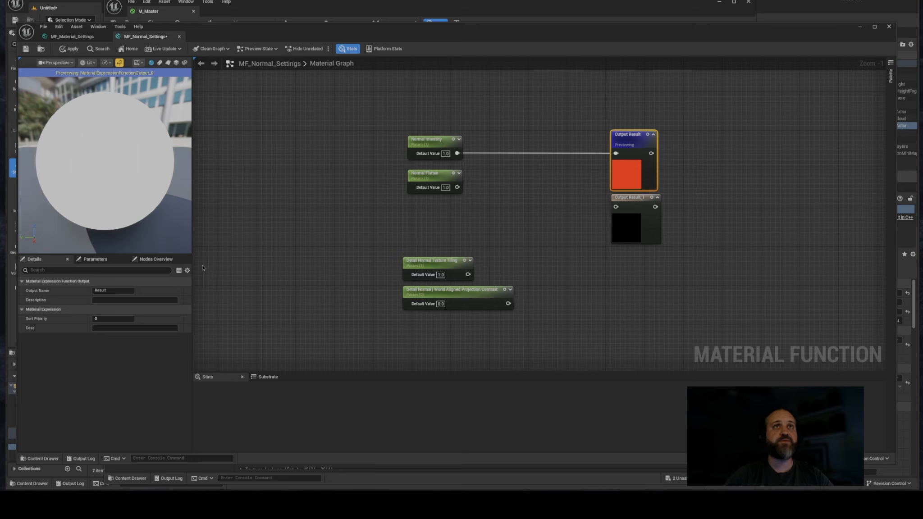
left_click(104, 290)
type("Intensity")
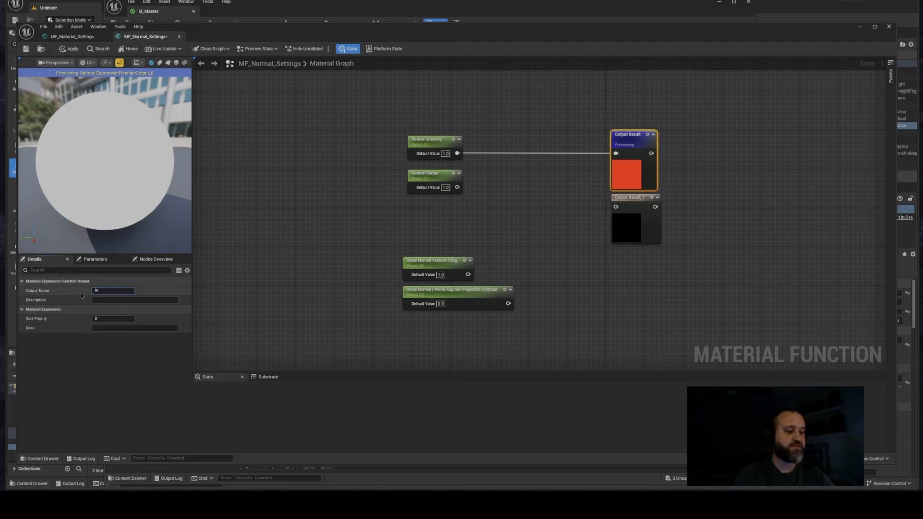
key("Return")
- Rename the second output Flatten and set its sort priority to 1
left_click(619, 201)
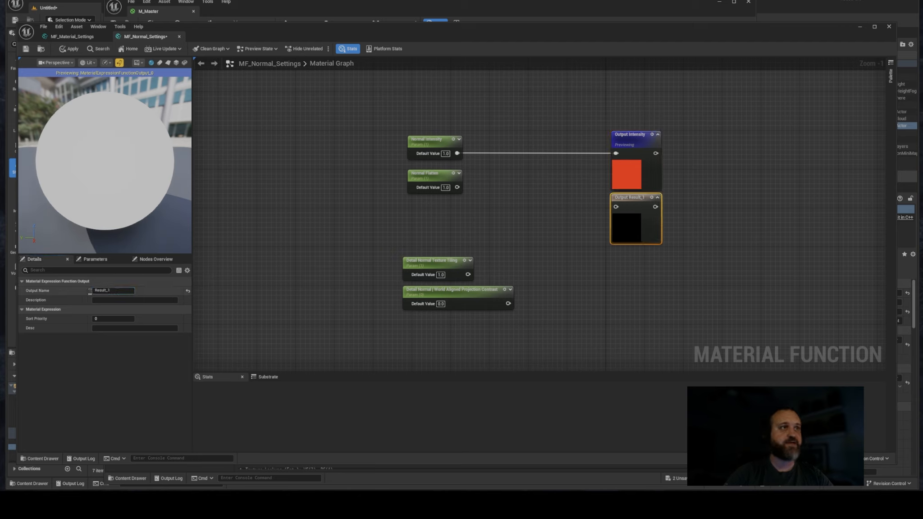
left_click(123, 291)
type("Flatte")
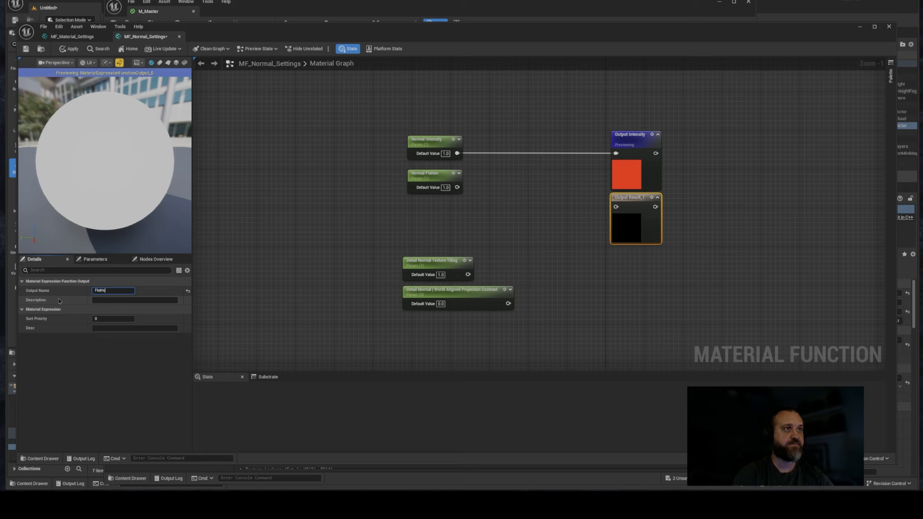
type("n")
key("Return")
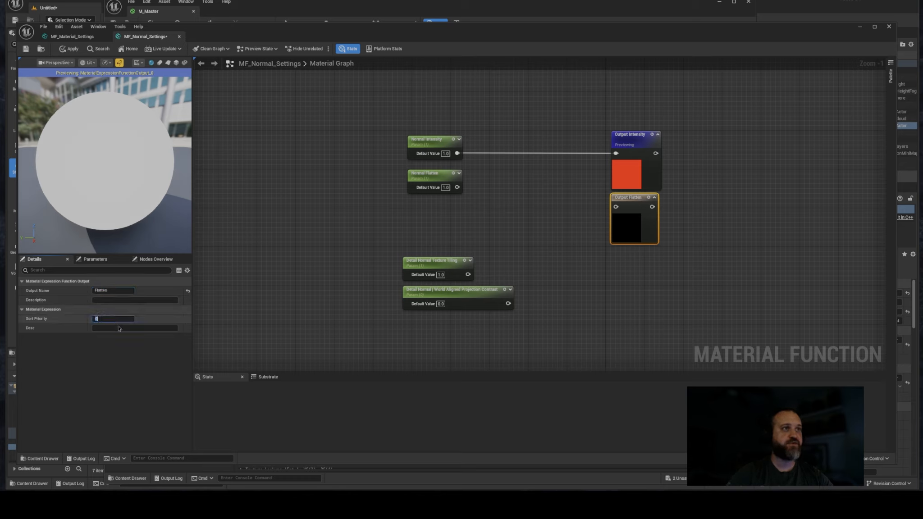
key("Return")
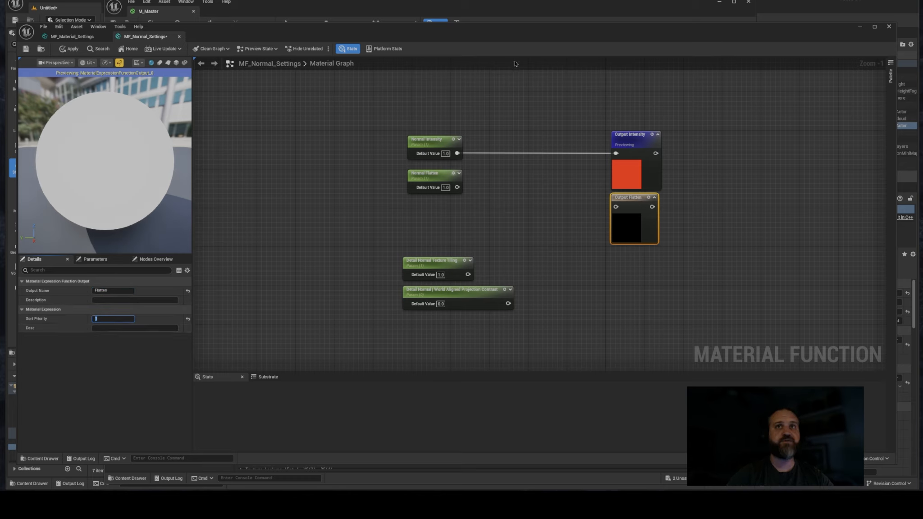
- Connect the Normal Flatten parameter to the Flatten output and line the parameter up with it
left_click(486, 189)
left_click_drag(457, 187, 616, 206)
left_click_drag(435, 177, 435, 196)
left_click(540, 216)
right_click_drag(541, 217, 522, 120)
- Duplicate the Flatten output, place the copy across from Detail Normal Texture Tiling and name it Detail Tiling
left_click(624, 125)
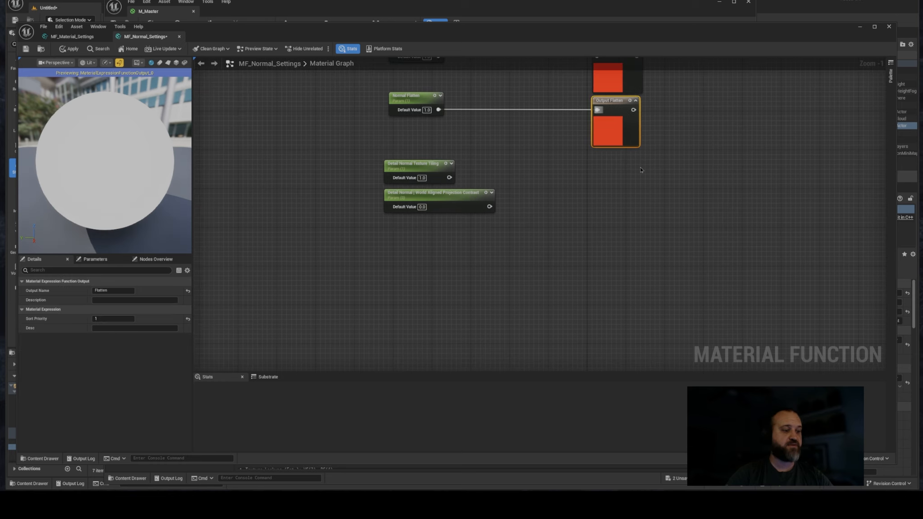
key("ctrl+d")
left_click_drag(587, 192, 615, 167)
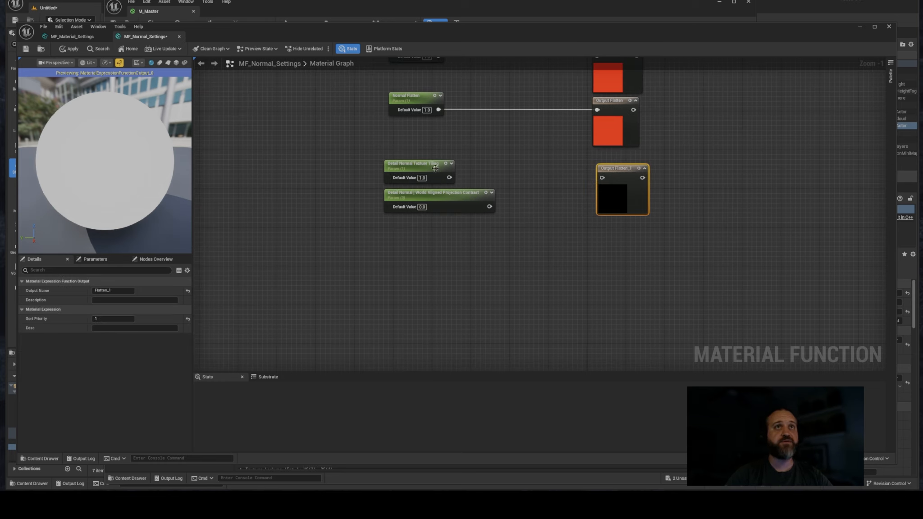
left_click(112, 291)
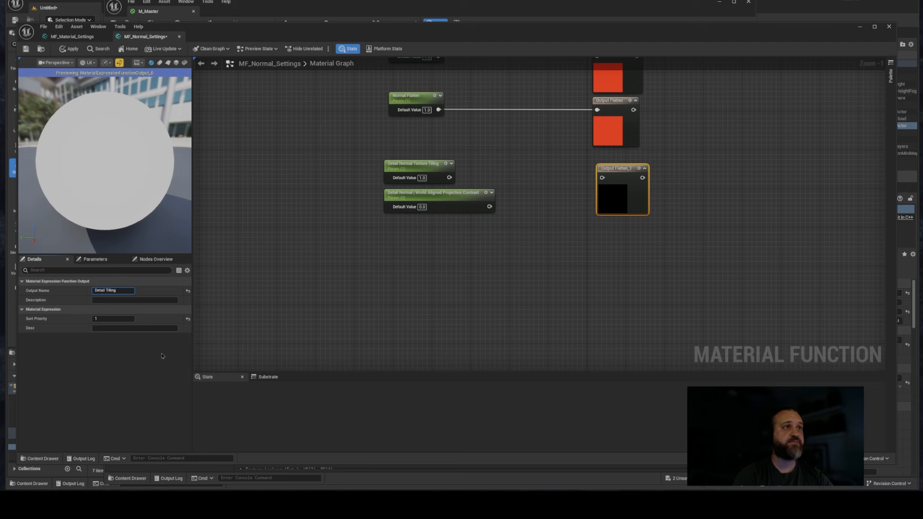
type("Detail Tiling")
key("Return")
- Duplicate the Detail Tiling output and connect Detail Normal Texture Tiling to the original
key("ctrl+d")
left_click_drag(449, 178, 602, 178)
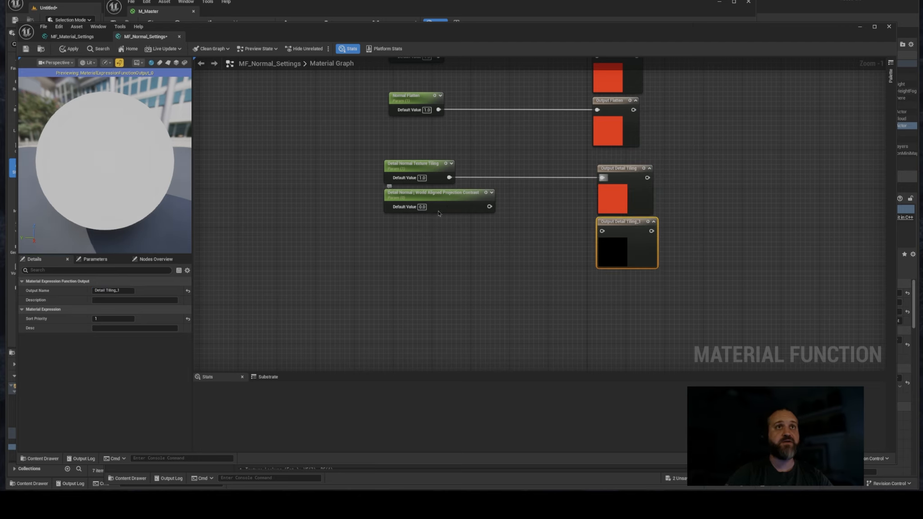
left_click_drag(457, 206, 456, 216)
right_click_drag(537, 251, 496, 246)
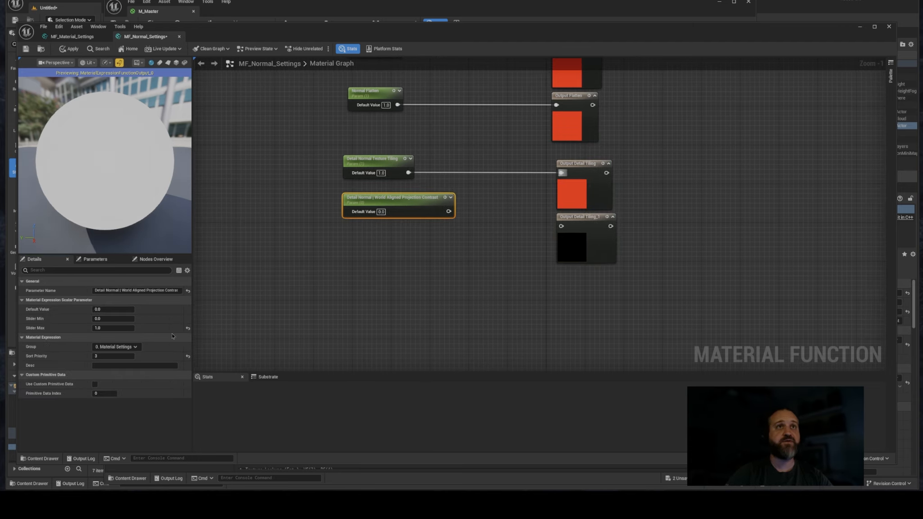
- Rename the copied output Detail WA Contrast and connect the World Aligned Projection Contrast parameter to it
left_click(582, 221)
double_click(113, 290)
type("WA CO")
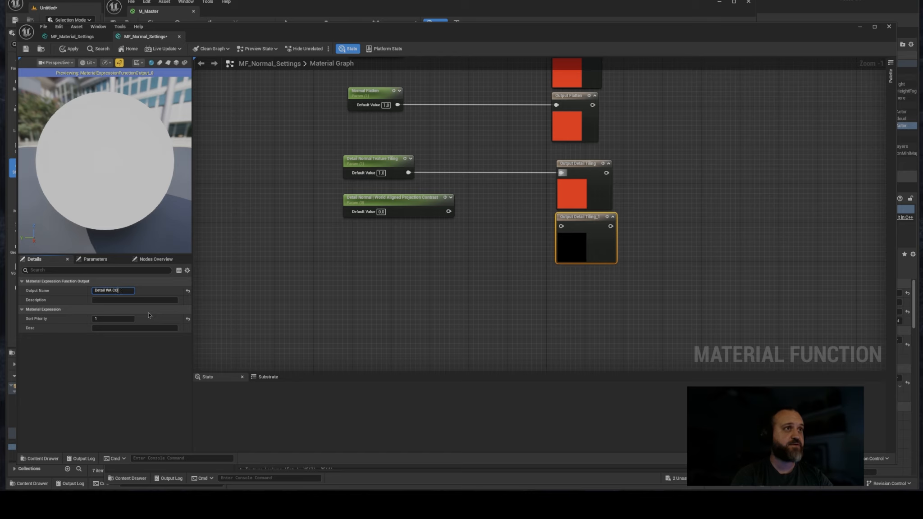
key("BackSpace")
type("ontrast")
key("Return")
left_click_drag(449, 212, 562, 227)
left_click_drag(428, 201, 428, 215)
left_click(586, 239)
- Duplicate the Detail WA Contrast output beside the red channel parameters and update the sort priorities of the existing detail outputs
scroll(604, 289, "down", 2)
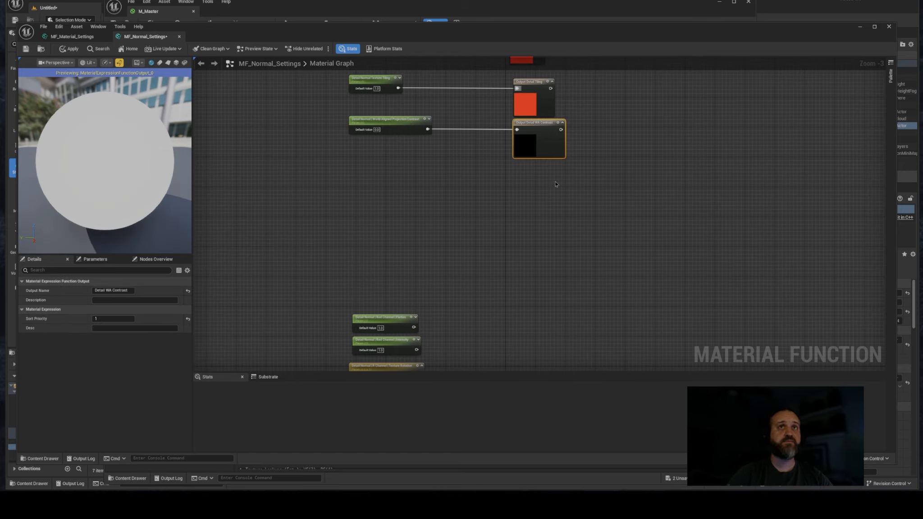
key("ctrl+d")
right_click_drag(517, 307, 494, 354)
left_click(512, 140)
left_click(112, 319)
left_click(512, 185)
right_click_drag(319, 331, 324, 258)
- Move the Red Channel Flatten parameter and the copied output up below the WA Contrast pair and connect them
left_click(324, 257)
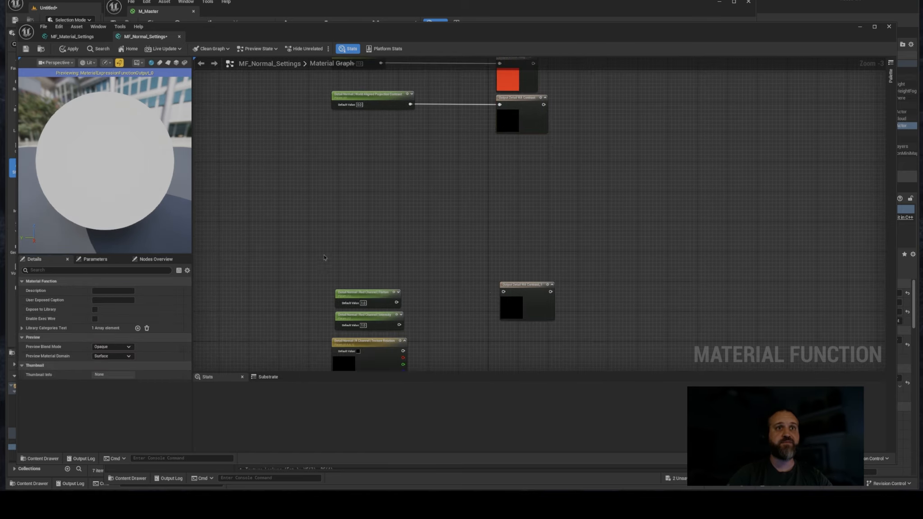
left_click_drag(324, 258, 514, 305)
left_click_drag(519, 286, 518, 146)
left_click(460, 189)
scroll(460, 190, "up", 3)
right_click_drag(460, 189, 460, 301)
left_click_drag(366, 263, 546, 254)
- Rename the copied output Detail R Channel Flatten and set its sort priority to 4
left_click_drag(106, 290, 153, 290)
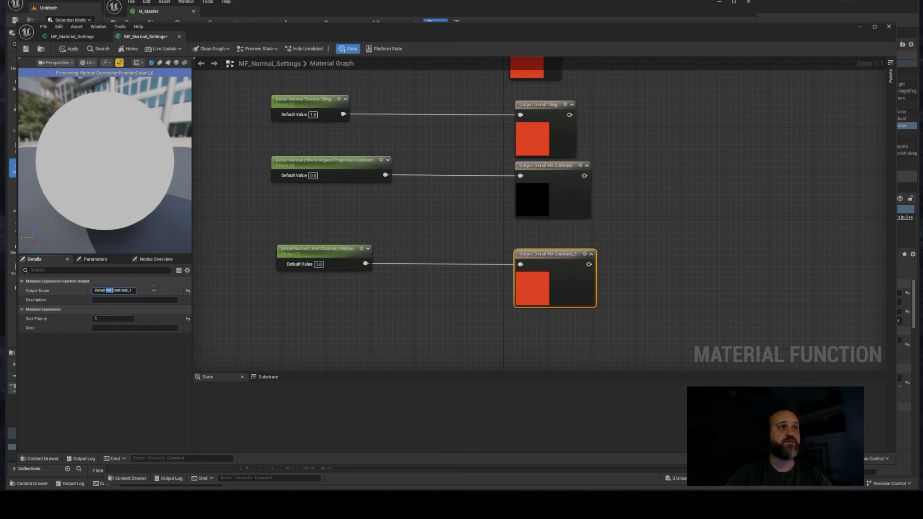
scroll(429, 307, "down", 1)
right_click_drag(428, 306, 450, 214)
left_click(115, 318)
type("4")
right_click_drag(366, 366, 383, 266)
- Duplicate that output as Detail R Channel Intensity with sort priority 5 and connect the Red Channel Intensity parameter to it
left_click(563, 130)
key("ctrl+d")
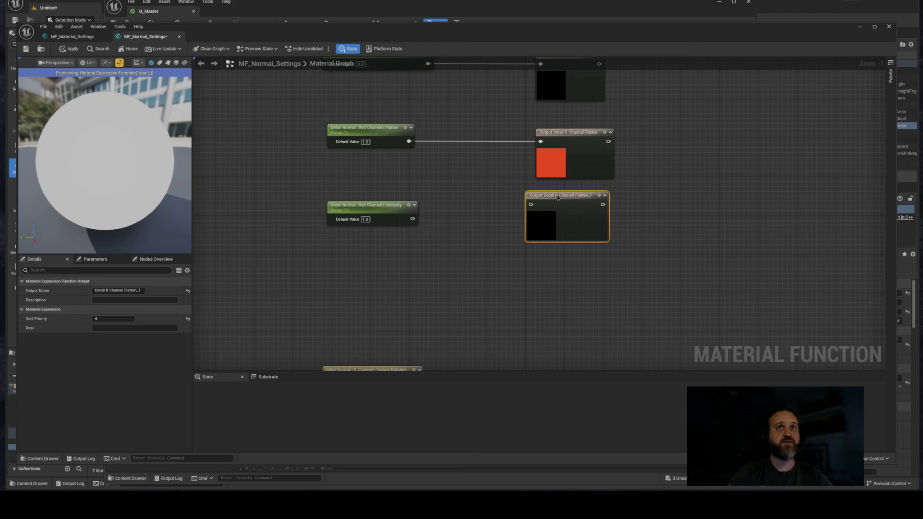
left_click_drag(541, 194, 546, 190)
left_click_drag(124, 291, 153, 295)
left_click_drag(412, 218, 536, 200)
left_click(113, 318)
left_click_drag(367, 207, 368, 192)
- Move the R Channel Texture Rotation parameter up and duplicate the red intensity output as Detail R Channel Rotation
right_click_drag(387, 279, 346, 189)
left_click_drag(342, 278, 346, 206)
left_click(496, 239)
right_click_drag(346, 206, 340, 228)
key("ctrl+d")
type("Rotation")
key("Return")
- Connect the R Channel Texture Rotation parameter to the Detail R Channel Rotation output and align the nodes
left_click_drag(316, 216, 443, 238)
left_click_drag(342, 233, 455, 234)
scroll(494, 232, "down", 2)
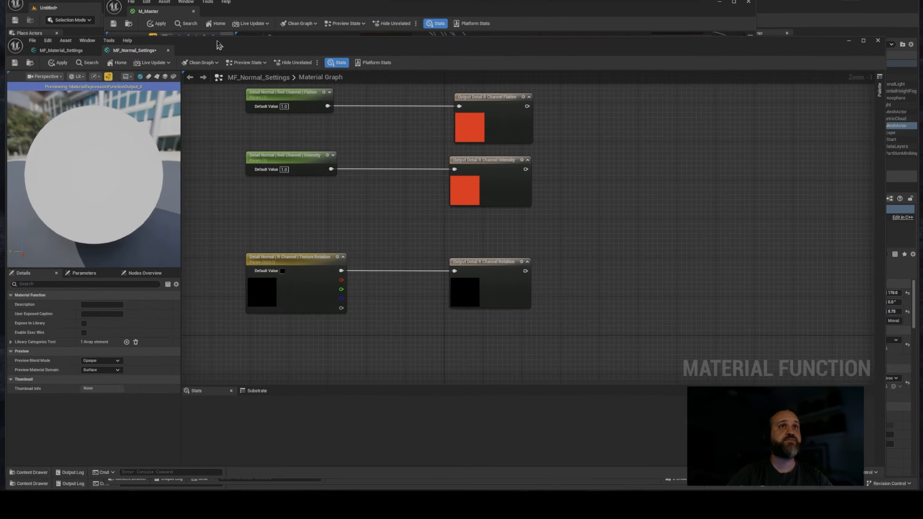
left_click_drag(218, 44, 219, 40)
- Duplicate the three red channel outputs and place the copies beside the green channel parameters
scroll(476, 241, "down", 3)
right_click_drag(476, 241, 485, 302)
scroll(476, 241, "up", 1)
left_click_drag(415, 138, 523, 312)
right_click_drag(523, 313, 509, 108)
key("ctrl+v")
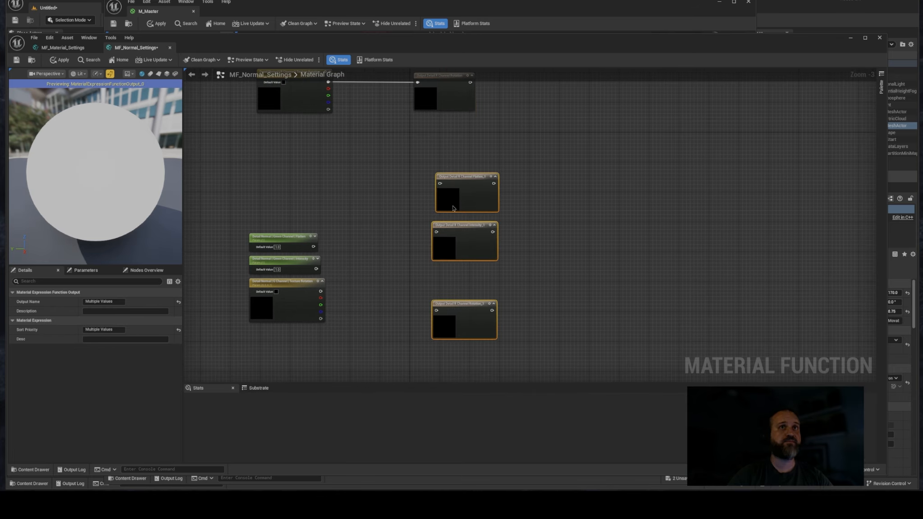
left_click_drag(456, 208, 431, 179)
- Connect the Green Channel Flatten parameter to the copied Flatten output and rename that output Detail G Channel Flatten
left_click_drag(270, 237, 276, 151)
scroll(318, 156, "up", 2)
left_click_drag(324, 162, 448, 152)
left_click(479, 148)
left_click(133, 302)
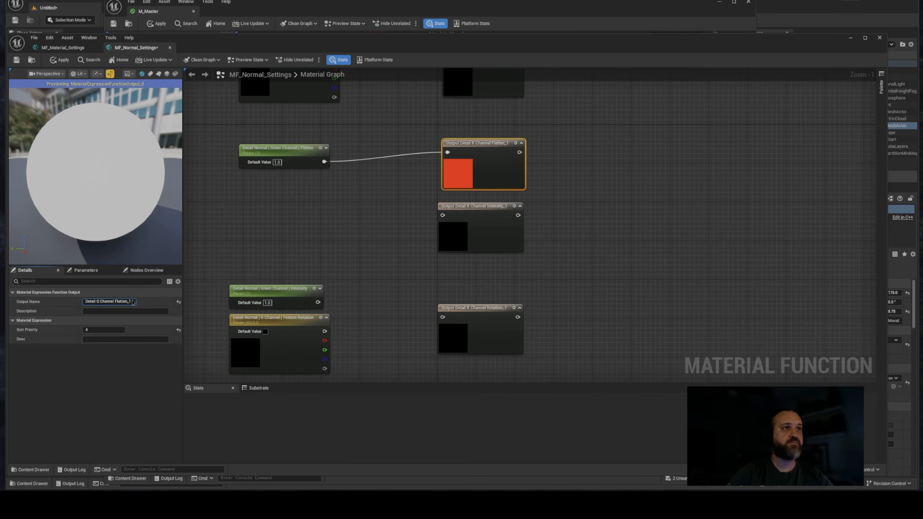
- Update the sort priority of Detail R Channel Rotation and set that of Detail G Channel Flatten to 7
right_click_drag(377, 185, 349, 372)
left_click(453, 239)
left_click(446, 140)
left_click(453, 239)
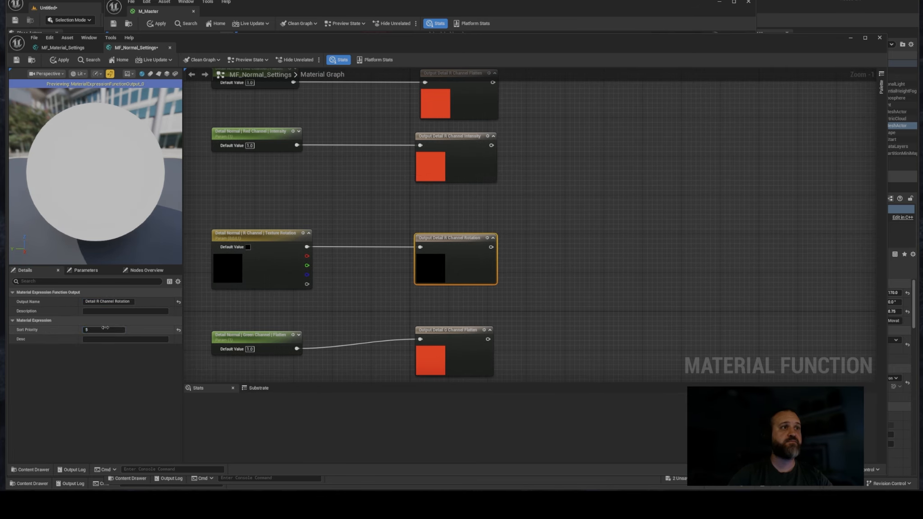
left_click(469, 333)
right_click_drag(469, 332, 469, 221)
left_click(123, 330)
- Set the sort priority of the copied Intensity output to 8 and of the copied Rotation output to 9
left_click(453, 284)
left_click(111, 330)
right_click_drag(383, 315, 364, 204)
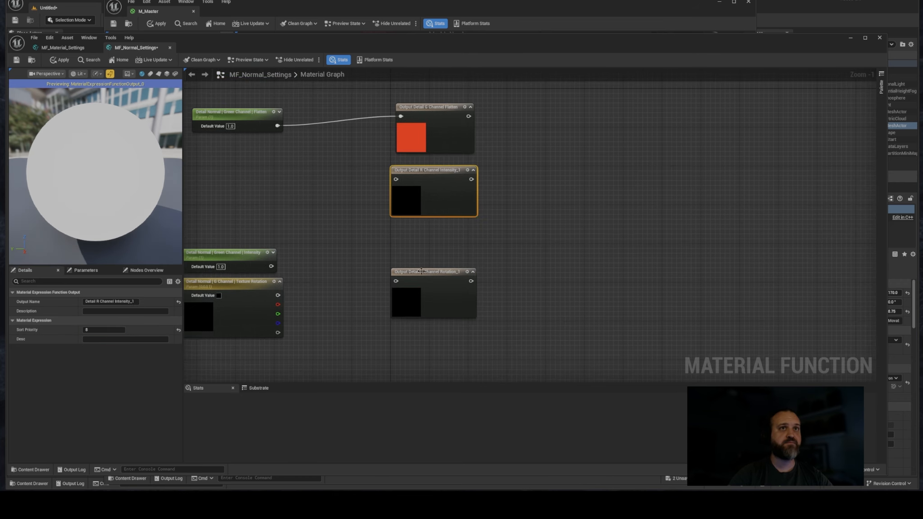
left_click(430, 272)
left_click(111, 330)
type("9")
- Rename the two copied outputs Detail G Channel Intensity and Detail G Channel Rotation
left_click(431, 173)
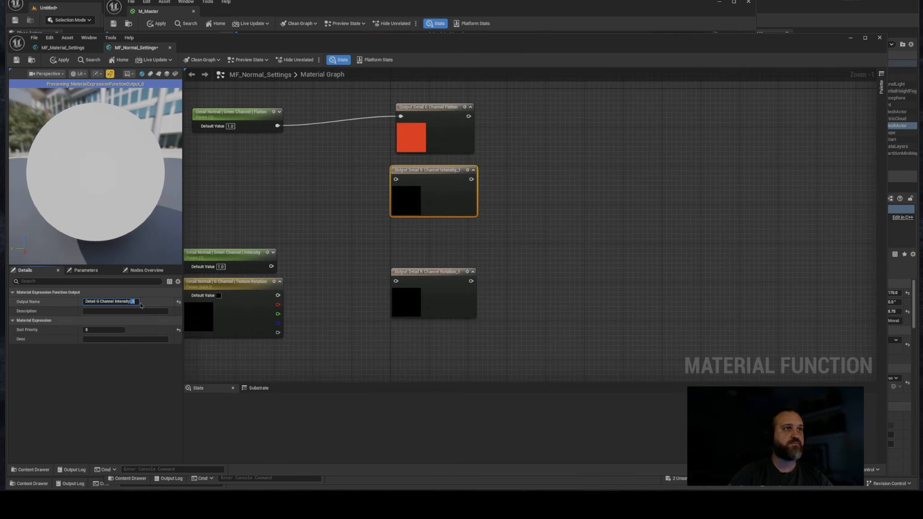
key("BackSpace")
key("Return")
left_click(431, 272)
left_click(99, 302)
left_click(138, 301)
key("BackSpace")
key("BackSpace")
key("Return")
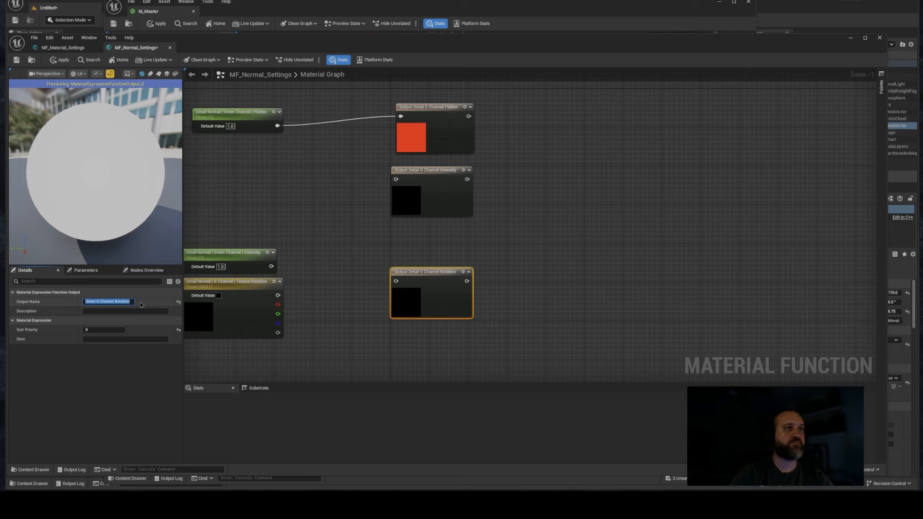
- Connect Green Channel Intensity and G Channel Texture Rotation to their matching outputs and align the parameters with them
right_click_drag(315, 234, 334, 254)
left_click_drag(291, 286, 416, 199)
left_click_drag(297, 315, 415, 301)
left_click_drag(260, 281, 270, 197)
left_click_drag(259, 307, 264, 293)
right_click_drag(367, 237, 377, 298)
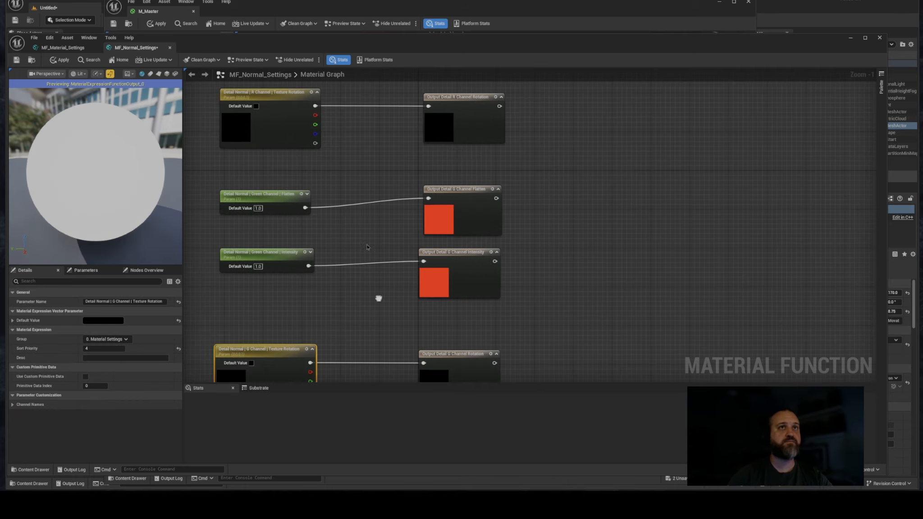
key("q")
left_click_drag(519, 321, 298, 267)
- Duplicate the three green channel outputs and place the copies beside the blue channel parameters
right_click_drag(408, 324, 406, 112)
left_click_drag(406, 84, 556, 207)
right_click_drag(557, 208, 593, 148)
key("ctrl+d")
left_click_drag(512, 217, 470, 257)
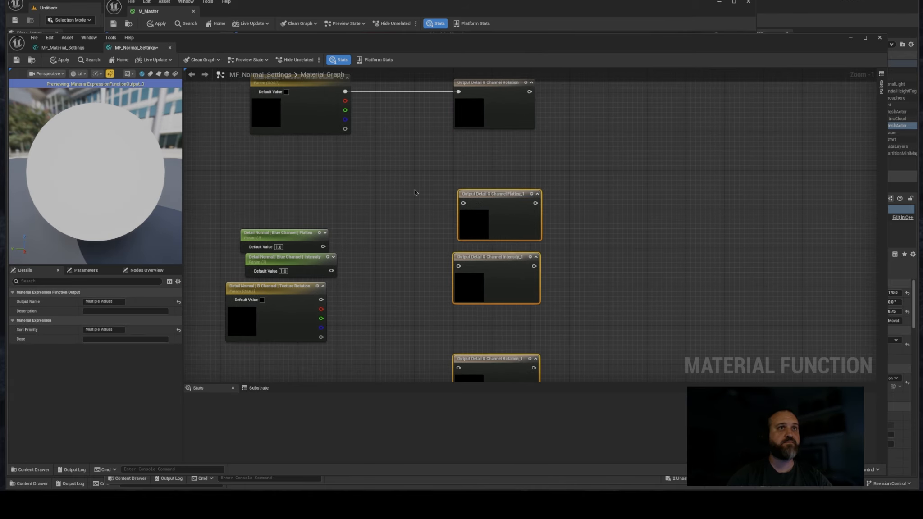
- Move the Blue Channel Flatten parameter up and rename the copied Flatten output Detail B Channel Flatten
left_click_drag(280, 232, 284, 204)
left_click(492, 195)
left_click_drag(102, 301, 98, 302)
type("B Channel Flatten")
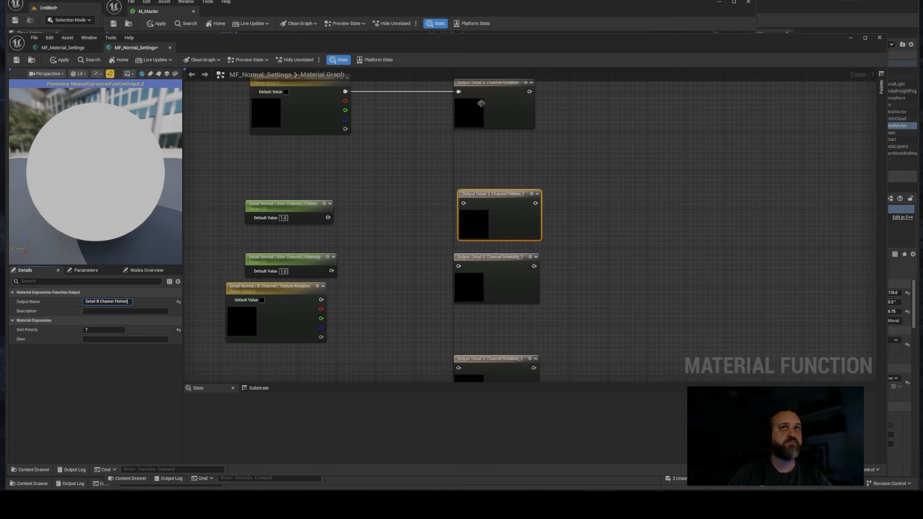
left_click(481, 103)
- Renumber the sort priorities of the three blue channel outputs, giving Intensity 11 and Rotation 12
left_click(489, 212)
left_click(104, 330)
left_click(464, 267)
left_click(118, 330)
left_click(473, 363)
left_click(112, 329)
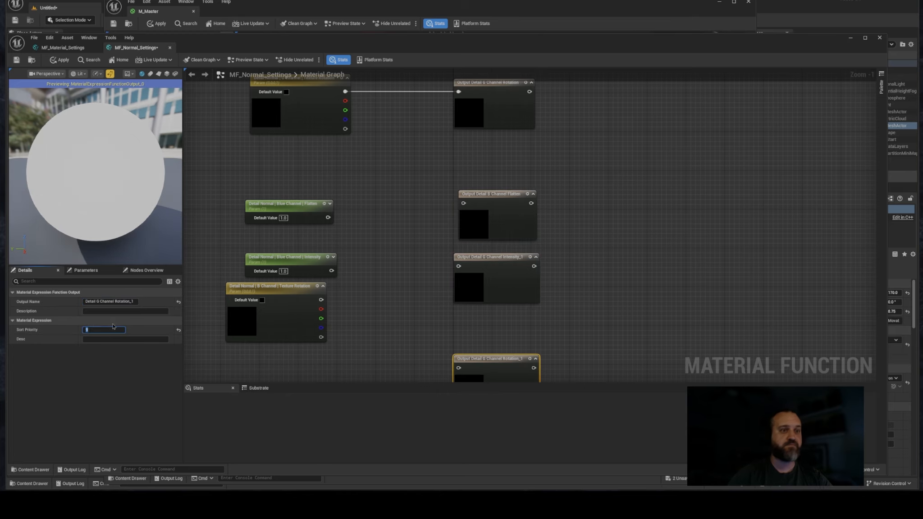
- Rename the remaining two copies Detail B Channel Intensity and Detail B Channel Rotation
left_click_drag(491, 258, 486, 259)
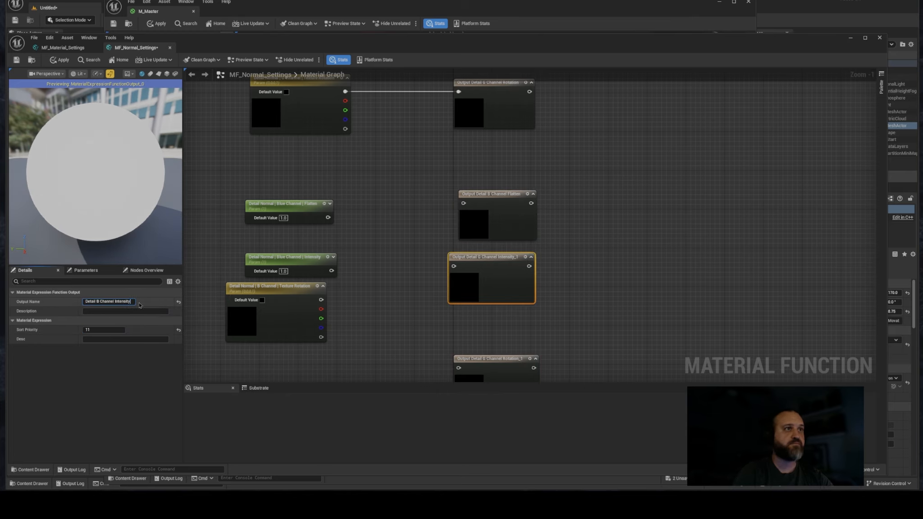
right_click_drag(460, 351, 456, 305)
left_click(459, 312)
left_click(100, 302)
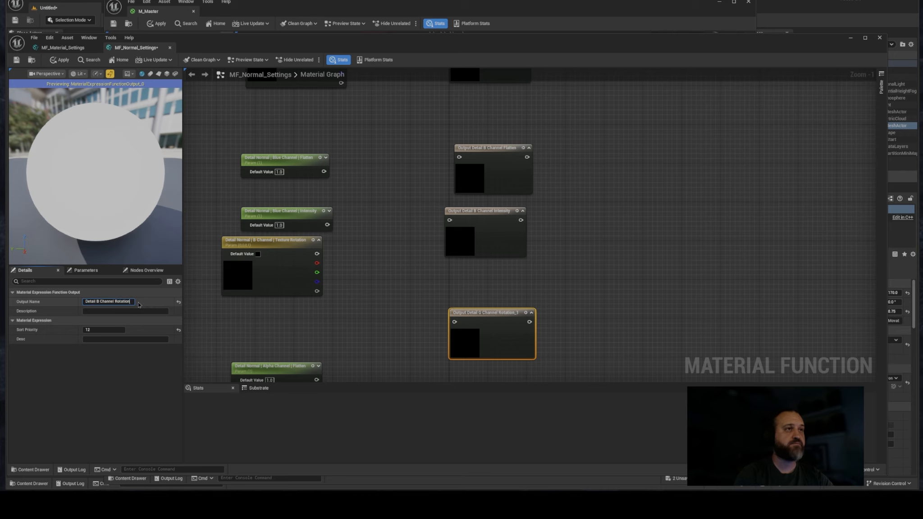
left_click(396, 199)
- Connect the blue channel Flatten, Intensity and Texture Rotation parameters to their matching outputs
right_click_drag(396, 199, 396, 261)
left_click_drag(325, 234, 460, 220)
left_click_drag(328, 287, 450, 282)
left_click_drag(318, 317, 456, 335)
- Duplicate the three blue channel outputs and place the copies beside the alpha channel parameters
scroll(456, 336, "down", 2)
right_click_drag(455, 335, 425, 201)
key("ctrl+v")
left_click_drag(482, 243, 460, 274)
- Renumber the sort priorities of the three copied outputs in sequence, starting with 13 for the Flatten copy
left_click(453, 227)
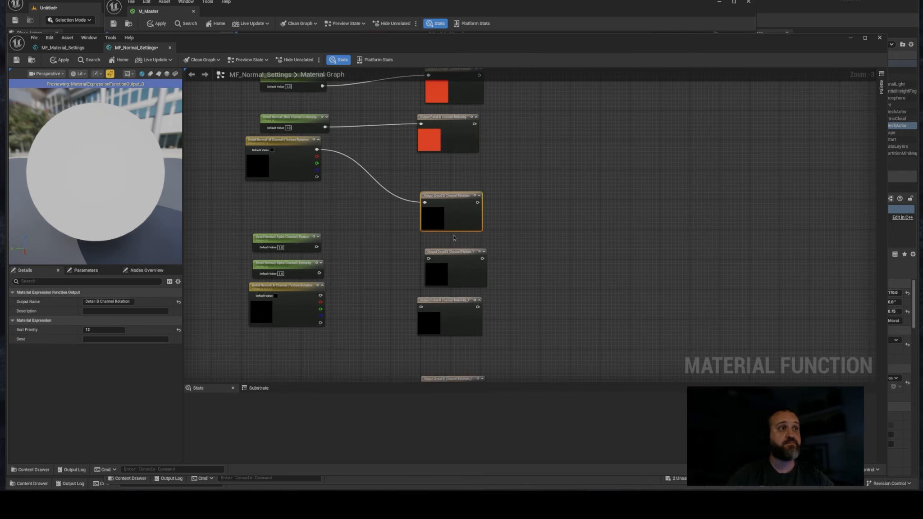
left_click(455, 267)
left_click(106, 330)
type("13")
left_click(450, 316)
left_click(113, 329)
right_click_drag(413, 272, 393, 241)
left_click(424, 322)
left_click(115, 330)
- Connect the alpha channel Flatten, Intensity and Texture Rotation parameters to the three copied outputs
left_click_drag(293, 224, 405, 236)
left_click_drag(296, 250, 398, 285)
left_click_drag(297, 273, 402, 363)
right_click_drag(435, 374, 463, 310)
left_click(466, 349)
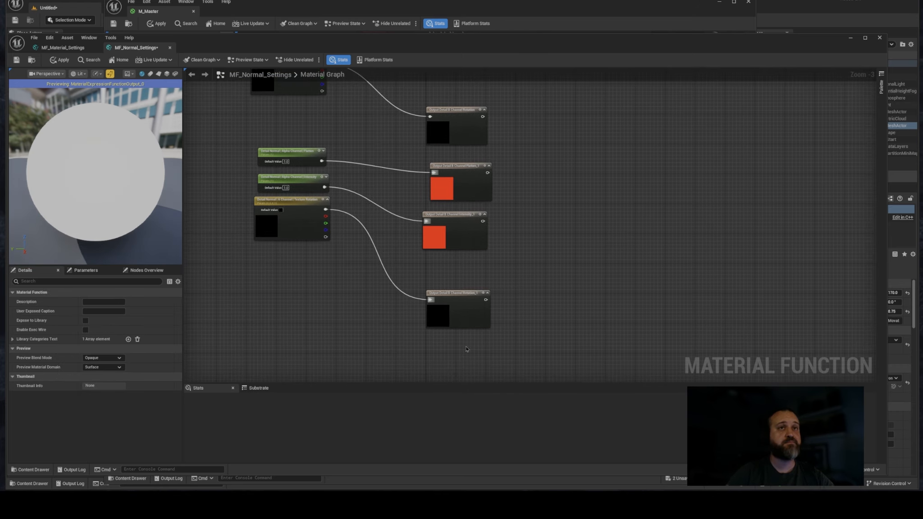
- Move the alpha channel Intensity and Texture Rotation parameters level with their outputs and straighten the connections of the alpha channel rows
left_click_drag(296, 215, 325, 305)
left_click(446, 297, "shift")
left_click(447, 218)
left_click(298, 179, "shift")
key("q")
left_click_drag(297, 179, 305, 229)
left_click_drag(250, 201, 486, 166)
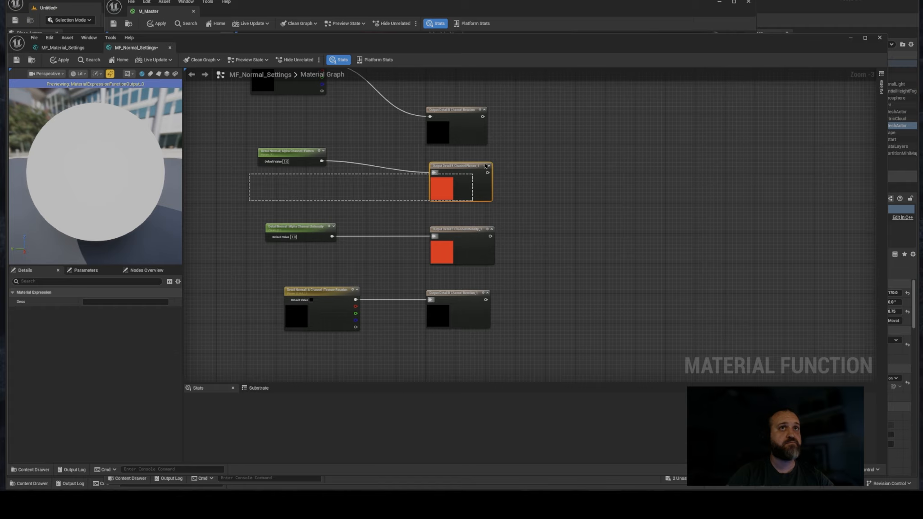
key("q")
right_click_drag(496, 149, 507, 258)
left_click_drag(543, 249, 329, 192)
key("q")
right_click_drag(405, 194, 391, 245)
left_click_drag(259, 173, 520, 149)
- Left-align the function's parameter nodes in a single column
scroll(394, 231, "down", 6)
left_click_drag(361, 92, 417, 360)
key("shift+a")
left_click(454, 233)
scroll(433, 221, "up", 5)
right_click_drag(500, 168, 549, 321)
scroll(559, 284, "down", 2)
right_click_drag(556, 278, 520, 231)
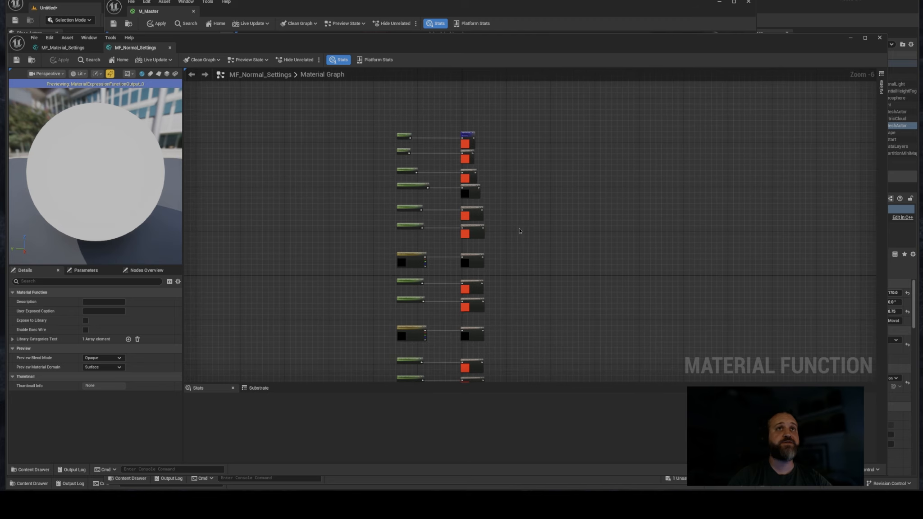
- Close MF_Normal_Settings, bring the M_Master material forward and move its window aside to uncover the Content Browser
left_click(170, 48)
left_click_drag(190, 41, 483, 82)
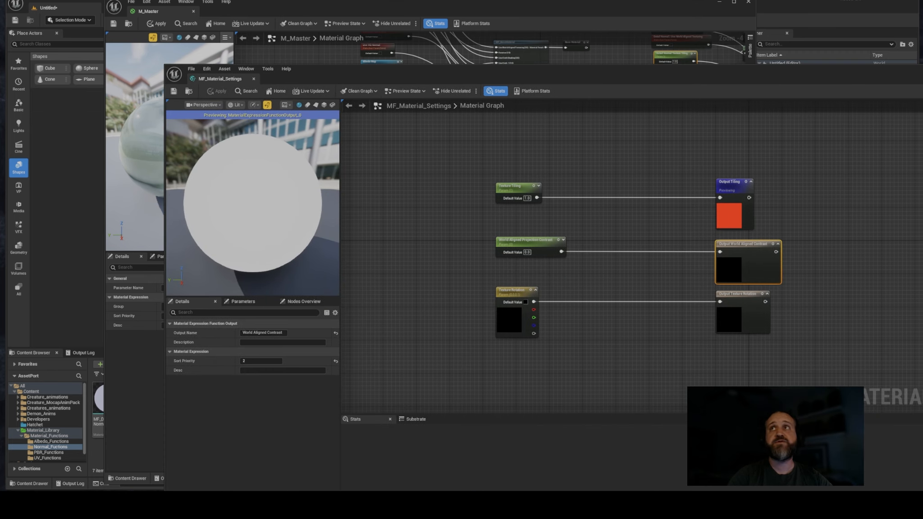
left_click(495, 12)
mouse_move(331, 138)
right_mouse_down()
mouse_move(360, 119)
mouse_move(351, 149)
mouse_move(326, 133)
right_mouse_up()
left_click_drag(365, 9, 649, 23)
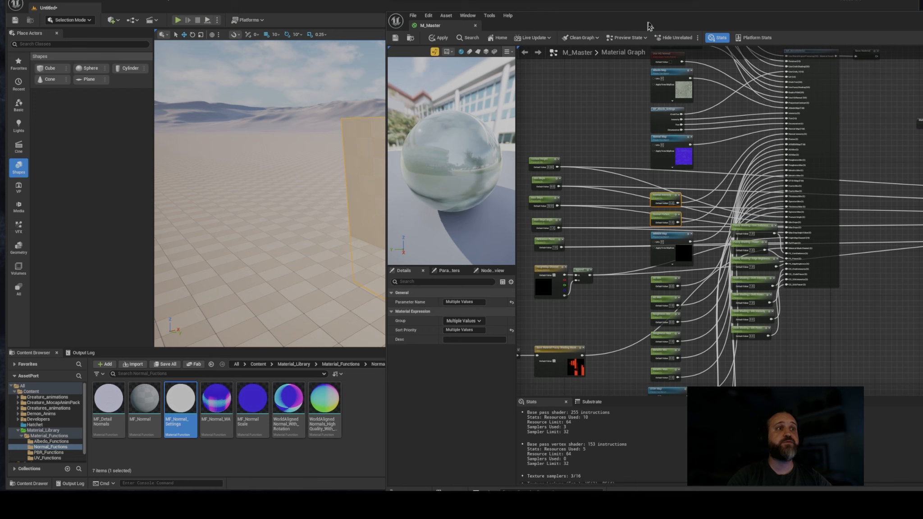
- Add the MF_Normal_Settings function to the M_Master graph and place its node beside the Normal Intensity and Normal Flatten parameters
mouse_move(184, 404)
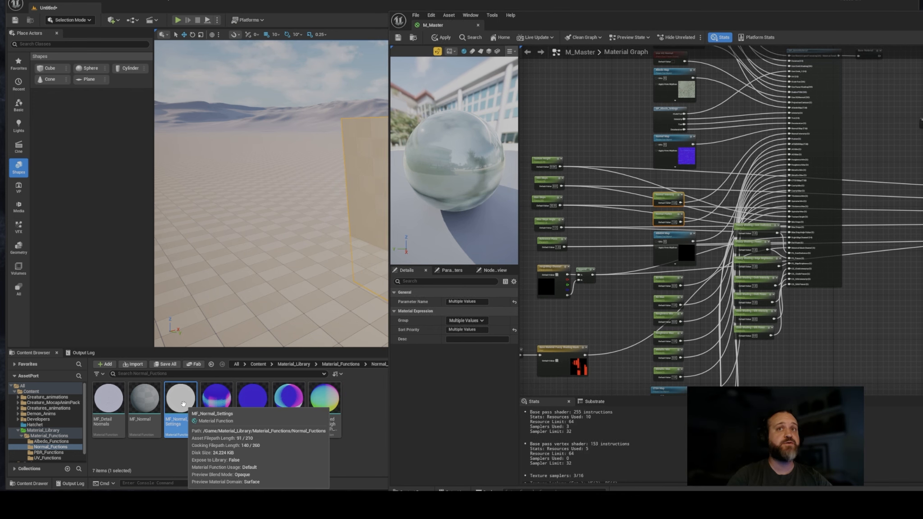
left_click_drag(183, 404, 603, 190)
right_click_drag(678, 116, 689, 144)
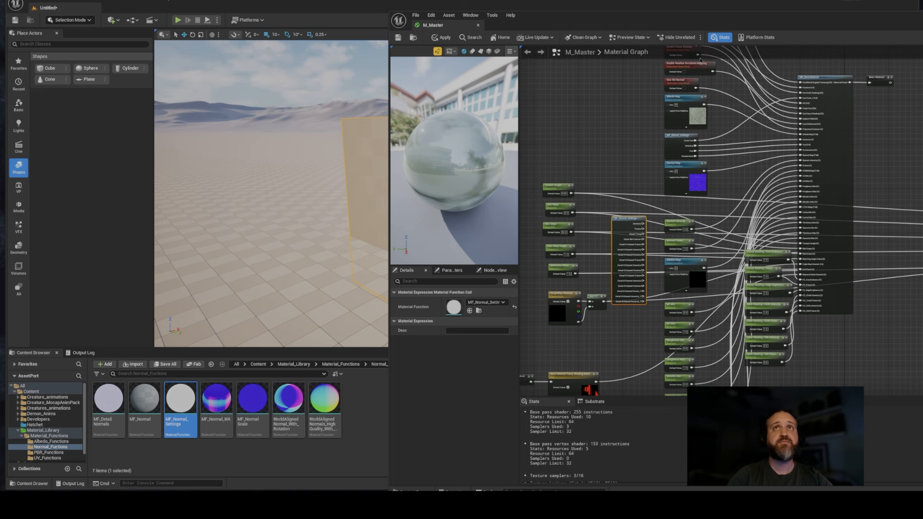
left_click_drag(713, 18, 442, 1)
right_click_drag(377, 173, 439, 190)
scroll(360, 152, "up", 3)
scroll(360, 152, "up", 1)
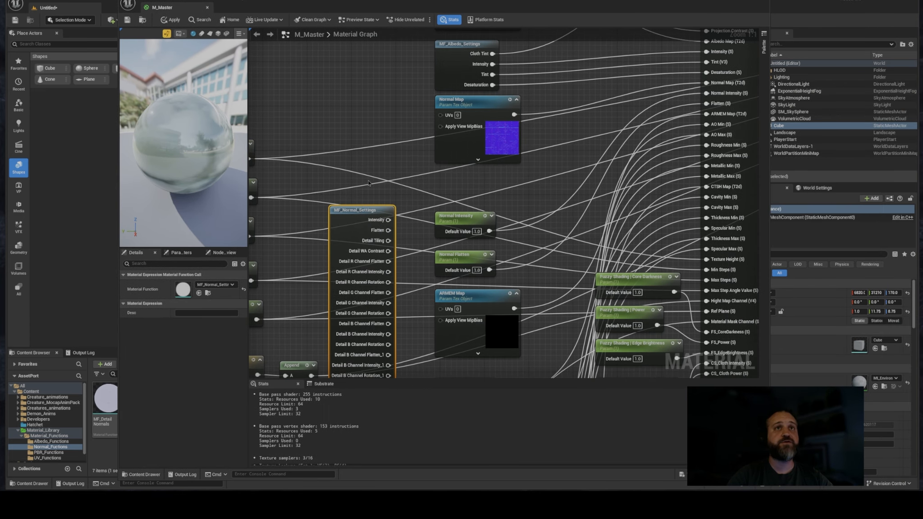
left_click_drag(369, 218, 375, 167)
right_click_drag(404, 177, 350, 184)
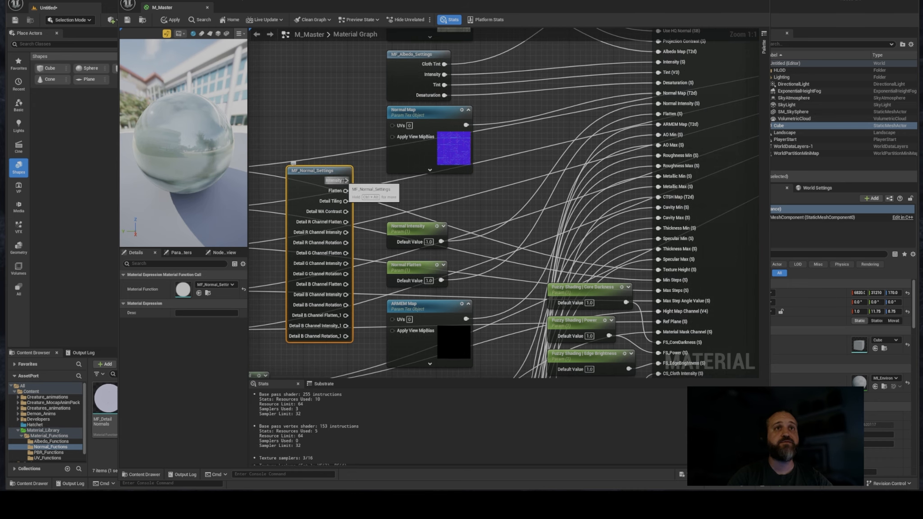
- Connect the Intensity and Flatten outputs of MF_Normal_Settings to the main function's Normal Intensity and Flatten inputs
left_click_drag(416, 232, 405, 215)
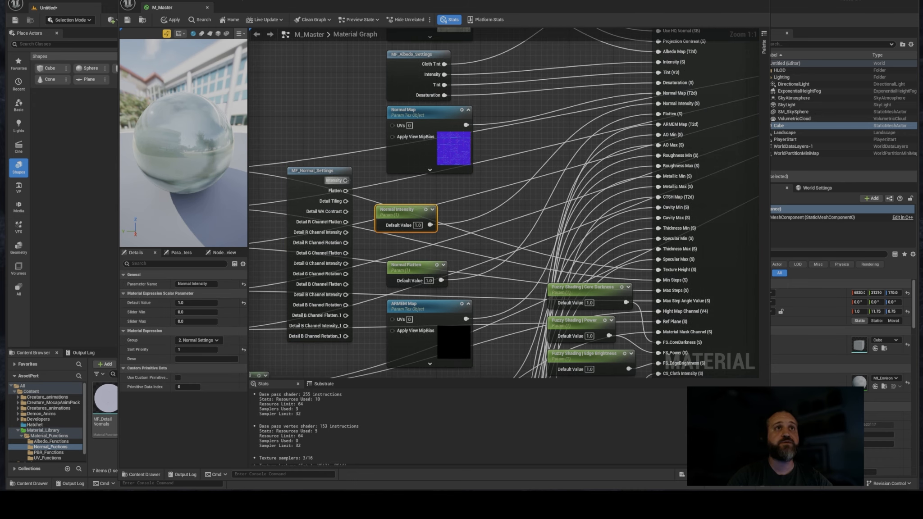
left_click_drag(346, 181, 658, 105)
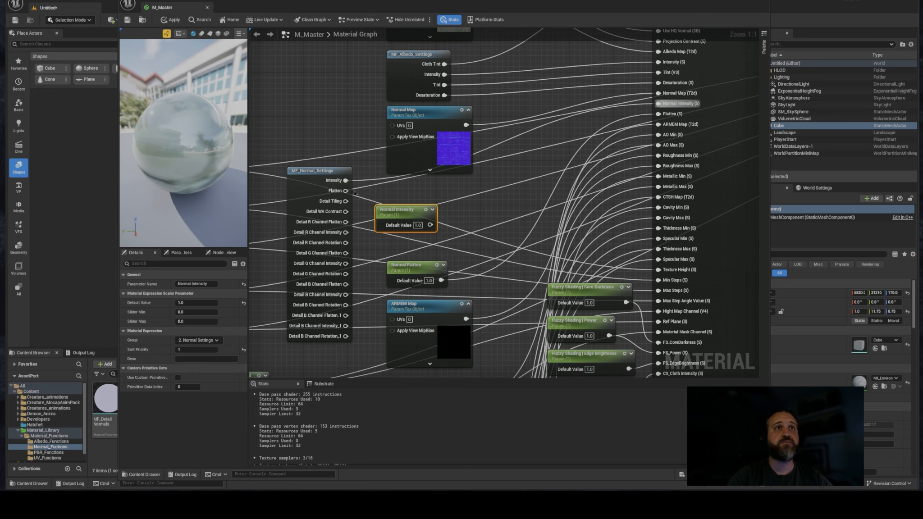
left_click_drag(345, 191, 658, 117)
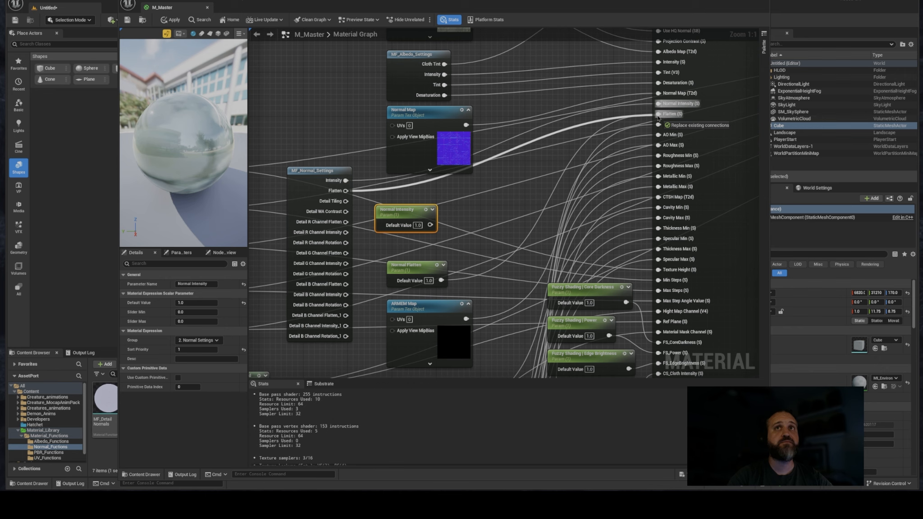
- Delete the Normal Intensity and Normal Flatten parameters and place the MF_Normal_Settings node next to the Normal Map
left_click_drag(425, 281, 425, 280)
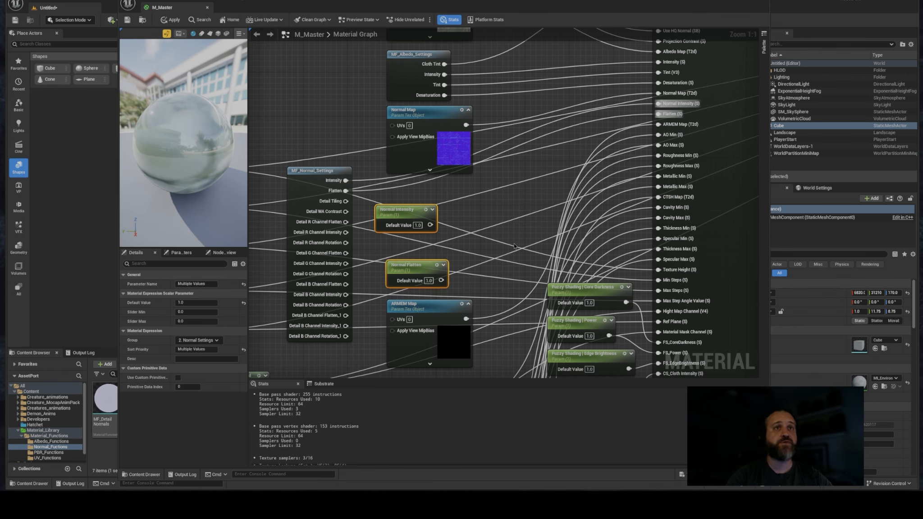
key("Delete")
left_click_drag(315, 170, 514, 113)
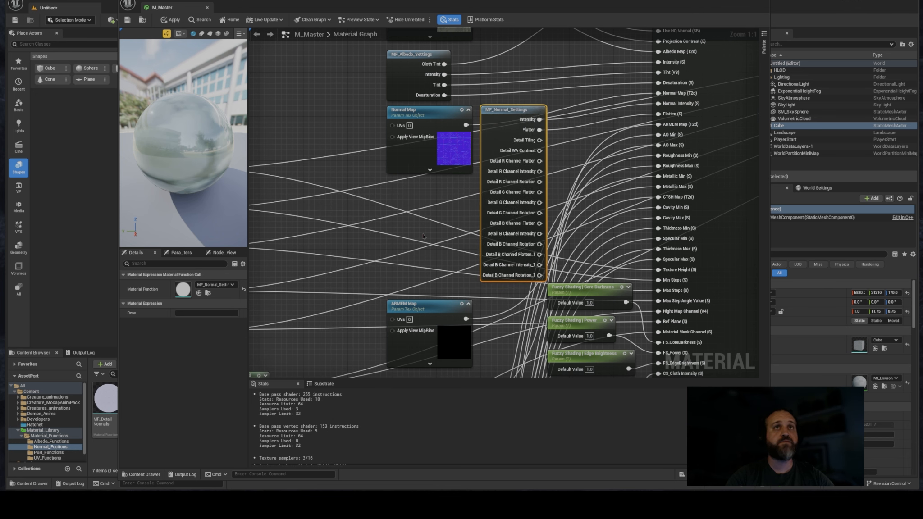
right_click_drag(423, 236, 339, 249)
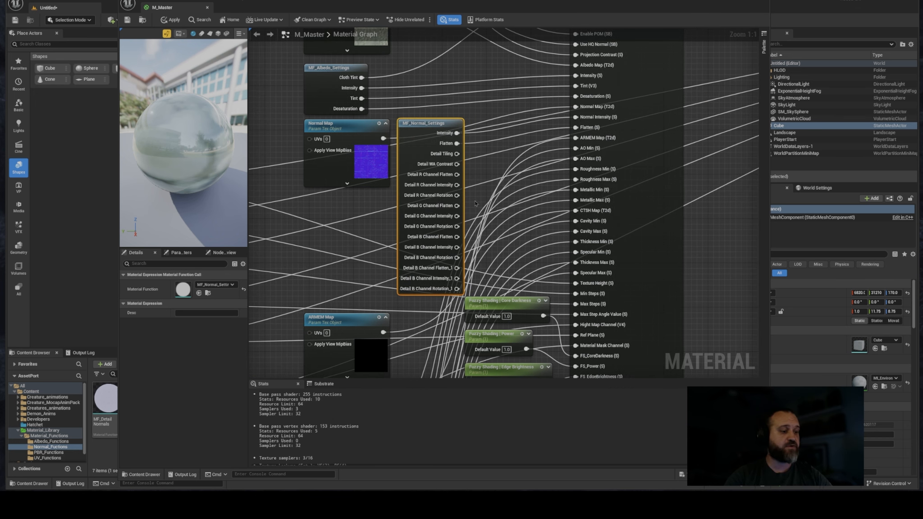
- Save the M_Master material
left_click(18, 22)
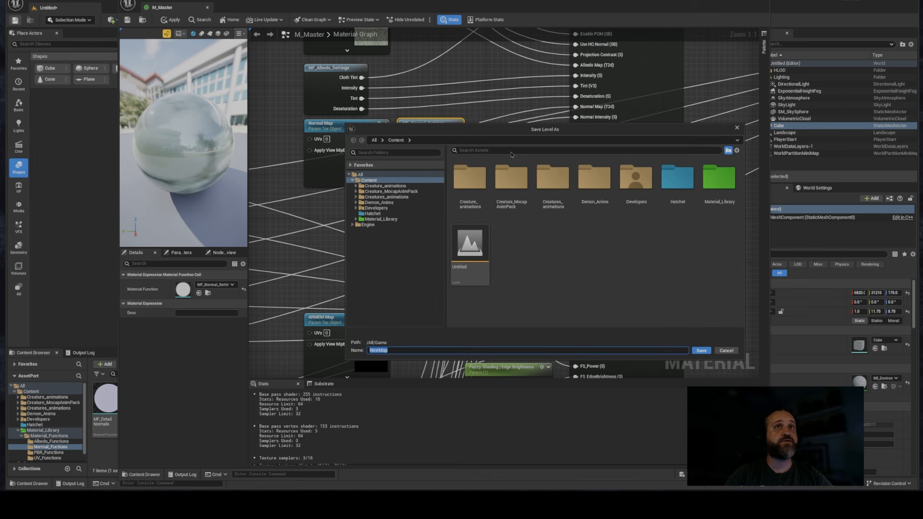
left_click(722, 349)
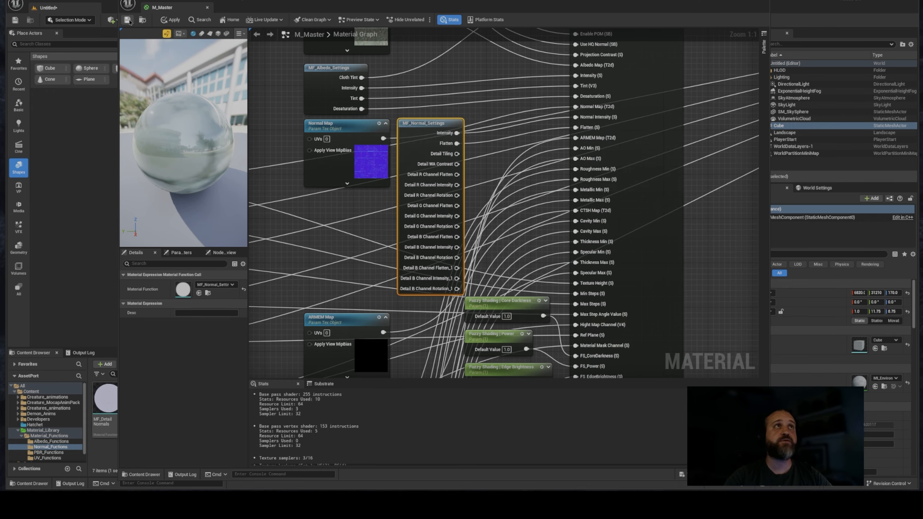
left_click(128, 21)
- Paste a copy of the MF_Normal_Settings node in the detail normal section, between its parameters and the MF_DetailNormals node
right_click_drag(491, 151, 251, 234)
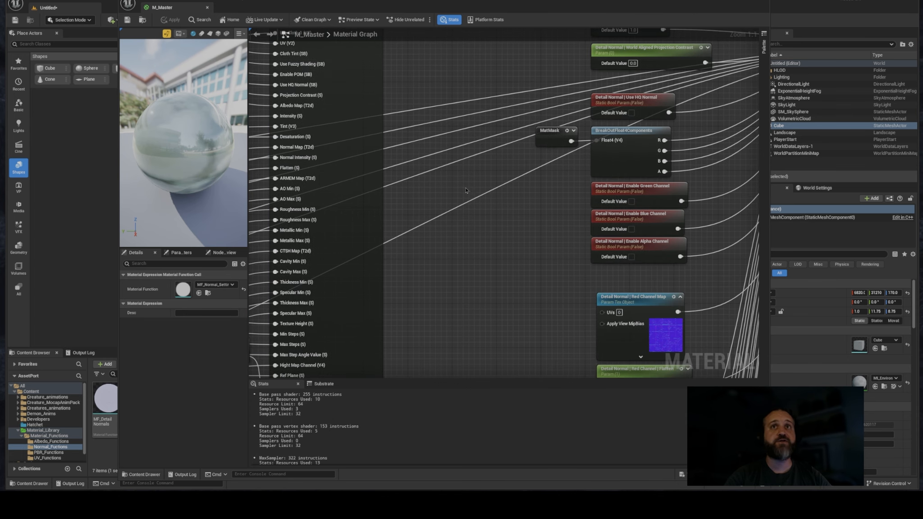
right_click_drag(499, 195, 385, 202)
scroll(406, 195, "down", 1)
right_click_drag(555, 172, 405, 202)
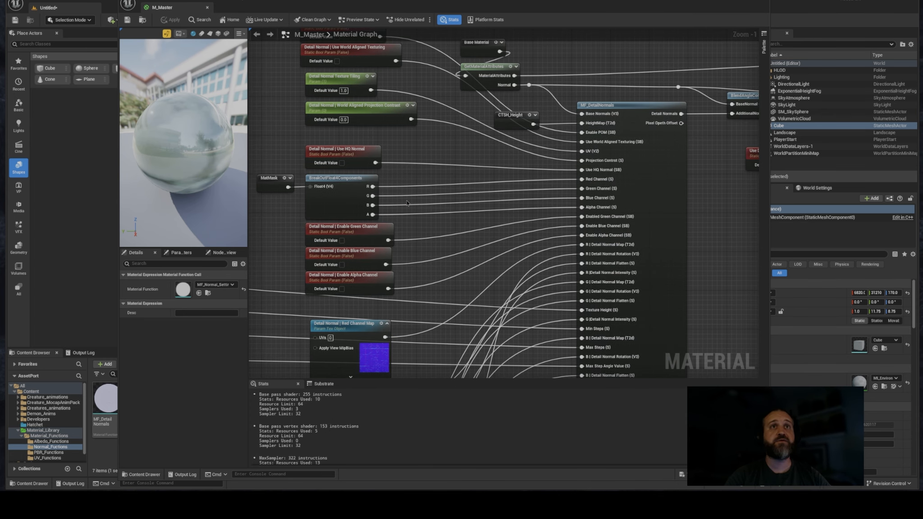
key("ctrl+v")
left_click_drag(429, 204, 433, 181)
right_click_drag(440, 165, 436, 203)
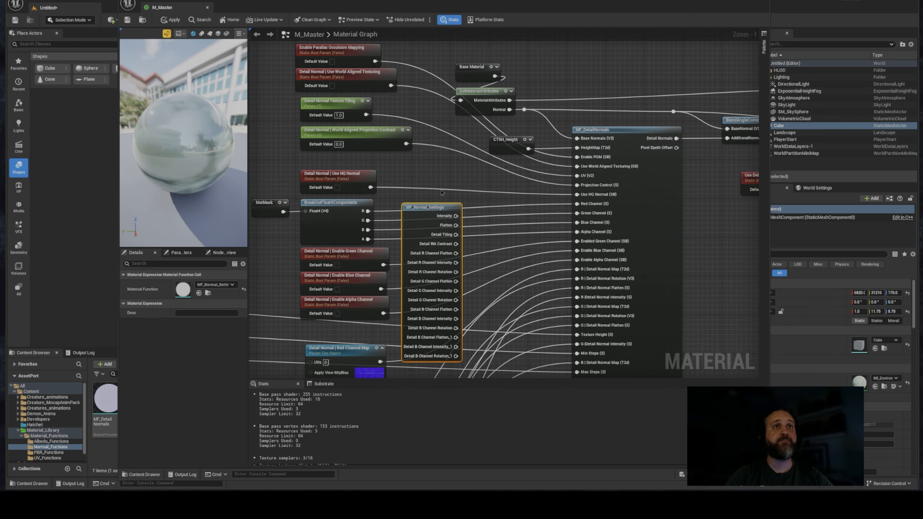
left_click_drag(439, 208, 449, 188)
right_click_drag(369, 67, 386, 84)
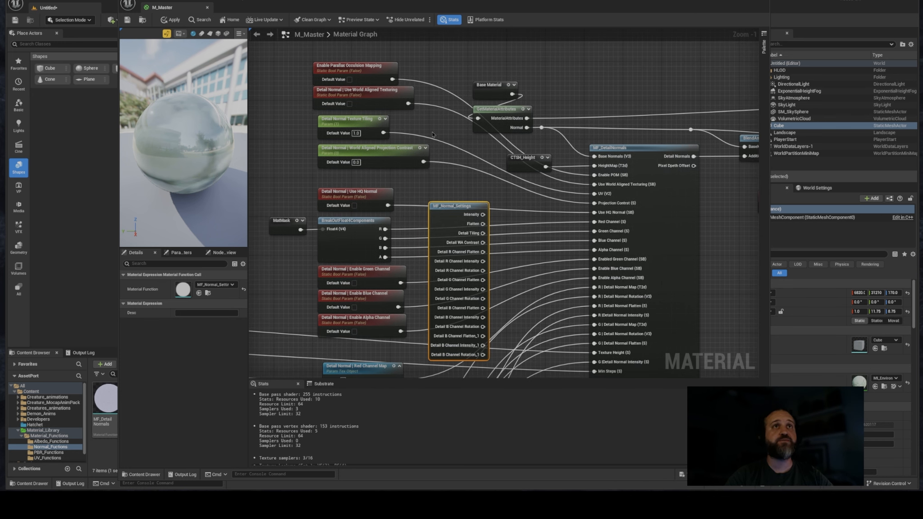
- Connect Detail Tiling to the UV input and Detail WA Contrast to the Projection Control input of MF_DetailNormals
scroll(497, 210, "up", 1)
right_click_drag(497, 211, 499, 243)
right_click_drag(466, 207, 426, 135)
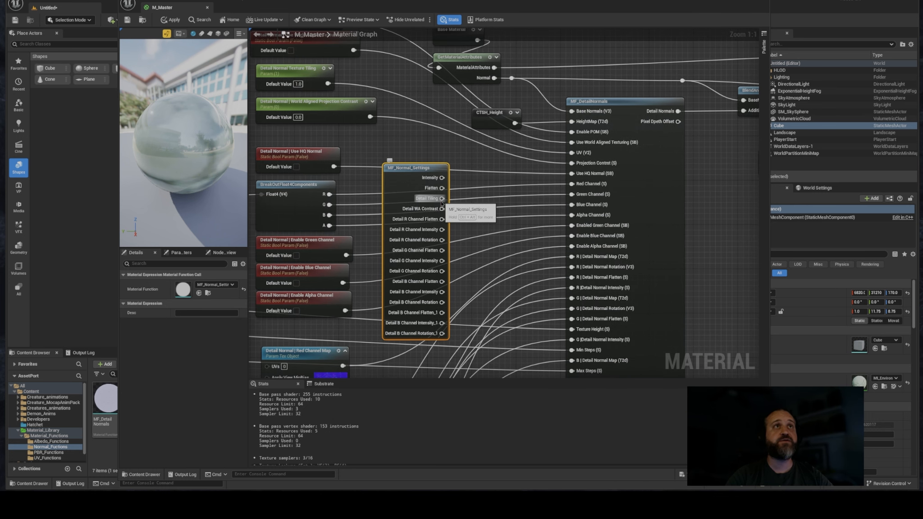
left_click_drag(442, 198, 572, 152)
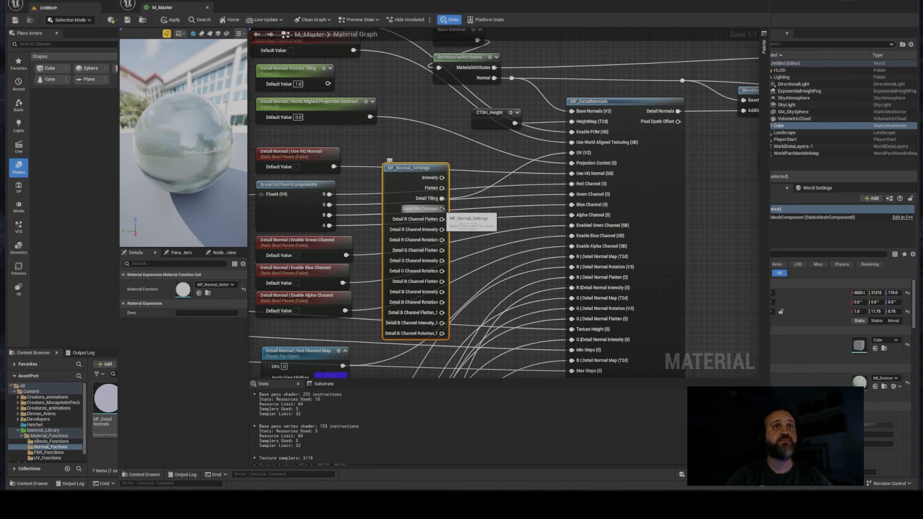
right_click_drag(464, 222, 496, 110)
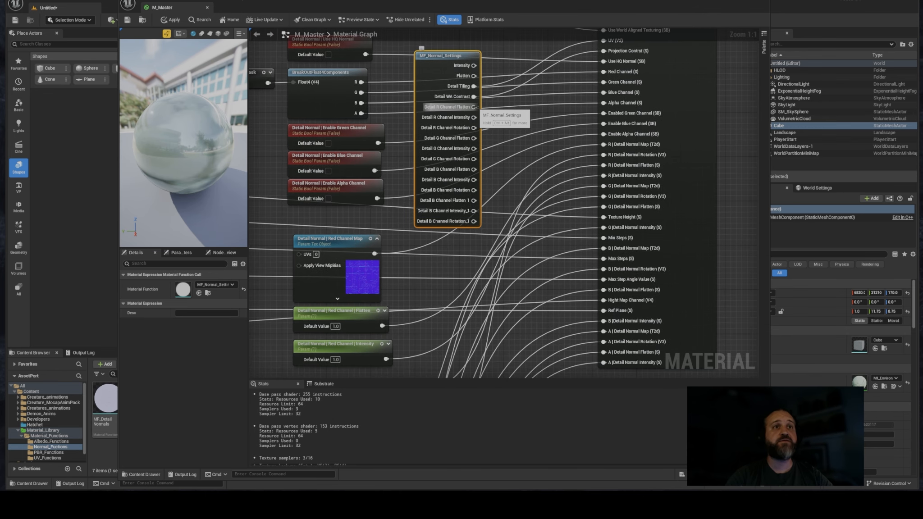
- Connect the red, green and blue channel outputs of MF_Normal_Settings to the Flatten, Intensity and Rotation inputs of MF_DetailNormals
left_click_drag(474, 107, 443, 302)
left_click_drag(599, 169, 604, 165)
left_click_drag(474, 138, 602, 207)
left_click_drag(474, 148, 604, 176)
left_click_drag(474, 159, 604, 290)
left_click_drag(474, 179, 555, 280)
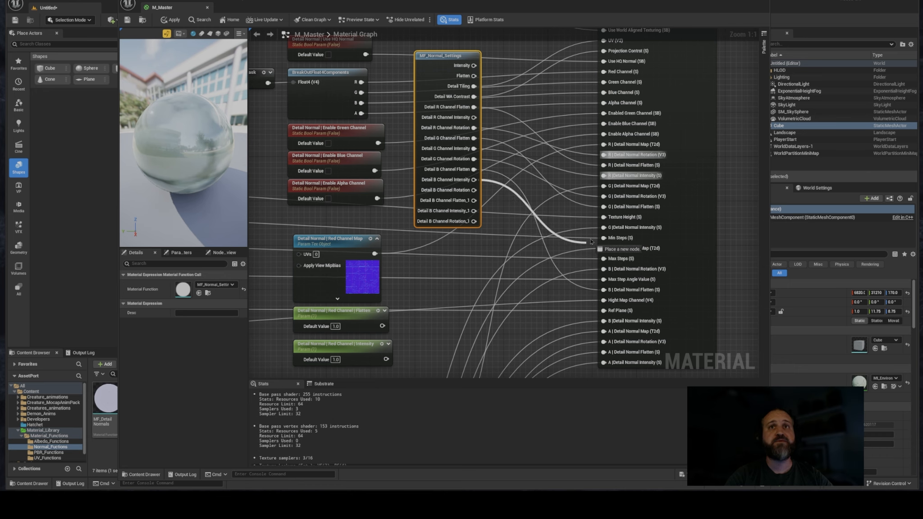
left_click_drag(591, 243, 604, 227)
left_click_drag(473, 190, 551, 298)
left_click(532, 266)
- Open the MF_Normal_Settings function and rename the alpha channel Flatten output to Detail A Channel Flatten
double_click(452, 60)
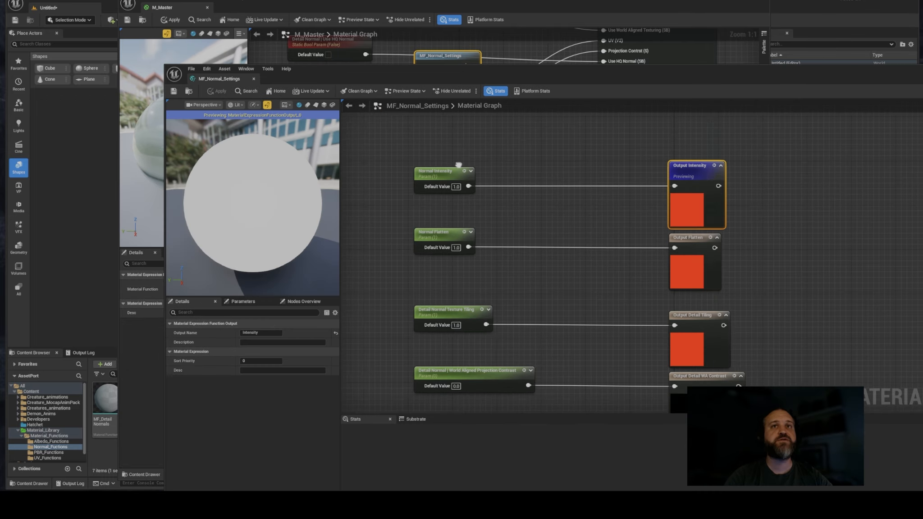
scroll(587, 284, "down", 1)
right_click_drag(653, 249, 538, 214)
left_click(649, 244)
left_click(256, 333)
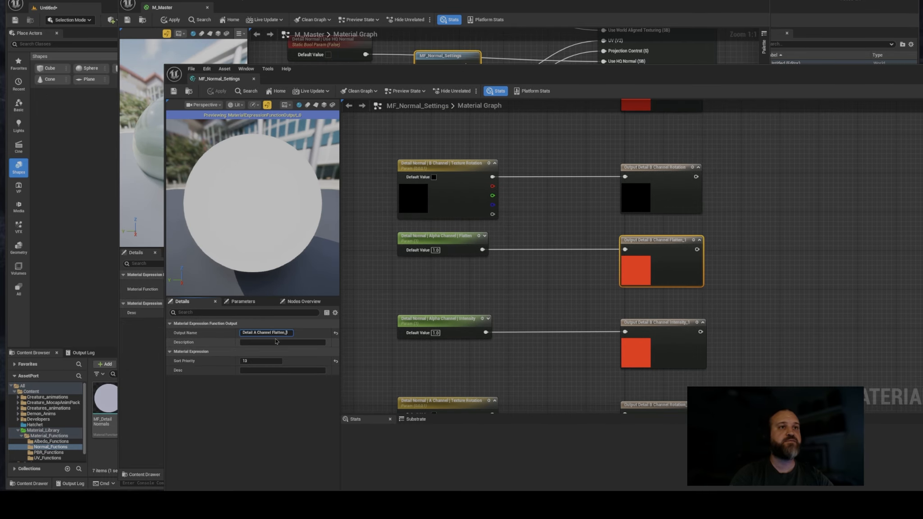
key("Delete")
key("BackSpace")
left_click(455, 322)
- Rename the other two alpha channel outputs to Detail A Channel Intensity and Detail A Channel Rotation
right_click_drag(649, 324, 536, 271)
left_click(537, 270)
left_click(257, 333)
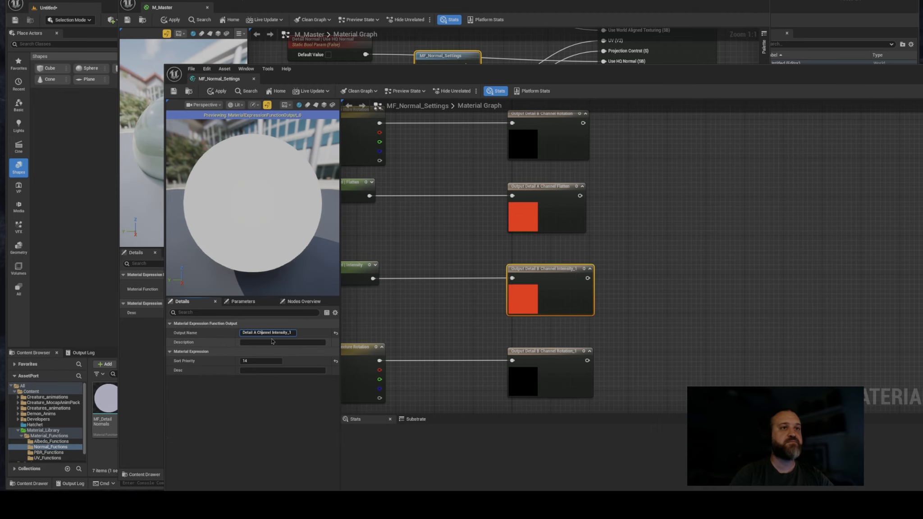
right_click_drag(540, 352, 654, 251)
left_click(654, 251)
left_click(255, 332)
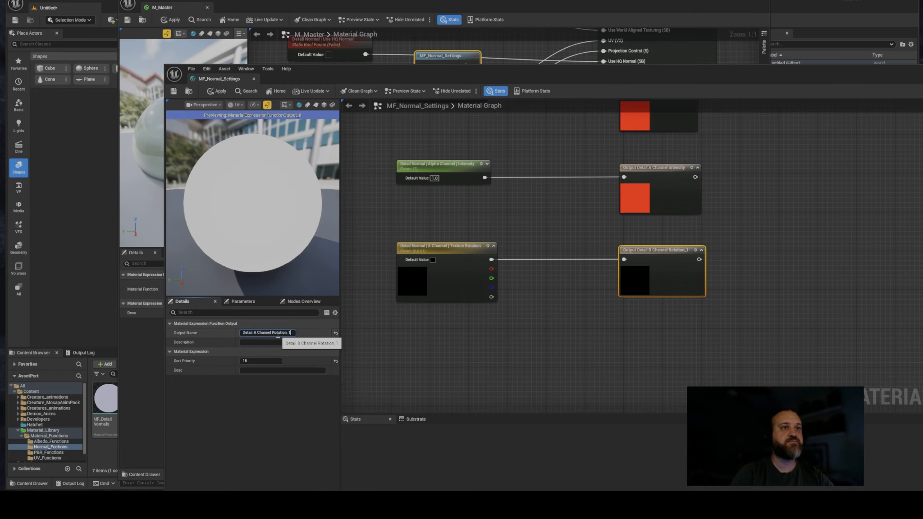
key("BackSpace")
key("BackSpace")
key("Return")
- Return to the M_Master graph and connect the alpha channel outputs of MF_Normal_Settings to the matching A inputs of MF_DetailNormals
left_click_drag(316, 72, 922, 95)
right_click_drag(510, 154, 468, 199)
right_click(408, 103)
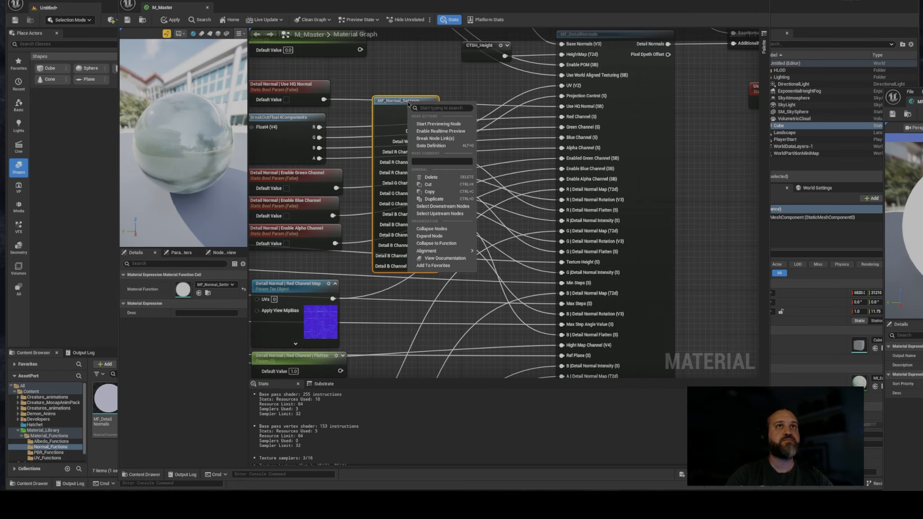
left_click(518, 154)
right_click_drag(518, 154, 474, 120)
left_click_drag(389, 211, 498, 309)
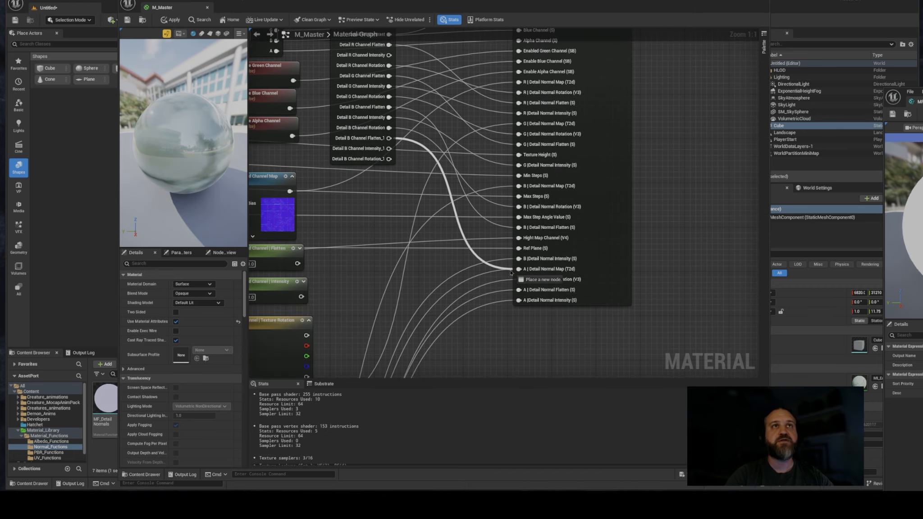
left_click_drag(511, 272, 514, 276)
right_click_drag(514, 276, 512, 293)
left_click_drag(388, 154, 518, 319)
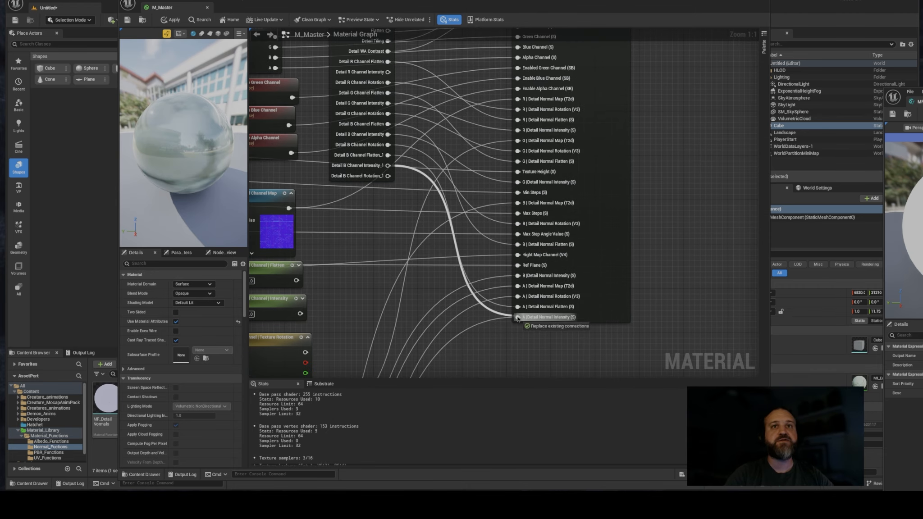
- Delete the replaced per-channel Flatten, Intensity and Texture Rotation parameters around the detail normal channel maps
scroll(498, 318, "down", 2)
right_click_drag(498, 317, 622, 211)
left_click_drag(379, 179, 509, 249)
key("Delete")
right_click_drag(509, 249, 500, 77)
left_click_drag(469, 178, 353, 250)
key("Delete")
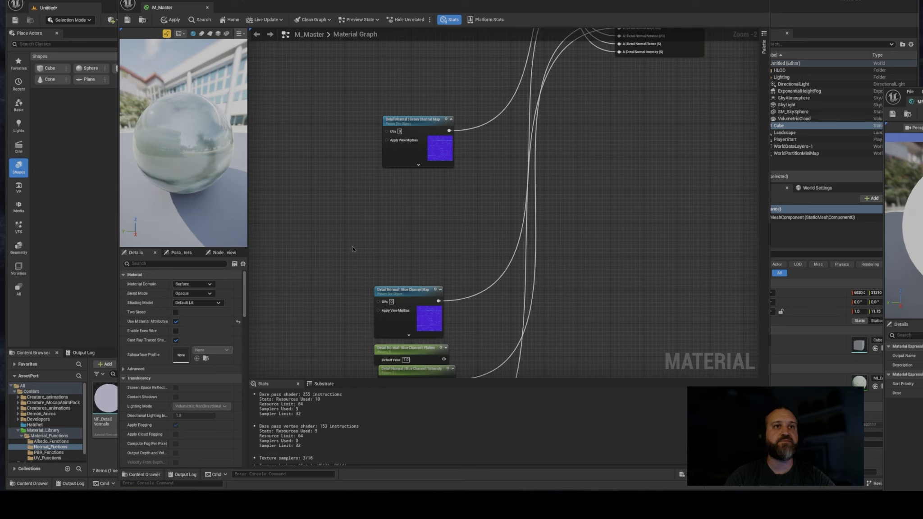
right_click_drag(353, 249, 339, 74)
left_click_drag(450, 178, 315, 225)
key("Delete")
- Delete the Detail Normal Texture Tiling and World Aligned Projection Contrast parameters
right_click_drag(521, 162, 524, 377)
left_click_drag(341, 144, 407, 108)
key("Delete")
right_click_drag(407, 108, 438, 161)
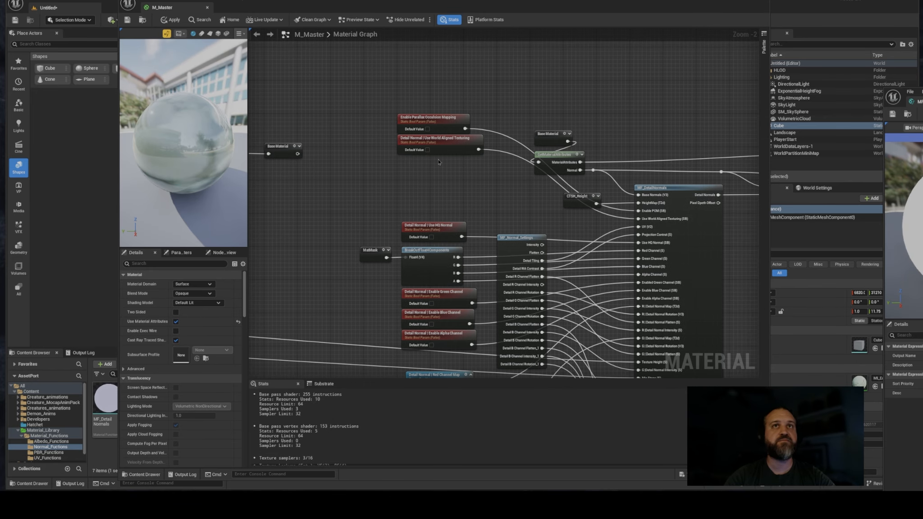
- Move the parallax and world-aligned switches down towards Use HQ Normal, and stack the green channel map beneath the red one
left_click_drag(438, 162, 417, 122)
left_click_drag(418, 122, 422, 185)
right_click_drag(438, 374, 450, 86)
left_click_drag(451, 91, 446, 73)
left_click_drag(450, 252, 450, 151)
right_click_drag(449, 152, 452, 281)
left_click_drag(452, 281, 459, 255)
- Move the blue and alpha channel maps up to complete the stack beneath the green channel map
right_click_drag(459, 255, 456, 74)
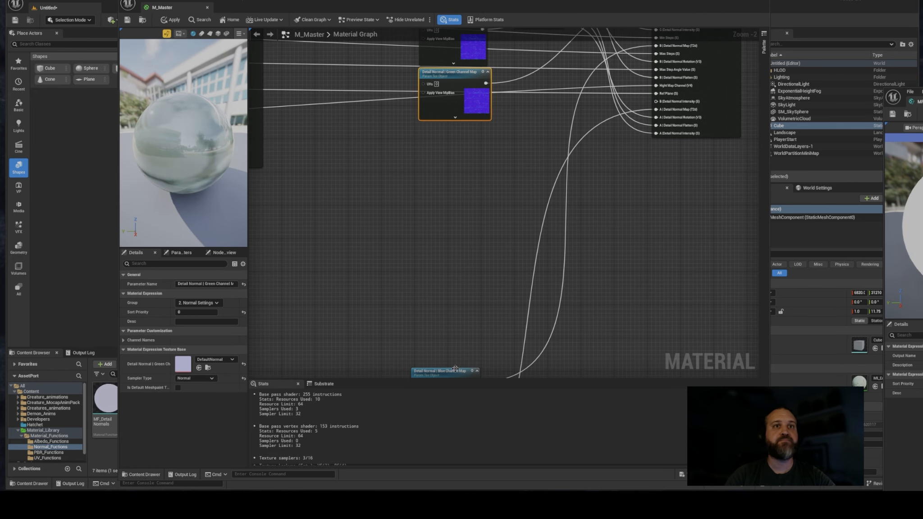
left_click_drag(455, 369, 463, 124)
right_click_drag(455, 289, 433, 92)
left_click_drag(445, 370, 445, 52)
right_click_drag(445, 52, 443, 338)
left_click_drag(443, 338, 425, 278)
left_click(289, 341)
scroll(288, 340, "down", 3)
right_click_drag(288, 341, 447, 286)
scroll(388, 212, "up", 2)
right_click_drag(261, 212, 439, 243)
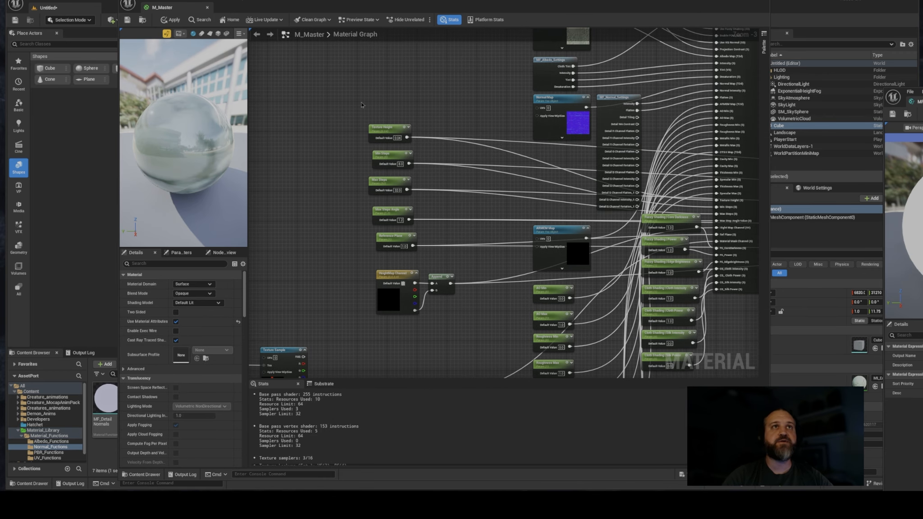
- Create a material function named POM_Settings in the Material_Functions folder
left_click_drag(456, 4, 922, 36)
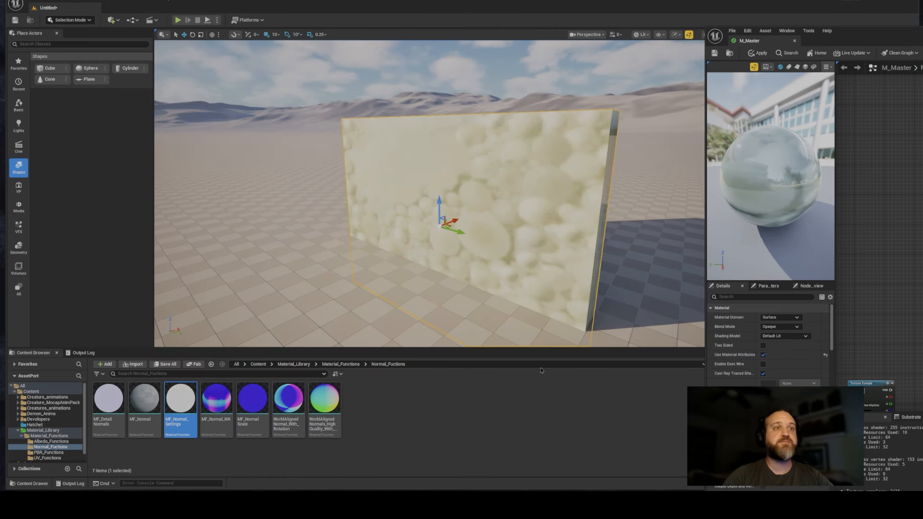
left_click(44, 437)
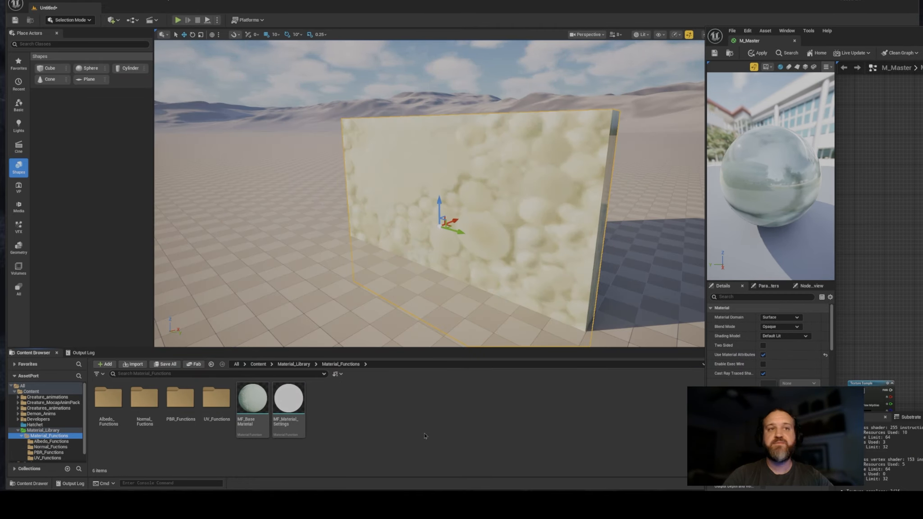
right_click(325, 423)
mouse_move(344, 344)
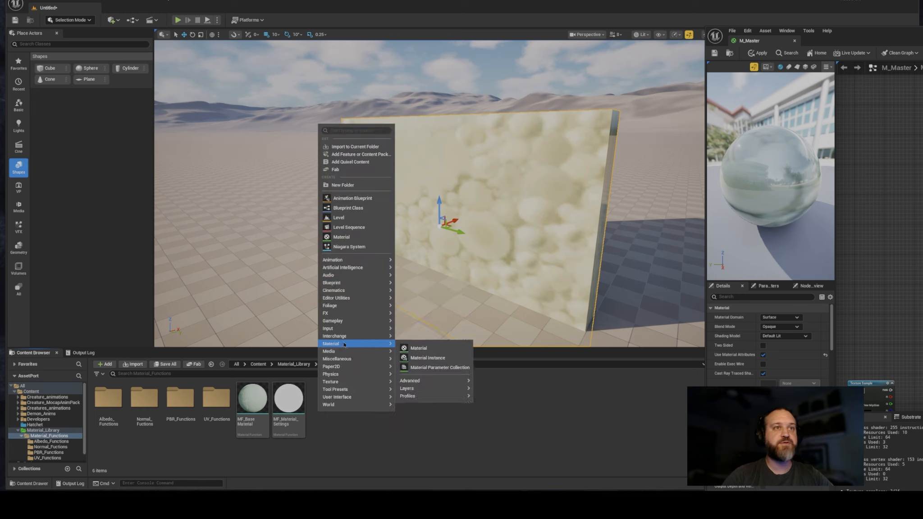
mouse_move(430, 383)
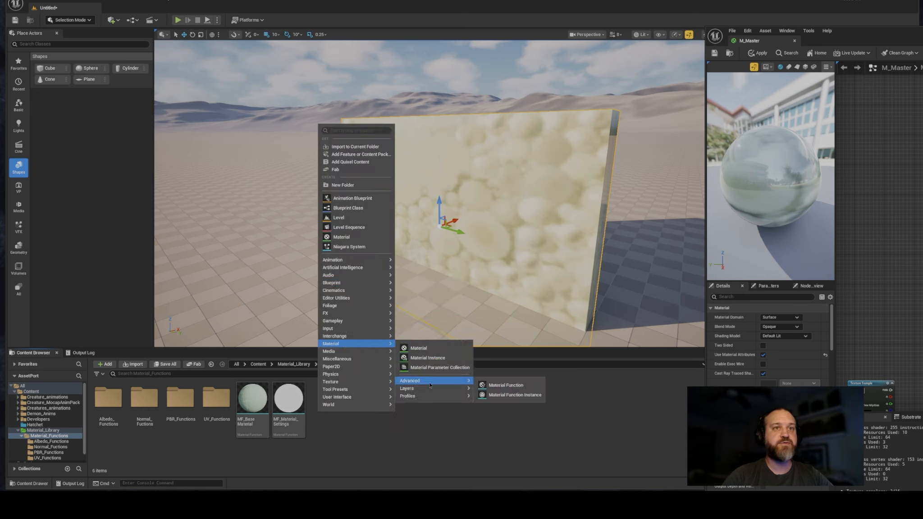
left_click(524, 390)
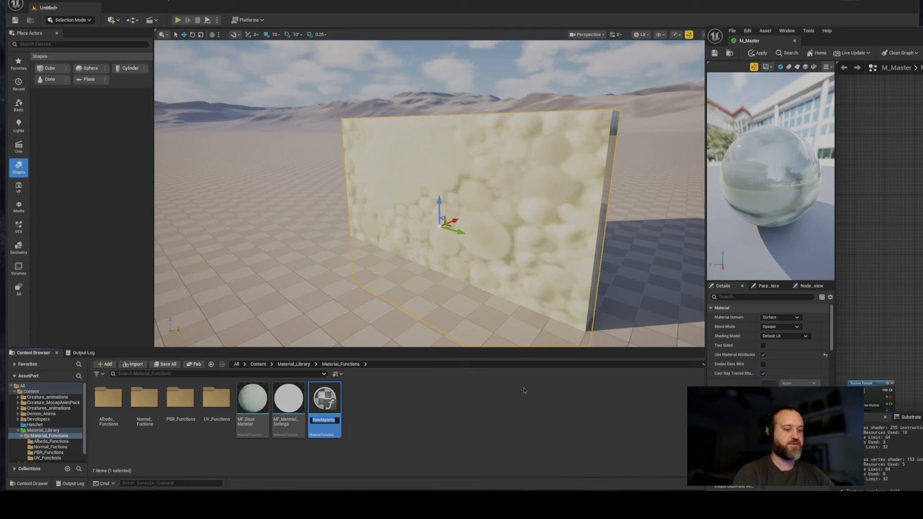
type("POM_Settings")
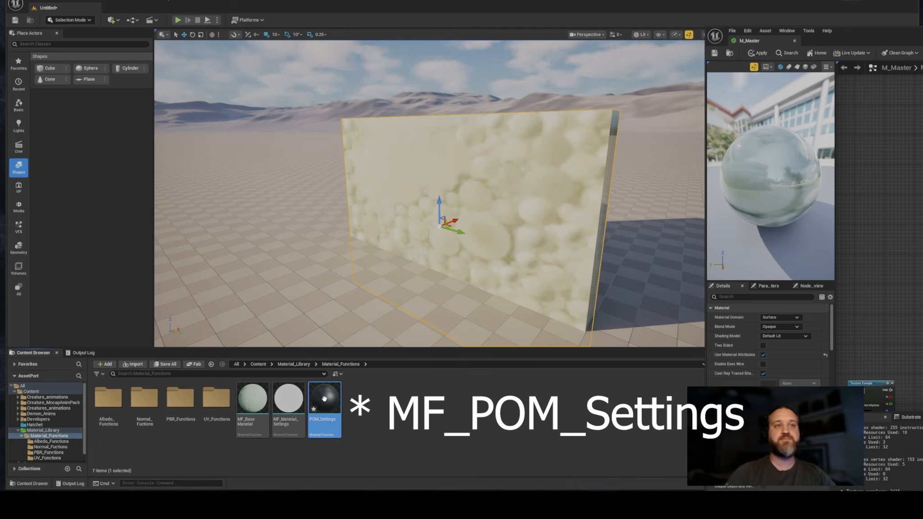
- Open POM_Settings and copy the parallax parameters, from Texture Height to HeightMap Channel with its Append node, into it from M_Master
double_click(325, 398)
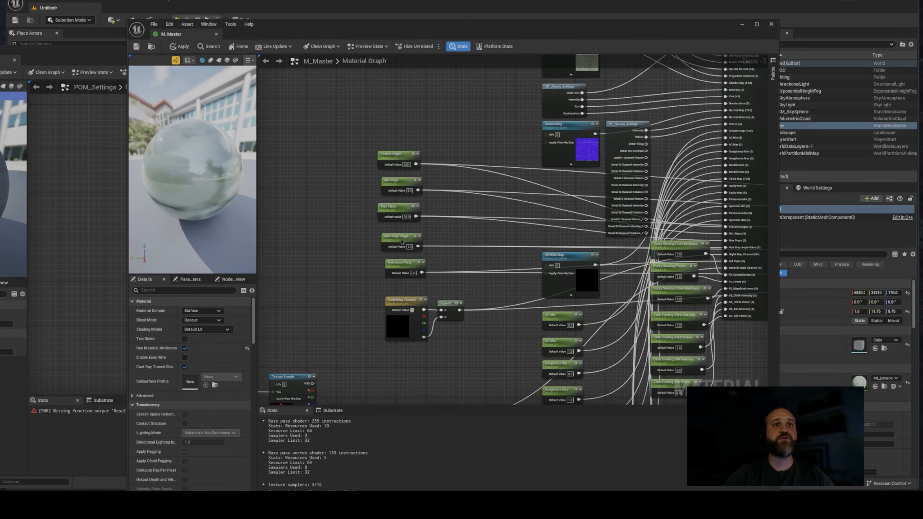
left_click_drag(332, 123, 474, 356)
right_click_drag(477, 241, 451, 260)
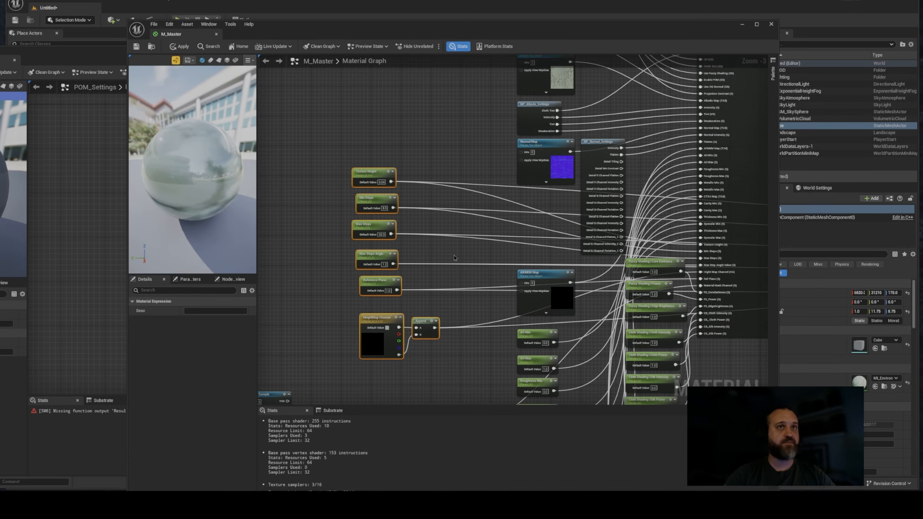
scroll(454, 256, "down", 1)
scroll(455, 341, "up", 1)
right_click_drag(456, 341, 529, 311)
left_click_drag(277, 28, 824, 65)
right_click_drag(205, 213, 265, 202)
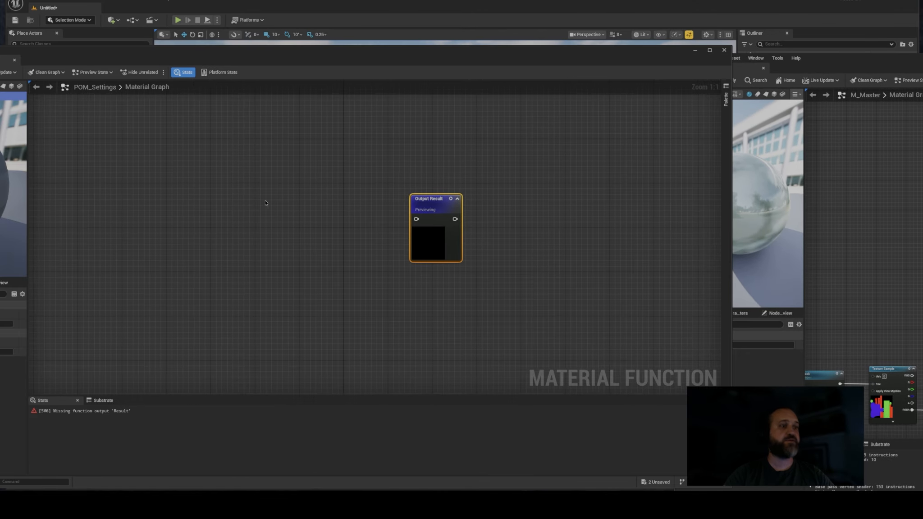
key("ctrl+v")
right_click_drag(341, 181, 307, 265)
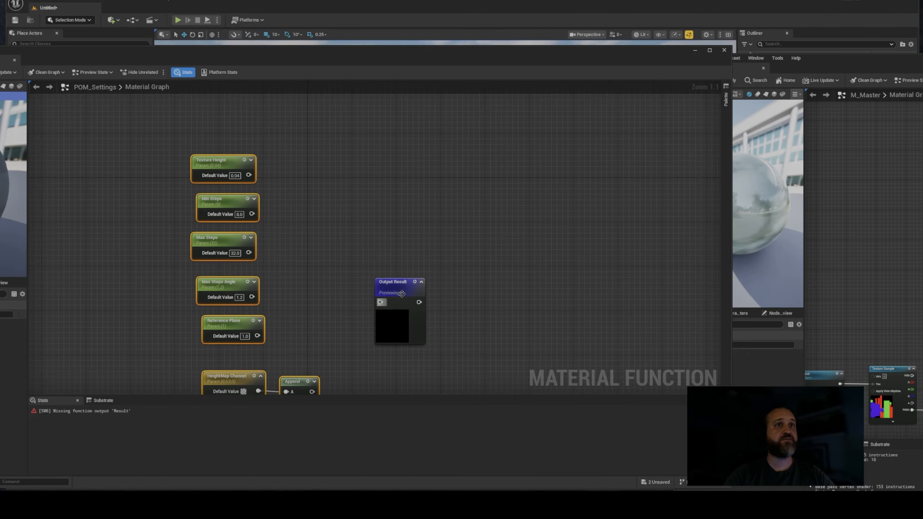
- Place the Output Result node beside the parameters and duplicate it into a column of five outputs
left_click_drag(402, 286, 424, 153)
left_click(325, 188)
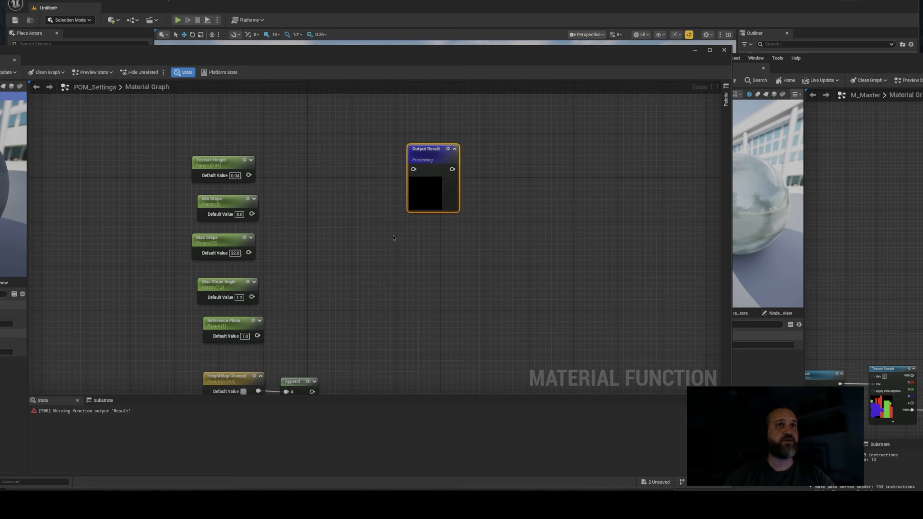
key("ctrl+d")
left_click_drag(446, 244, 425, 223)
right_click_drag(422, 300, 420, 215)
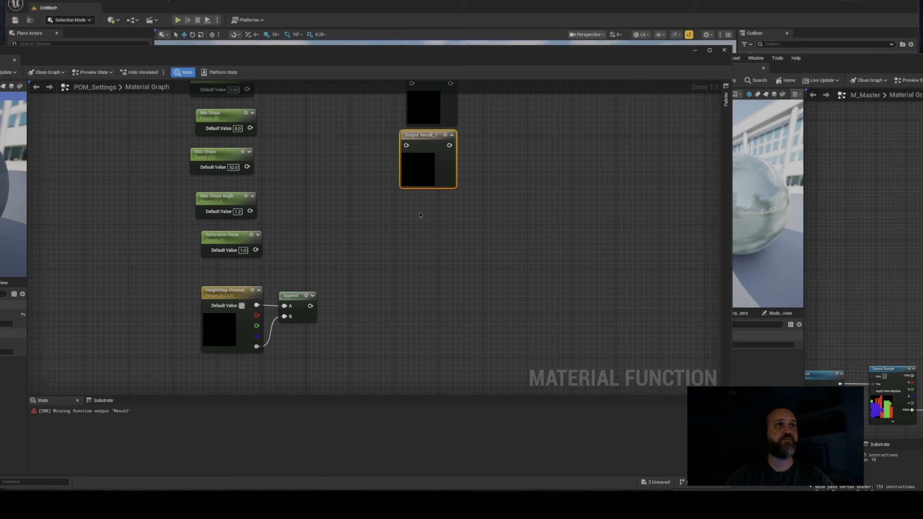
key("ctrl+d")
right_click_drag(309, 152, 340, 250)
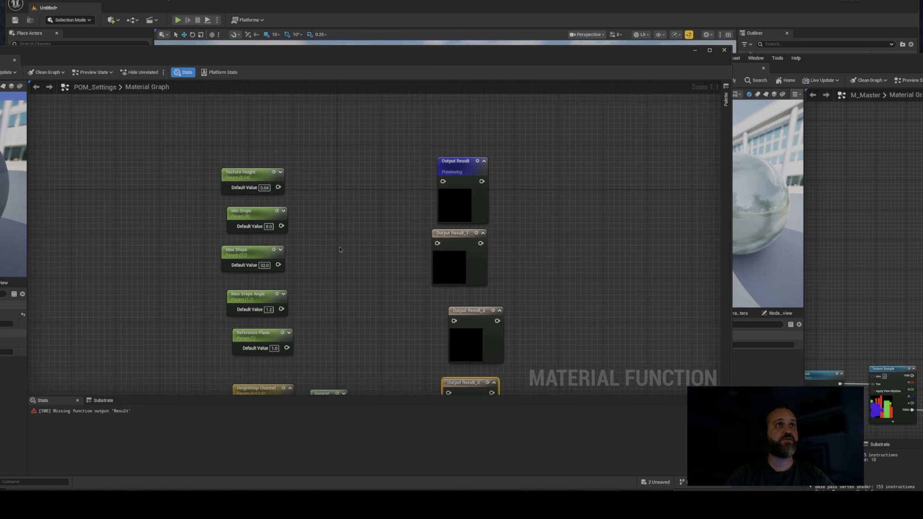
right_click_drag(349, 338, 333, 150)
scroll(432, 252, "down", 2)
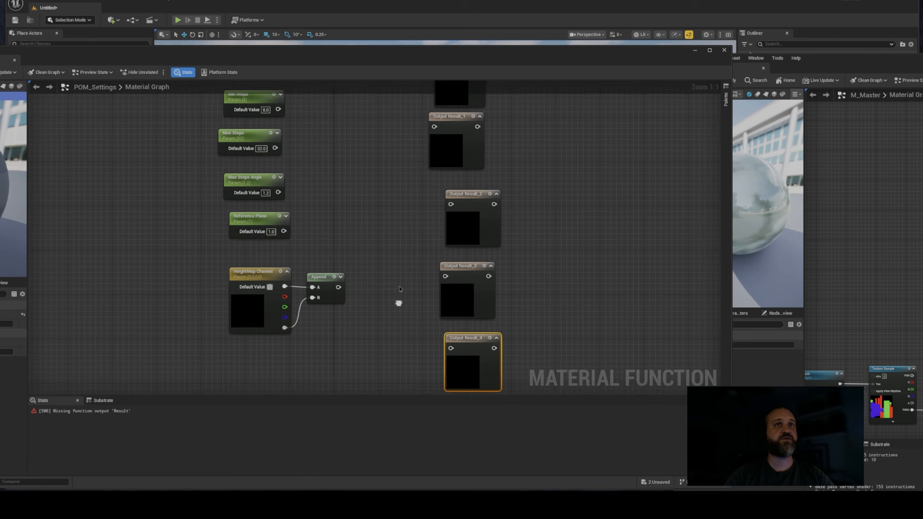
- Connect Texture Height to the first output and name the first three outputs Height, Min Steps and Max Steps
left_click_drag(319, 198, 443, 193)
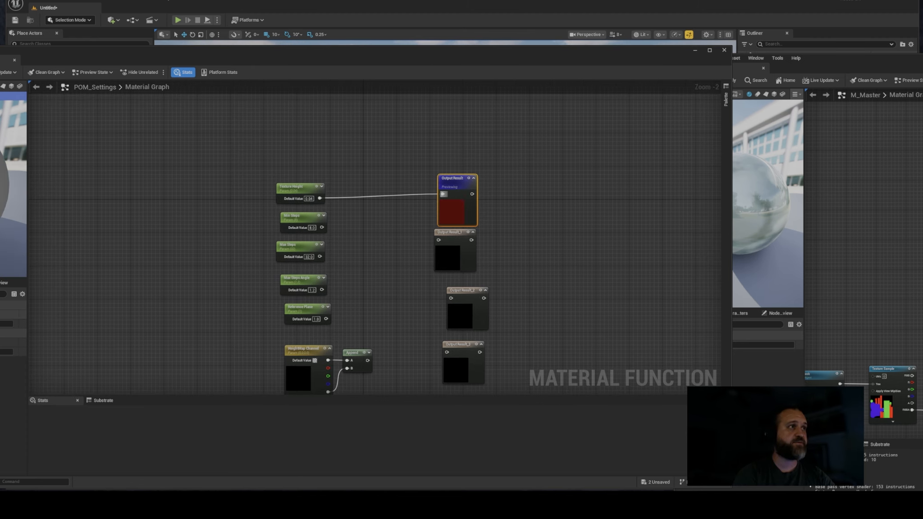
key("Return")
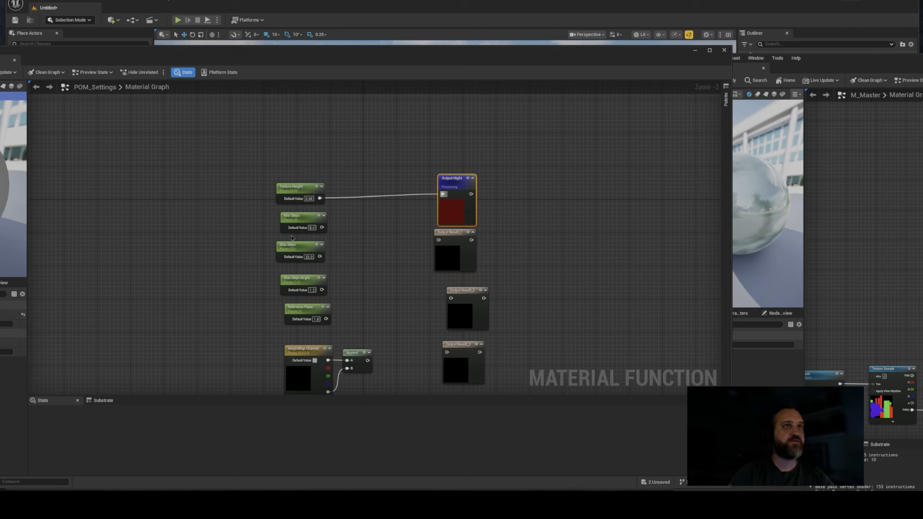
left_click(444, 255)
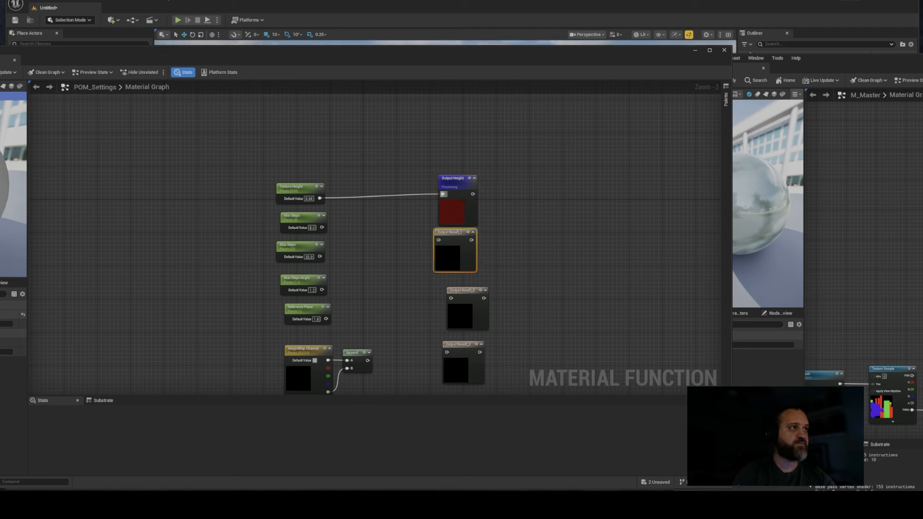
key("Return")
left_click(460, 294)
type("Max Steps")
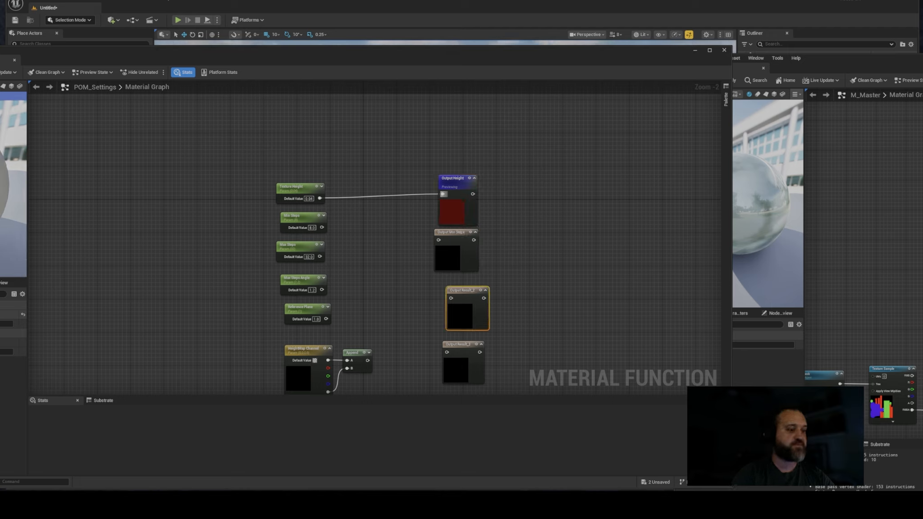
key("Return")
- Name the next outputs Max Step Angle and Reference Plane, and duplicate the last one beneath as Height Map Channel
left_click(453, 347)
right_click_drag(406, 341, 396, 322)
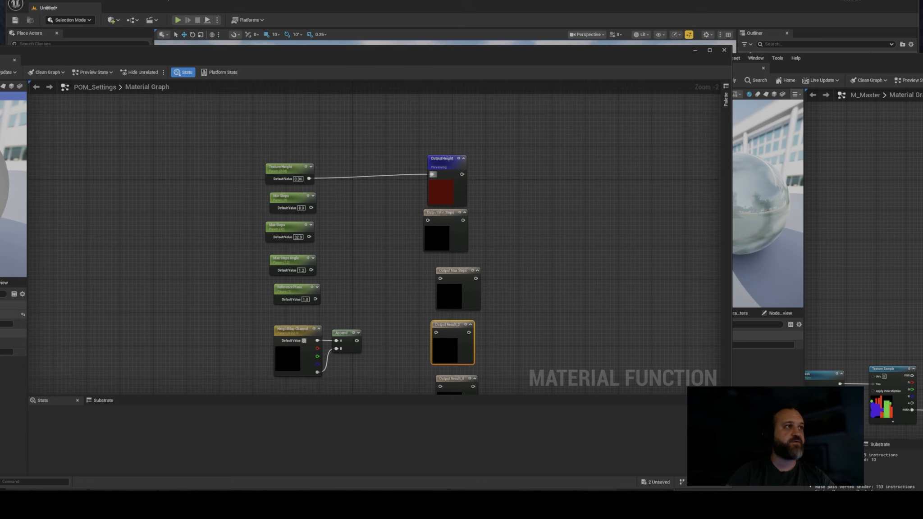
key("Return")
right_click_drag(402, 334, 386, 294)
left_click(442, 356)
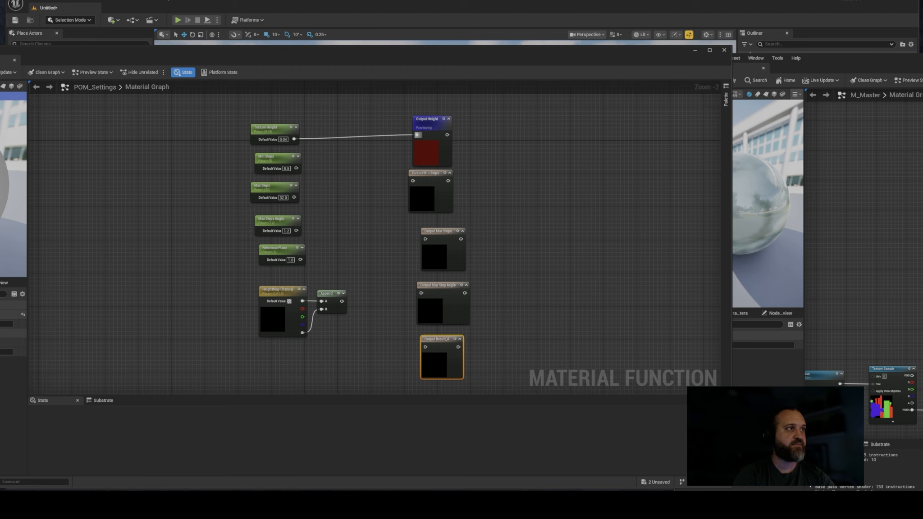
key("Return")
right_click_drag(503, 344, 453, 307)
key("ctrl+d")
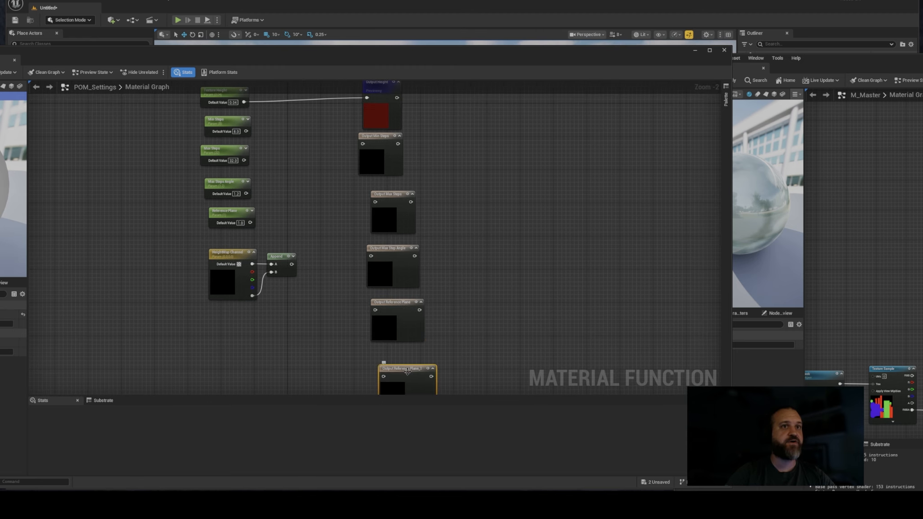
left_click_drag(407, 371, 400, 361)
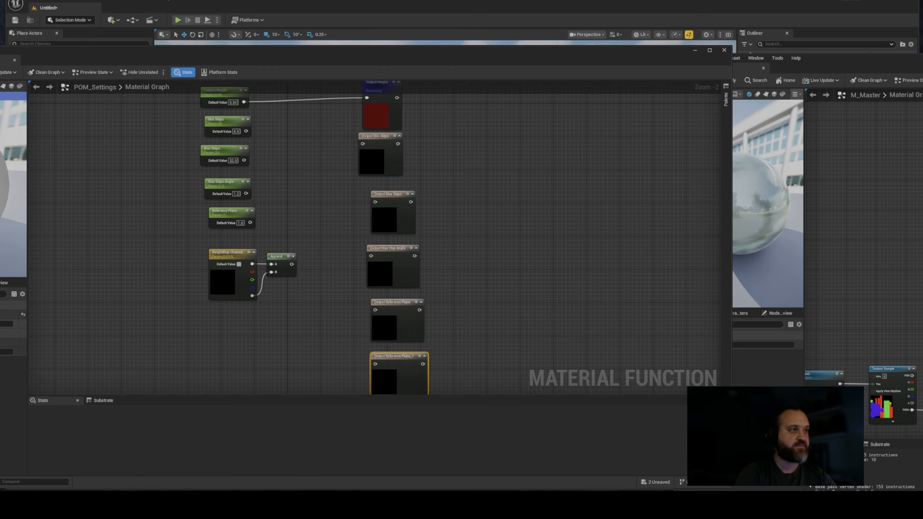
- Connect Min Steps, Max Steps, Max Steps Angle, Reference Plane and the HeightMap Channel's Append node to their matching outputs
right_click_drag(287, 203, 281, 243)
left_click_drag(240, 171, 356, 183)
left_click_drag(237, 200, 368, 241)
left_click_drag(240, 233, 365, 295)
left_click_drag(244, 263, 368, 350)
right_click_drag(316, 315, 282, 228)
left_click_drag(252, 217, 336, 316)
- Space out the parameter nodes vertically so that each sits level with its matching output node
left_click_drag(151, 268, 239, 212)
left_click_drag(239, 209, 226, 312)
left_click_drag(190, 164, 177, 252)
right_click_drag(188, 137, 184, 223)
left_click_drag(184, 224, 175, 286)
left_click_drag(181, 190, 177, 228)
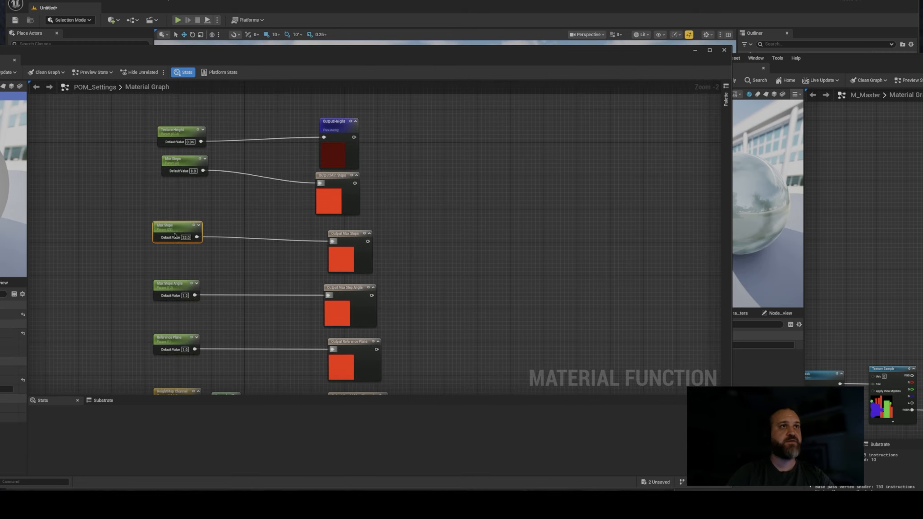
left_click_drag(182, 161, 172, 173)
left_click_drag(180, 131, 176, 124)
- Left-align the output column and the parameter column, and save the POM_Settings function
scroll(293, 181, "down", 6)
left_click_drag(293, 154, 332, 276)
key("shift+a")
left_click_drag(209, 151, 270, 275)
right_click_drag(284, 284, 281, 332)
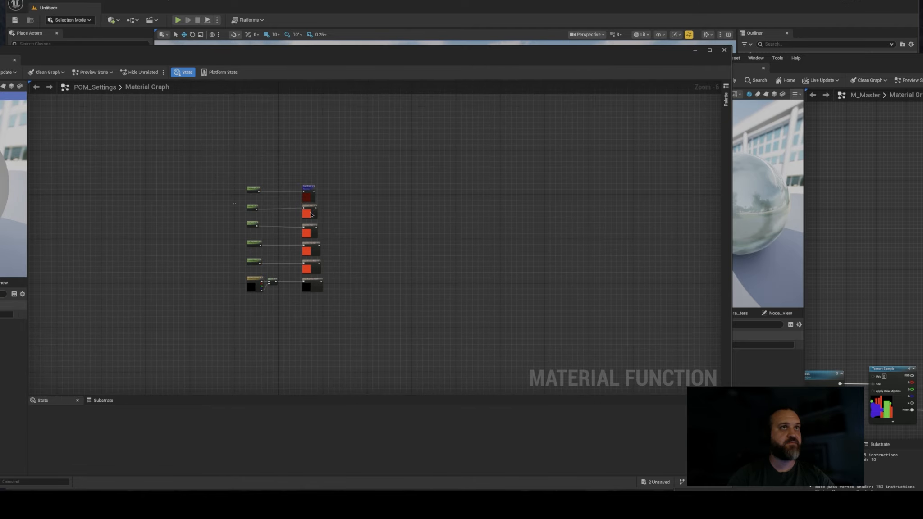
key("ctrl+s")
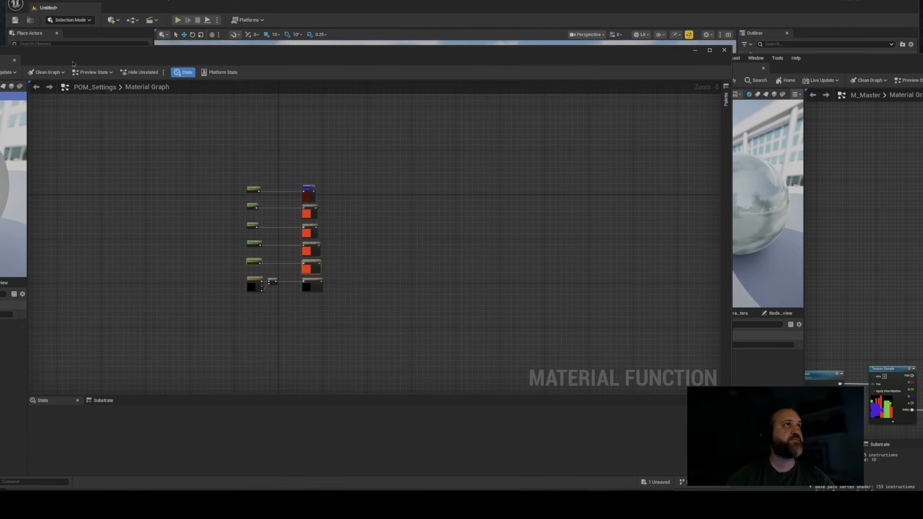
- Review the alpha channel section of the MF_Normal_Settings graph and close both material function graphs
left_click_drag(70, 59, 507, 97)
left_click(352, 100)
right_click_drag(651, 173, 681, 239)
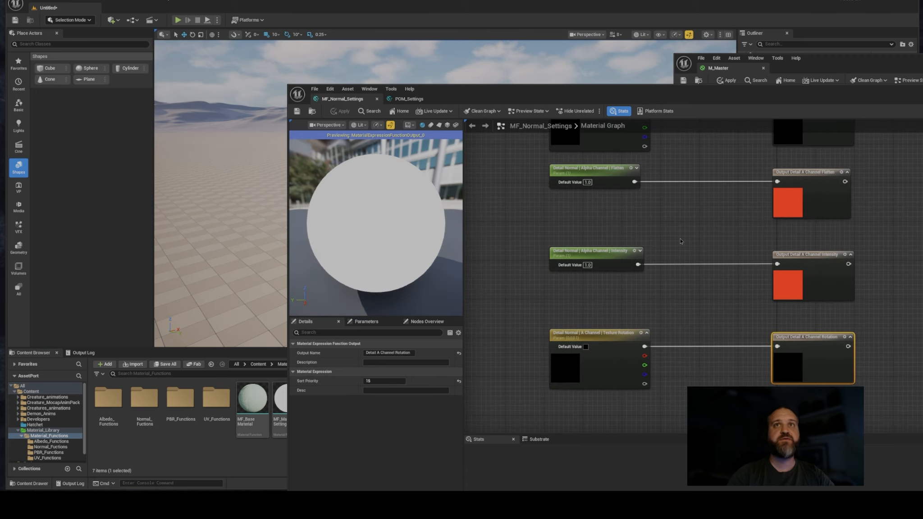
scroll(681, 239, "down", 2)
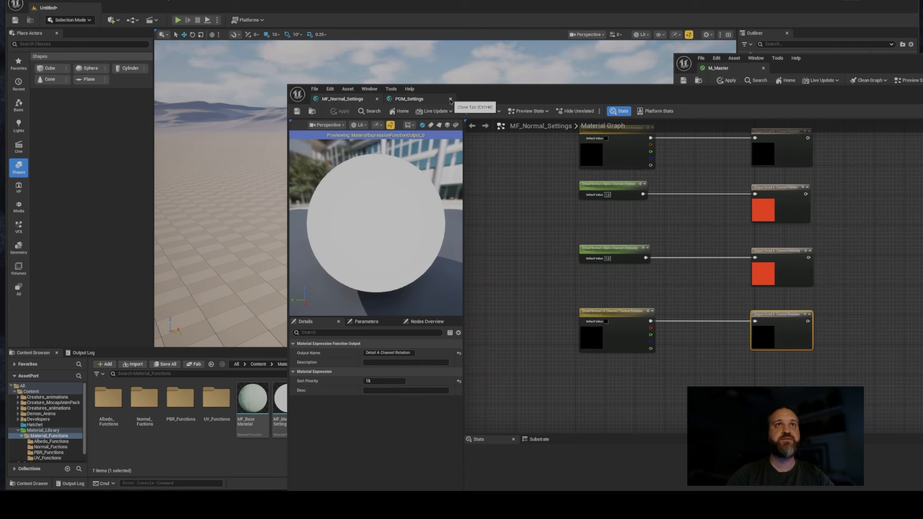
left_click(450, 101)
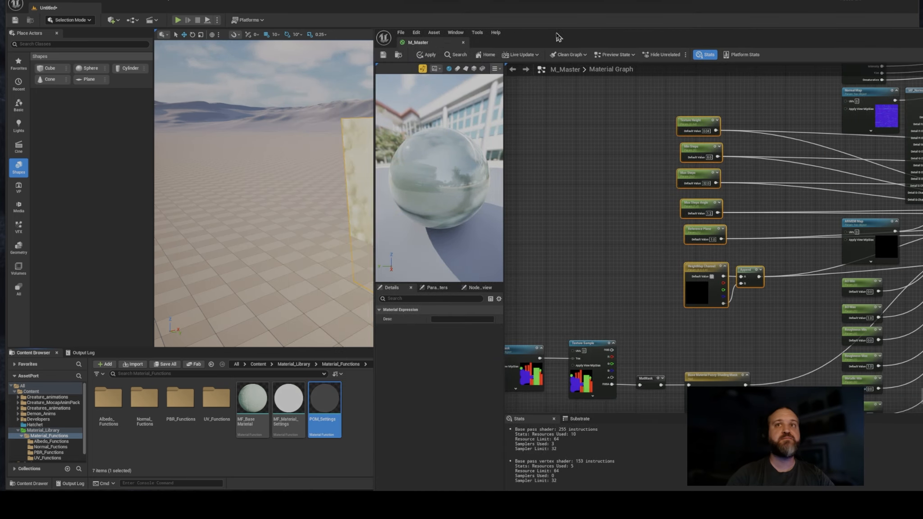
- Add POM_Settings to the M_Master graph and transfer the Texture Height parameter's connections to its Height output
left_click_drag(325, 399, 559, 235)
right_click_drag(621, 236, 624, 235)
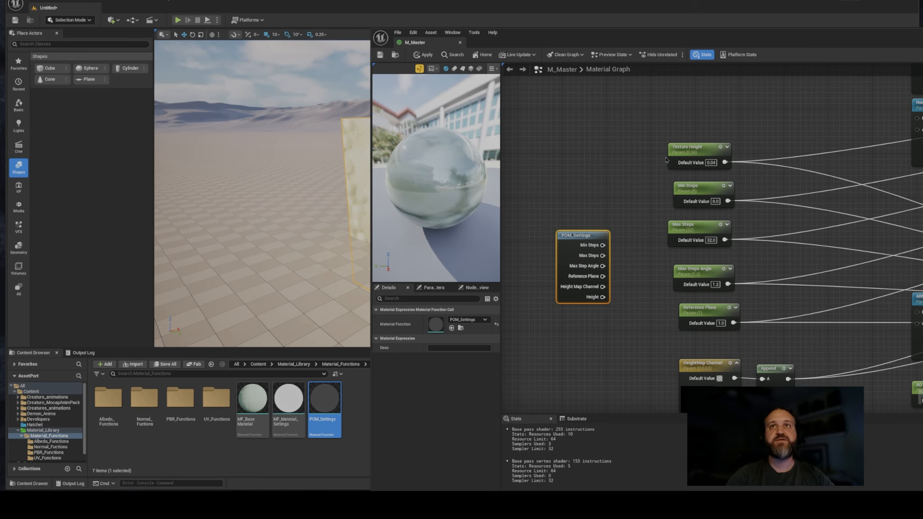
left_click_drag(705, 163, 665, 140)
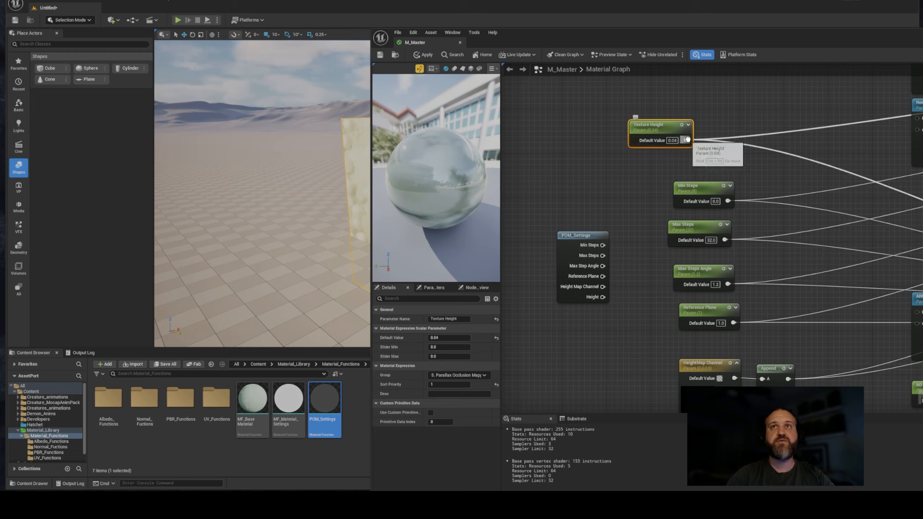
left_click_drag(687, 139, 602, 297, "ctrl")
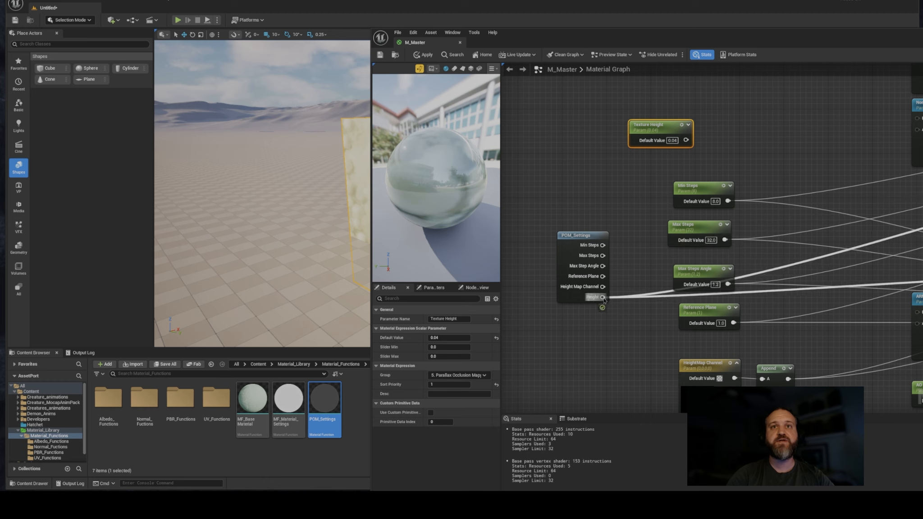
left_click_drag(573, 243, 580, 215)
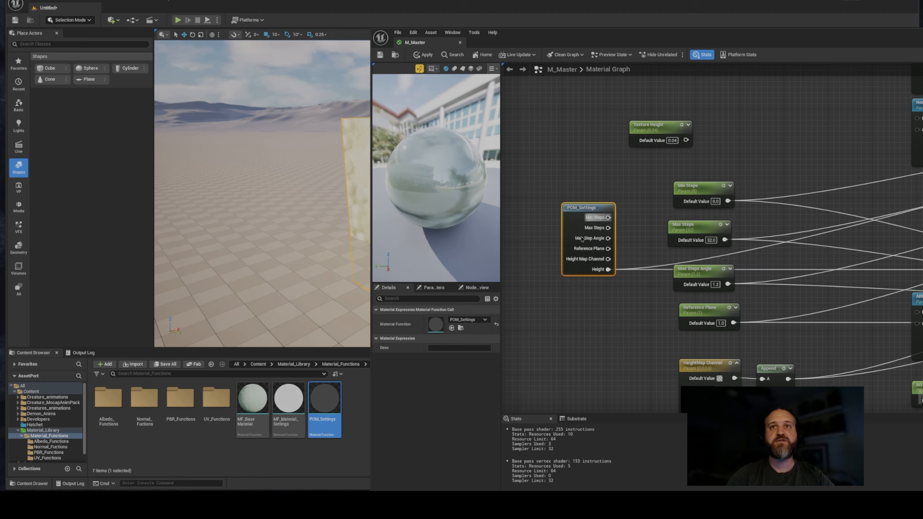
- In POM_Settings, give the Min Steps, Max Steps and Max Step Angle outputs ascending sort priorities, using 2 for Max Steps and 3 for Max Step Angle
double_click(581, 211)
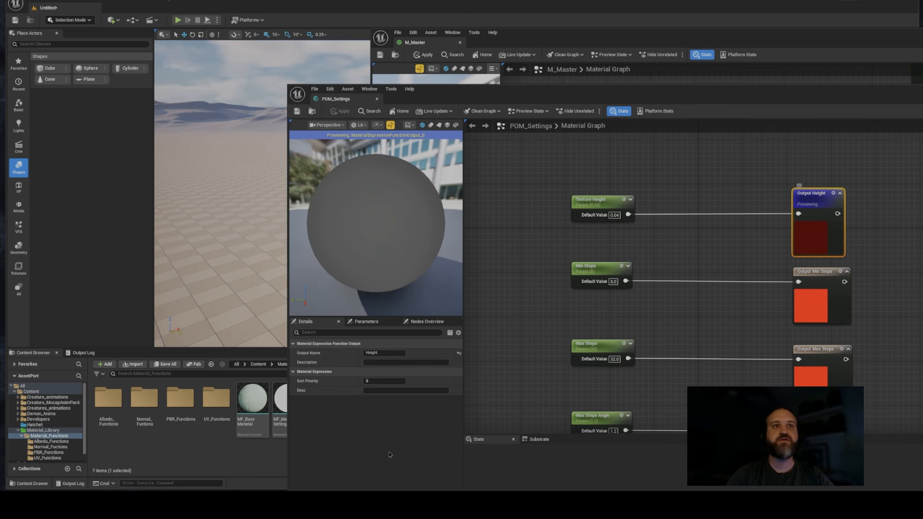
left_click(830, 271)
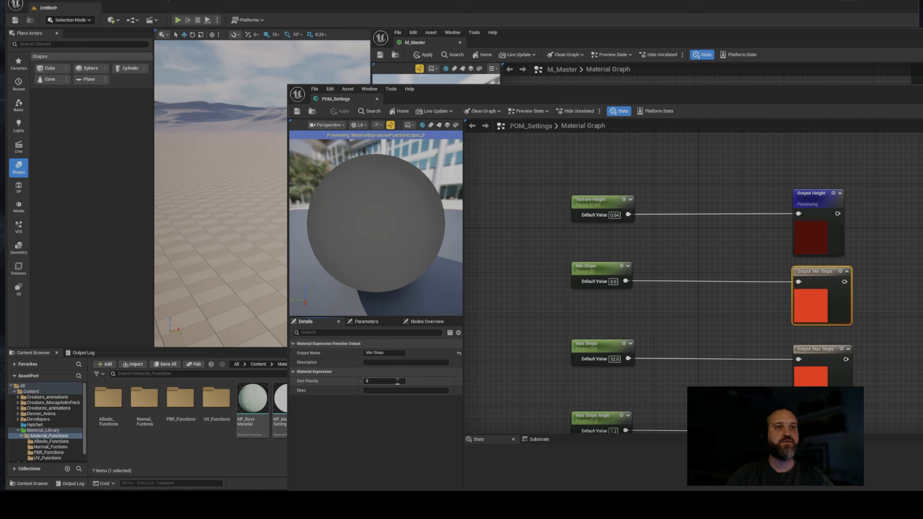
left_click(817, 353)
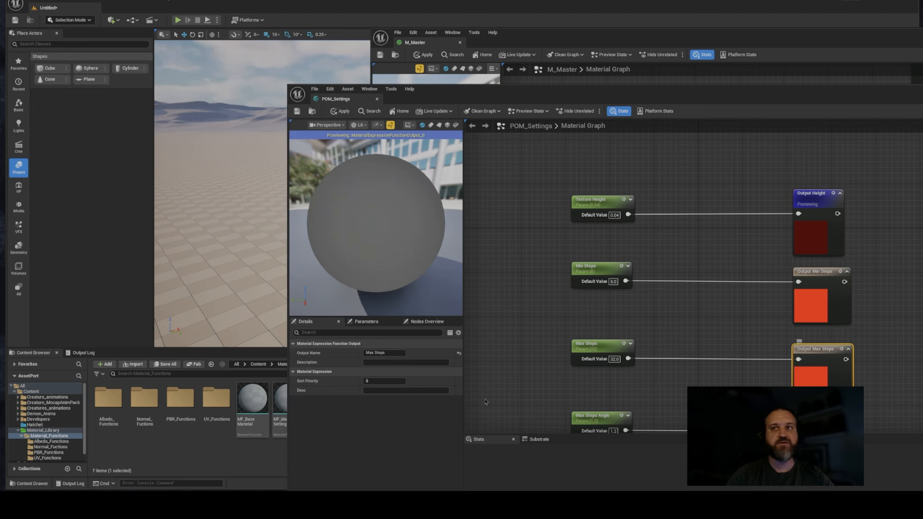
type("2")
right_click_drag(743, 347, 653, 177)
left_click(717, 262)
left_click(383, 381)
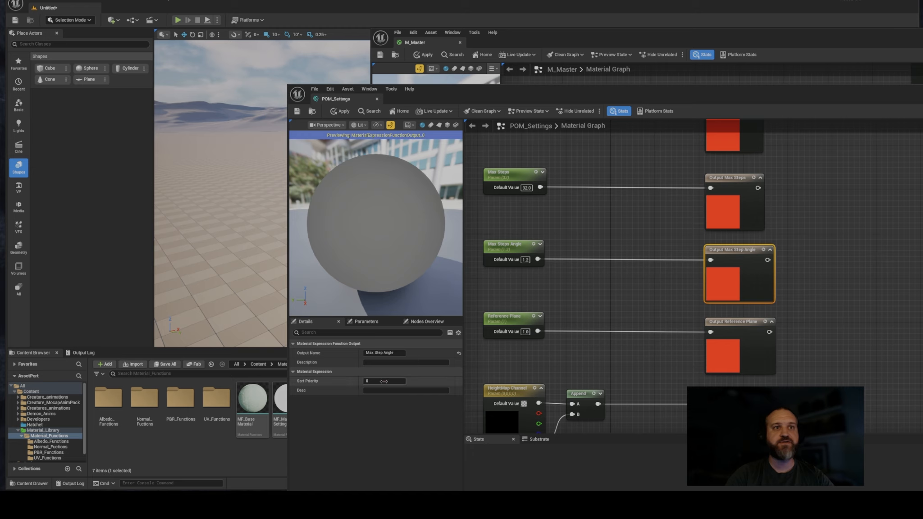
type("3")
- Set the sort priority of the Reference Plane output to 4 and of the Height Map Channel output to 5
right_click_drag(713, 323, 662, 234)
left_click(703, 270)
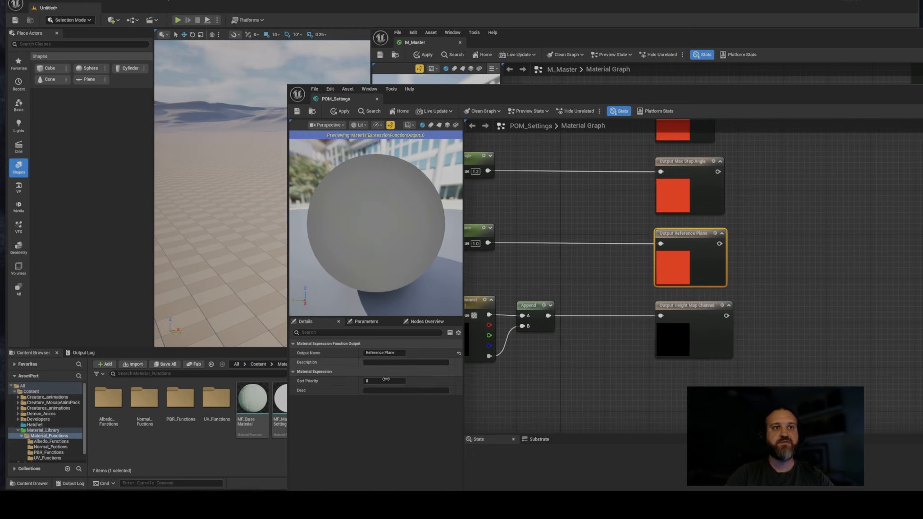
left_click(384, 381)
type("4")
left_click(704, 343)
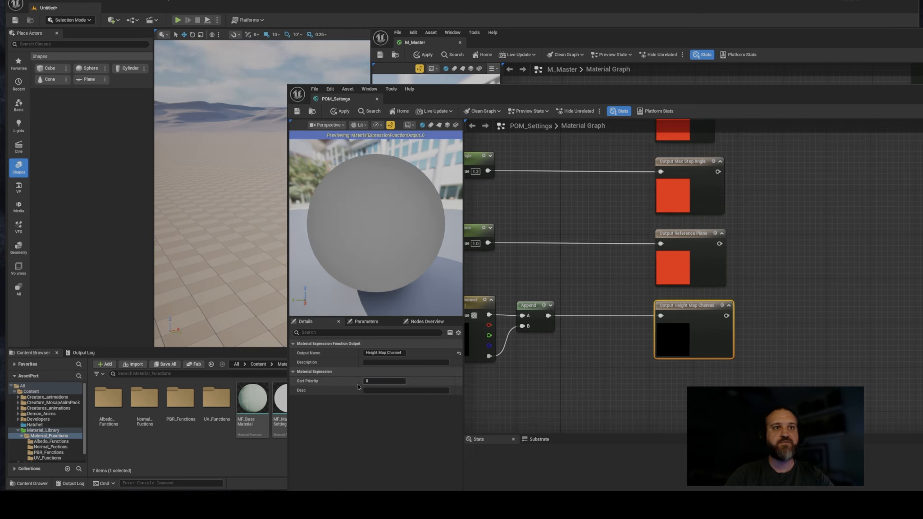
left_click(374, 381)
type("5")
- Save the POM_Settings function and close its graph
right_click_drag(586, 217, 630, 316)
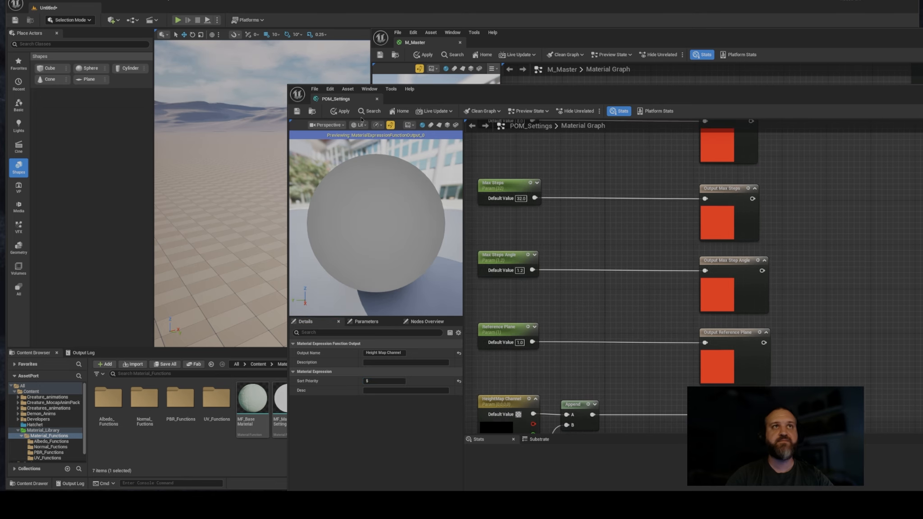
left_click(297, 111)
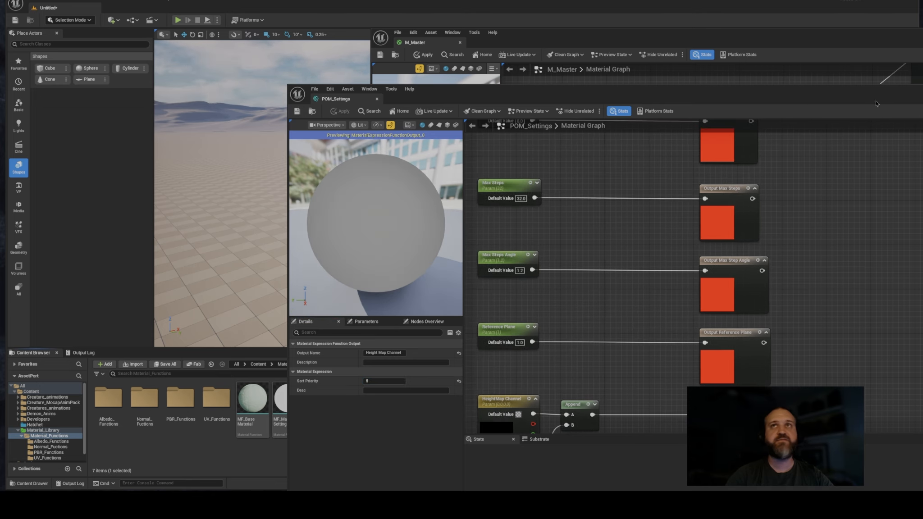
left_click(377, 99)
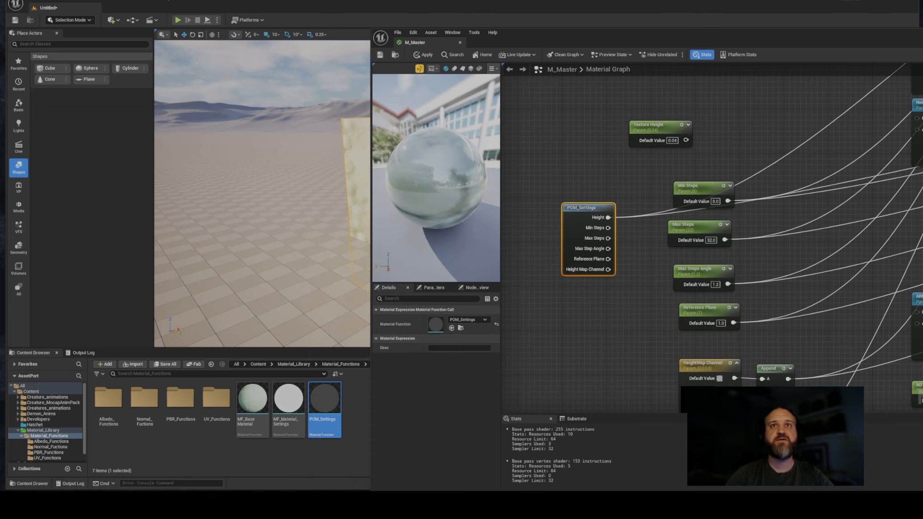
- Transfer the connections of Min Steps, Max Steps, Max Steps Angle, Reference Plane and the height map Append to the matching POM_Settings outputs
right_click_drag(632, 226, 623, 229)
left_click_drag(580, 216, 581, 176)
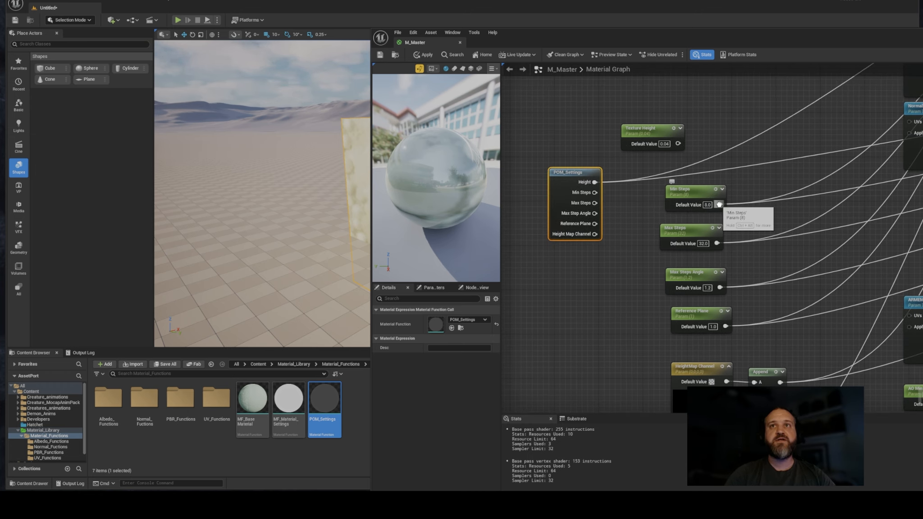
left_click_drag(719, 204, 596, 193, "ctrl")
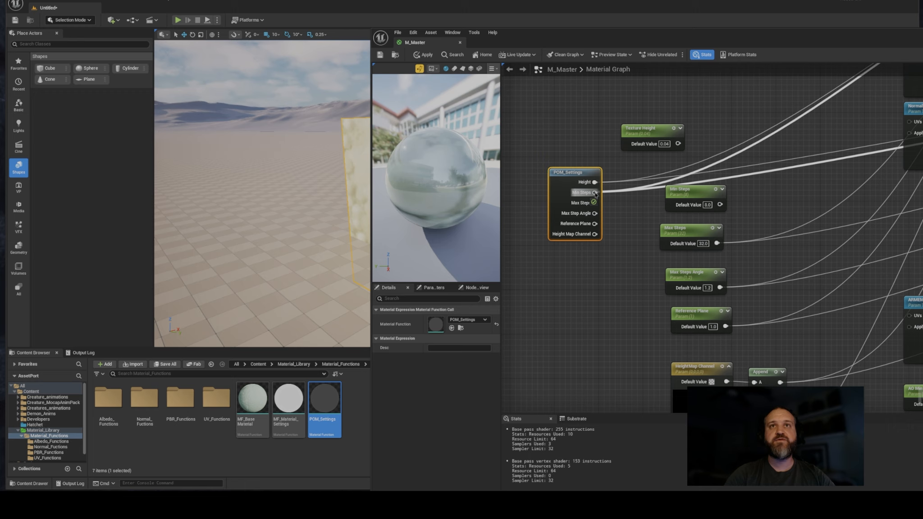
left_click_drag(717, 244, 595, 202, "ctrl")
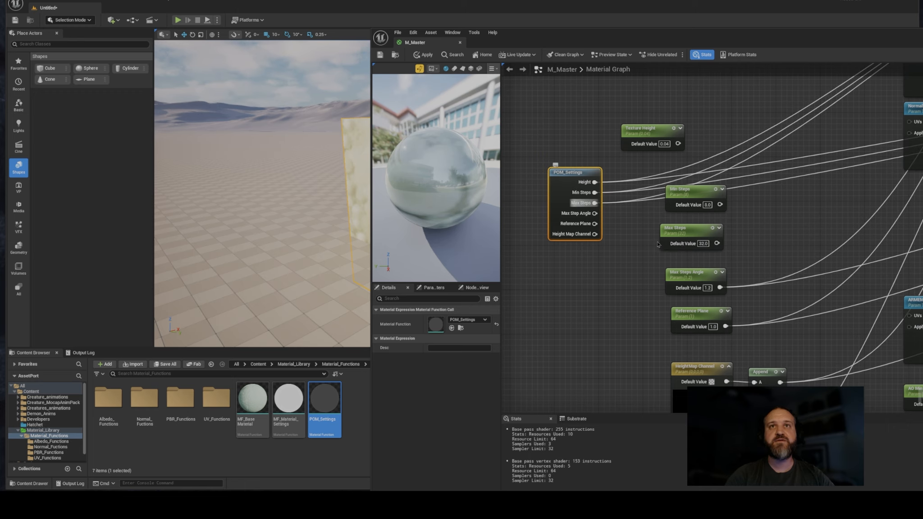
left_click_drag(721, 288, 595, 213, "ctrl")
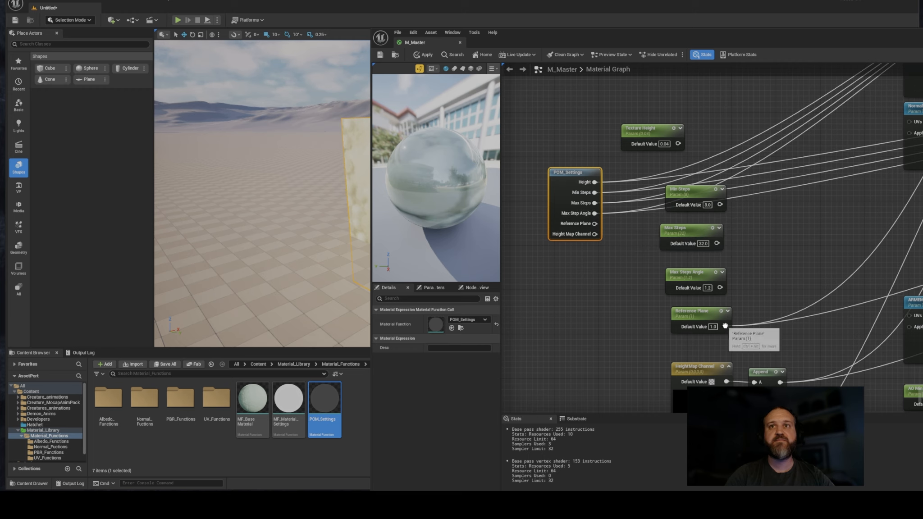
left_click_drag(725, 326, 595, 223, "ctrl")
left_click_drag(779, 381, 595, 234, "ctrl")
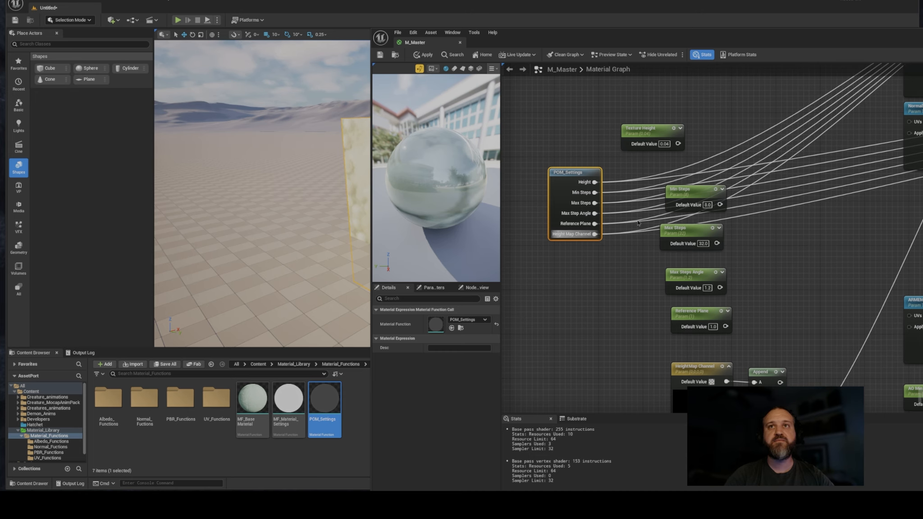
- Delete the disconnected parallax parameters, from Texture Height down to HeightMap Channel, together with their Append node
scroll(637, 188, "down", 1)
left_click_drag(637, 113, 787, 401)
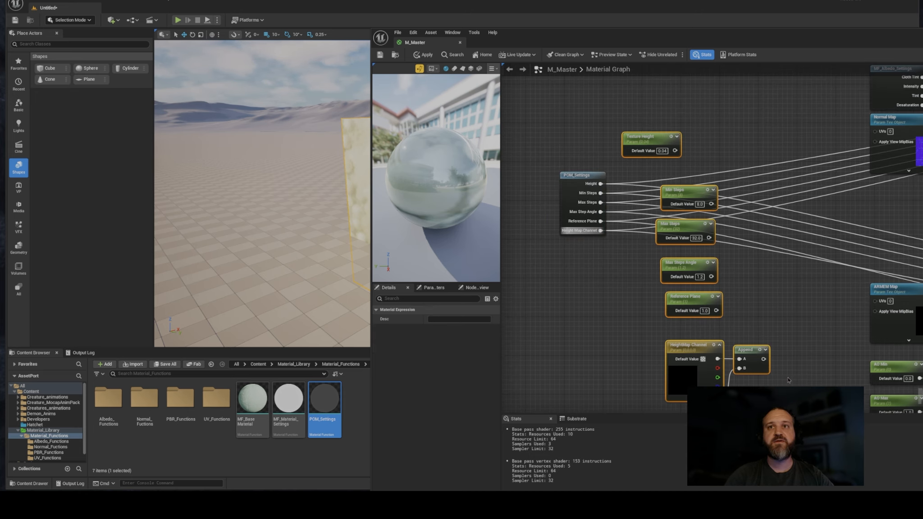
key("Delete")
- Move POM_Settings closer to the base material function and paste a copy of it beside the Detail Normal channel maps
left_click_drag(574, 178, 874, 192)
right_click_drag(874, 192, 503, 240)
right_click_drag(781, 234, 668, 215)
key("ctrl+v")
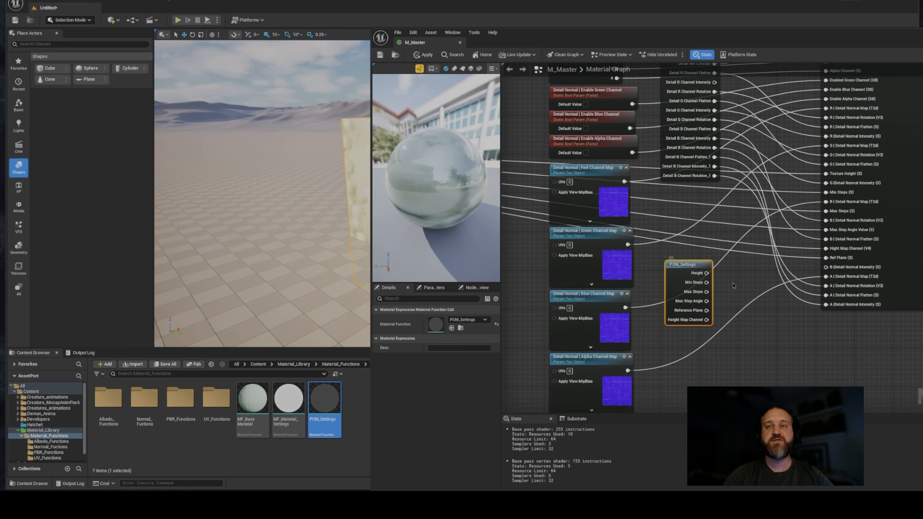
- Save M_Master, wire the copied POM_Settings outputs to the matching detail normal function inputs, and place the copy beneath the detail normal settings node
left_click_drag(707, 273, 766, 177)
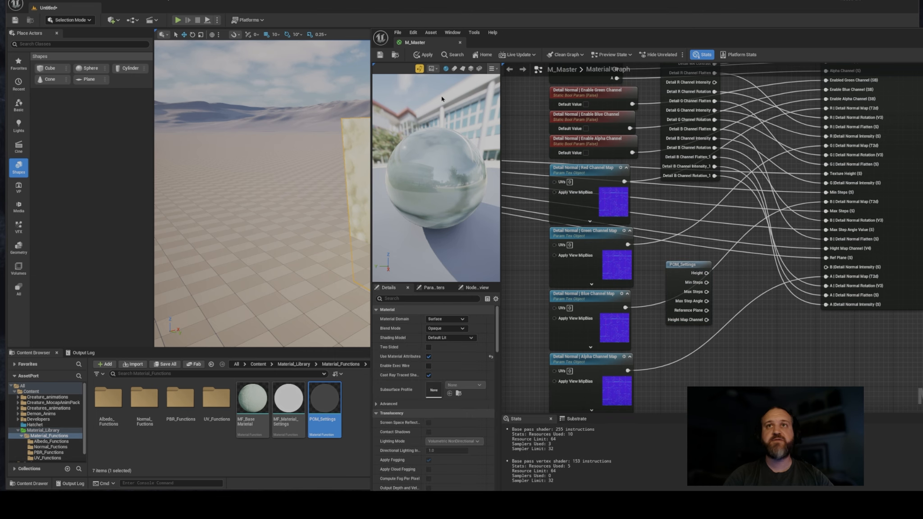
left_click(378, 57)
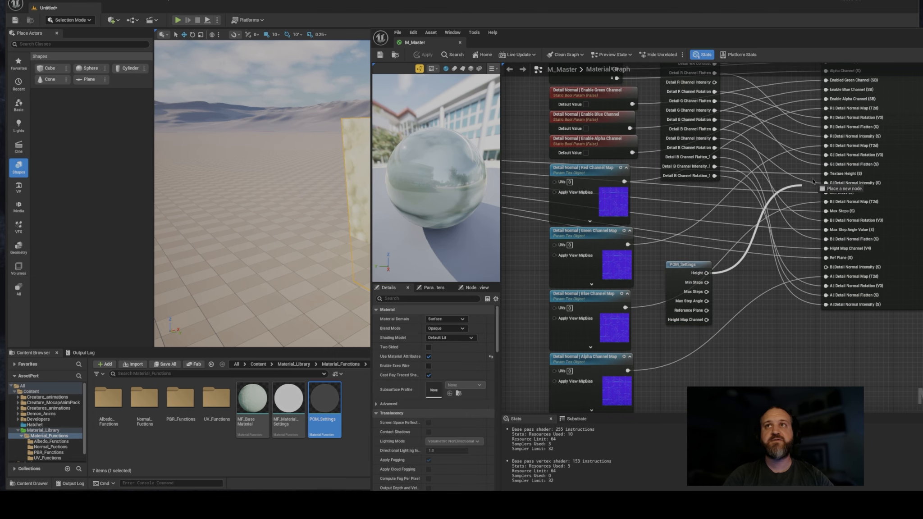
left_click_drag(707, 282, 827, 211)
left_click_drag(707, 301, 826, 230)
left_click_drag(707, 311, 826, 249)
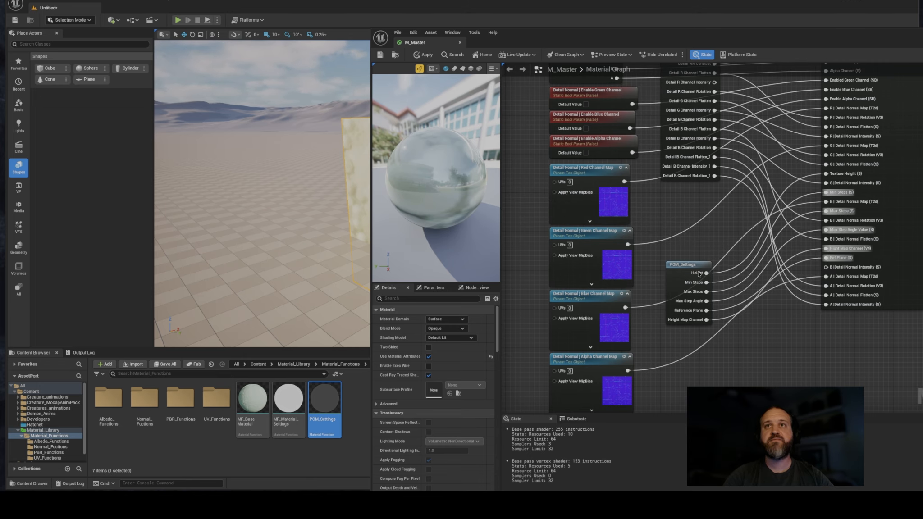
left_click_drag(687, 270, 677, 197)
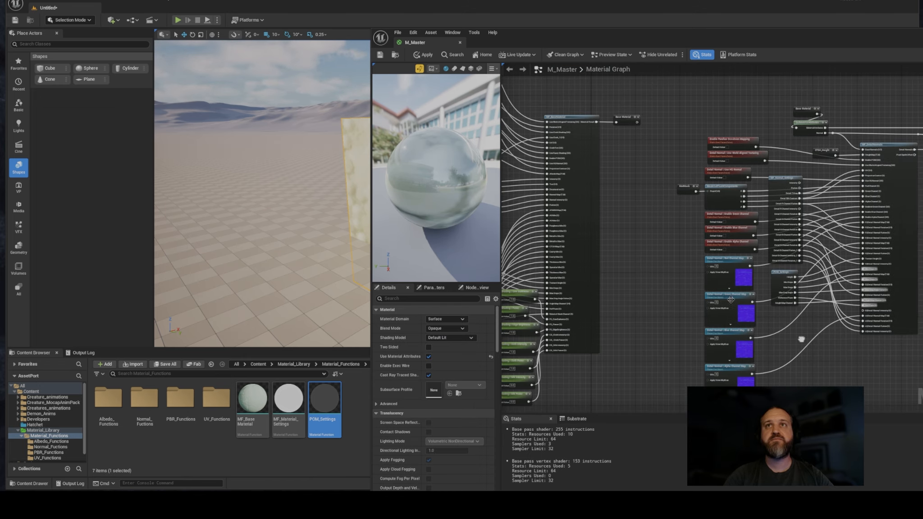
- Move the M_Master editor window aside to uncover the viewport and the Content Browser
right_click_drag(716, 123, 663, 185)
scroll(789, 154, "down", 3)
scroll(608, 203, "up", 4)
scroll(685, 159, "down", 3)
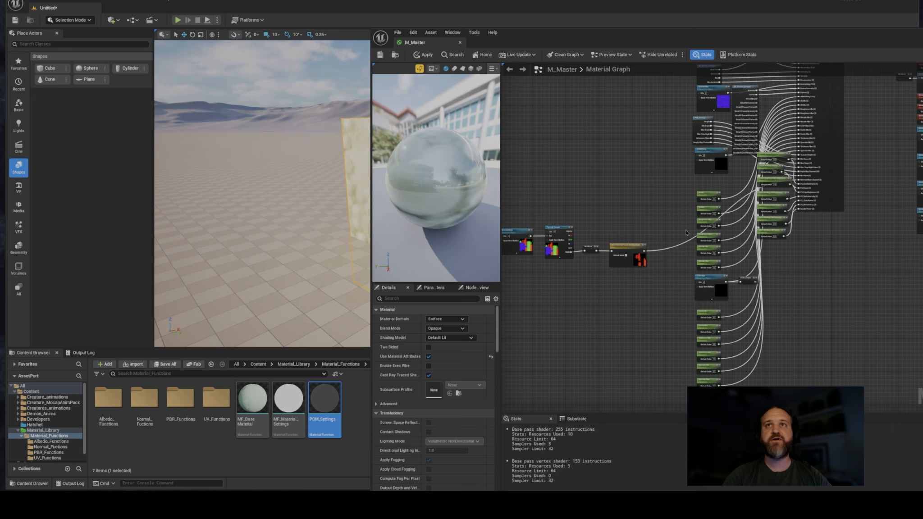
left_click_drag(594, 39, 841, 29)
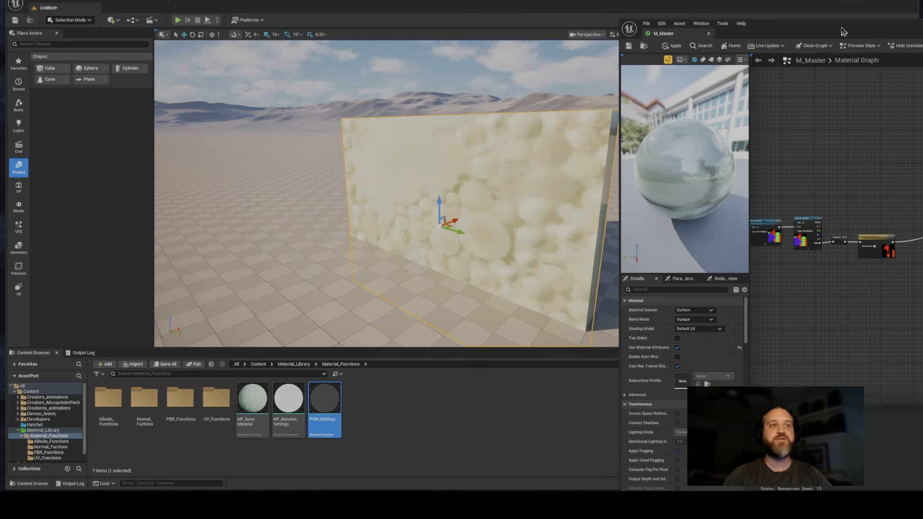
left_click(438, 386)
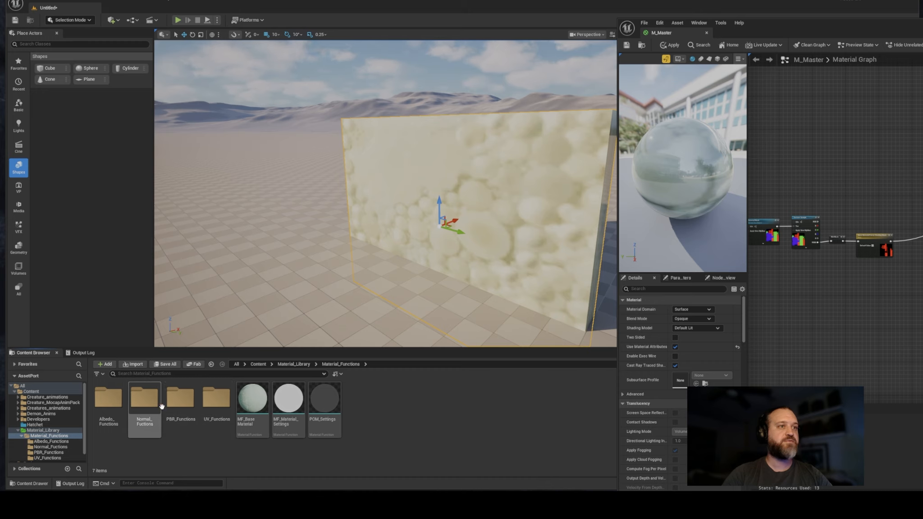
- Create a material function named MF_PBR_Settings in the PBR_Functions folder
double_click(181, 399)
right_click(266, 421)
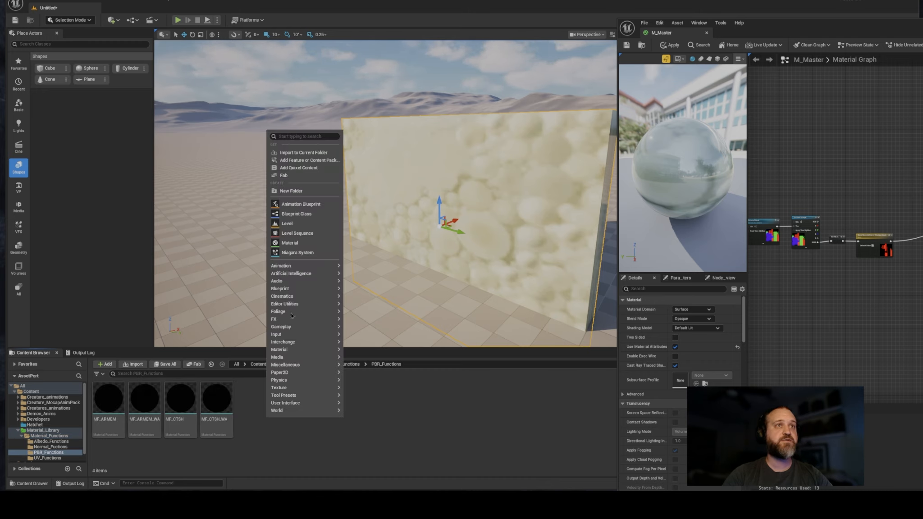
mouse_move(287, 347)
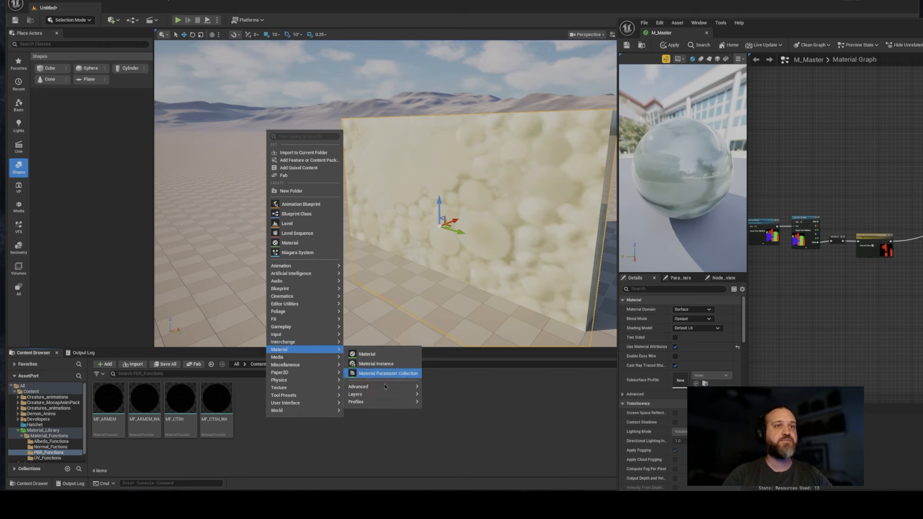
mouse_move(398, 389)
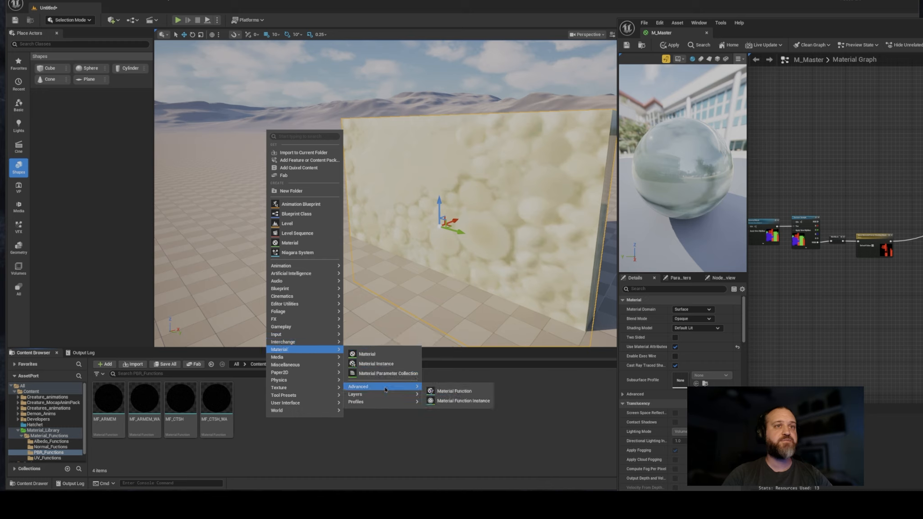
left_click(451, 391)
type("MF_A")
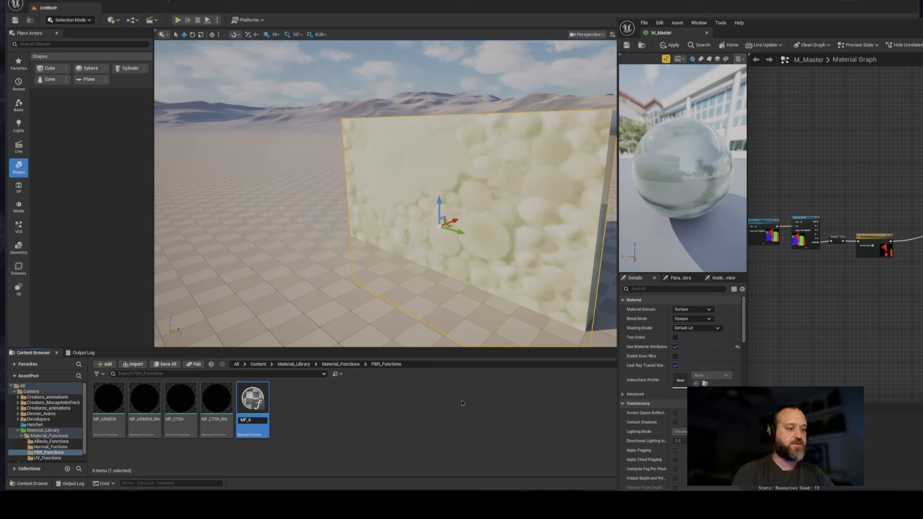
type("RMEM")
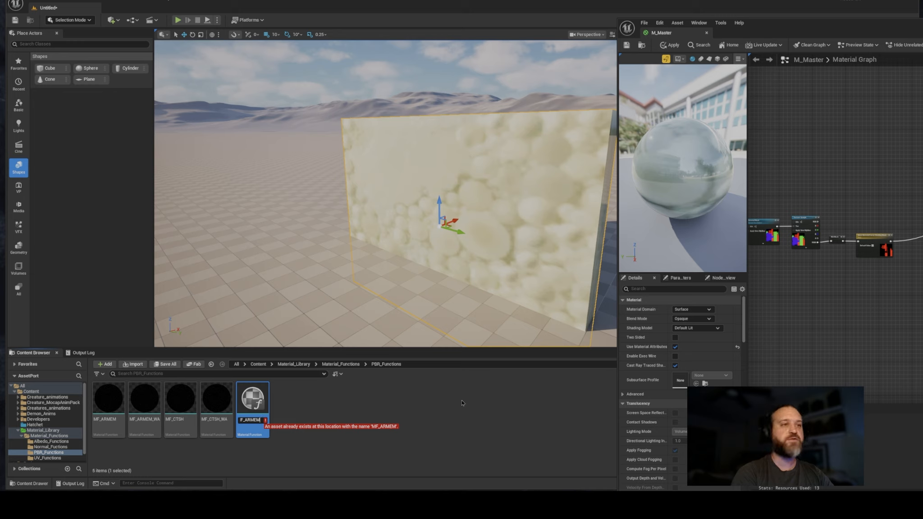
key("BackSpace")
key("BackSpace")
key("BackSpace")
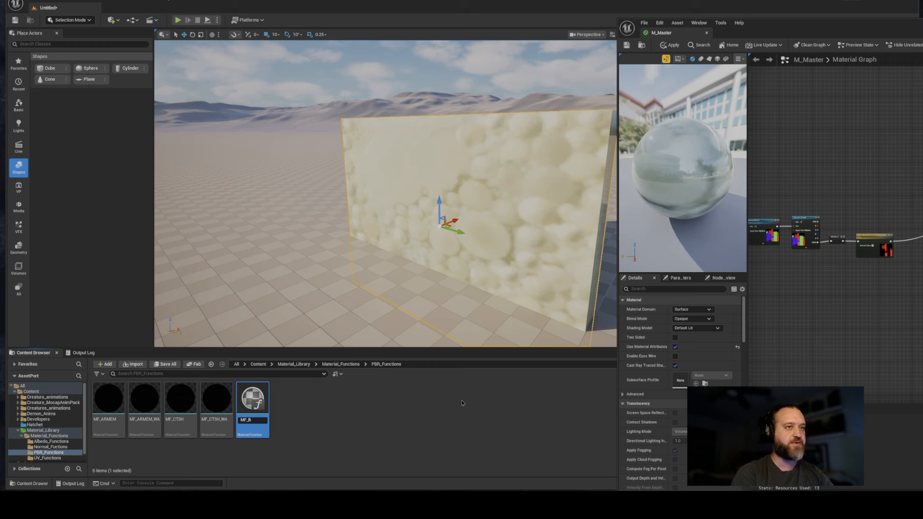
type("R_Settings")
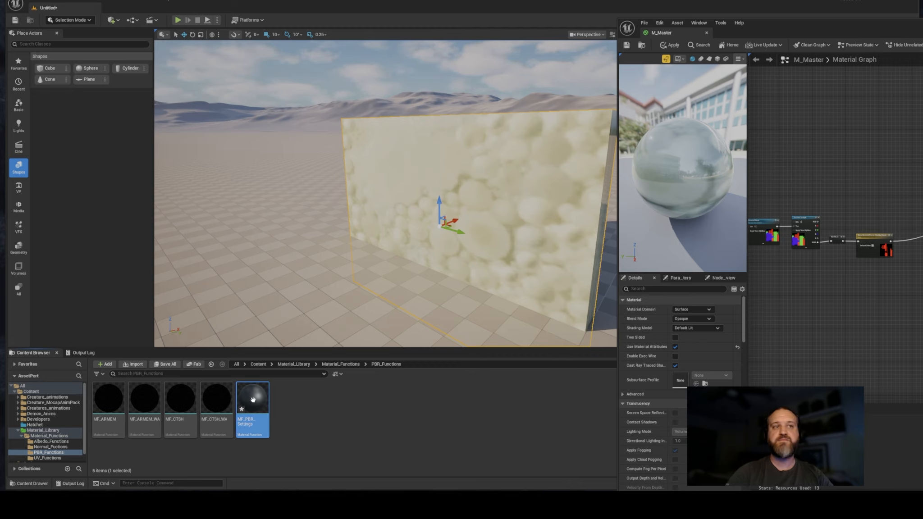
- Open the MF_PBR_Settings function and bring the M_Master editor window back in front of it
double_click(269, 401)
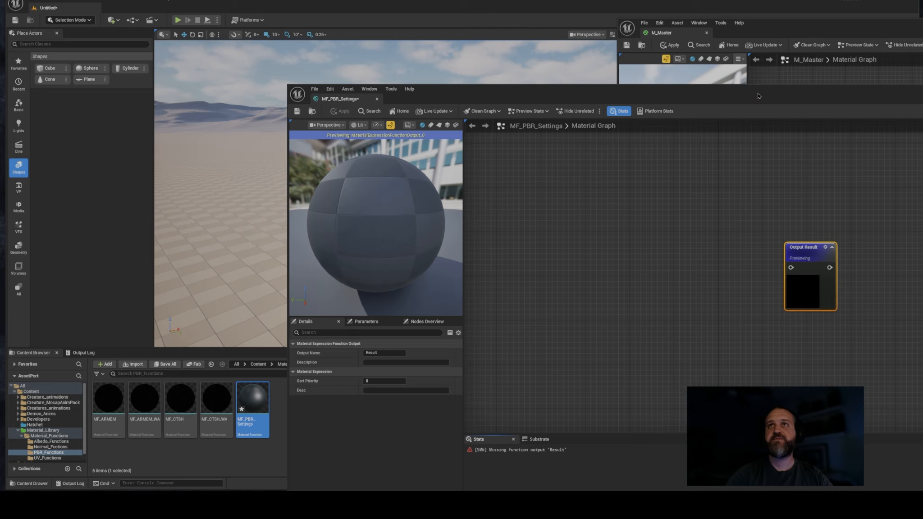
left_click_drag(799, 31, 341, 57)
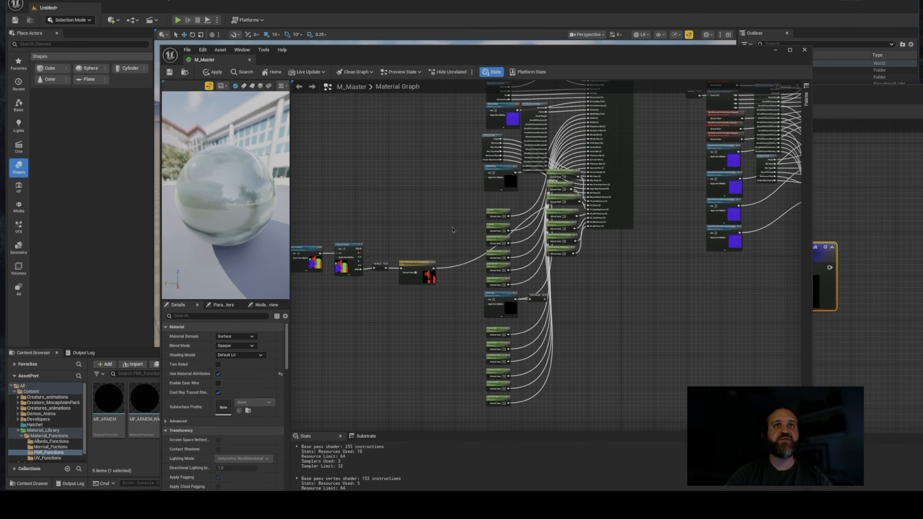
- In M_Master, copy all min and max parameters for AO, Roughness, Metallic, Cavity, Thickness and Specular
right_click_drag(524, 211, 474, 214)
scroll(474, 215, "up", 5)
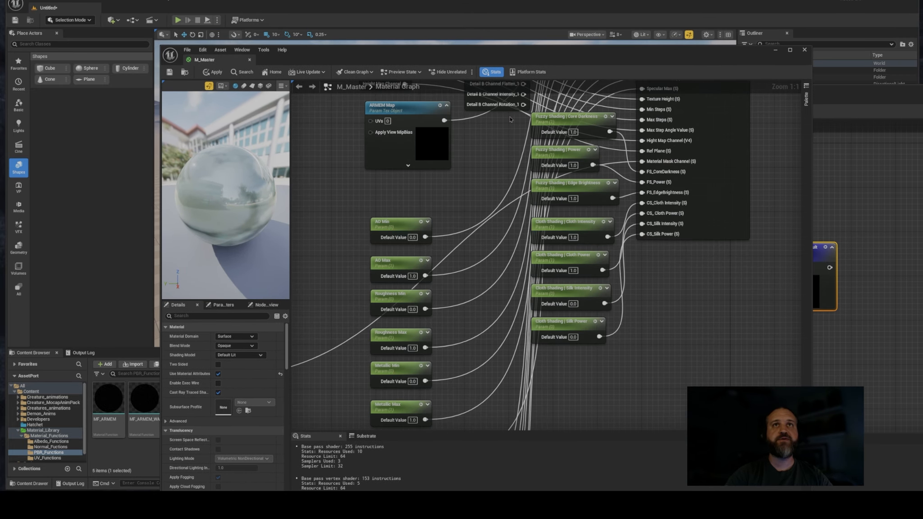
right_click_drag(319, 241, 376, 232)
scroll(385, 194, "down", 2)
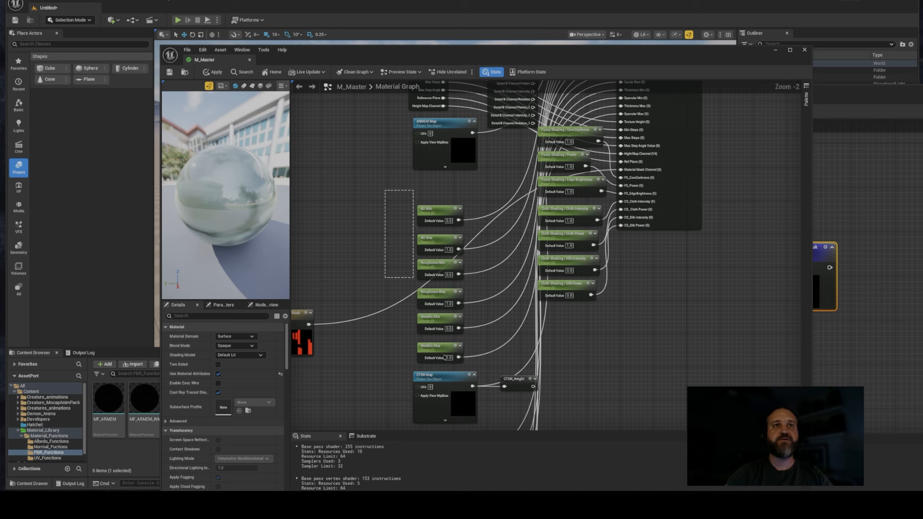
left_click_drag(444, 355, 453, 367)
right_click_drag(547, 345, 624, 164)
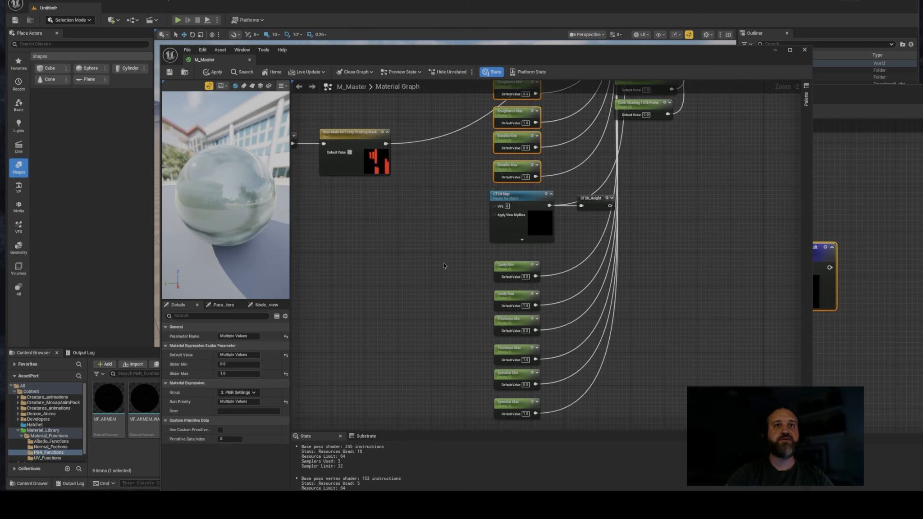
left_click_drag(447, 259, 555, 432, "shift")
scroll(453, 113, "down", 1)
right_click_drag(453, 112, 440, 214)
scroll(387, 160, "down", 2)
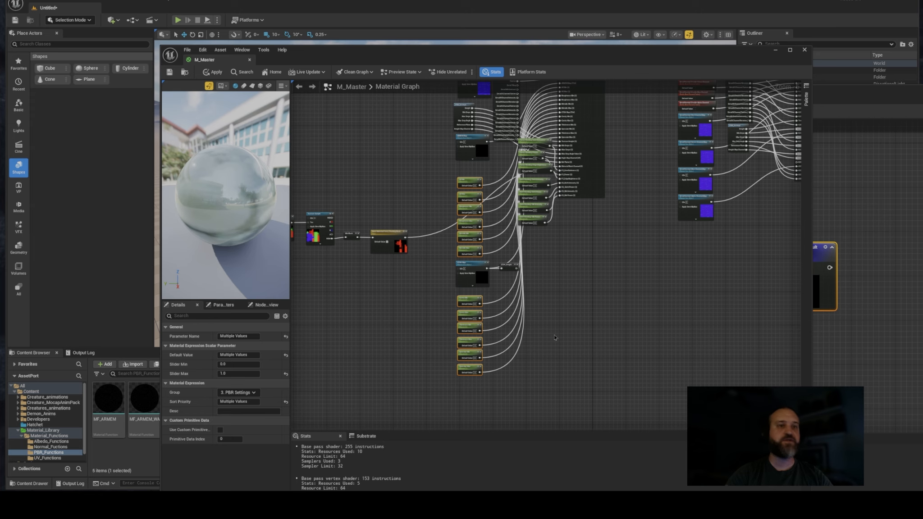
right_click_drag(526, 280, 543, 315)
scroll(543, 231, "up", 2)
right_click_drag(433, 232, 440, 203)
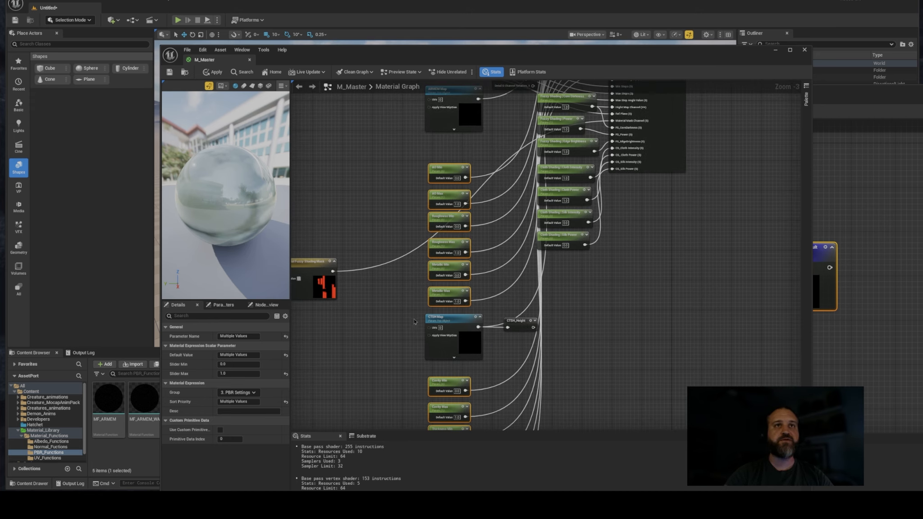
right_click_drag(415, 322, 462, 292)
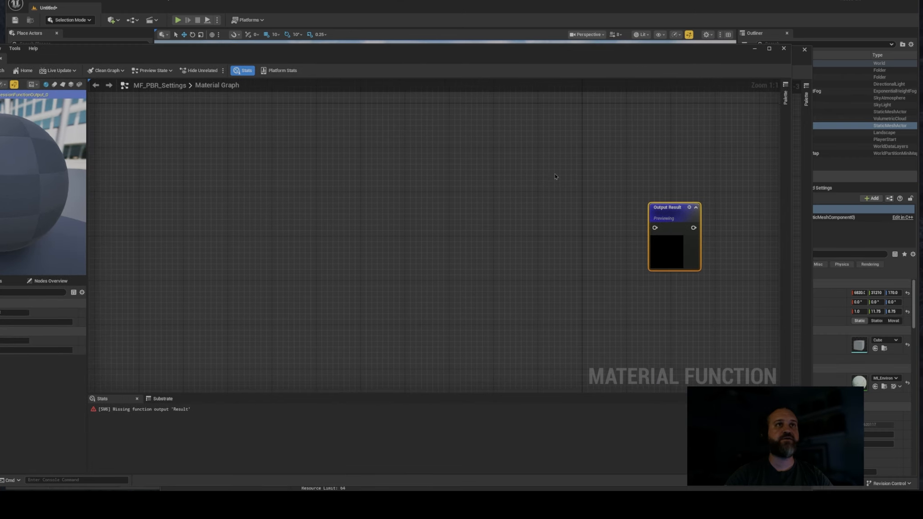
- Paste the copied parameters into MF_PBR_Settings and place the Output Result node beside AO Min
scroll(555, 176, "down", 2)
right_click_drag(555, 177, 526, 150)
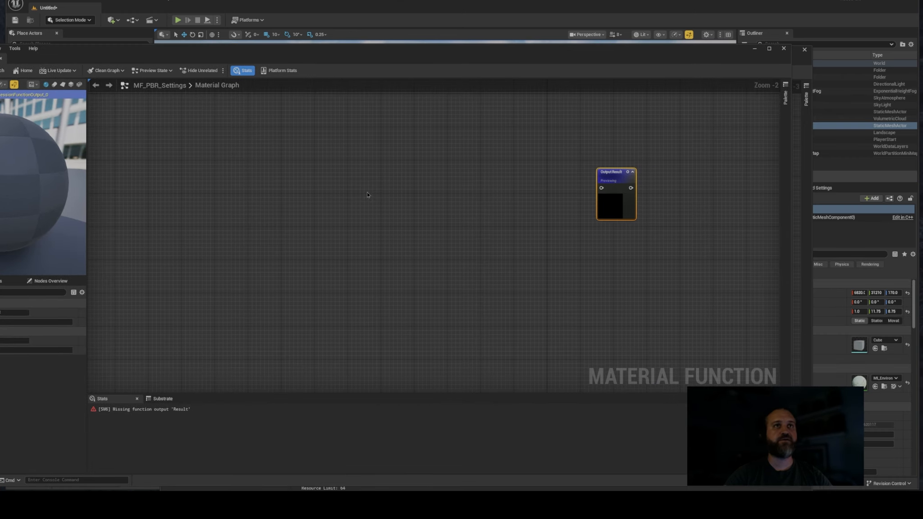
key("ctrl+v")
right_click_drag(488, 176, 434, 275)
left_click_drag(563, 281, 475, 130)
right_click_drag(475, 130, 580, 258)
left_click_drag(579, 258, 567, 240)
scroll(524, 271, "up", 2)
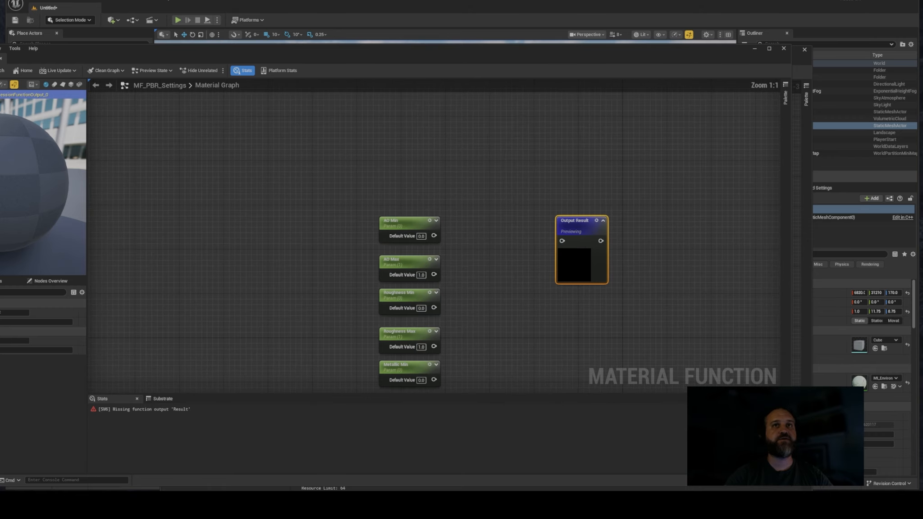
- Raise the Output Result node slightly and duplicate it four times
right_click_drag(590, 236, 581, 197)
left_click_drag(575, 205, 575, 182)
key("ctrl+d")
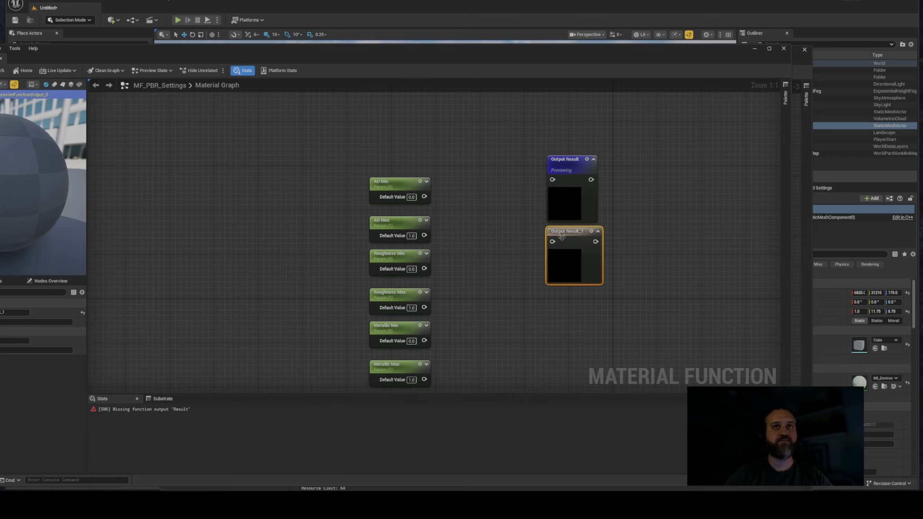
key("ctrl+d")
key("ctrl+d")
key("ctrl+d")
- Space the duplicated output nodes out in a column beneath Output Result
right_click_drag(556, 301, 626, 368)
left_click_drag(628, 142, 650, 137)
left_click_drag(627, 212, 650, 208)
left_click_drag(641, 293, 656, 278)
right_click_drag(655, 278, 627, 144)
left_click_drag(627, 144, 622, 139)
left_click_drag(615, 216, 632, 187)
left_click_drag(620, 287, 631, 254)
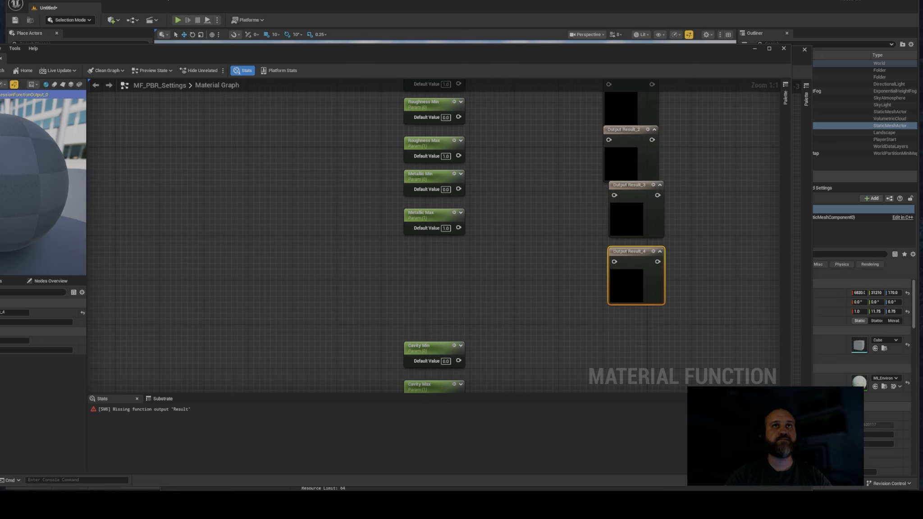
- Wire AO Min to Output Result and AO Max to Output Result_1, and move the AO Min pair up
left_click(555, 189)
right_click_drag(554, 189, 566, 278)
left_click_drag(470, 134, 568, 122)
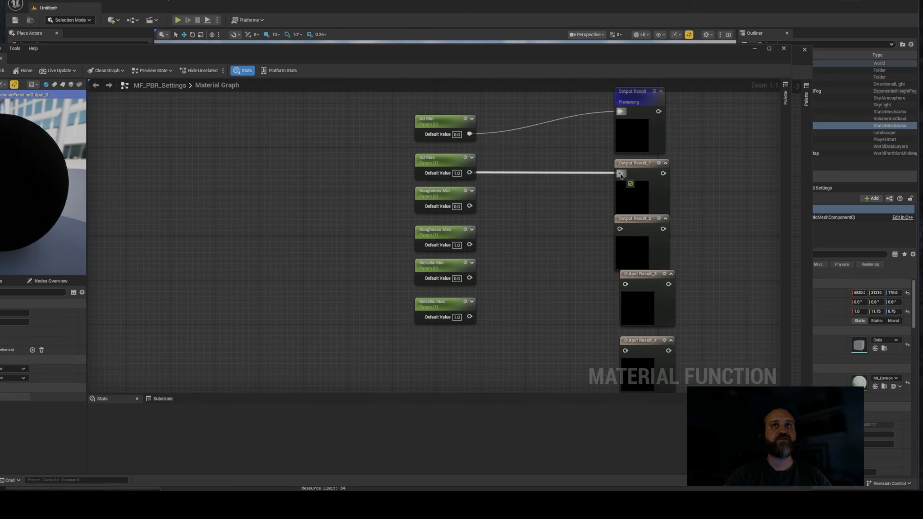
right_click_drag(536, 149, 546, 204)
left_click_drag(461, 136, 671, 214)
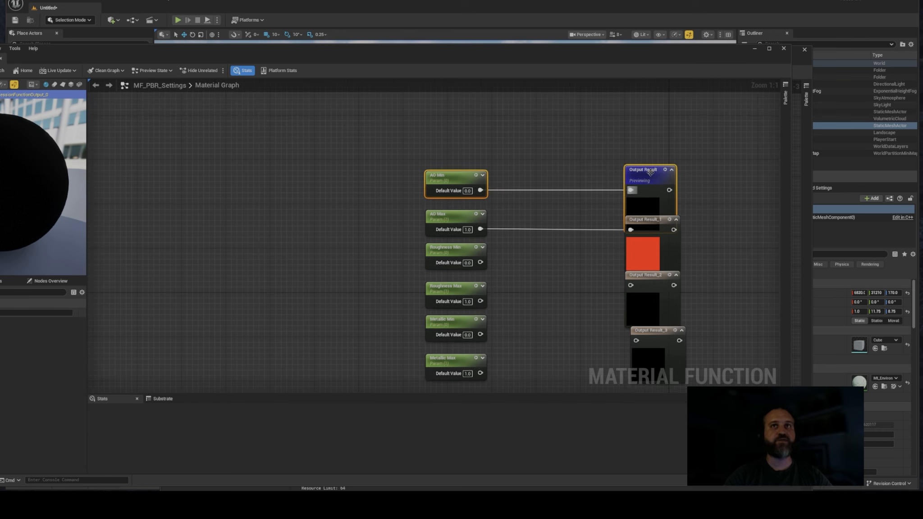
left_click_drag(651, 172, 651, 155)
left_click(383, 235)
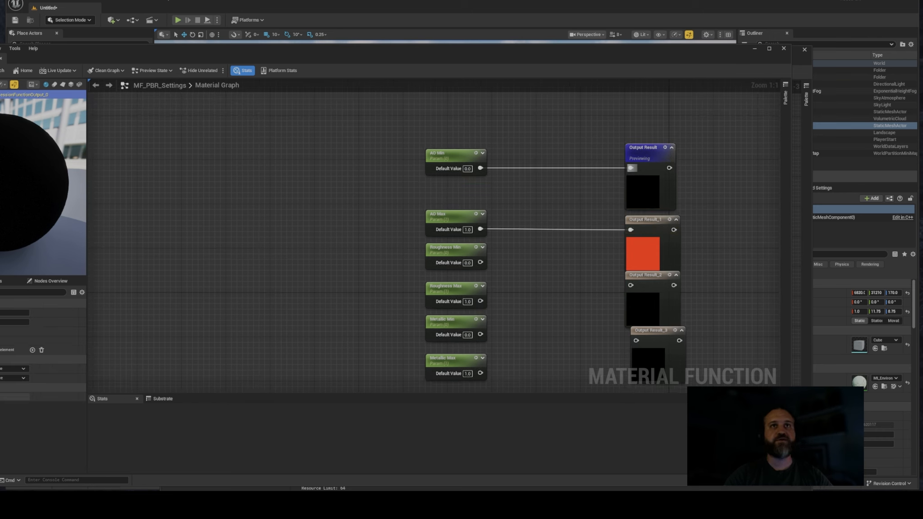
- Move the Roughness and Metallic parameters down and both AO rows up to open space between them
right_click_drag(441, 249, 446, 208)
left_click_drag(388, 349, 476, 238)
left_click(532, 226)
right_click_drag(563, 221, 541, 183)
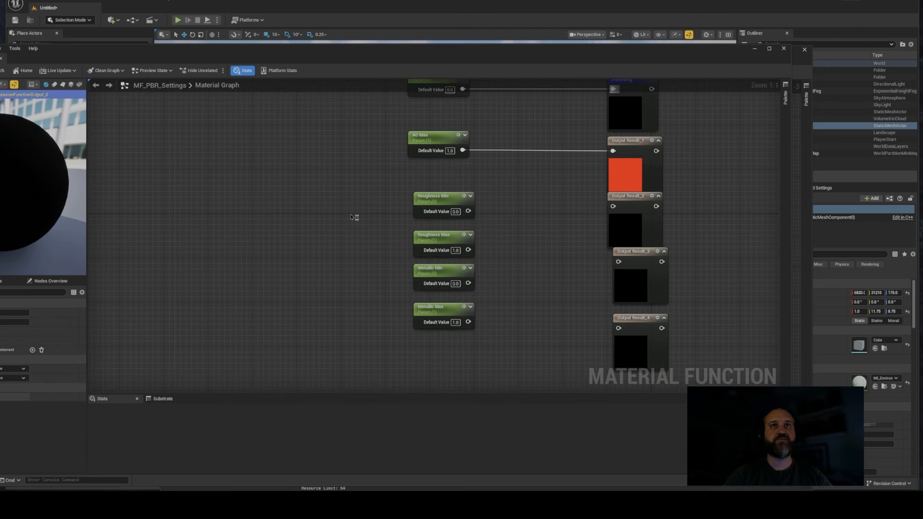
right_click_drag(368, 81, 364, 185)
left_click_drag(351, 159, 721, 270)
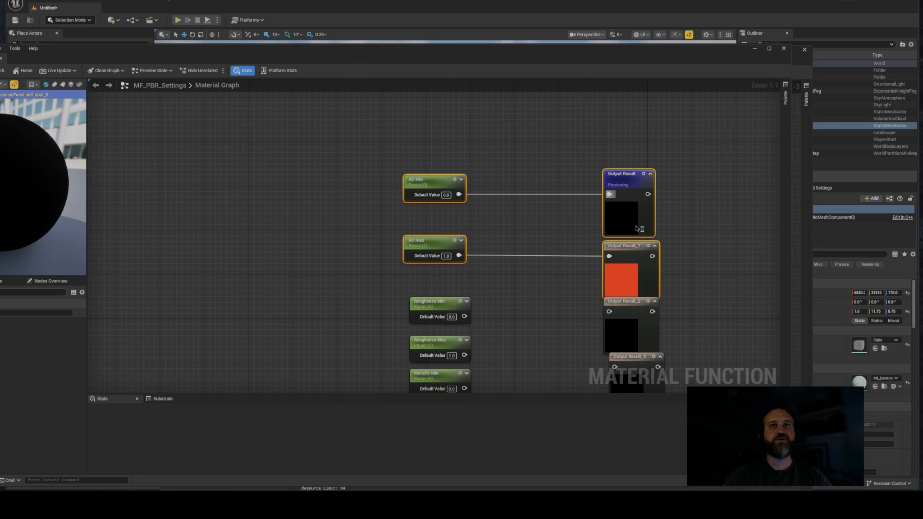
left_click_drag(636, 226, 636, 199)
left_click(566, 250)
right_click_drag(419, 306, 413, 220)
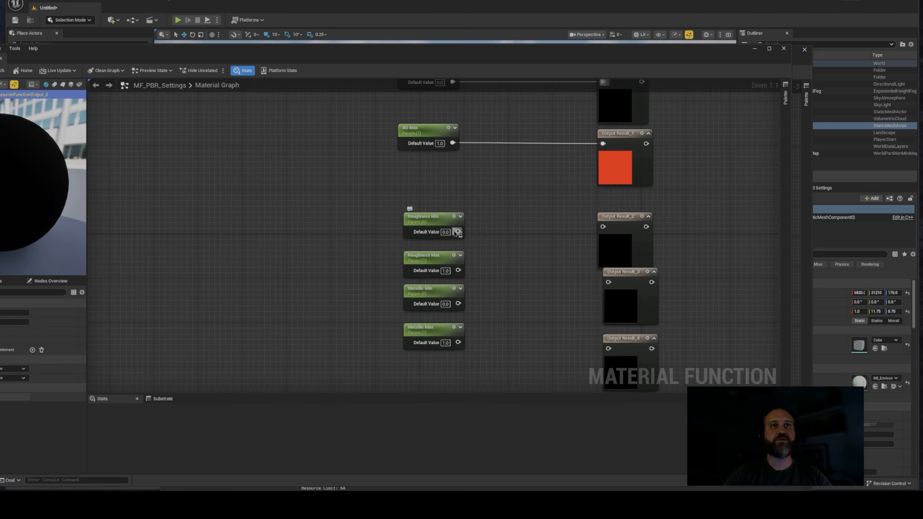
- Wire Roughness Min to Output Result_2 and straighten the connection
left_click_drag(458, 232, 603, 228)
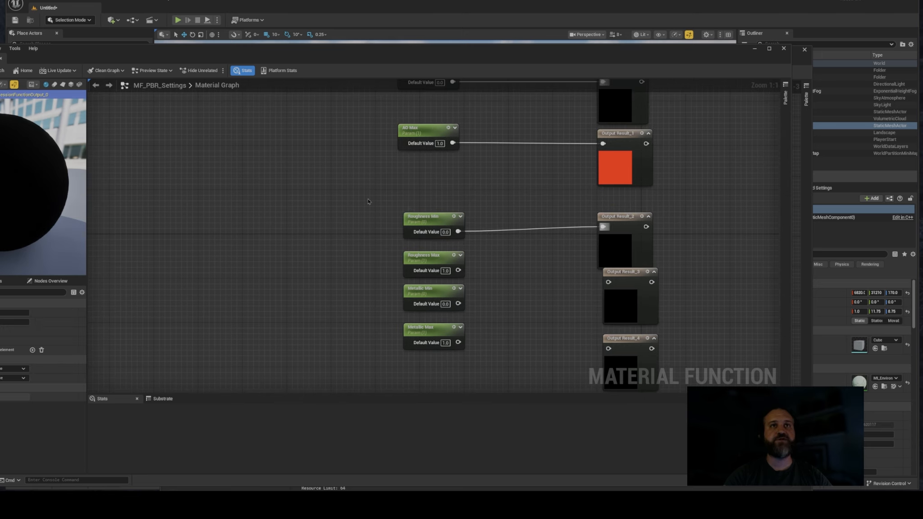
left_click_drag(371, 202, 627, 209)
key("q")
left_click(515, 257)
- Move the Metallic Min and Metallic Max parameters further down, away from Roughness Max
right_click_drag(522, 252, 544, 162)
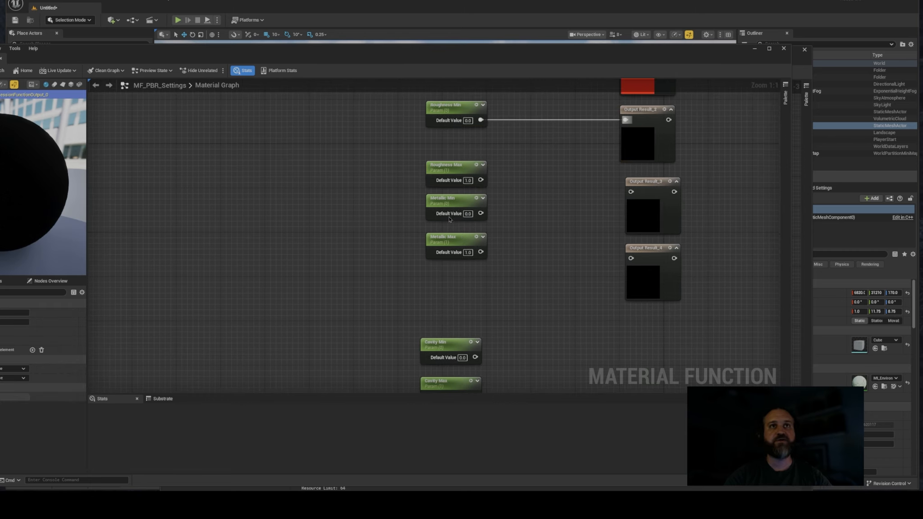
left_click(445, 253)
left_click(444, 199, "shift")
left_click_drag(444, 198, 444, 232)
left_click(435, 203)
- Lower Roughness Max beside Output Result_3, wire the two nodes together and straighten the connection
right_click_drag(430, 175, 413, 223)
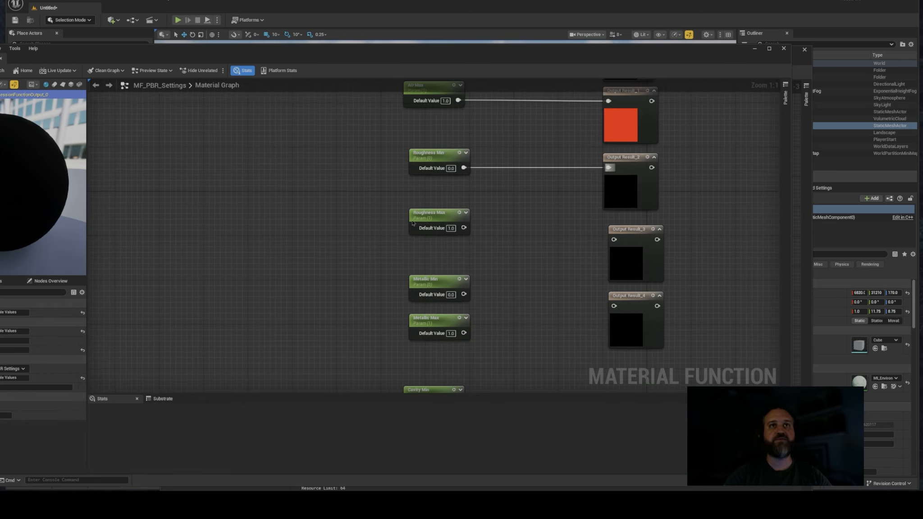
left_click_drag(412, 222, 413, 239)
left_click(645, 249, "shift")
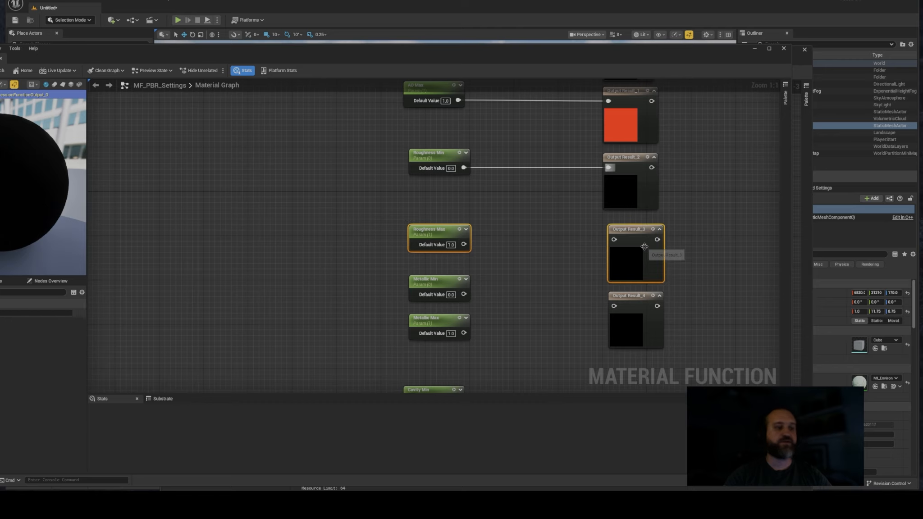
left_click(518, 238)
left_click_drag(464, 244, 629, 242)
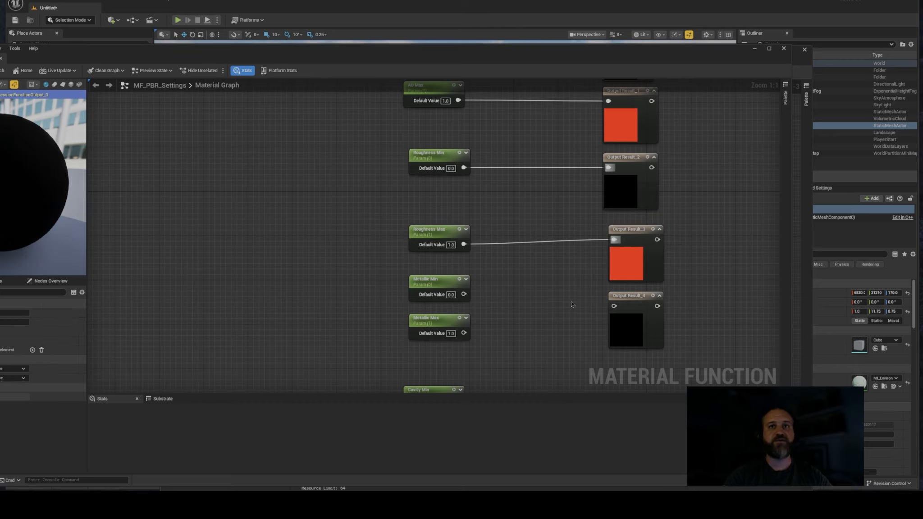
right_click_drag(499, 312, 494, 342)
left_click(425, 280)
left_click(485, 302)
right_click_drag(484, 302, 460, 281)
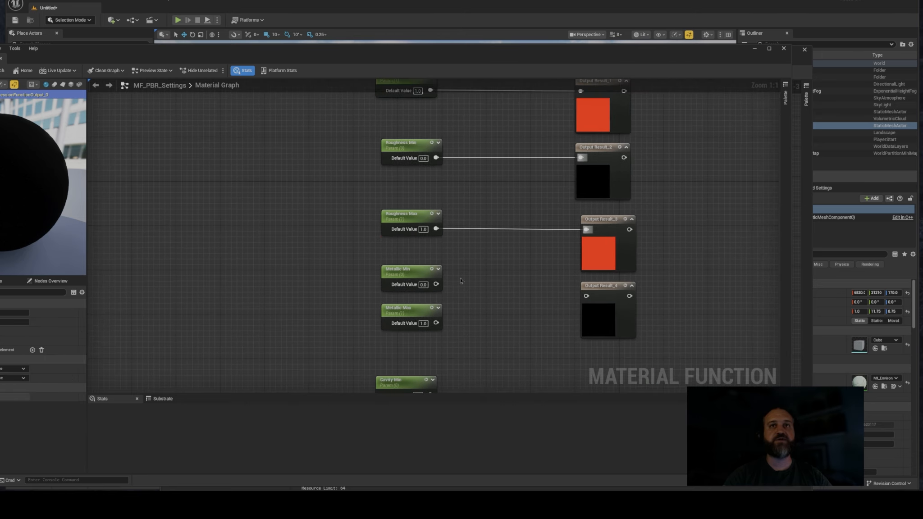
- Add a copy of Output Result_4 beneath it and wire Metallic Min and Metallic Max to the two outputs
scroll(481, 296, "down", 3)
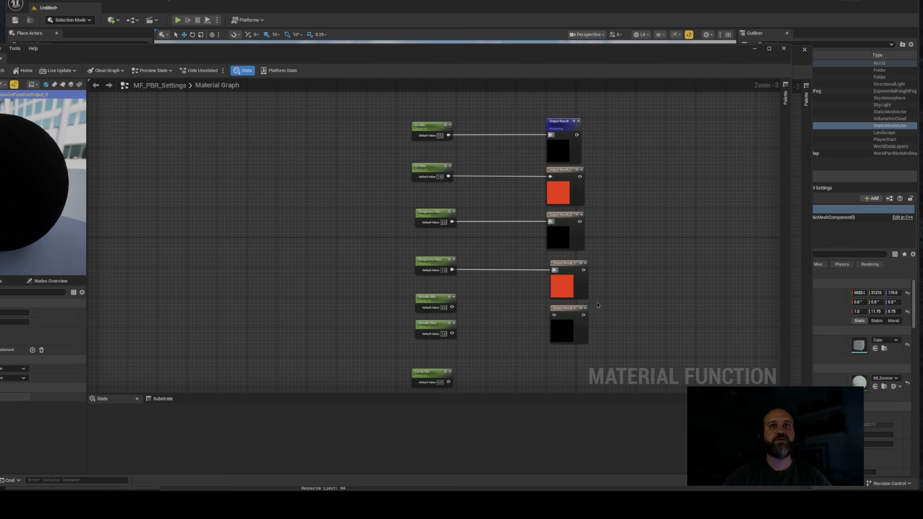
right_click_drag(504, 323, 533, 286)
left_click(605, 269)
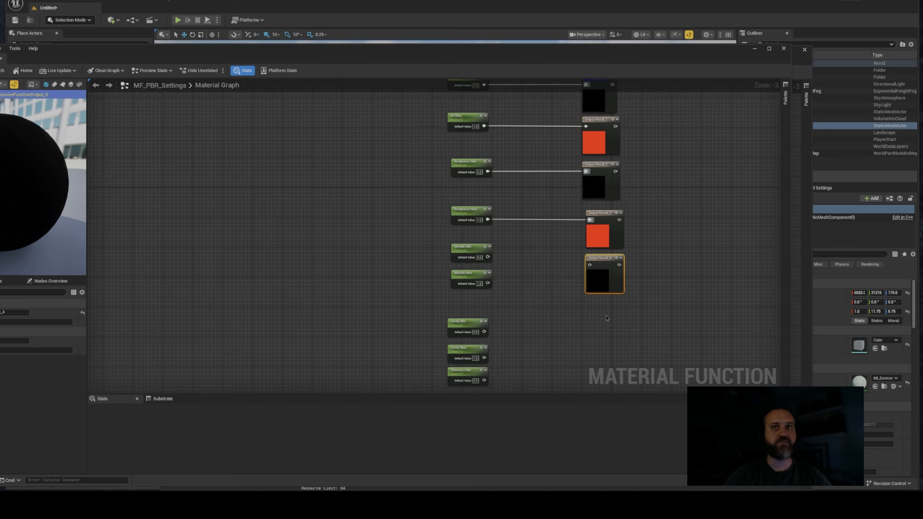
key("ctrl+v")
left_click_drag(487, 257, 590, 265)
left_click_drag(488, 283, 593, 306)
- Move the Cavity, Thickness and Specular parameters down as a group, clear of the Metallic rows
right_click_drag(559, 325, 583, 228)
left_click_drag(537, 214, 460, 374)
left_click_drag(493, 225, 501, 307)
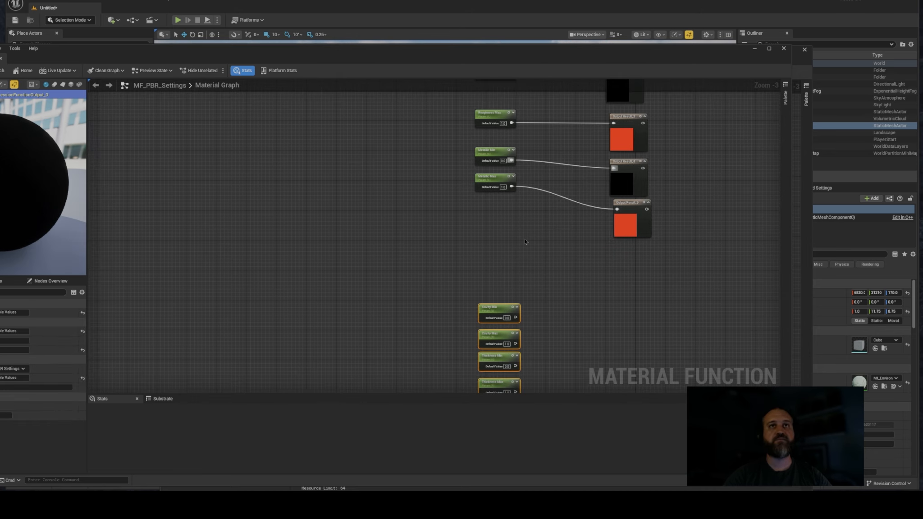
- Copy the six existing output nodes and paste the set beside the Cavity, Thickness and Specular parameters
scroll(548, 274, "down", 2)
left_click_drag(559, 101, 602, 257)
key("ctrl+c")
key("ctrl+v")
left_click(563, 306)
- Wire the Cavity, Thickness and Specular min and max parameters in order to the six pasted output nodes
scroll(563, 307, "up", 3)
left_click_drag(500, 293, 612, 271)
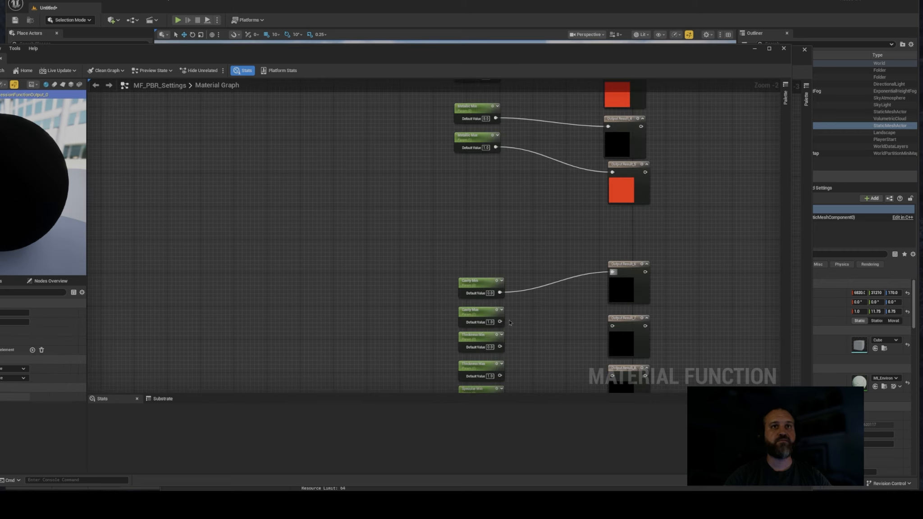
left_click_drag(500, 321, 612, 326)
right_click_drag(498, 339, 482, 236)
left_click_drag(600, 335, 600, 326)
left_click_drag(483, 297, 599, 363)
right_click_drag(532, 343, 485, 202)
left_click_drag(436, 173, 554, 270)
- Set the sort priorities of Output Result_1 through Output Result_5 in the AO, Roughness and Metallic rows
right_click_drag(505, 90, 497, 390)
left_click(544, 185)
left_click(13, 341)
mouse_move(552, 257)
left_mouse_down()
mouse_move(509, 283)
mouse_move(552, 257)
left_mouse_up()
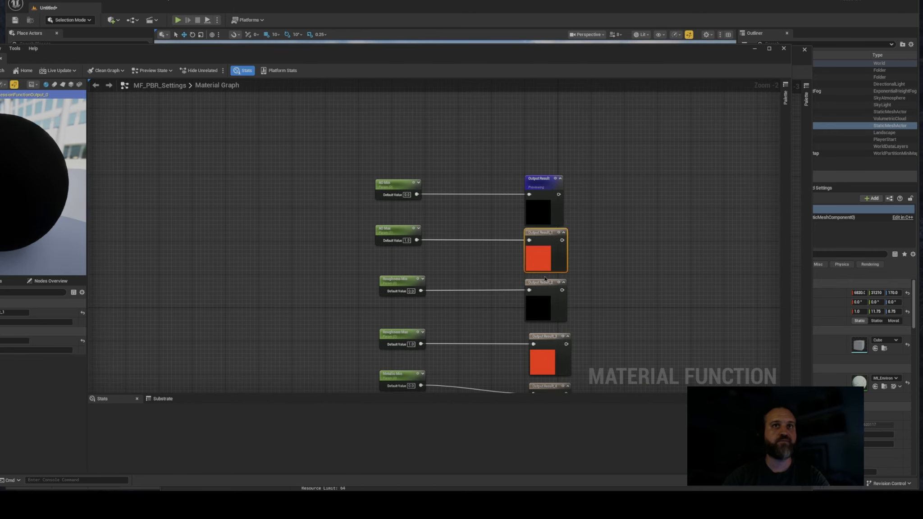
left_click(545, 303)
right_click_drag(276, 334, 191, 215)
left_click(462, 241)
left_click(14, 341)
left_click(465, 334)
left_click(14, 340)
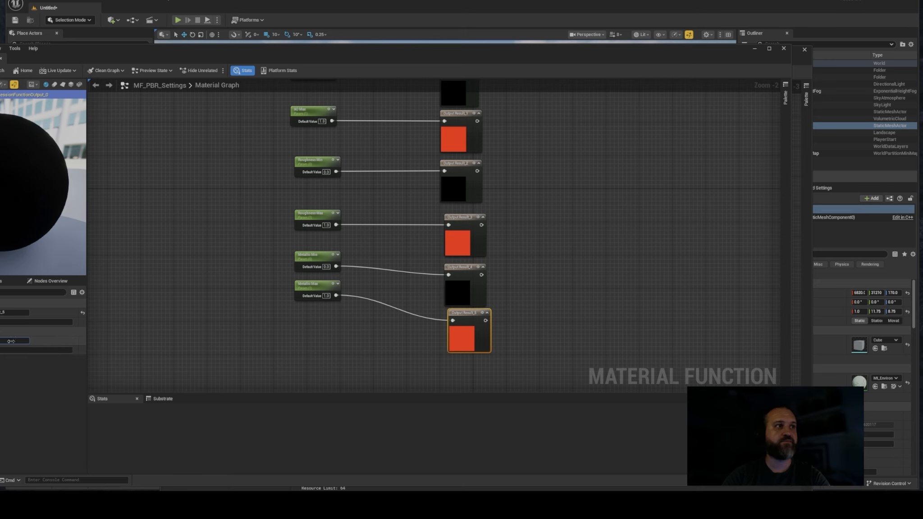
- Set the sort priorities of Output Result_6 through Output Result_11 in the Cavity, Thickness and Specular rows
right_click_drag(270, 333, 235, 158)
left_click(428, 257)
left_click(14, 341)
left_click(428, 309)
left_click(13, 341)
right_click_drag(366, 247, 342, 181)
left_click(407, 284)
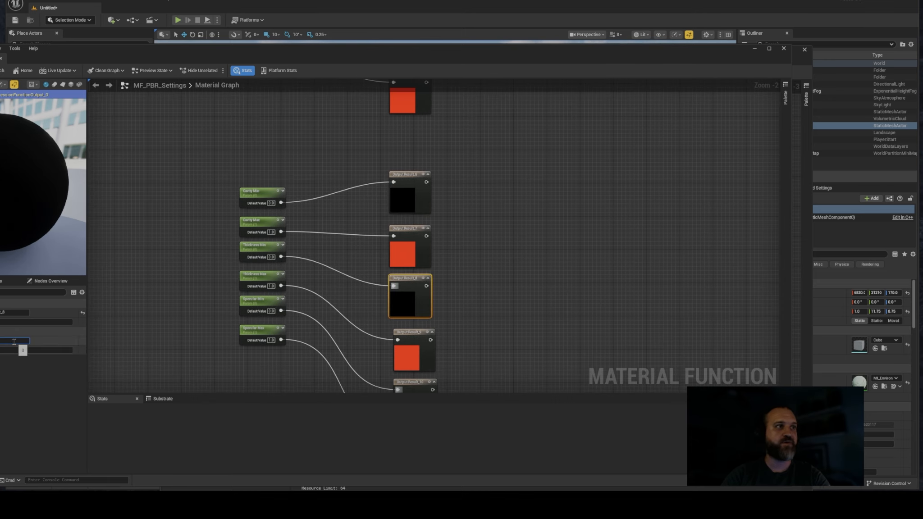
right_click_drag(408, 284, 393, 200)
left_click(401, 316)
left_click(3, 341)
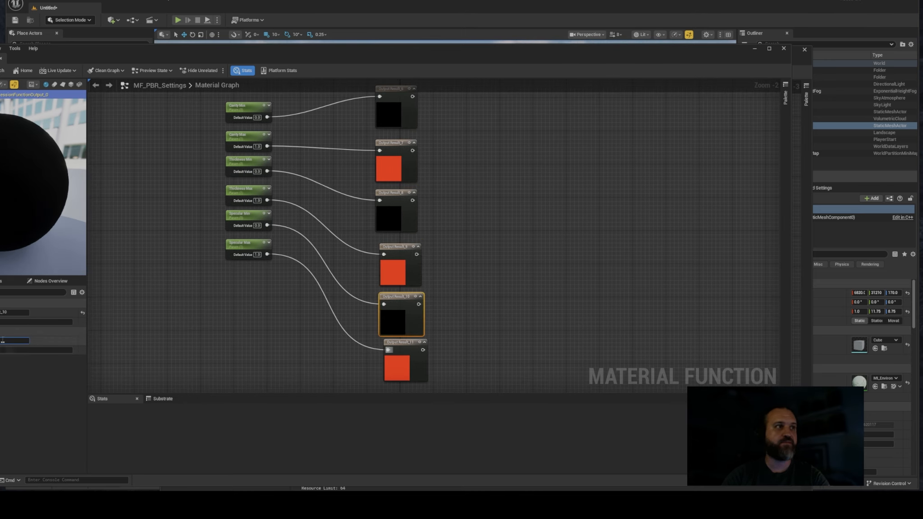
left_click(401, 271)
right_click_drag(386, 340, 371, 291)
- Spread the Thickness and Specular parameters down so that each sits beside its own output node
left_click(270, 288)
scroll(271, 288, "down", 1)
right_click_drag(235, 208, 289, 250)
left_click_drag(289, 250, 299, 335)
left_click_drag(283, 226, 297, 292)
right_click_drag(288, 200, 281, 259)
left_click_drag(282, 259, 303, 303)
left_click_drag(282, 232, 303, 258)
- Left-align the Cavity, Thickness and Specular parameters, and left-align their output nodes
left_click_drag(223, 147, 325, 392)
key("shift+a")
left_click_drag(460, 379, 397, 108)
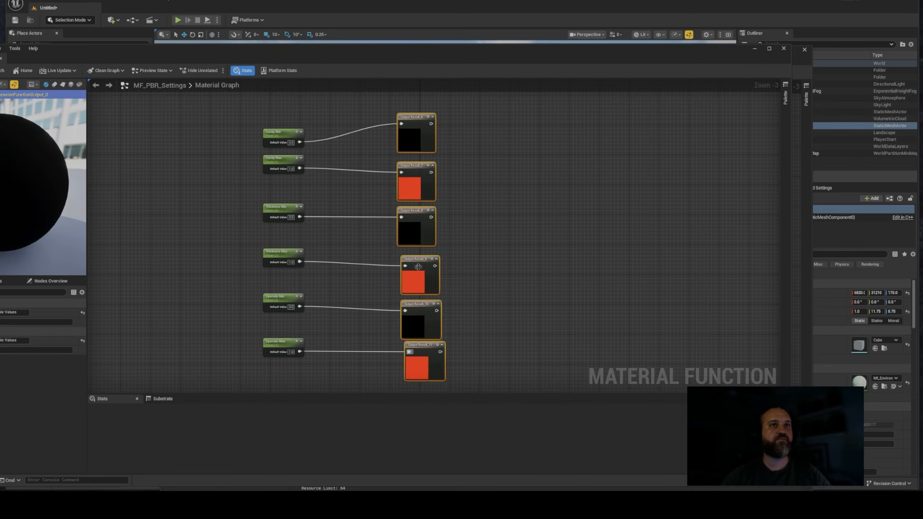
key("shift+a")
- Straighten the connections between the Cavity, Thickness and Specular parameters and their output nodes
key("q")
left_click_drag(216, 230, 467, 214)
left_click_drag(194, 276, 456, 268)
key("q")
left_click_drag(192, 325, 406, 303)
- Straighten the Metallic Max, Metallic Min and Roughness Max connections to their output nodes
right_click_drag(248, 103, 276, 378)
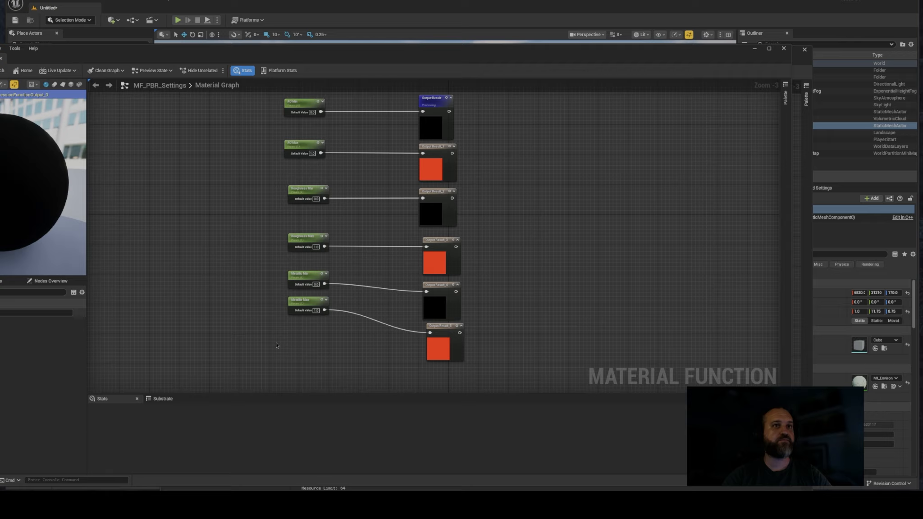
key("q")
left_click_drag(276, 348, 444, 329)
left_click_drag(505, 291, 316, 282)
key("q")
left_click_drag(281, 255, 435, 241)
key("q")
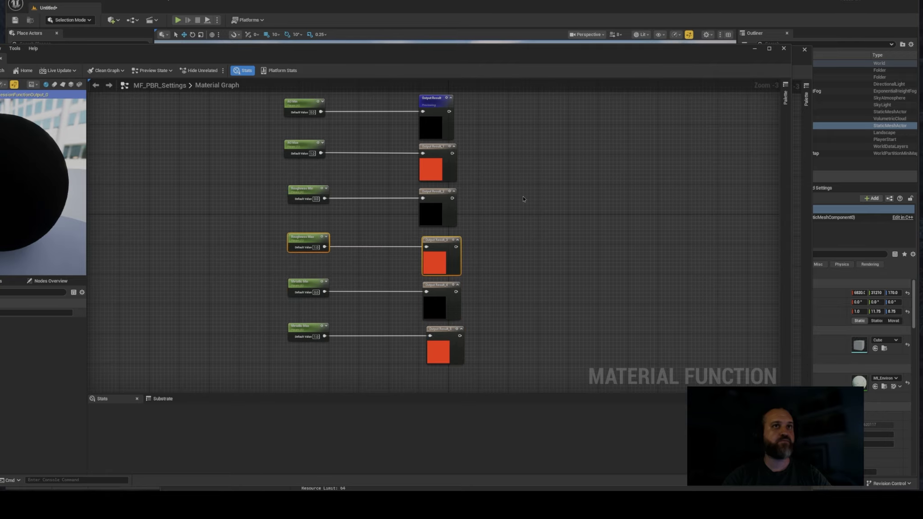
- Straighten the AO Max connection and left-align the full columns of parameters and output nodes
left_click_drag(483, 164, 316, 150)
right_click_drag(441, 108, 428, 157)
scroll(383, 138, "down", 3)
left_click_drag(386, 138, 425, 376)
key("shift+a")
left_click(424, 316)
- Name the outputs fed by the AO parameters Ao Min and Ao Max
scroll(371, 247, "up", 3)
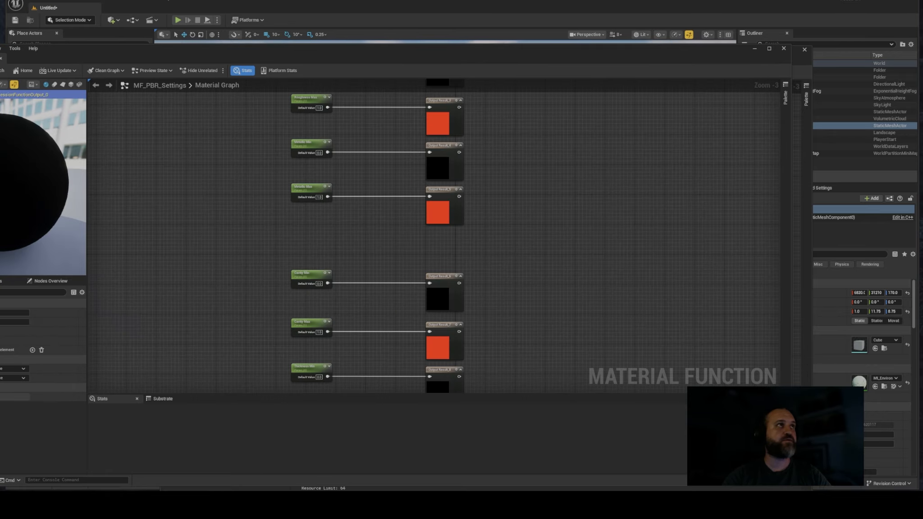
right_click_drag(253, 172, 204, 313)
scroll(388, 114, "up", 3)
right_click_drag(388, 118, 388, 227)
left_click(390, 212)
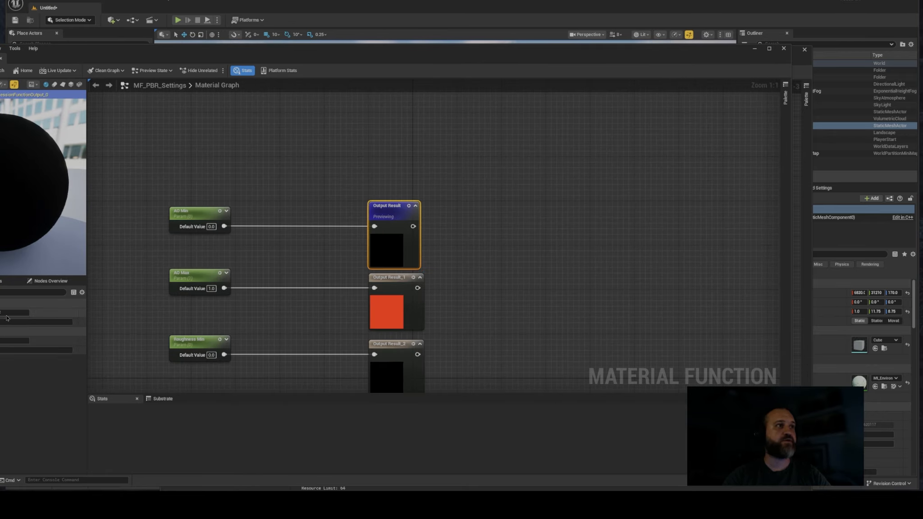
left_click(387, 276)
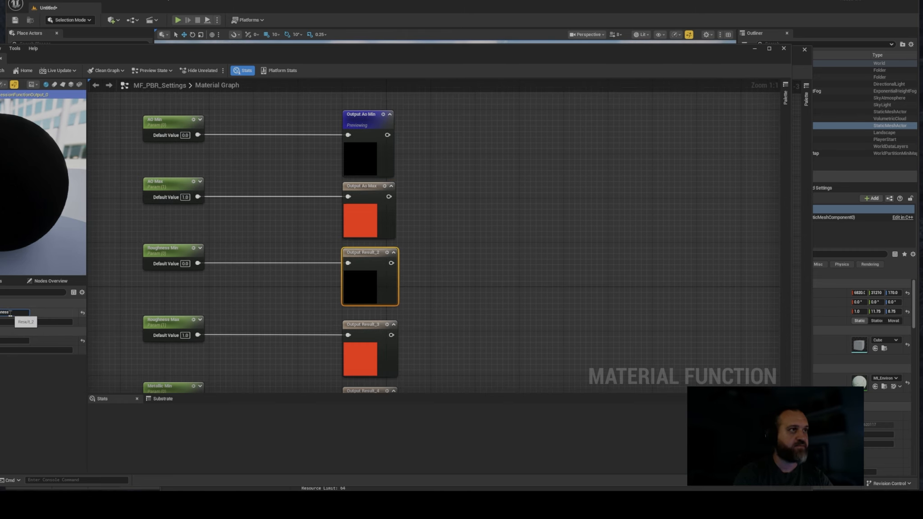
- Name the outputs fed by the roughness parameters Roughness Min and Roughness Max
type("Min")
key("Return")
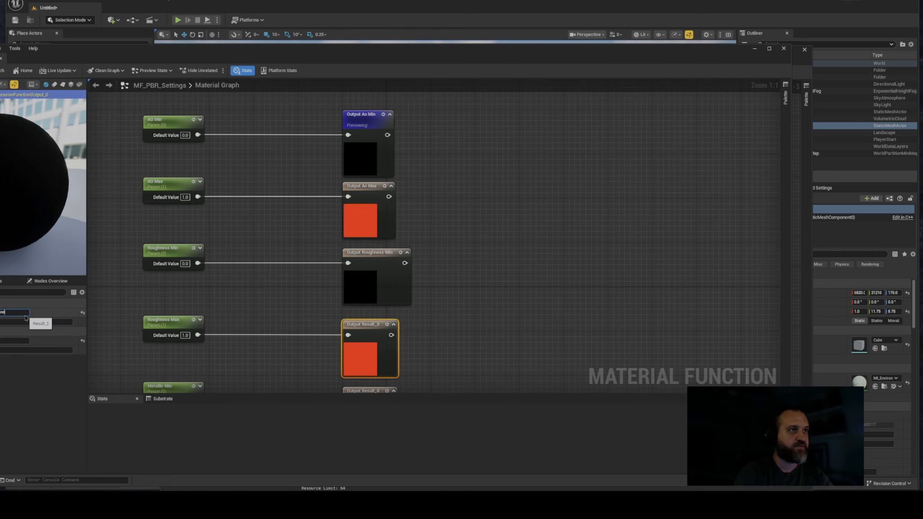
type("ss Max")
key("Return")
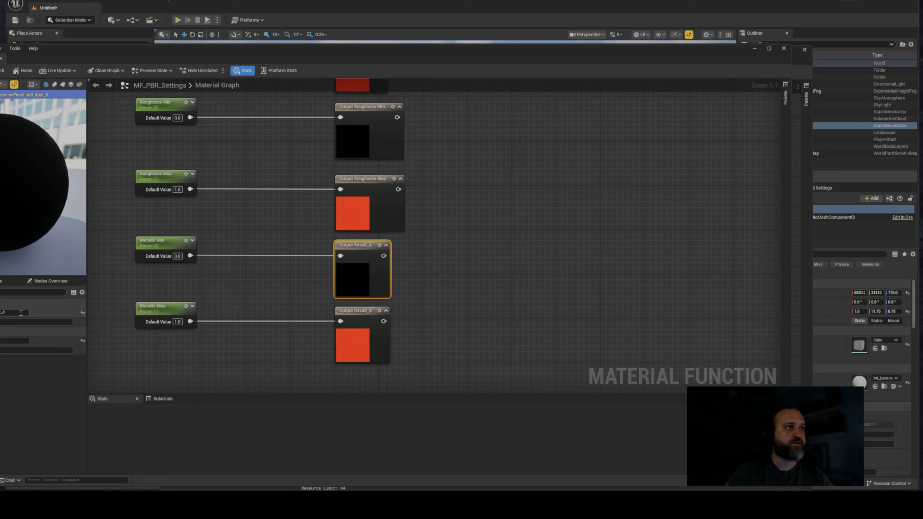
- Name the metallic and cavity outputs Metallic Min, Metallic Max, Cavity Min and Cavity Max
left_click(333, 336)
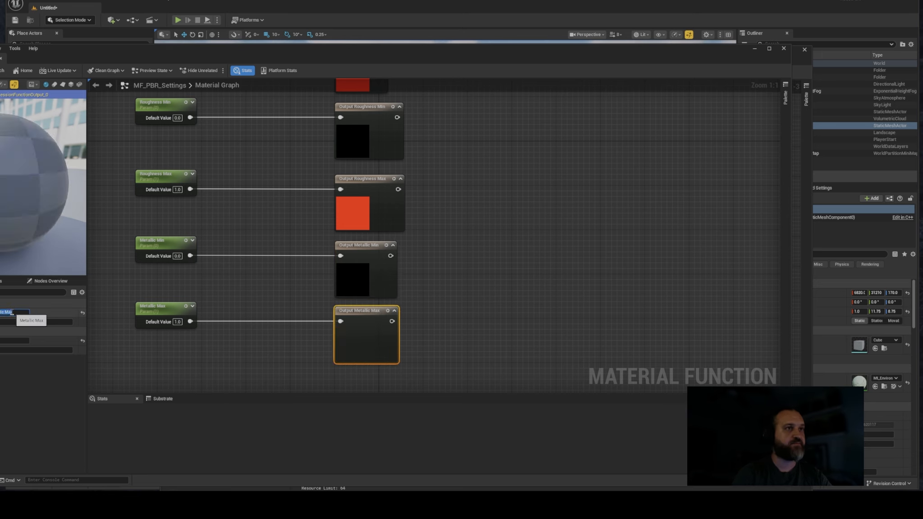
key("Return")
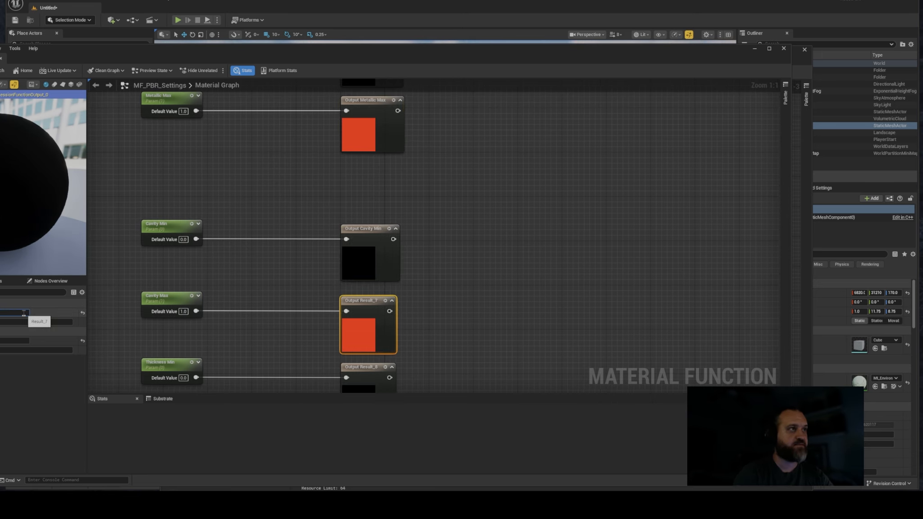
type("y Min")
key("Return")
key("Return")
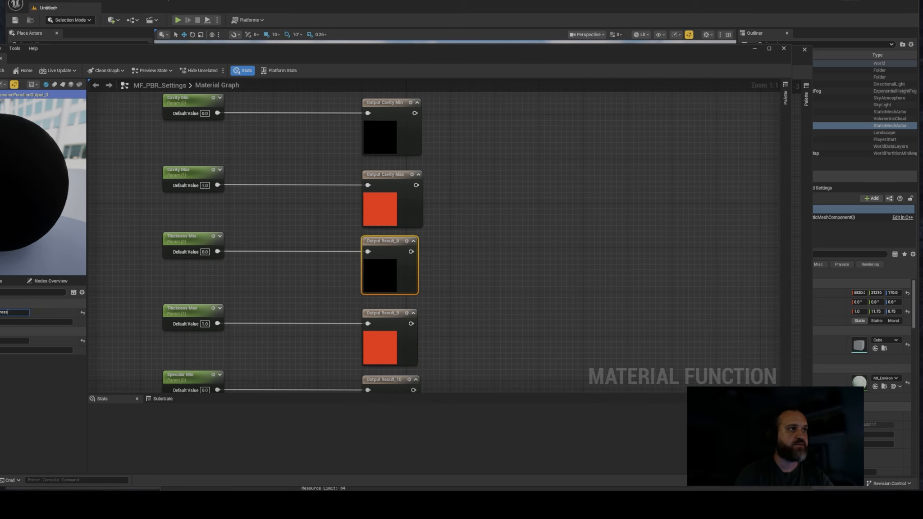
- Name the remaining outputs Thickness Min, Thickness Max, Specular Min and Specular Max
type("Min")
key("Return")
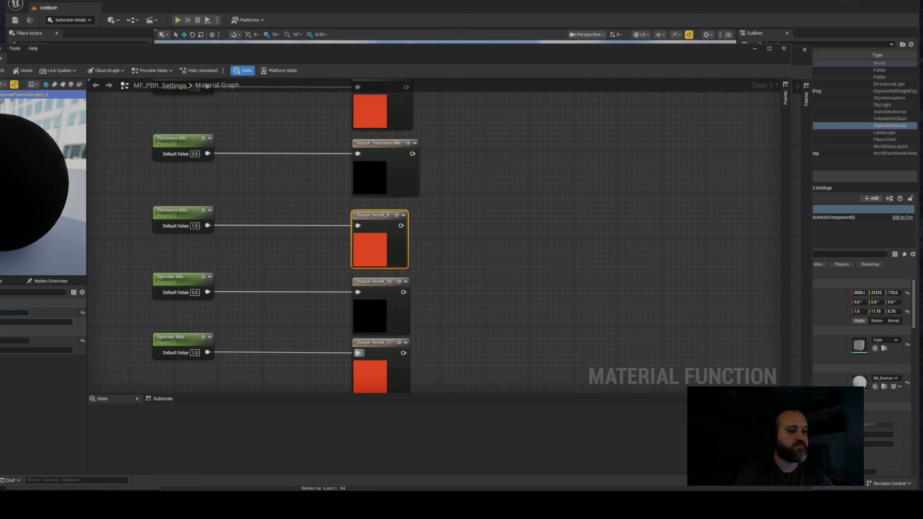
key("Return")
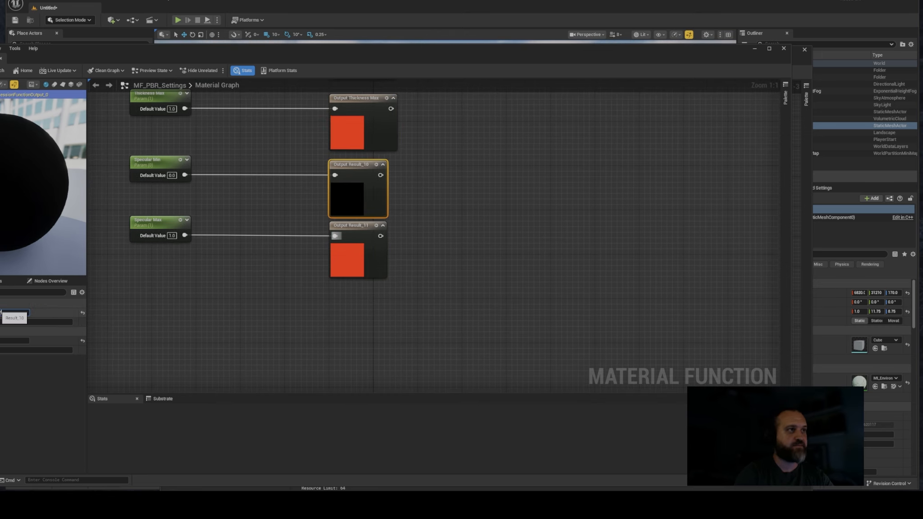
key("Return")
left_click(351, 228)
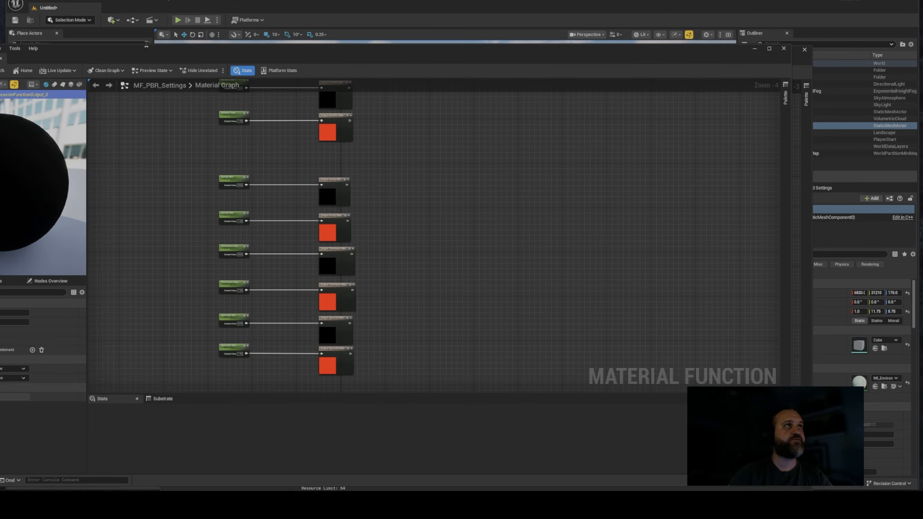
- Move the MF_PBR_Settings and M_Master windows aside and add the MF_PBR_Settings function to M_Master's graph
left_click_drag(146, 56, 922, 91)
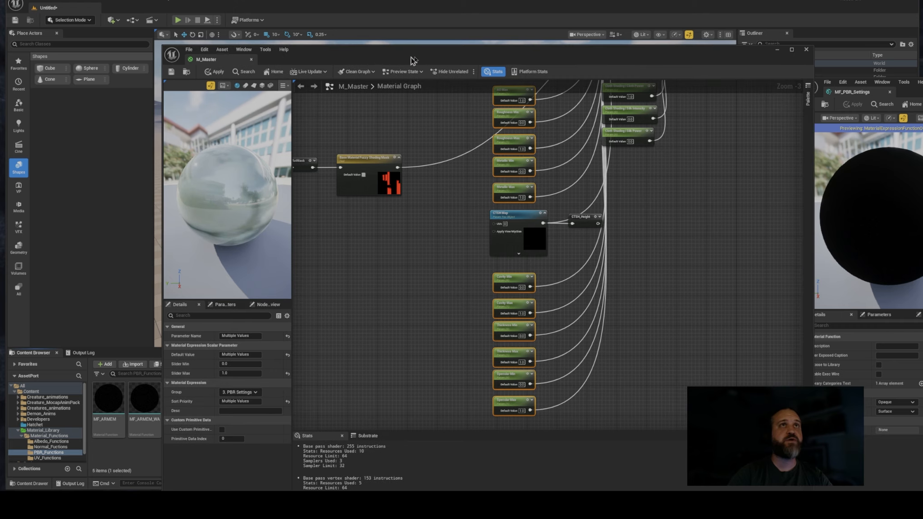
left_click_drag(412, 60, 616, 55)
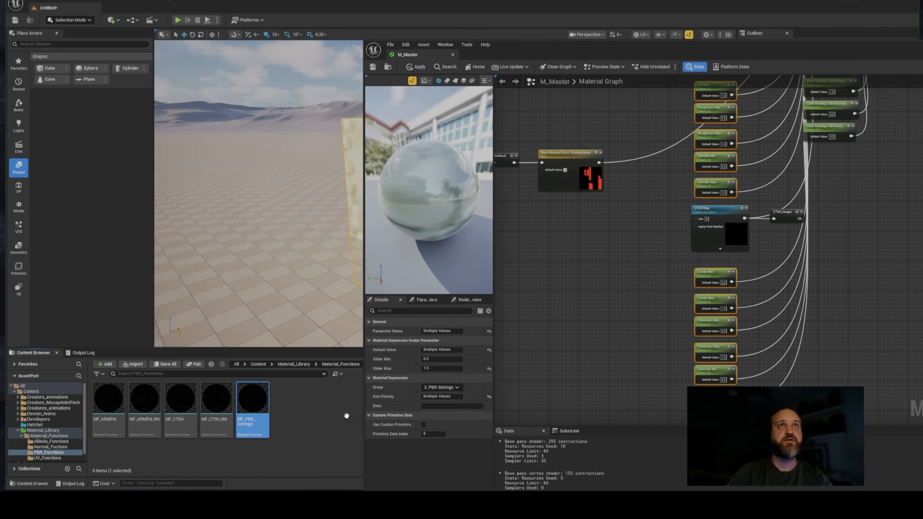
left_click_drag(346, 415, 612, 287)
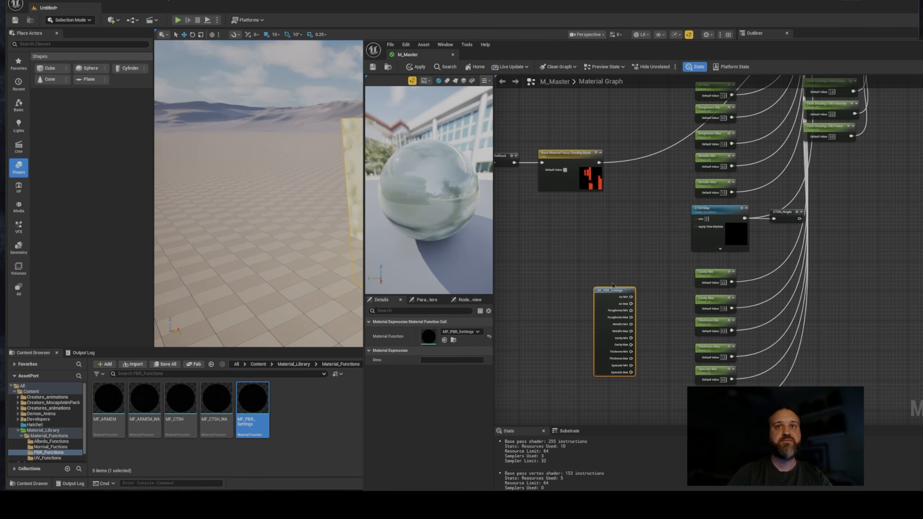
- Place the MF_PBR_Settings node beside the AO, Roughness and Metallic parameters and save M_Master
right_click_drag(649, 220, 575, 297)
scroll(576, 311, "down", 1)
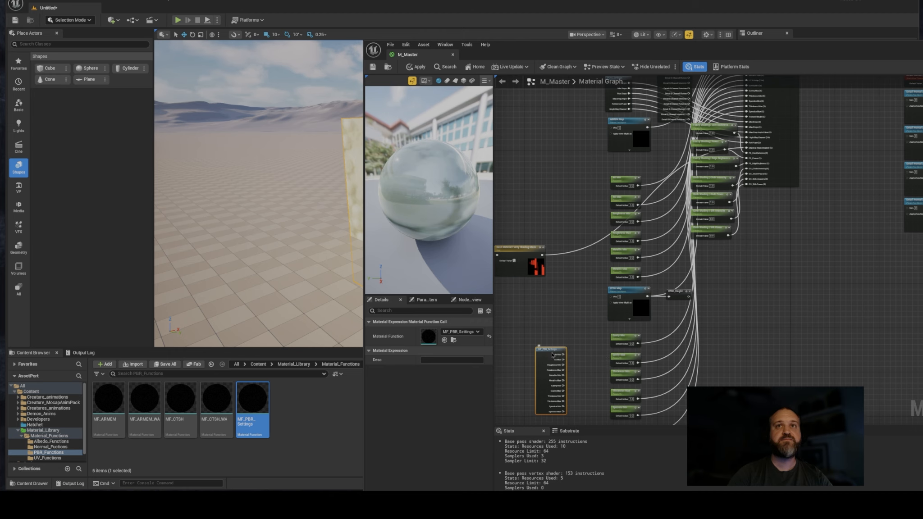
left_click_drag(552, 354, 581, 193)
scroll(585, 188, "up", 3)
right_click_drag(616, 156, 589, 179)
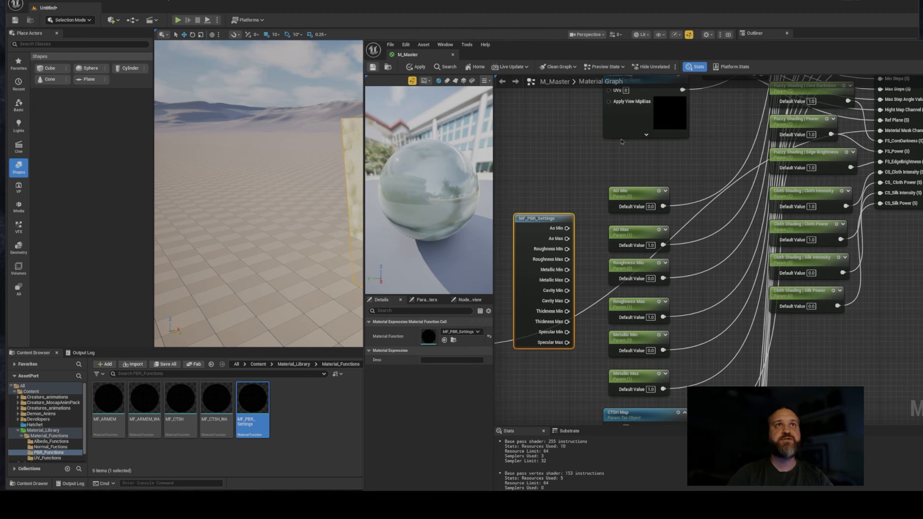
key("ctrl+s")
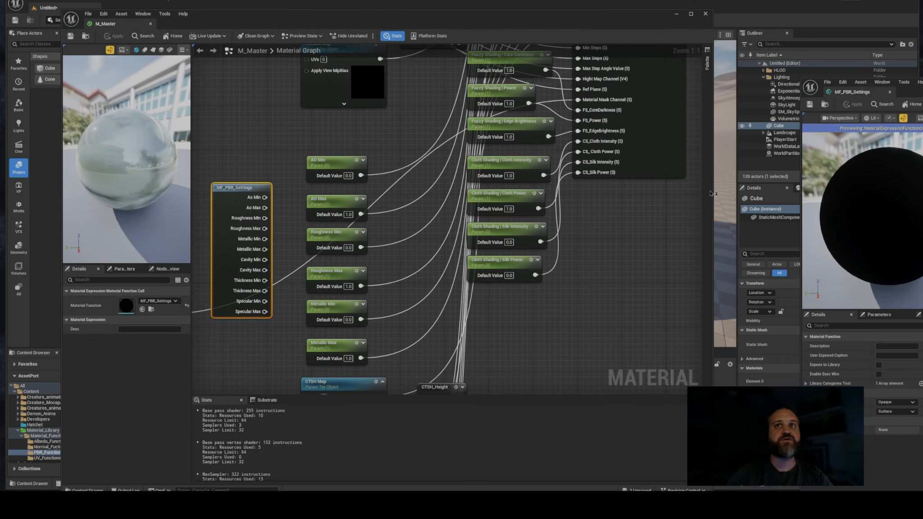
- Widen the M_Master window and transfer the AO, Roughness and Metallic min and max connections to the matching MF_PBR_Settings outputs
left_click_drag(712, 188, 866, 202)
right_click_drag(379, 205, 561, 229)
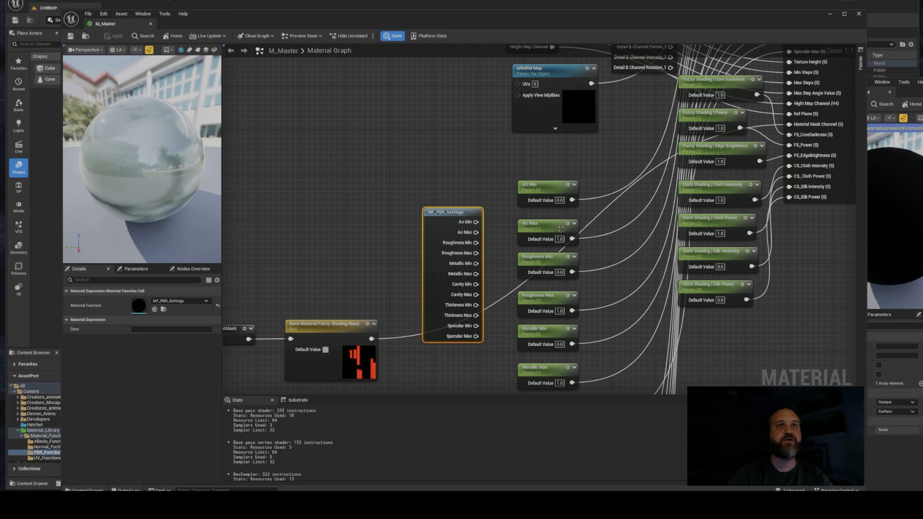
left_click_drag(572, 200, 476, 222, "ctrl")
left_click_drag(572, 239, 476, 232, "ctrl")
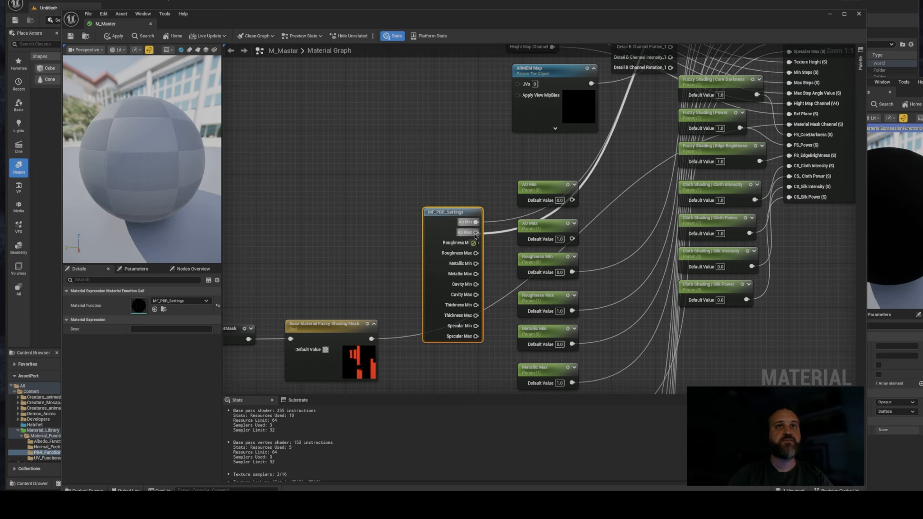
left_click_drag(572, 272, 476, 242, "ctrl")
left_click_drag(572, 311, 476, 253, "ctrl")
right_click_drag(492, 270, 496, 201)
left_click_drag(577, 275, 481, 195, "ctrl")
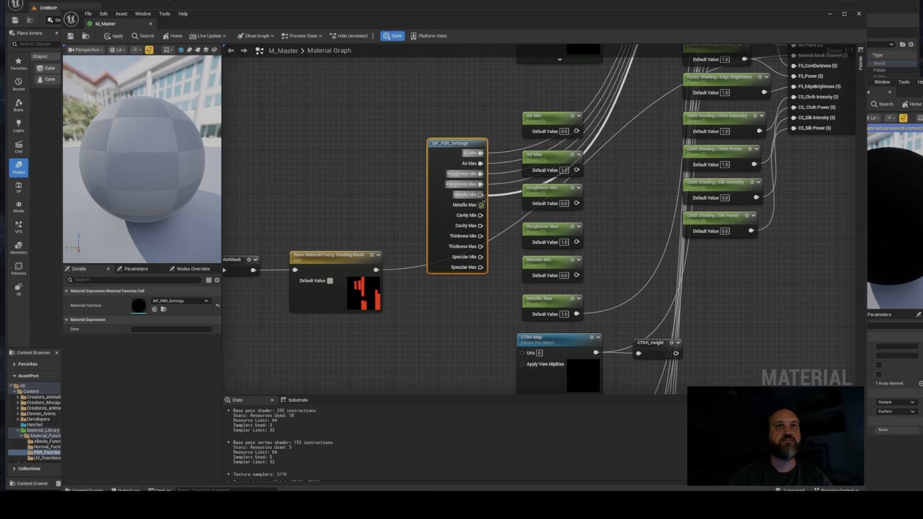
left_click_drag(577, 314, 481, 205, "ctrl")
- Delete the loose AO, Roughness and Metallic parameters and move MF_PBR_Settings down near the Cavity parameters
left_click(567, 287)
right_click_drag(567, 287, 586, 256)
left_click_drag(478, 112, 468, 348)
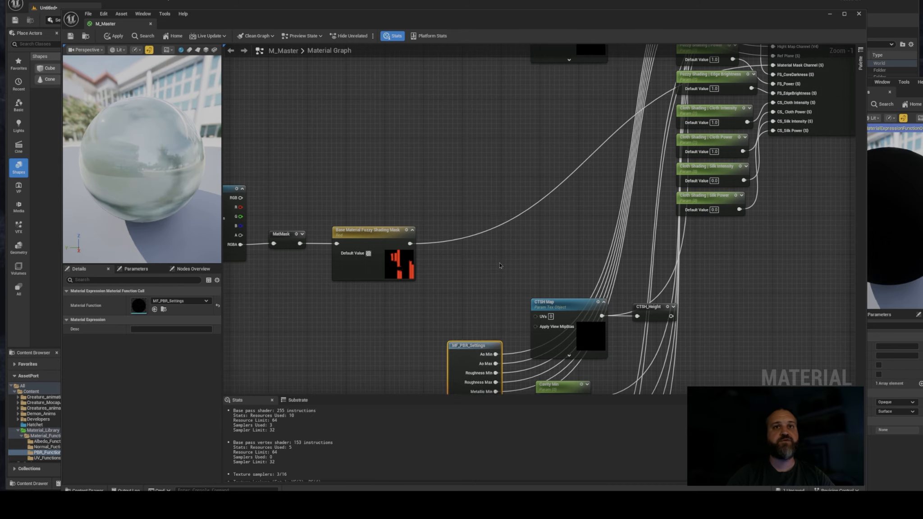
- Transfer the Cavity, Thickness and Specular min and max connections to the matching MF_PBR_Settings outputs
right_click_drag(469, 348, 442, 168)
left_click_drag(564, 229, 462, 241, "ctrl")
left_click_drag(565, 267, 463, 252, "ctrl")
left_click_drag(564, 301, 462, 261, "ctrl")
left_click_drag(565, 340, 463, 272, "ctrl")
right_click_drag(485, 296, 475, 260)
left_click_drag(554, 337, 455, 251, "ctrl")
left_click_drag(554, 375, 453, 259, "ctrl")
- Delete the loose Cavity, Thickness and Specular parameters and move MF_PBR_Settings up beneath the ARMEM Map
left_click_drag(485, 165, 586, 370)
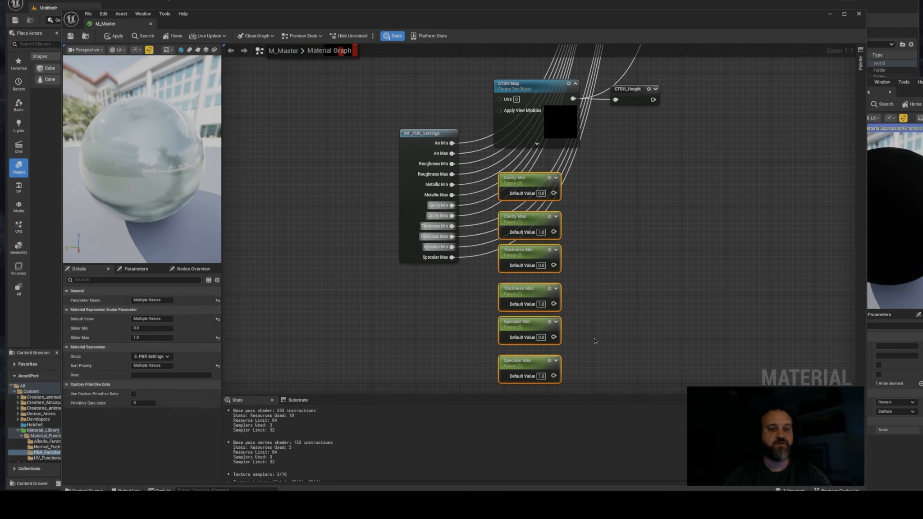
key("Delete")
scroll(596, 342, "down", 2)
right_click_drag(595, 297, 595, 395)
left_click_drag(473, 281, 523, 130)
right_click_drag(523, 130, 466, 330)
left_click_drag(466, 330, 484, 246)
- Move the CTSH Map and its CTSH_Height node clear below MF_PBR_Settings
left_click(432, 288)
right_click_drag(432, 289, 433, 143)
left_click_drag(440, 325, 552, 253)
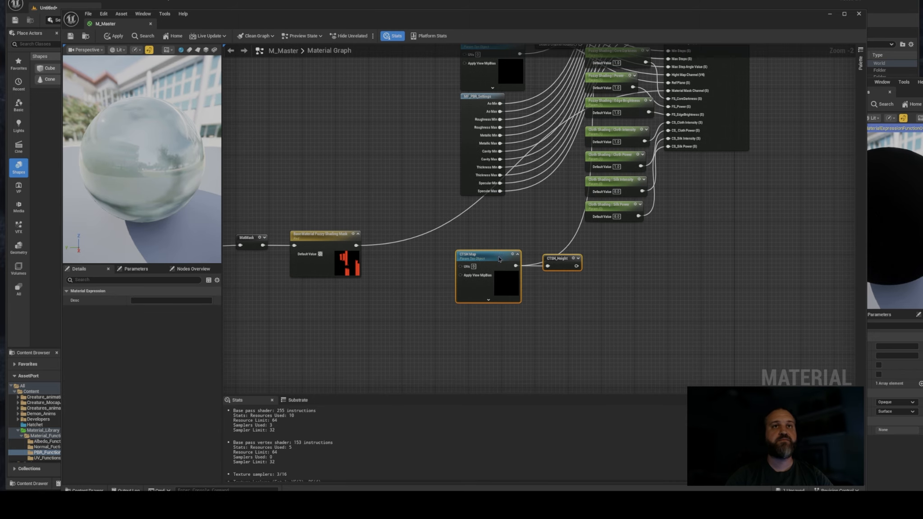
right_click_drag(523, 244, 533, 260)
left_click_drag(503, 272, 511, 318)
- Move the material mask texture chain, including MatMask and Base Material Fuzzy Shading Mask, to just below MF_PBR_Settings
left_click(313, 236)
right_click_drag(313, 236, 478, 285)
left_click_drag(478, 284, 288, 316)
left_click_drag(278, 272, 426, 242)
left_click(496, 217)
- Move the CTSH Map and CTSH_Height nodes up directly beneath the Base Material Fuzzy Shading Mask
scroll(496, 217, "down", 1)
right_click_drag(496, 216, 326, 226)
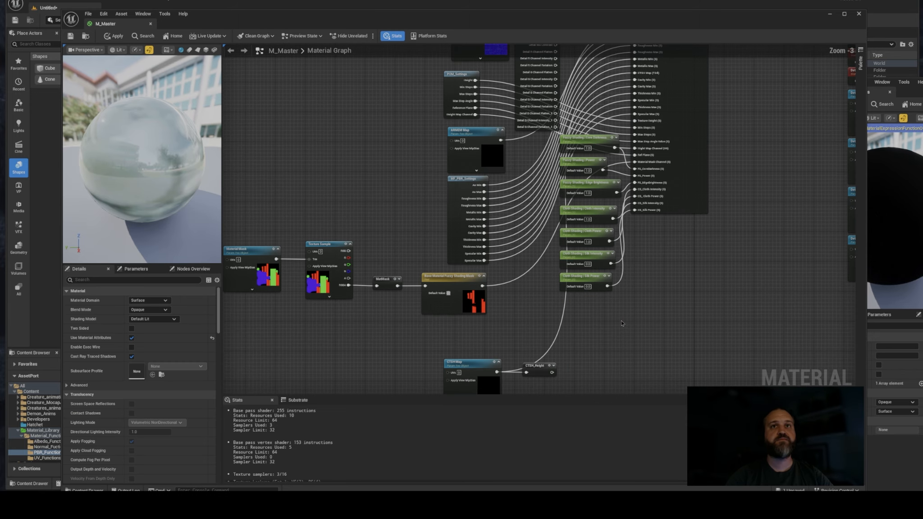
left_click_drag(446, 290, 552, 327)
left_click_drag(484, 304, 464, 269)
- Move the seven Fuzzy Shading and Cloth Shading parameters into the open space below the main function node
right_click_drag(392, 104, 346, 372)
mouse_move(621, 477)
right_mouse_down()
mouse_move(507, 336)
mouse_move(350, 439)
mouse_move(627, 301)
right_mouse_up()
left_click_drag(511, 182, 590, 321)
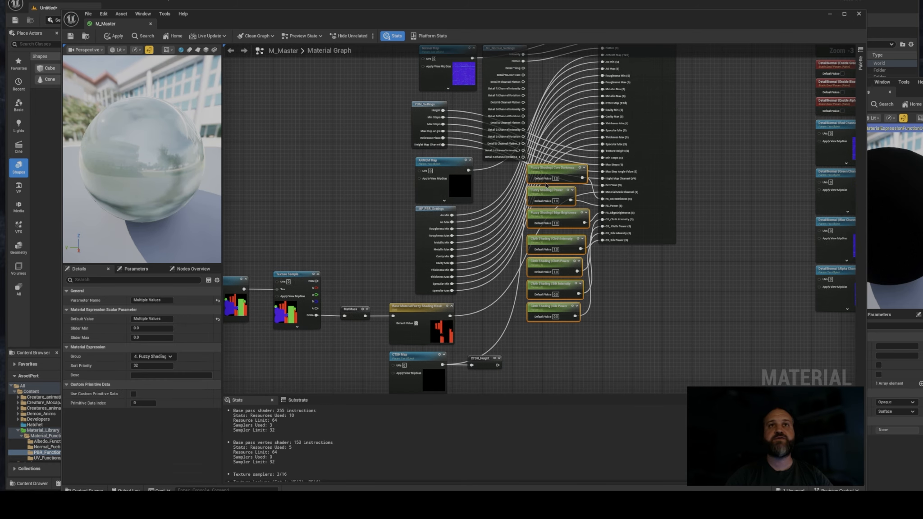
left_click_drag(551, 176, 551, 289)
right_click_drag(551, 289, 542, 194)
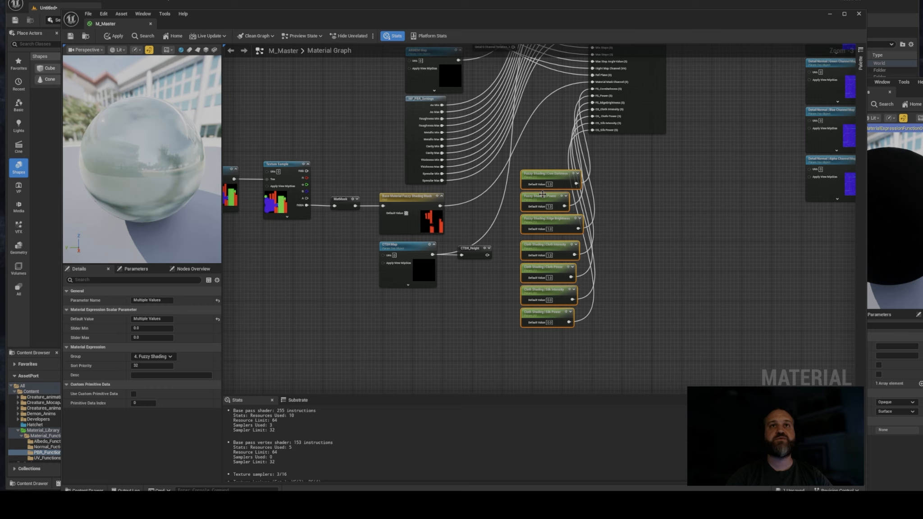
mouse_move(542, 183)
left_mouse_down()
mouse_move(515, 184)
mouse_move(553, 184)
left_mouse_up()
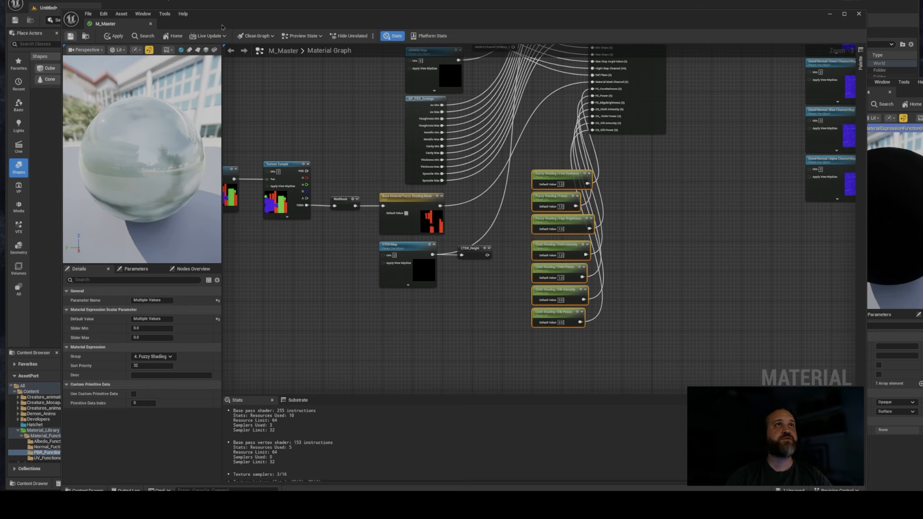
- Create a material function named MF_FuzzyShading_Settings in the Material_Functions folder and open it
double_click(250, 22)
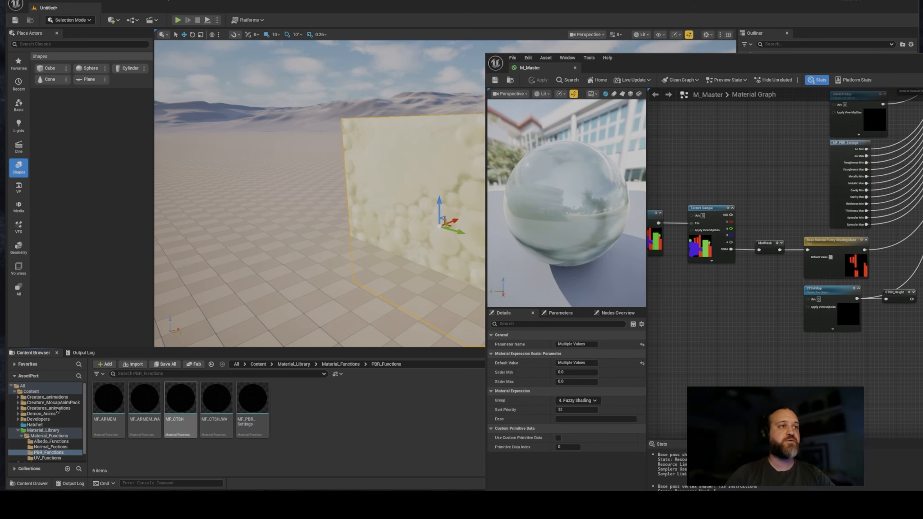
left_click(48, 436)
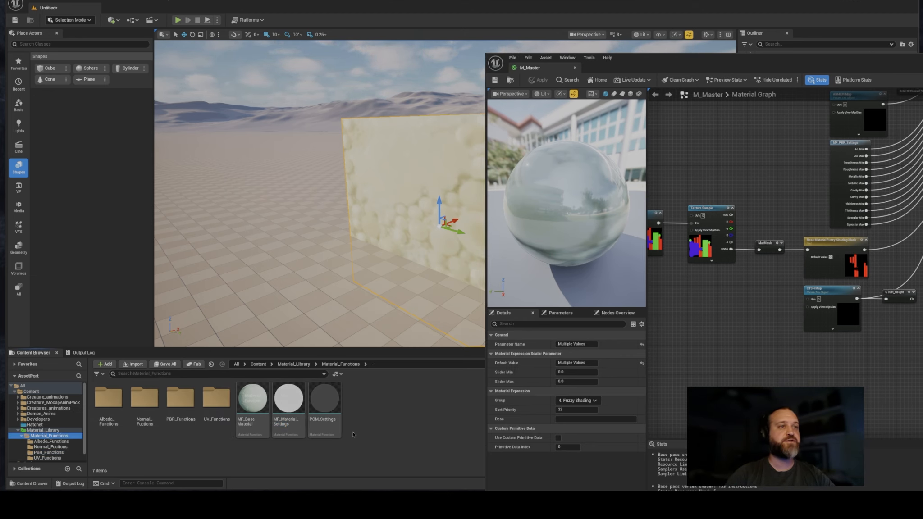
right_click(371, 415)
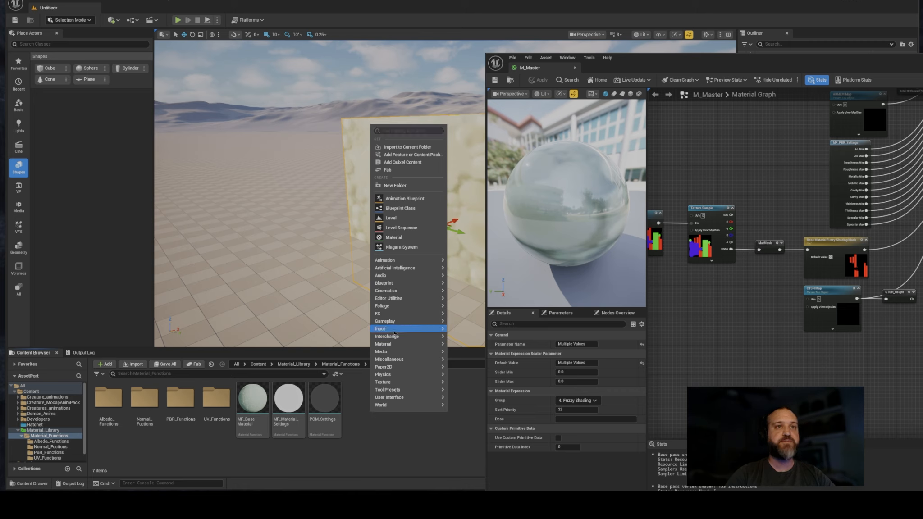
mouse_move(395, 345)
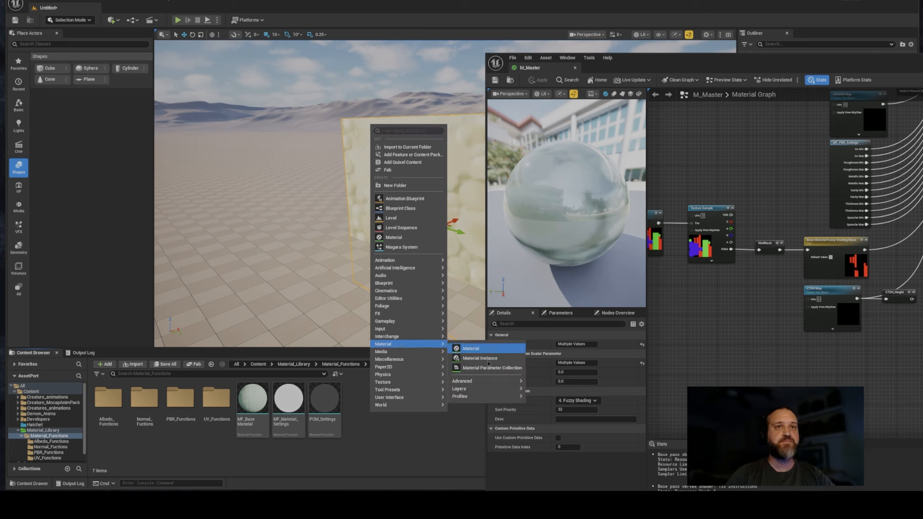
mouse_move(473, 382)
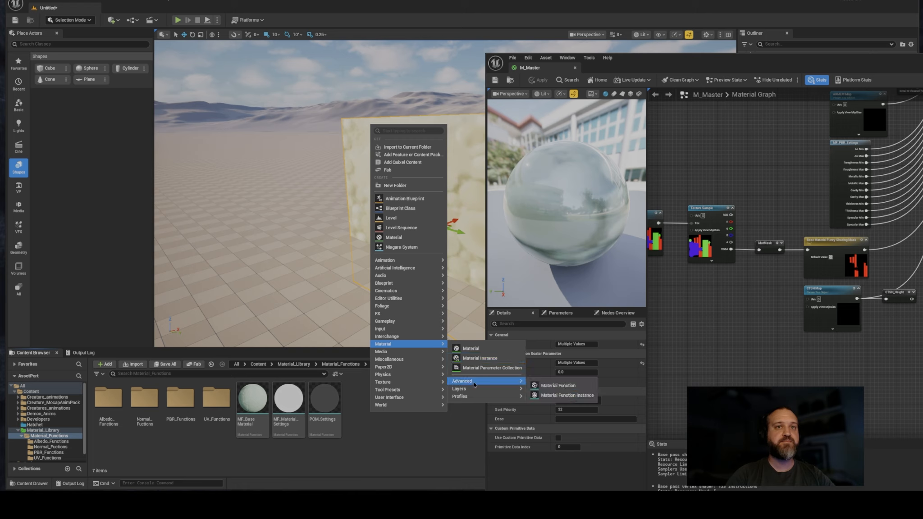
left_click(564, 386)
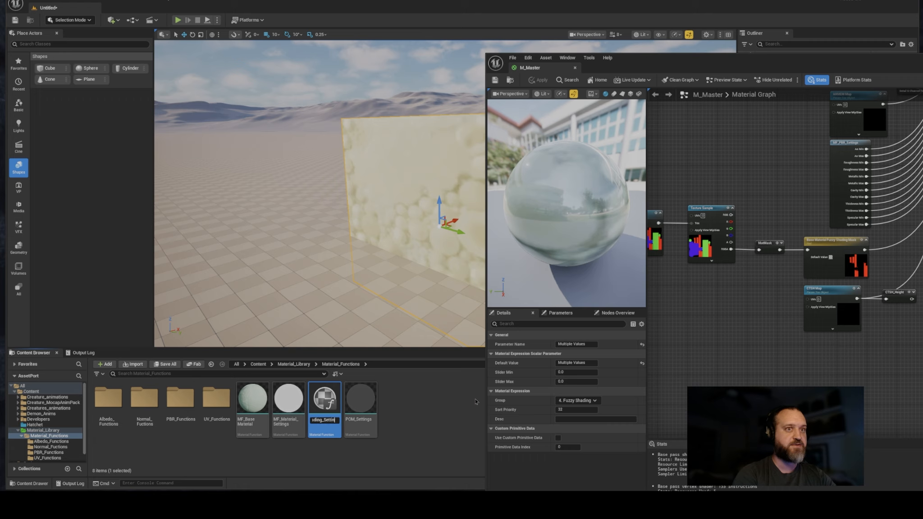
key("Return")
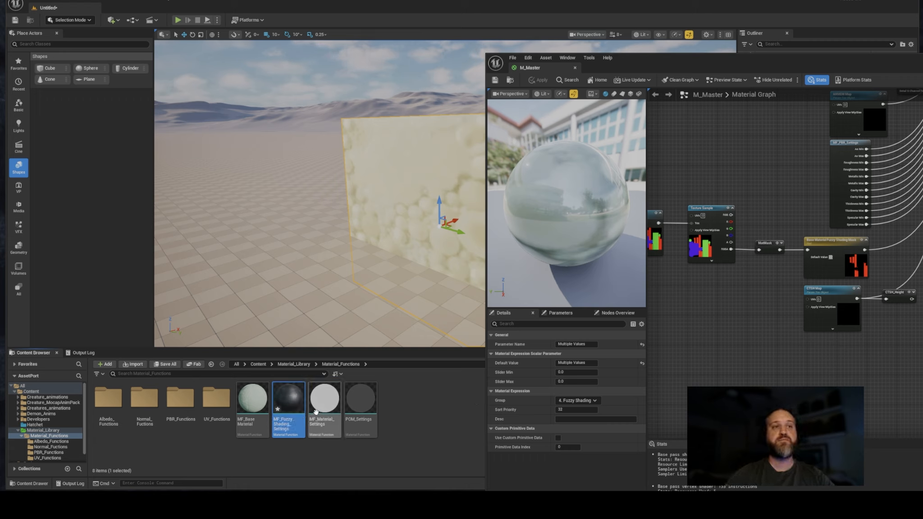
double_click(291, 402)
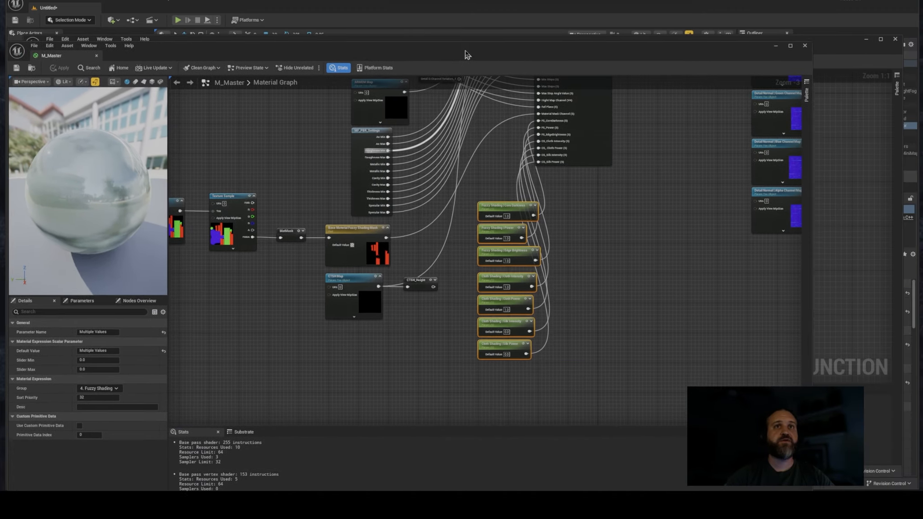
- Copy the seven Fuzzy Shading and Cloth Shading parameters from M_Master into the MF_FuzzyShading_Settings graph, beside the output node
left_click_drag(506, 180, 544, 372)
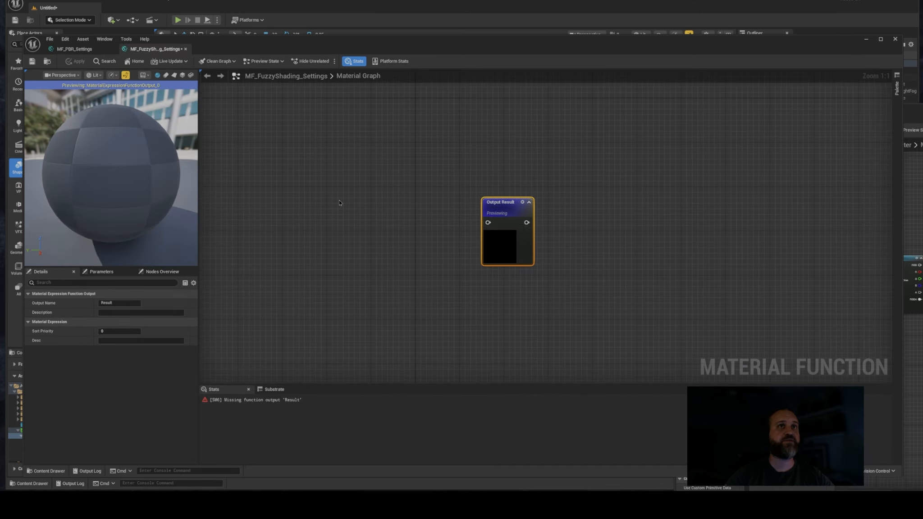
right_click_drag(289, 211, 403, 185)
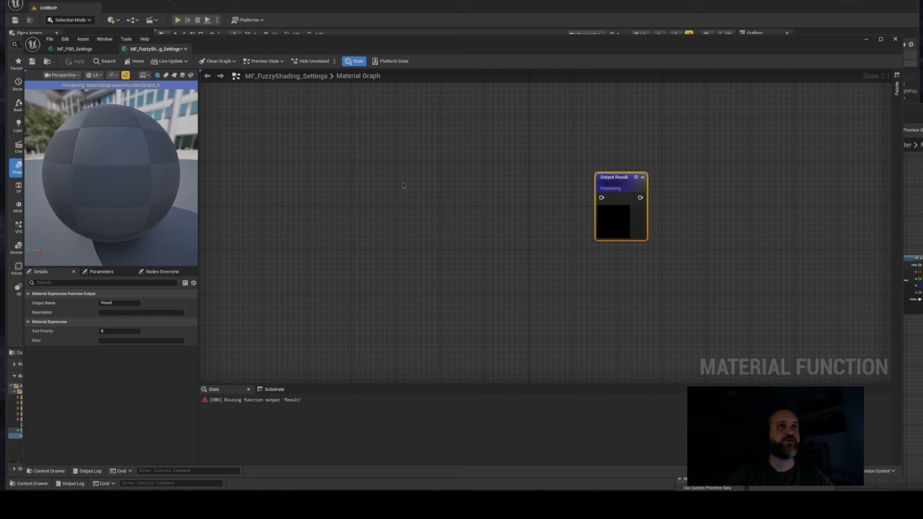
key("ctrl+v")
right_click_drag(616, 181, 599, 228)
left_click(588, 212)
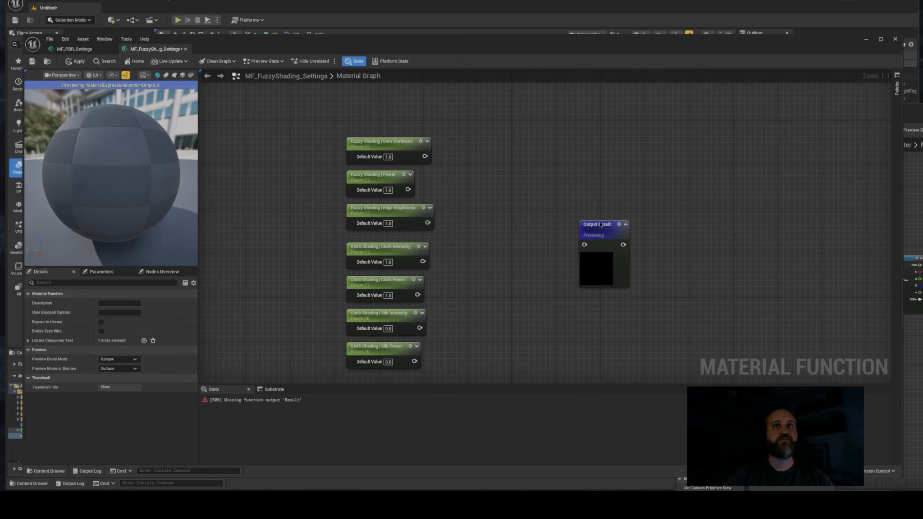
- Duplicate the output node several times and stack the copies in a column opposite the parameters
left_click_drag(603, 225, 576, 102)
key("ctrl+d")
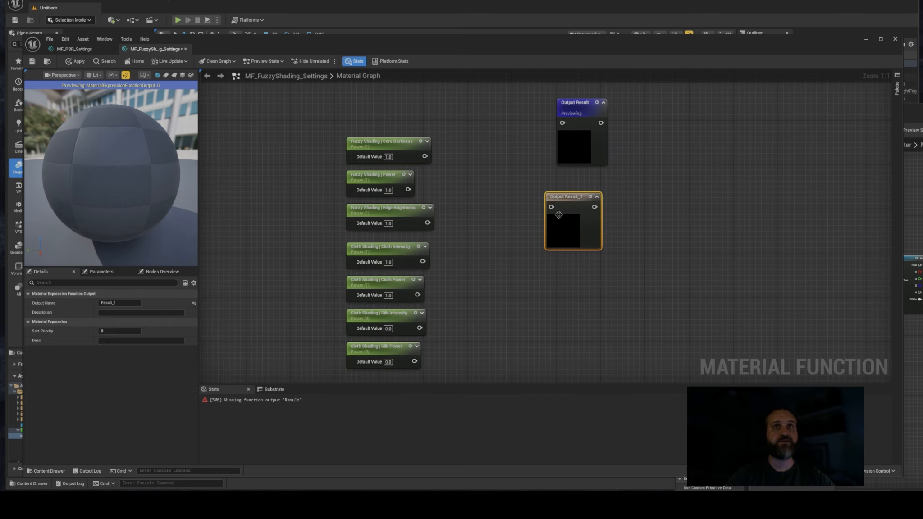
key("ctrl+d")
key("ctrl+d")
right_click_drag(510, 226, 526, 252)
left_click_drag(591, 130, 584, 122)
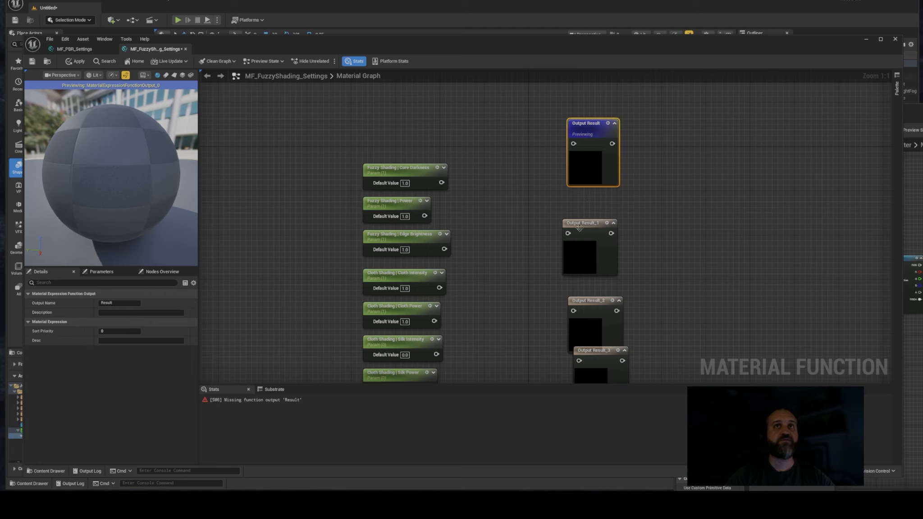
left_click_drag(585, 223, 590, 189)
right_click_drag(532, 270, 532, 177)
left_click_drag(589, 209, 588, 158)
left_click_drag(593, 259, 588, 231)
left_click_drag(598, 326, 586, 289)
left_click_drag(590, 378, 584, 356)
right_click_drag(517, 301, 523, 326)
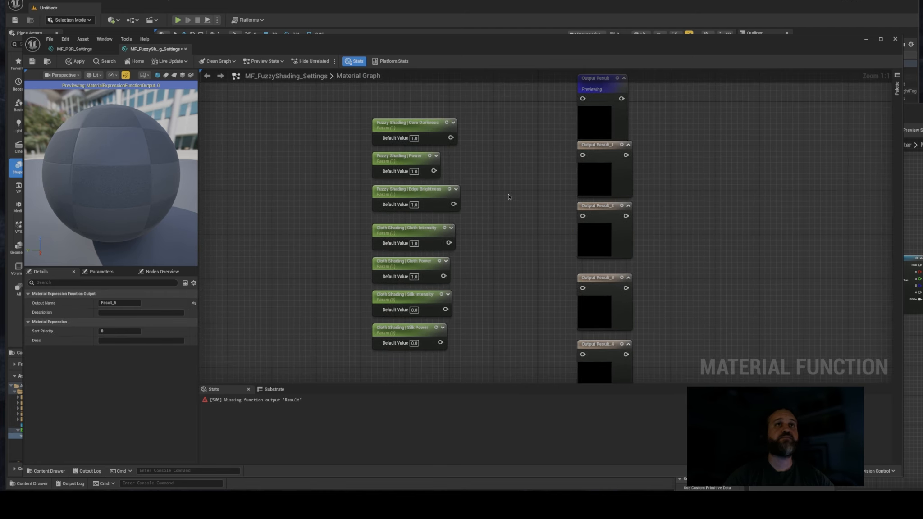
- Delete the four Cloth Shading parameters and the surplus output nodes, keeping three Fuzzy Shading parameters and three outputs
right_click_drag(513, 214, 523, 198)
left_click_drag(356, 243, 425, 331)
left_click_drag(406, 315, 261, 352)
right_click_drag(504, 162, 477, 219)
right_click_drag(338, 342, 465, 235)
key("Delete")
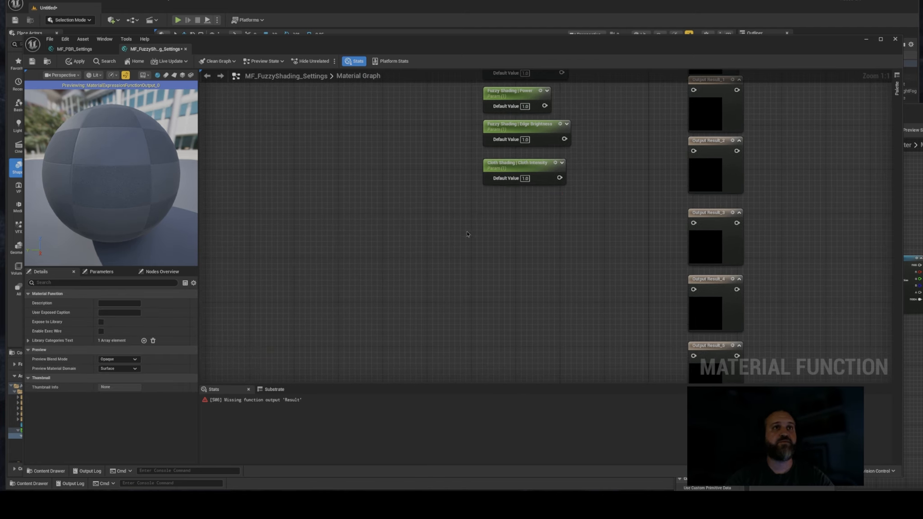
right_click_drag(619, 184, 452, 287)
left_click_drag(452, 287, 393, 269)
key("Delete")
scroll(436, 247, "down", 4)
left_click_drag(509, 266, 411, 173)
key("Delete")
key("Return")
scroll(410, 173, "up", 4)
right_click_drag(410, 173, 402, 353)
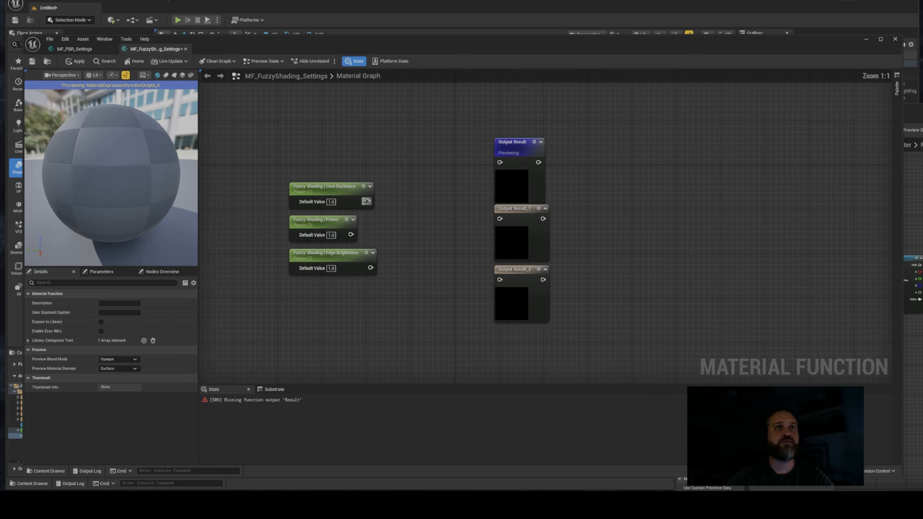
- Connect the Fuzzy Shading Core Darkness, Power and Edge Brightness parameters to the three output nodes in order
left_click_drag(368, 201, 500, 162)
left_click_drag(351, 234, 501, 219)
left_click_drag(370, 268, 500, 280)
- Straighten the connections so each Fuzzy Shading parameter lines up with its output node
left_click_drag(343, 126, 571, 200)
key("q")
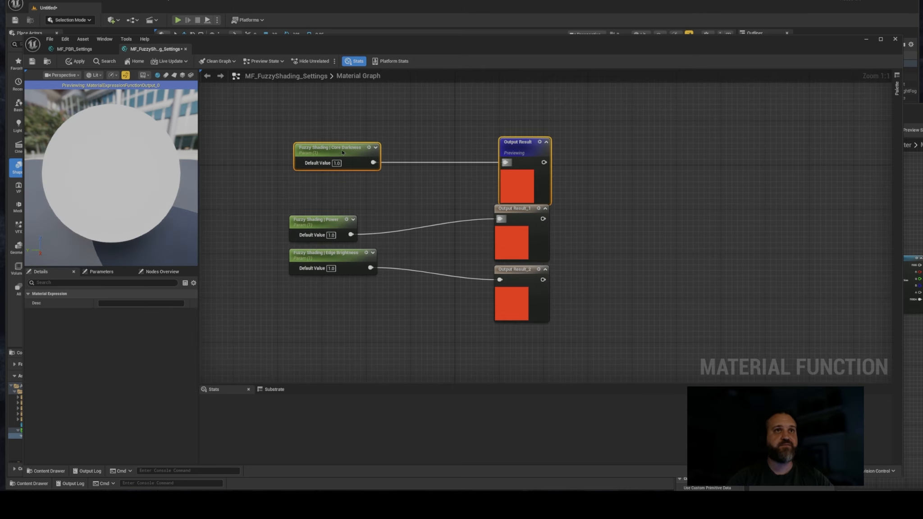
left_click_drag(341, 150, 342, 145)
left_click_drag(262, 210, 500, 244)
key("q")
left_click_drag(270, 257, 519, 297)
key("q")
left_click_drag(288, 115, 361, 288)
left_click_drag(444, 102, 546, 348)
- Name the three function outputs Core Darkness, Shading Power and Edge Brightness to match their parameters
left_click(518, 140)
left_click(133, 303)
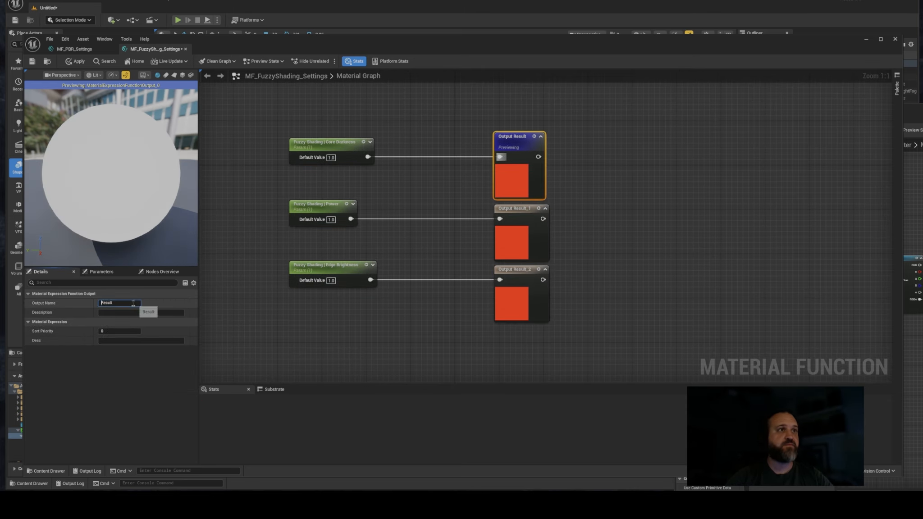
type("Core Darkness")
left_click(514, 210)
type("Shading")
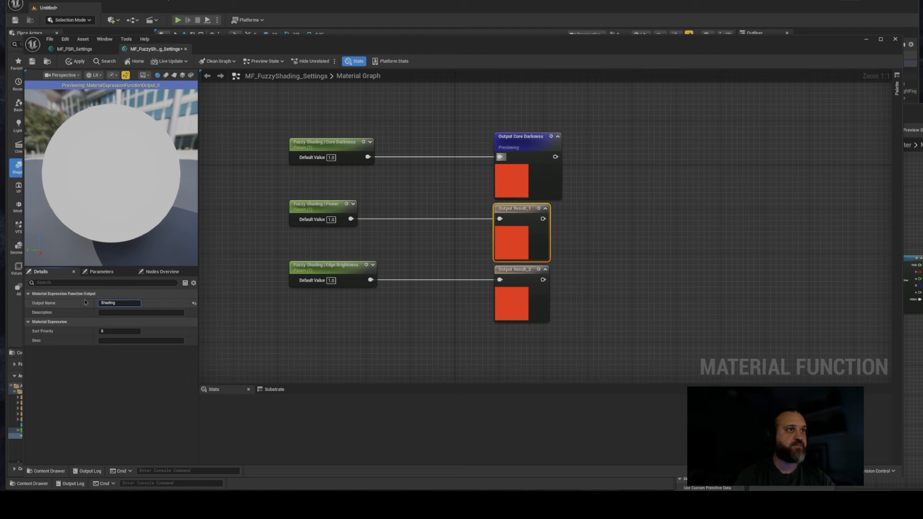
type(" Power")
key("Return")
left_click(509, 271)
left_click(133, 304)
type("Edge Brightness")
- Set the sort priorities of the Shading Power and Edge Brightness outputs, with Edge Brightness at 2
left_click_drag(483, 128, 552, 342)
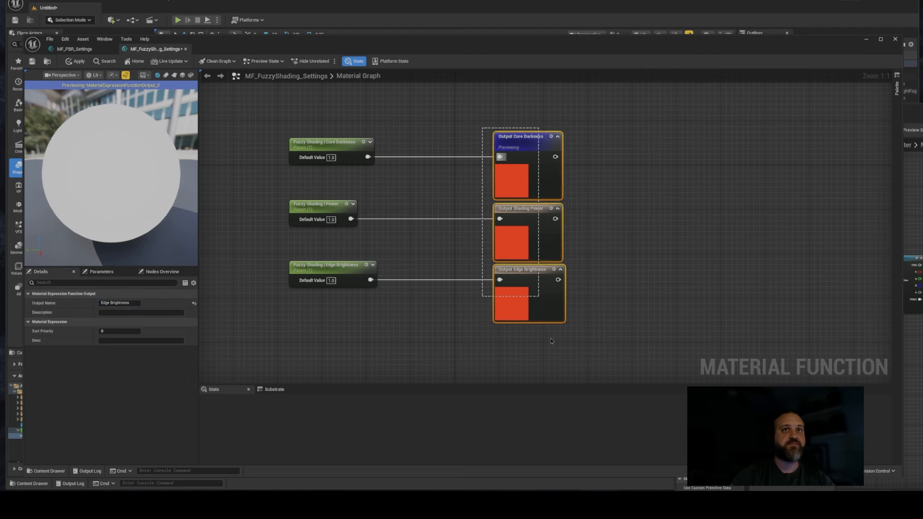
right_click_drag(531, 316, 587, 288)
left_click(581, 115)
left_click(586, 198)
left_click(120, 331)
left_click(561, 242)
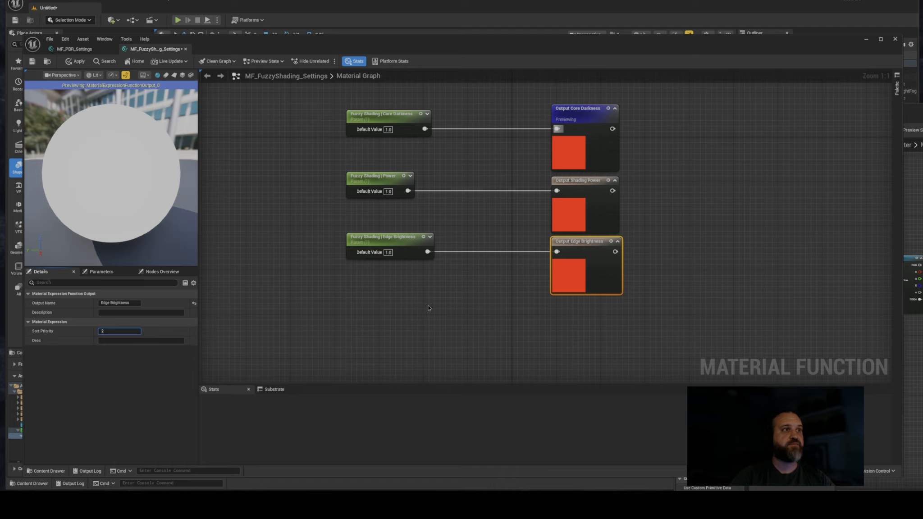
- Create a material function named MF_Cloth_Settings in the Material_Functions folder
left_click(74, 49)
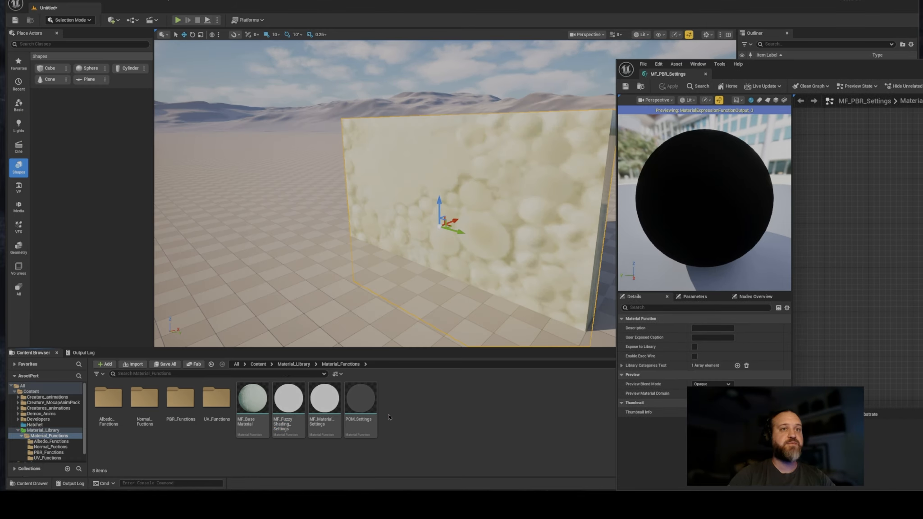
right_click(392, 406)
mouse_move(413, 303)
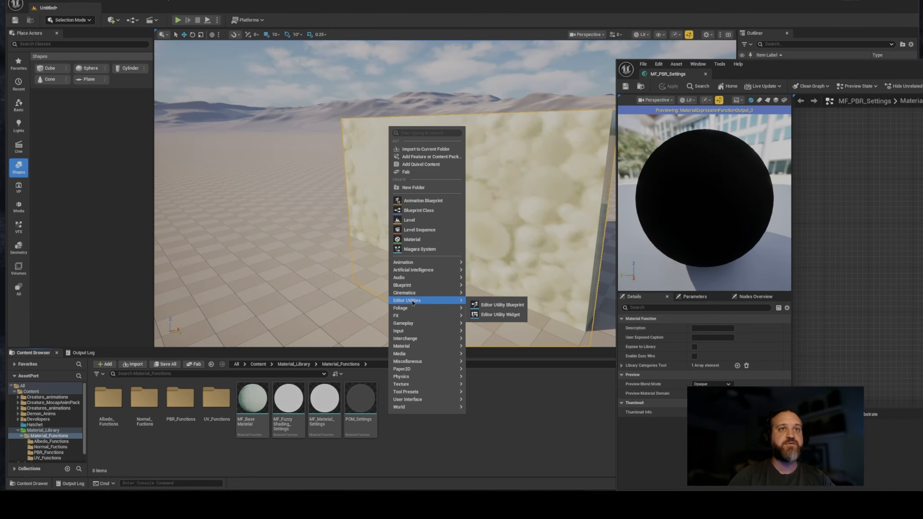
mouse_move(413, 346)
left_click(496, 351)
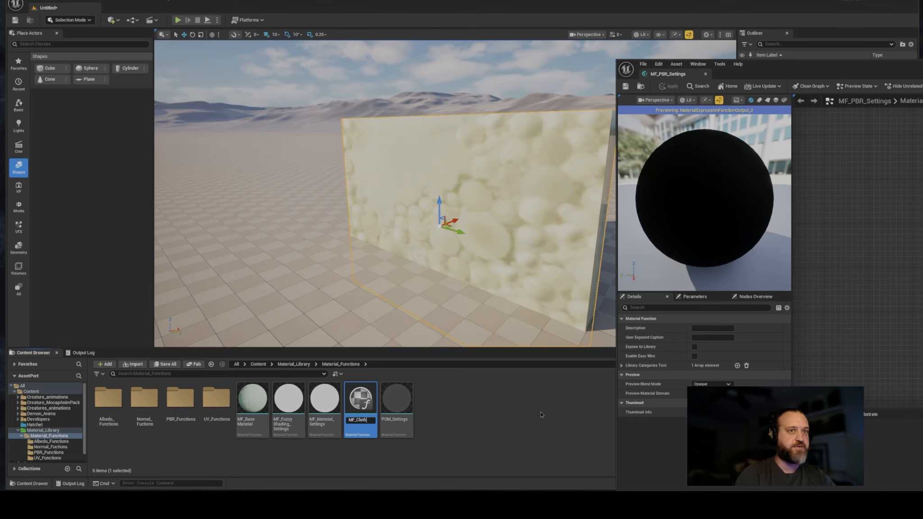
type("MF_Cloth_Settings")
key("Return")
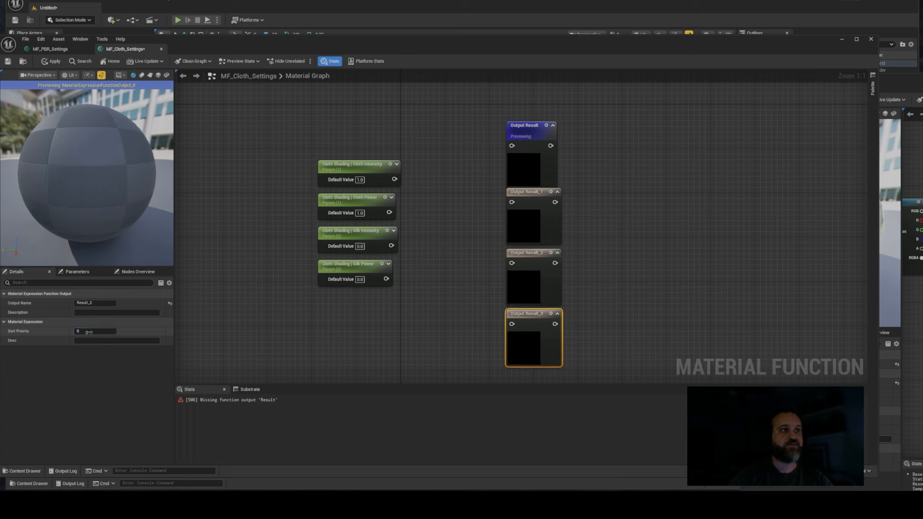
- Connect the Cloth Intensity, Cloth Power, Silk Intensity and Silk Power parameters to the four output nodes in order
left_click(426, 213)
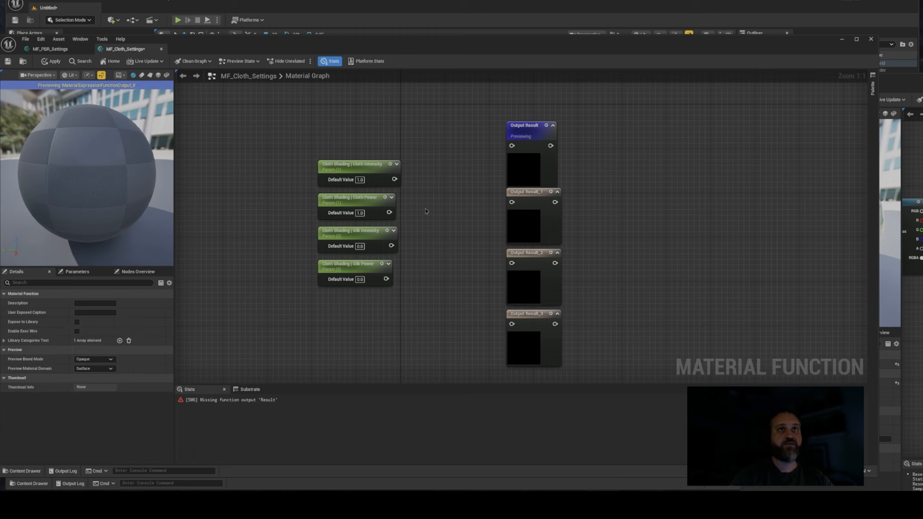
left_click_drag(394, 179, 512, 146)
left_click_drag(389, 213, 512, 202)
left_click_drag(391, 246, 512, 263)
left_click_drag(386, 279, 511, 323)
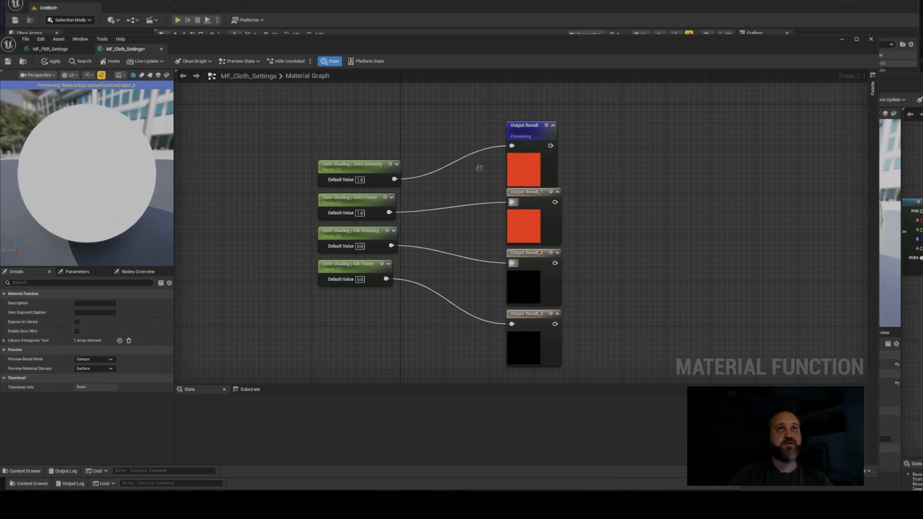
- Name the outputs fed by Cloth Intensity and Cloth Power as Intensity and Power
left_click(512, 166)
left_click(116, 303)
type("Intensit")
type("y")
key("Return")
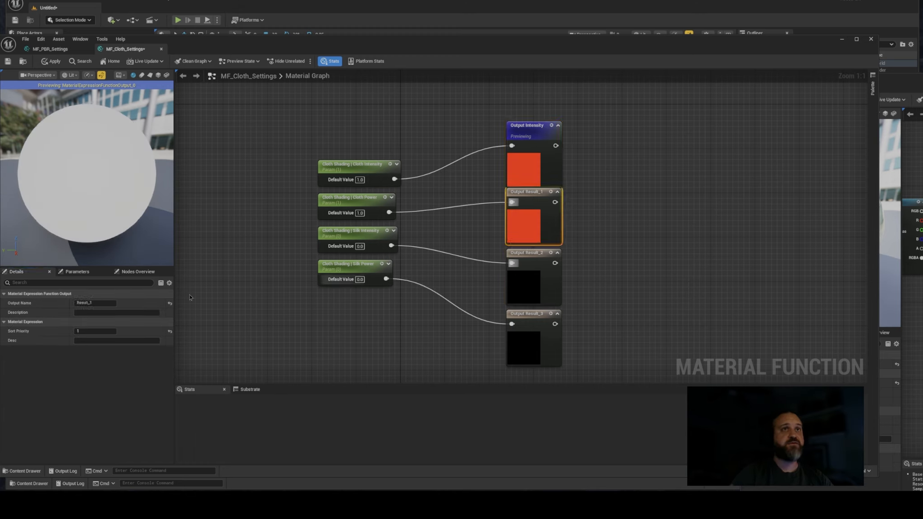
left_click(97, 304)
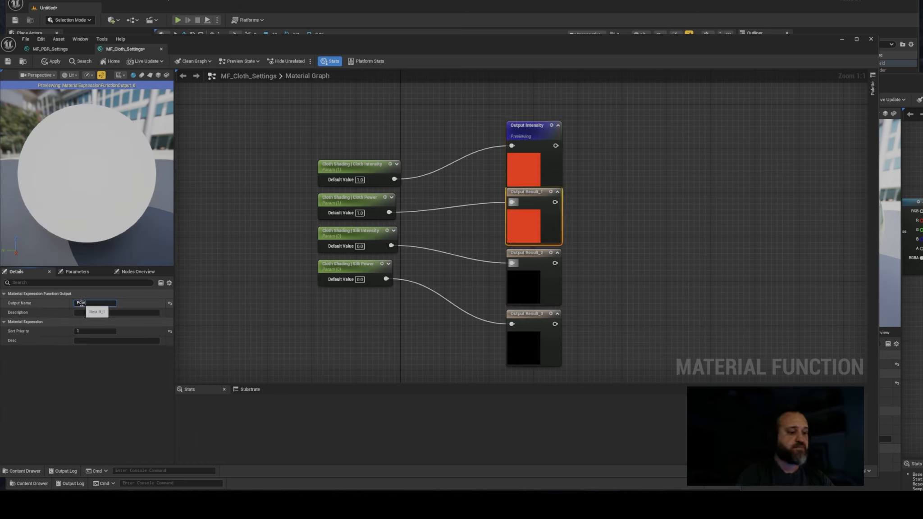
type("POwer")
key("Return")
type("o")
key("Return")
- Name the two remaining cloth function outputs Silk Intensity and Silk Power
left_click(532, 259)
left_click(115, 303)
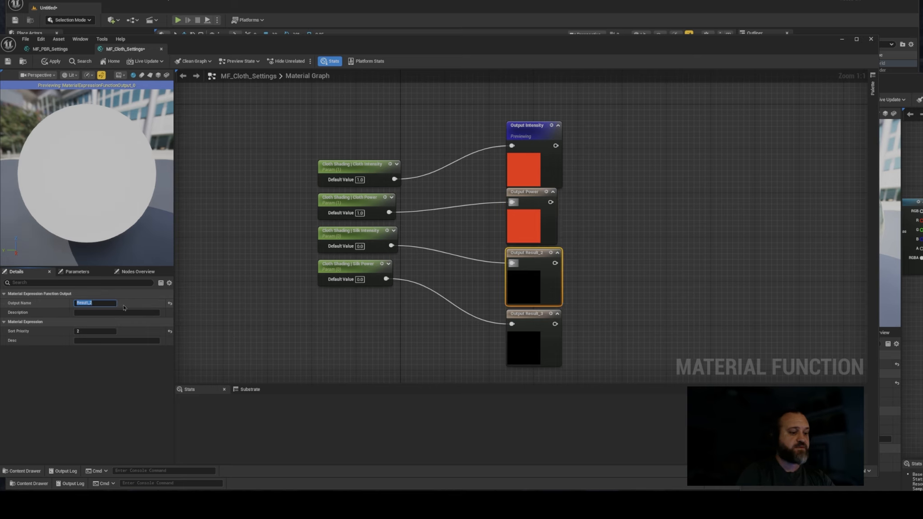
type("Silk Inensity")
key("Return")
left_click(354, 269)
right_click_drag(406, 289, 367, 294)
left_click(492, 335)
left_click(98, 303)
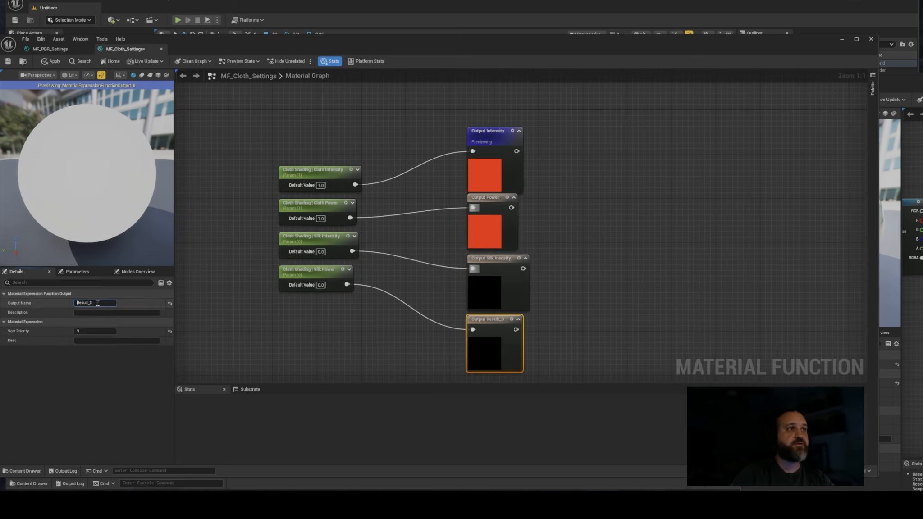
type("Power")
- Straighten the connections so each of the four cloth and silk parameters lines up with its output node
left_click(303, 134)
left_click_drag(303, 134, 489, 132)
key("q")
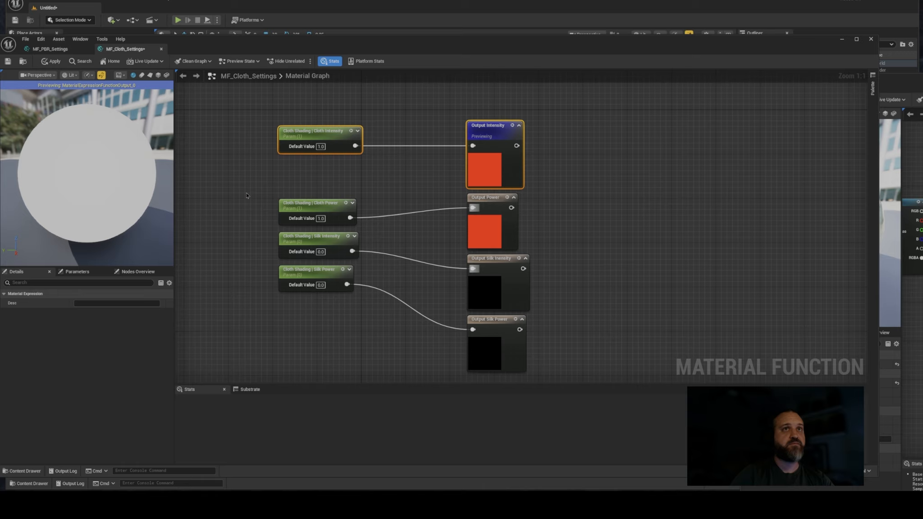
left_click_drag(237, 197, 505, 219)
key("q")
left_click_drag(311, 273, 311, 311)
left_click(489, 320, "shift")
key("q")
left_click(311, 239)
left_click(491, 258, "shift")
key("q")
- Save and apply the MF_Cloth_Settings function
left_click_drag(430, 119, 484, 266)
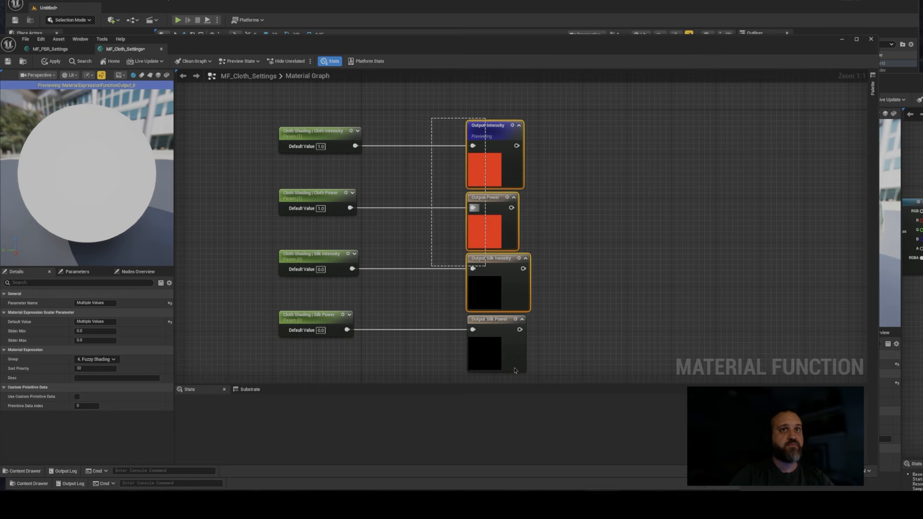
left_click(7, 61)
left_click(54, 62)
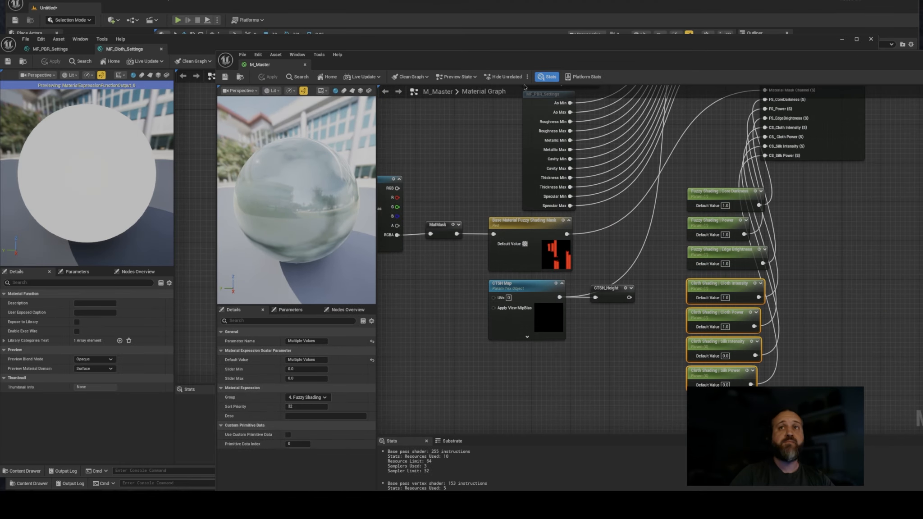
- Bring M_Master forward and close the material function editor window
scroll(455, 180, "up", 2)
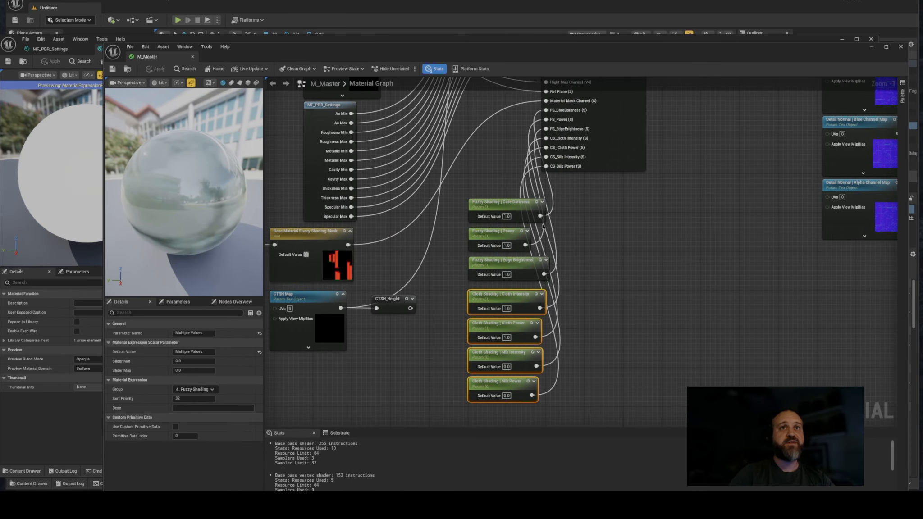
right_click_drag(442, 188, 455, 164)
left_click_drag(390, 48, 506, 77)
left_click(393, 42)
left_click(871, 40)
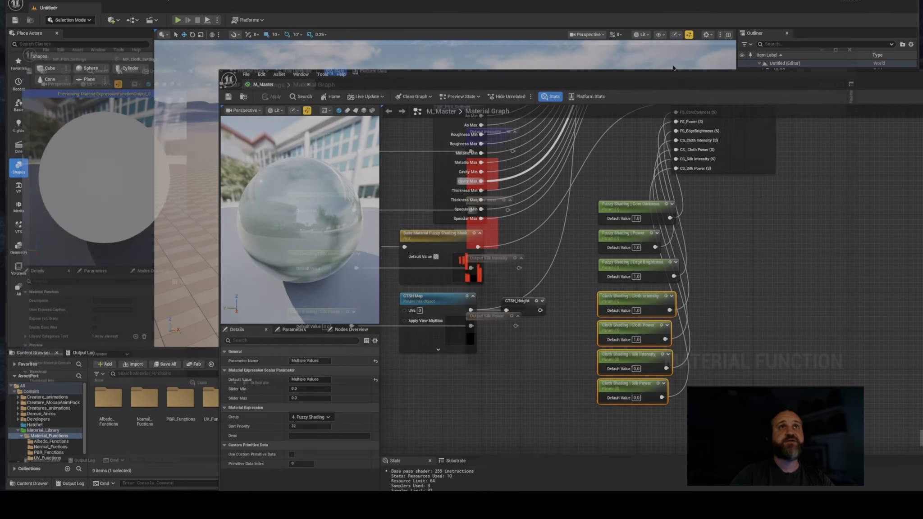
- Add MF_Cloth_Settings and MF_FuzzyShading_Settings to the M_Master graph near the loose shading parameters
left_click_drag(488, 45, 723, 40)
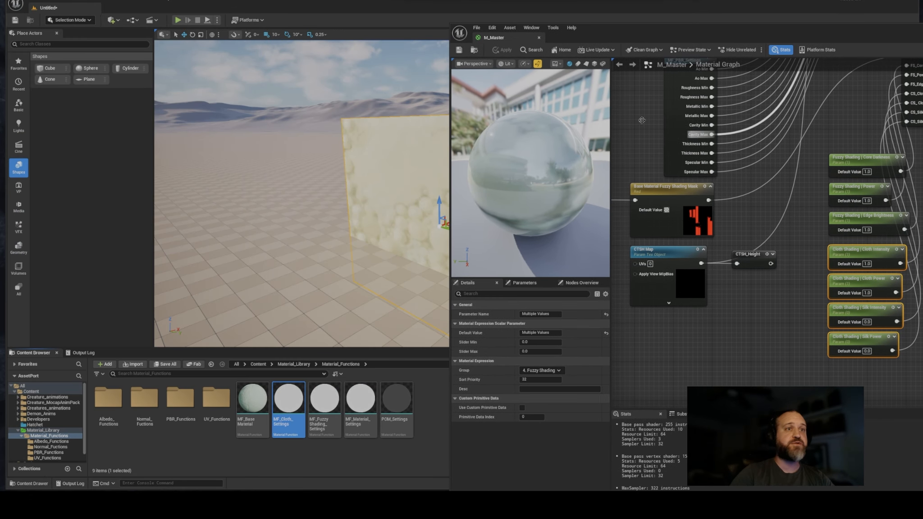
left_click_drag(287, 422, 742, 341)
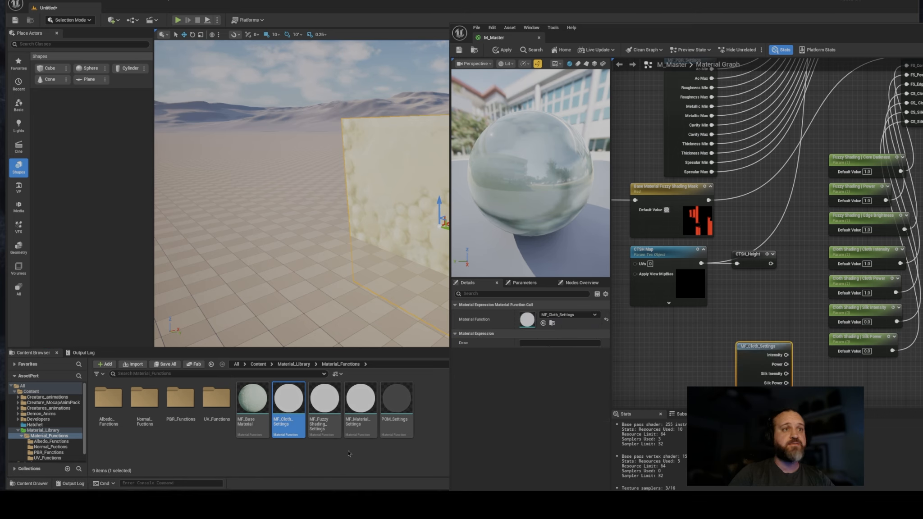
left_click_drag(333, 431, 743, 292)
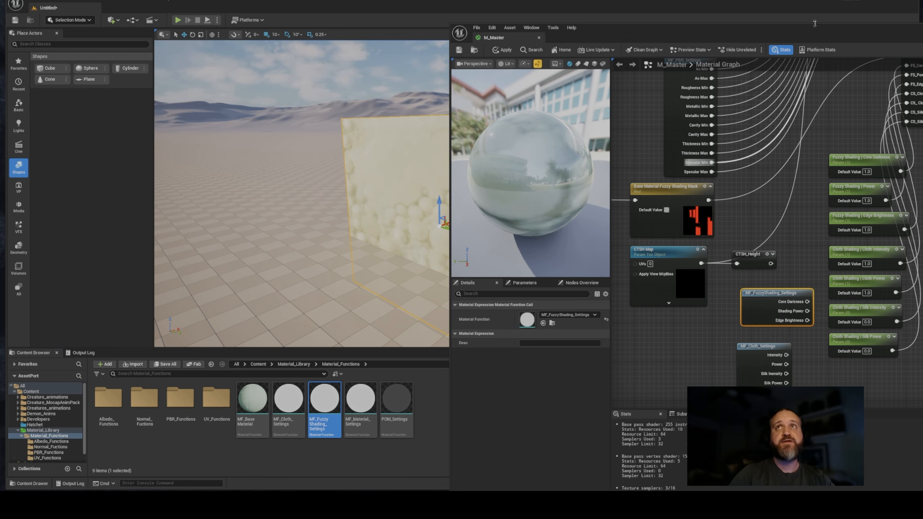
left_click_drag(814, 38, 420, 22)
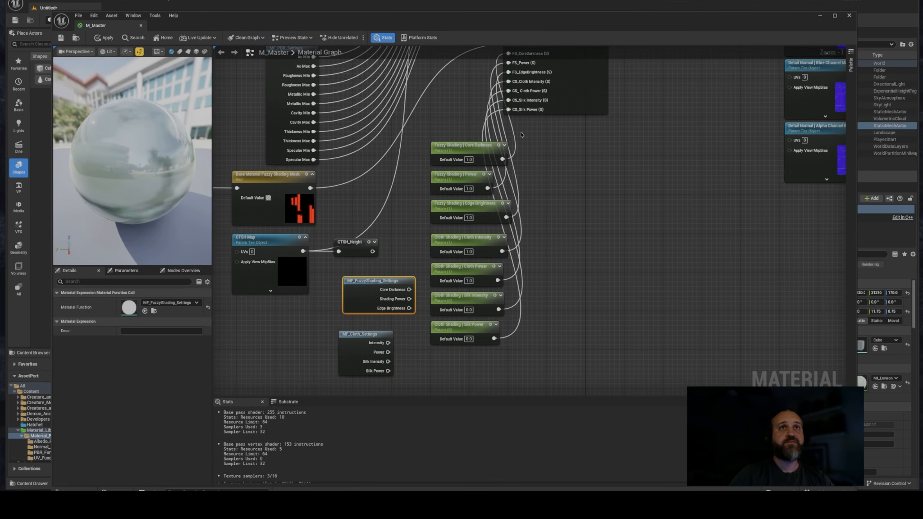
- Place MF_FuzzyShading_Settings above CTSH_Height and transfer the Core Darkness, Power and Edge Brightness connections to its matching outputs
left_click_drag(396, 285, 390, 169)
left_click_drag(501, 158, 405, 174, "ctrl")
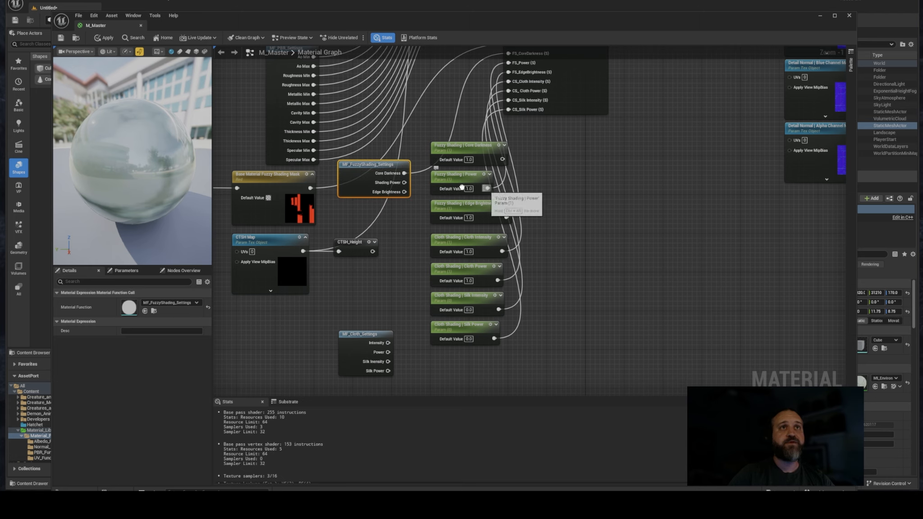
left_click_drag(487, 188, 404, 184, "ctrl")
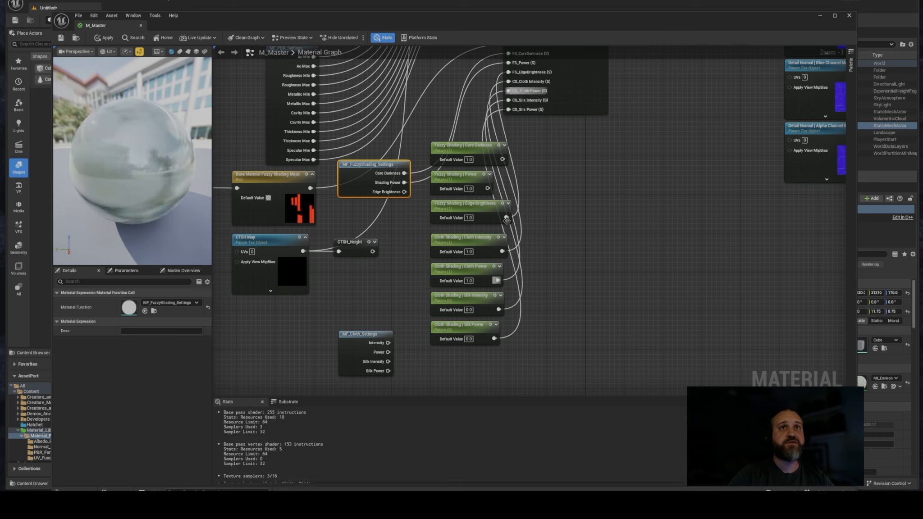
left_click_drag(506, 217, 405, 194, "ctrl")
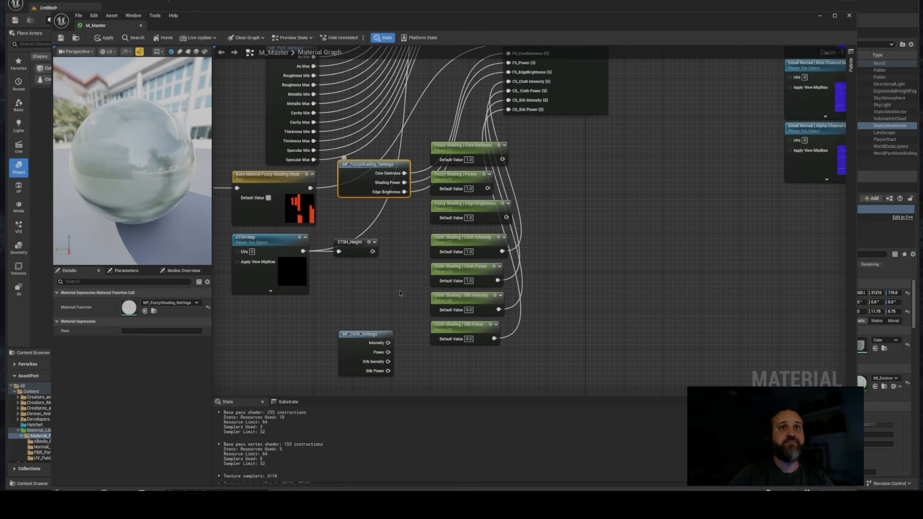
- Transfer the Cloth Intensity, Cloth Power, Silk Intensity and Silk Power connections to the matching MF_Cloth_Settings outputs
left_click_drag(502, 251, 390, 345, "ctrl")
left_click_drag(498, 280, 391, 356, "ctrl")
left_click_drag(498, 310, 388, 361, "ctrl")
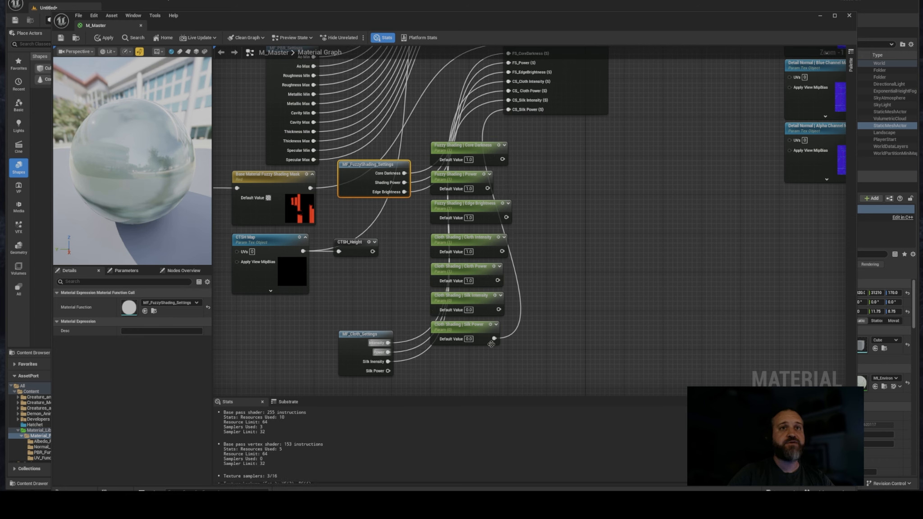
left_click_drag(494, 338, 388, 371, "ctrl")
- Delete the seven loose Fuzzy Shading and Cloth Shading parameters and arrange the two settings functions together in their place
left_click_drag(436, 131, 548, 347)
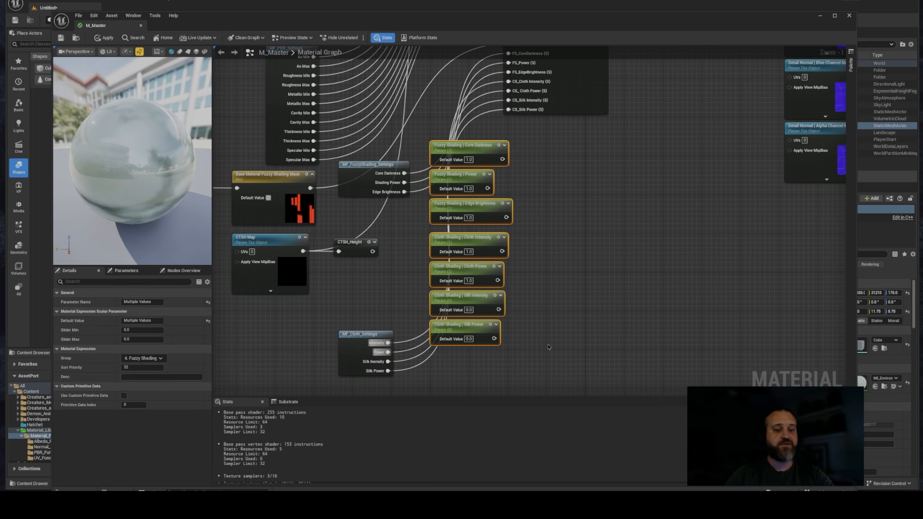
key("Delete")
left_click_drag(360, 344, 414, 253)
right_click_drag(386, 188, 384, 255)
left_click_drag(384, 253, 432, 196)
left_click_drag(417, 311, 412, 216)
left_click(520, 340)
- Wrap the whole base material node network, including its output reroute, in a comment named "Base Material"
scroll(520, 340, "down", 6)
right_click_drag(531, 343, 532, 292)
left_click_drag(555, 326, 311, 86)
left_click_drag(524, 141, 469, 187)
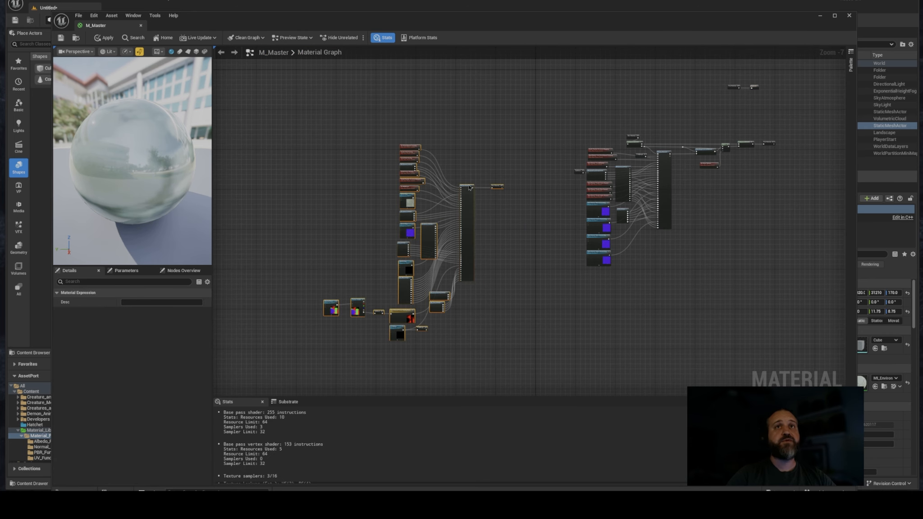
key("c")
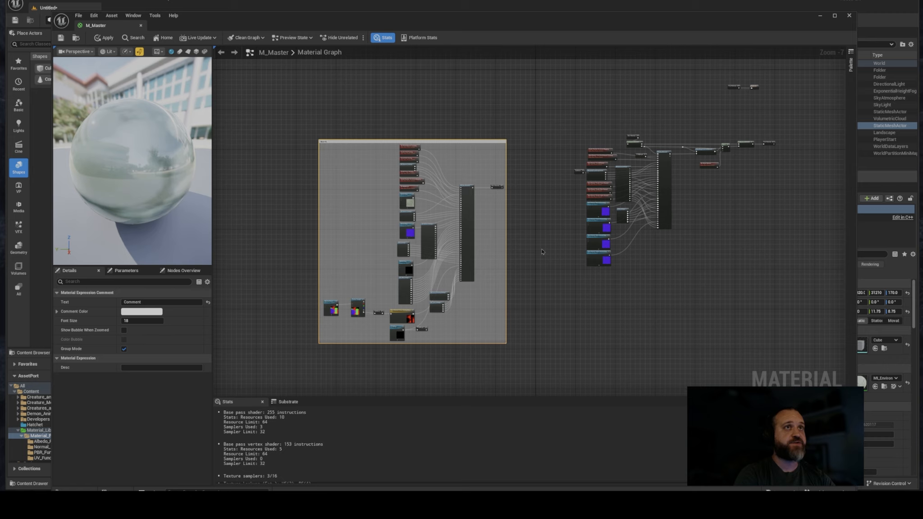
type("Base Material")
key("Return")
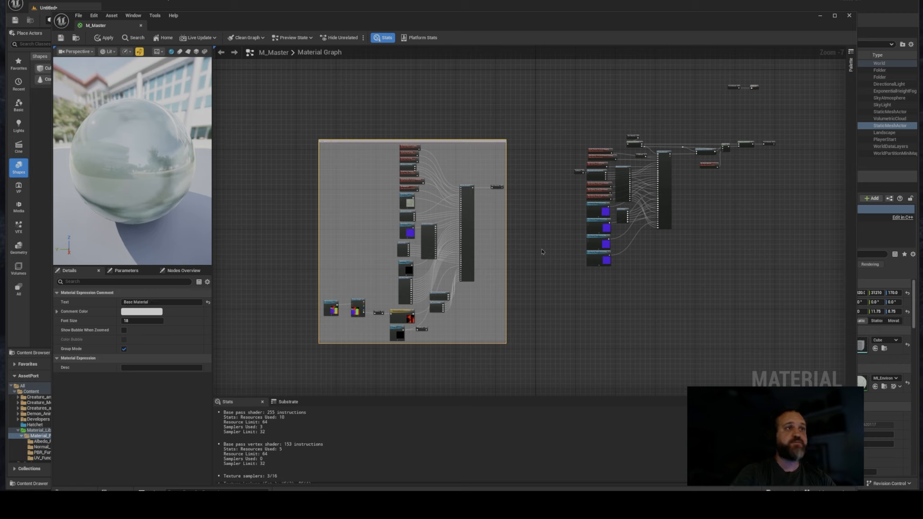
- Set the Base Material comment's color to black
left_click(154, 312)
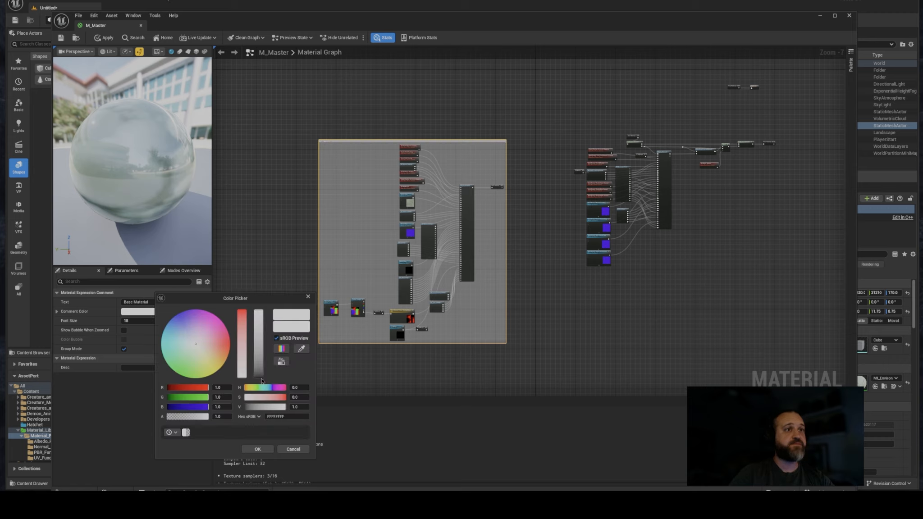
left_click_drag(255, 406, 244, 407)
left_click(257, 449)
left_click(764, 279)
- Lower the detail normal node network slightly and wrap it in a comment named "Detail Normals"
right_click_drag(765, 278, 696, 294)
left_click_drag(477, 136, 722, 284)
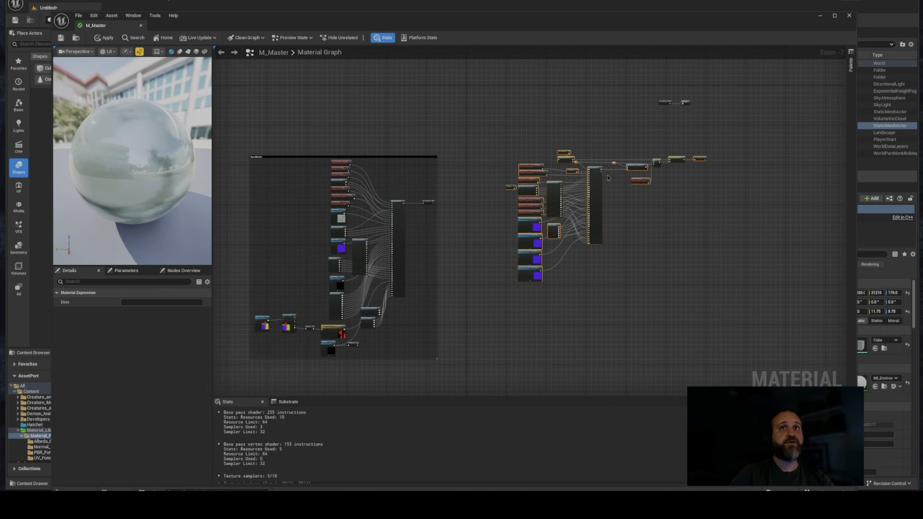
left_click_drag(597, 169, 594, 211)
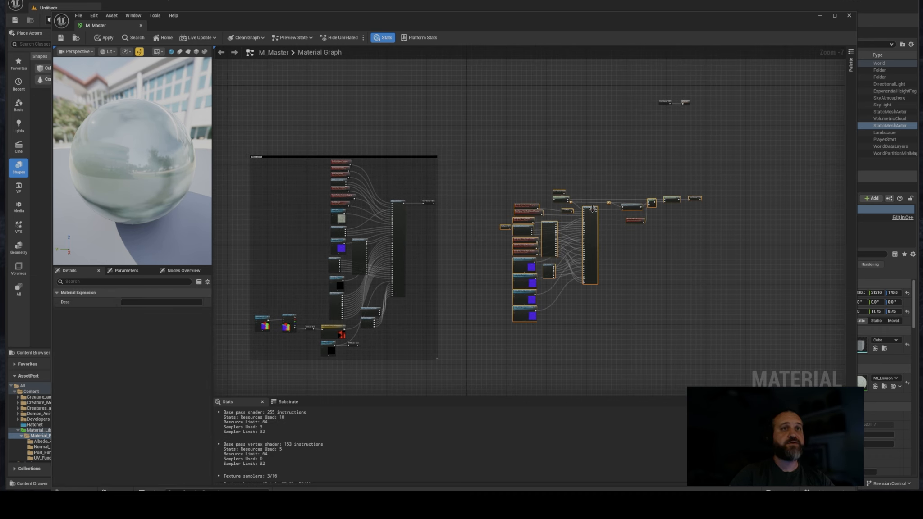
key("c")
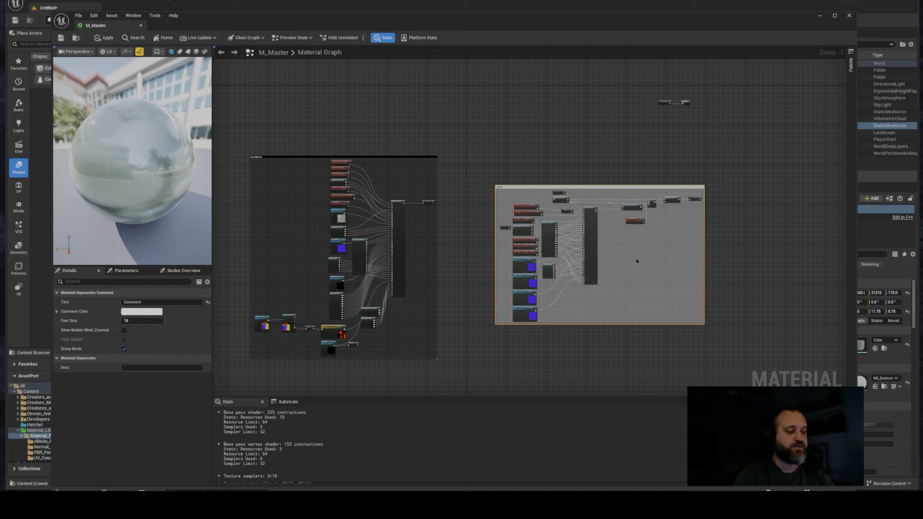
key("Return")
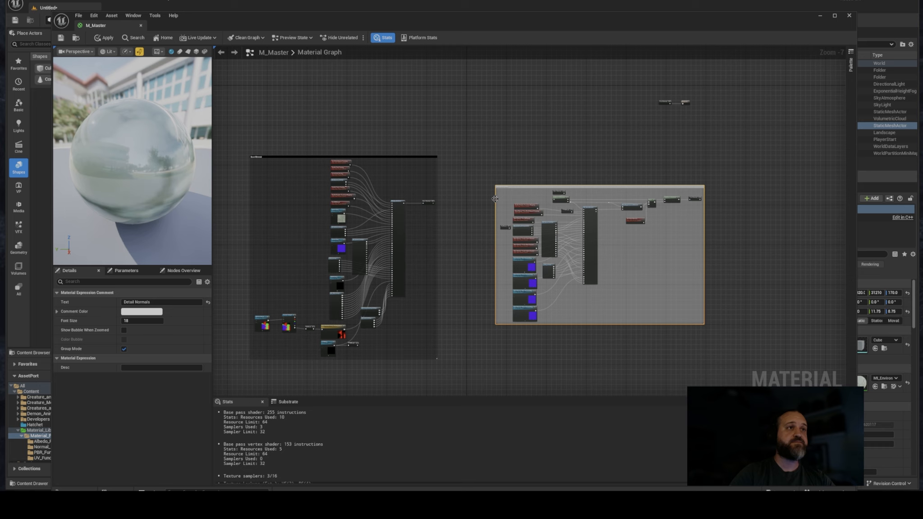
- Color the Detail Normals comment dark blue and move it closer to the Base Material comment
left_click(142, 311)
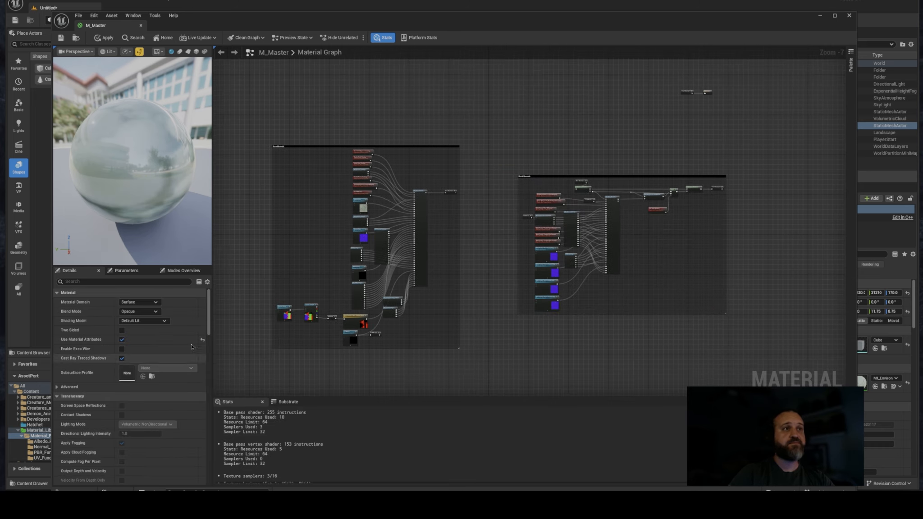
left_click(580, 176)
left_click(142, 312)
left_click_drag(181, 334, 168, 315)
left_click_drag(250, 311, 251, 376)
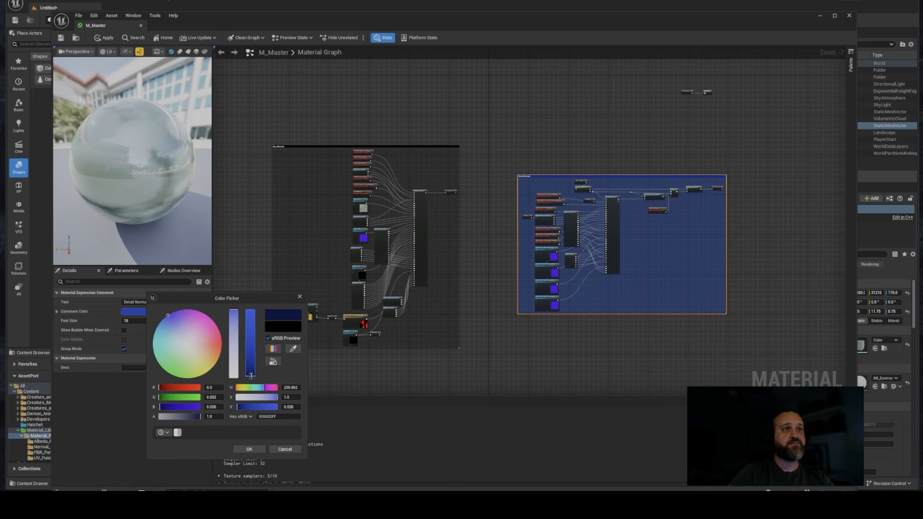
left_click(249, 450)
left_click_drag(550, 180, 504, 210)
- Shift the separate pair of output nodes and wrap them in a comment named "Material Output"
left_click(635, 85)
left_click_drag(636, 84, 789, 123)
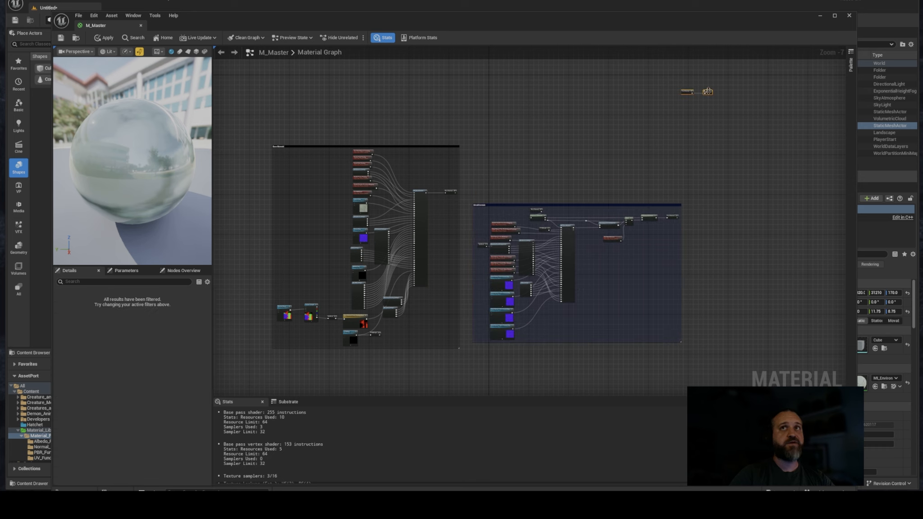
left_click_drag(708, 92, 723, 106)
key("c")
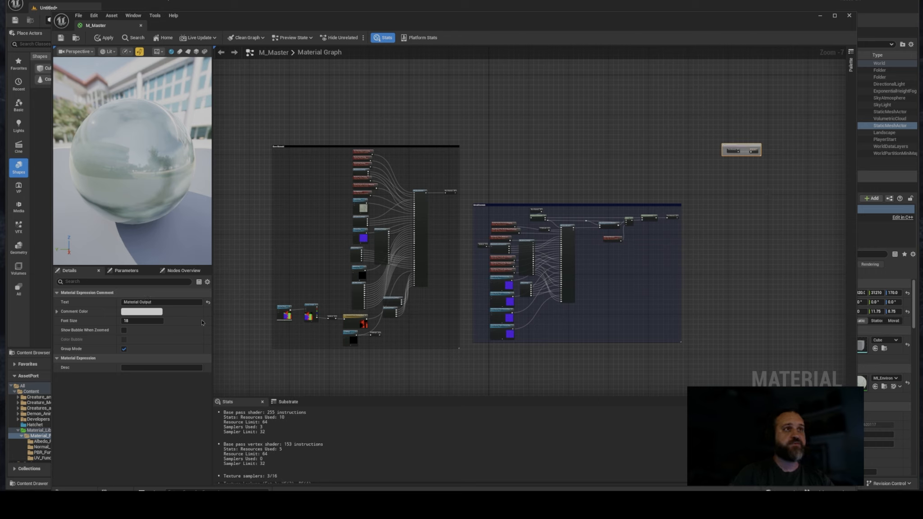
- Set the Material Output comment's color to black and save M_Master
left_click(153, 311)
left_click_drag(253, 372, 251, 404)
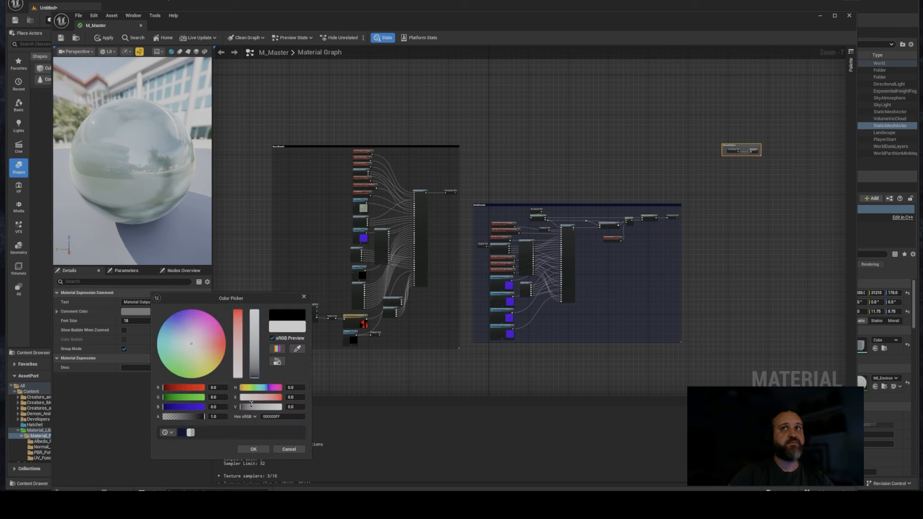
left_click(250, 450)
scroll(501, 335, "down", 1)
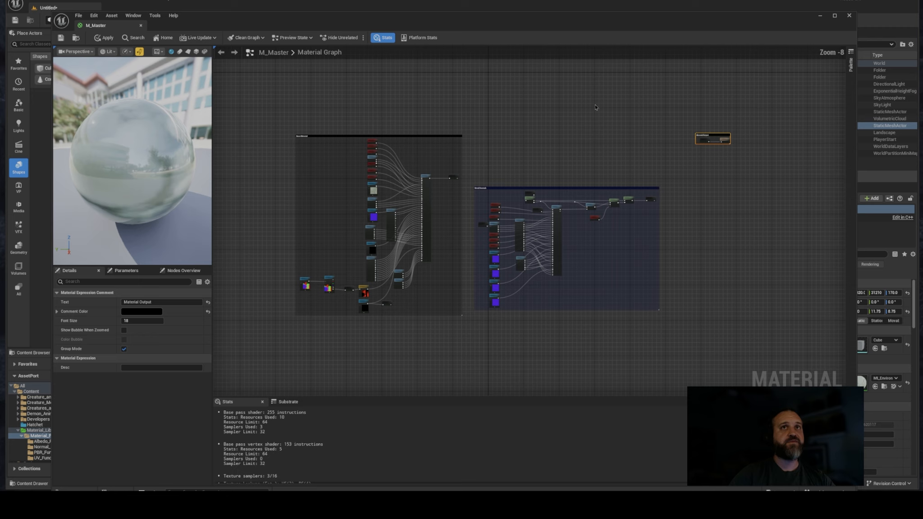
left_click(61, 38)
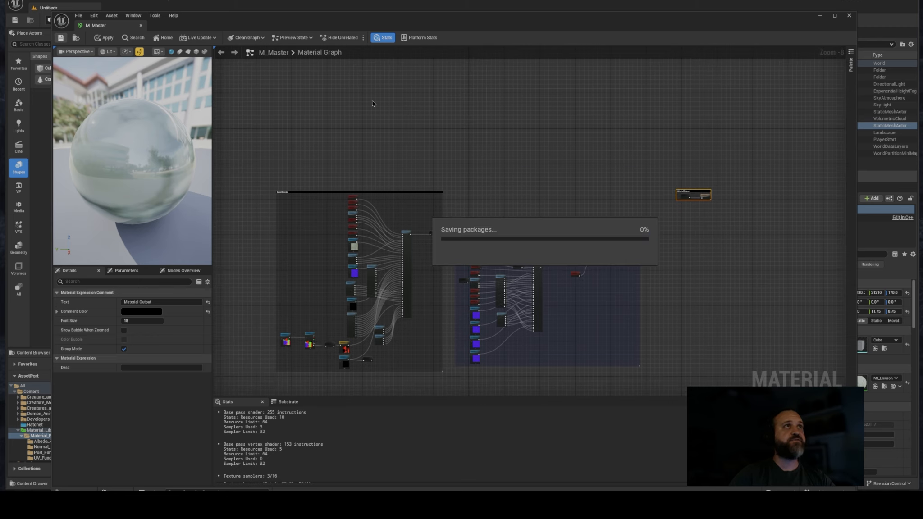
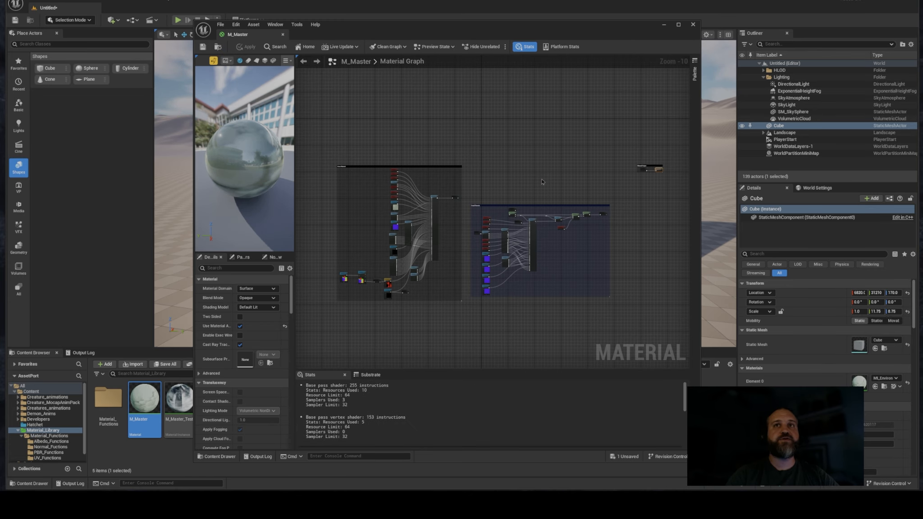
- Add MF_TextureVariation from the Albedo_Functions folder to the M_Master graph
left_click_drag(511, 33, 679, 37)
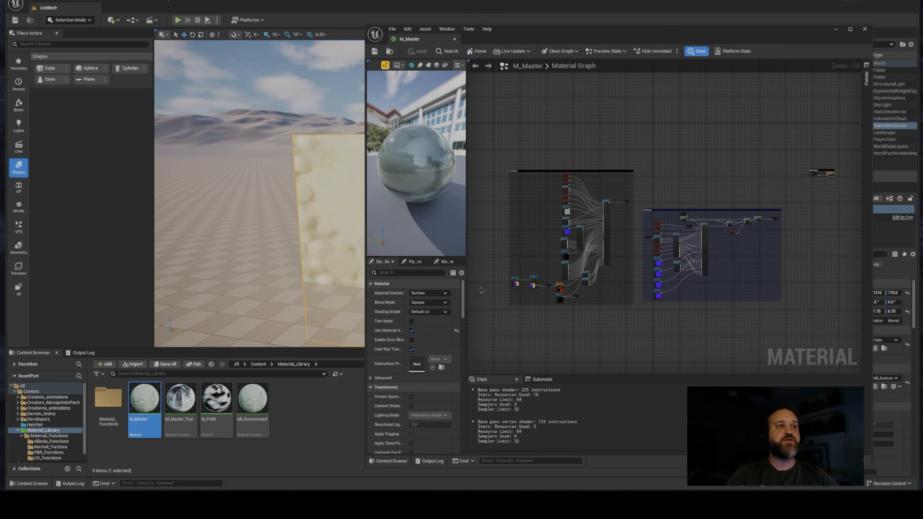
double_click(113, 413)
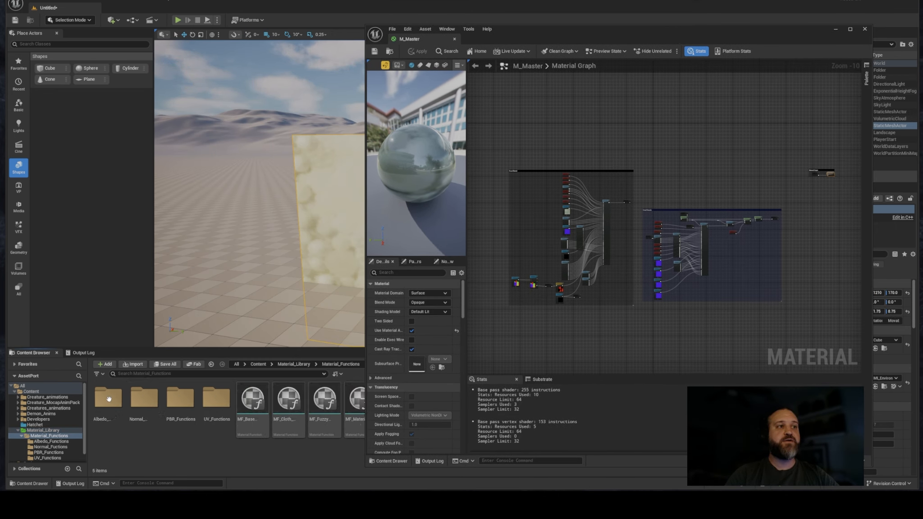
double_click(108, 399)
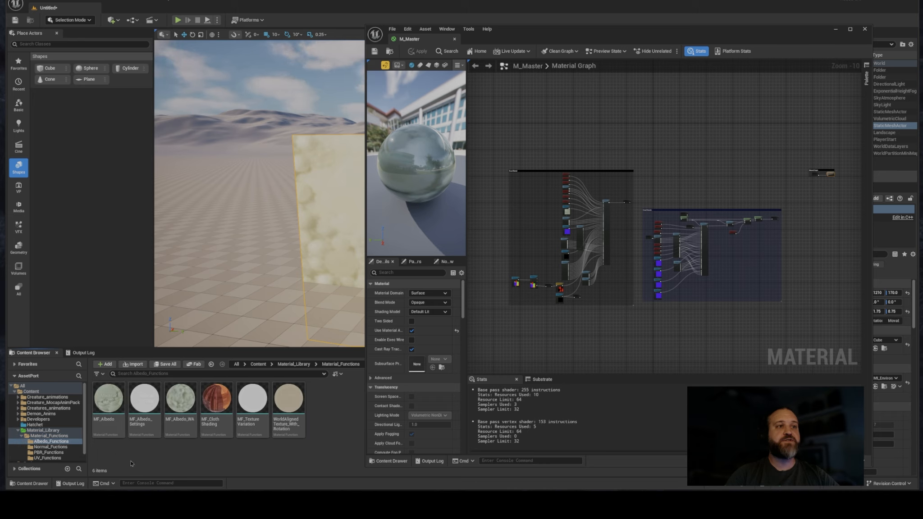
mouse_move(251, 403)
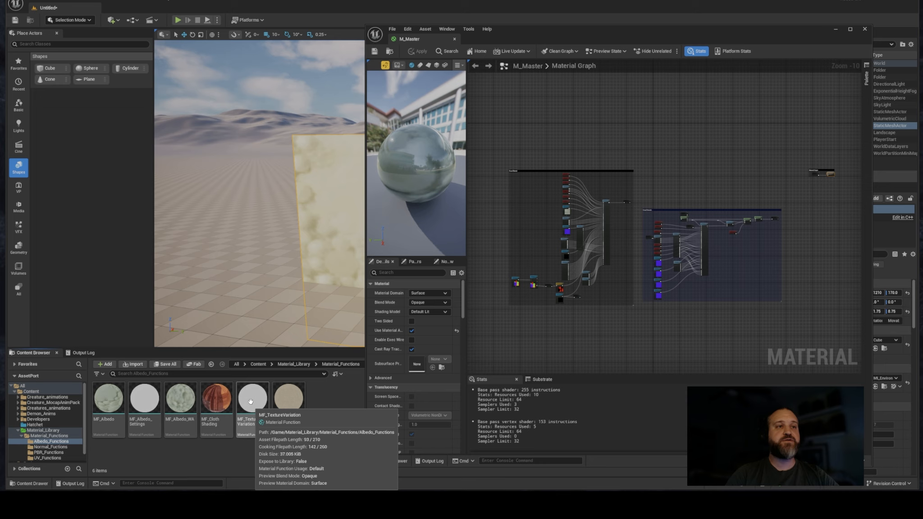
left_click_drag(251, 401, 668, 180)
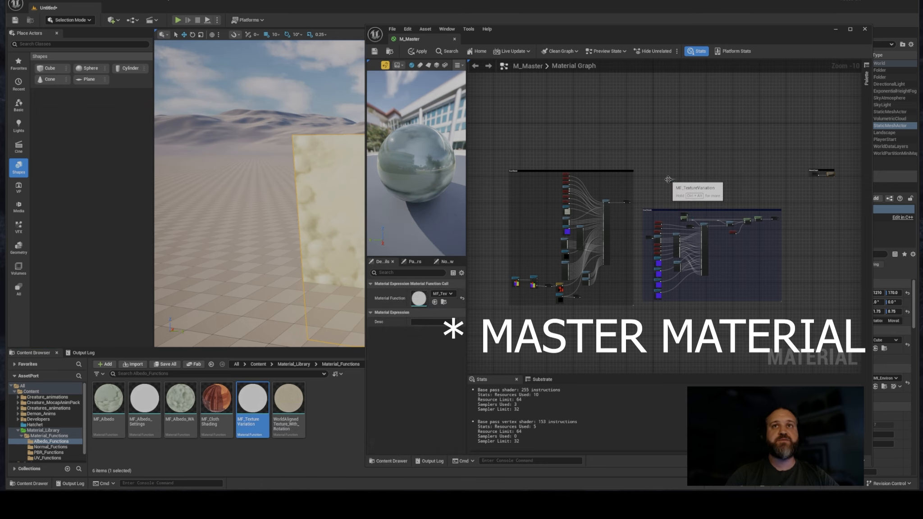
- Move MF_TextureVariation just past the right edge of the Detail Normals comment
left_click_drag(706, 38, 445, 36)
scroll(577, 163, "up", 2)
scroll(408, 217, "up", 5)
left_click_drag(303, 163, 431, 167)
left_click(383, 131)
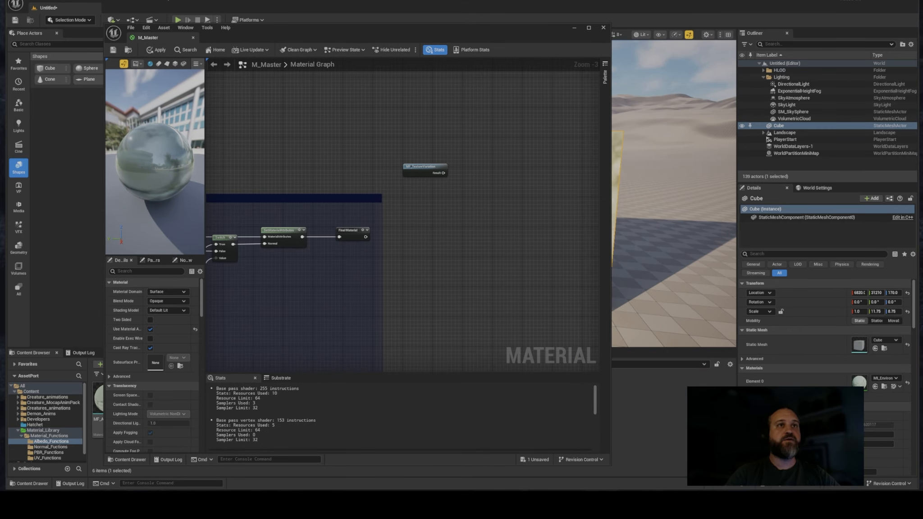
- Move Final Material to the right out of the Detail Normals comment and place MF_TextureVariation above the wire leading to it
right_click_drag(360, 246, 382, 239)
right_click_drag(439, 224, 347, 278)
left_click_drag(352, 211, 386, 208)
right_click_drag(294, 272, 359, 241)
left_click_drag(455, 176, 330, 231)
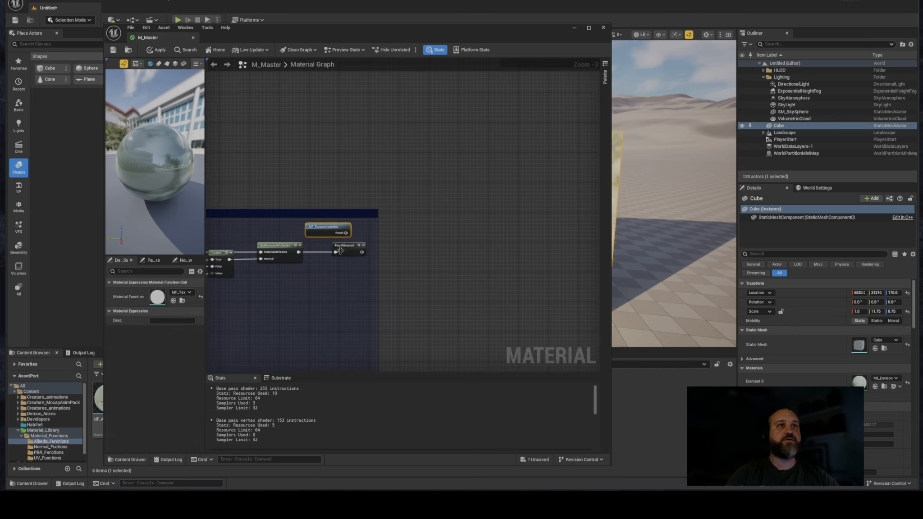
right_click_drag(345, 250, 337, 231)
left_click_drag(340, 231, 539, 226)
left_click_drag(310, 205, 436, 208)
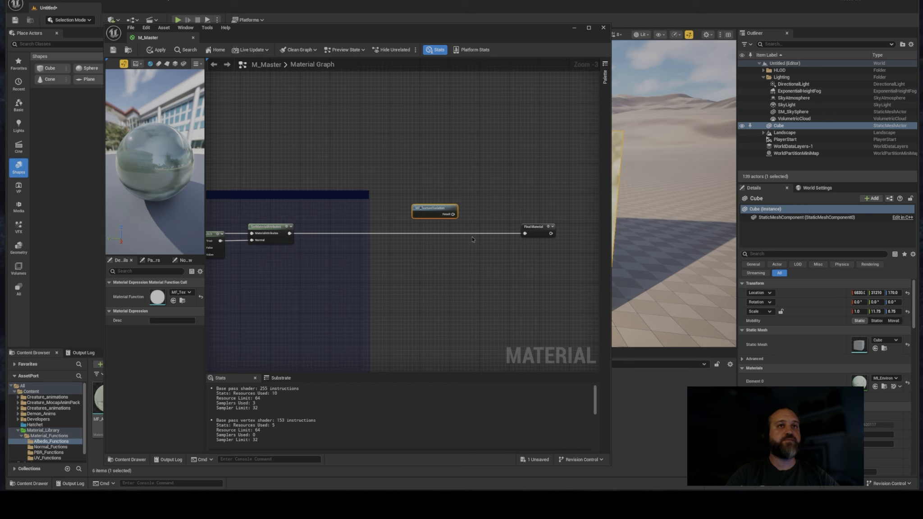
right_click_drag(471, 239, 454, 233)
left_click(448, 234)
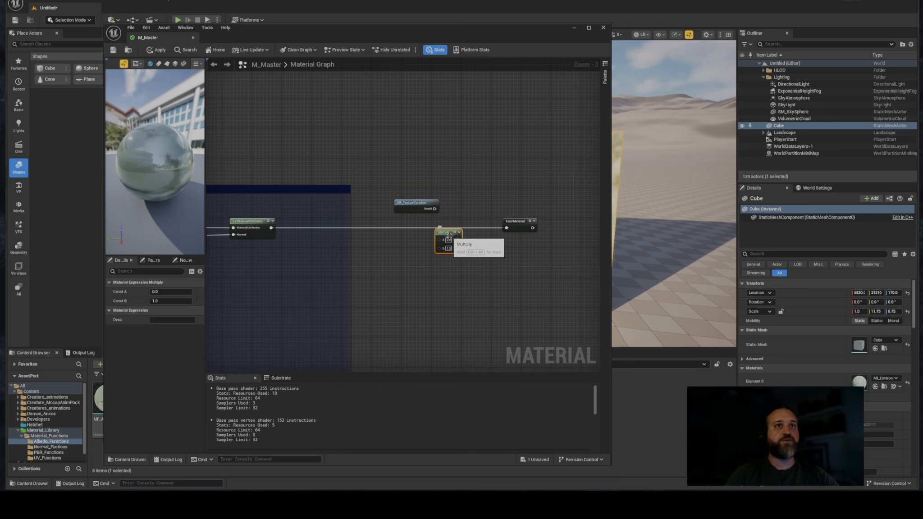
left_click_drag(449, 237, 451, 231)
left_click_drag(410, 204, 446, 219)
left_click(448, 226)
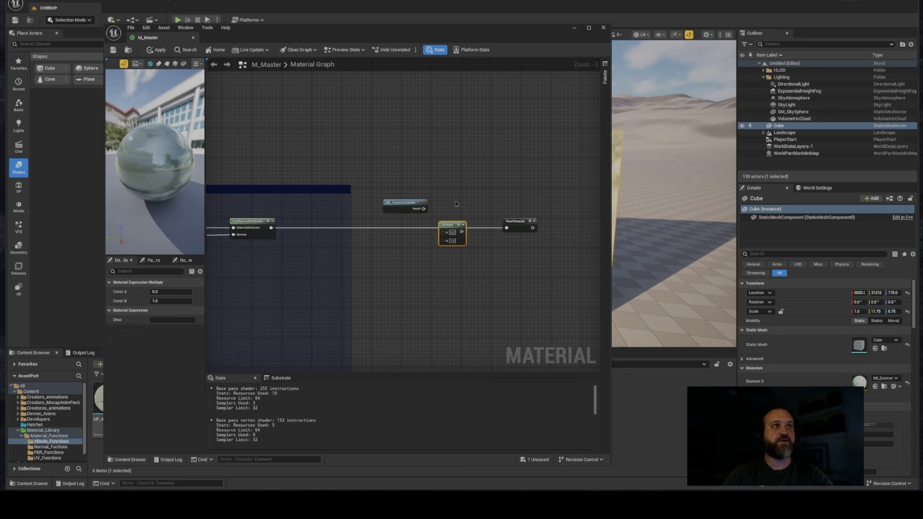
key("Delete")
- Make more room before Final Material and paste a copy of the Detail Normals section's GetMaterialAttributes node onto its incoming wire
right_click_drag(362, 207, 400, 211)
right_click_drag(520, 218, 425, 217)
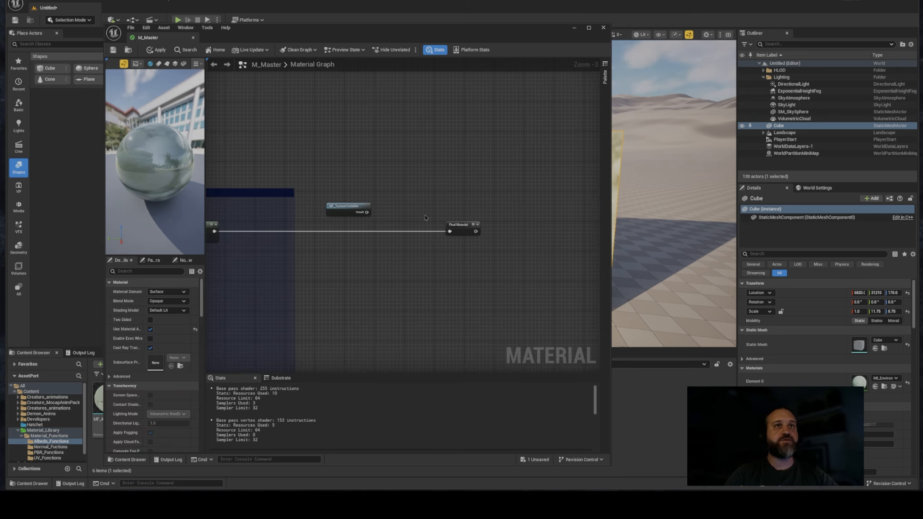
double_click(473, 229)
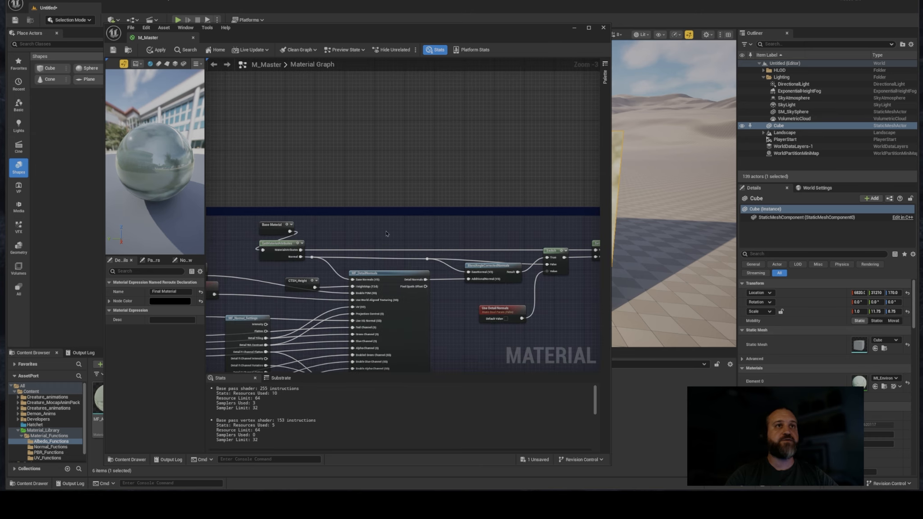
left_click(267, 256)
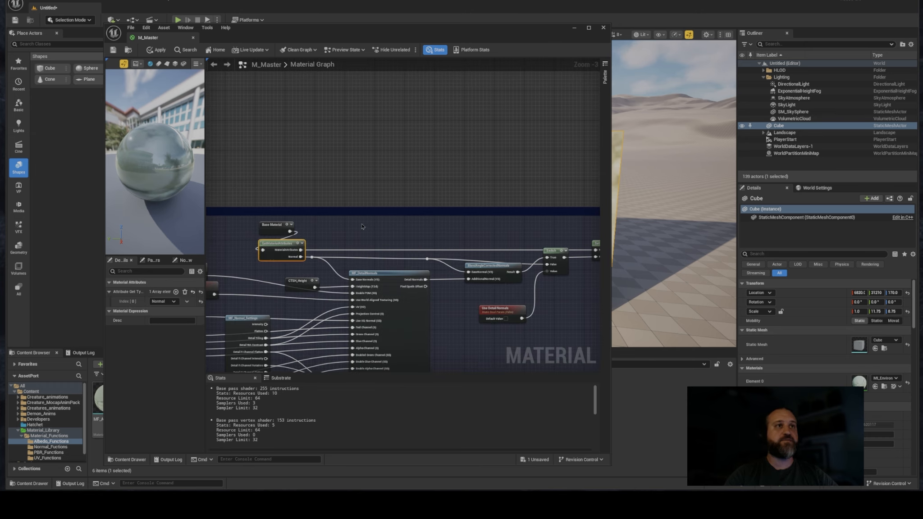
right_click_drag(385, 219, 19, 201)
key("ctrl+v")
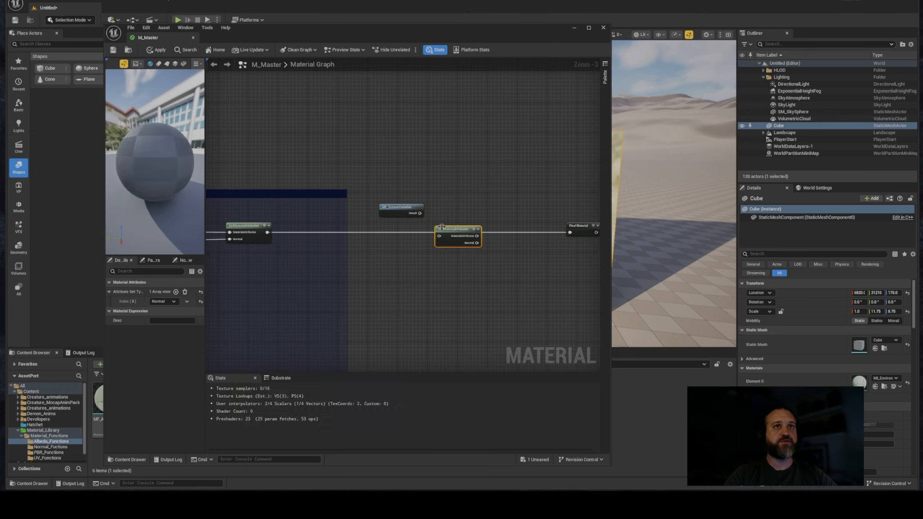
left_click_drag(455, 230, 458, 227)
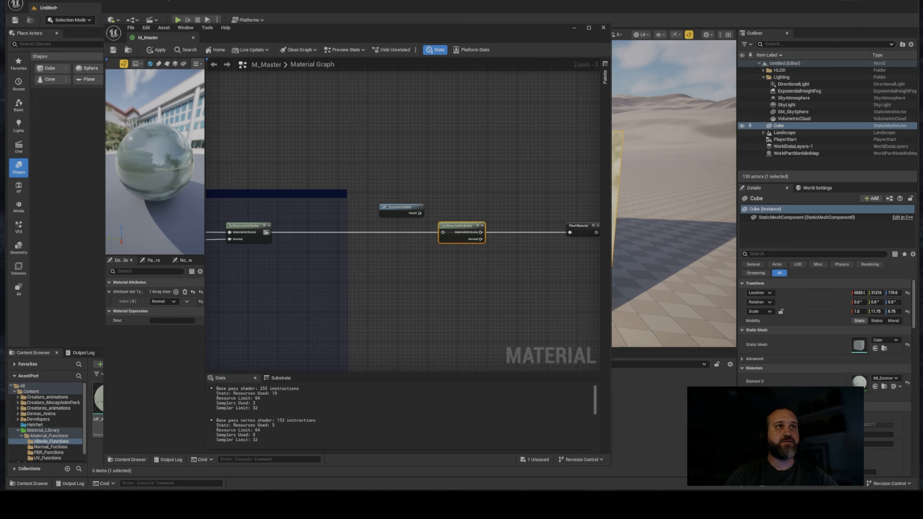
- Feed the Detail Normals section's final material attributes into the copied GetMaterialAttributes node and set its attribute to BaseColor
left_click_drag(267, 232, 444, 234)
right_click_drag(489, 242, 379, 245)
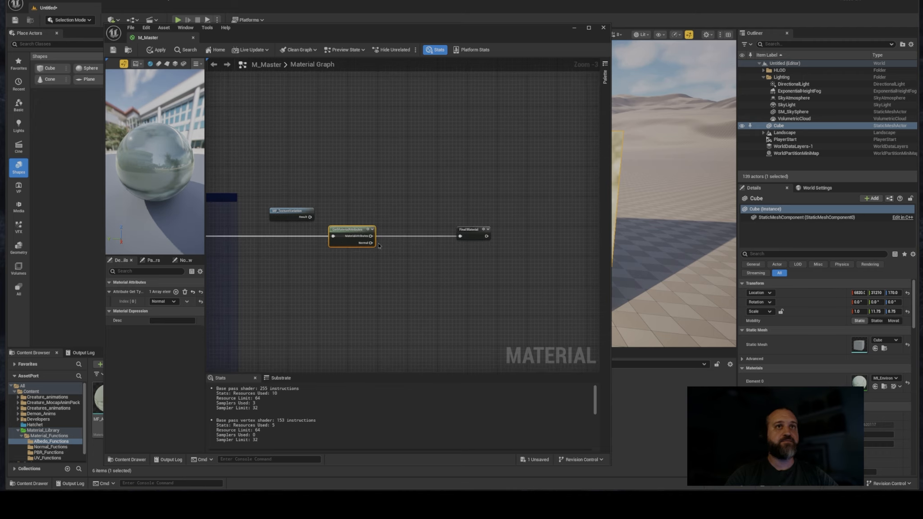
left_click(163, 301)
left_click(167, 317)
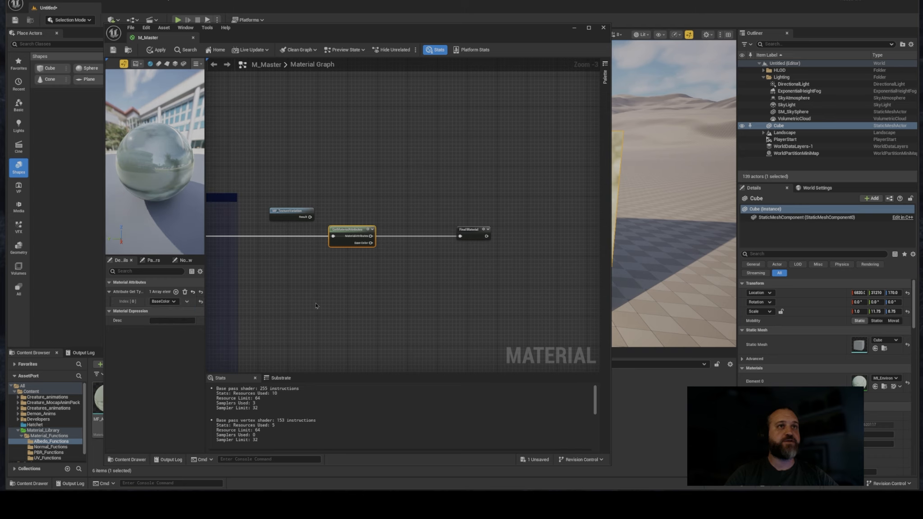
- Paste a copy of the Detail Normals section's SetMaterialAttributes node onto the wire just before Final Material
double_click(470, 233)
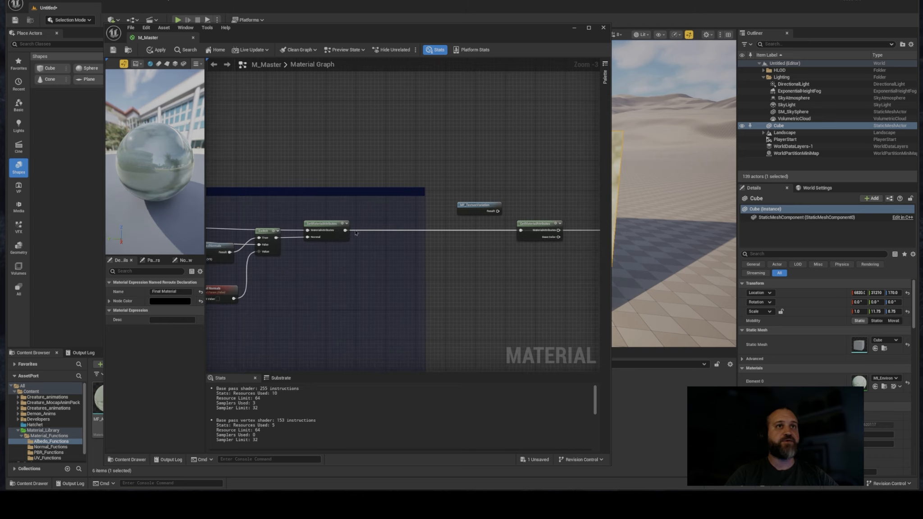
left_click_drag(352, 210, 332, 243)
right_click_drag(462, 249, 150, 255)
key("ctrl+v")
left_click_drag(330, 236, 348, 232)
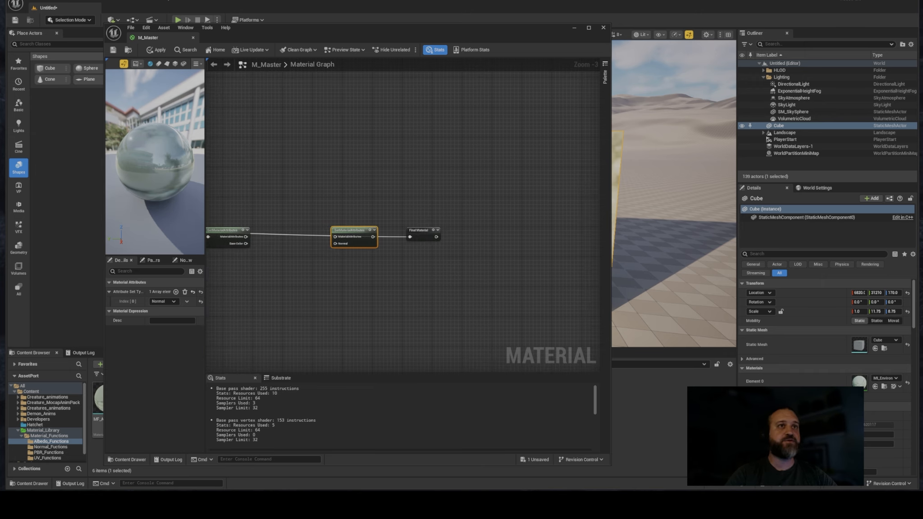
- Set the attribute of the copied SetMaterialAttributes node to BaseColor
right_click_drag(308, 252, 396, 245)
left_click(396, 245)
left_click(436, 225)
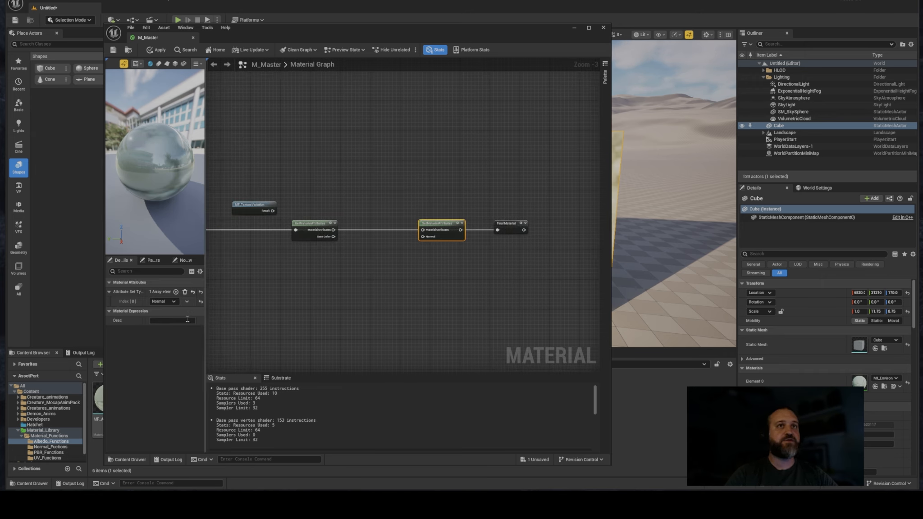
left_click(162, 301)
left_click(167, 316)
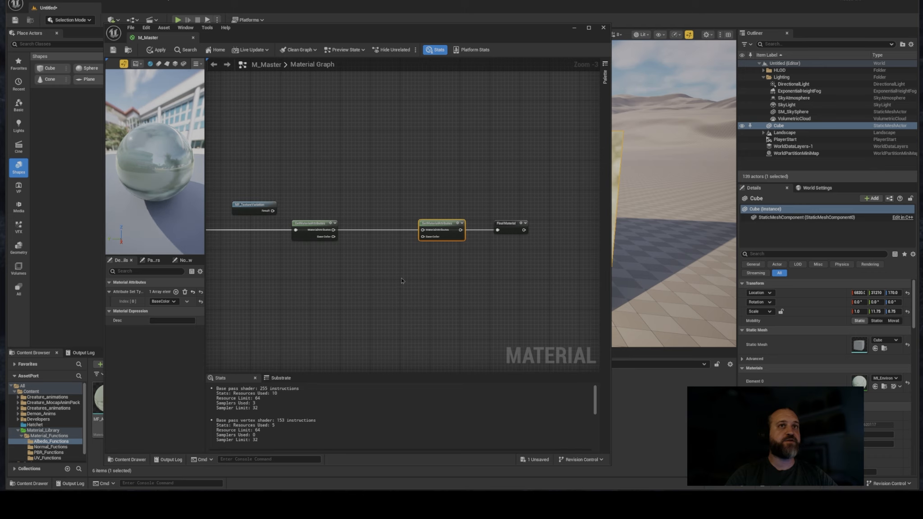
- Multiply the Base Color by MF_TextureVariation and wire the product, together with the passed-through material attributes, into the copied SetMaterialAttributes node
left_click(244, 220)
left_click_drag(276, 206, 388, 235)
scroll(337, 246, "up", 2)
left_click(332, 240)
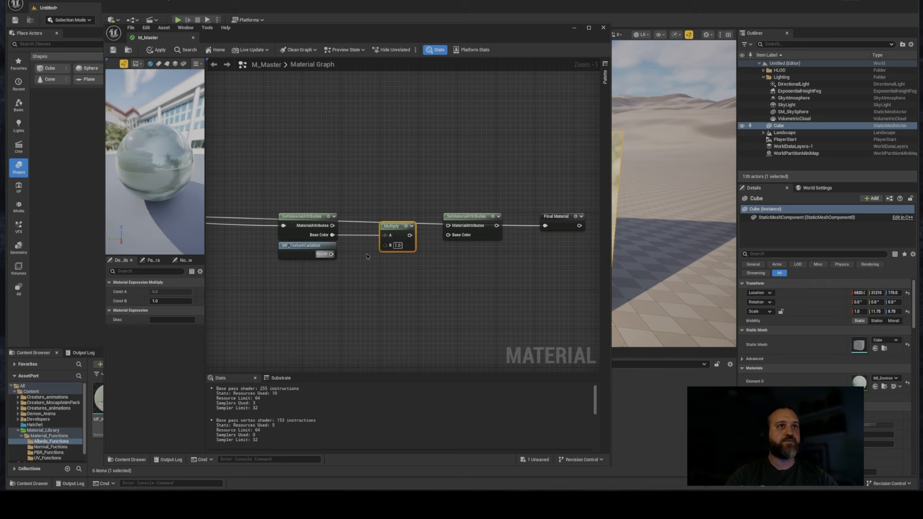
left_click_drag(332, 253, 449, 238)
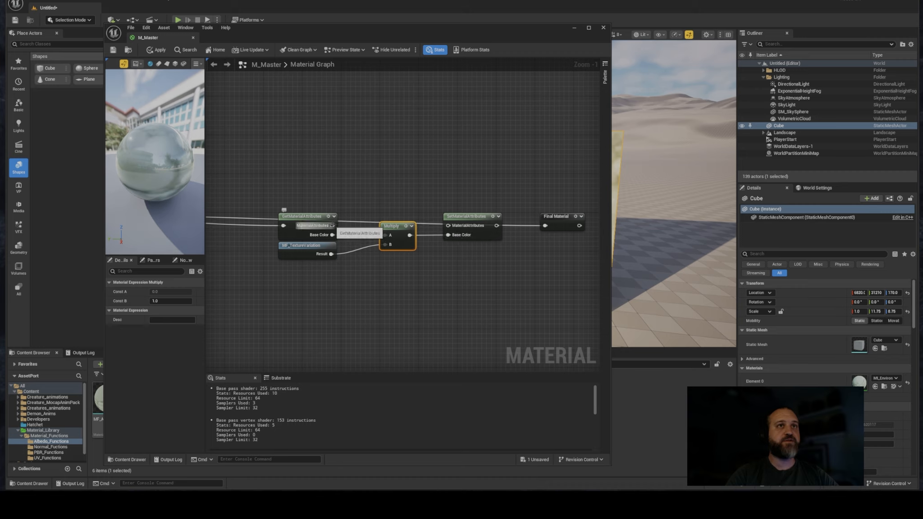
left_click_drag(332, 226, 546, 226)
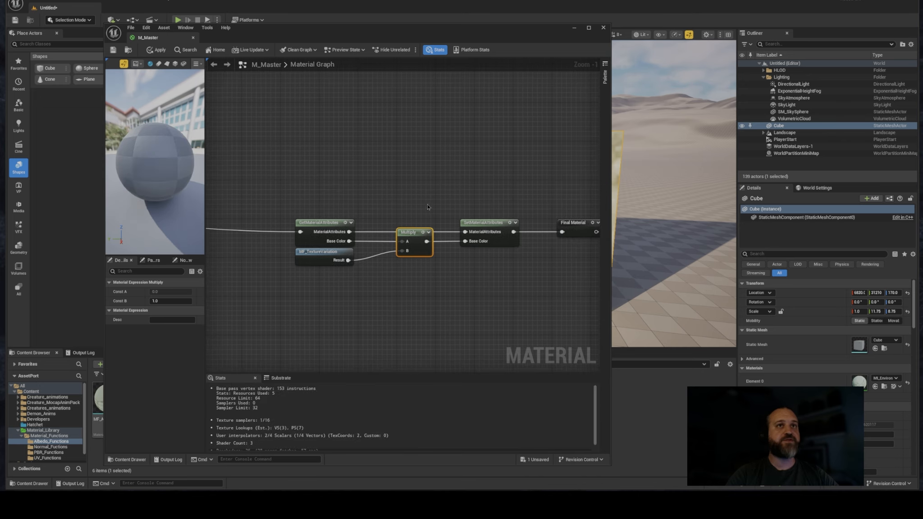
- Shift the texture variation nodes and Final Material slightly as a group and save the material
scroll(478, 224, "down", 2)
key("ctrl+a")
left_click_drag(482, 221, 475, 222)
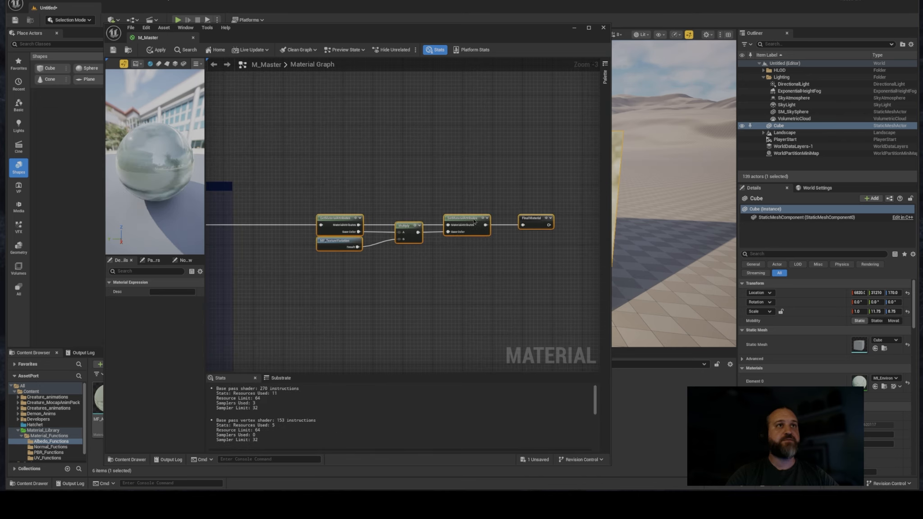
left_click(452, 188)
left_click(114, 50)
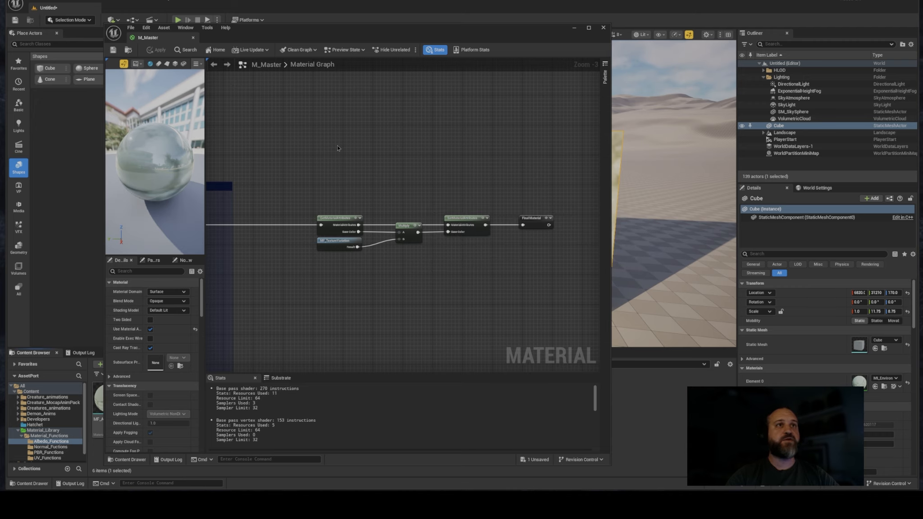
- Tighten the layout by placing GetMaterialAttributes above MF_TextureVariation near Multiply and moving SetMaterialAttributes slightly closer to it
left_click_drag(333, 217, 289, 222)
left_click(356, 233)
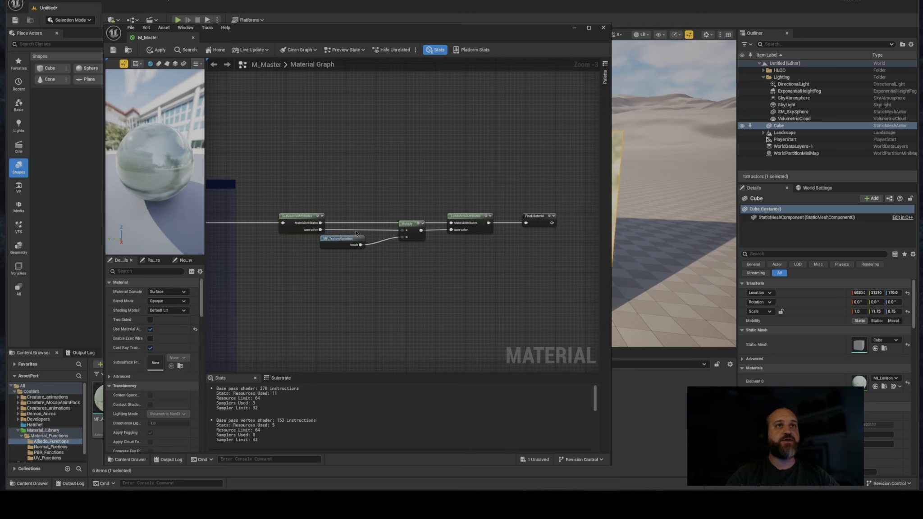
left_click_drag(341, 243, 362, 235)
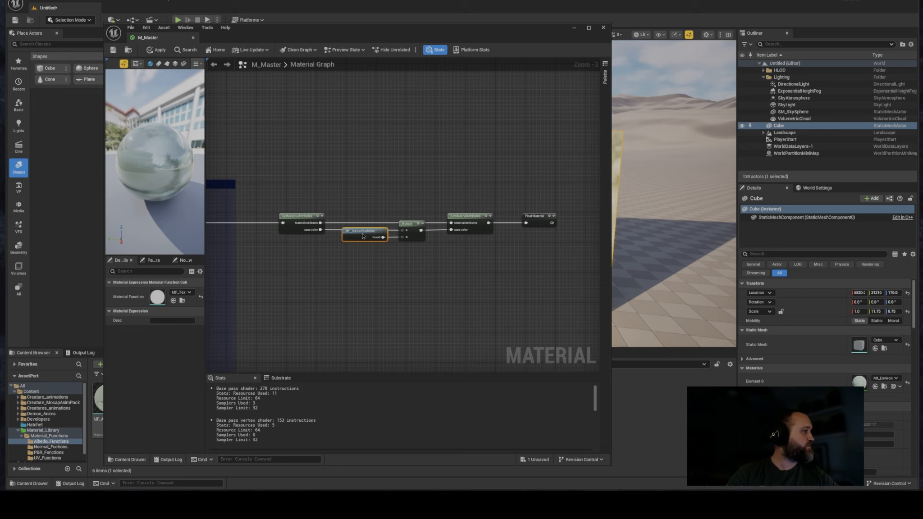
left_click_drag(362, 235, 301, 246)
left_click_drag(260, 179, 379, 260)
left_click_drag(301, 220, 349, 220)
left_click(396, 204)
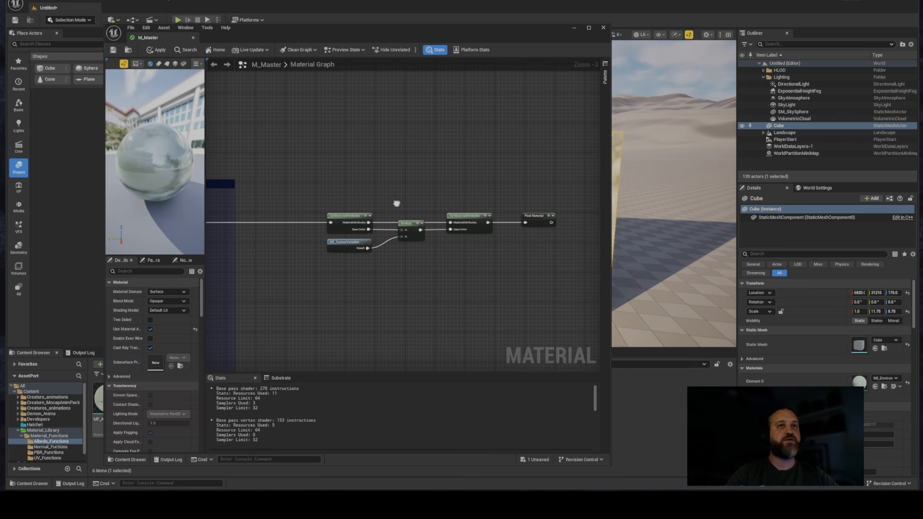
right_click_drag(396, 204, 350, 191)
left_click_drag(430, 206, 422, 208)
left_click(418, 179)
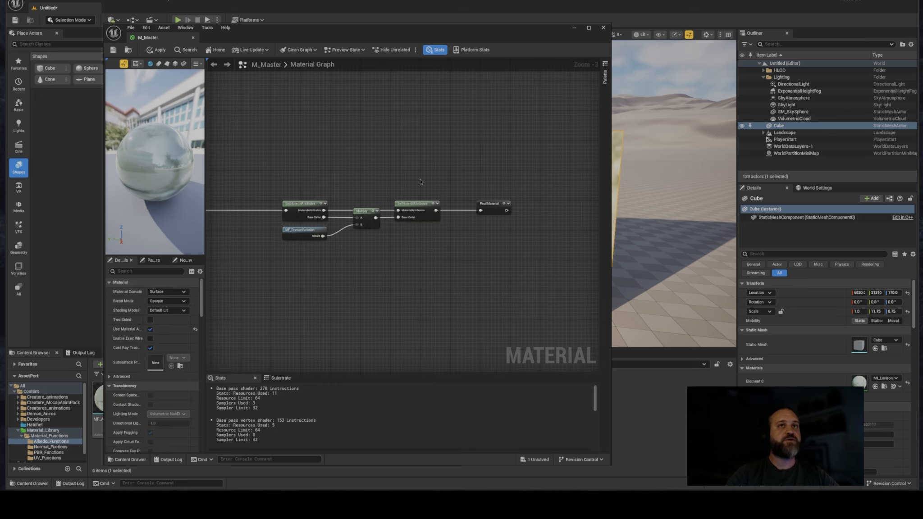
- Move Final Material farther right and add a StaticSwitchParameter node between it and SetMaterialAttributes
right_click_drag(418, 179, 369, 195)
left_click_drag(456, 226, 538, 226)
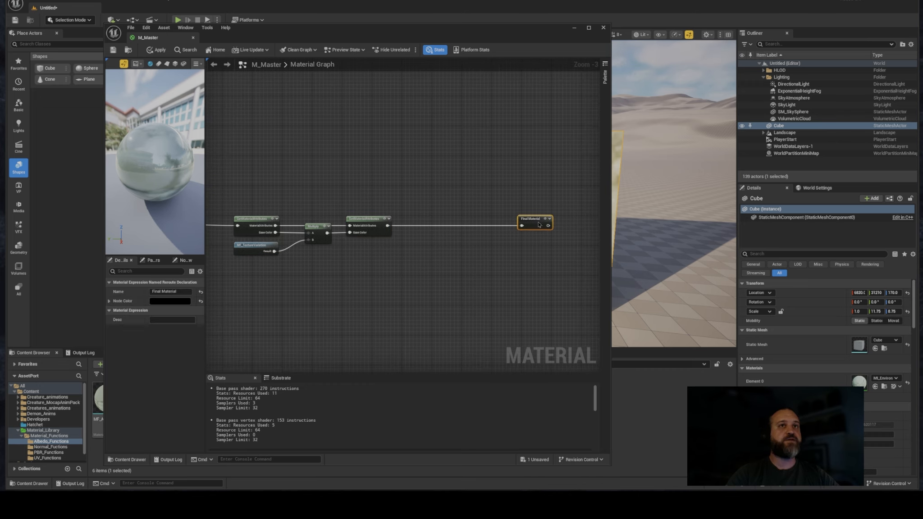
right_click_drag(474, 239, 542, 245)
left_click(497, 246)
right_click(497, 245)
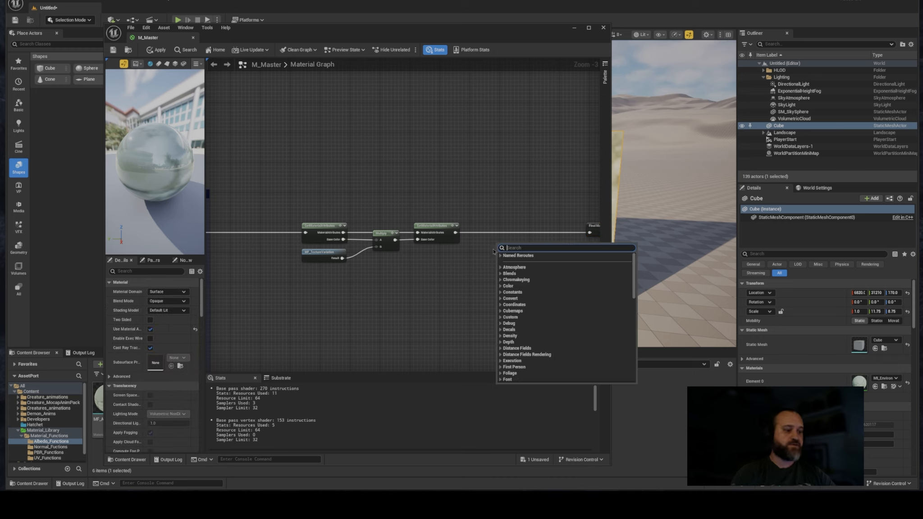
type("switc")
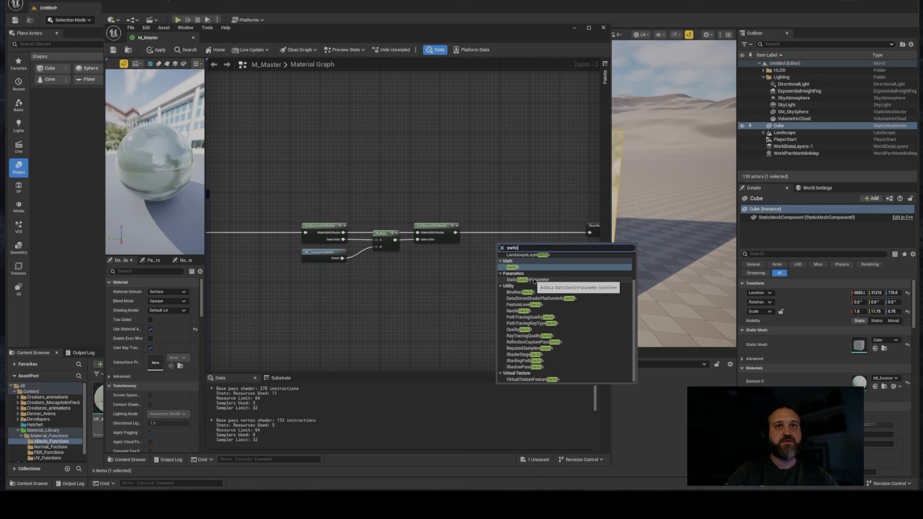
scroll(551, 282, "up", 2)
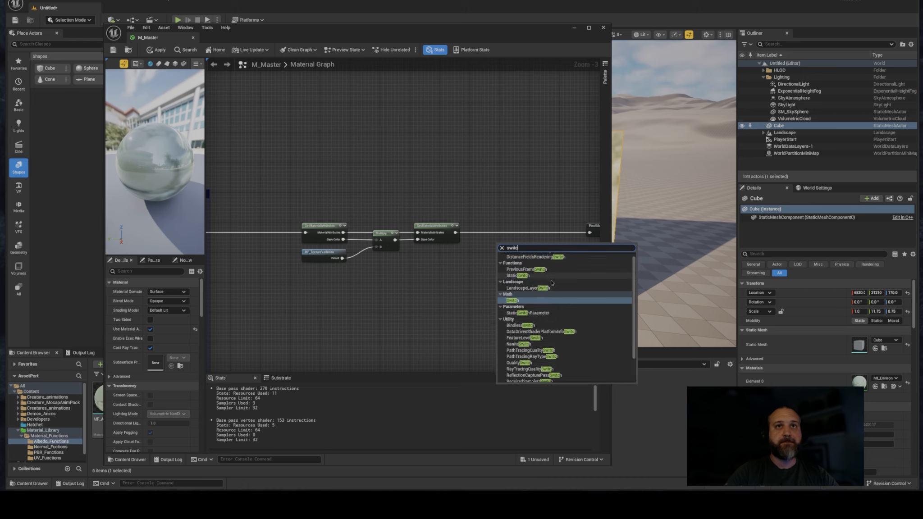
left_click(527, 313)
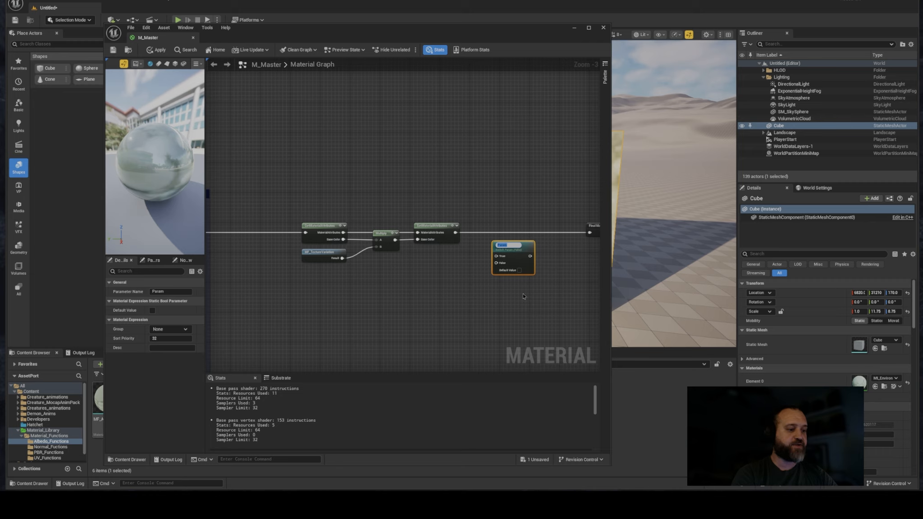
- Name the new switch parameter Use Texture Variation
type("Mat")
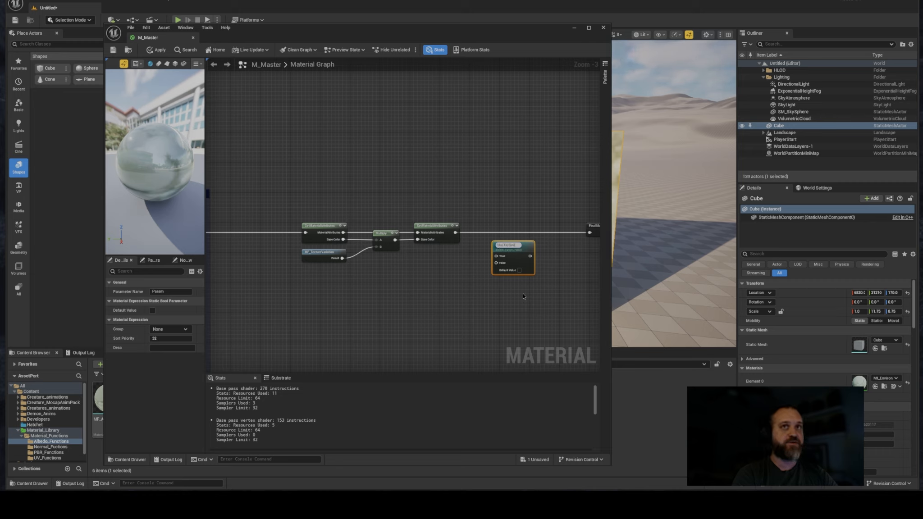
type(" Texture Varia")
key("BackSpace")
key("BackSpace")
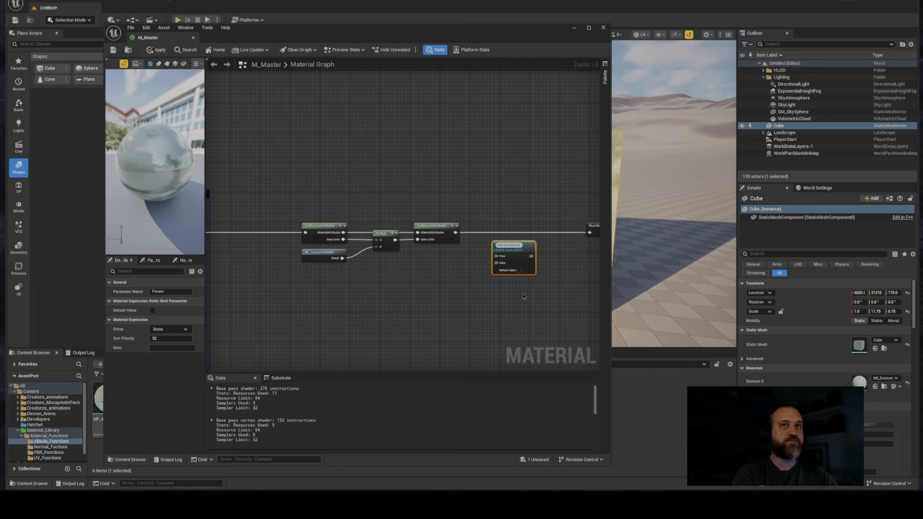
type("riati")
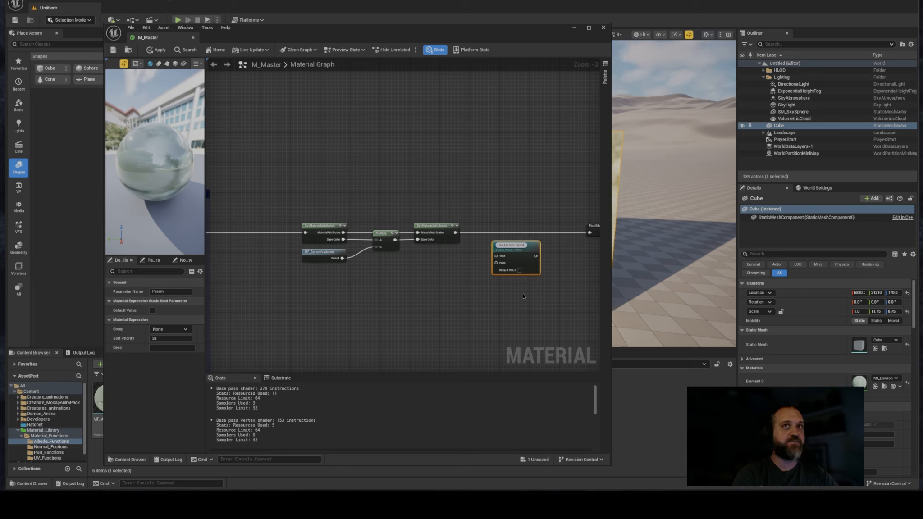
key("BackSpace")
type("ation")
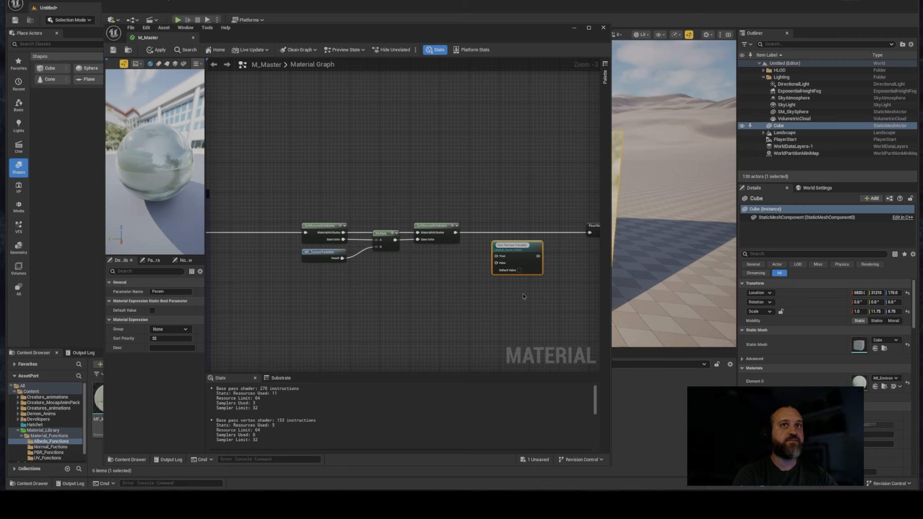
key("Return")
- Align the Use Texture Variation switch after SetMaterialAttributes and feed the SetMaterialAttributes output into its True input
left_click_drag(521, 253, 514, 230)
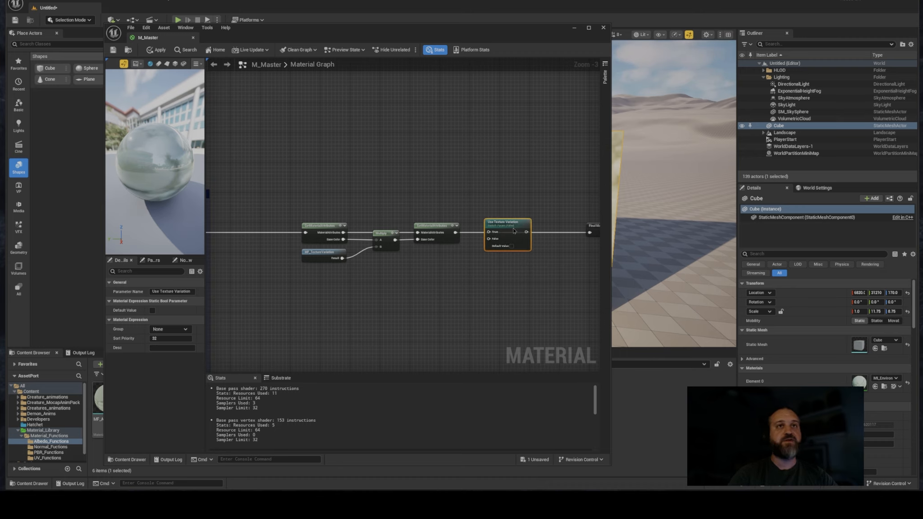
right_click_drag(447, 226, 418, 217)
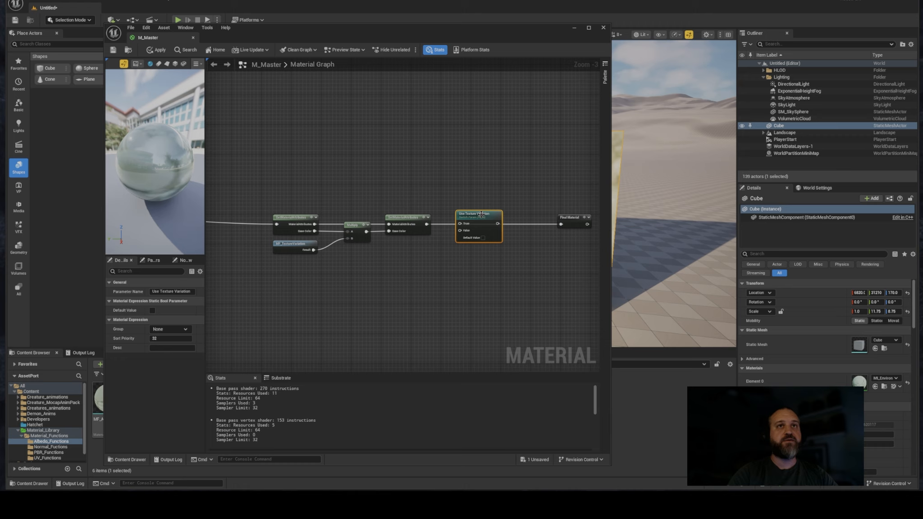
mouse_move(481, 215)
left_mouse_down()
mouse_move(402, 174)
mouse_move(478, 198)
mouse_move(478, 221)
left_mouse_up()
left_click(416, 218)
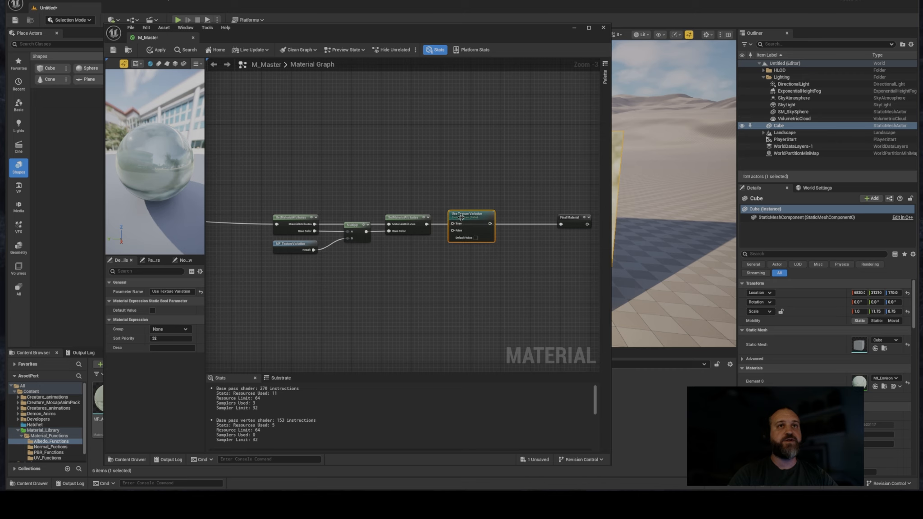
scroll(461, 223, "up", 3)
left_click_drag(460, 229, 459, 226)
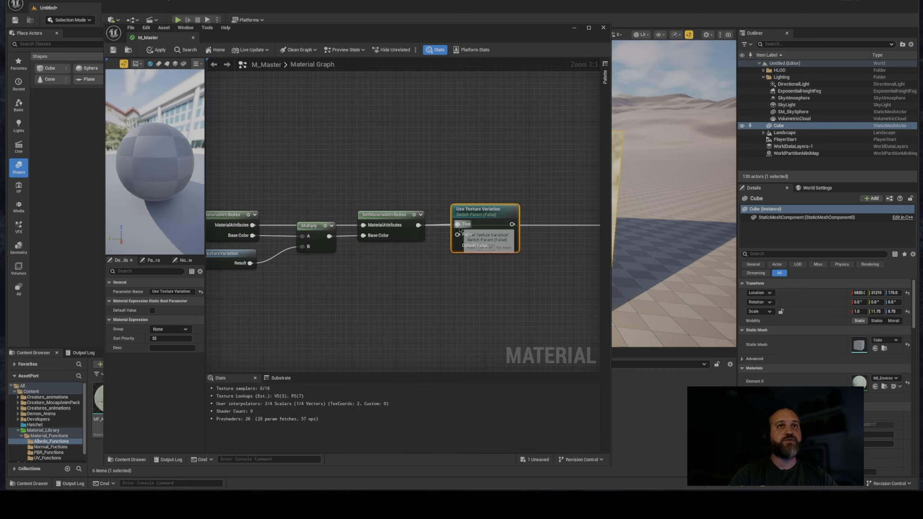
- Route the incoming, unmodified material attributes beneath the nodes through reroute points into the Use Texture Variation switch's False input
right_click_drag(305, 245, 562, 246)
right_click_drag(335, 236, 248, 207)
scroll(428, 236, "down", 1)
double_click(472, 227)
double_click(526, 209)
left_click_drag(244, 202, 311, 250)
double_click(478, 247)
left_click(434, 270)
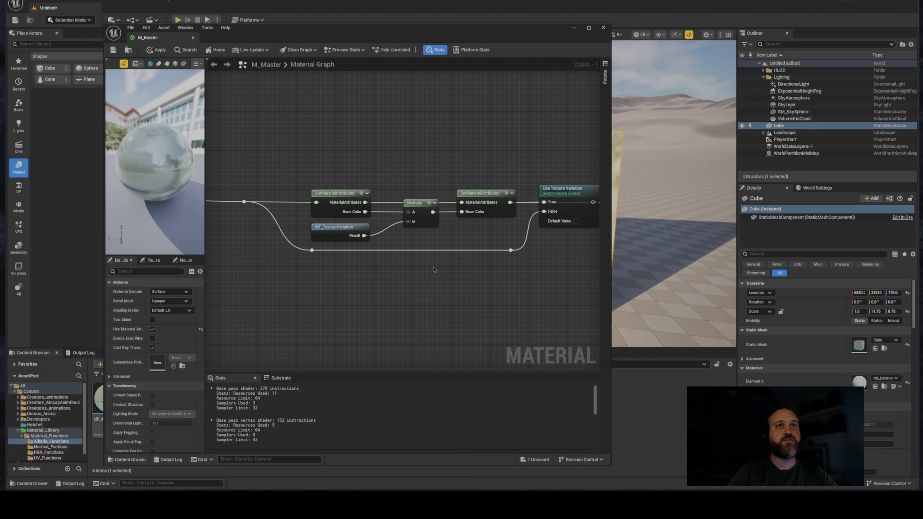
- Connect the output of the Use Texture Variation switch to Final Material
right_click_drag(433, 269, 402, 278)
scroll(401, 278, "down", 1)
left_click(267, 241)
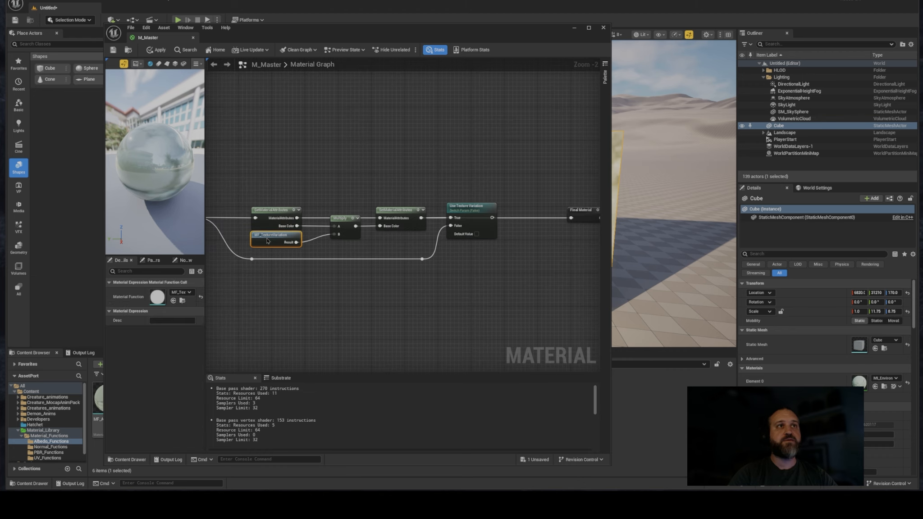
left_click(478, 270)
left_click_drag(493, 218, 572, 219)
- Assign the Use Texture Variation switch to the 0. Material Settings group and save the material
right_click_drag(517, 189, 563, 175)
left_click(518, 191)
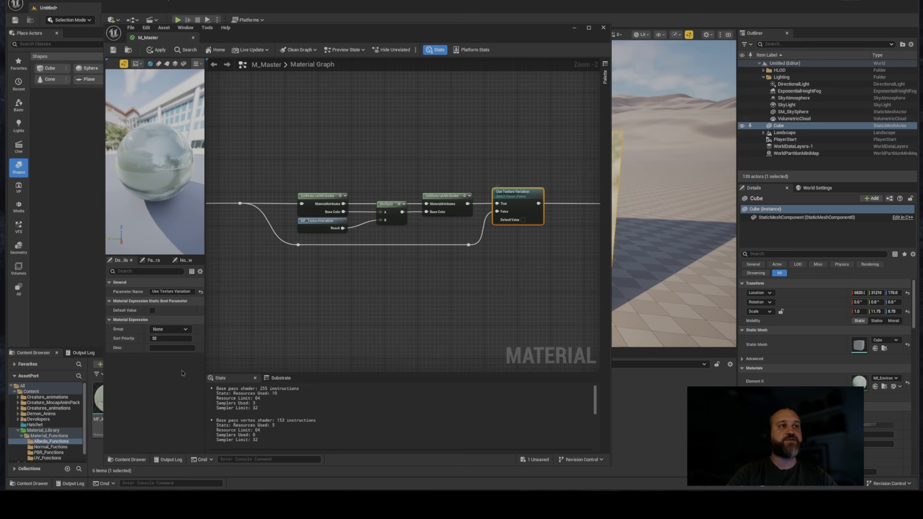
left_click(186, 330)
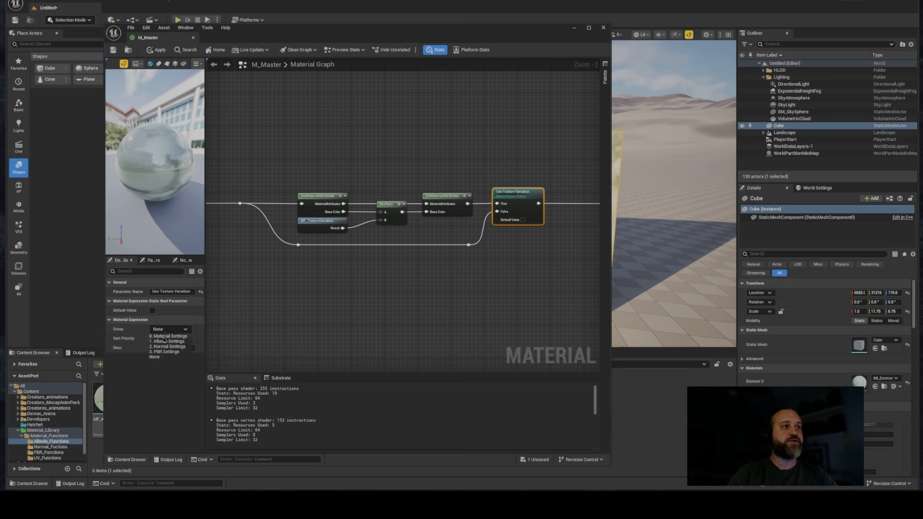
left_click(166, 336)
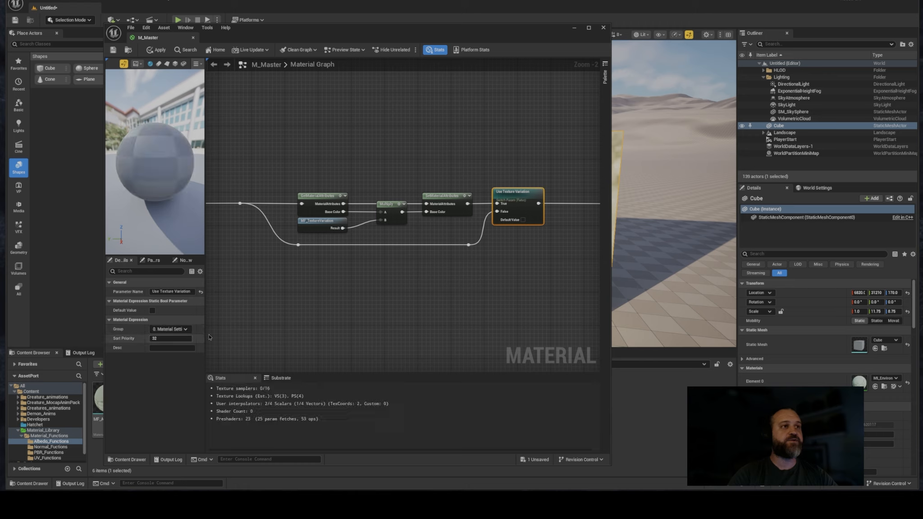
left_click(113, 50)
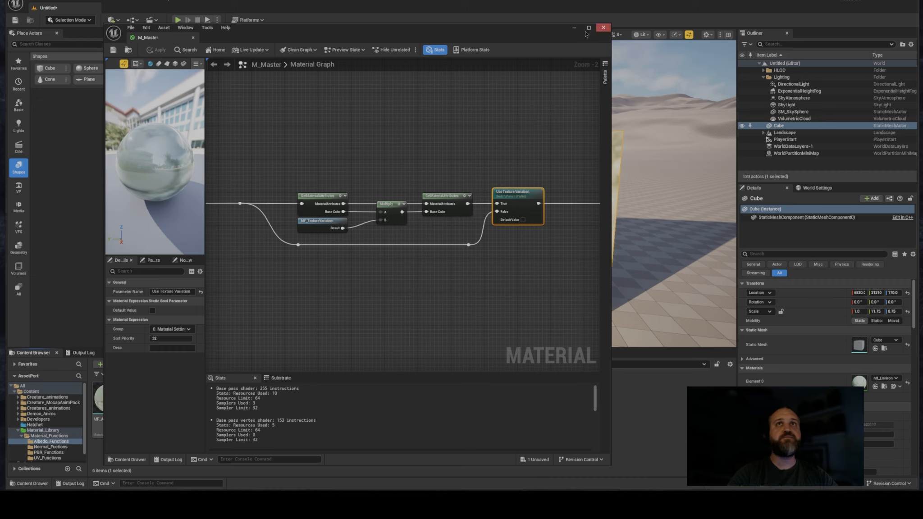
- Close M_Master, focus on the cube in the level and open its MI_Environment material instance
left_click_drag(585, 35, 595, 49)
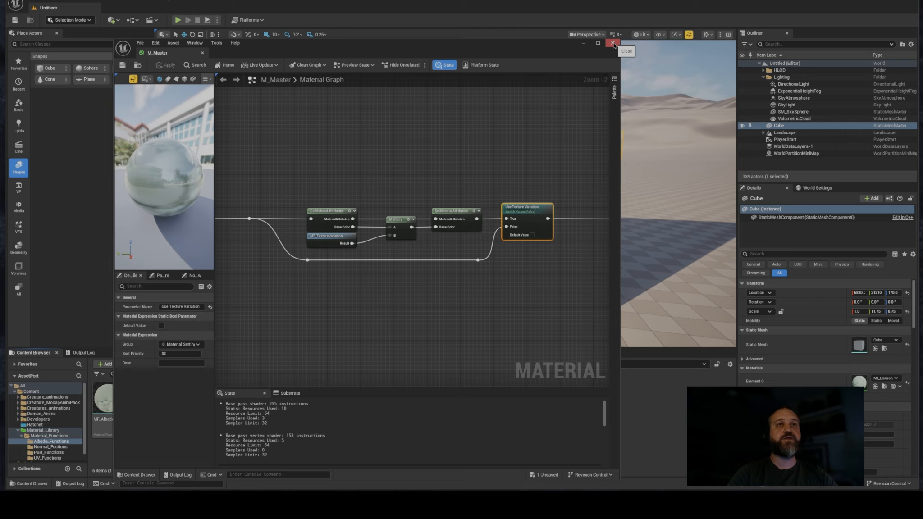
left_click(613, 43)
key("f")
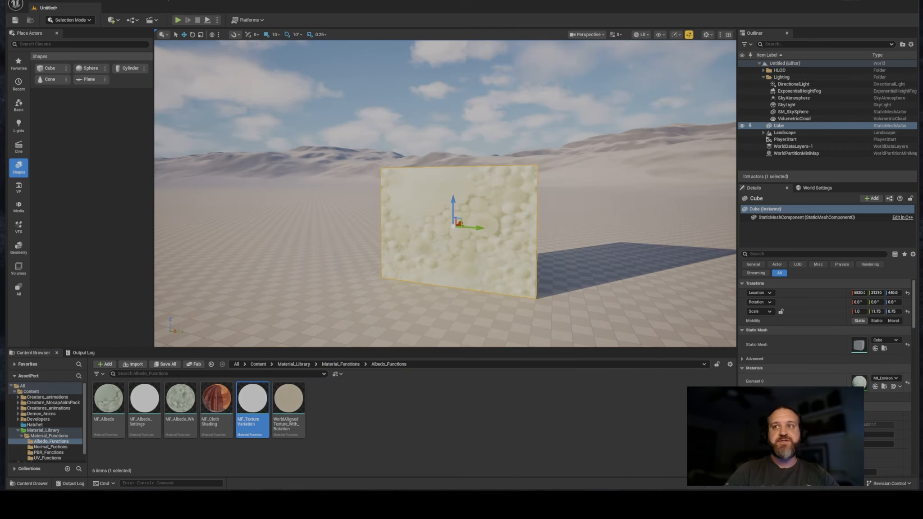
double_click(855, 385)
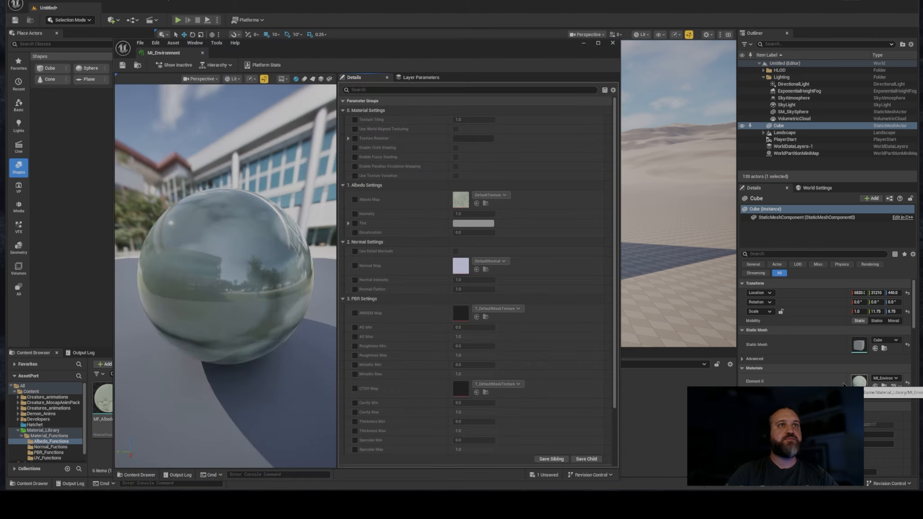
- Move the MI_Environment editor aside, frame the cube, enable Use Texture Variation and expand the 0.1 Material Settings | Texture Variation group
left_click_drag(360, 48, 728, 48)
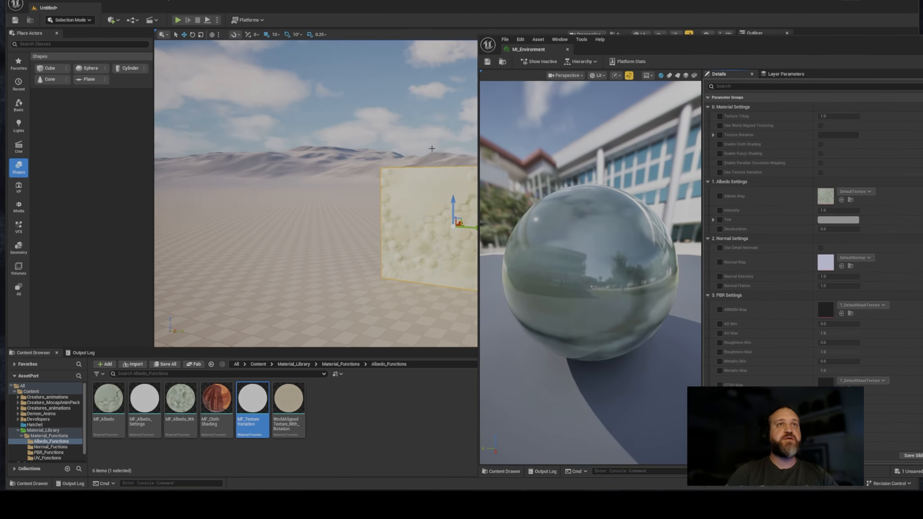
key("f")
mouse_move(316, 194)
right_mouse_down()
mouse_move(360, 194)
mouse_move(306, 194)
right_mouse_up()
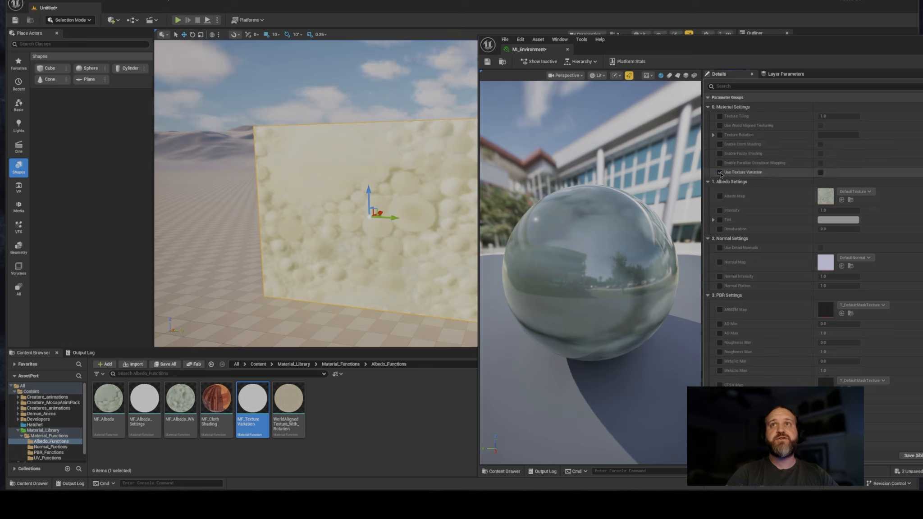
left_click(821, 173)
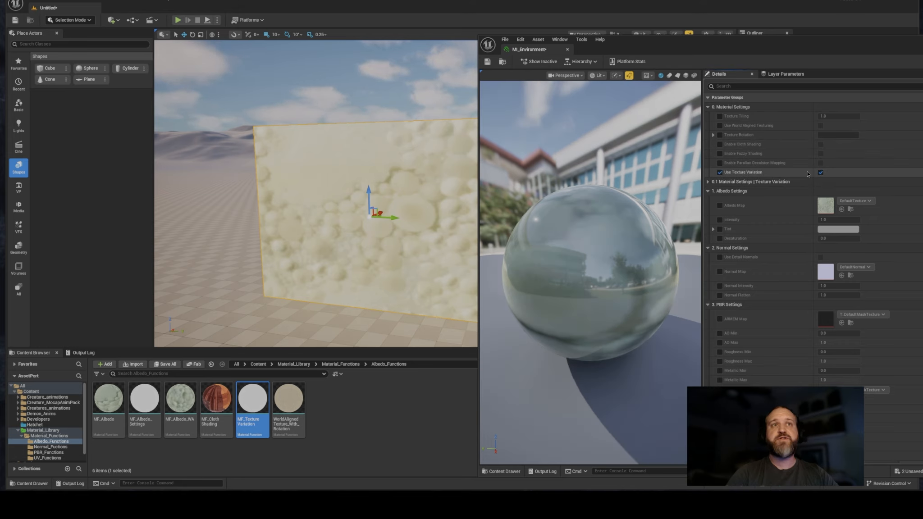
left_click(739, 182)
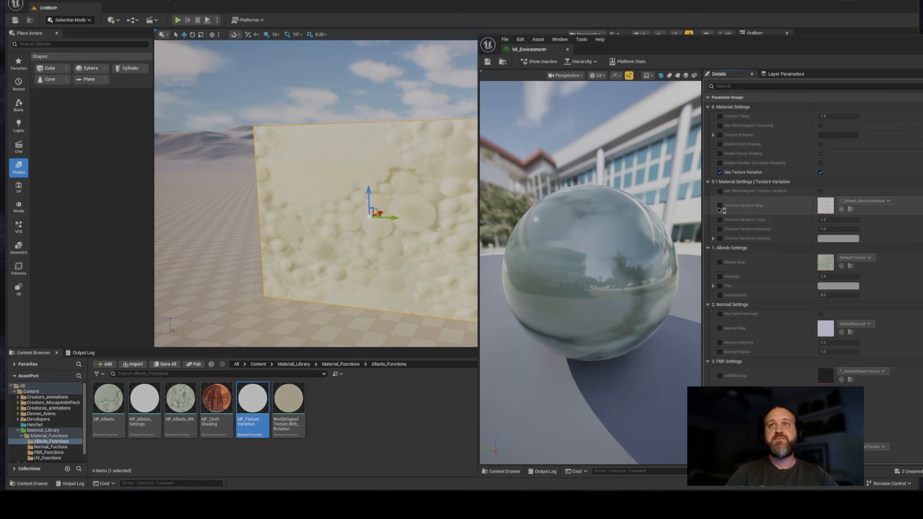
- Override Texture Variation Contrast with a dark grey and set Texture Variation Tiling to about 2.8
left_click(720, 239)
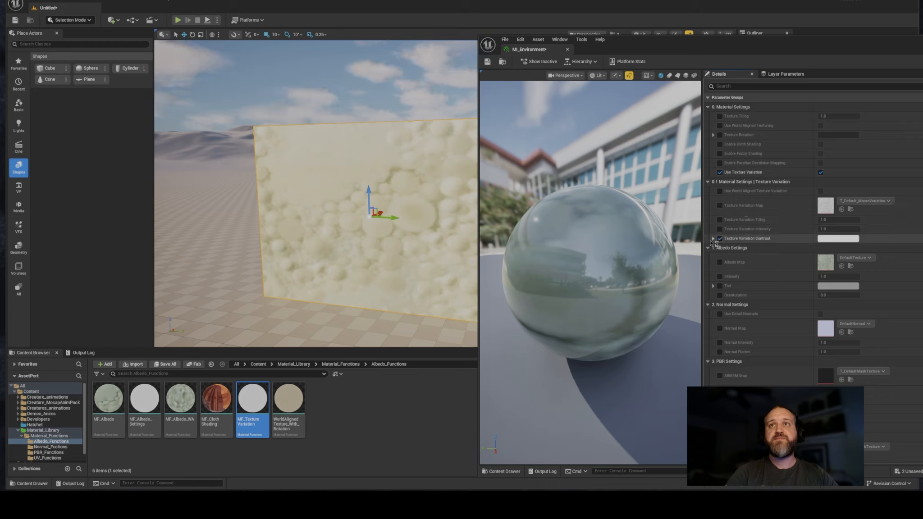
left_click(844, 242)
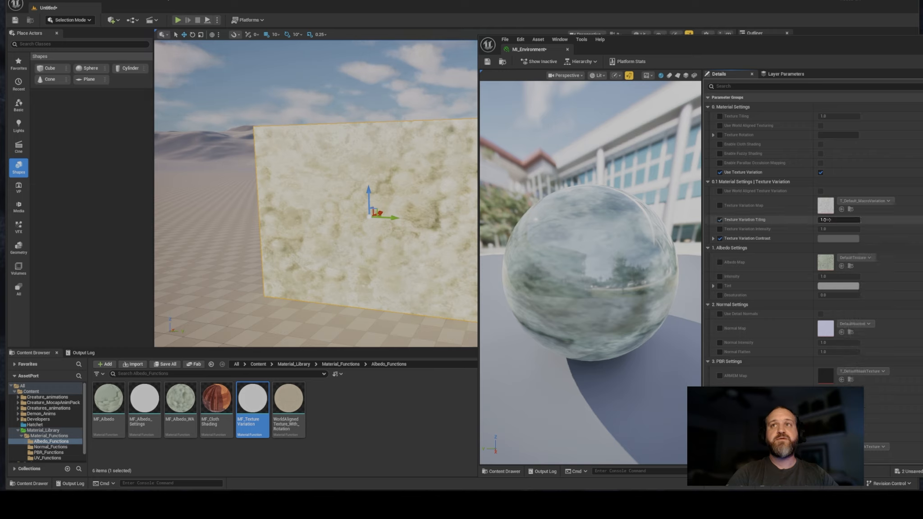
left_click_drag(830, 219, 859, 219)
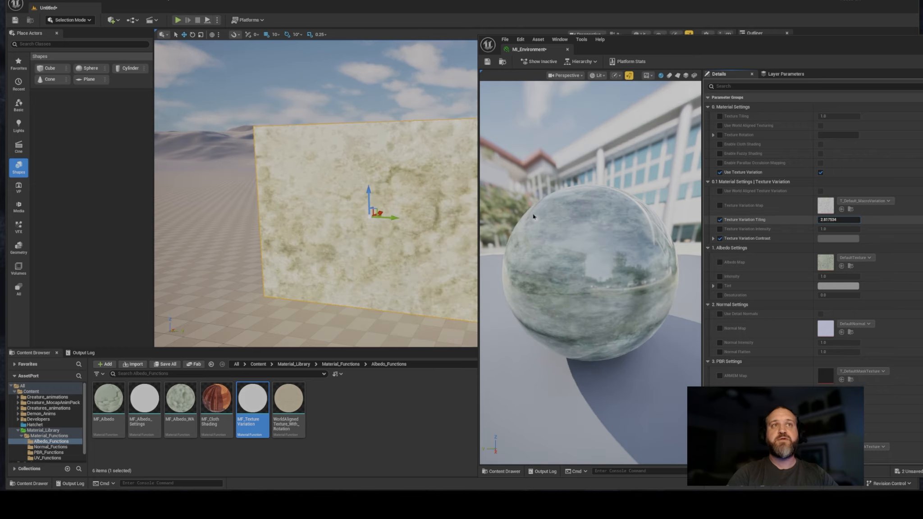
- Duplicate the cube along its long horizontal axis so the copy sits beside the original as a continuous wall
right_click_drag(406, 217, 423, 206)
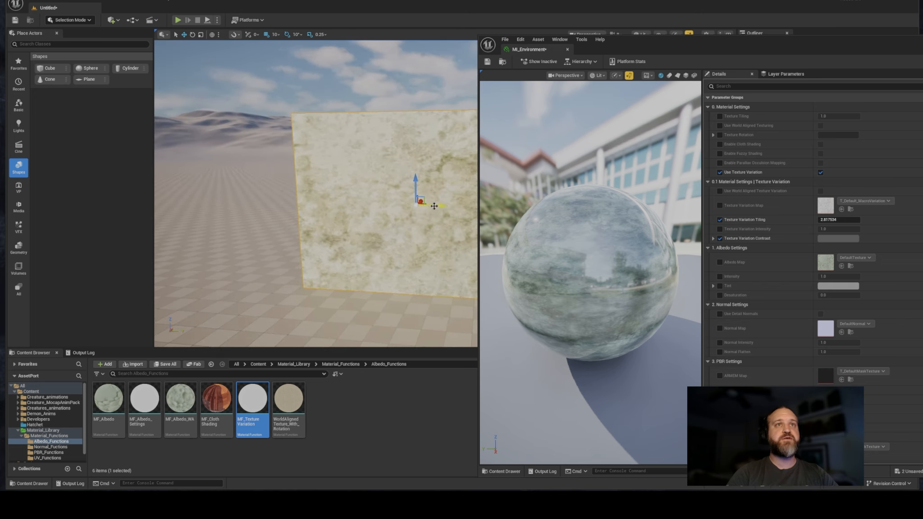
left_click_drag(433, 206, 223, 203, "alt")
right_click_drag(250, 194, 222, 176)
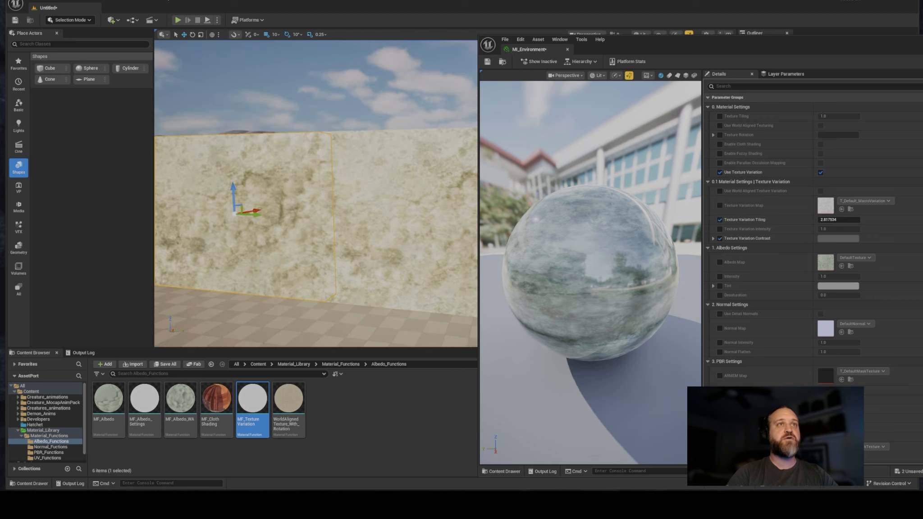
right_click_drag(374, 210, 373, 212)
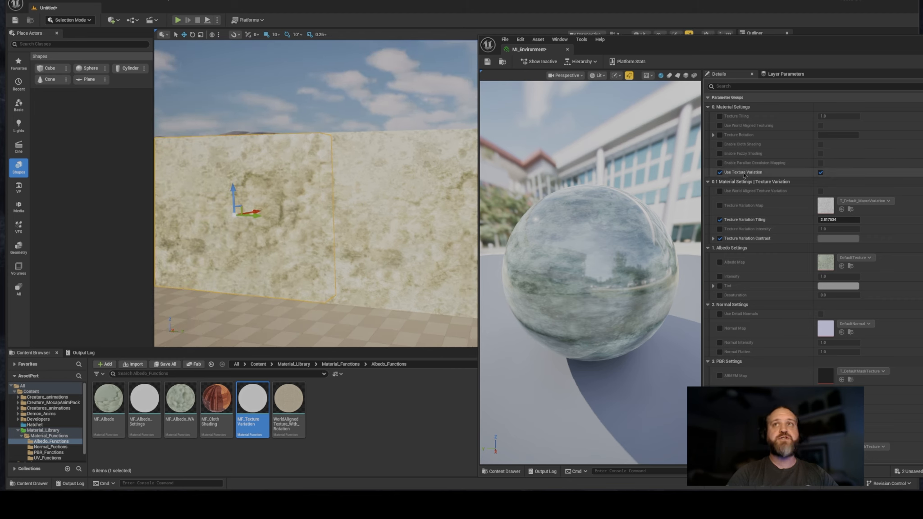
- Enable Use World Aligned Texture Variation and raise Texture Variation Tiling to about 41.5
left_click(720, 191)
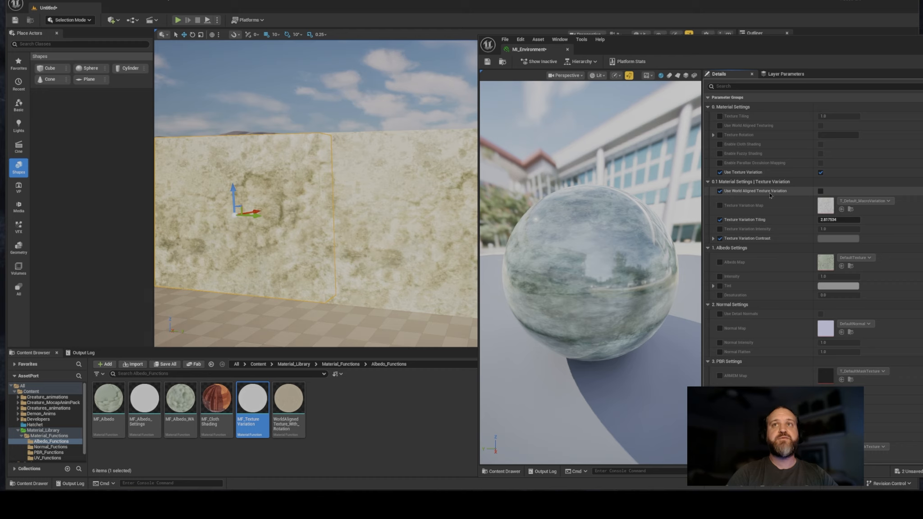
left_click(821, 191)
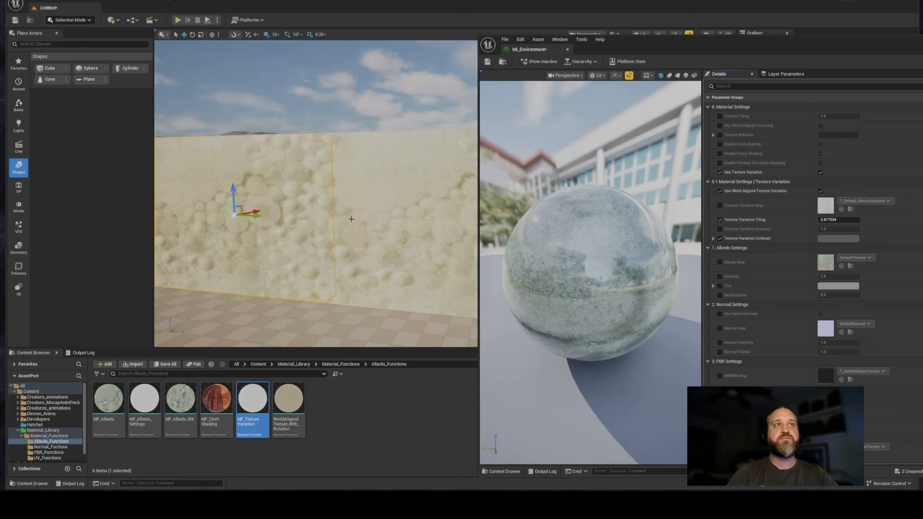
right_click_drag(351, 219, 337, 225)
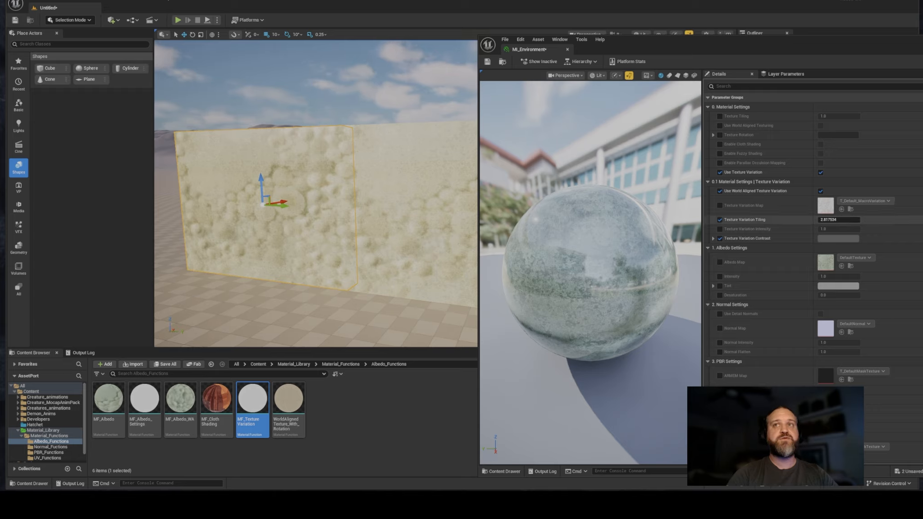
left_click_drag(830, 219, 921, 219)
- Move the selected cube along the wall and inspect the world-aligned texture variation across both cubes from several angles
key("w")
right_click_drag(369, 238, 349, 215)
key("s")
key("w")
key("s")
key("w")
left_click_drag(306, 212, 205, 210)
key("w")
right_click_drag(355, 228, 387, 239)
key("a")
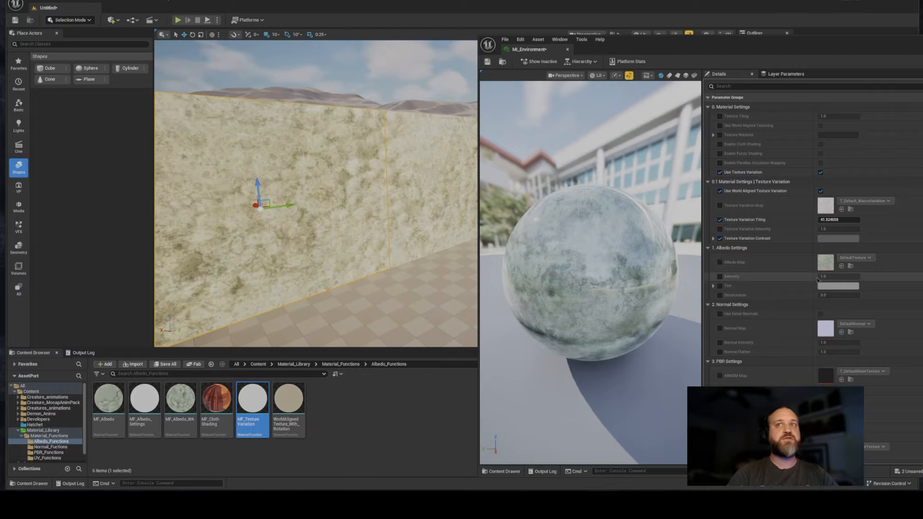